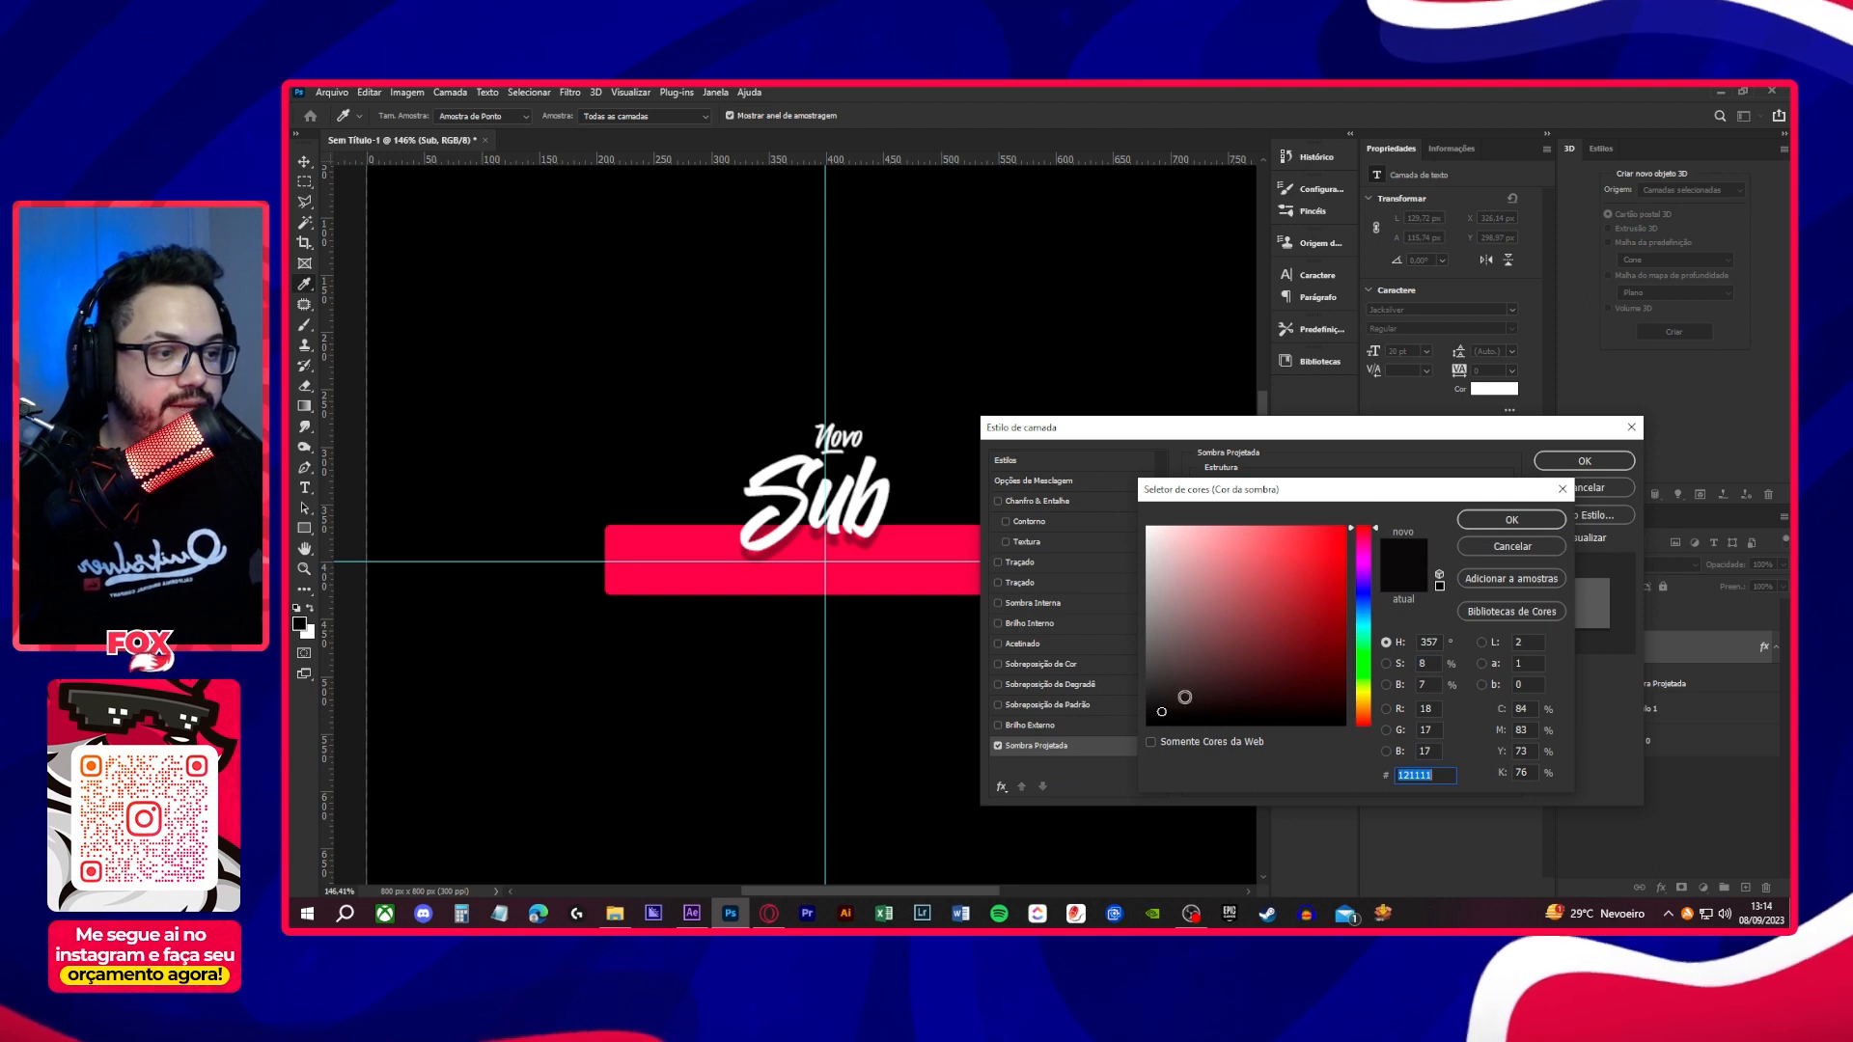
- Give the Sub text's drop shadow a black color, a shorter distance, more spread and higher opacity, and apply the layer style
{"action": "left_click", "coordinate": [1509, 521]}
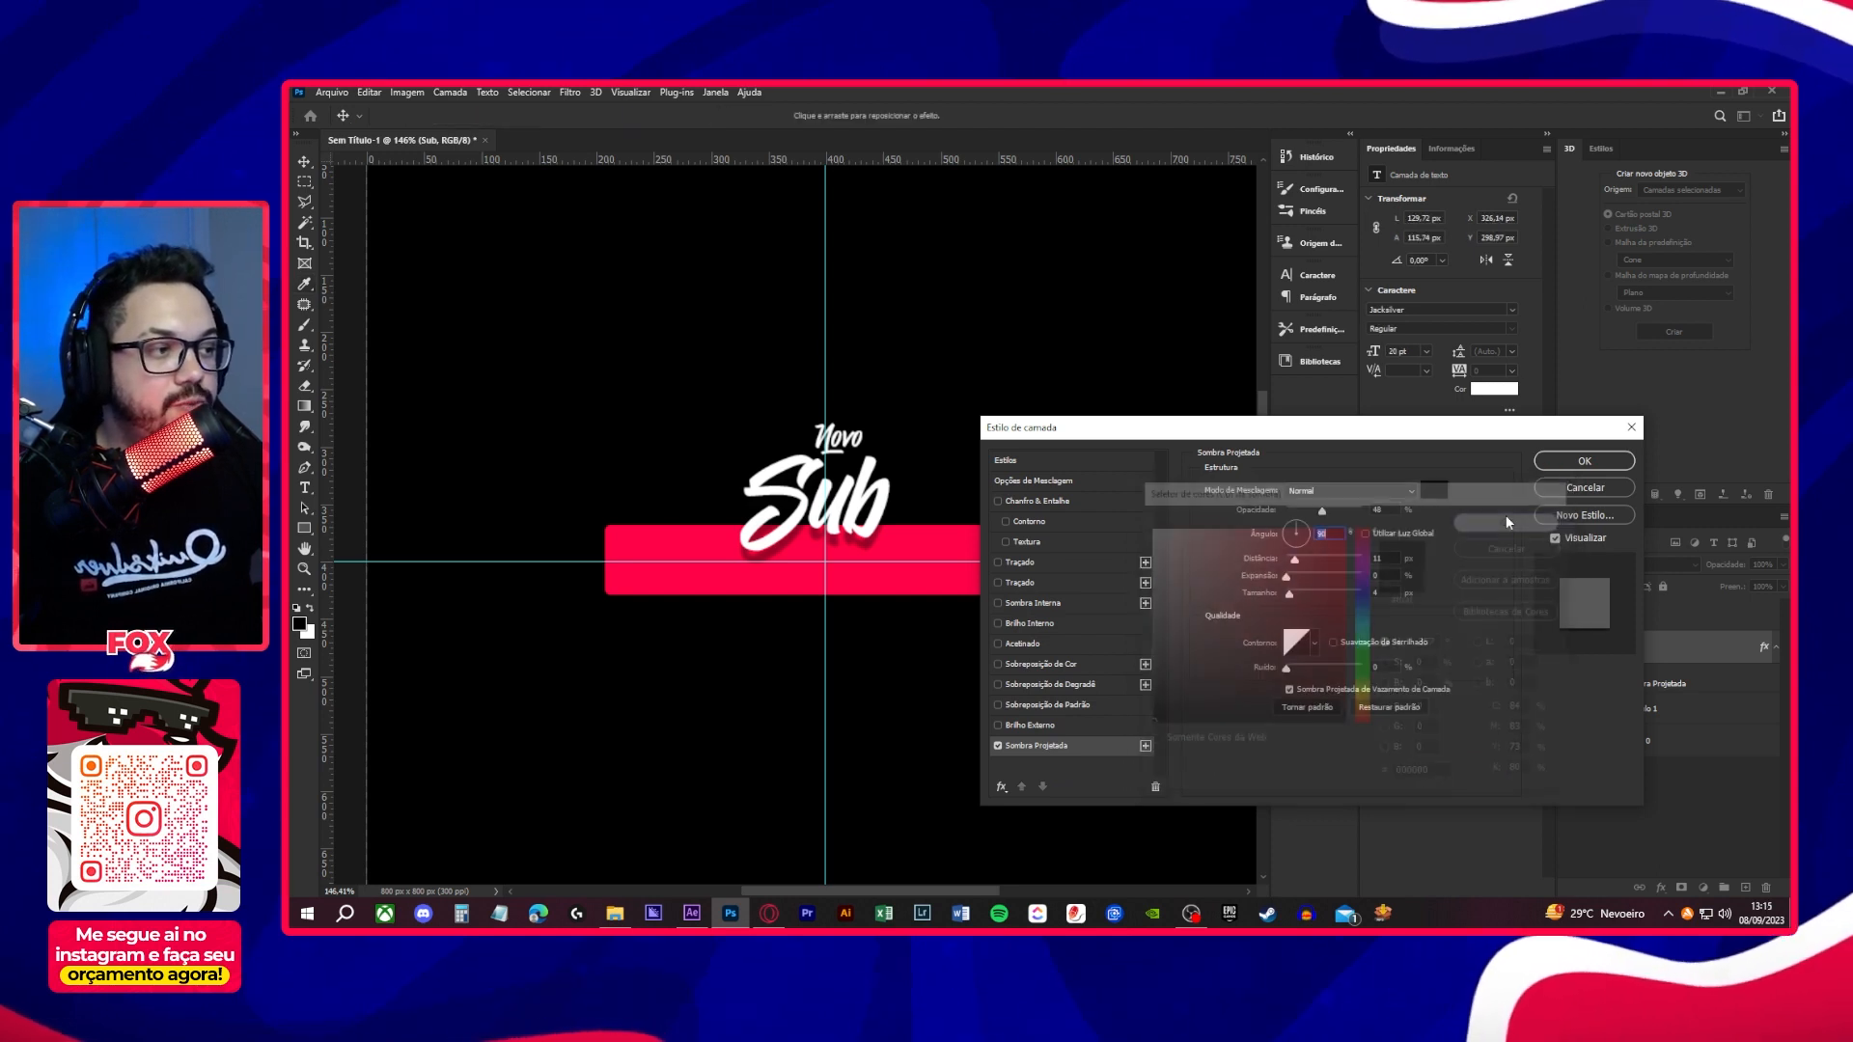
{"action": "mouse_move", "coordinate": [1298, 562]}
{"action": "left_mouse_down"}
{"action": "mouse_move", "coordinate": [1290, 596]}
{"action": "mouse_move", "coordinate": [1297, 578]}
{"action": "left_mouse_up"}
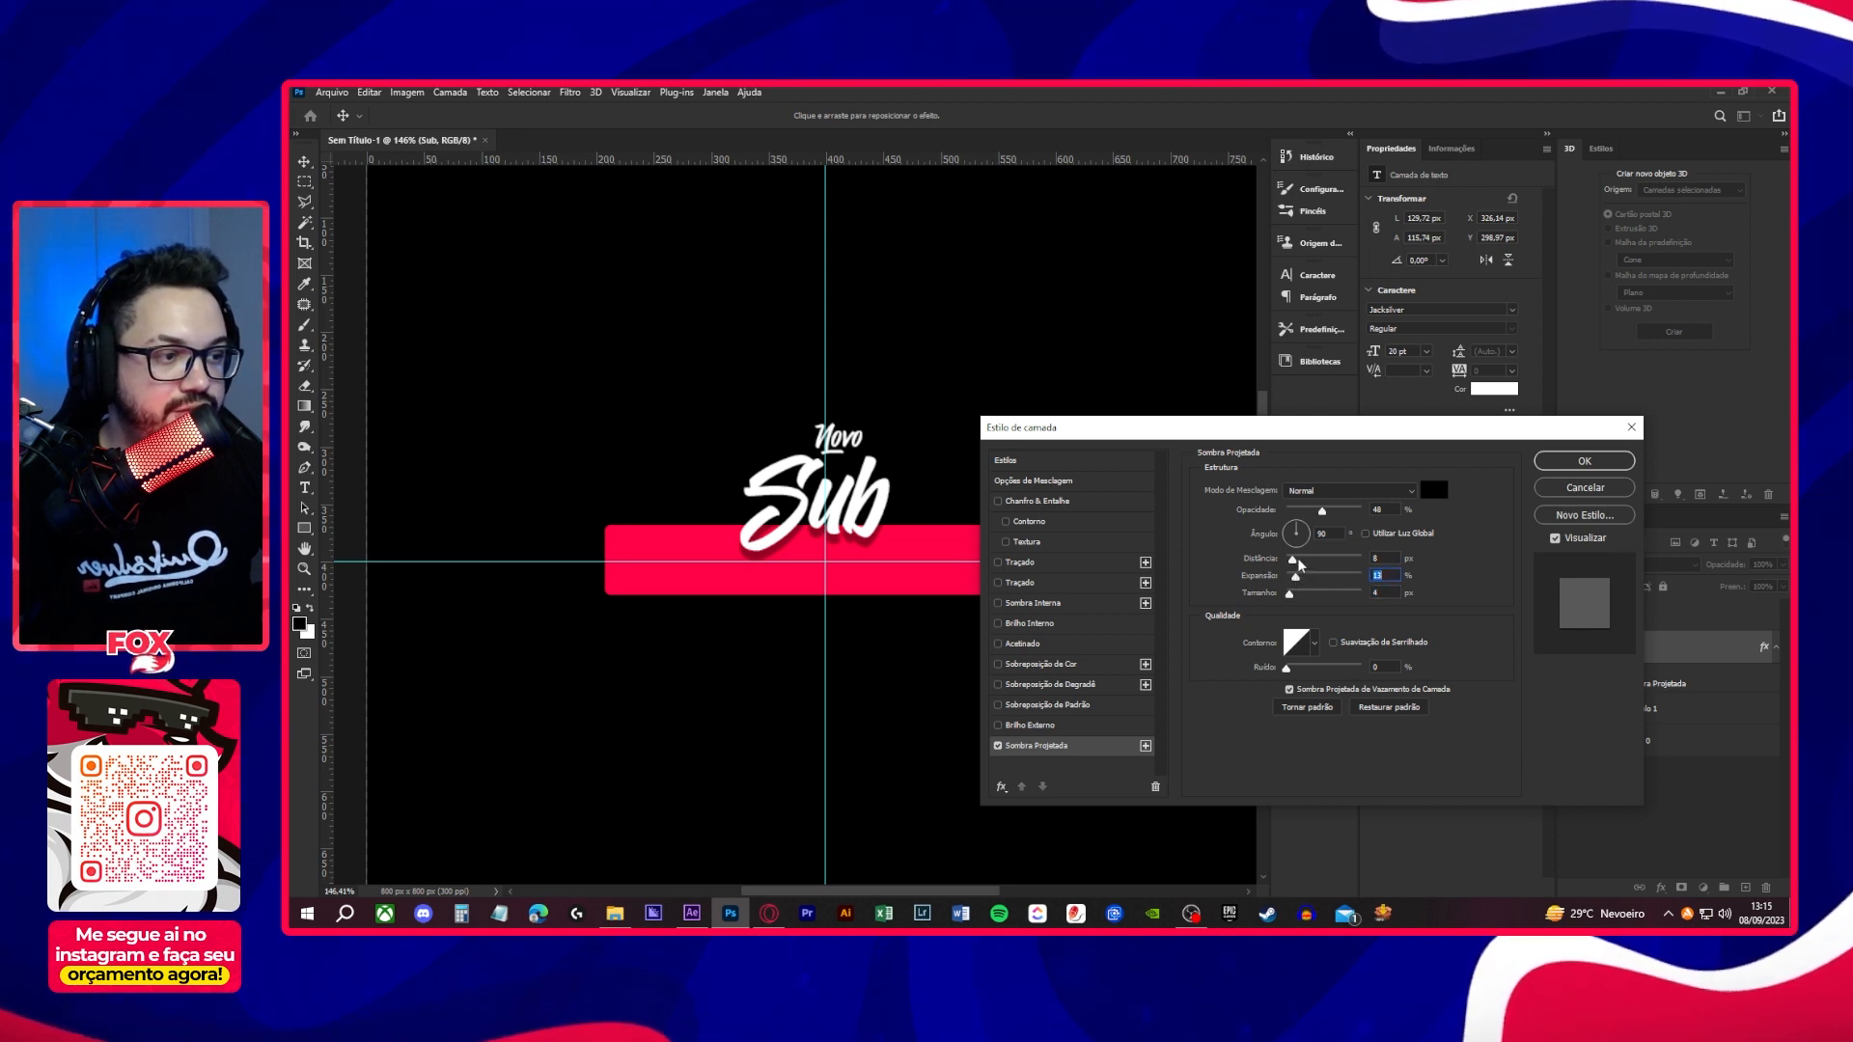
{"action": "mouse_move", "coordinate": [1320, 513]}
{"action": "left_mouse_down"}
{"action": "mouse_move", "coordinate": [1294, 560]}
{"action": "mouse_move", "coordinate": [1340, 519]}
{"action": "left_mouse_up"}
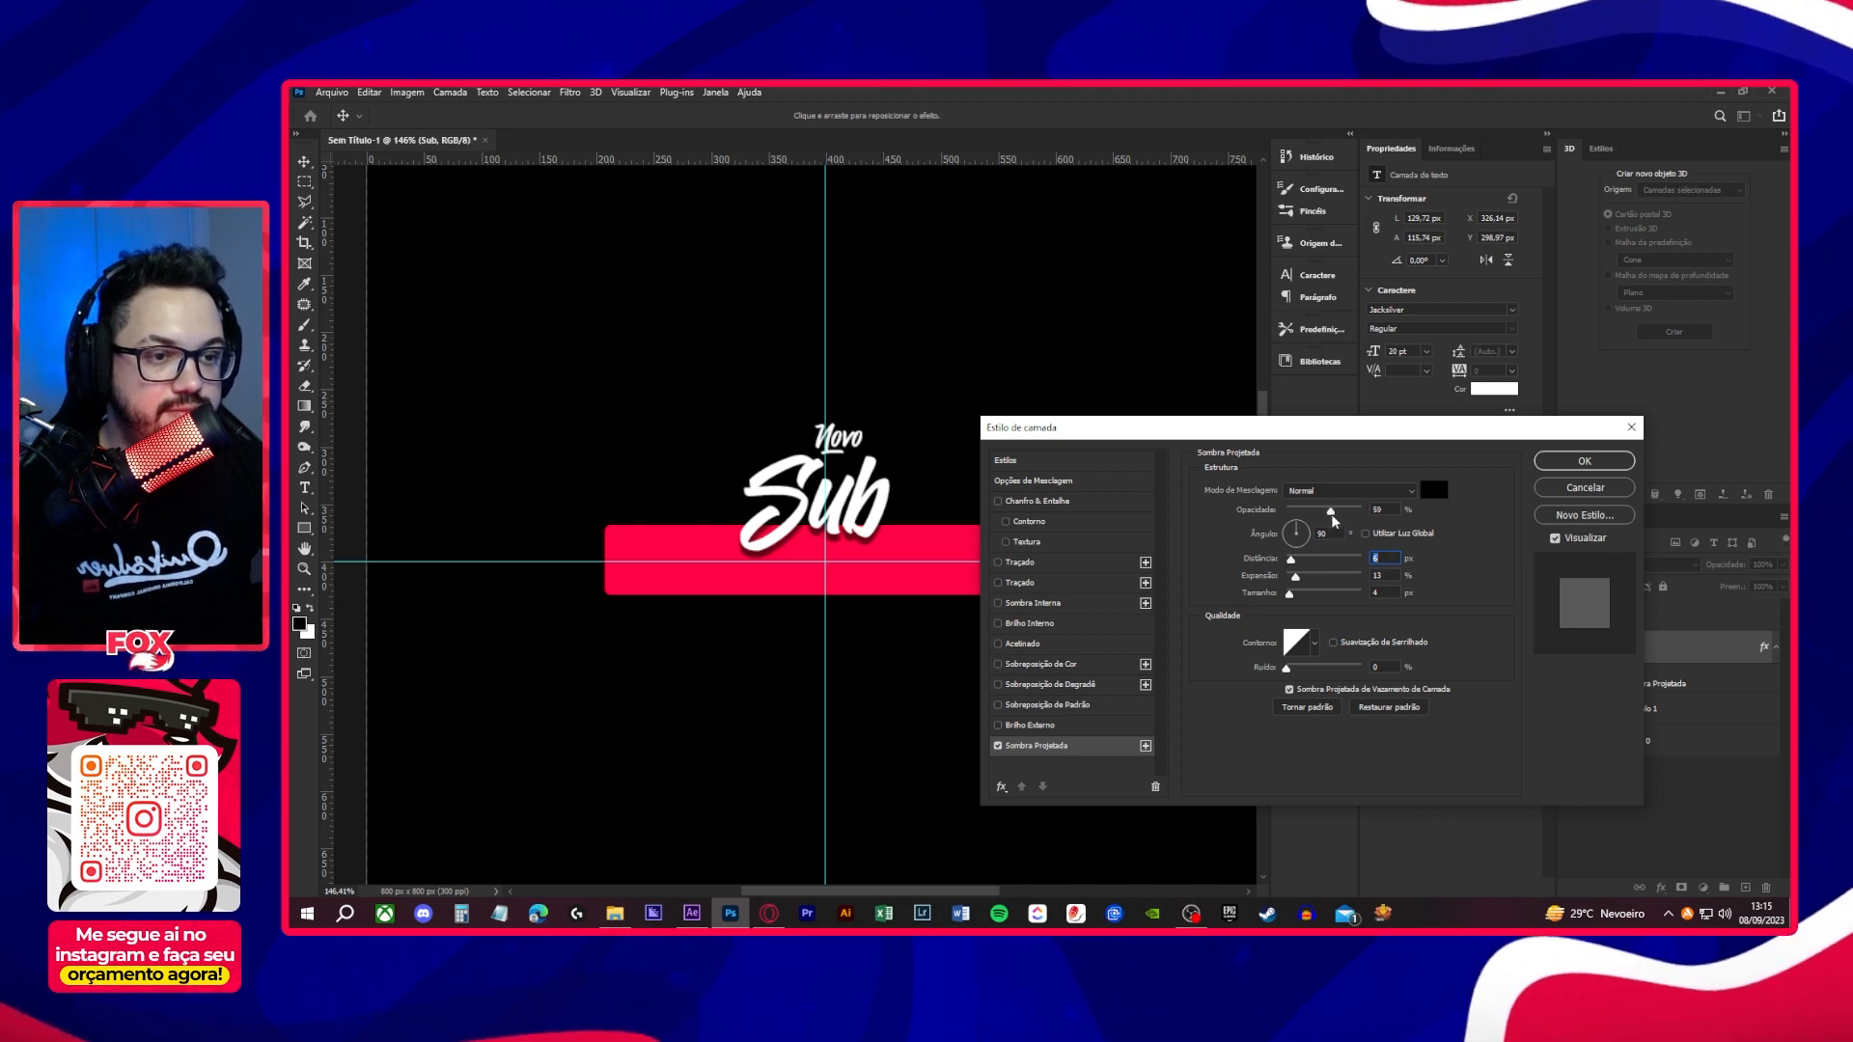
{"action": "key", "text": "Return"}
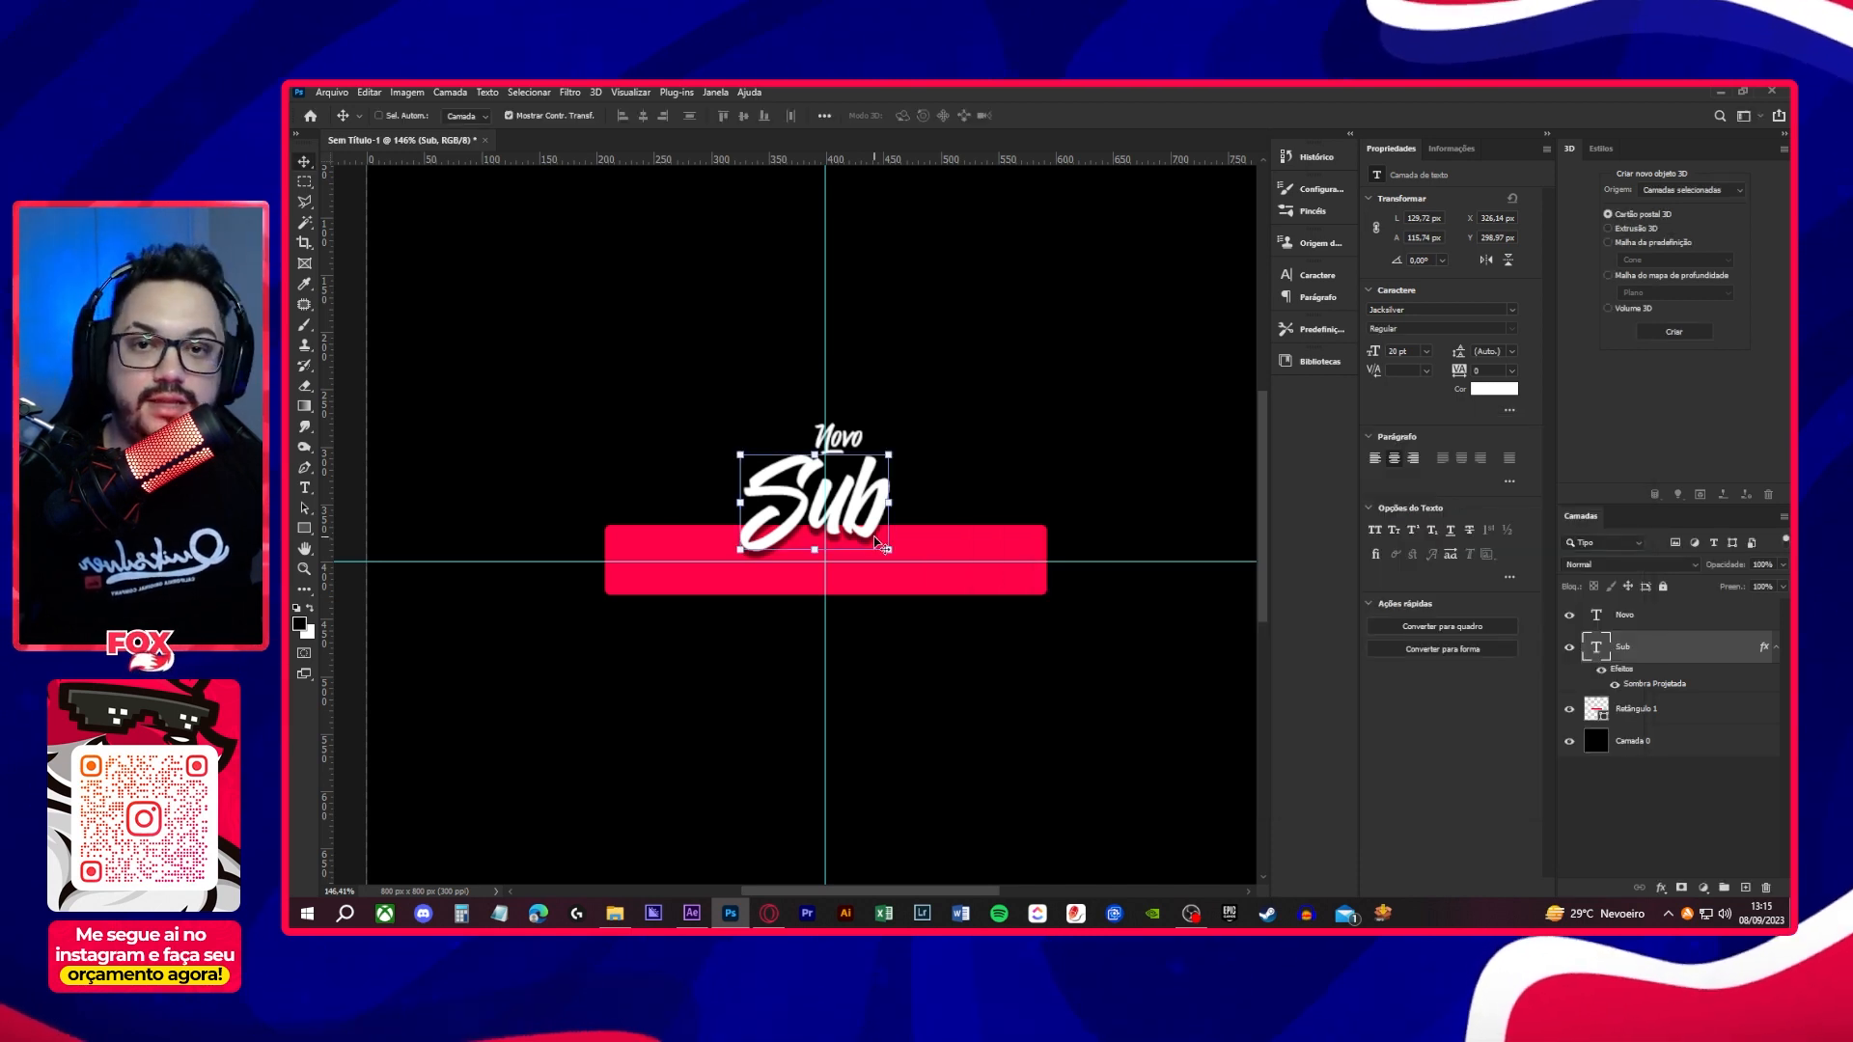
- Collapse the Sub layer's effects and move the Novo and Sub text layers together up about 4 px
{"action": "left_click", "coordinate": [1775, 647]}
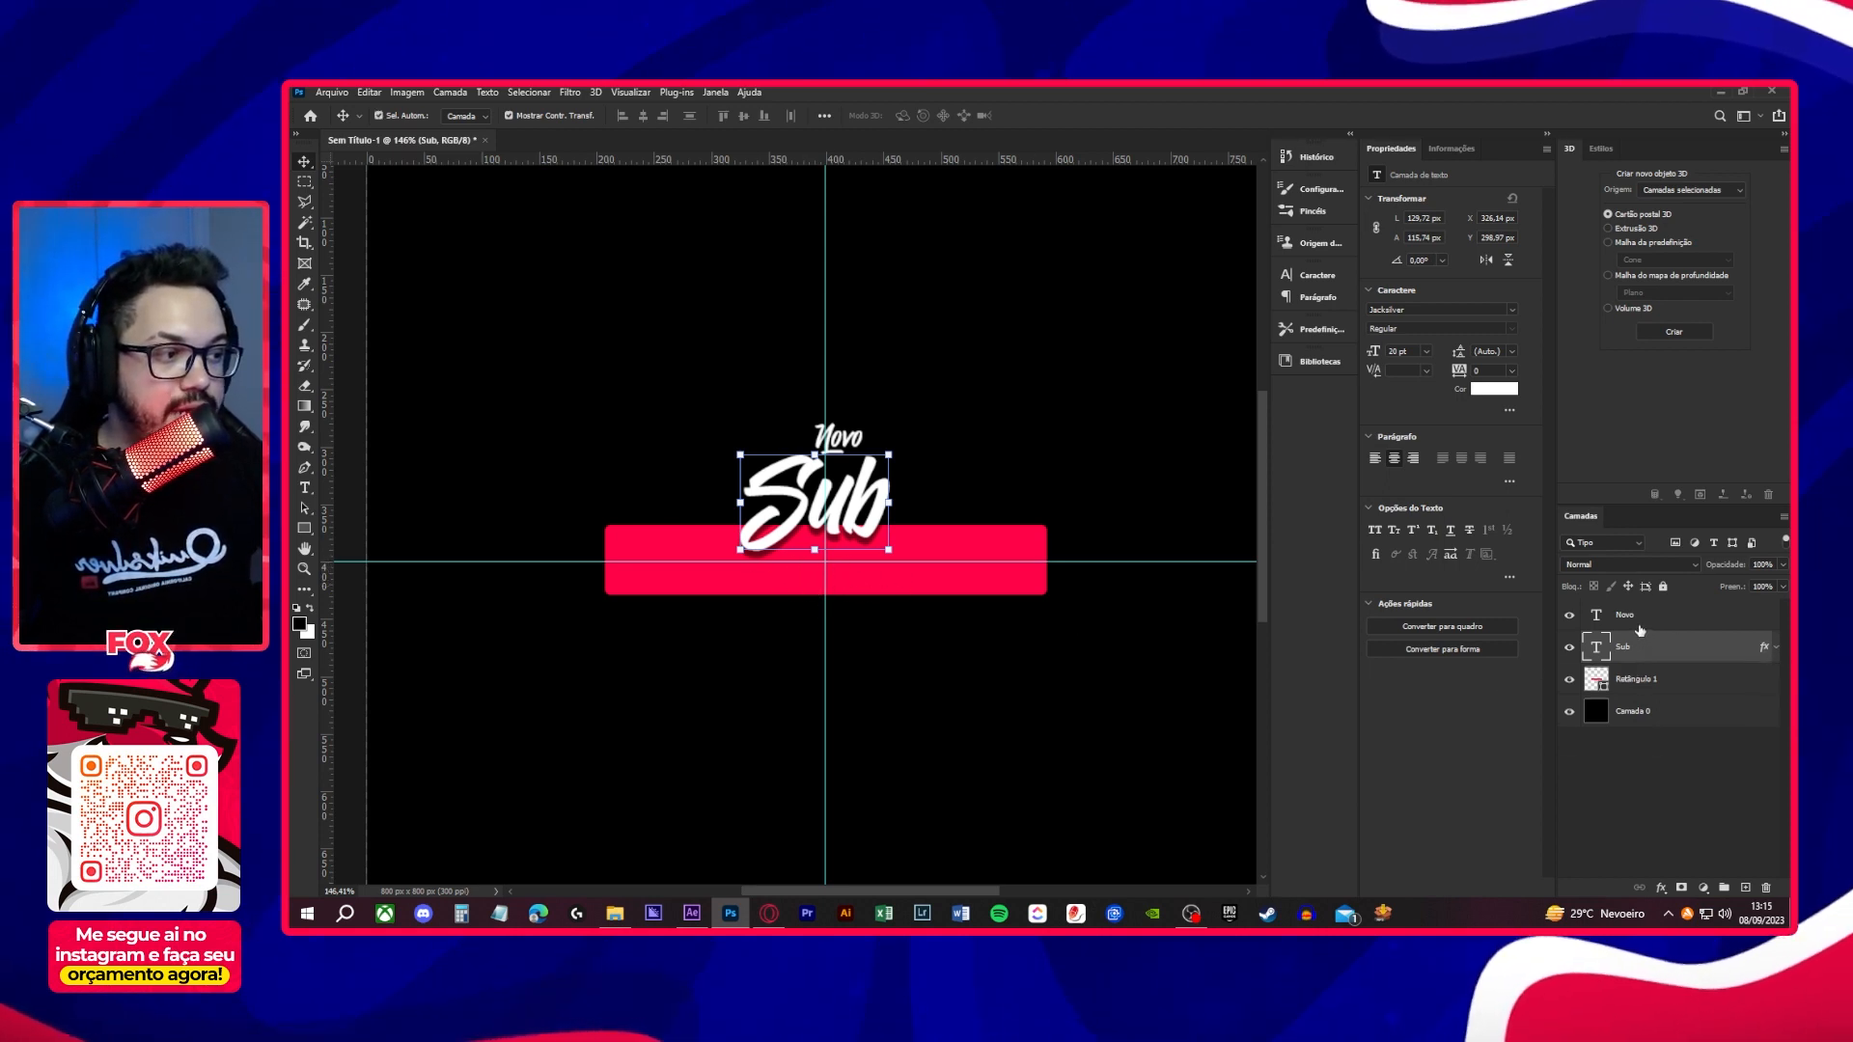
{"action": "left_click", "coordinate": [1639, 623], "text": "ctrl"}
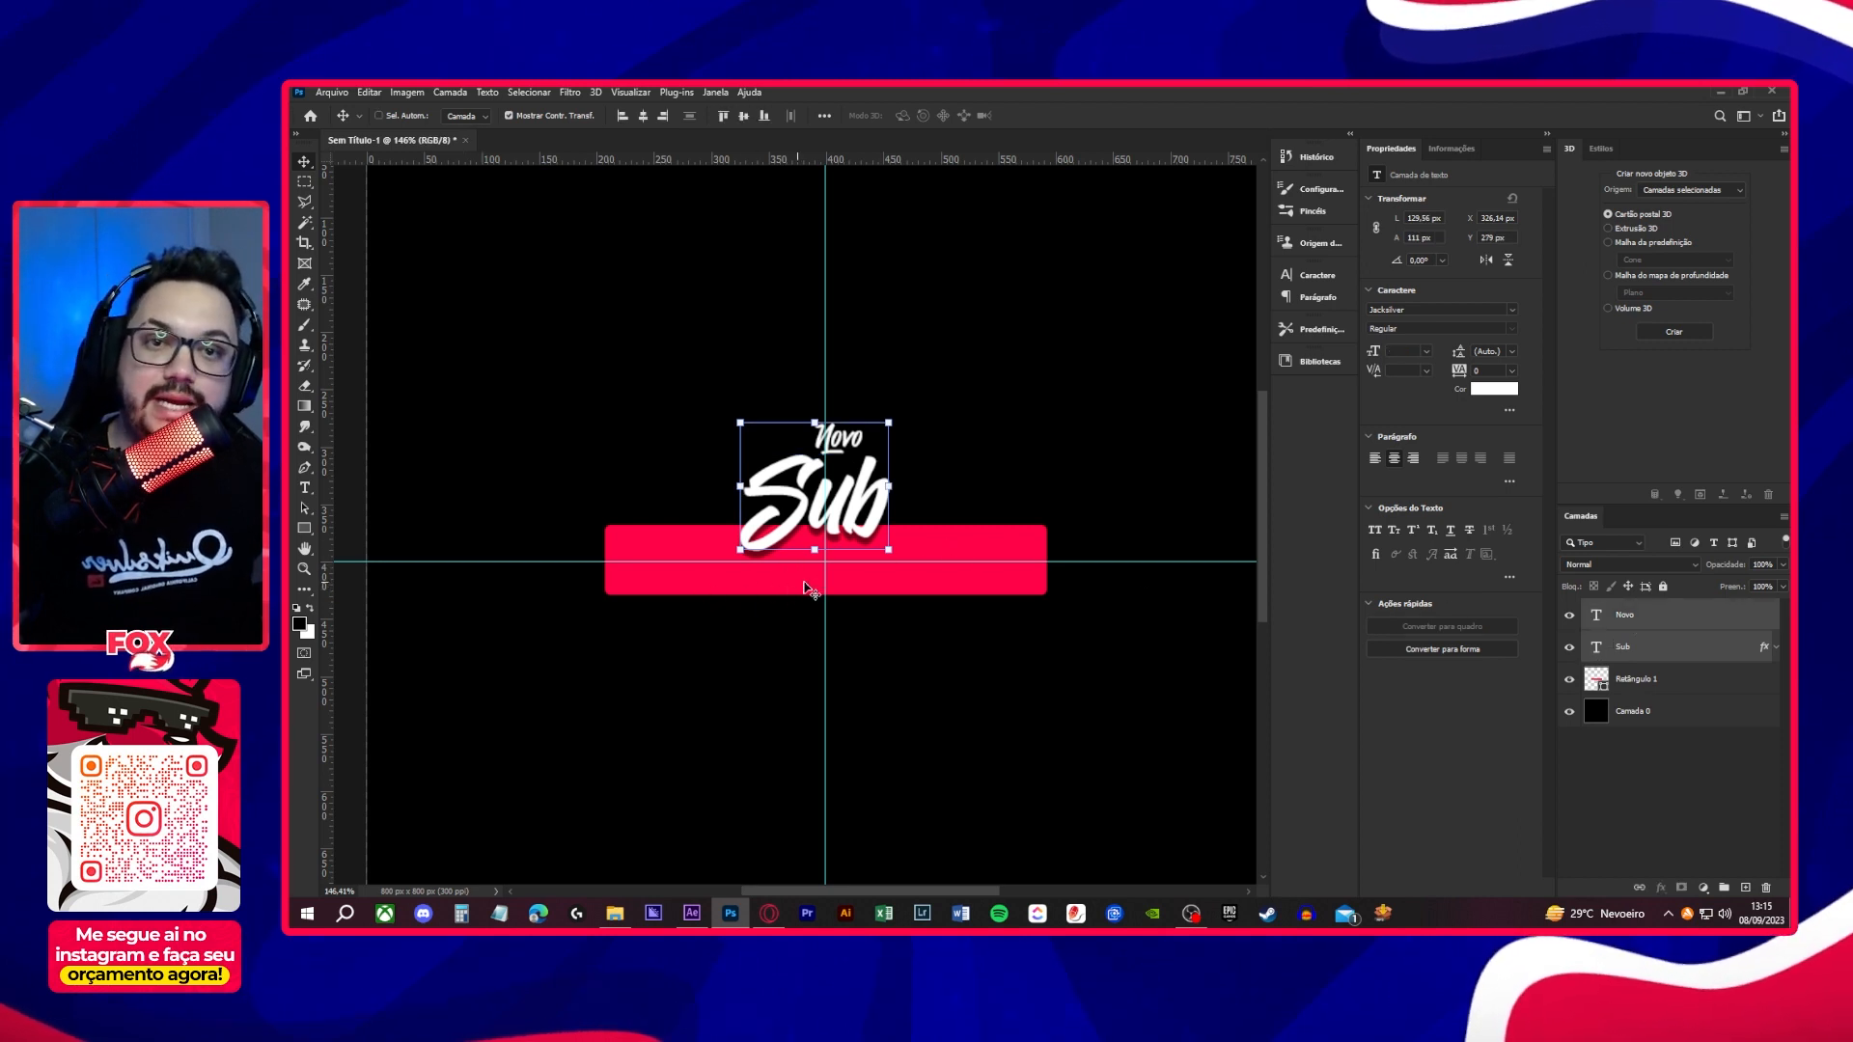
{"action": "left_click_drag", "start_coordinate": [853, 512], "coordinate": [853, 500]}
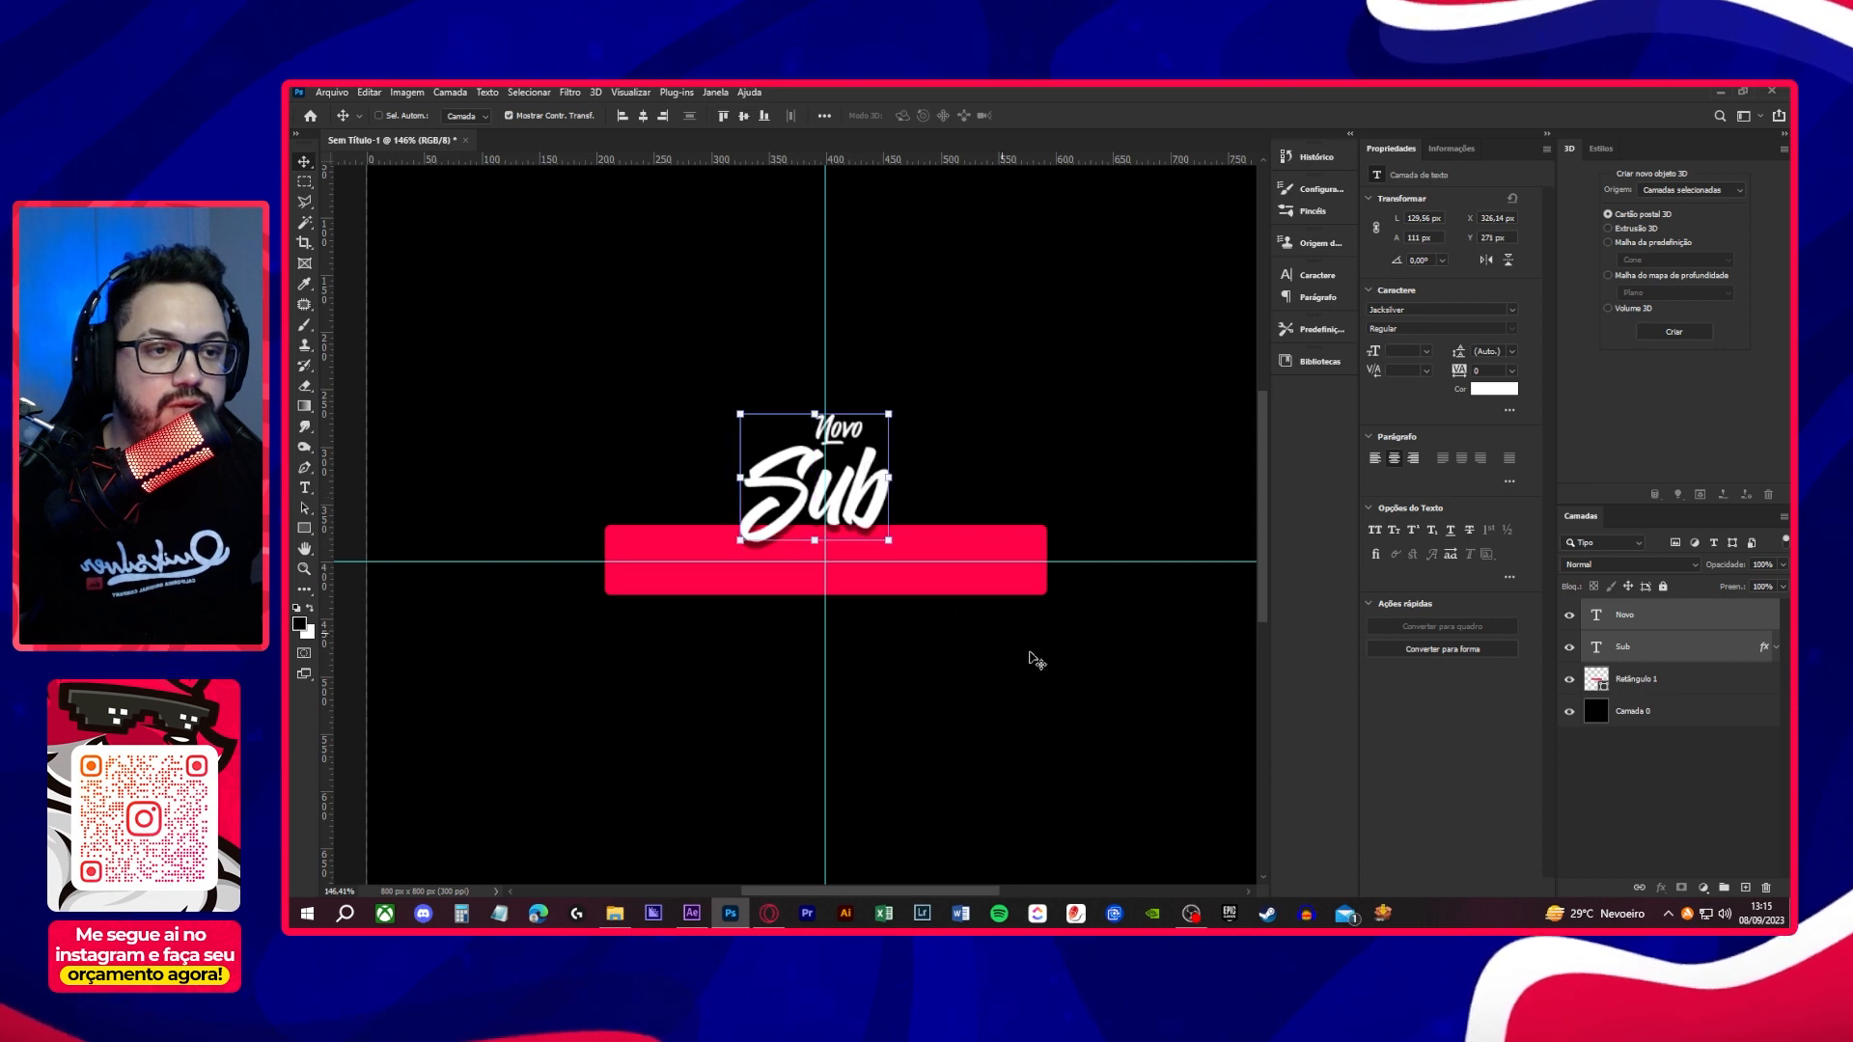
{"action": "left_click", "coordinate": [1625, 773]}
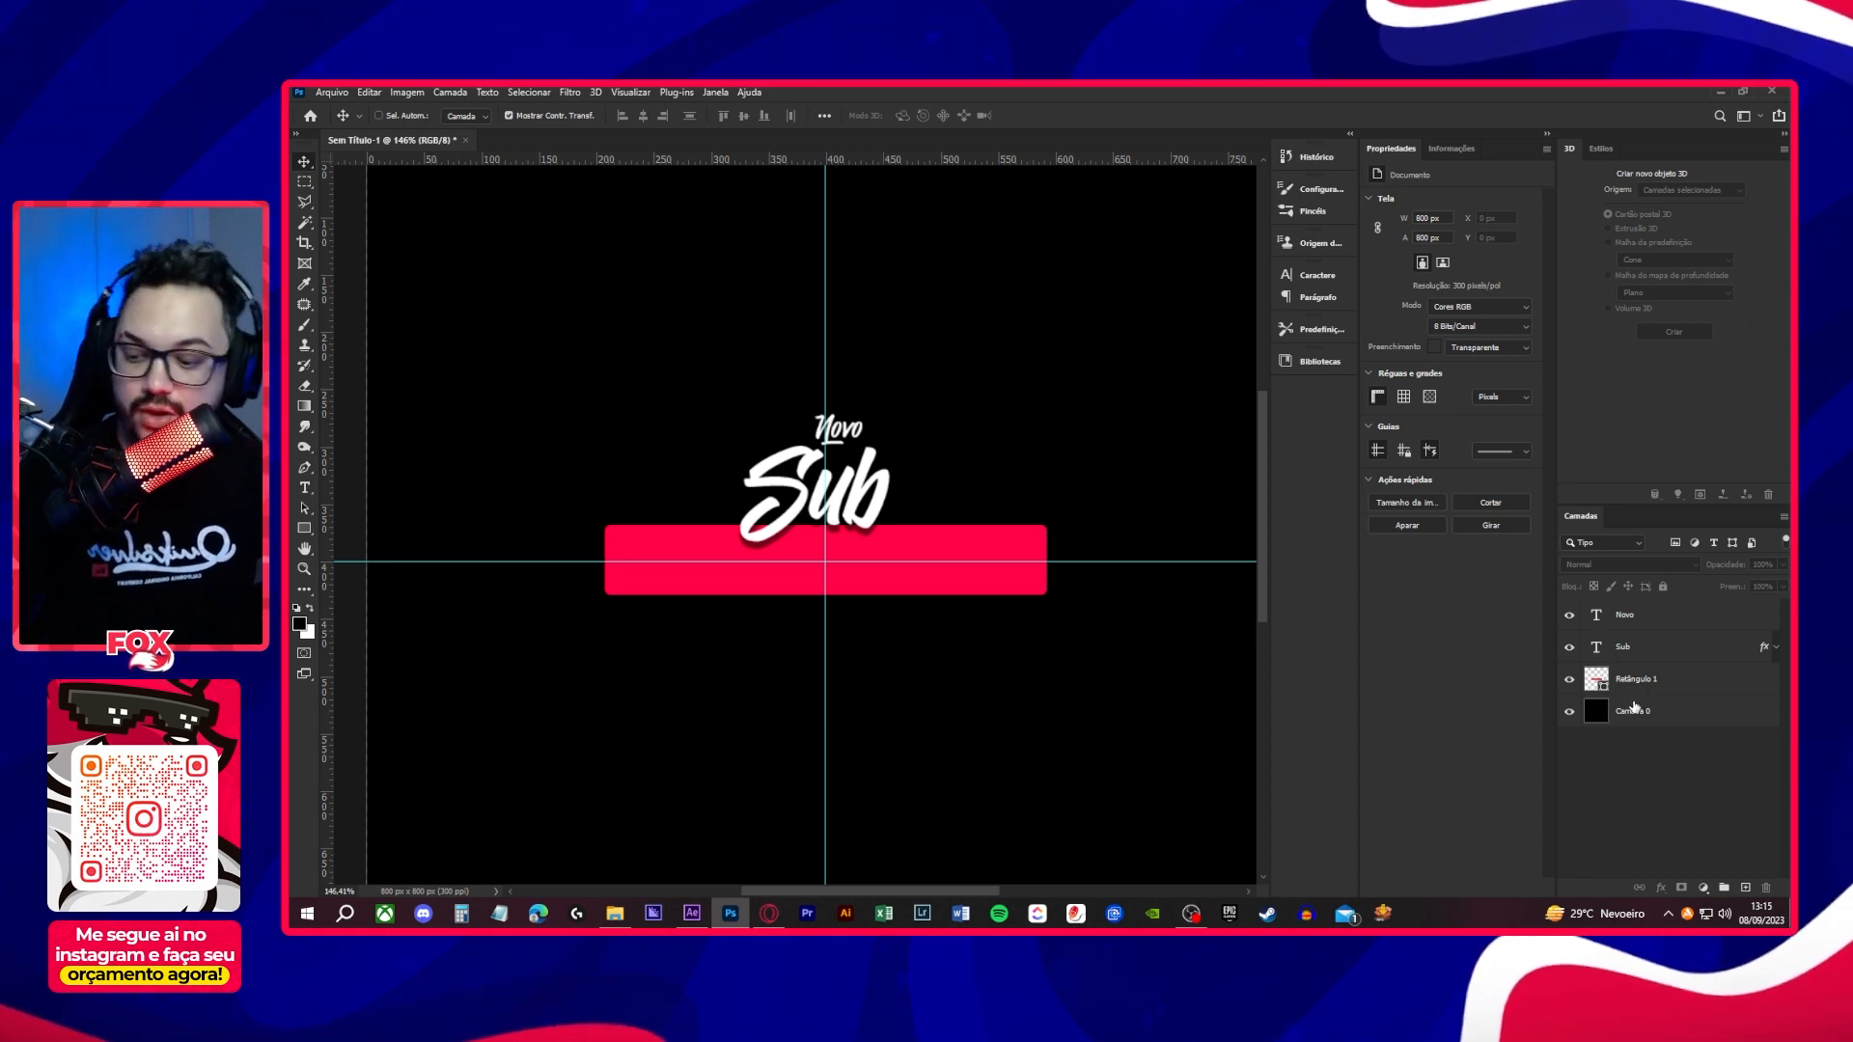
- Duplicate the Retângulo 1 layer and give the copy no fill and a white stroke
{"action": "left_click", "coordinate": [1684, 680]}
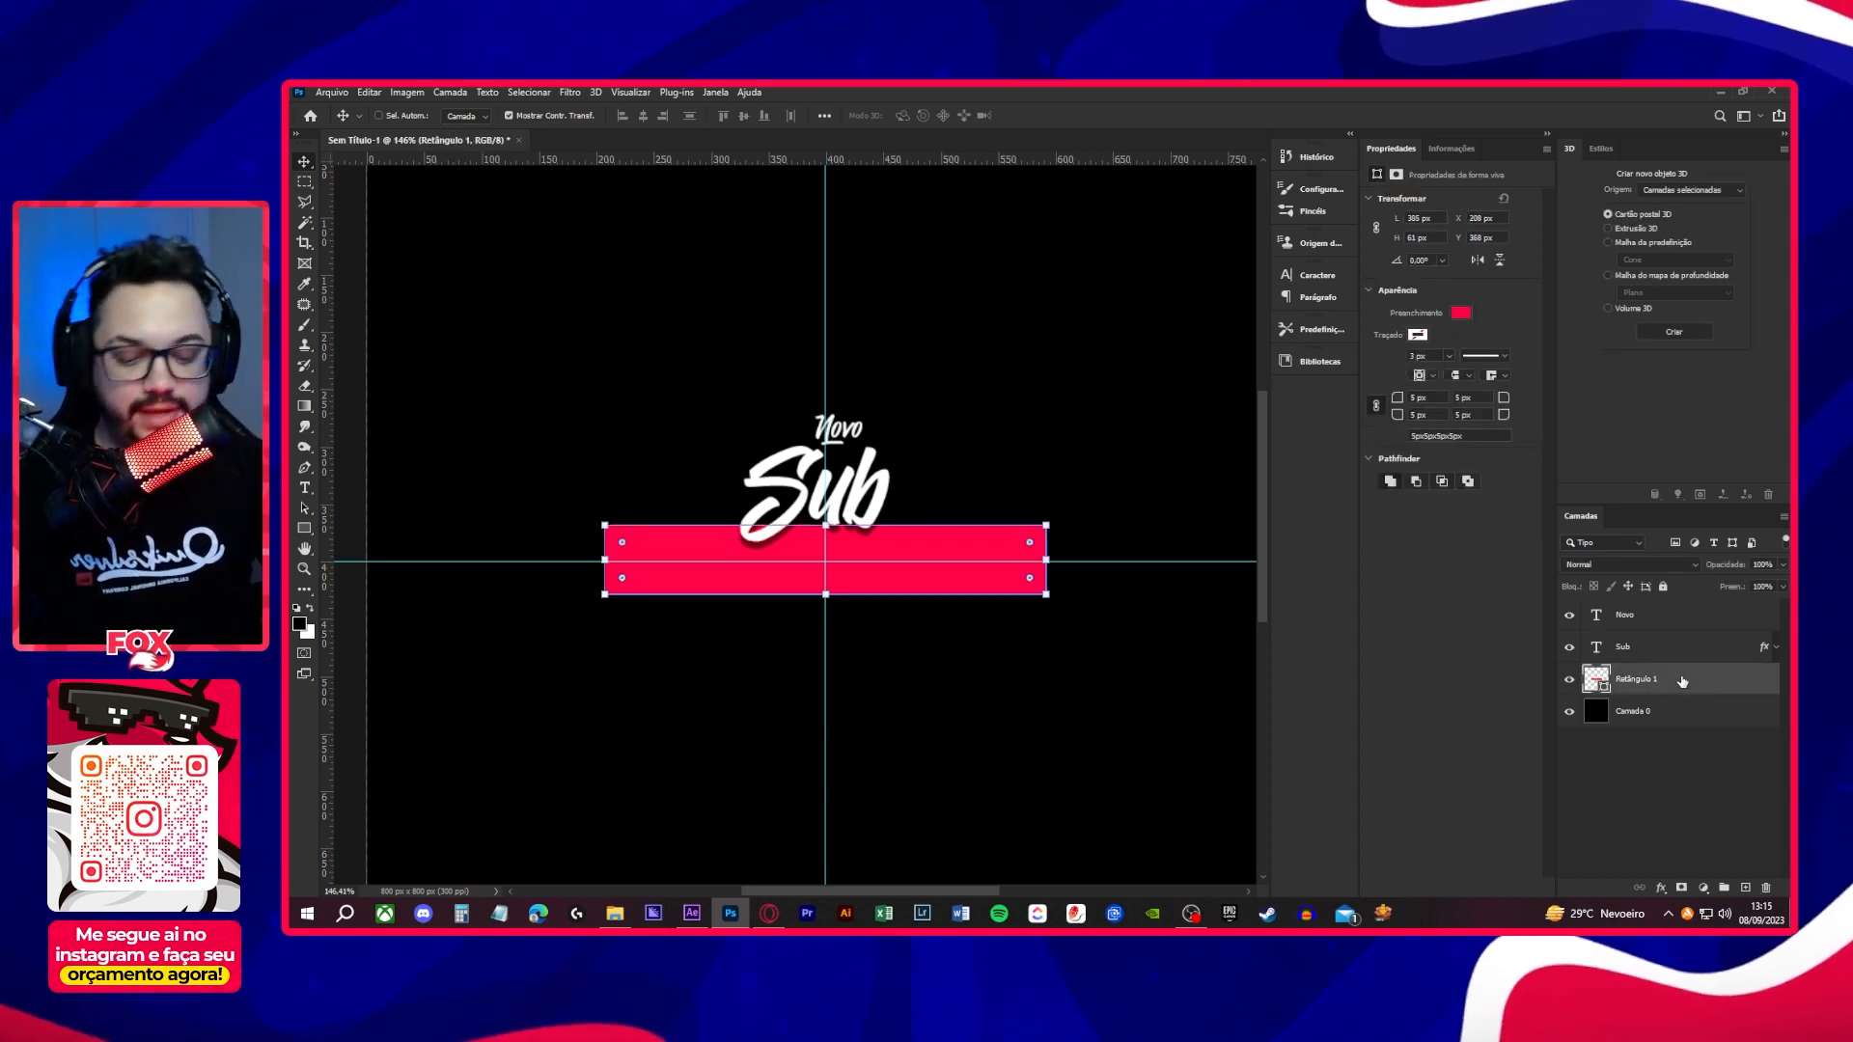
{"action": "key", "text": "ctrl+j"}
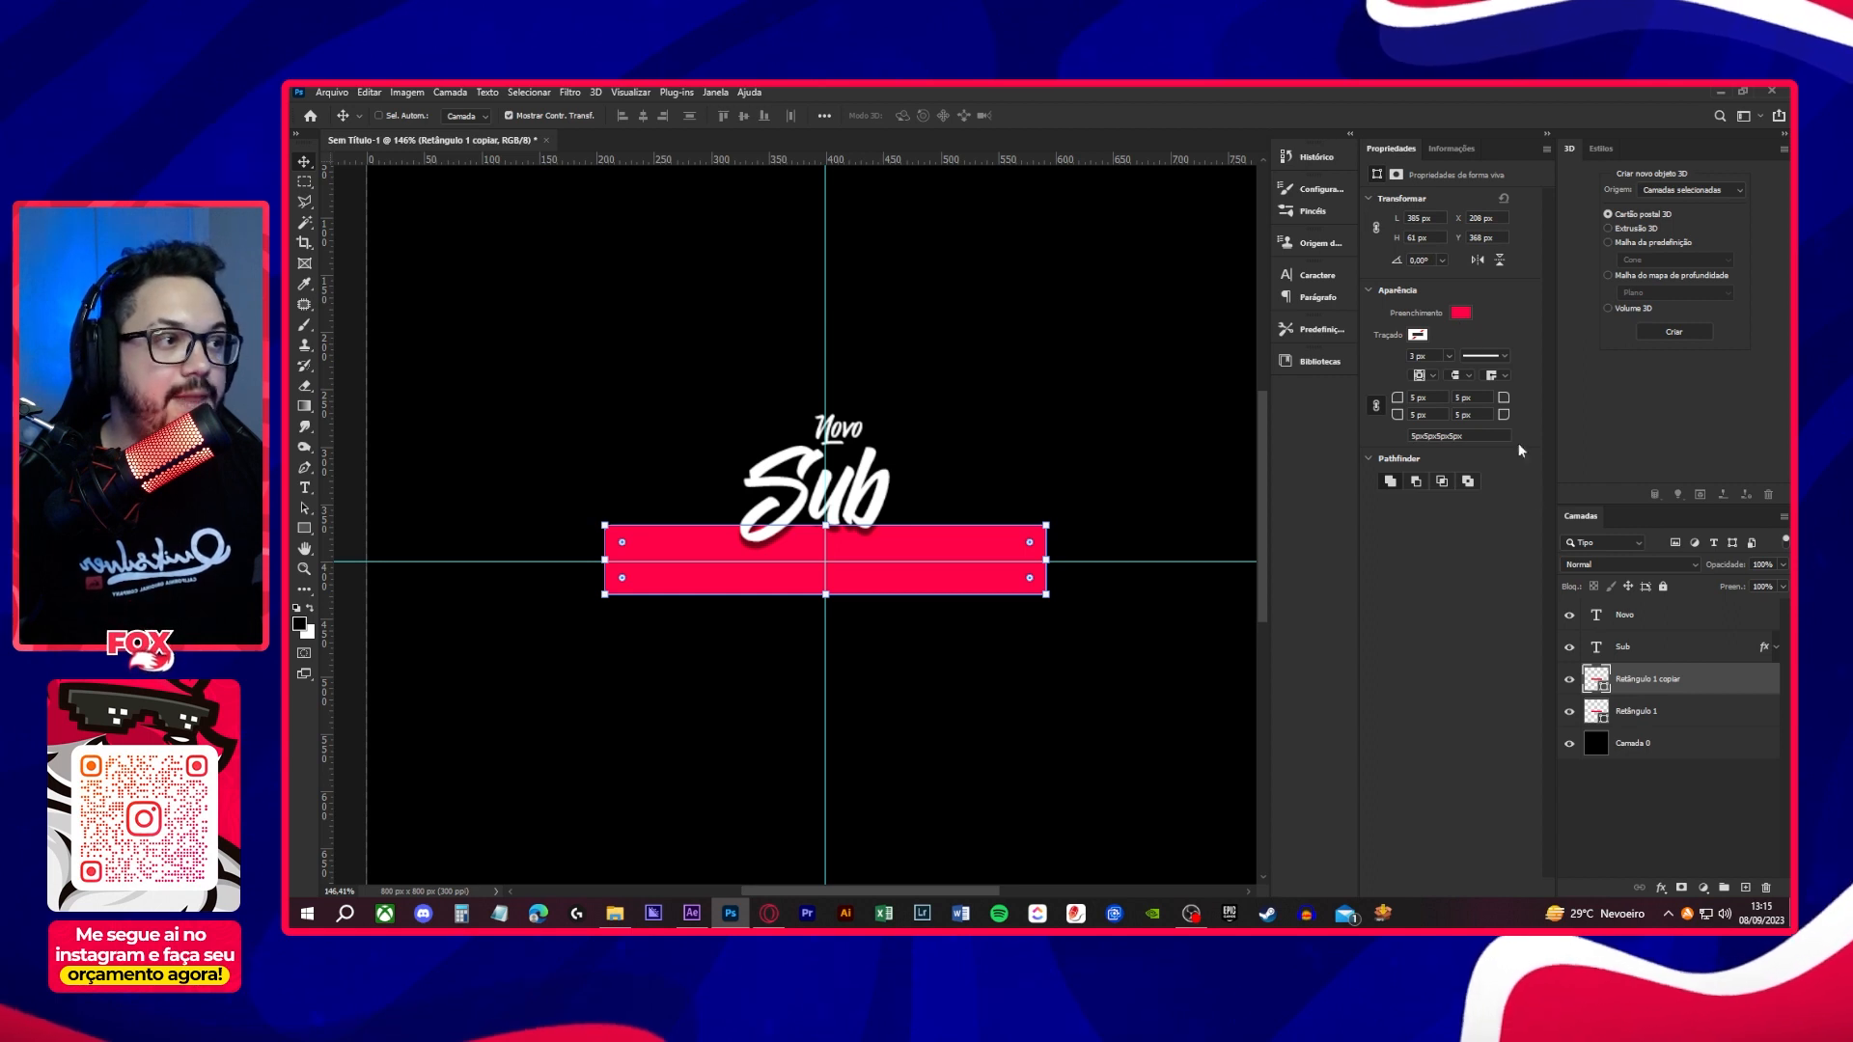
{"action": "left_click", "coordinate": [1464, 313]}
{"action": "left_click", "coordinate": [1460, 315]}
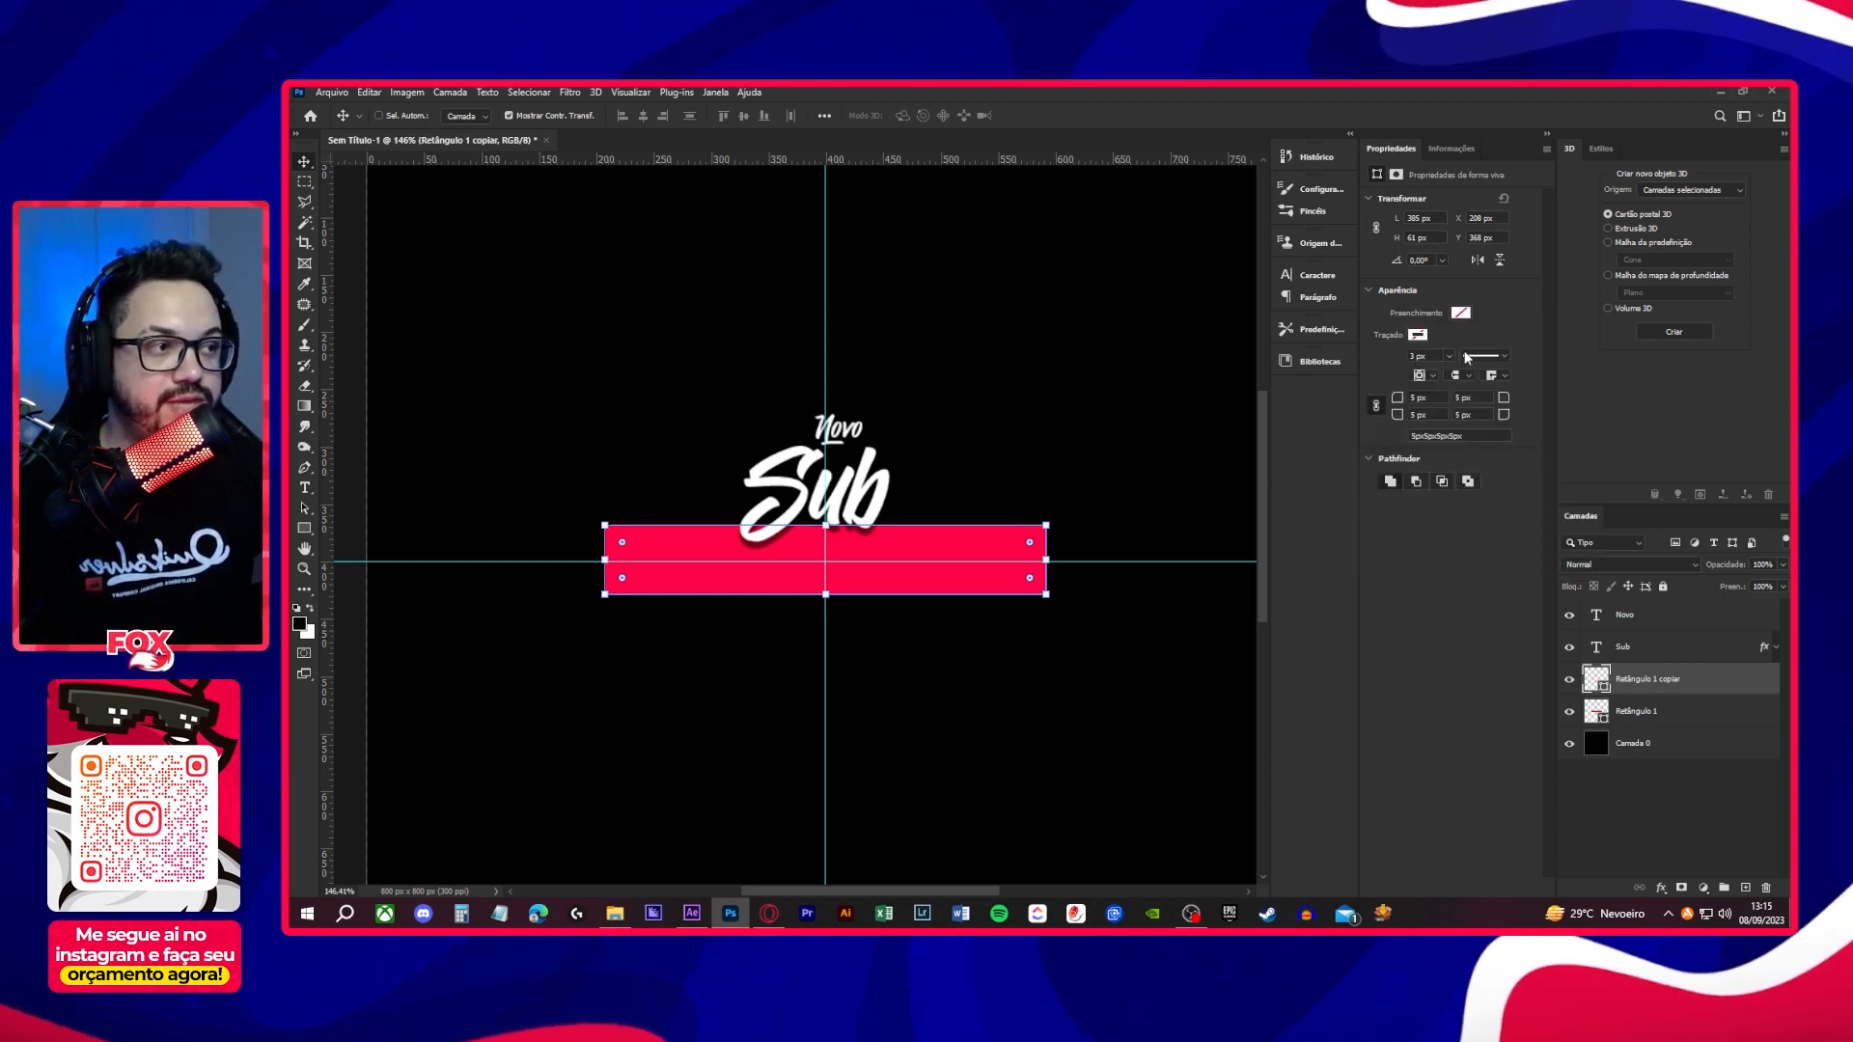
{"action": "left_click", "coordinate": [1418, 335]}
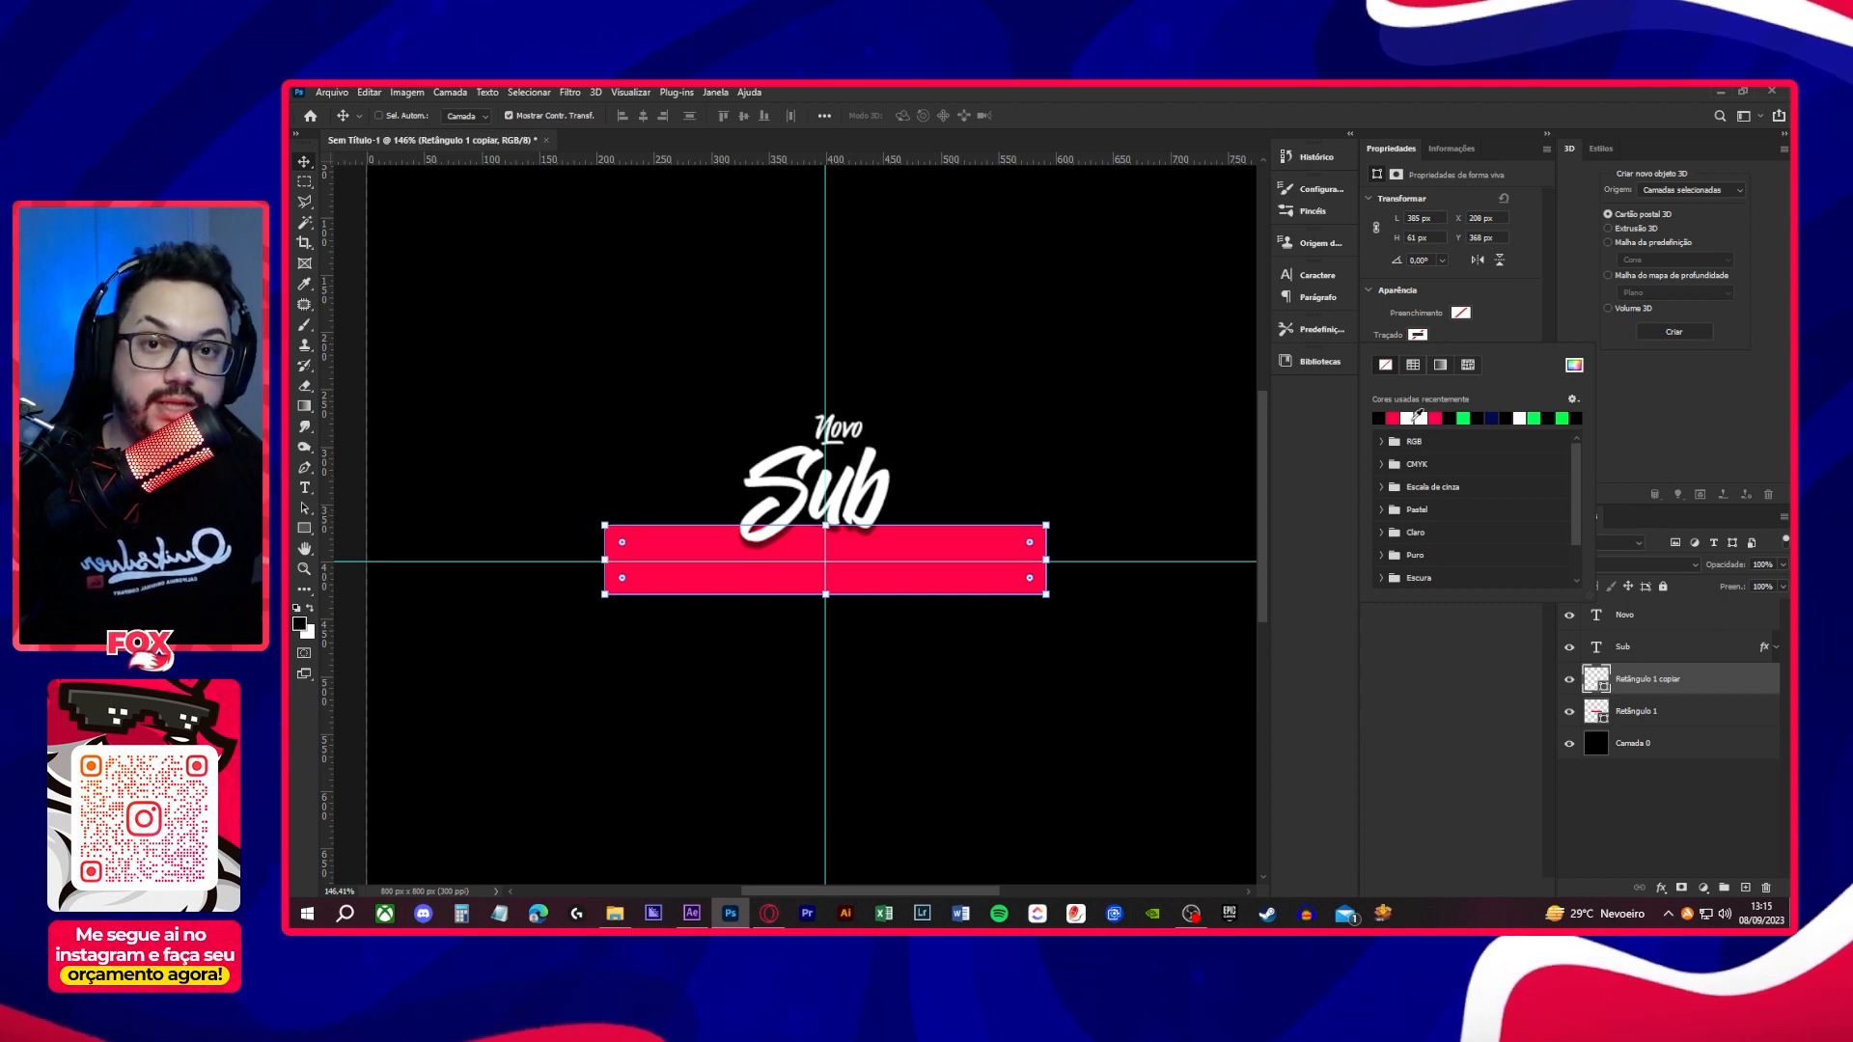
{"action": "left_click", "coordinate": [1419, 417]}
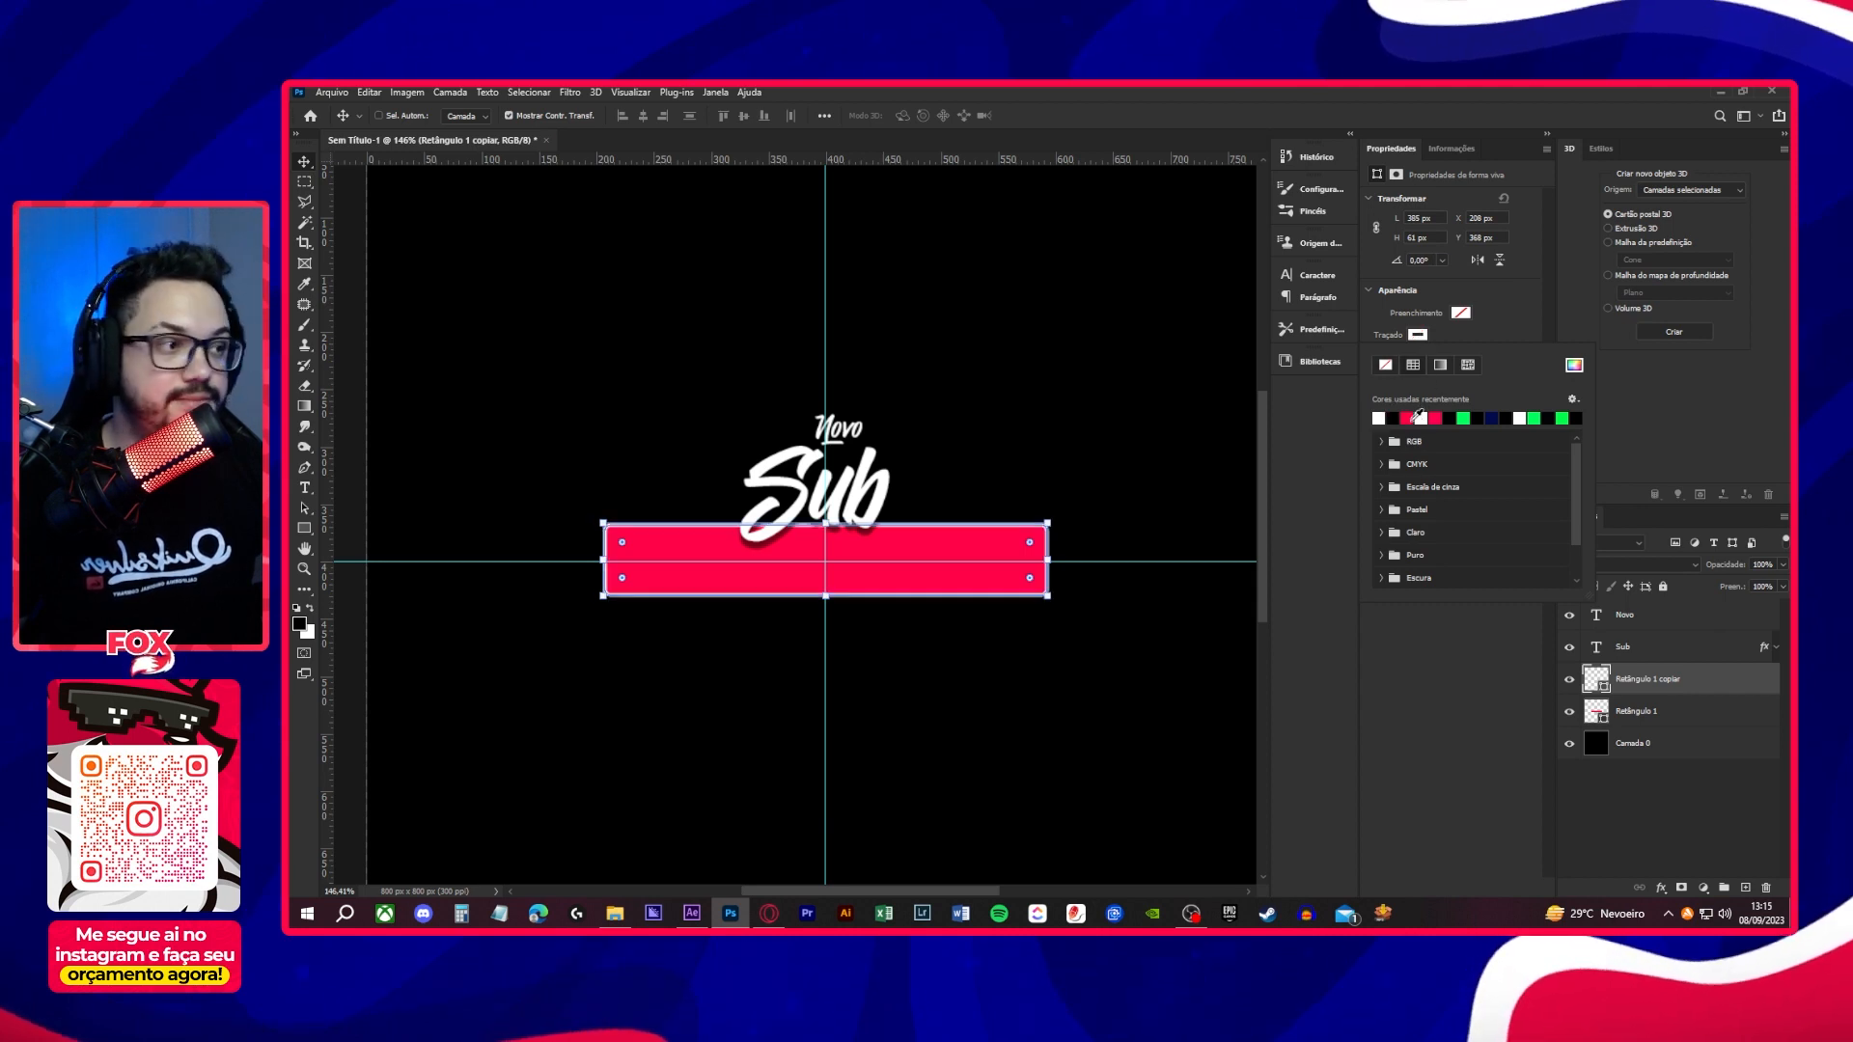
{"action": "left_click", "coordinate": [1608, 803]}
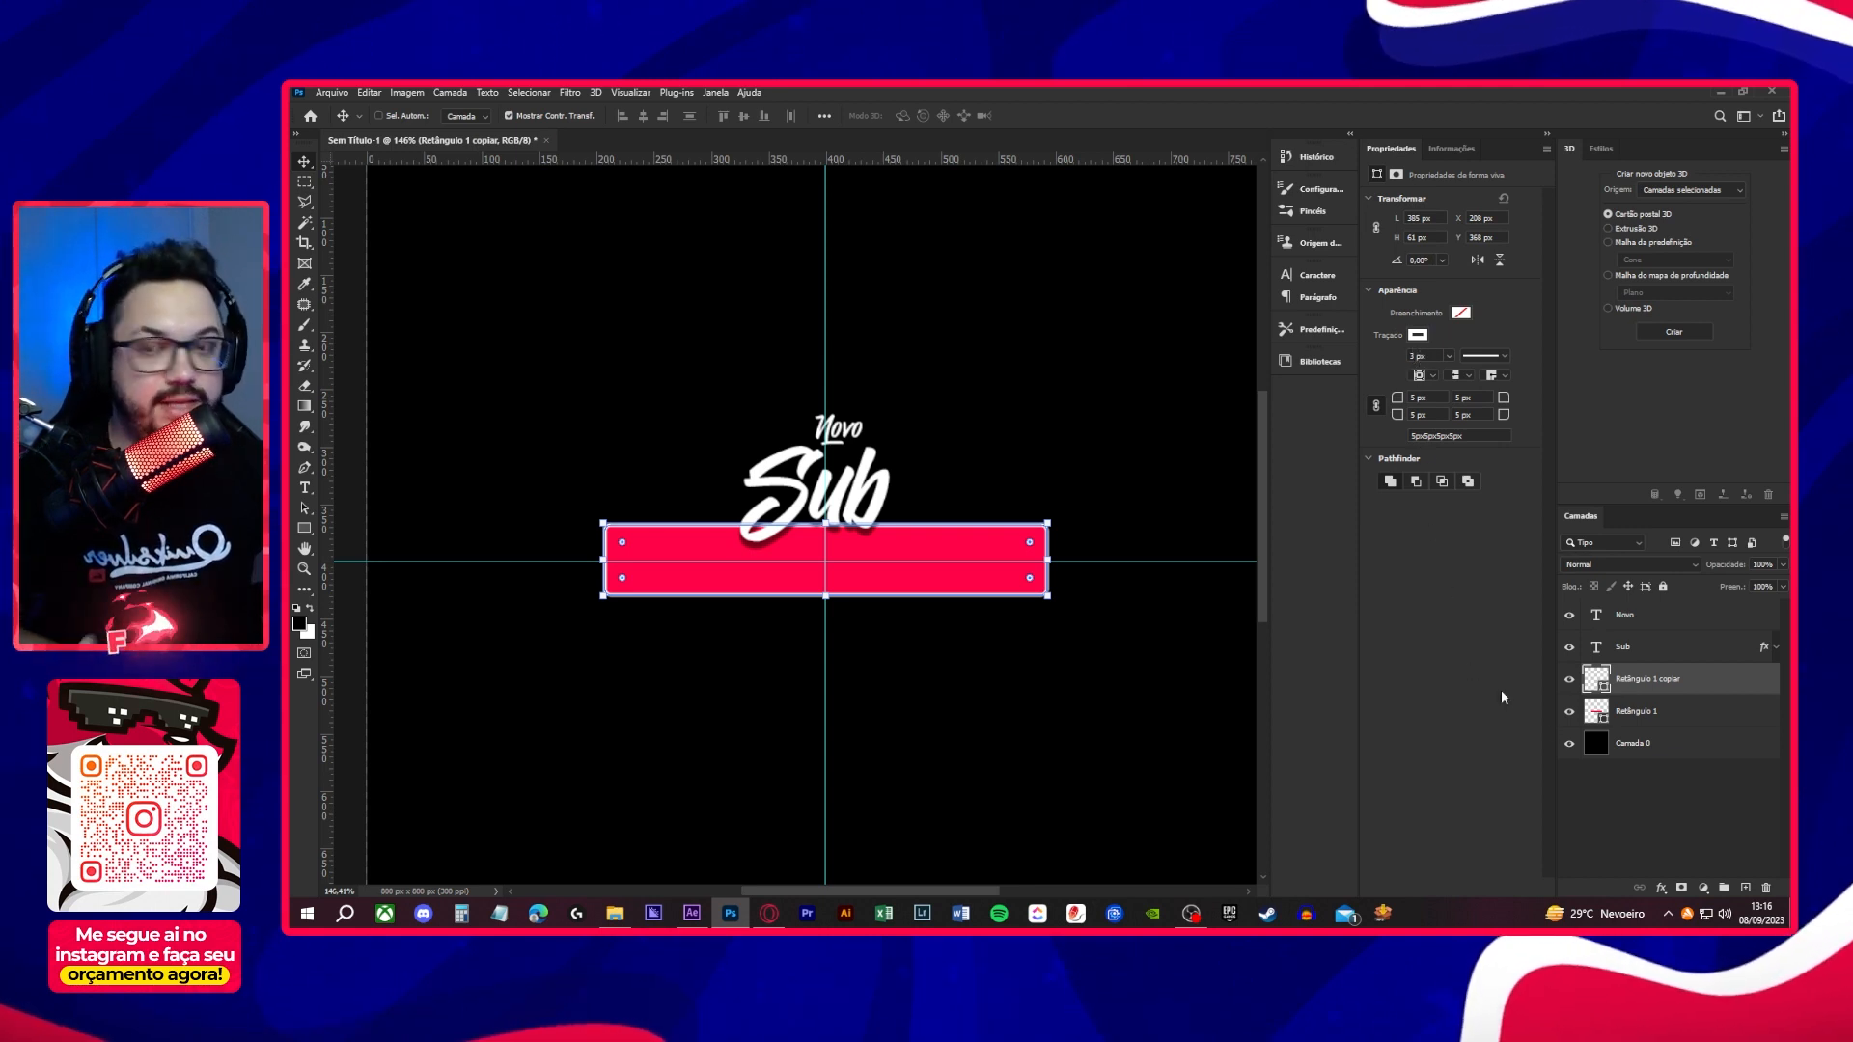
{"action": "left_click", "coordinate": [1672, 785]}
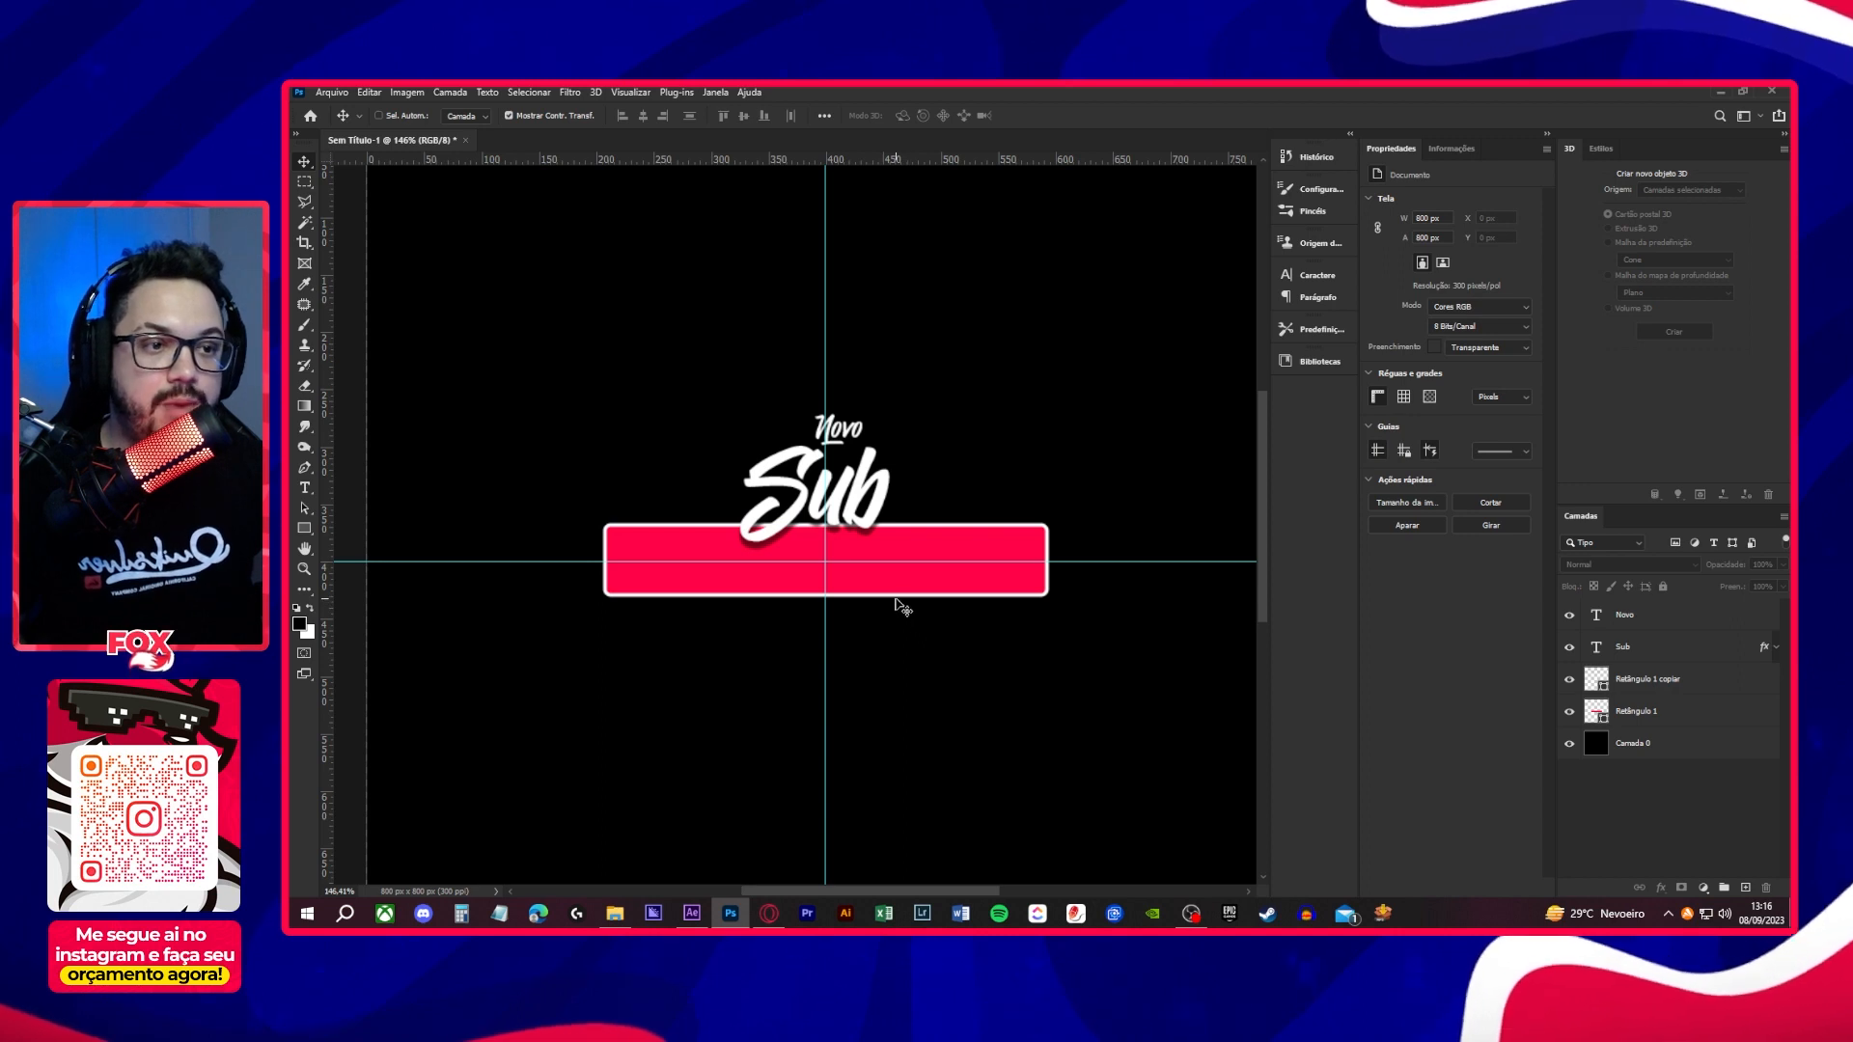
- Place the Background image from the Arquivos folder, scale it to about 498 px wide, and move its layer directly above Retângulo 1
{"action": "scroll", "coordinate": [908, 610], "scroll_direction": "down", "scroll_amount": 2}
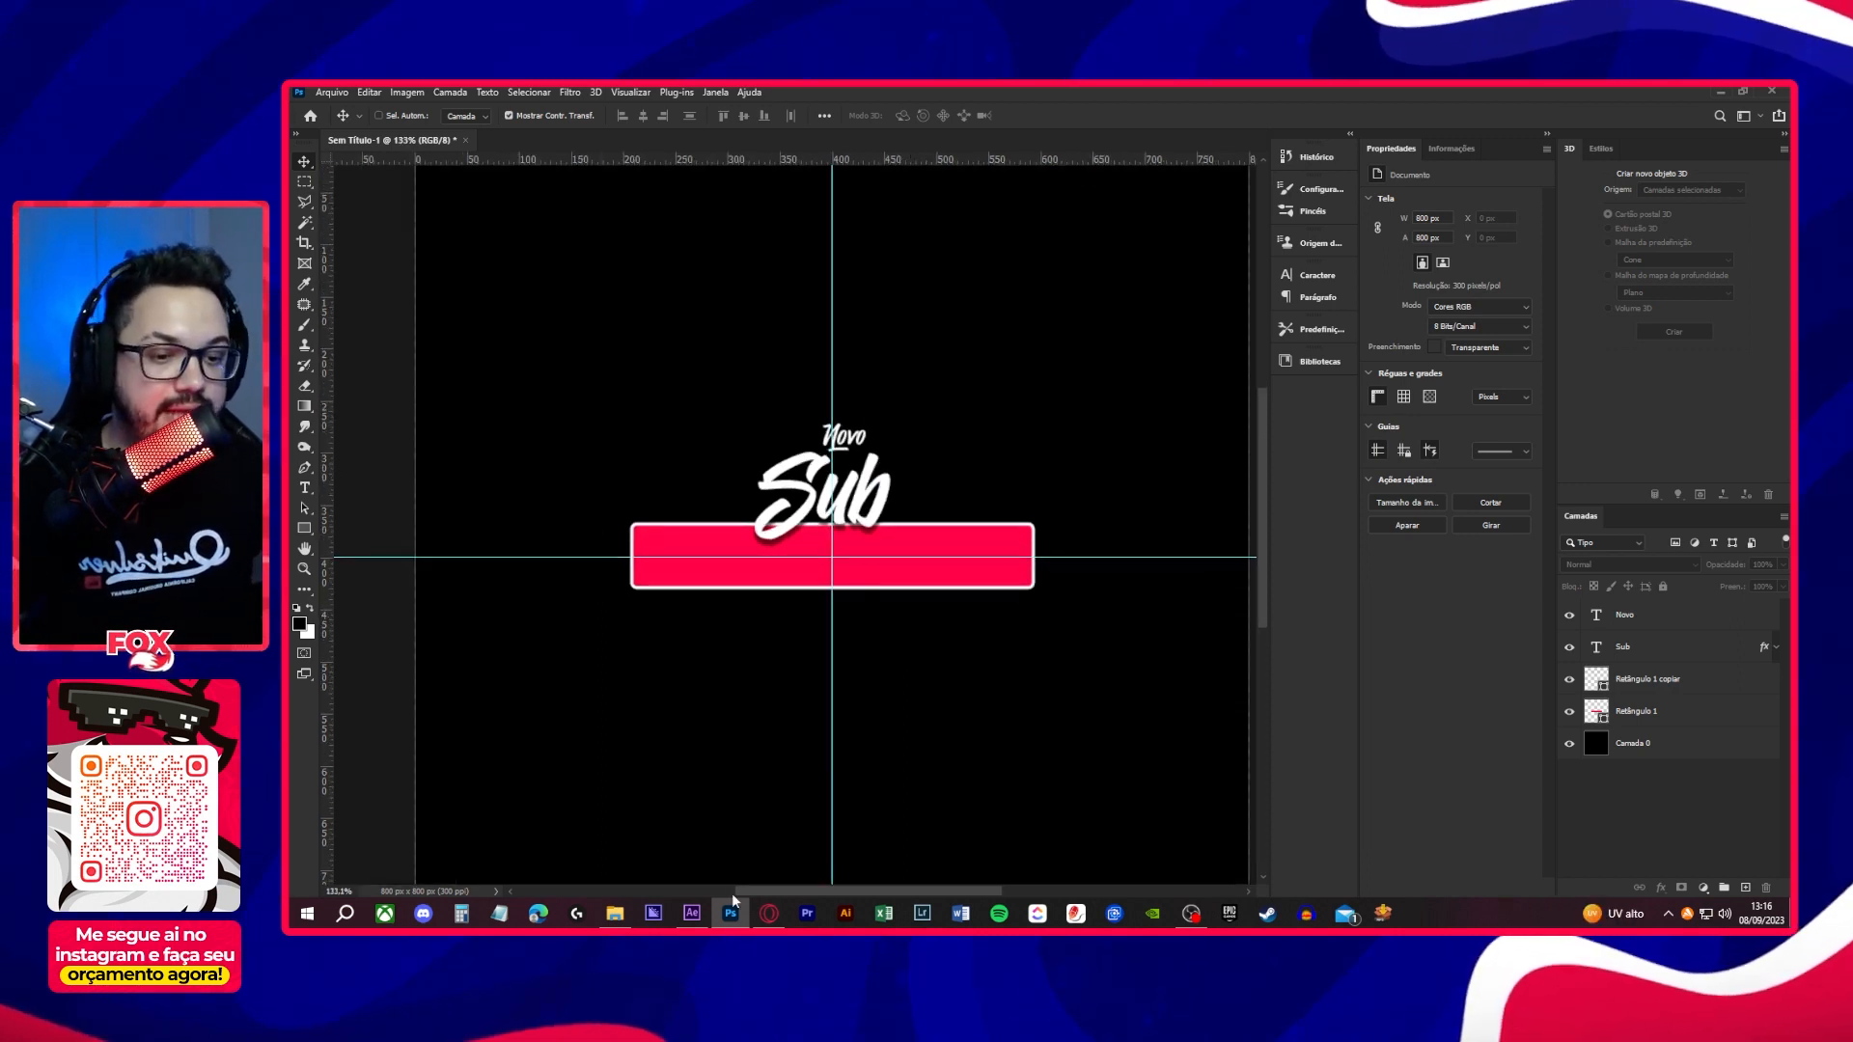
{"action": "left_click", "coordinate": [615, 913]}
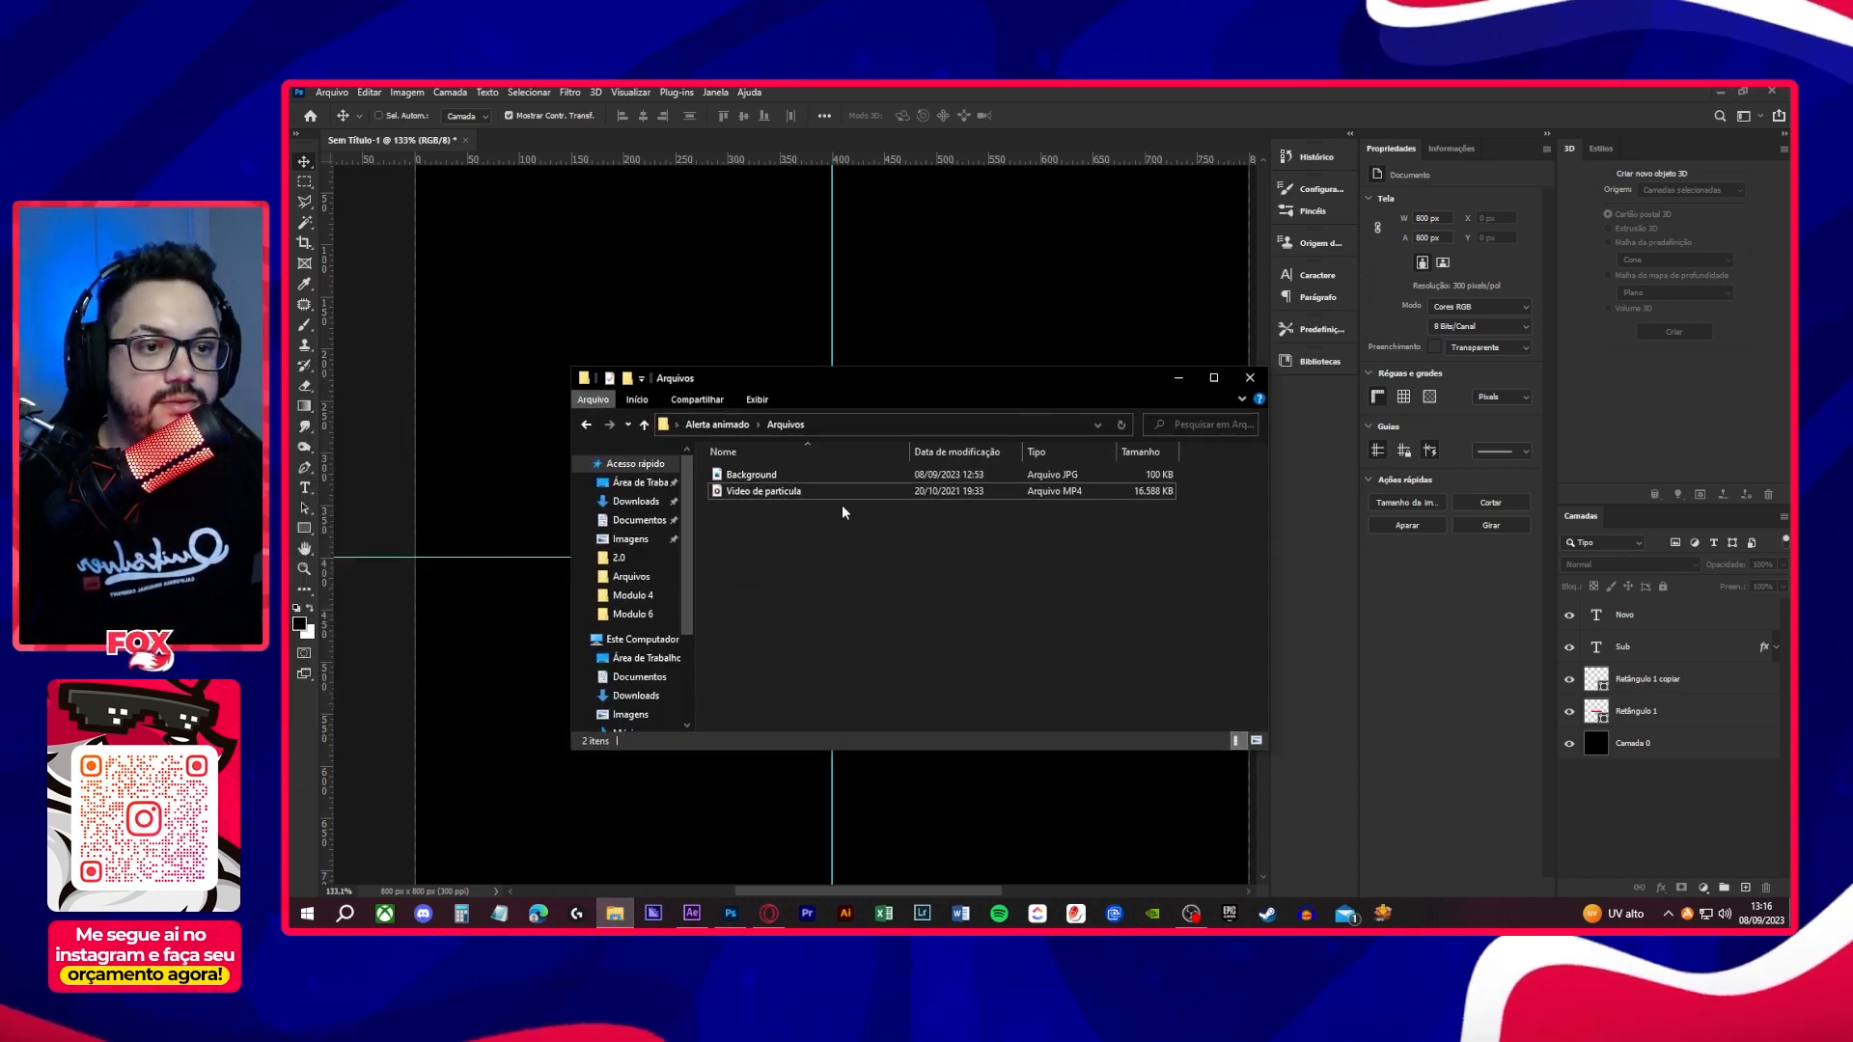
{"action": "left_click", "coordinate": [817, 477]}
{"action": "left_click_drag", "start_coordinate": [815, 473], "coordinate": [1044, 438]}
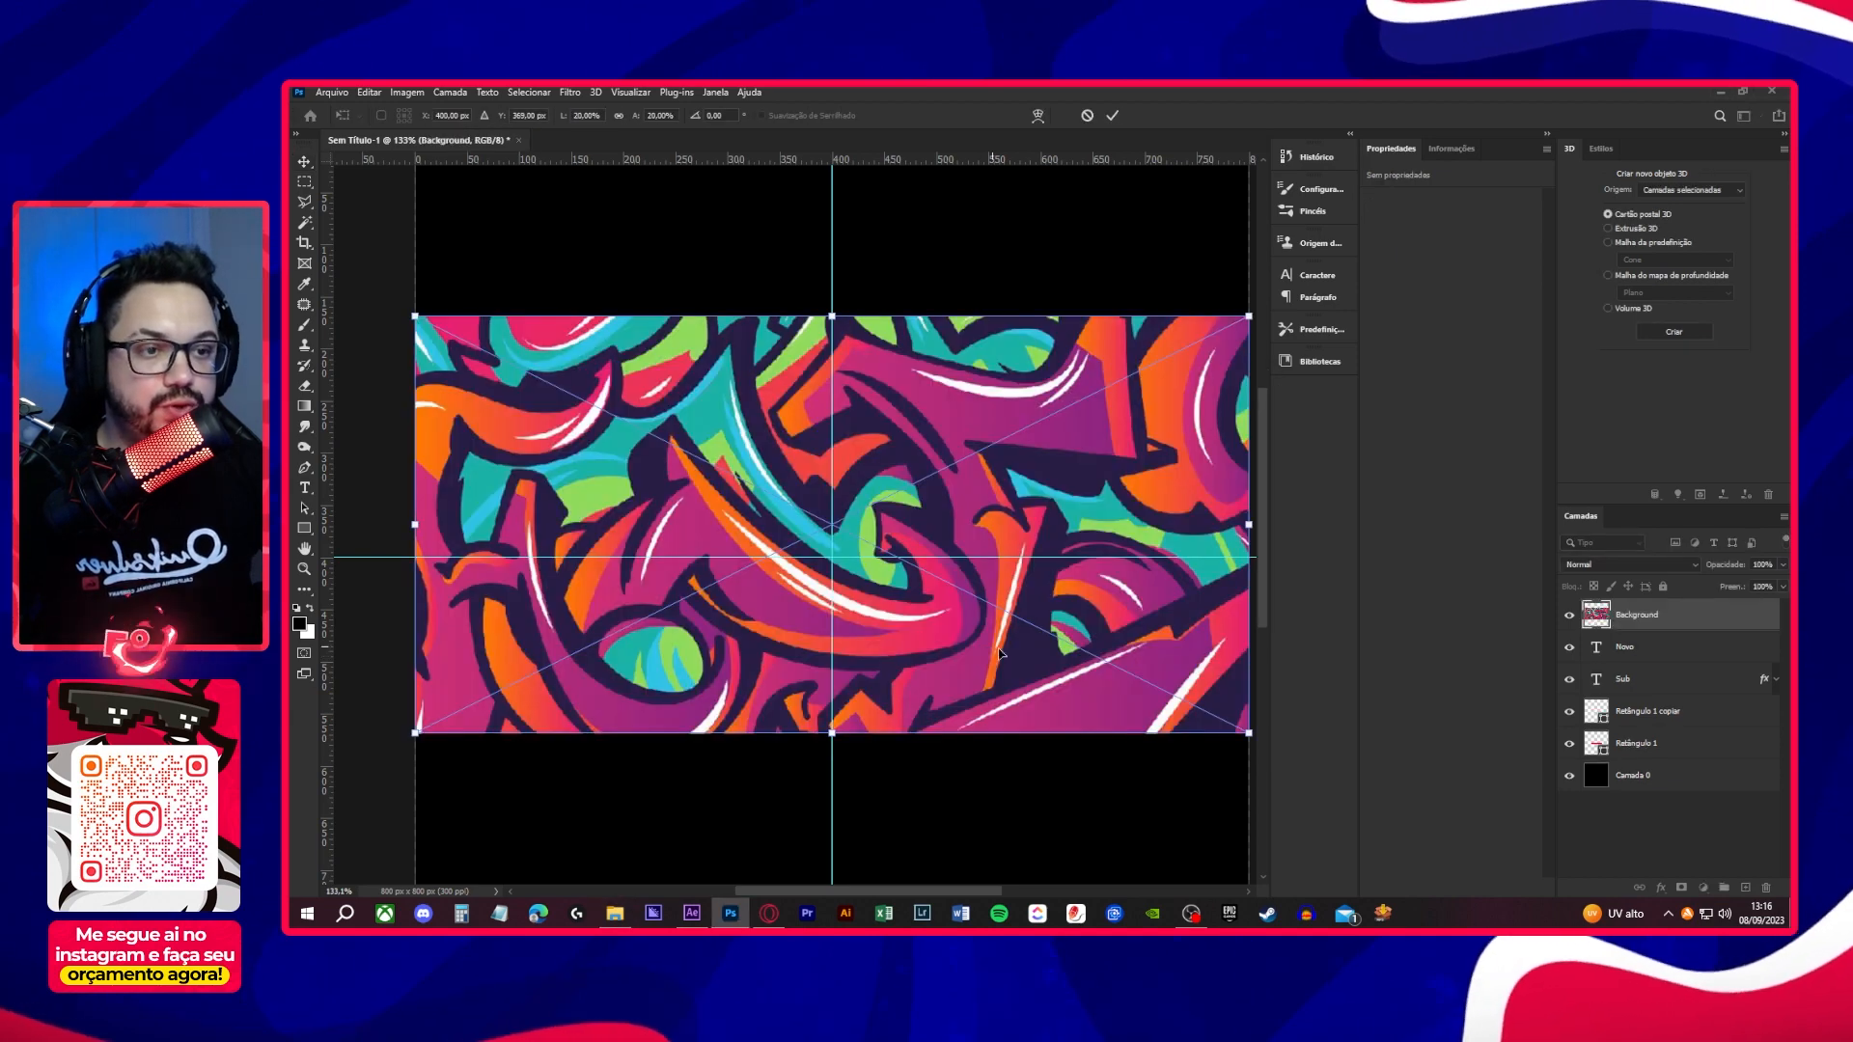
{"action": "left_click_drag", "start_coordinate": [1249, 736], "coordinate": [1092, 663]}
{"action": "key", "text": "Return"}
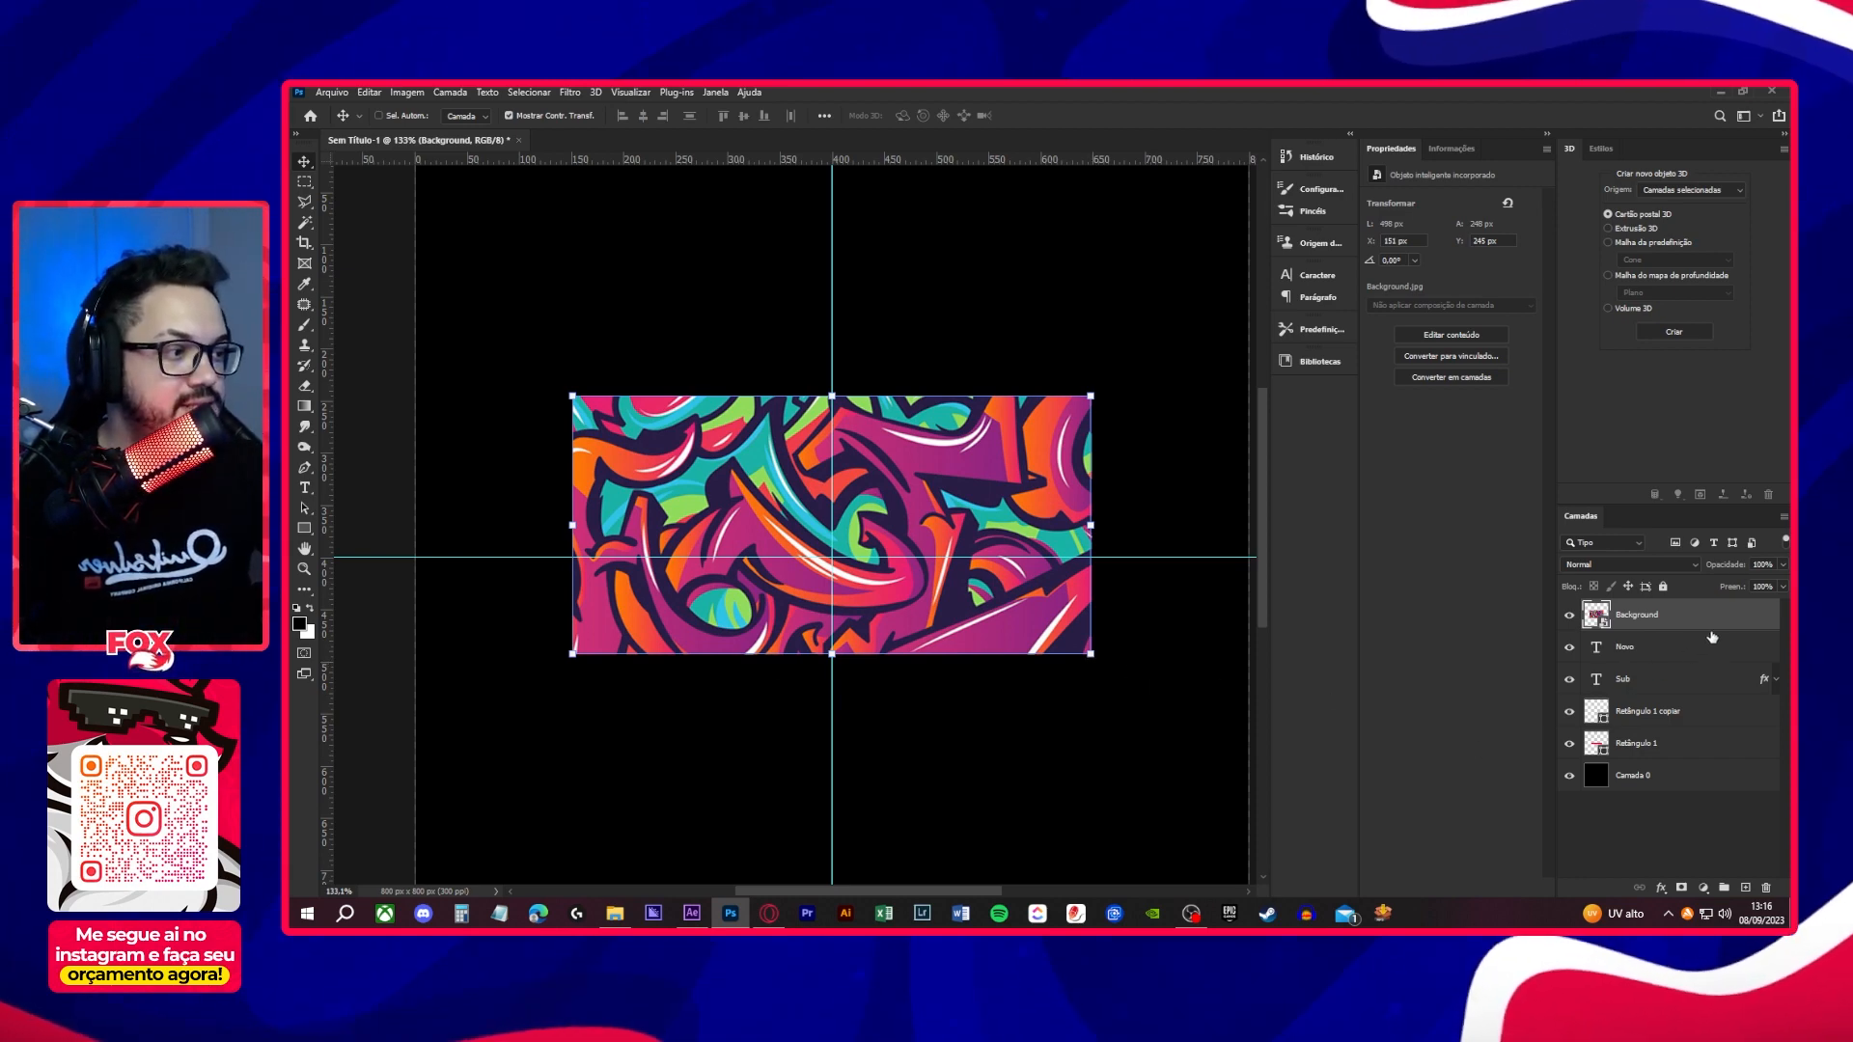
{"action": "left_click_drag", "start_coordinate": [1712, 622], "coordinate": [1693, 726]}
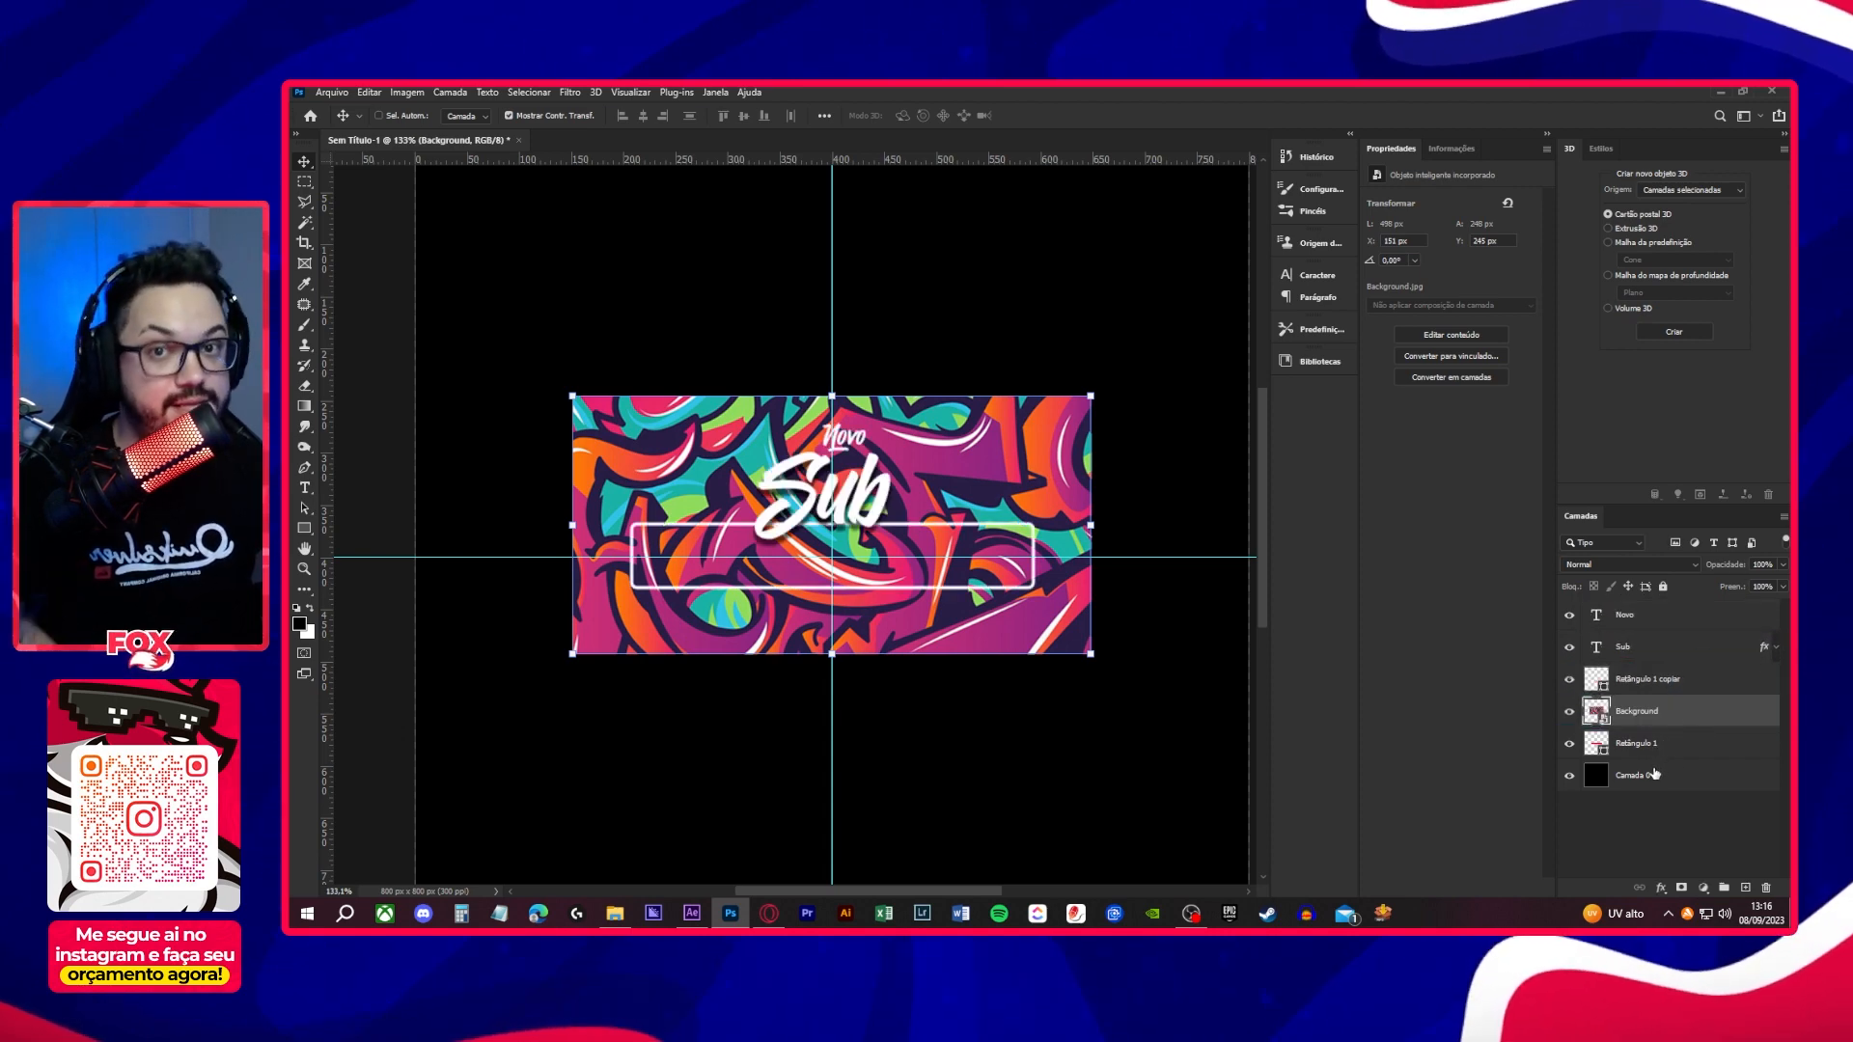
- Rename the outlined rectangle layer "Borda do retangulo" and the red rectangle layer "Caixa de infomação"
{"action": "double_click", "coordinate": [1643, 682]}
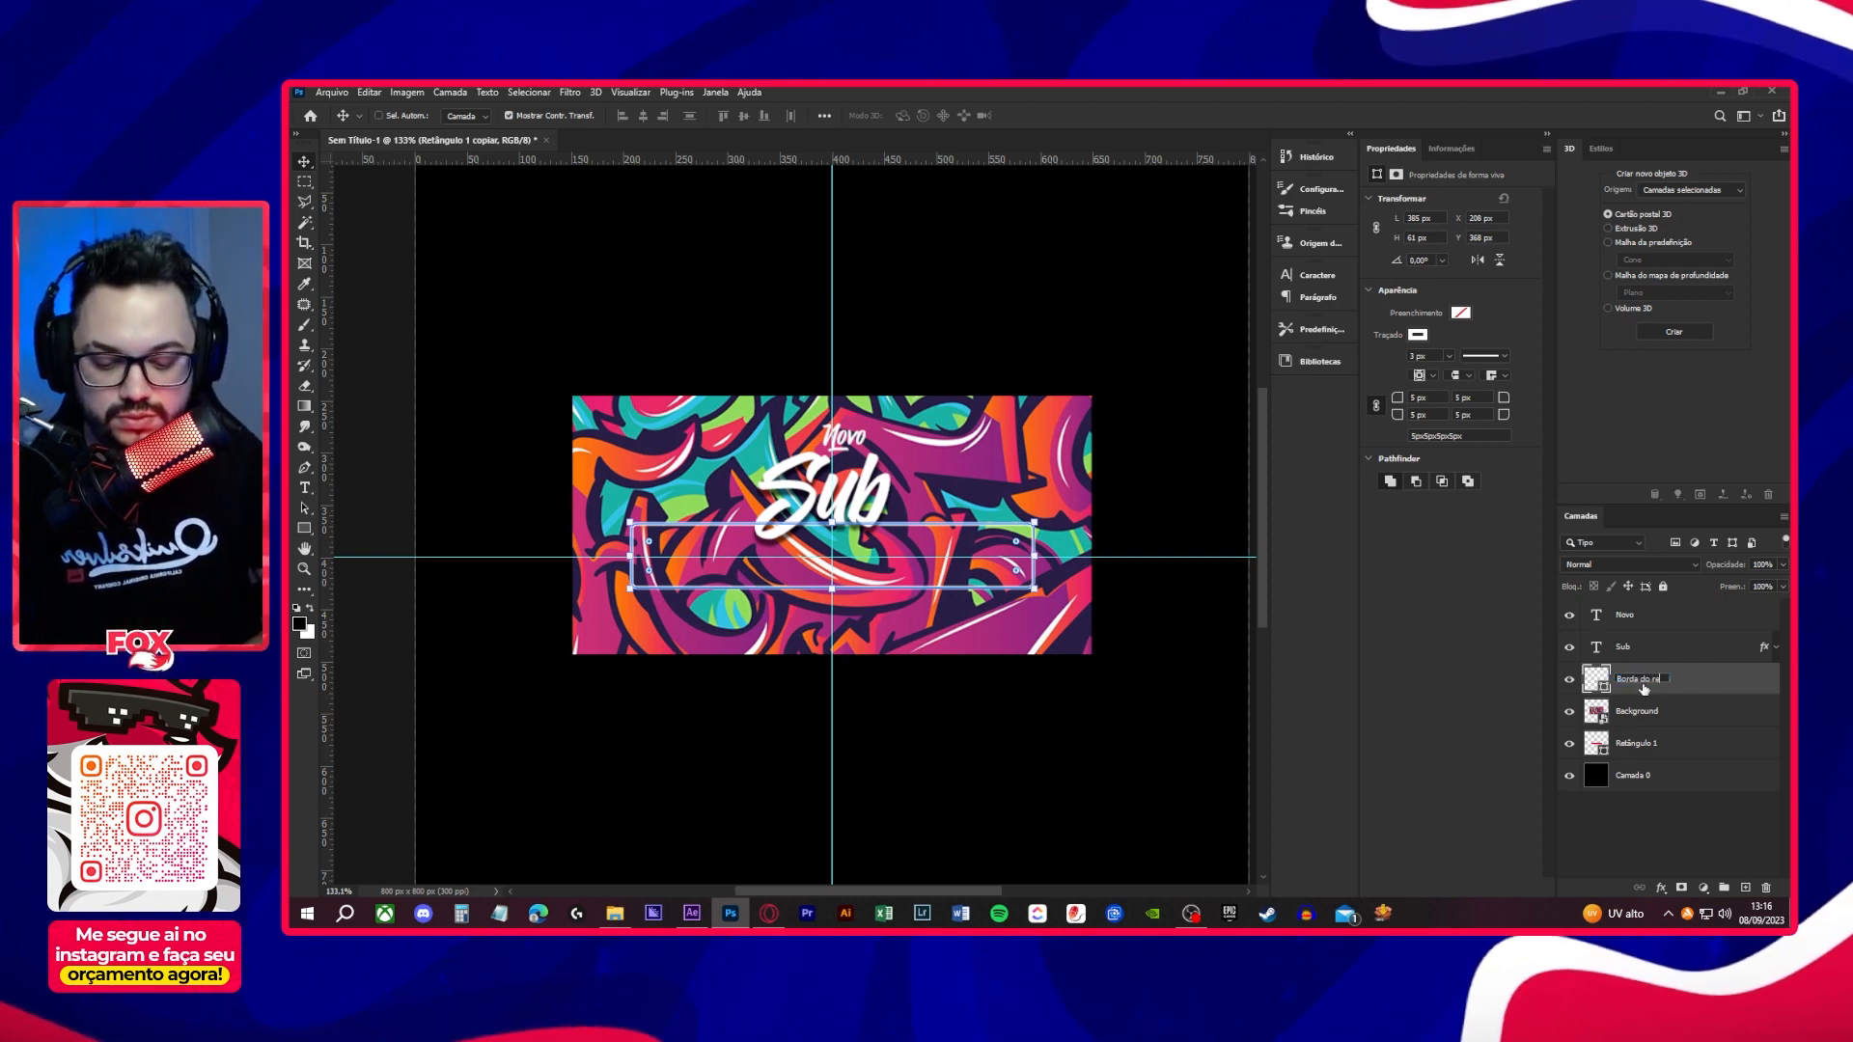
{"action": "type", "text": "Borda do retangulo"}
{"action": "left_click", "coordinate": [1644, 744]}
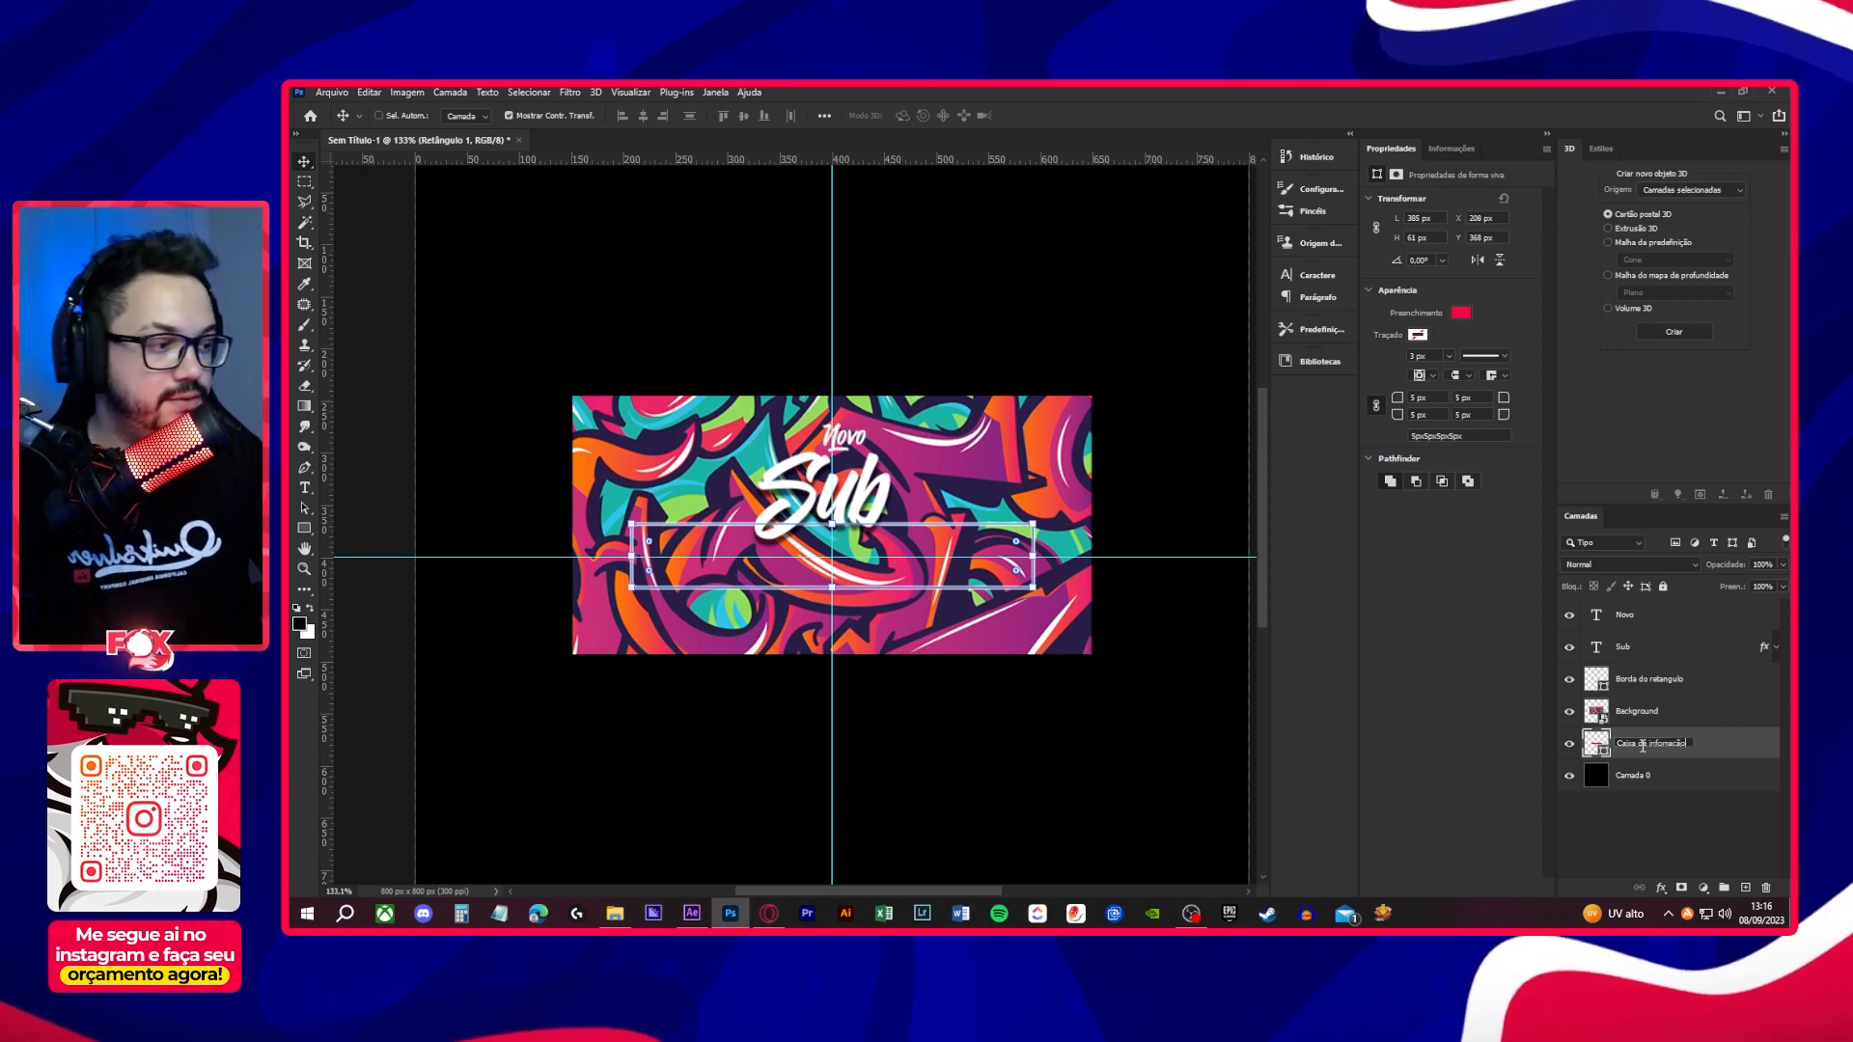
{"action": "key", "text": "Return"}
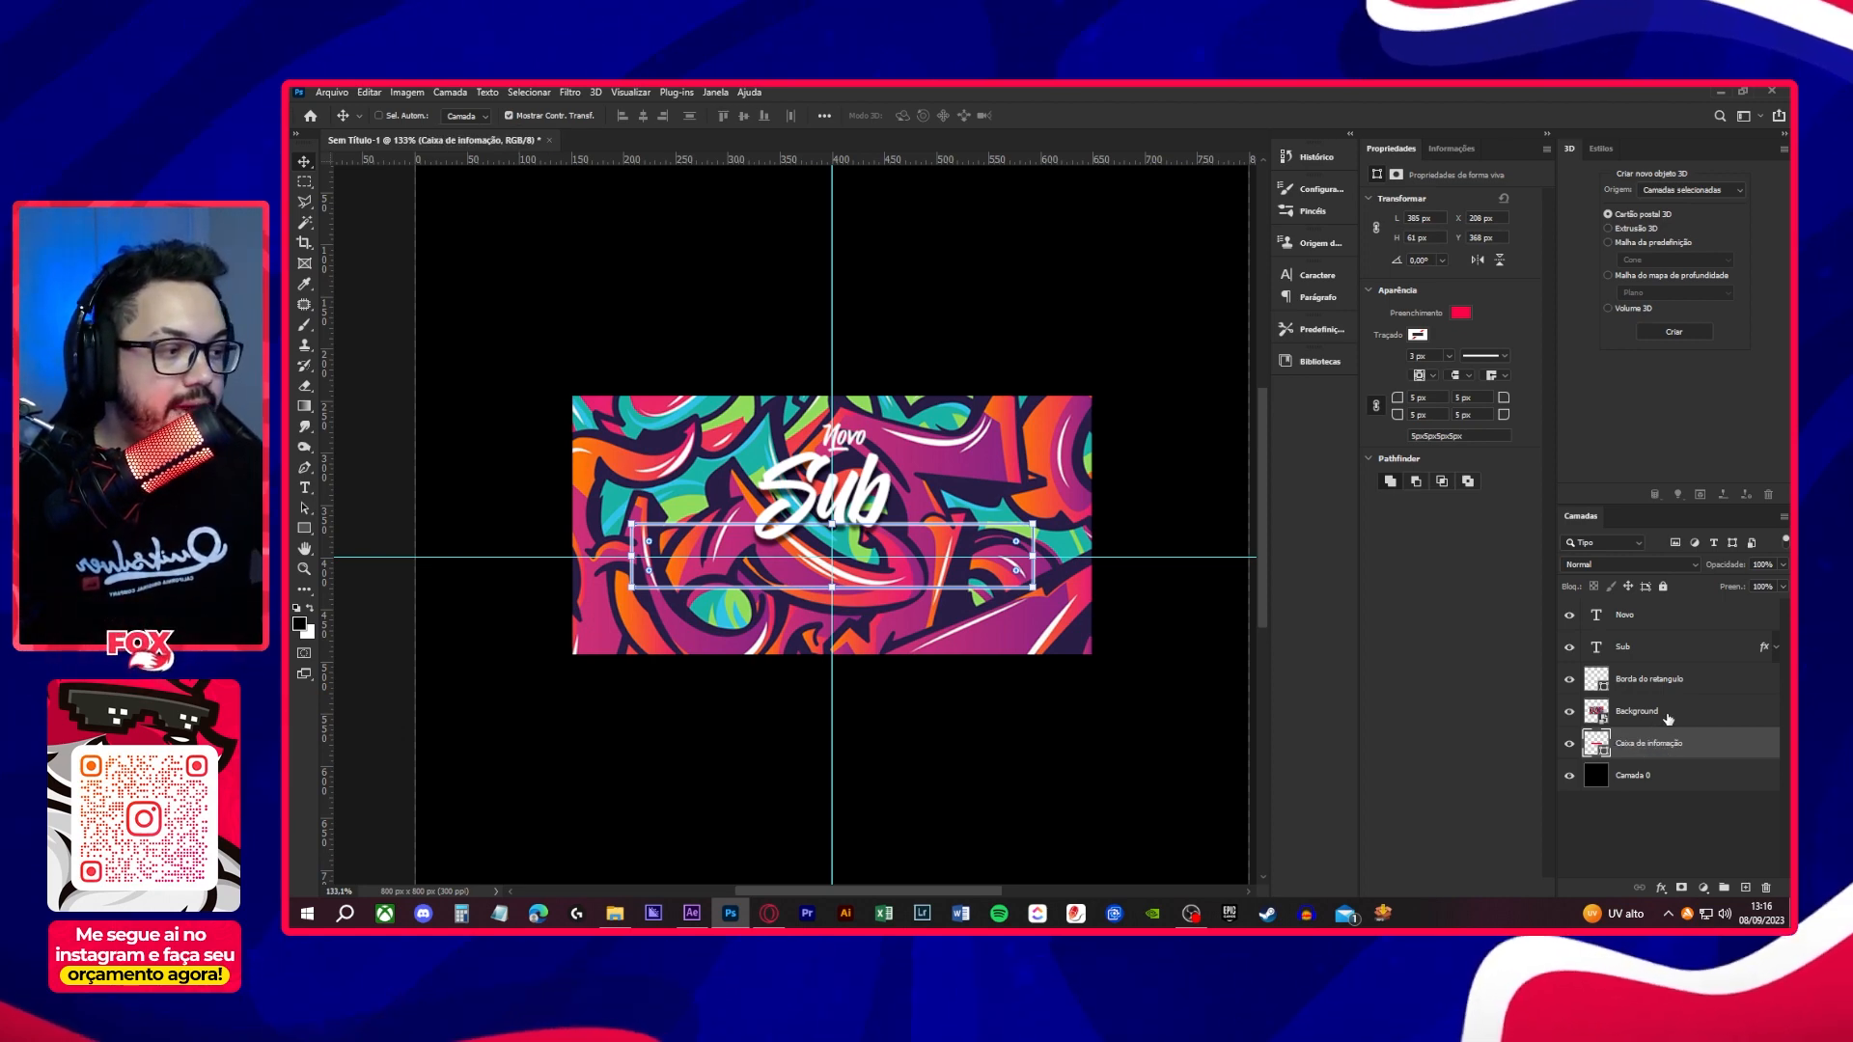
- Create a clipping mask so the Background image is clipped to the red rectangle layer below it
{"action": "left_click", "coordinate": [1631, 713]}
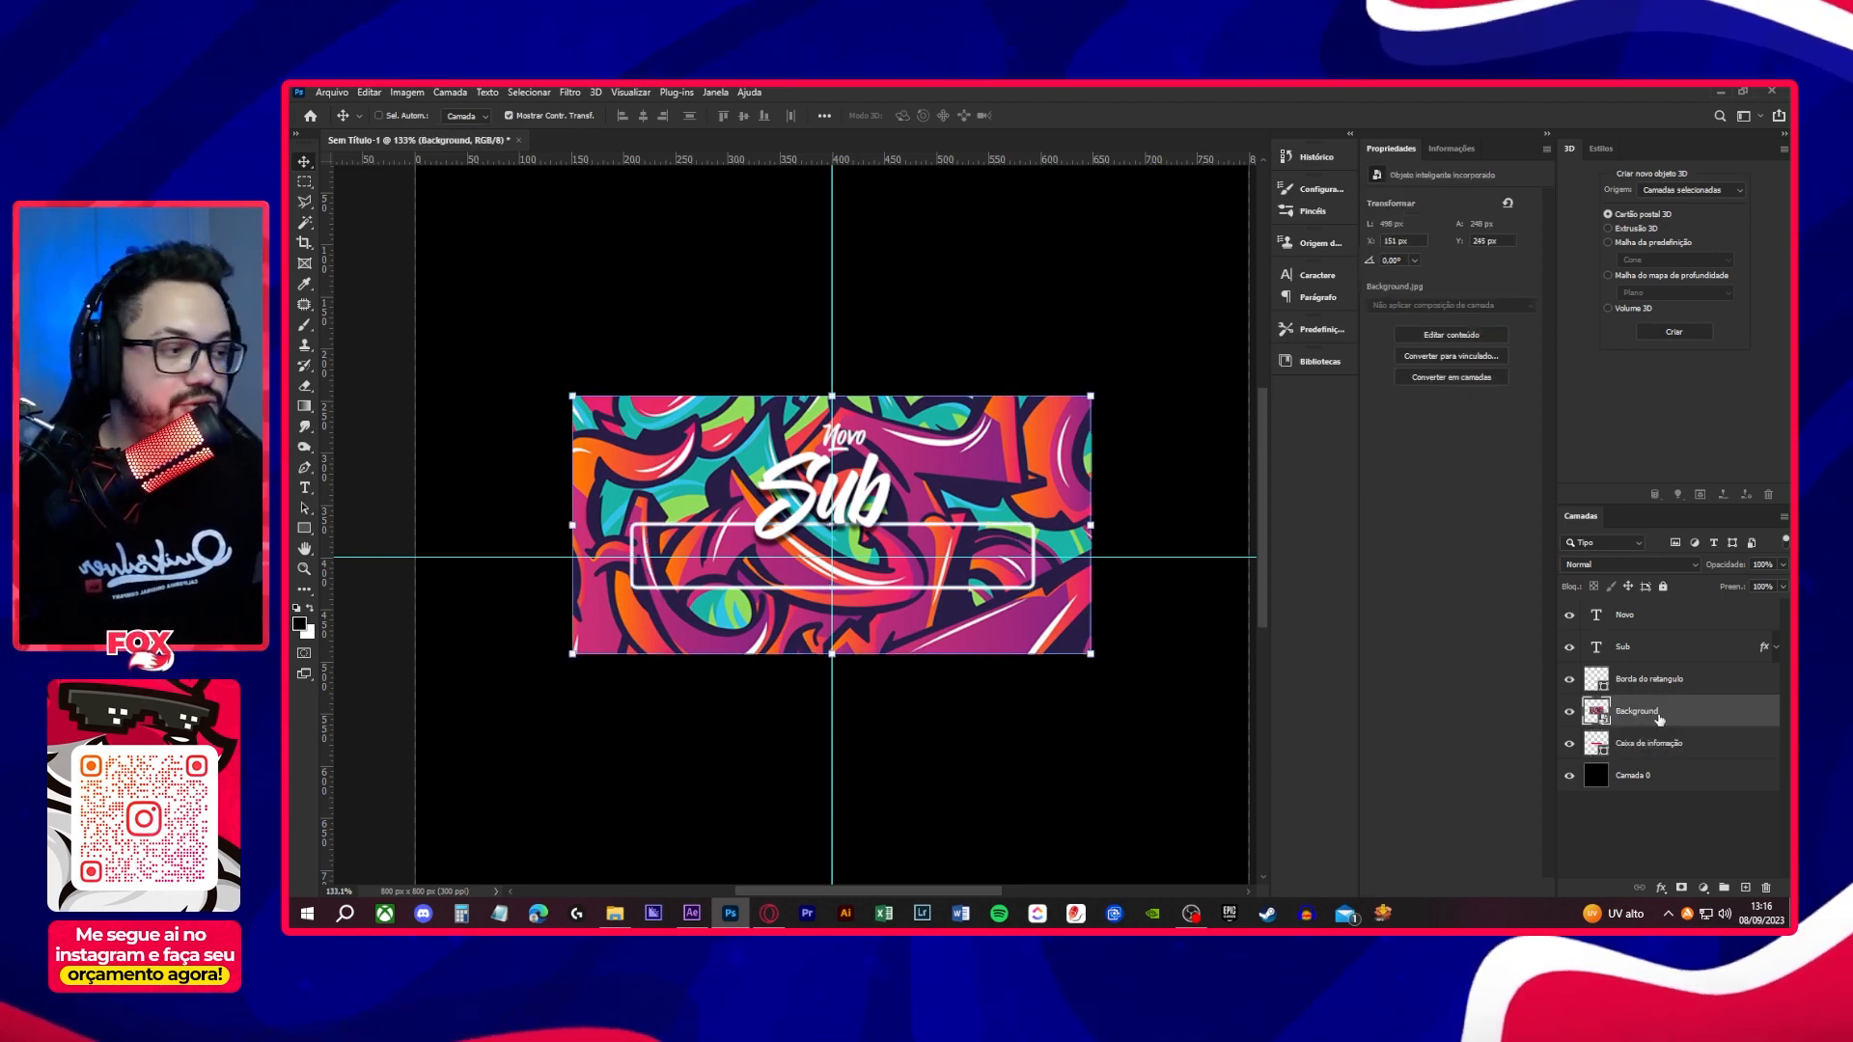
{"action": "right_click", "coordinate": [1691, 719]}
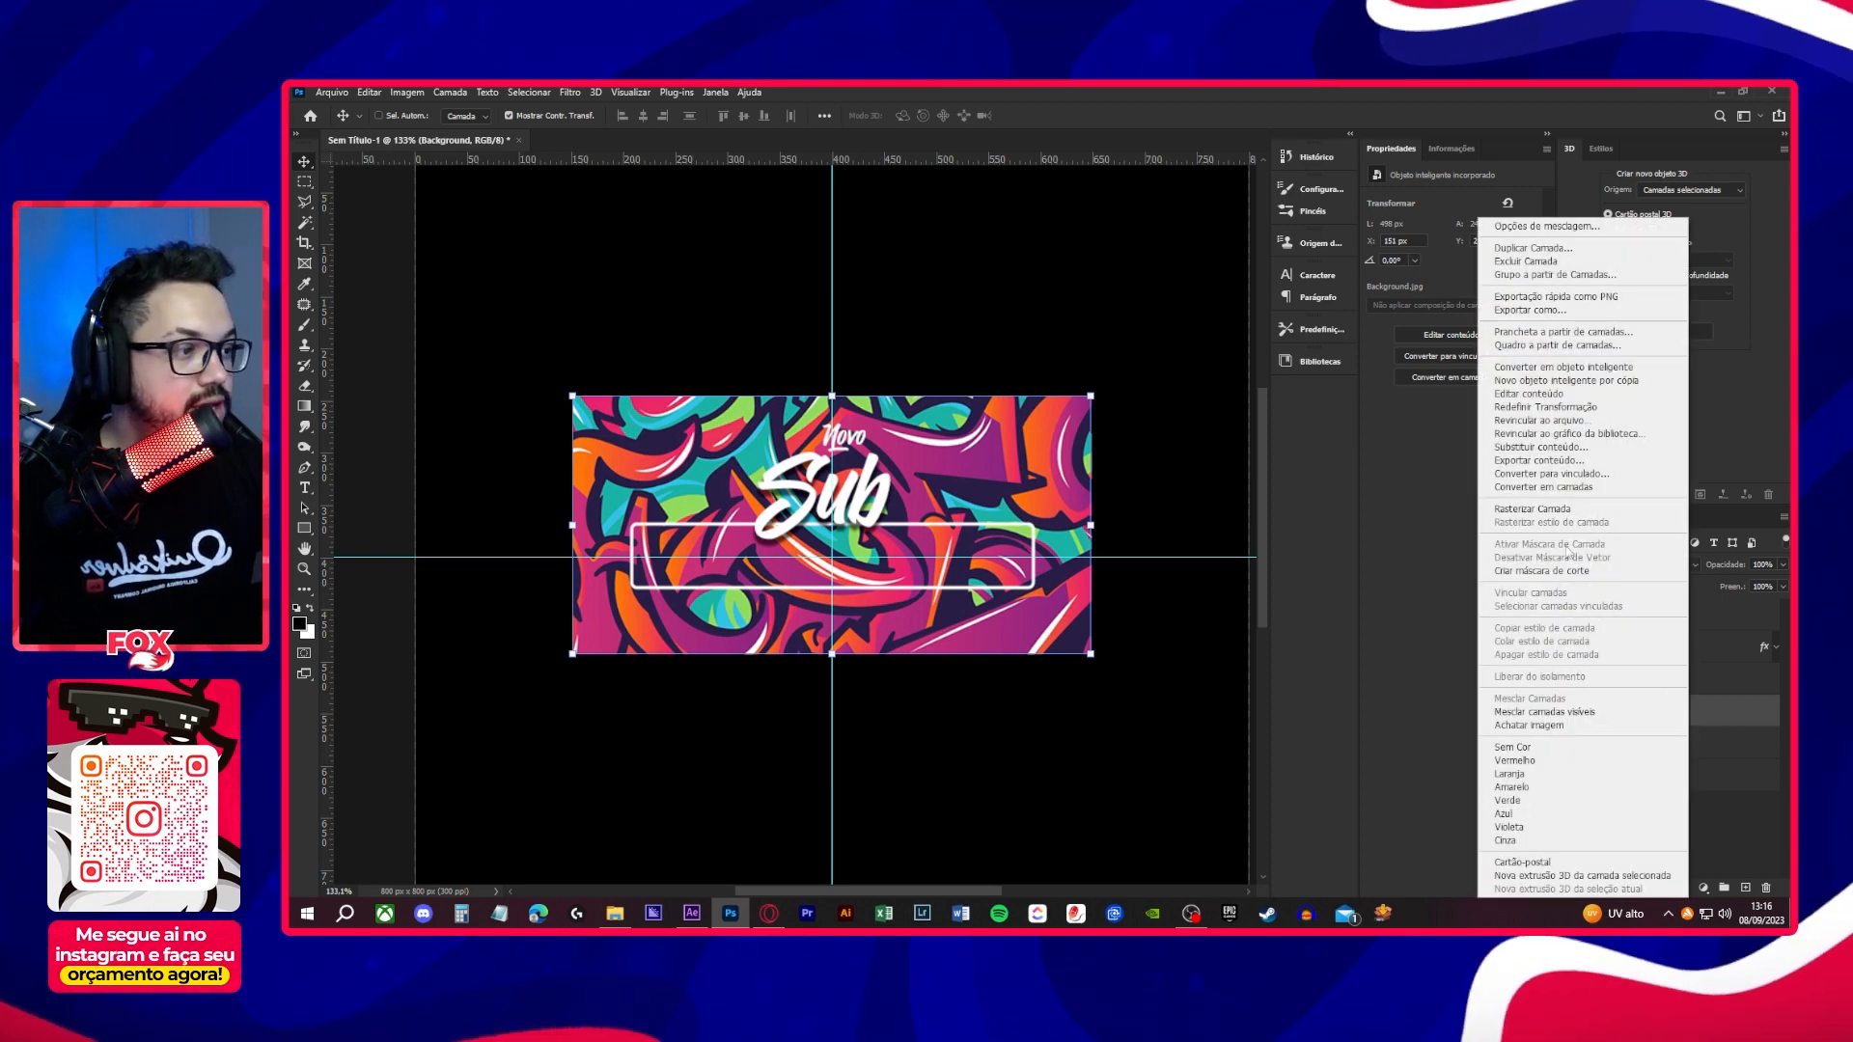
{"action": "left_click", "coordinate": [1567, 571]}
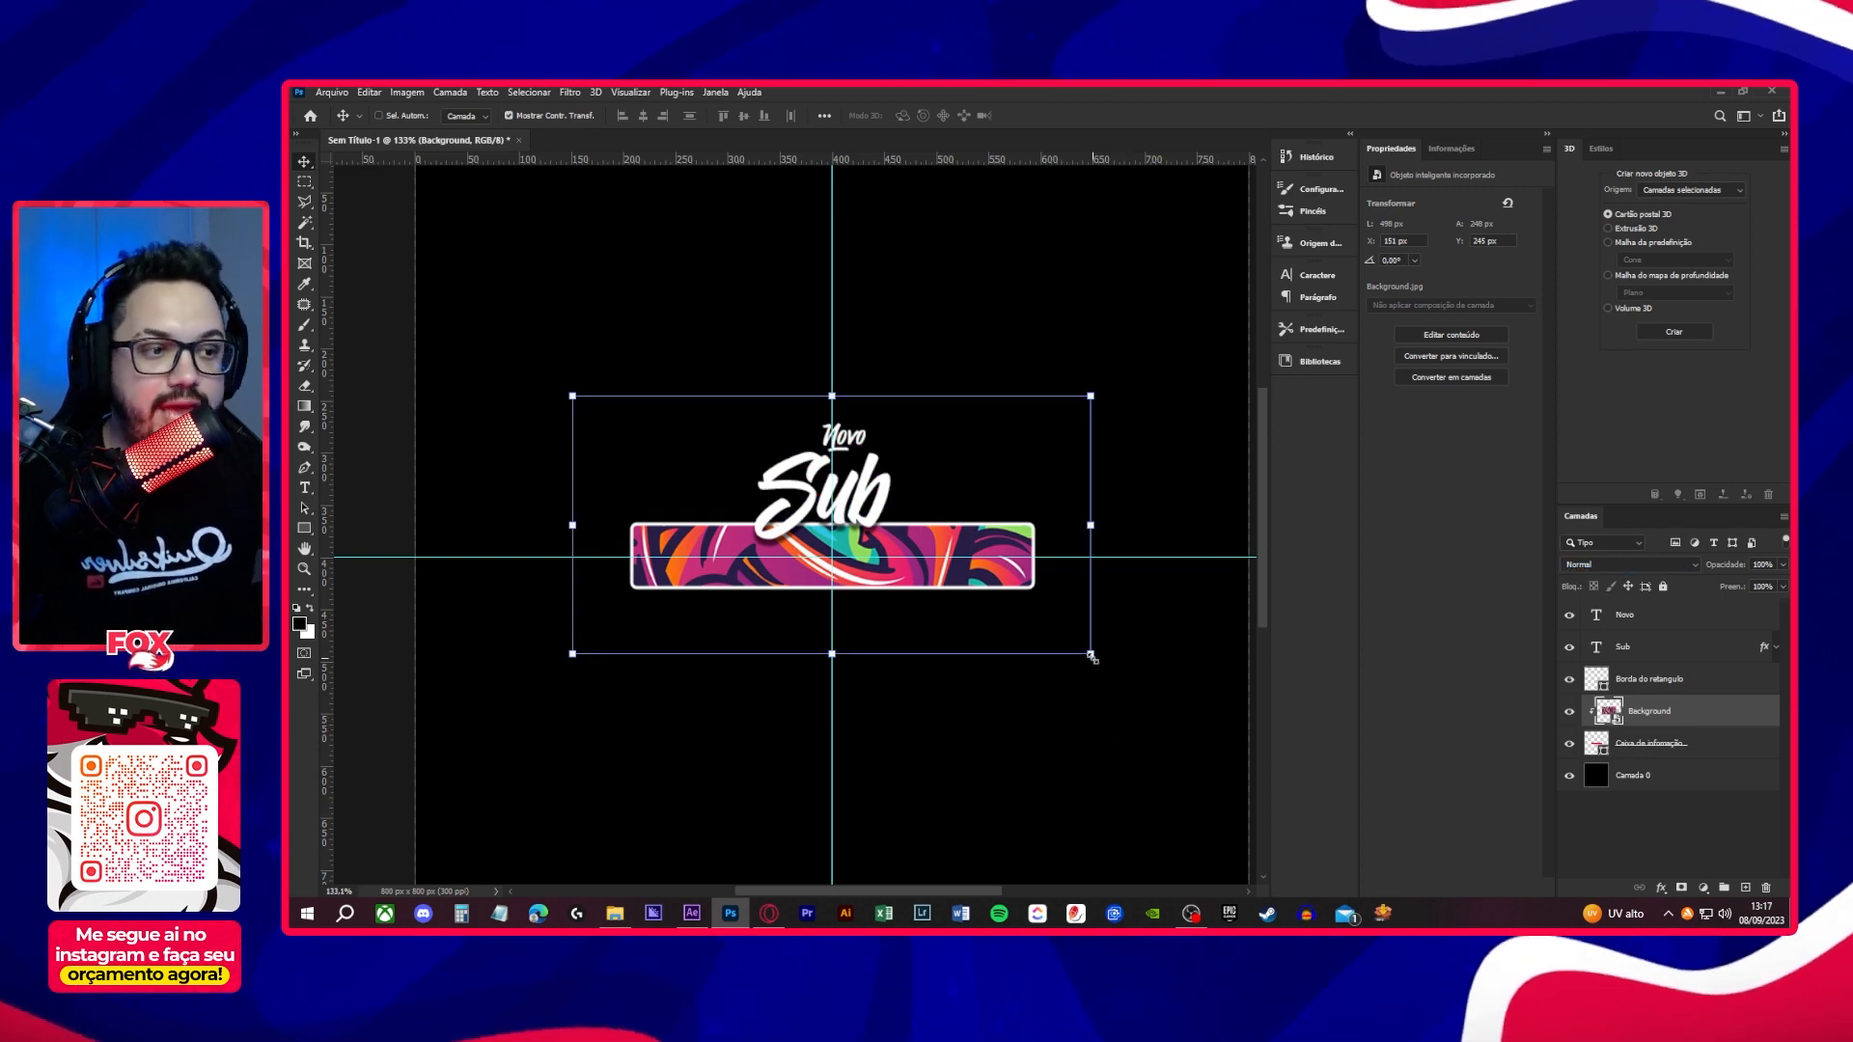
- Scale the clipped Background image to about 423 × 211 px and move it slightly down so it covers the box
{"action": "left_click_drag", "start_coordinate": [1092, 658], "coordinate": [1051, 641]}
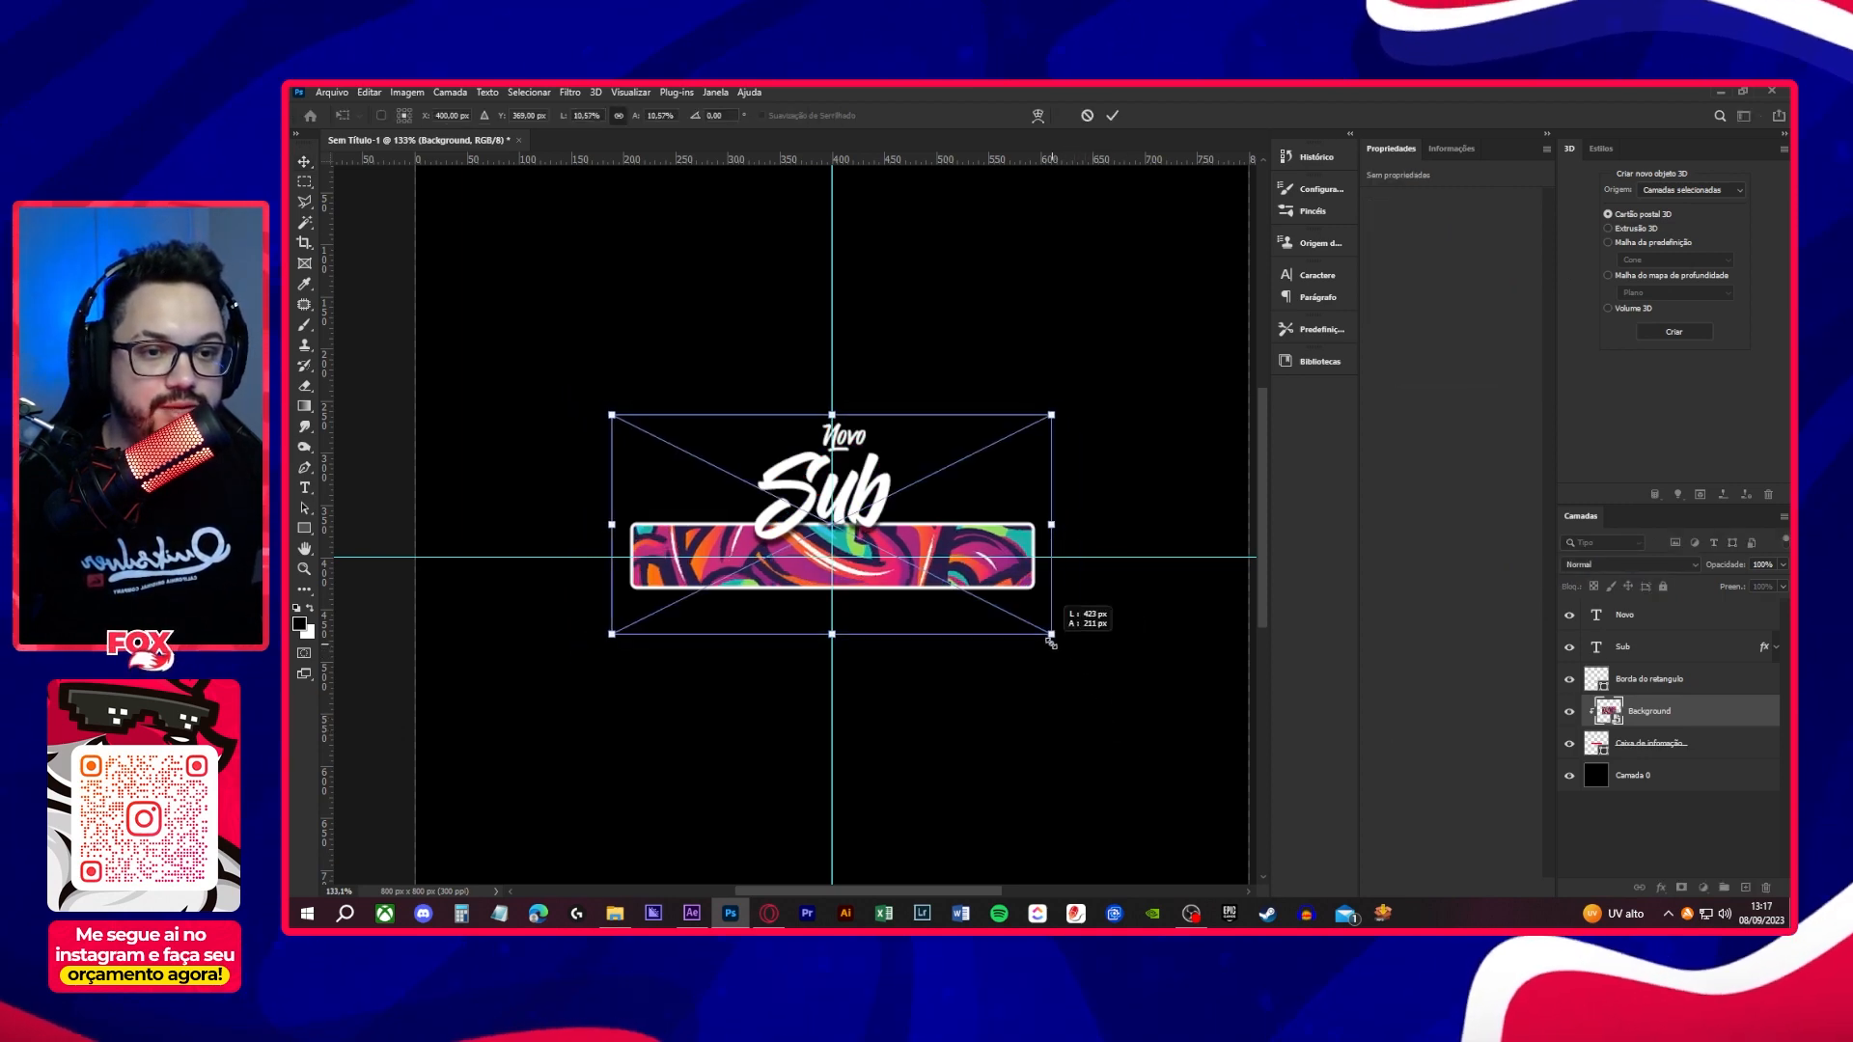
{"action": "left_click_drag", "start_coordinate": [953, 558], "coordinate": [953, 581]}
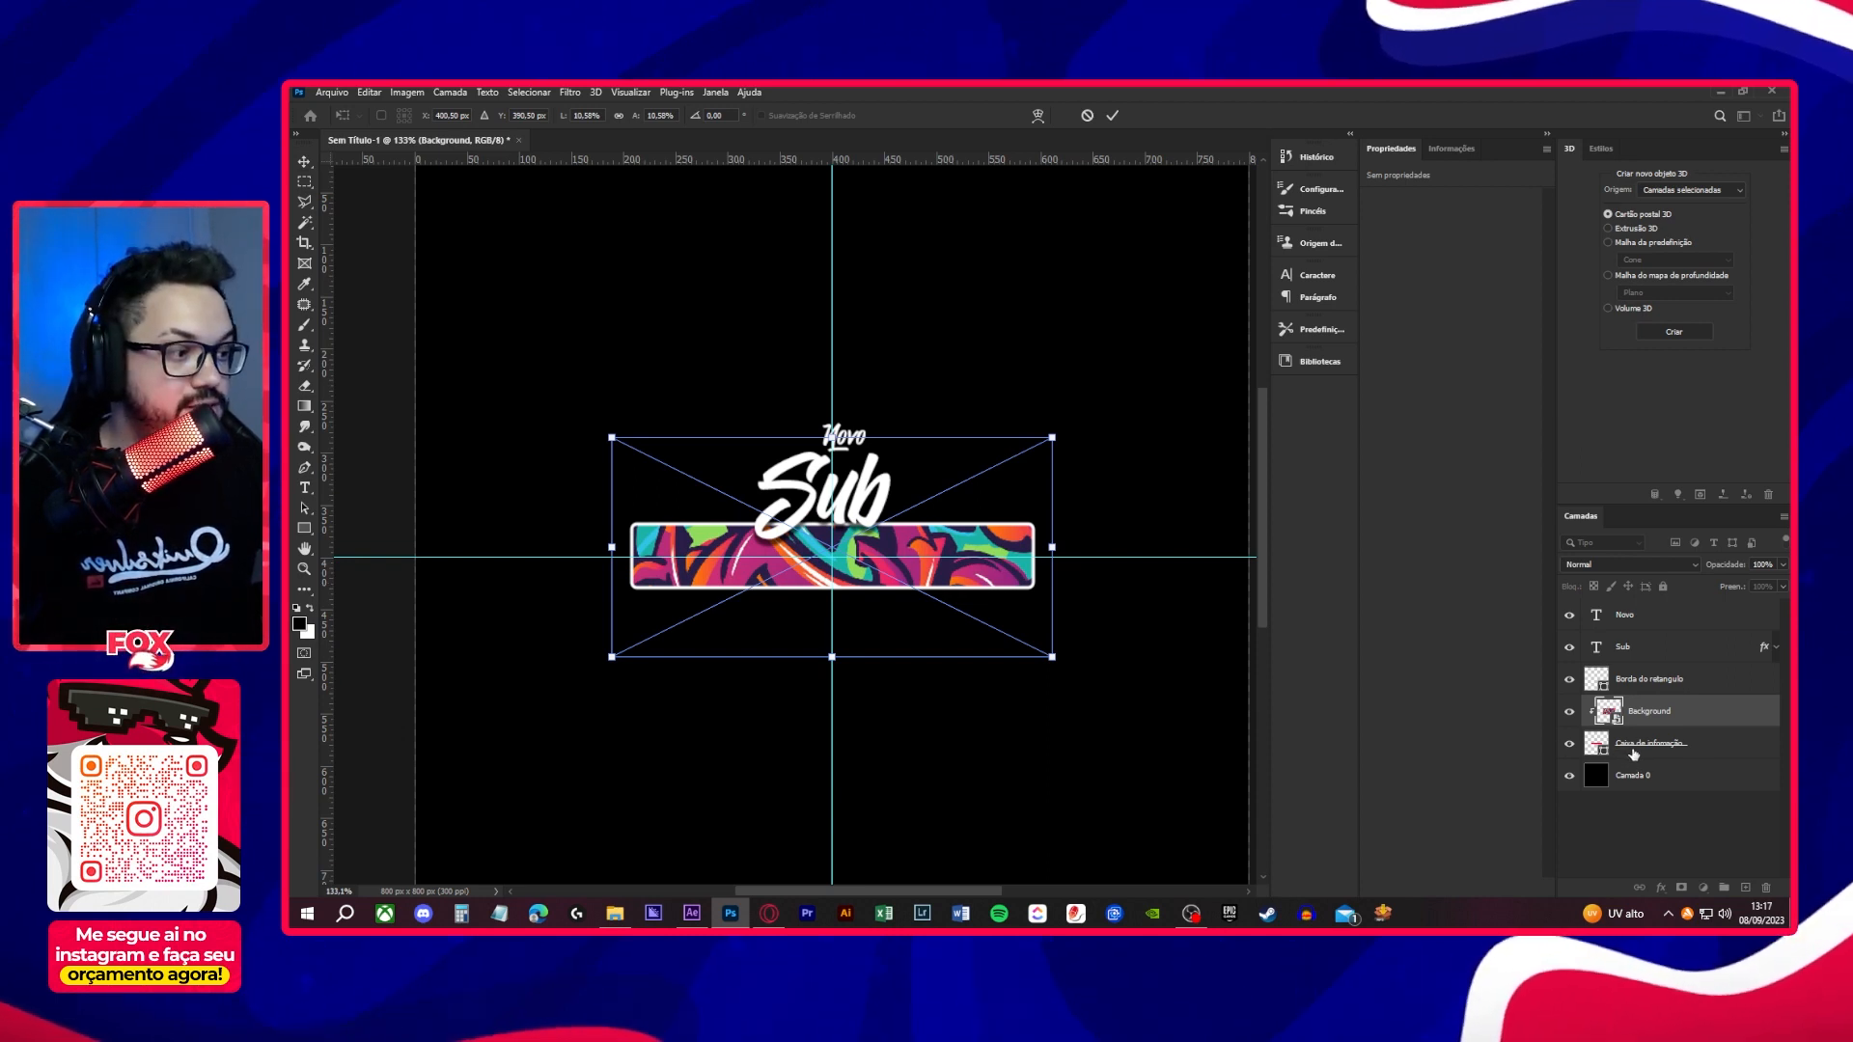
{"action": "left_click", "coordinate": [1675, 827]}
- Set the Background layer's blend mode to Saturação
{"action": "left_click", "coordinate": [1684, 721]}
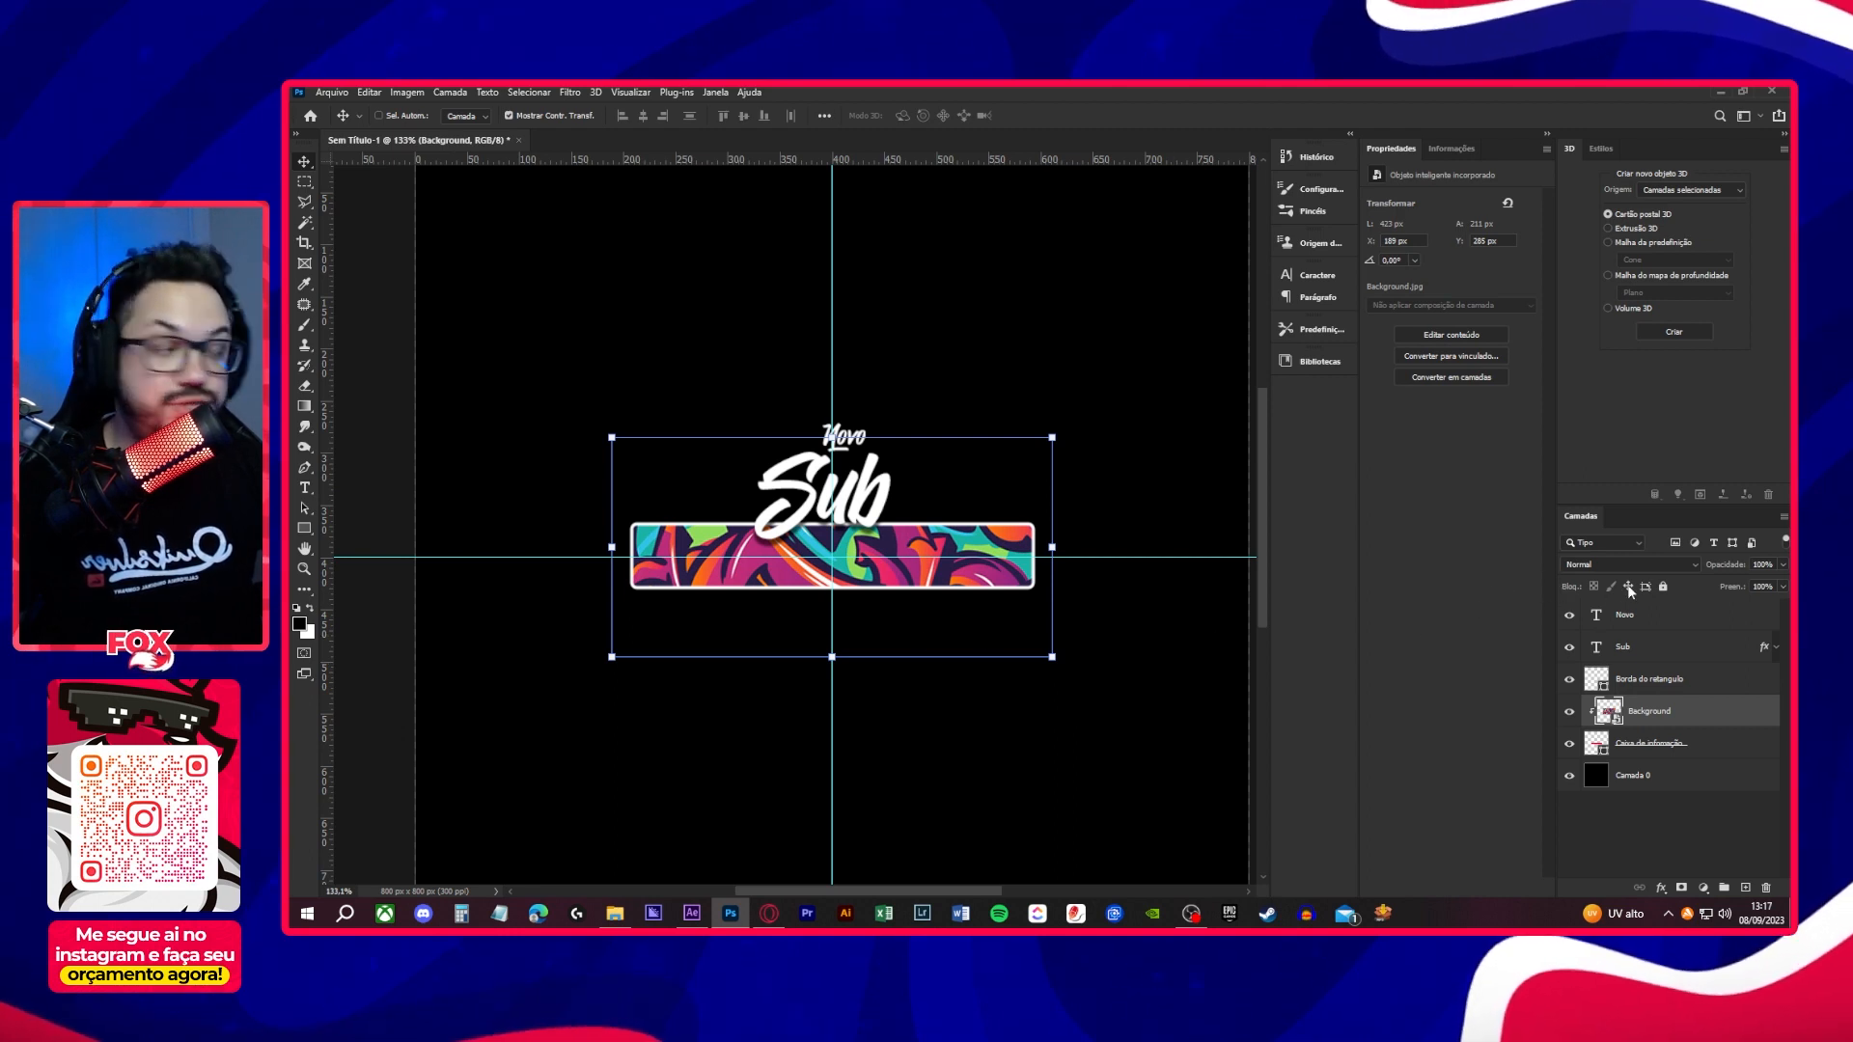
{"action": "left_click", "coordinate": [1652, 566]}
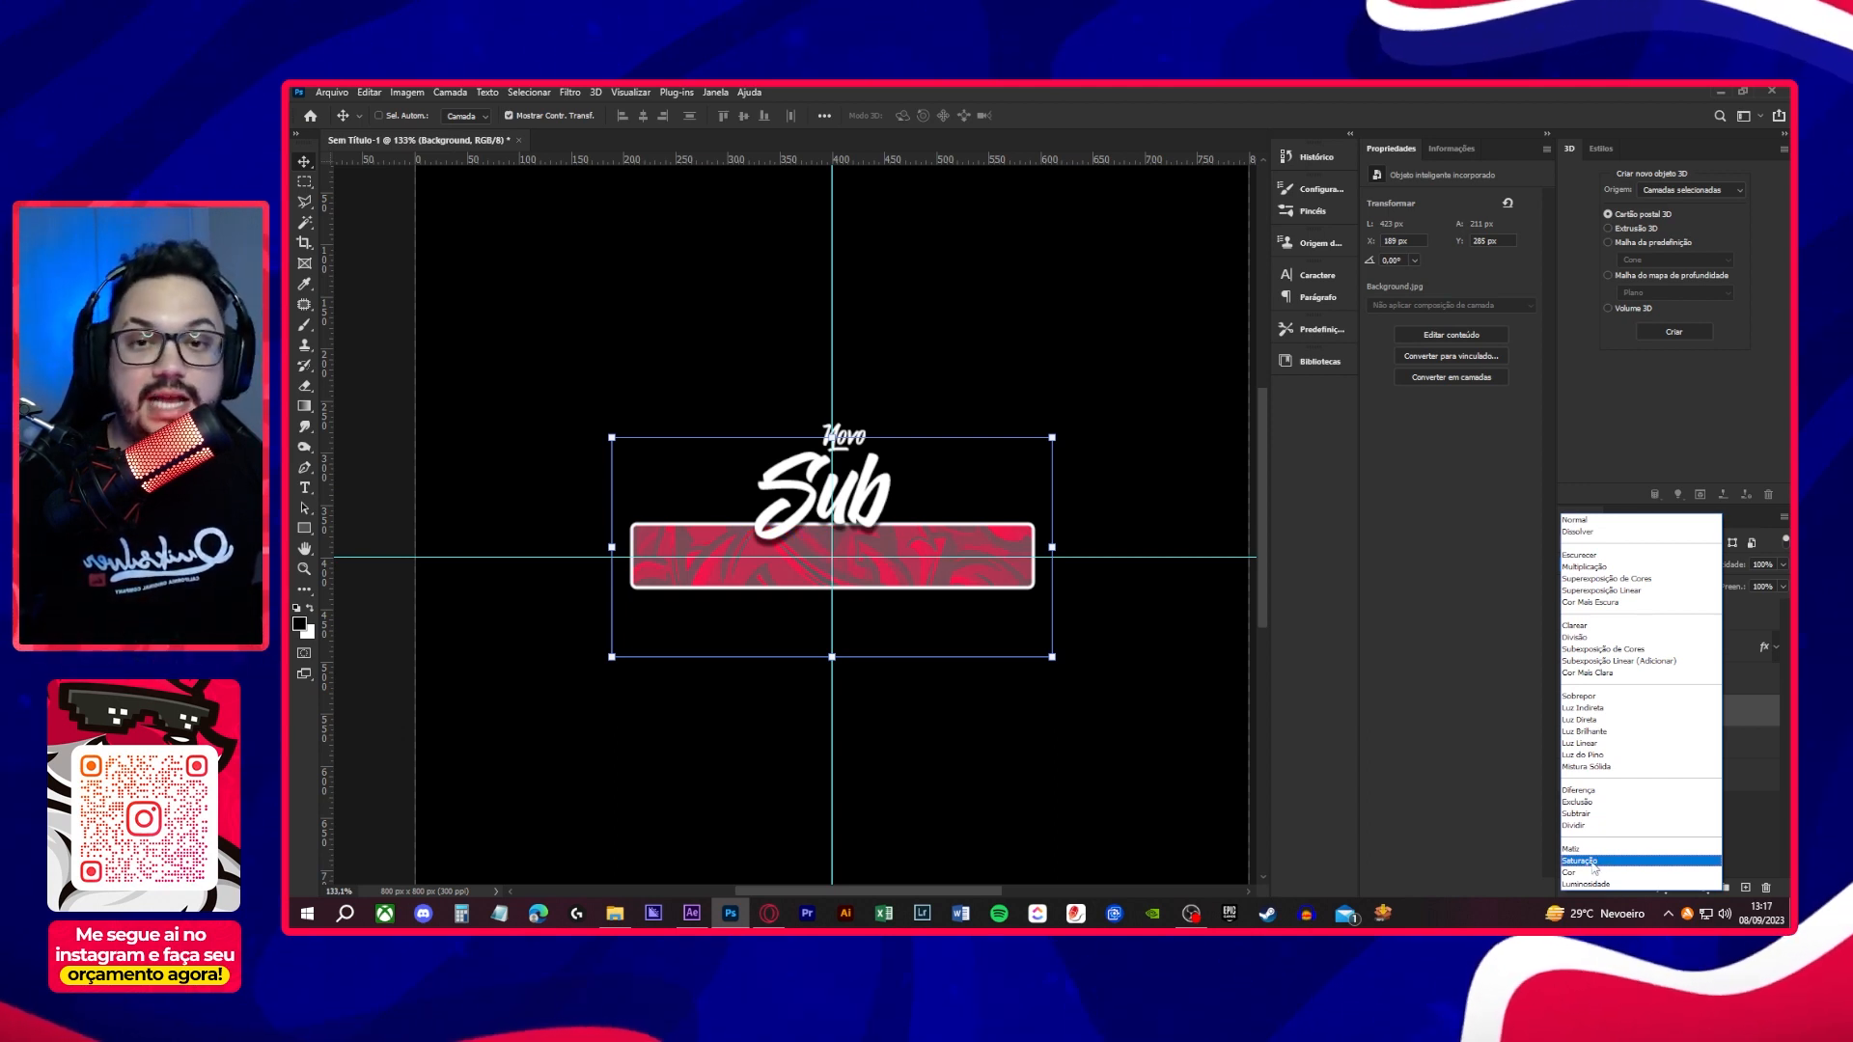
{"action": "left_click", "coordinate": [1591, 861]}
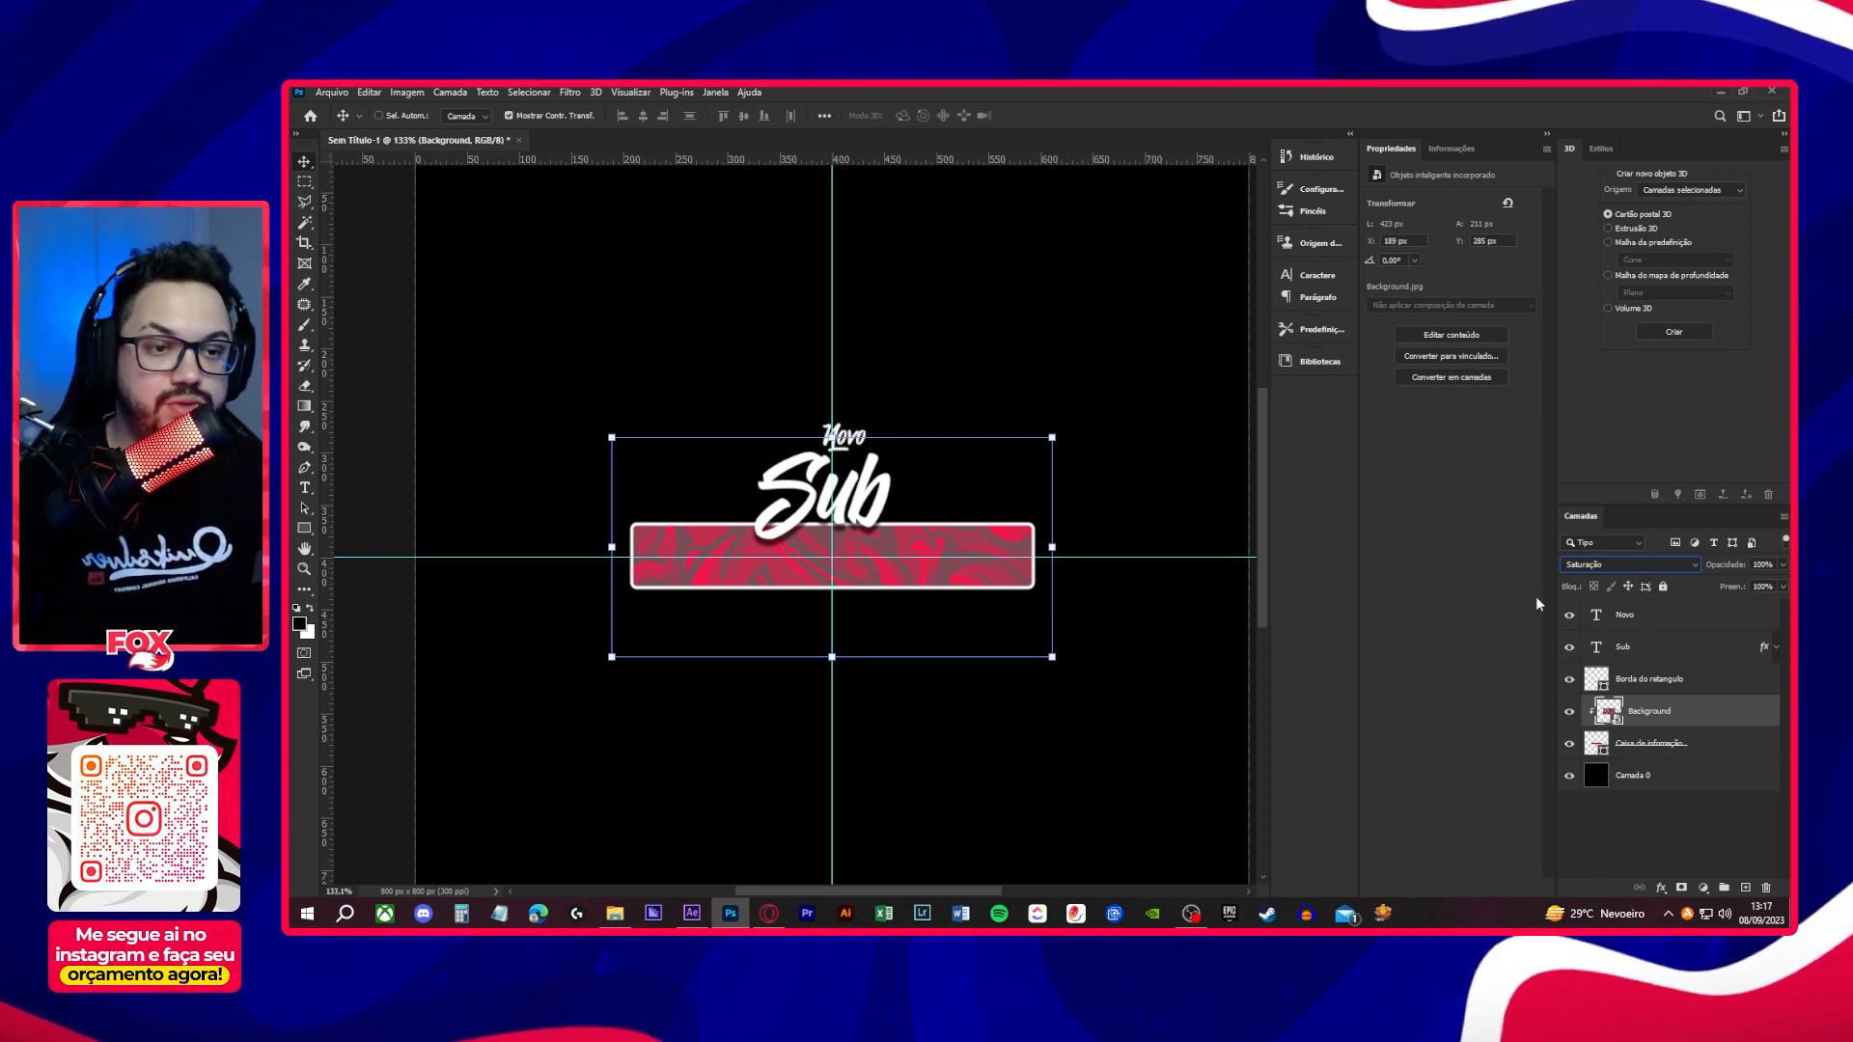
- Try 50% opacity on the Background layer and settle on 70%
{"action": "left_click", "coordinate": [1764, 564]}
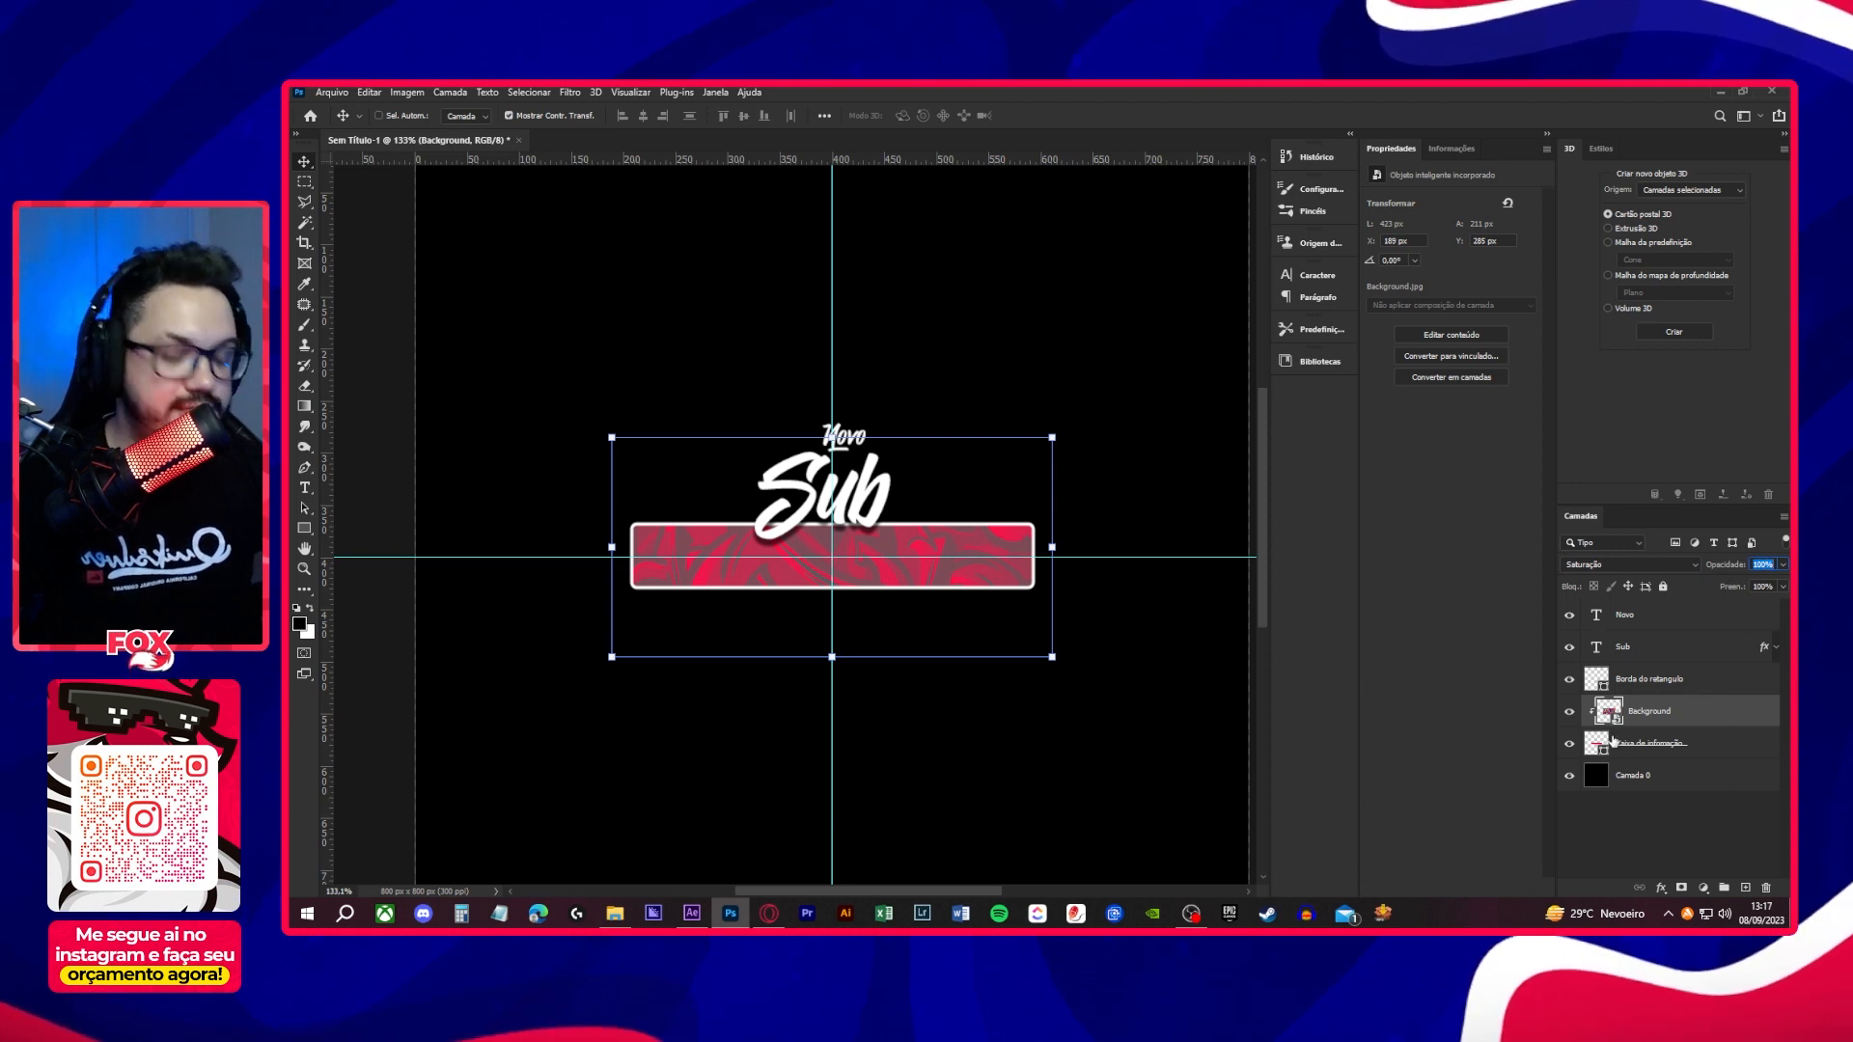
{"action": "type", "text": "50"}
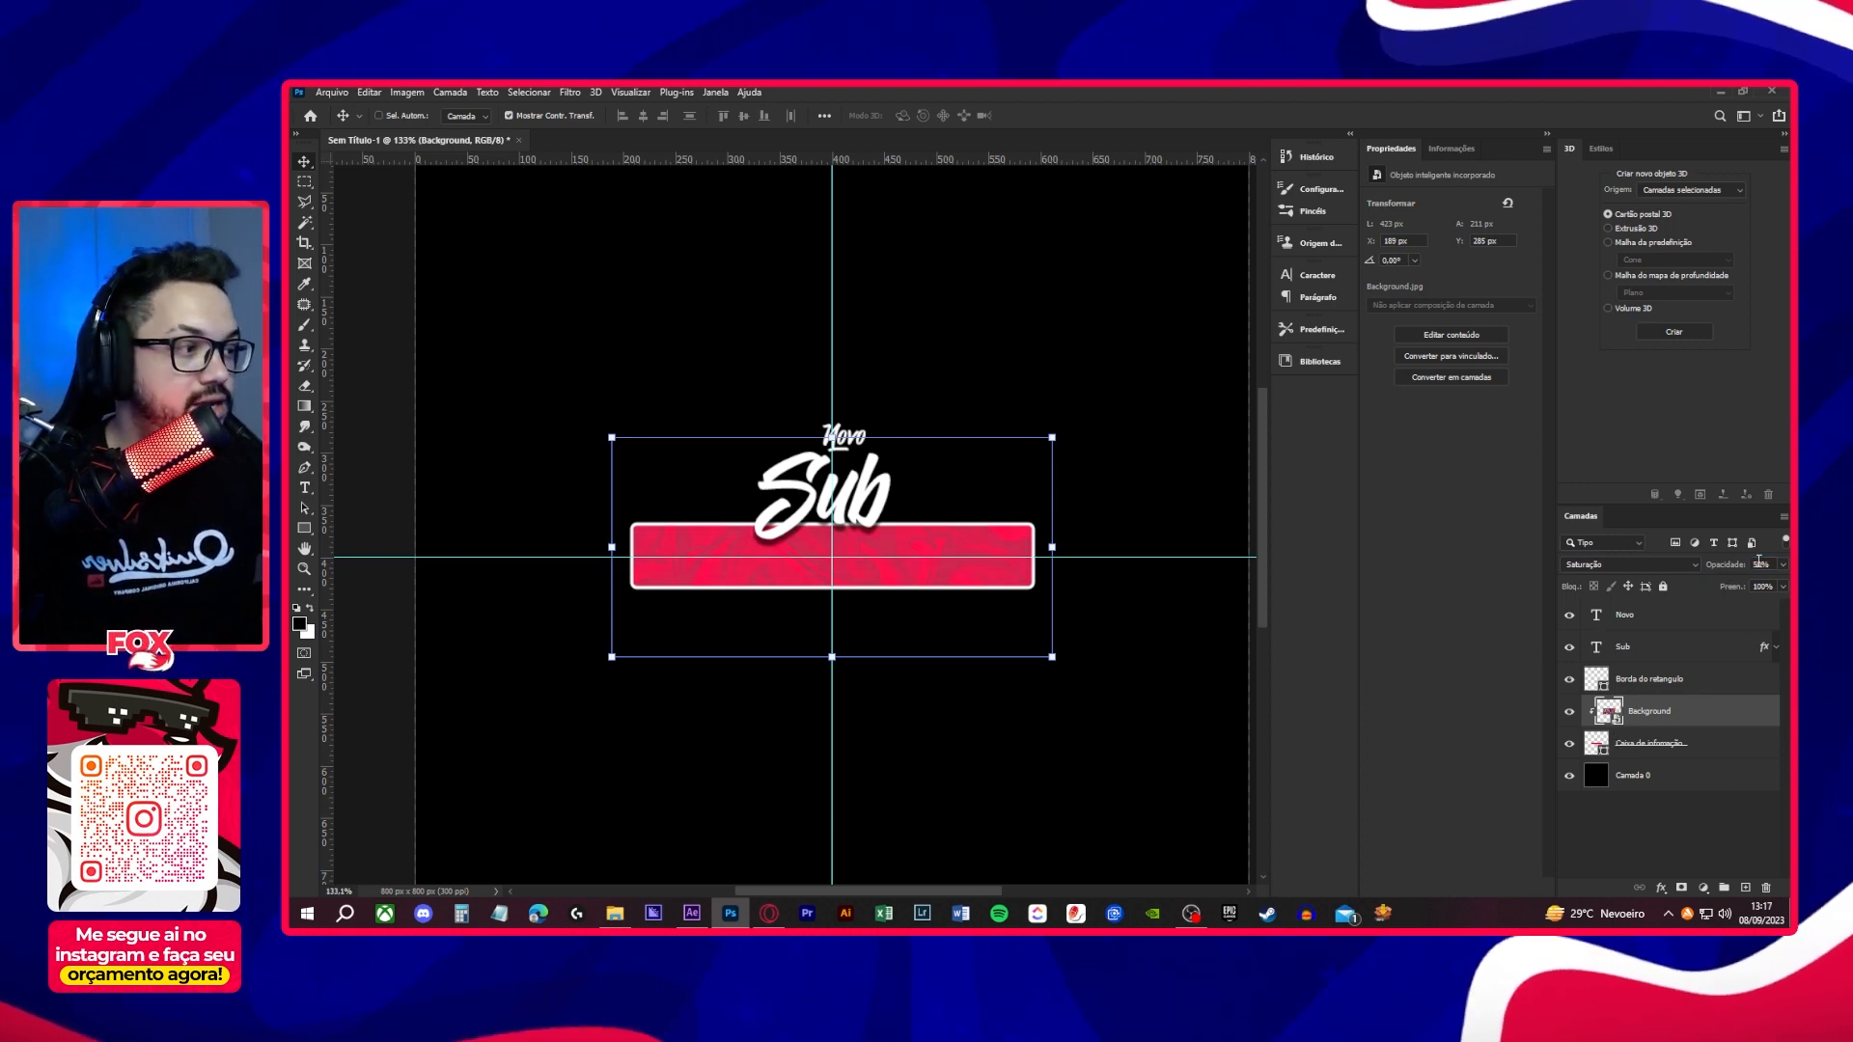
{"action": "left_click", "coordinate": [1759, 562]}
{"action": "type", "text": "70"}
{"action": "key", "text": "Return"}
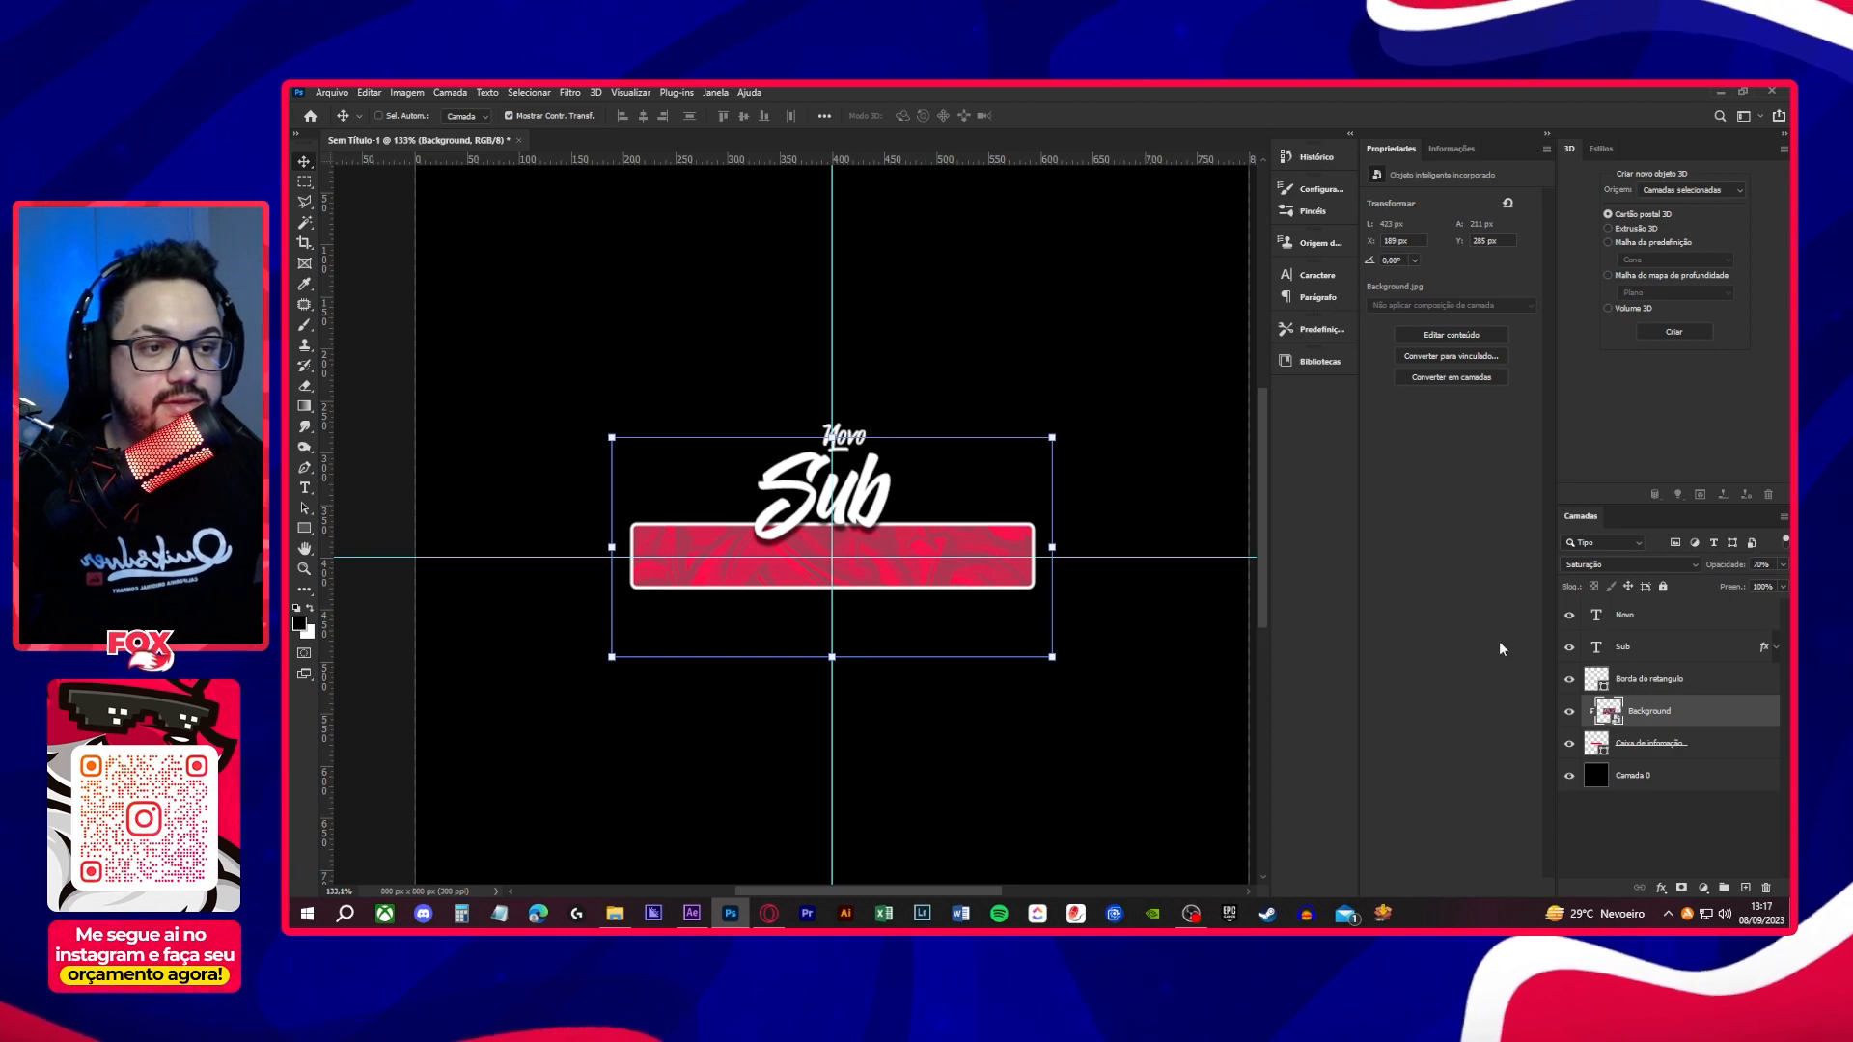
{"action": "scroll", "coordinate": [811, 608], "scroll_direction": "up", "scroll_amount": 3}
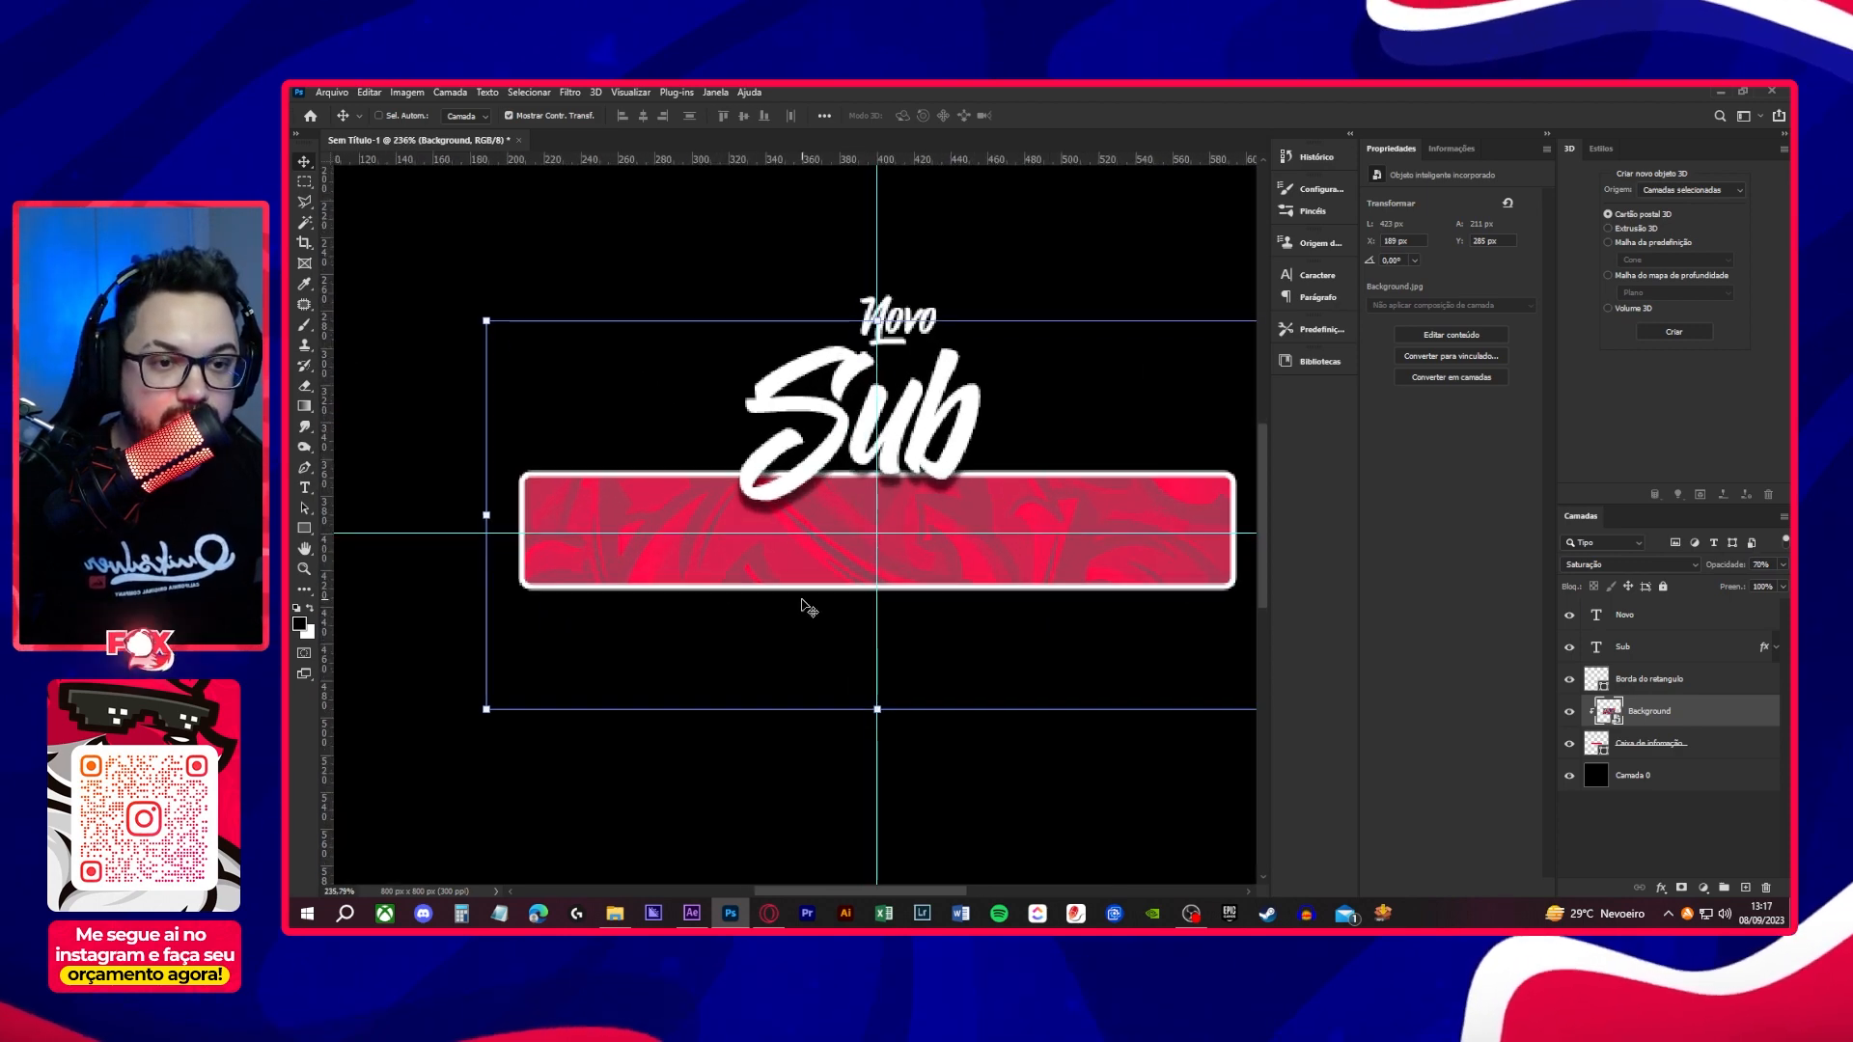
- Scale the clipped Background image down to about 405 × 202 px around its centre so it fits closer to the box
{"action": "scroll", "coordinate": [808, 608], "scroll_direction": "down", "scroll_amount": 2}
{"action": "key", "text": "ctrl+t"}
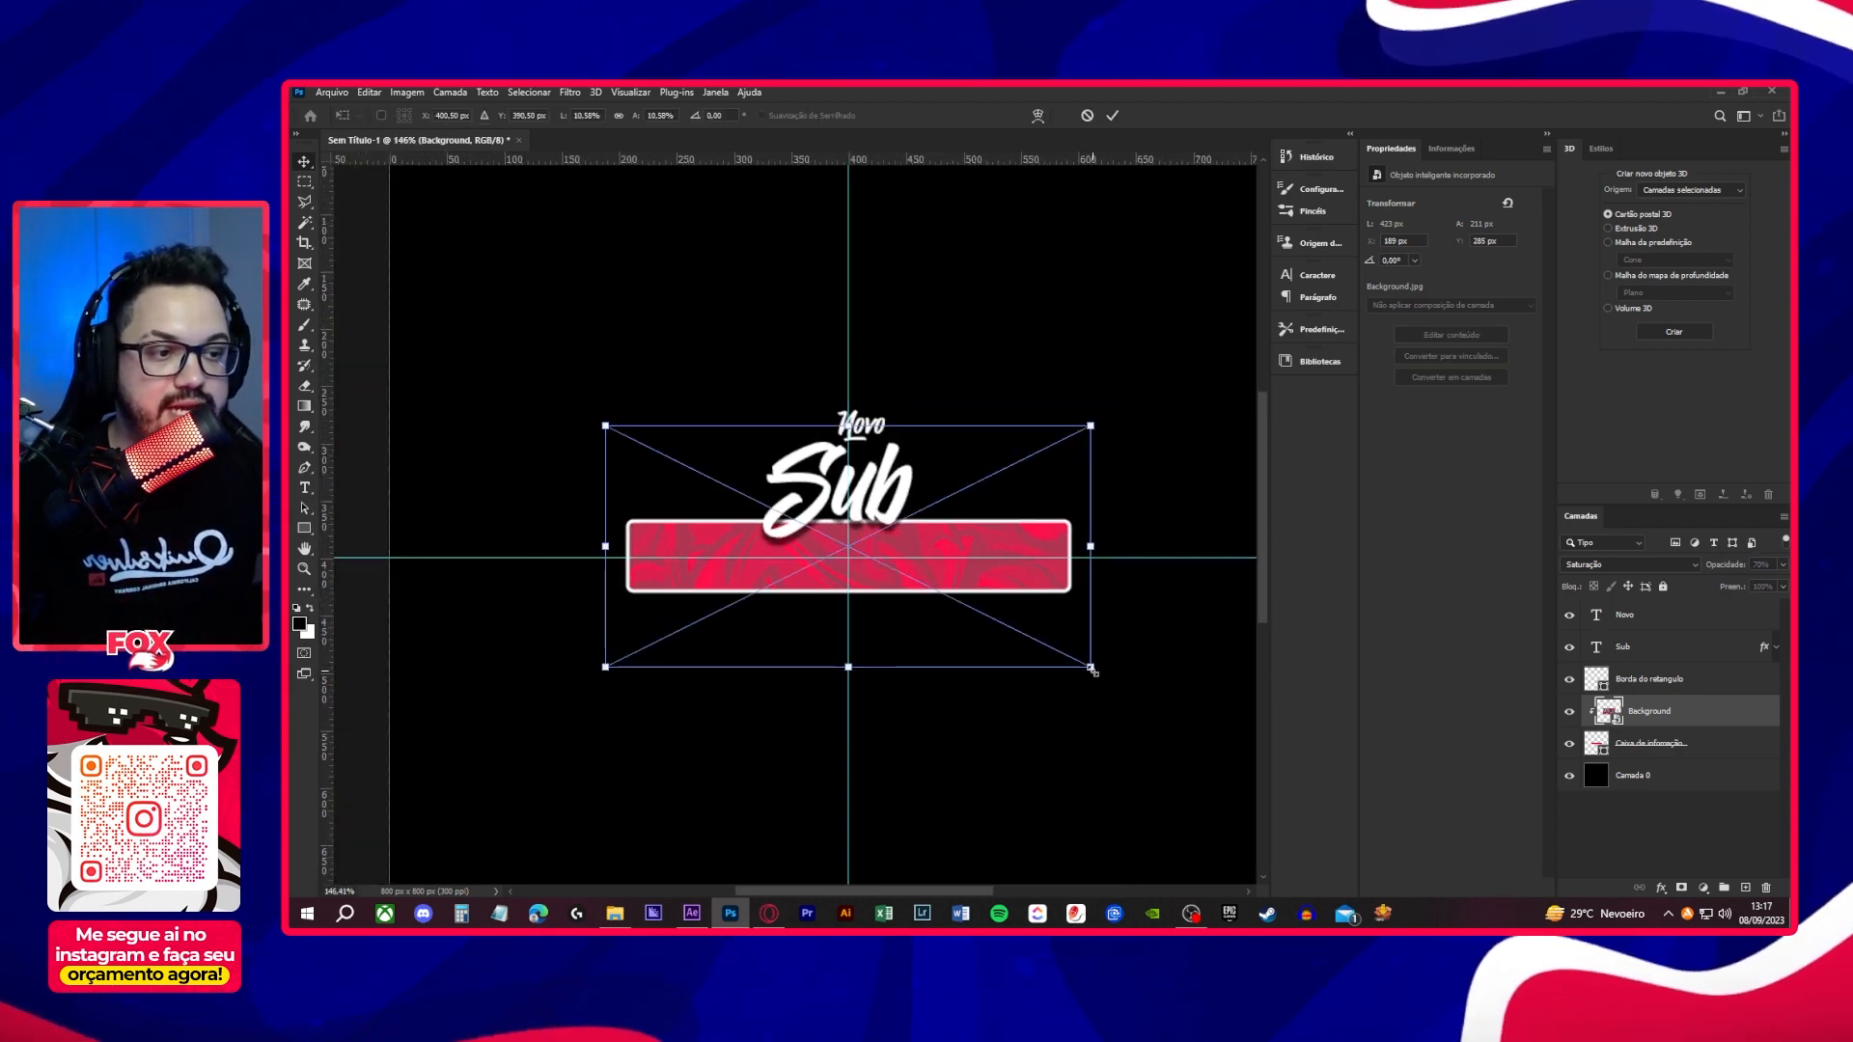
{"action": "left_click_drag", "start_coordinate": [1092, 669], "coordinate": [1081, 665]}
{"action": "key", "text": "Return"}
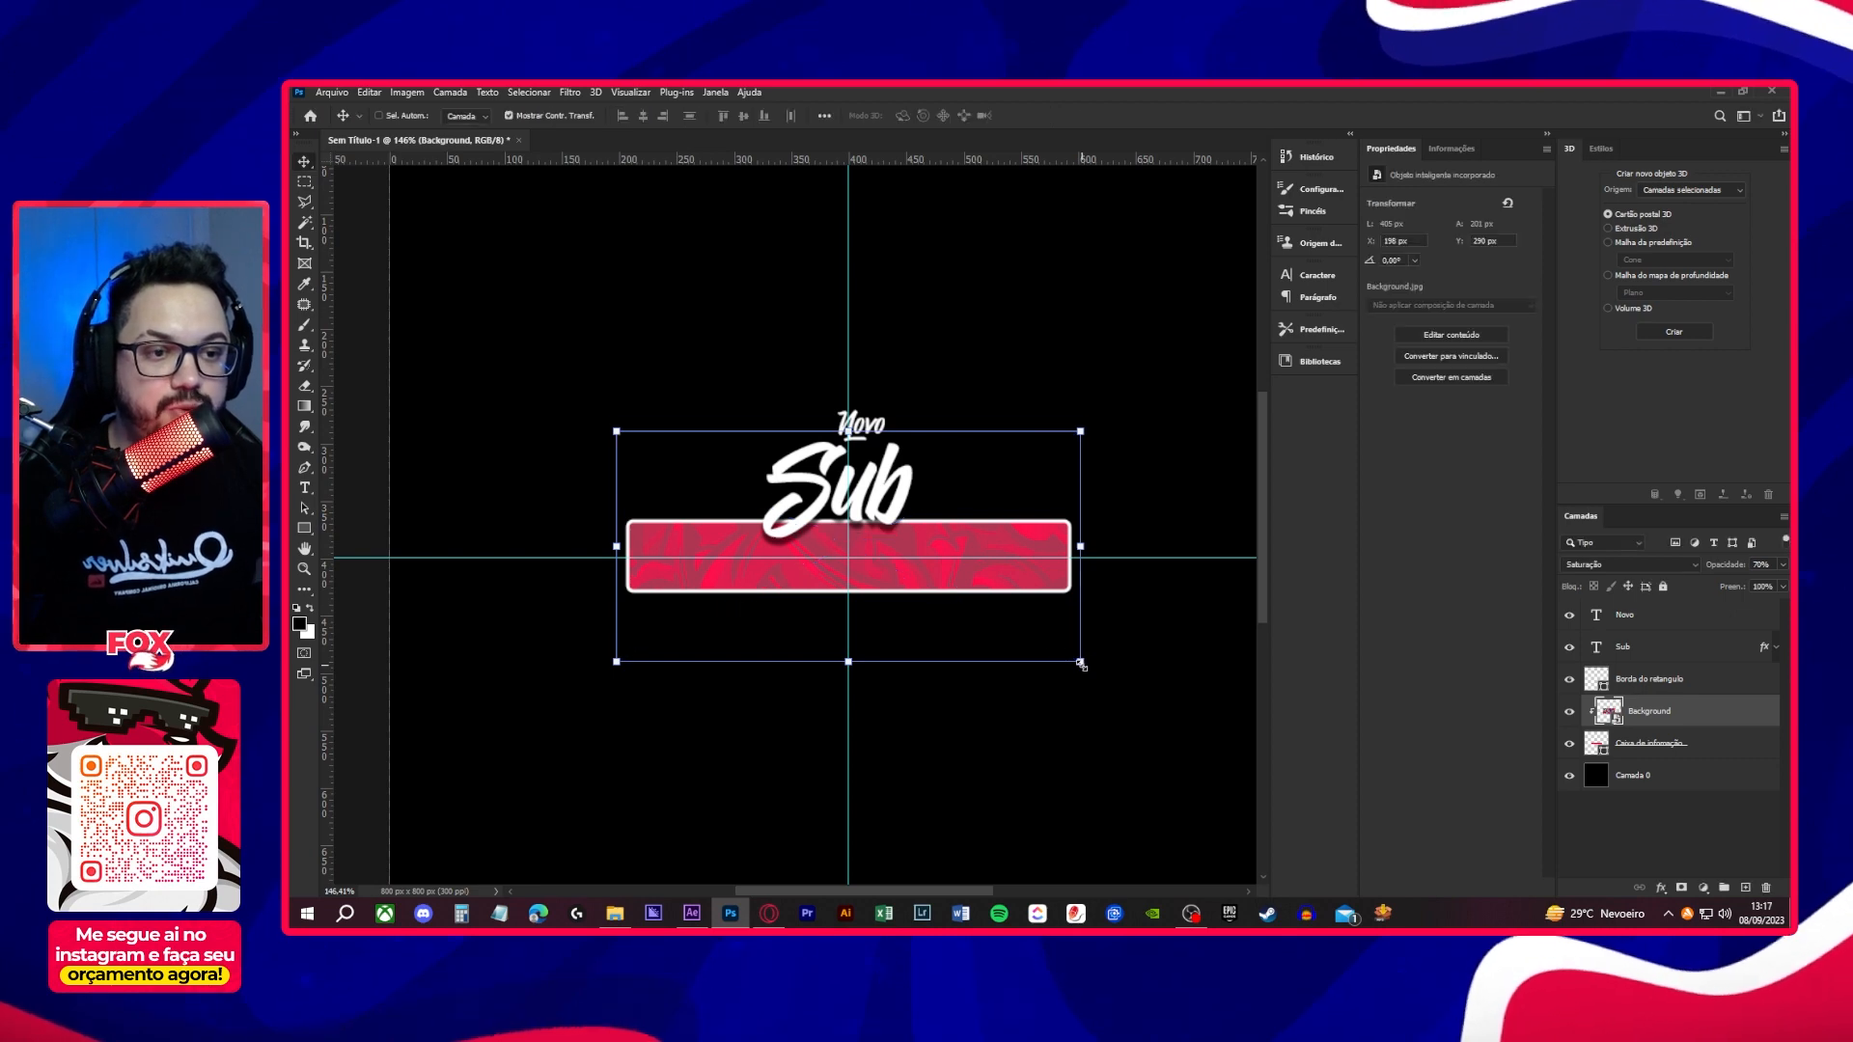
{"action": "left_click", "coordinate": [1602, 829]}
{"action": "scroll", "coordinate": [931, 700], "scroll_direction": "down", "scroll_amount": 3}
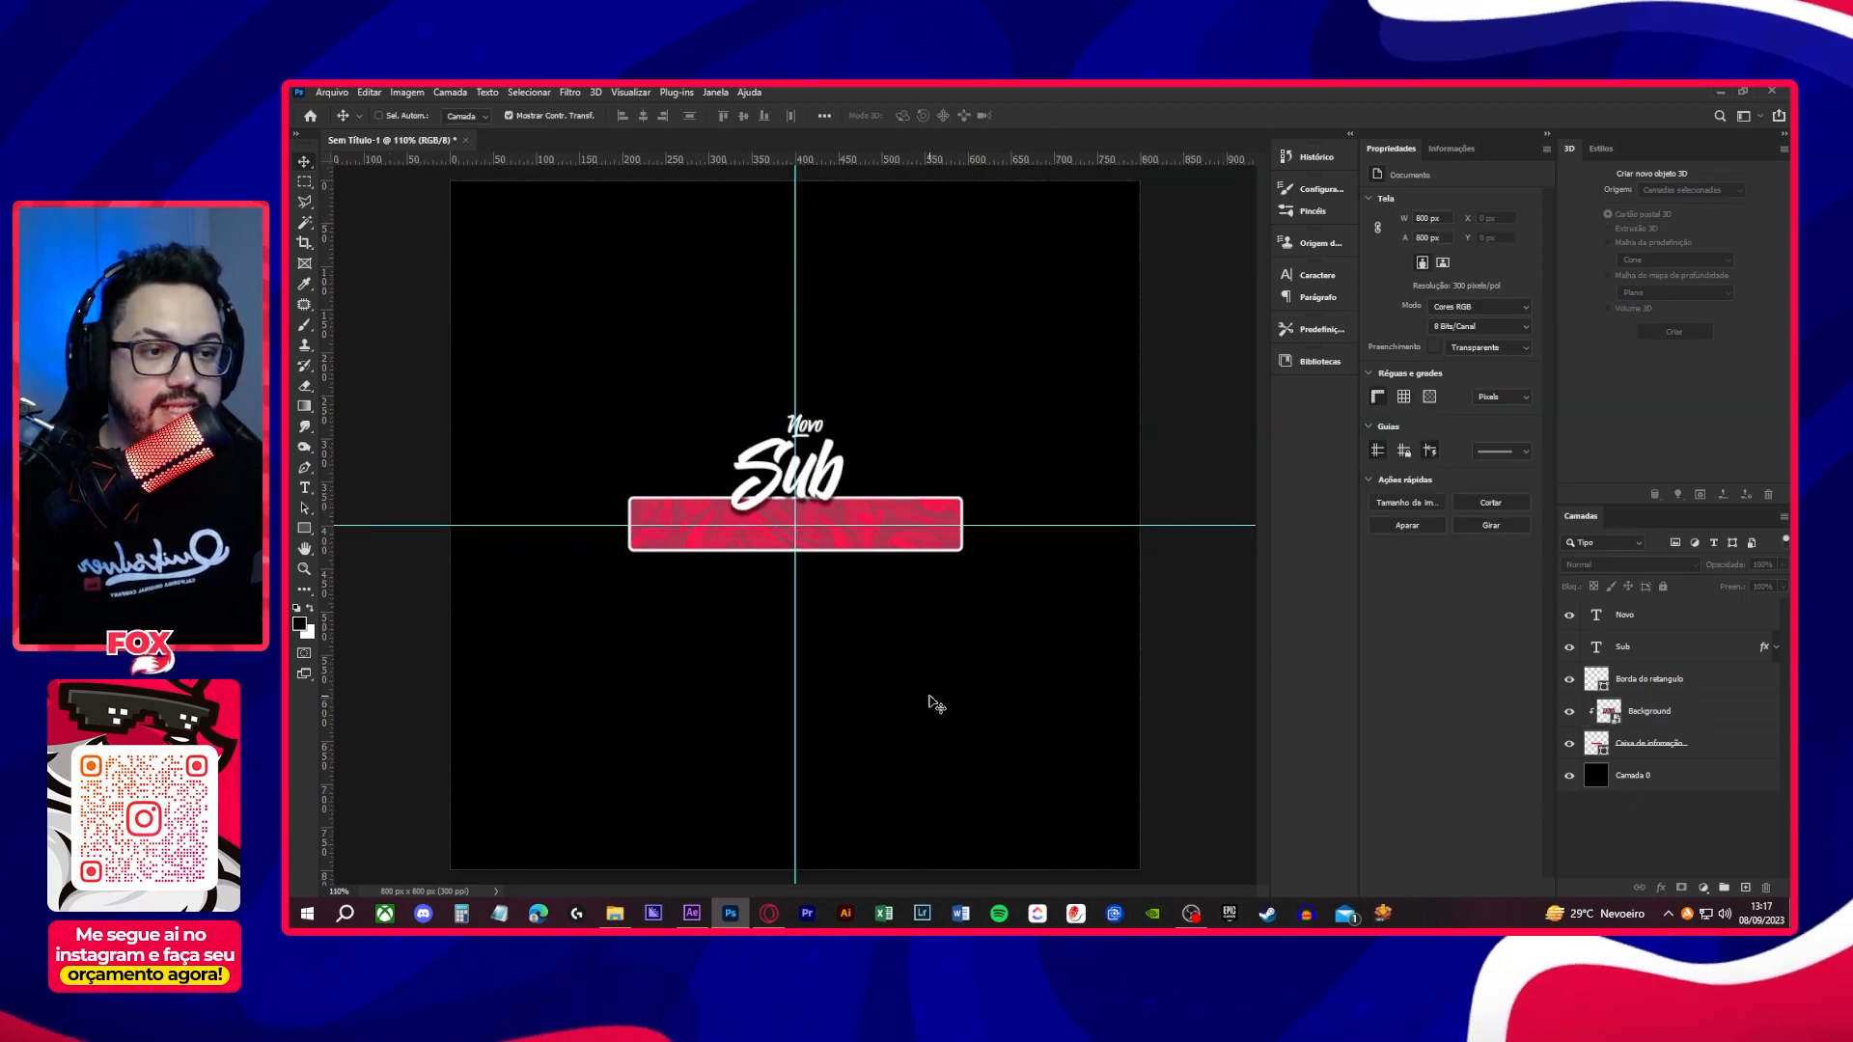
{"action": "scroll", "coordinate": [887, 612], "scroll_direction": "up", "scroll_amount": 3}
{"action": "scroll", "coordinate": [888, 613], "scroll_direction": "down", "scroll_amount": 2}
- Add a new empty layer directly above Background and choose the soft round brush (Redondo macio)
{"action": "left_click", "coordinate": [1701, 717]}
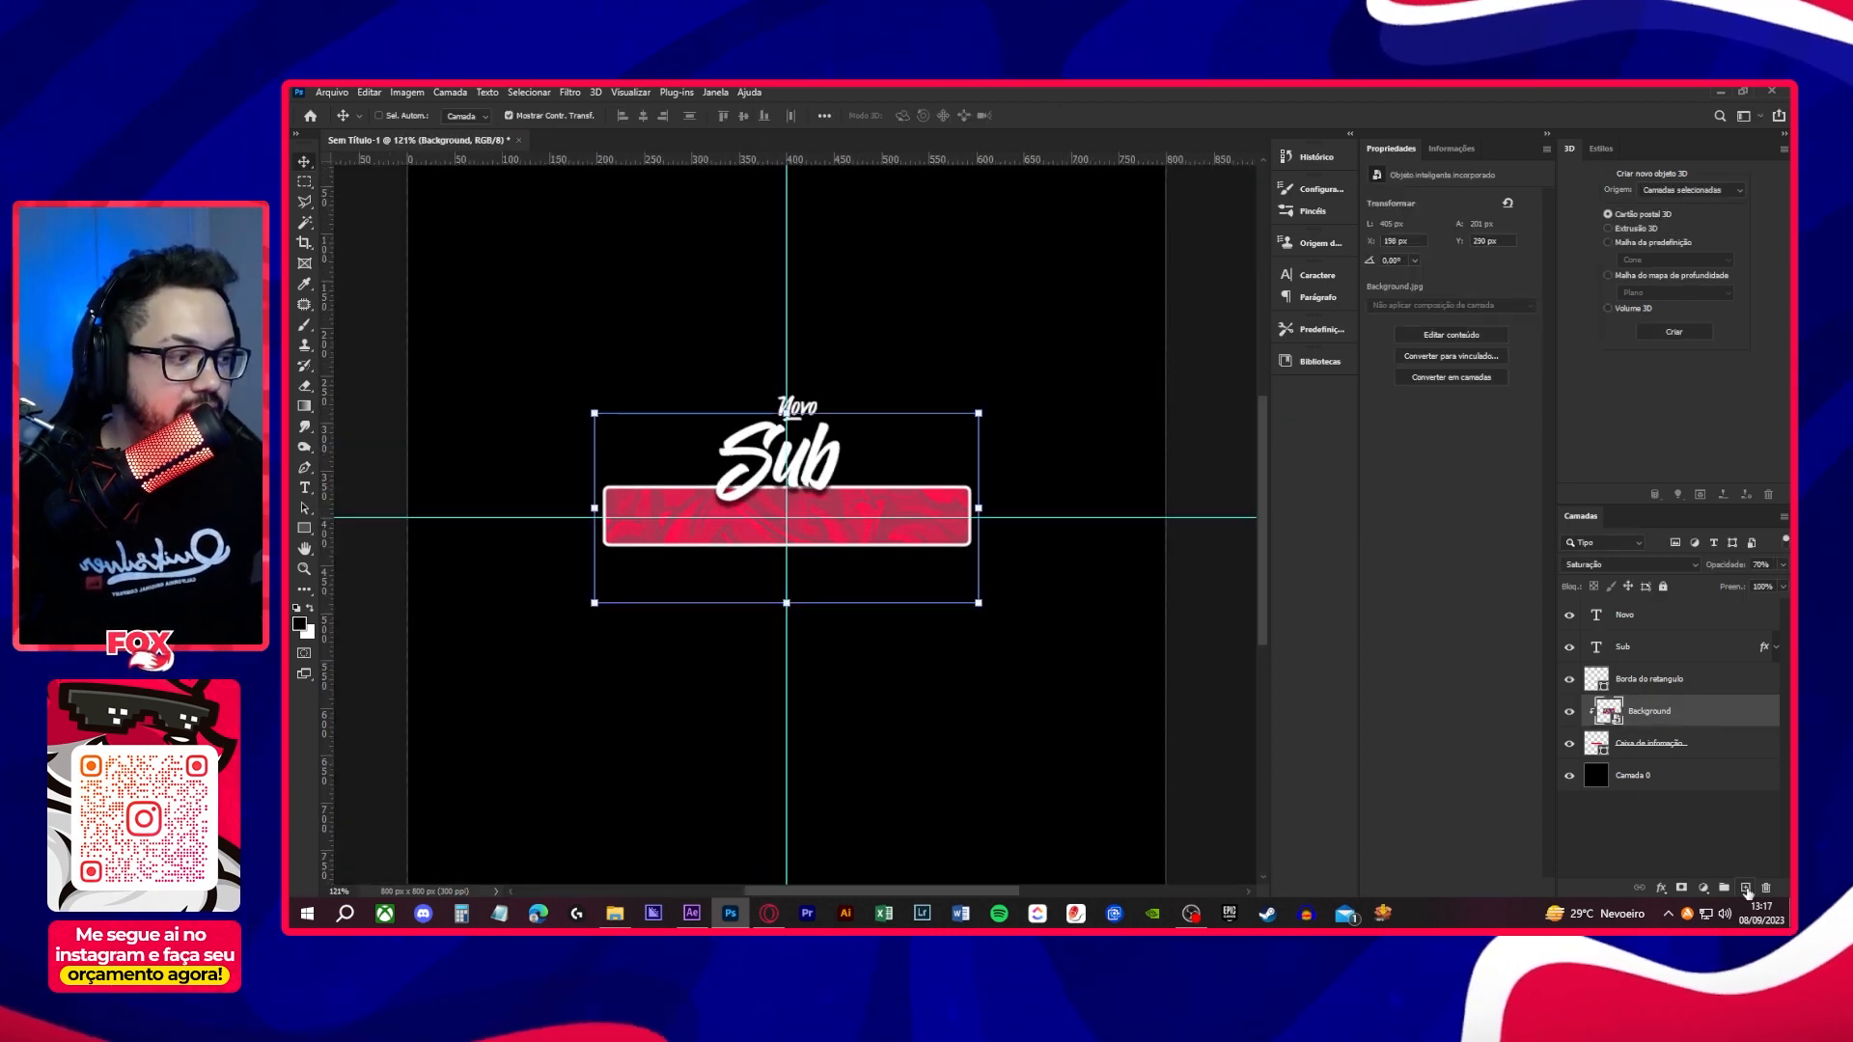
{"action": "left_click", "coordinate": [1747, 888]}
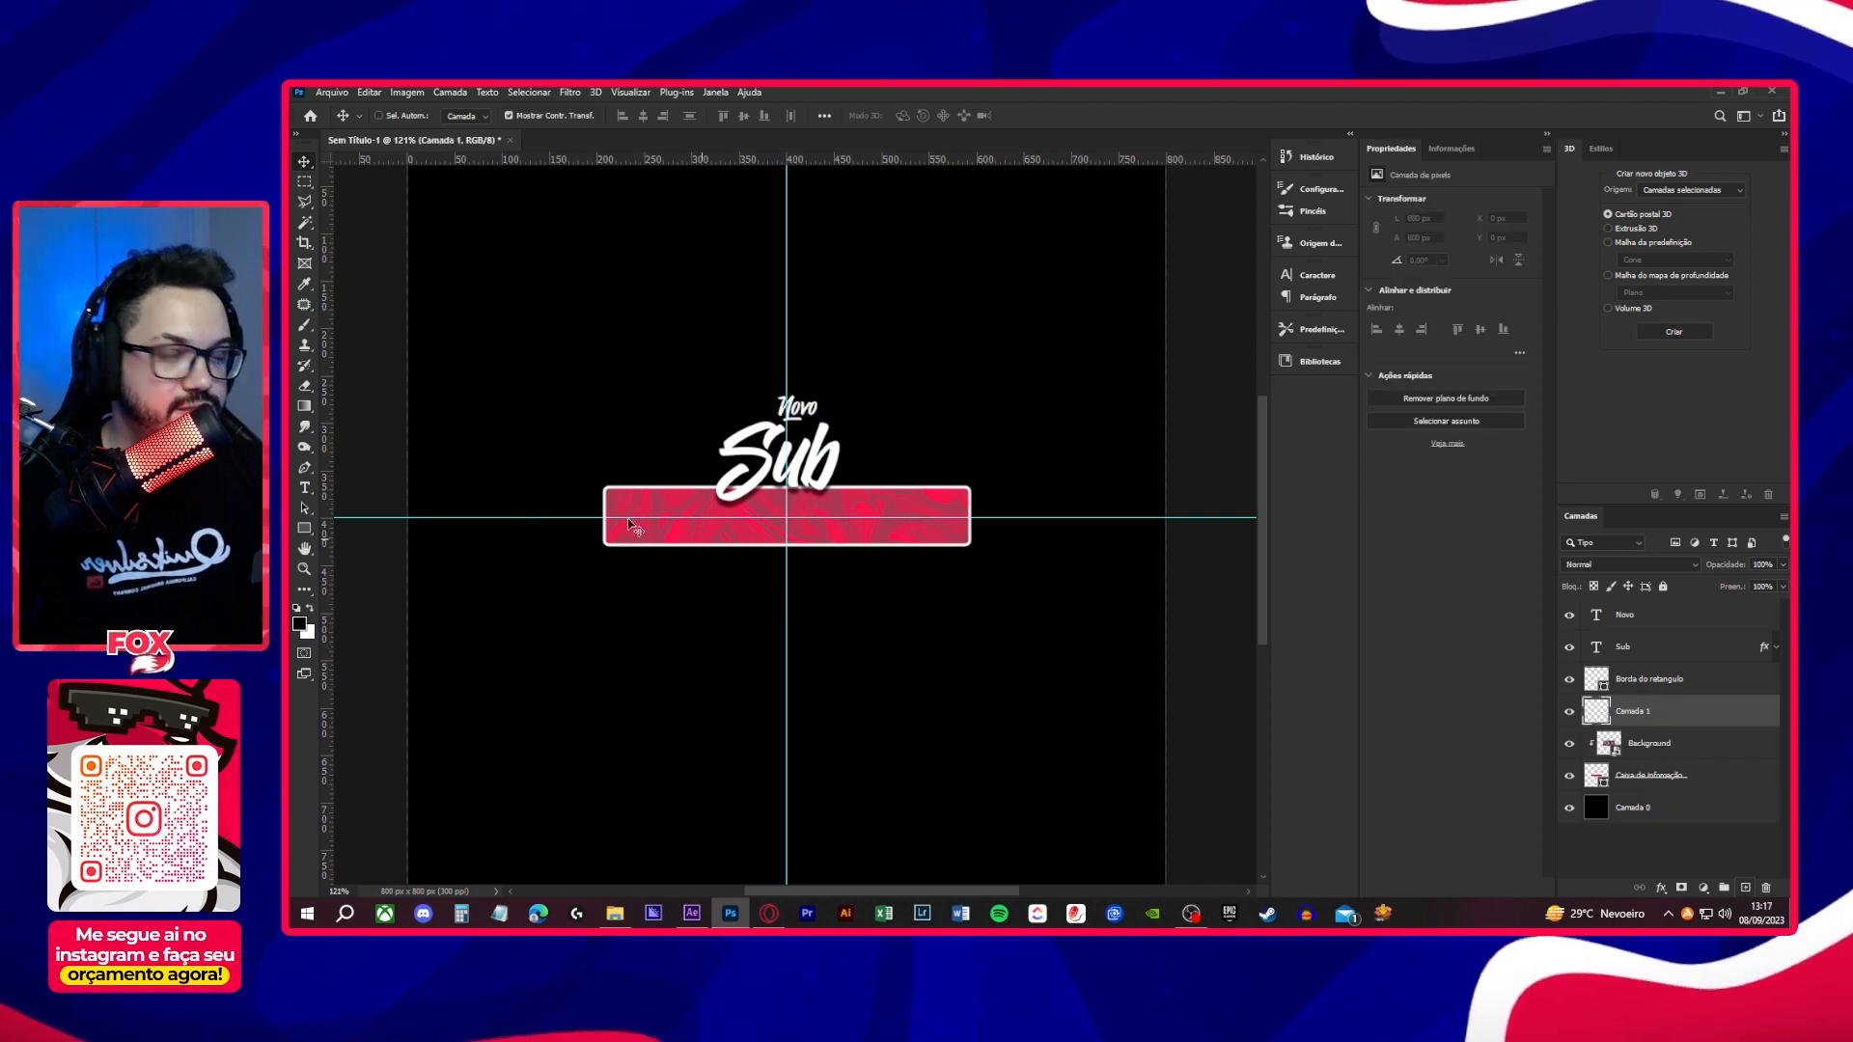
{"action": "left_click", "coordinate": [305, 326]}
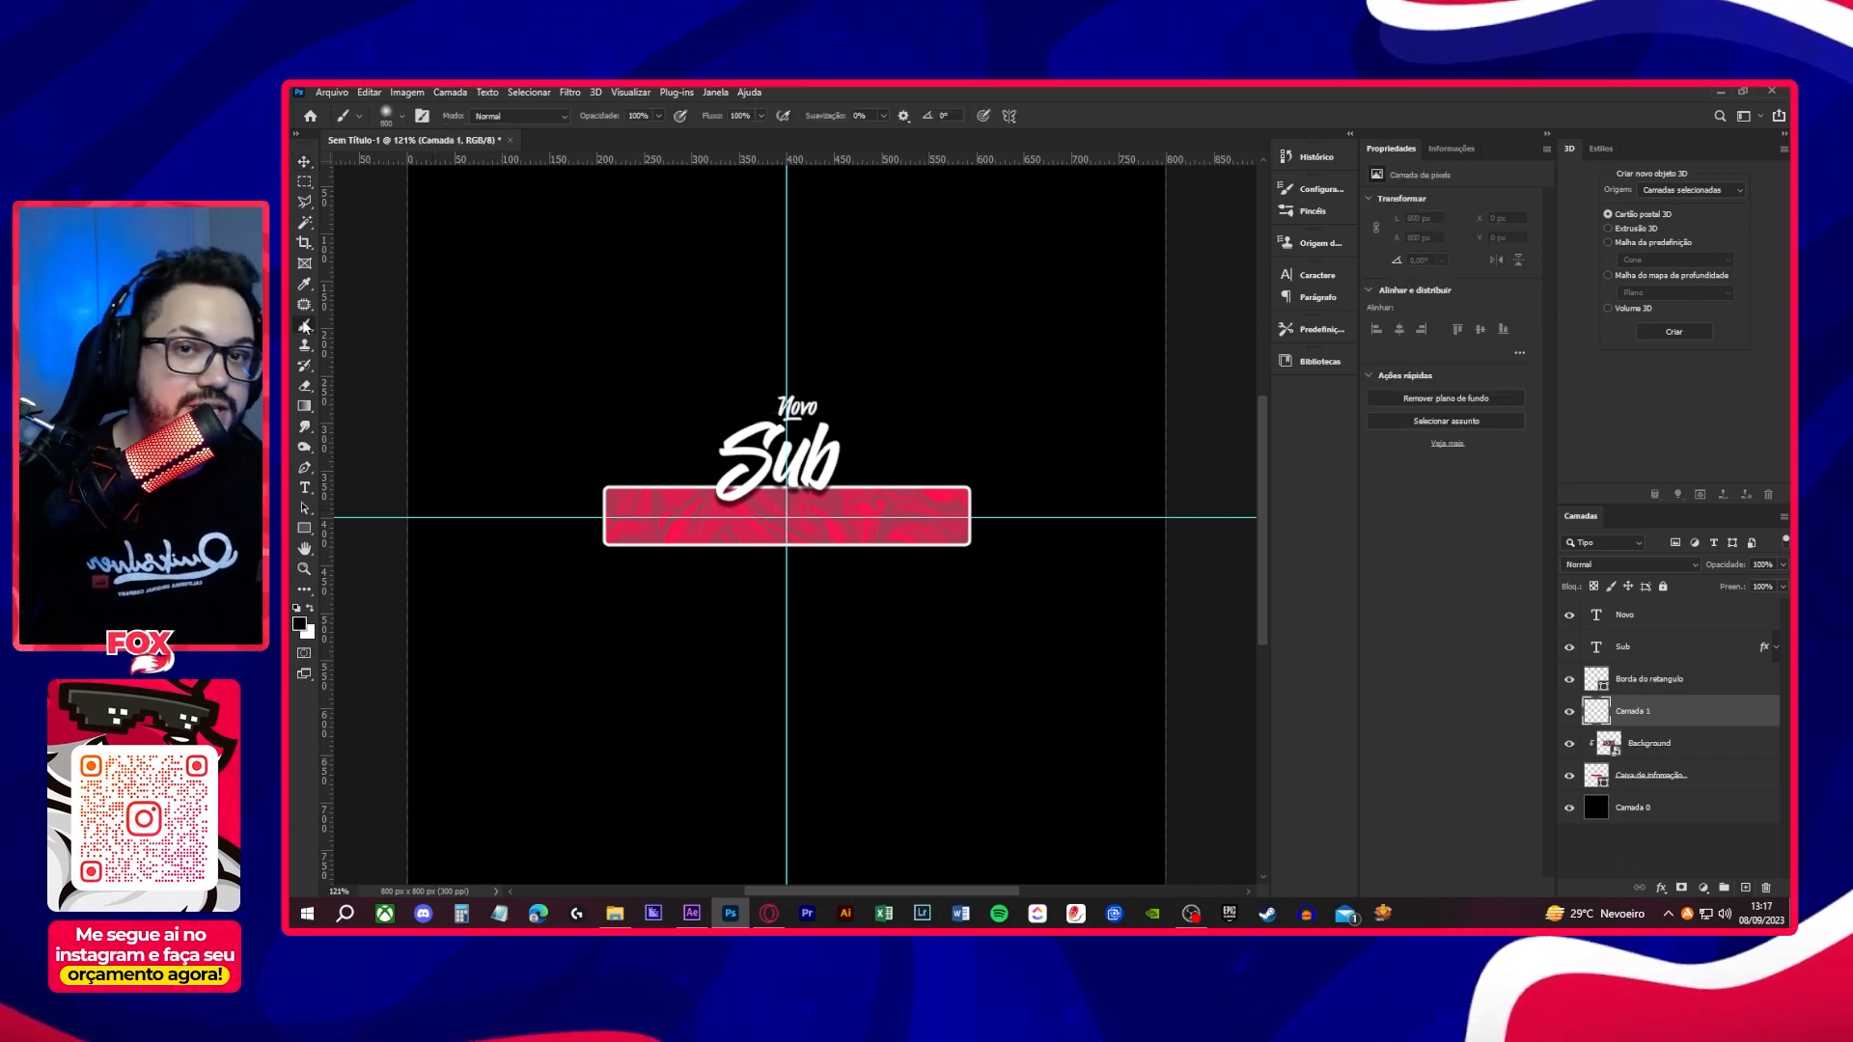
{"action": "key", "text": "bracketleft"}
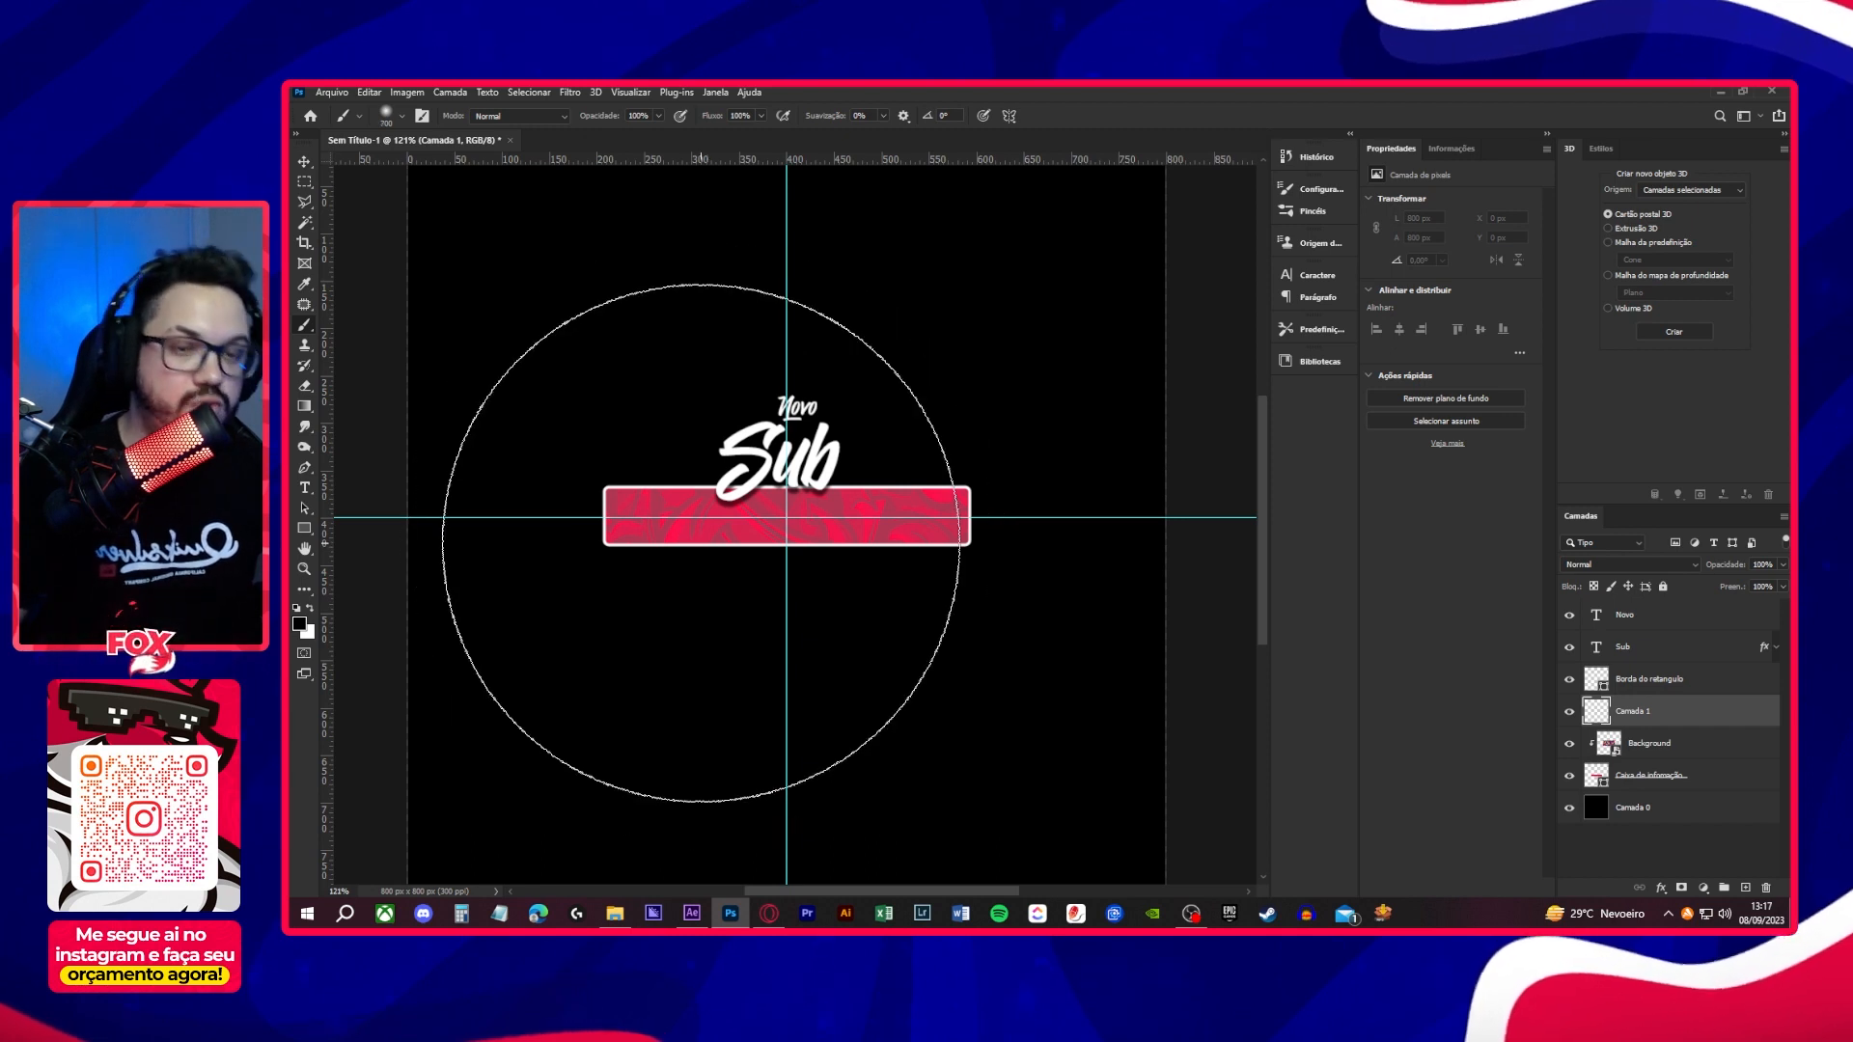
{"action": "key", "text": "bracketleft"}
{"action": "key", "text": "bracketleft"}
{"action": "key", "text": "bracketleft"}
{"action": "key", "text": "bracketleft"}
{"action": "key", "text": "bracketleft"}
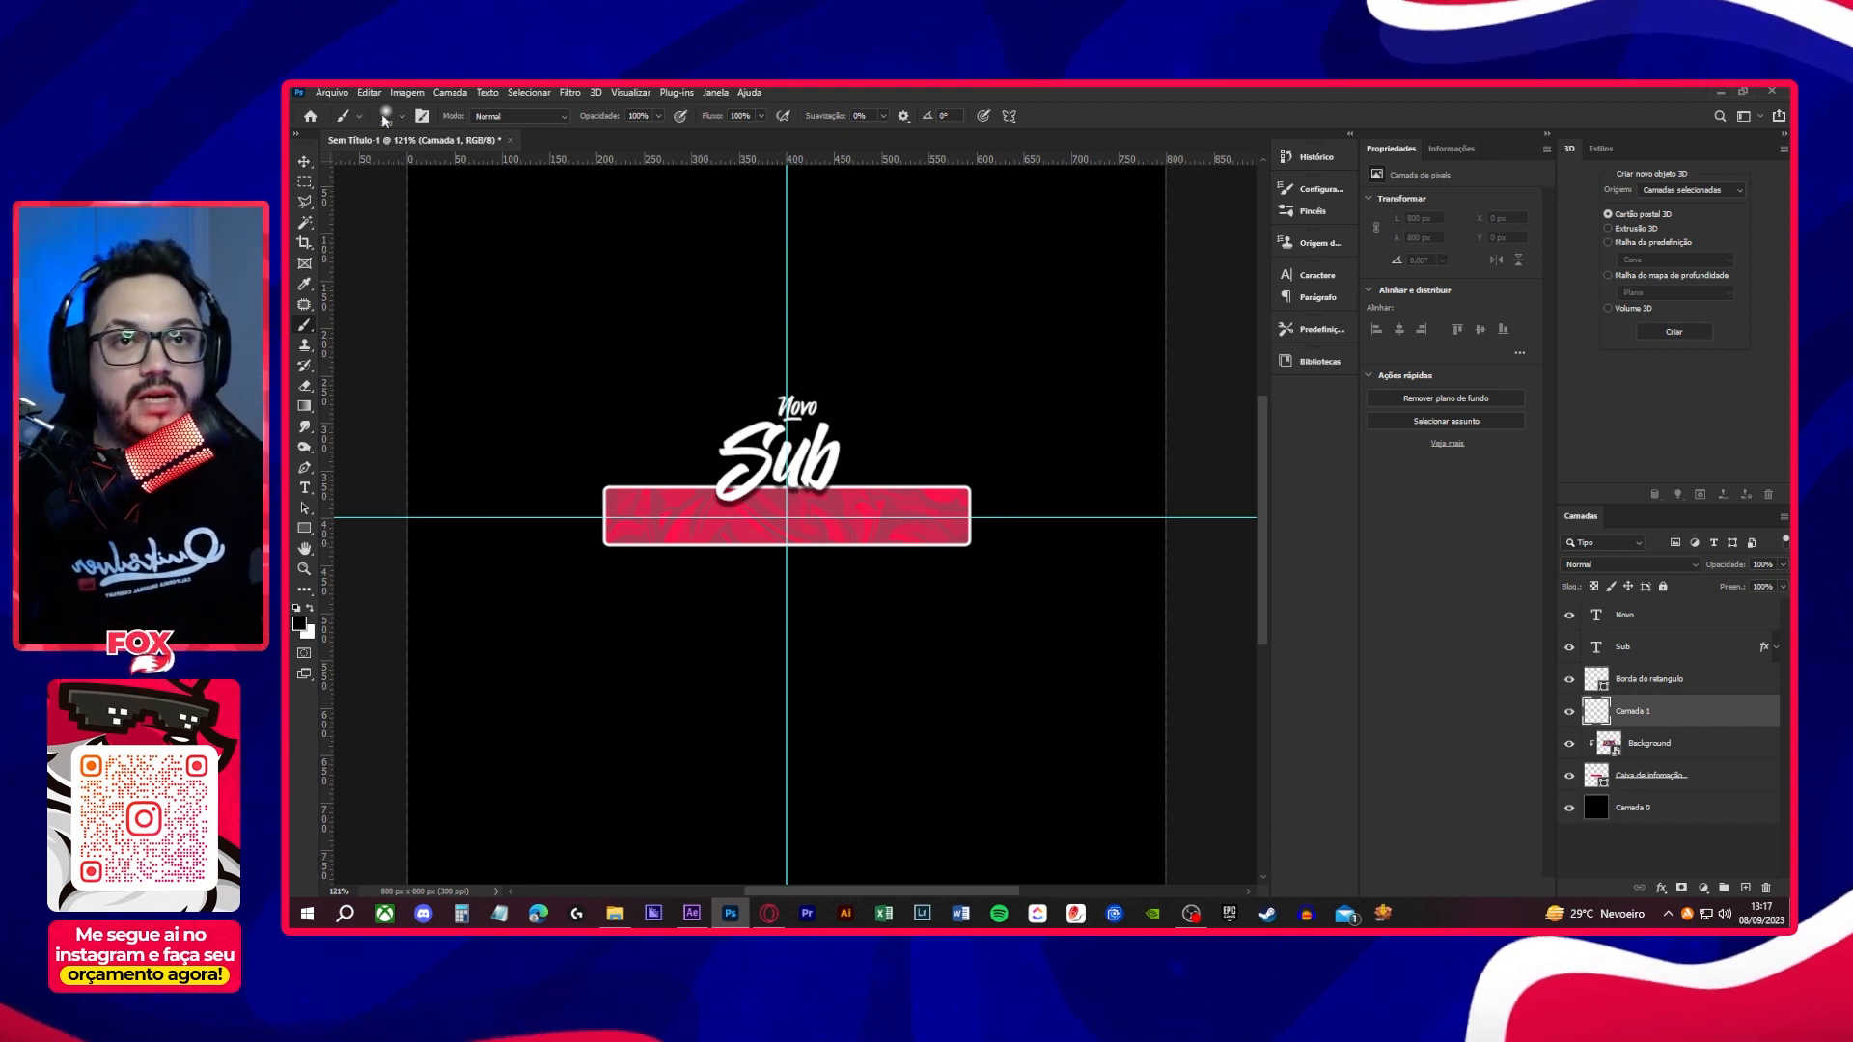
{"action": "left_click", "coordinate": [385, 115]}
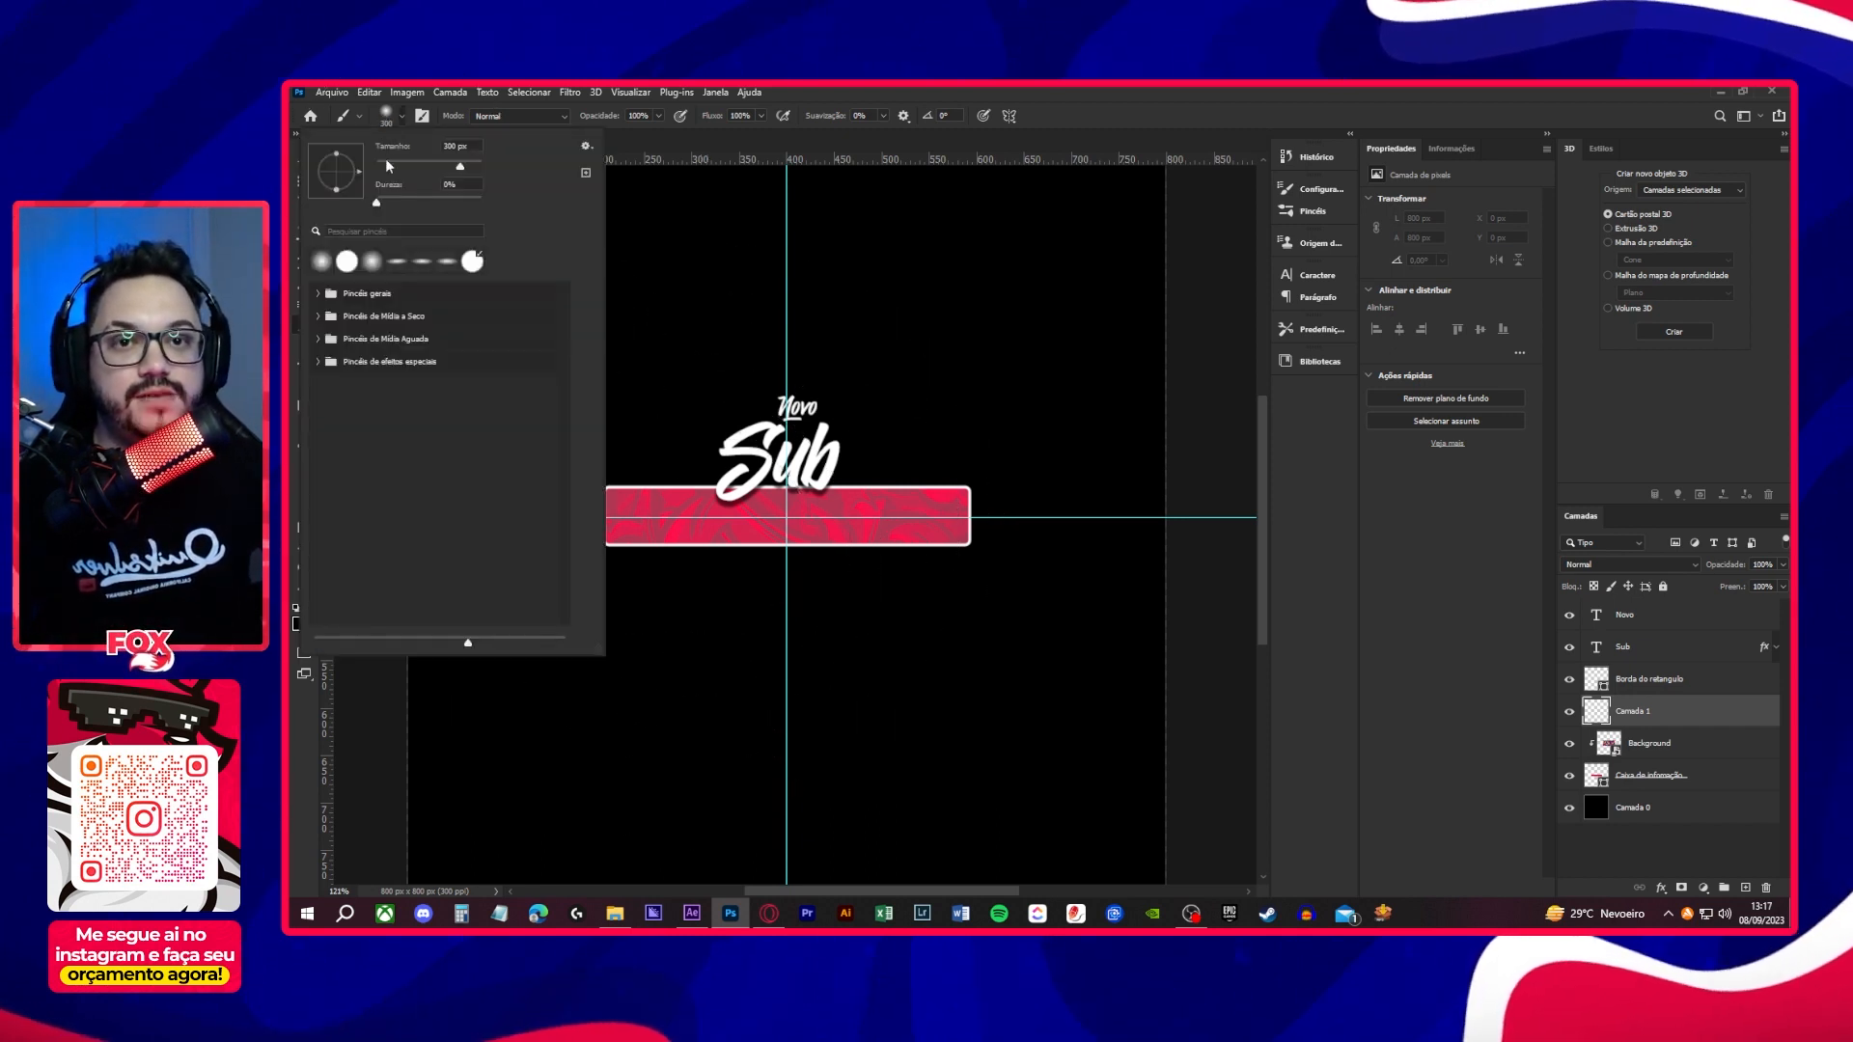
{"action": "left_click", "coordinate": [319, 295]}
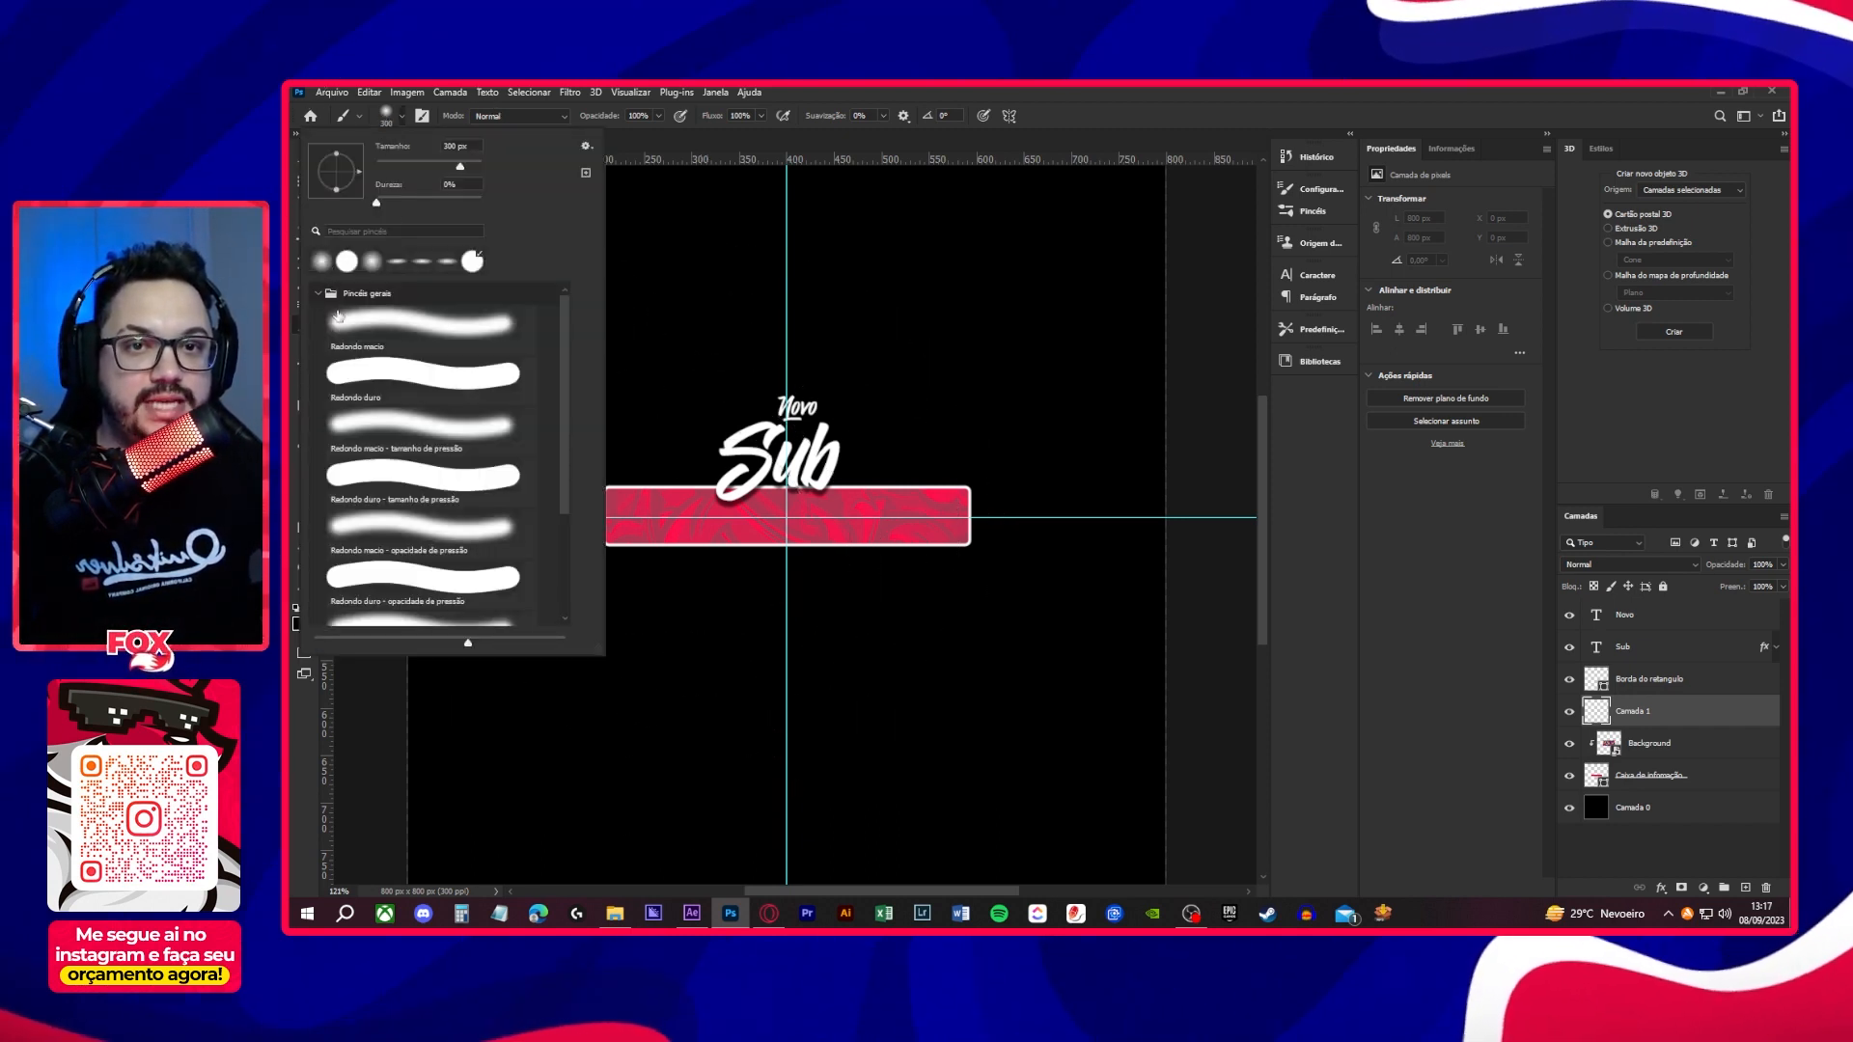
{"action": "left_click", "coordinate": [396, 330]}
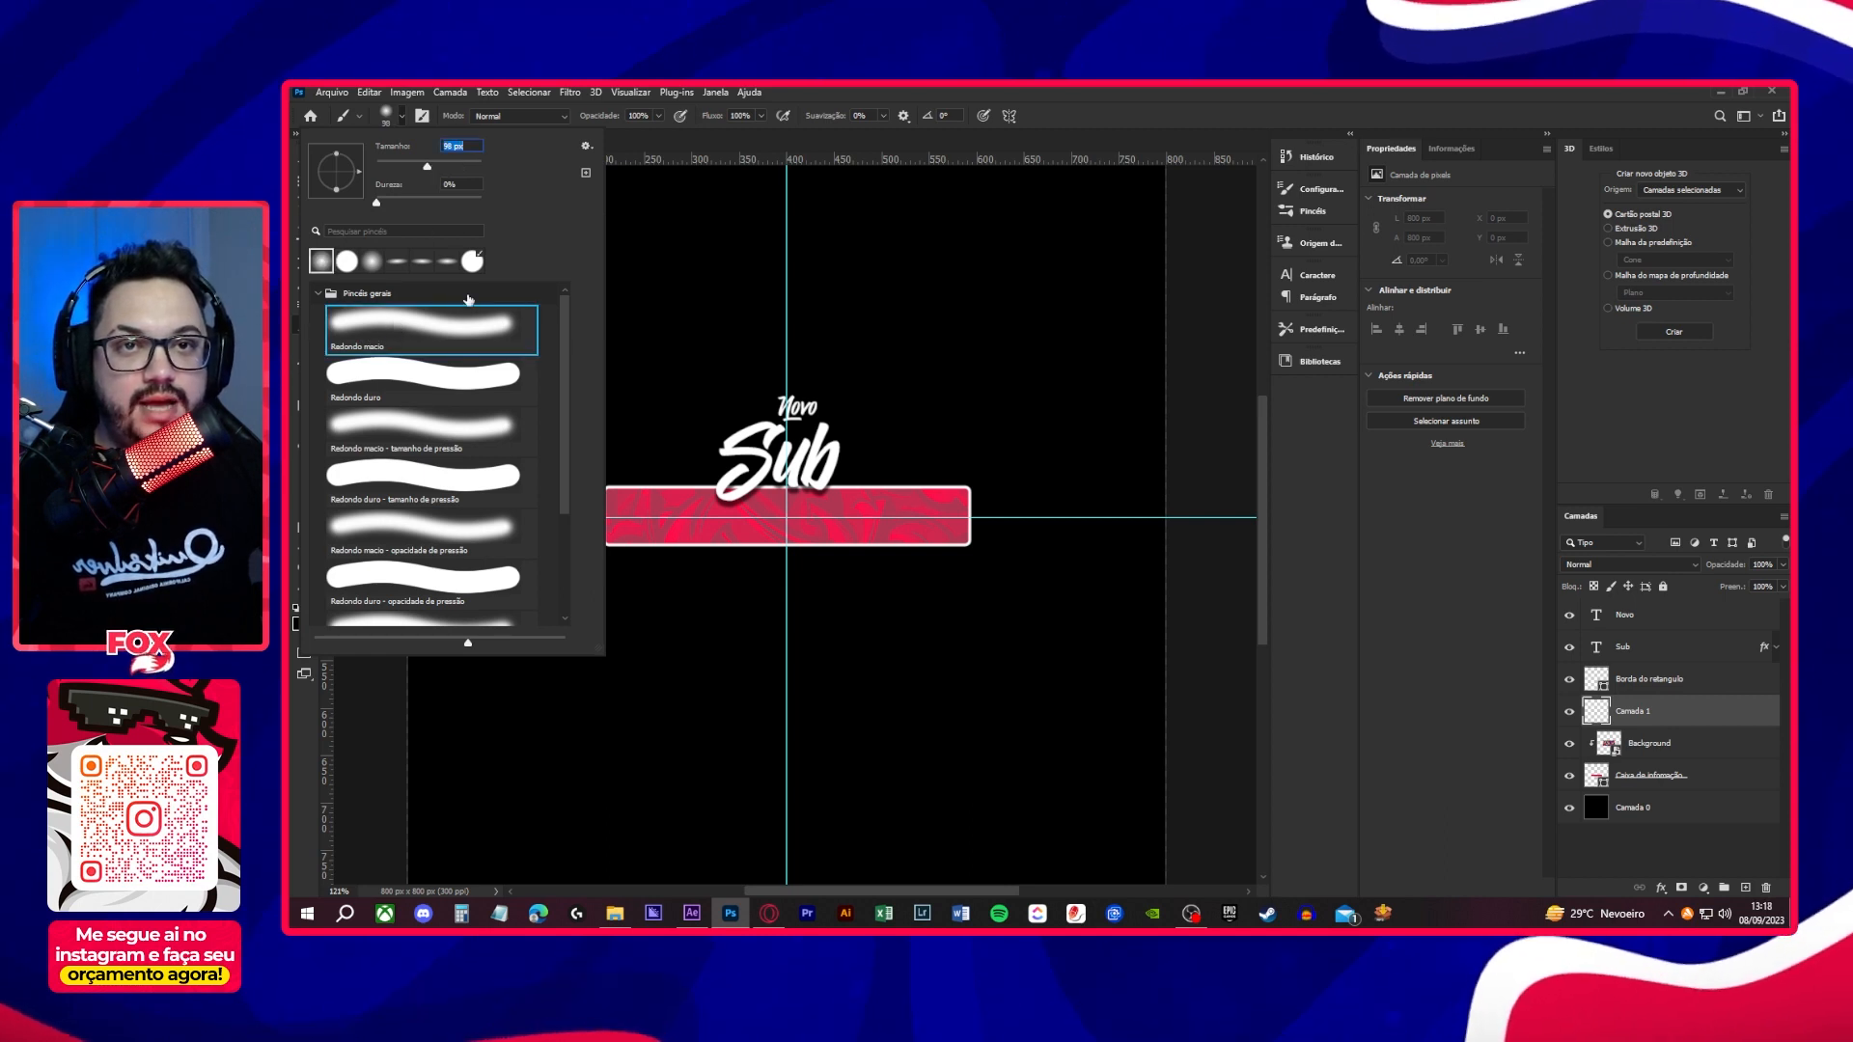
{"action": "left_click", "coordinate": [703, 302]}
- Paint black shading along the lower part of the red box with a brush of about 175 px, and clip Camada 1 to the box
{"action": "left_click", "coordinate": [300, 624]}
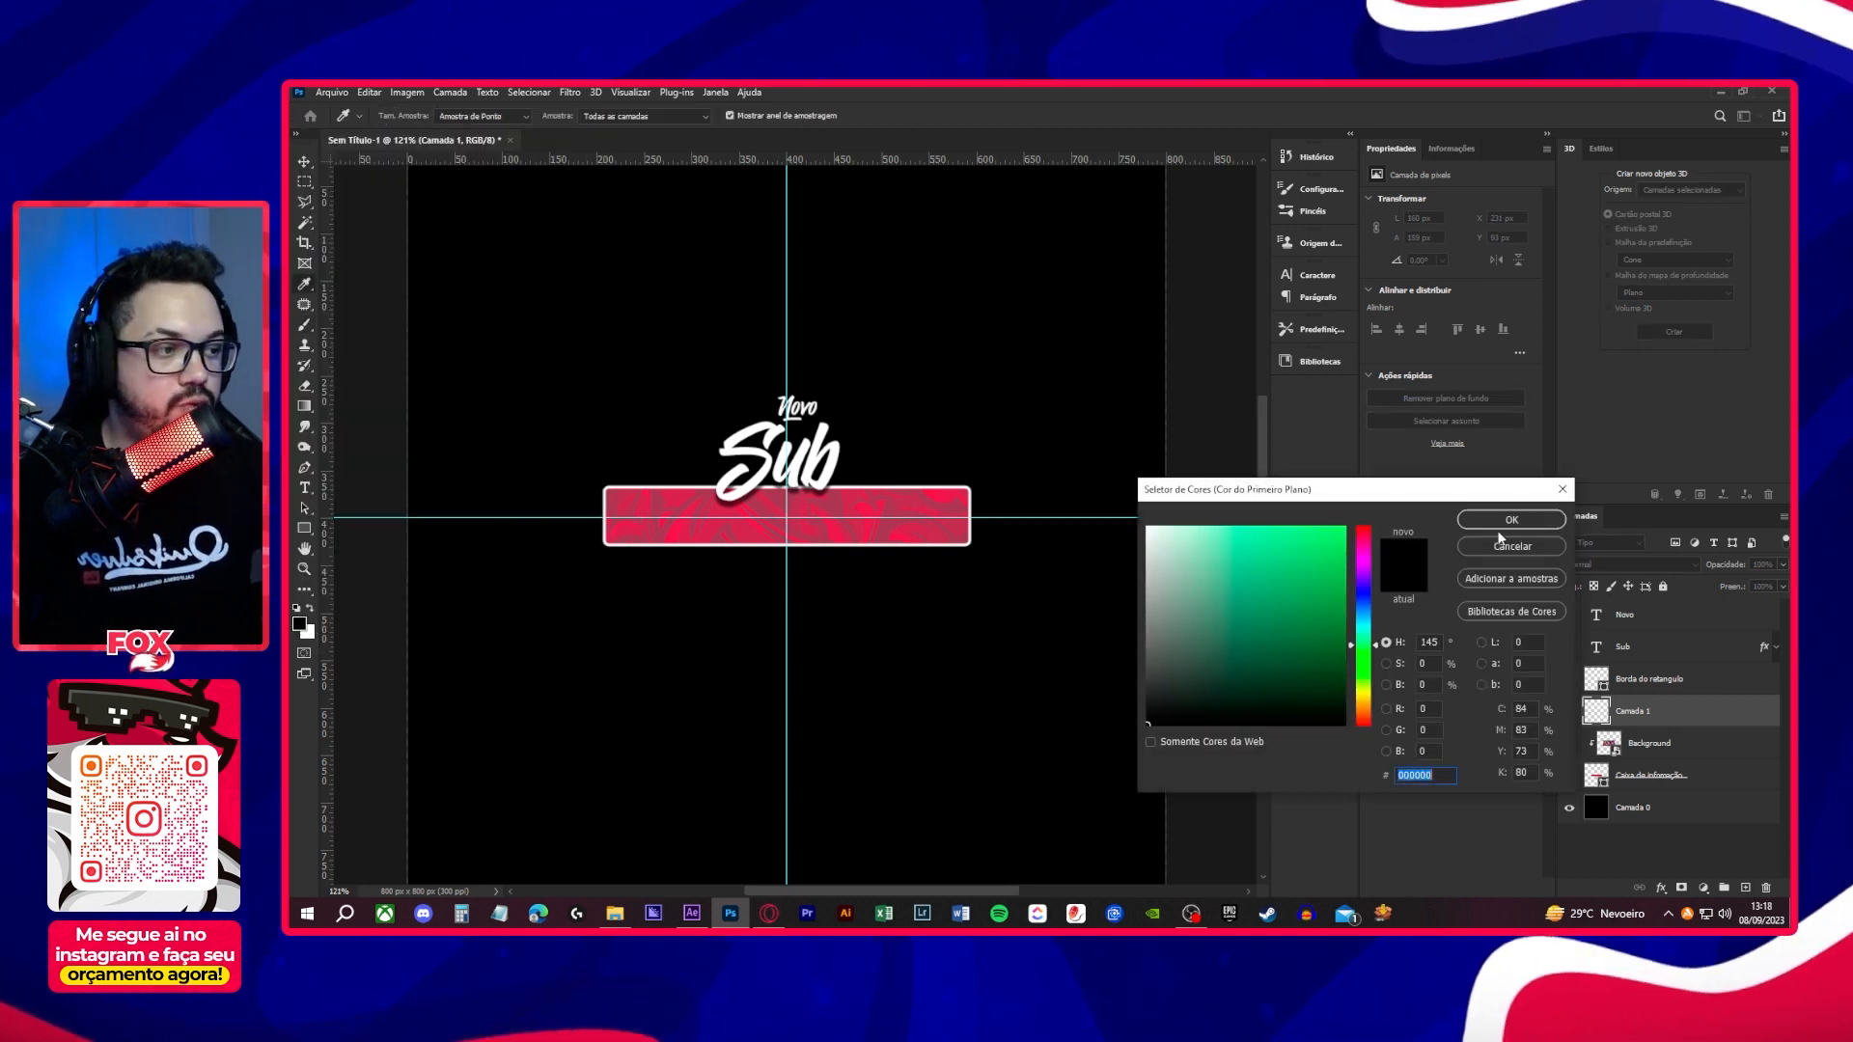
{"action": "left_click", "coordinate": [1507, 528]}
{"action": "key", "text": "]"}
{"action": "key", "text": "]"}
{"action": "key", "text": "]"}
{"action": "key", "text": "]"}
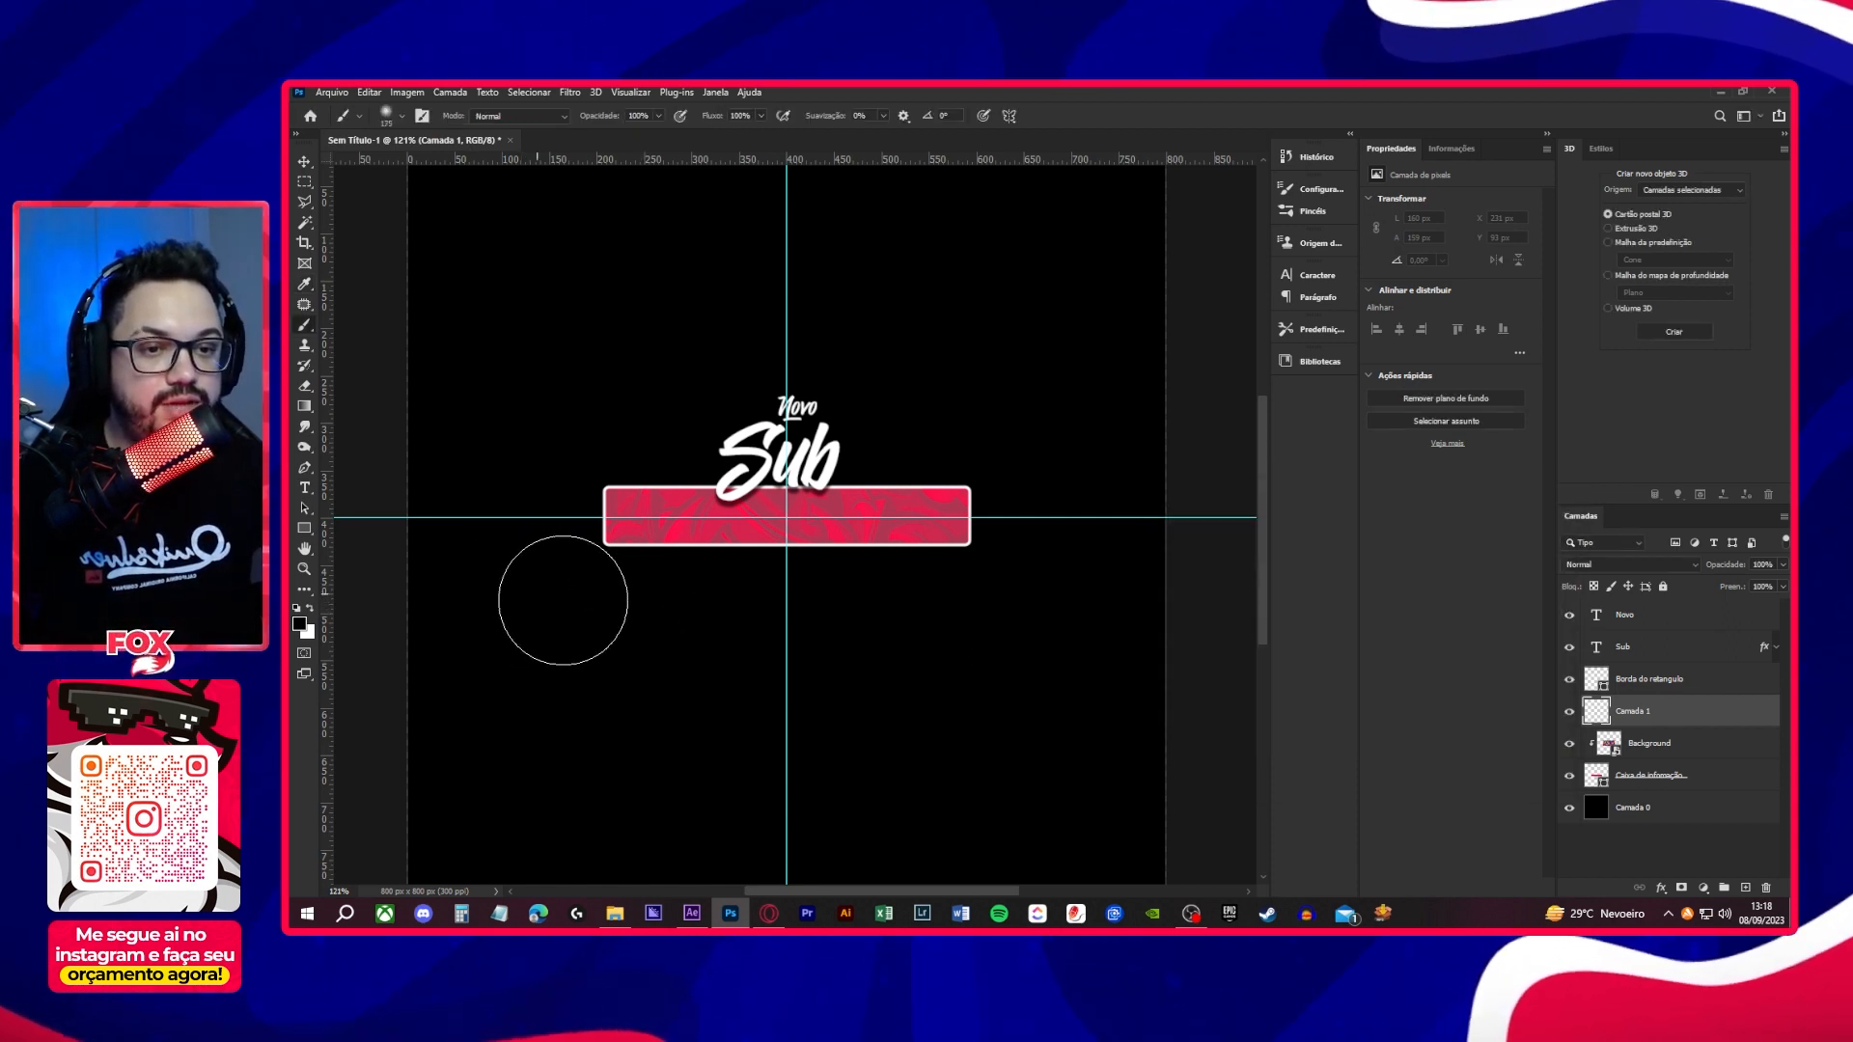
{"action": "mouse_move", "coordinate": [712, 611]}
{"action": "left_mouse_down"}
{"action": "mouse_move", "coordinate": [971, 616]}
{"action": "mouse_move", "coordinate": [1079, 592]}
{"action": "left_mouse_up"}
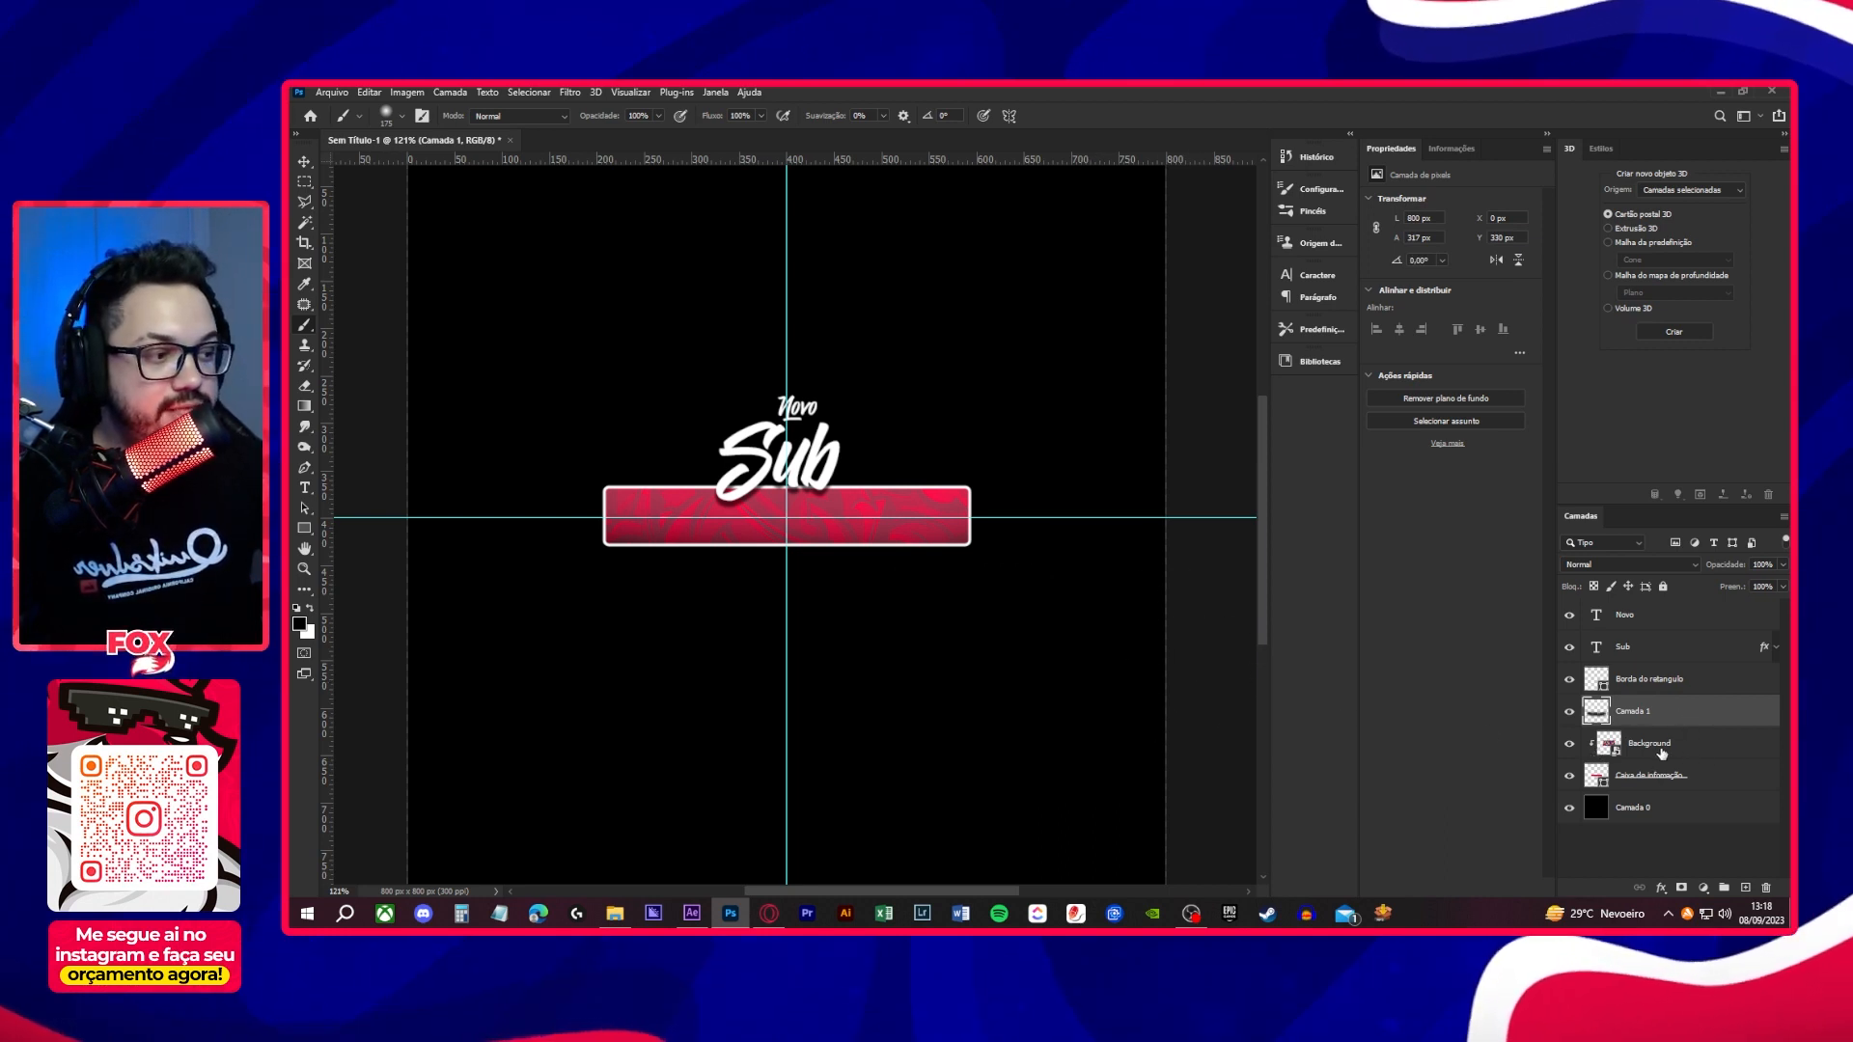
{"action": "right_click", "coordinate": [1700, 713]}
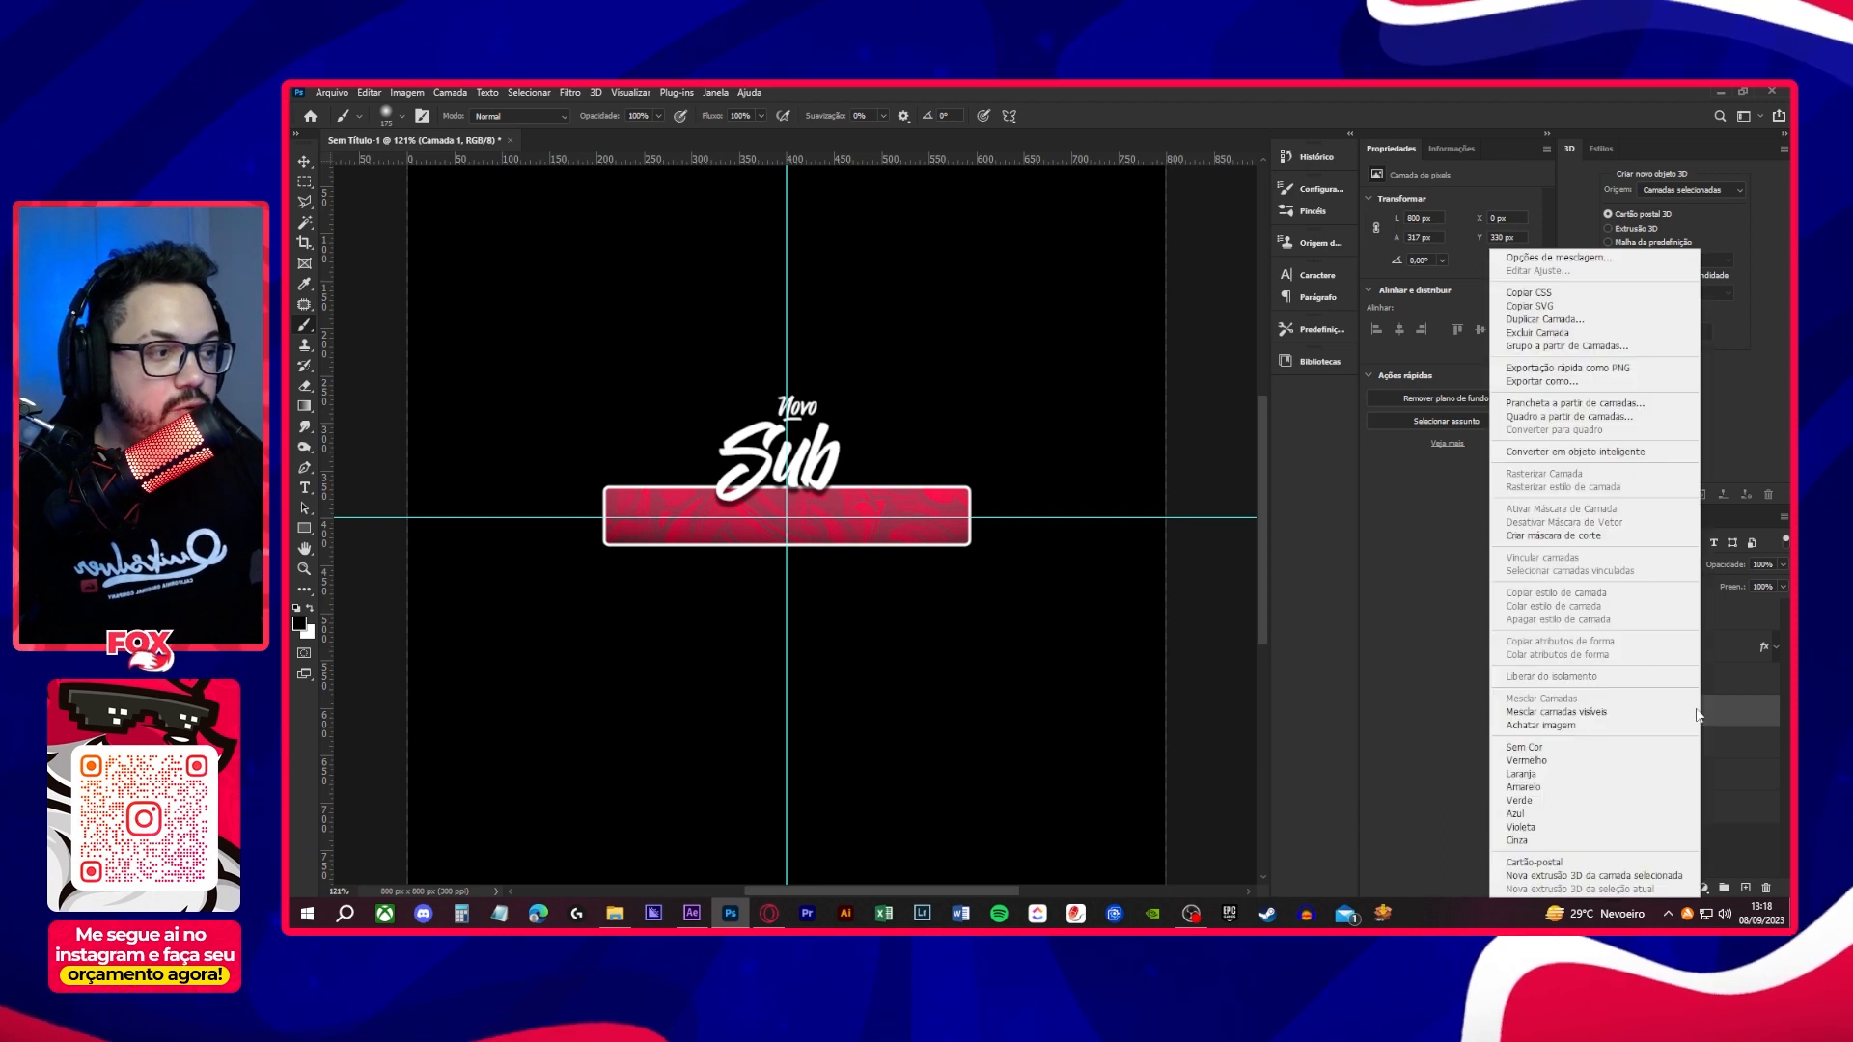
{"action": "left_click", "coordinate": [1603, 536]}
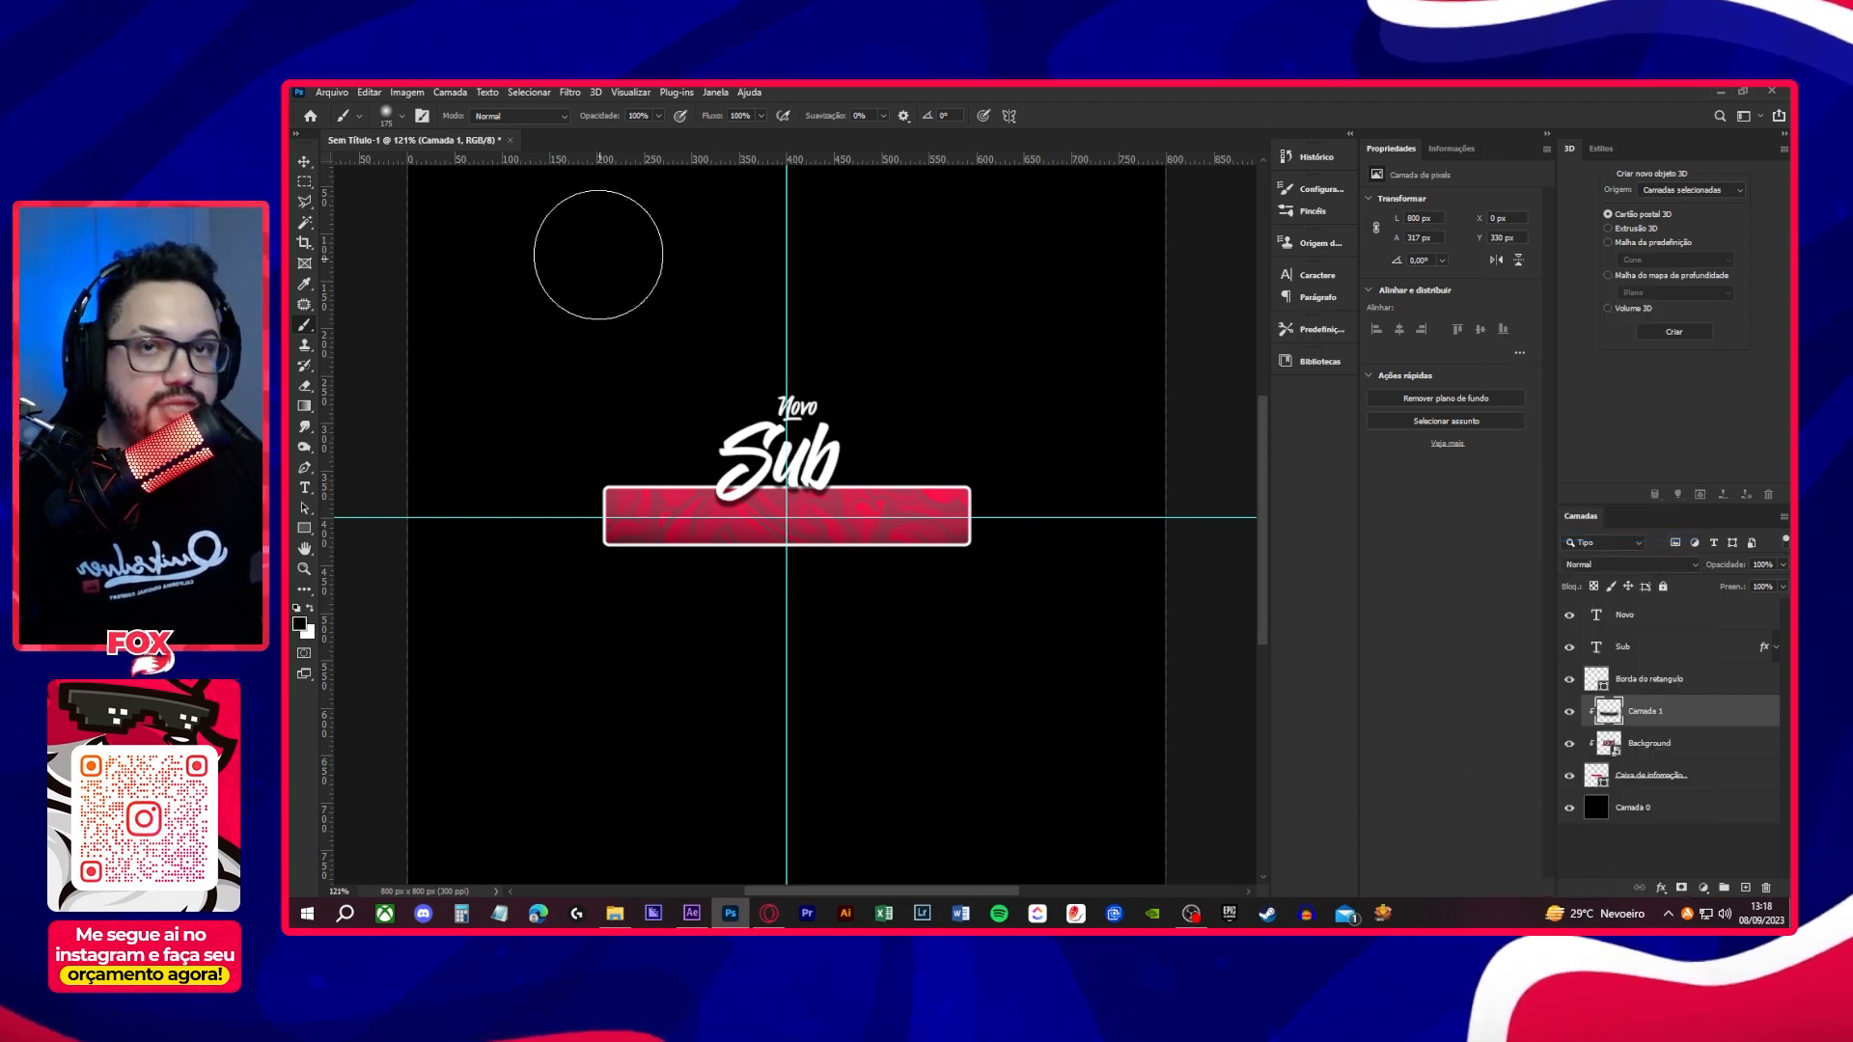
- Move the clipped shading layer Camada 1 slightly downward and deselect it to review the box
{"action": "left_click", "coordinate": [305, 161]}
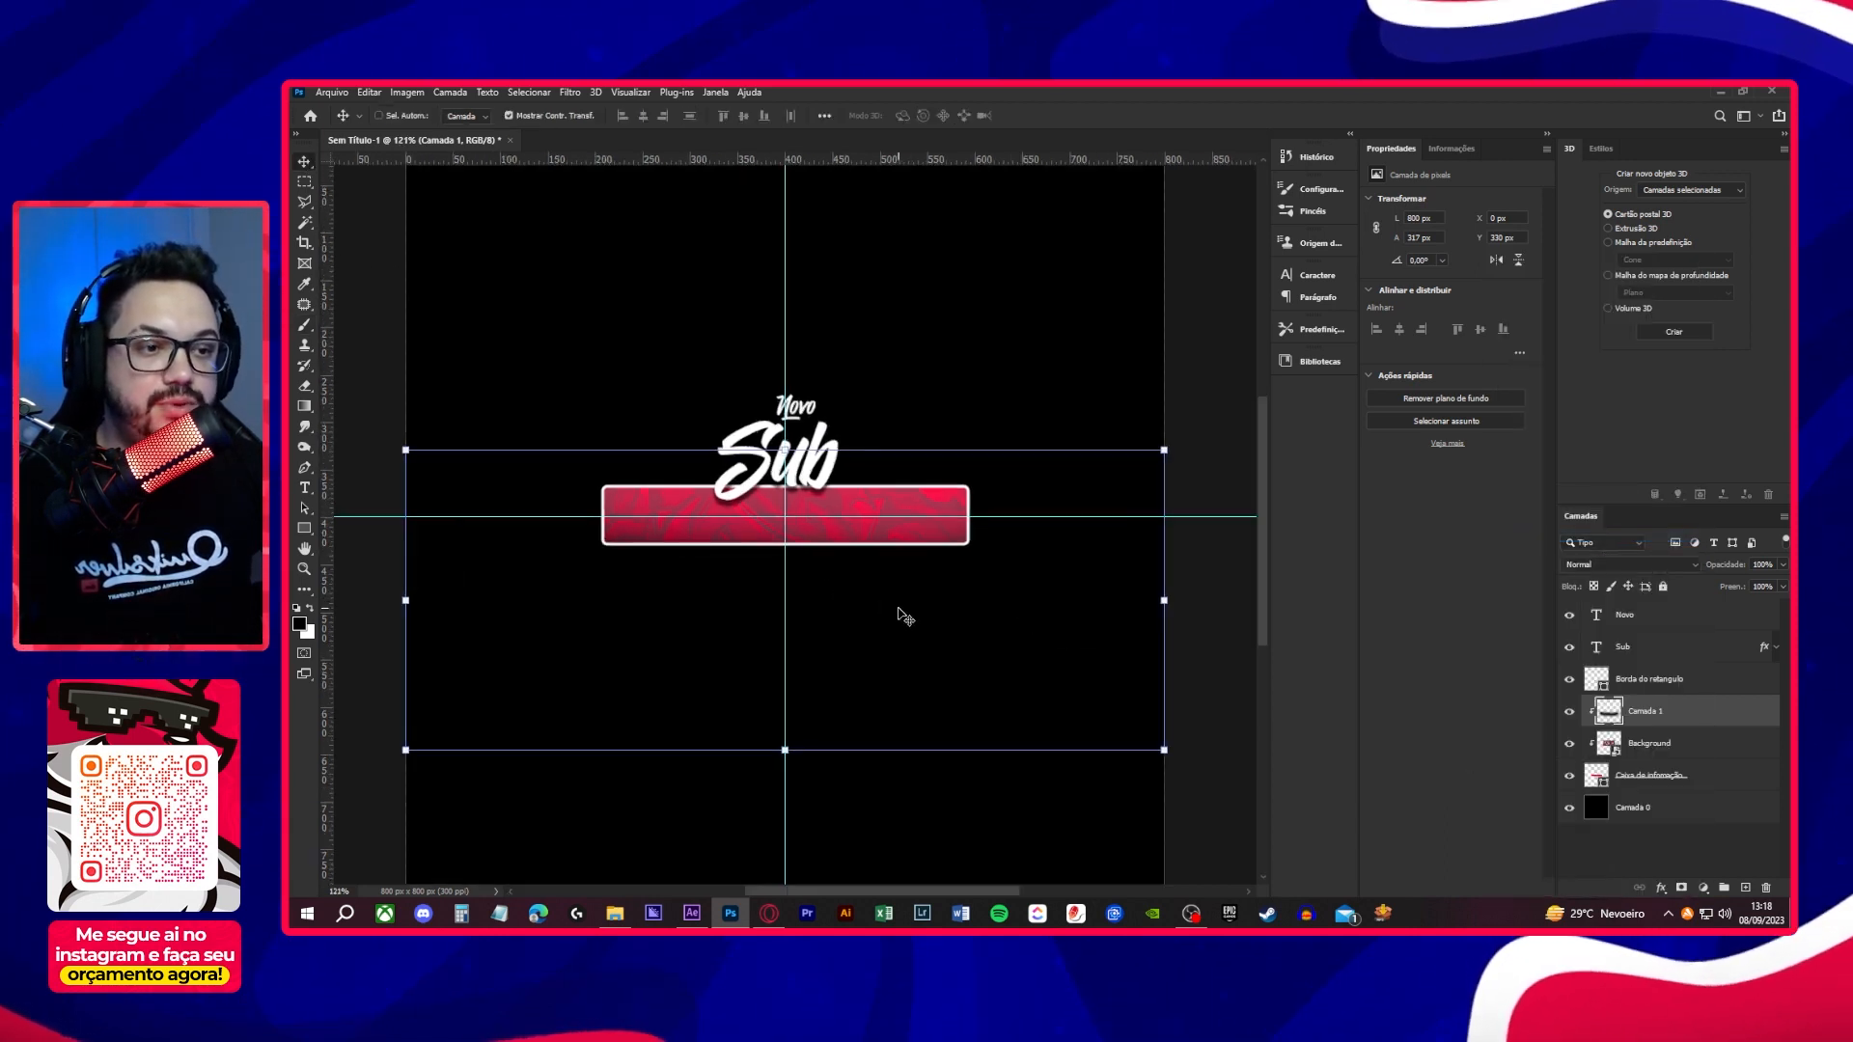
{"action": "left_click_drag", "start_coordinate": [908, 619], "coordinate": [908, 623]}
{"action": "key", "text": "ctrl+minus"}
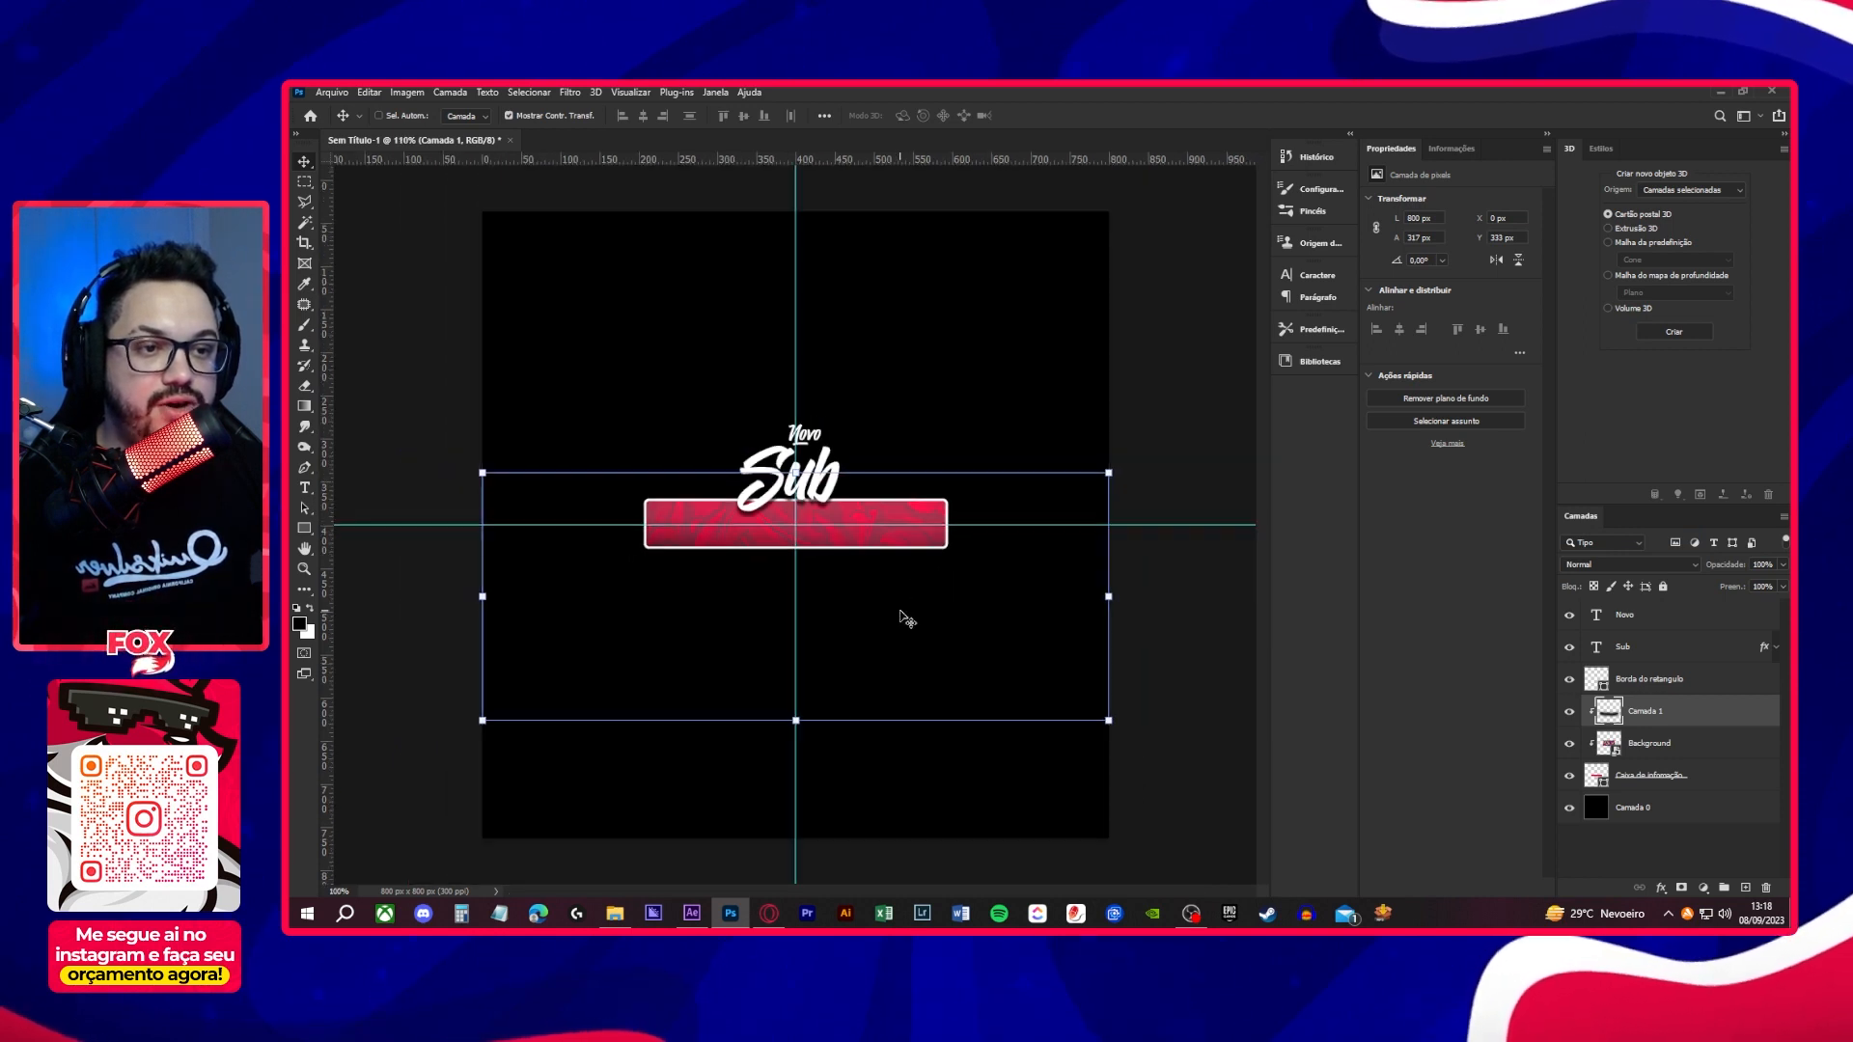
{"action": "left_click", "coordinate": [1658, 847]}
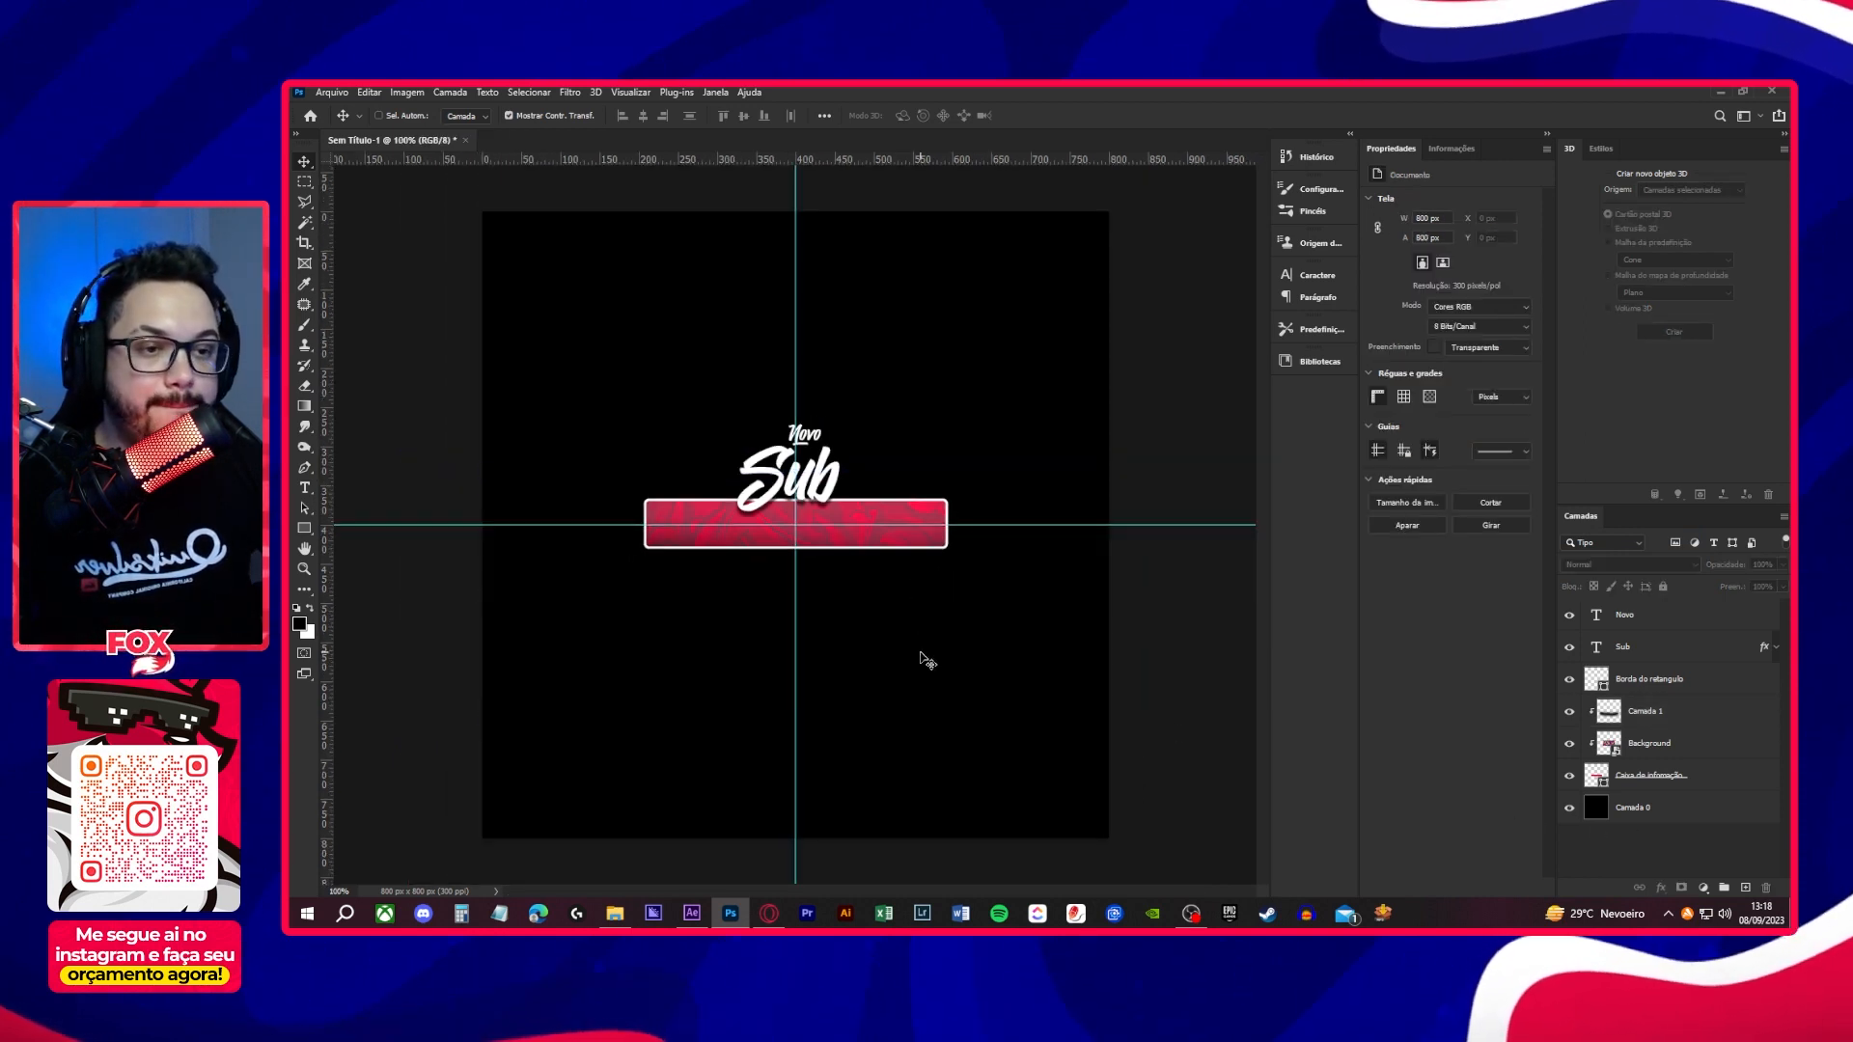
{"action": "scroll", "coordinate": [917, 658], "scroll_direction": "down", "scroll_amount": 1}
{"action": "scroll", "coordinate": [918, 659], "scroll_direction": "up", "scroll_amount": 2}
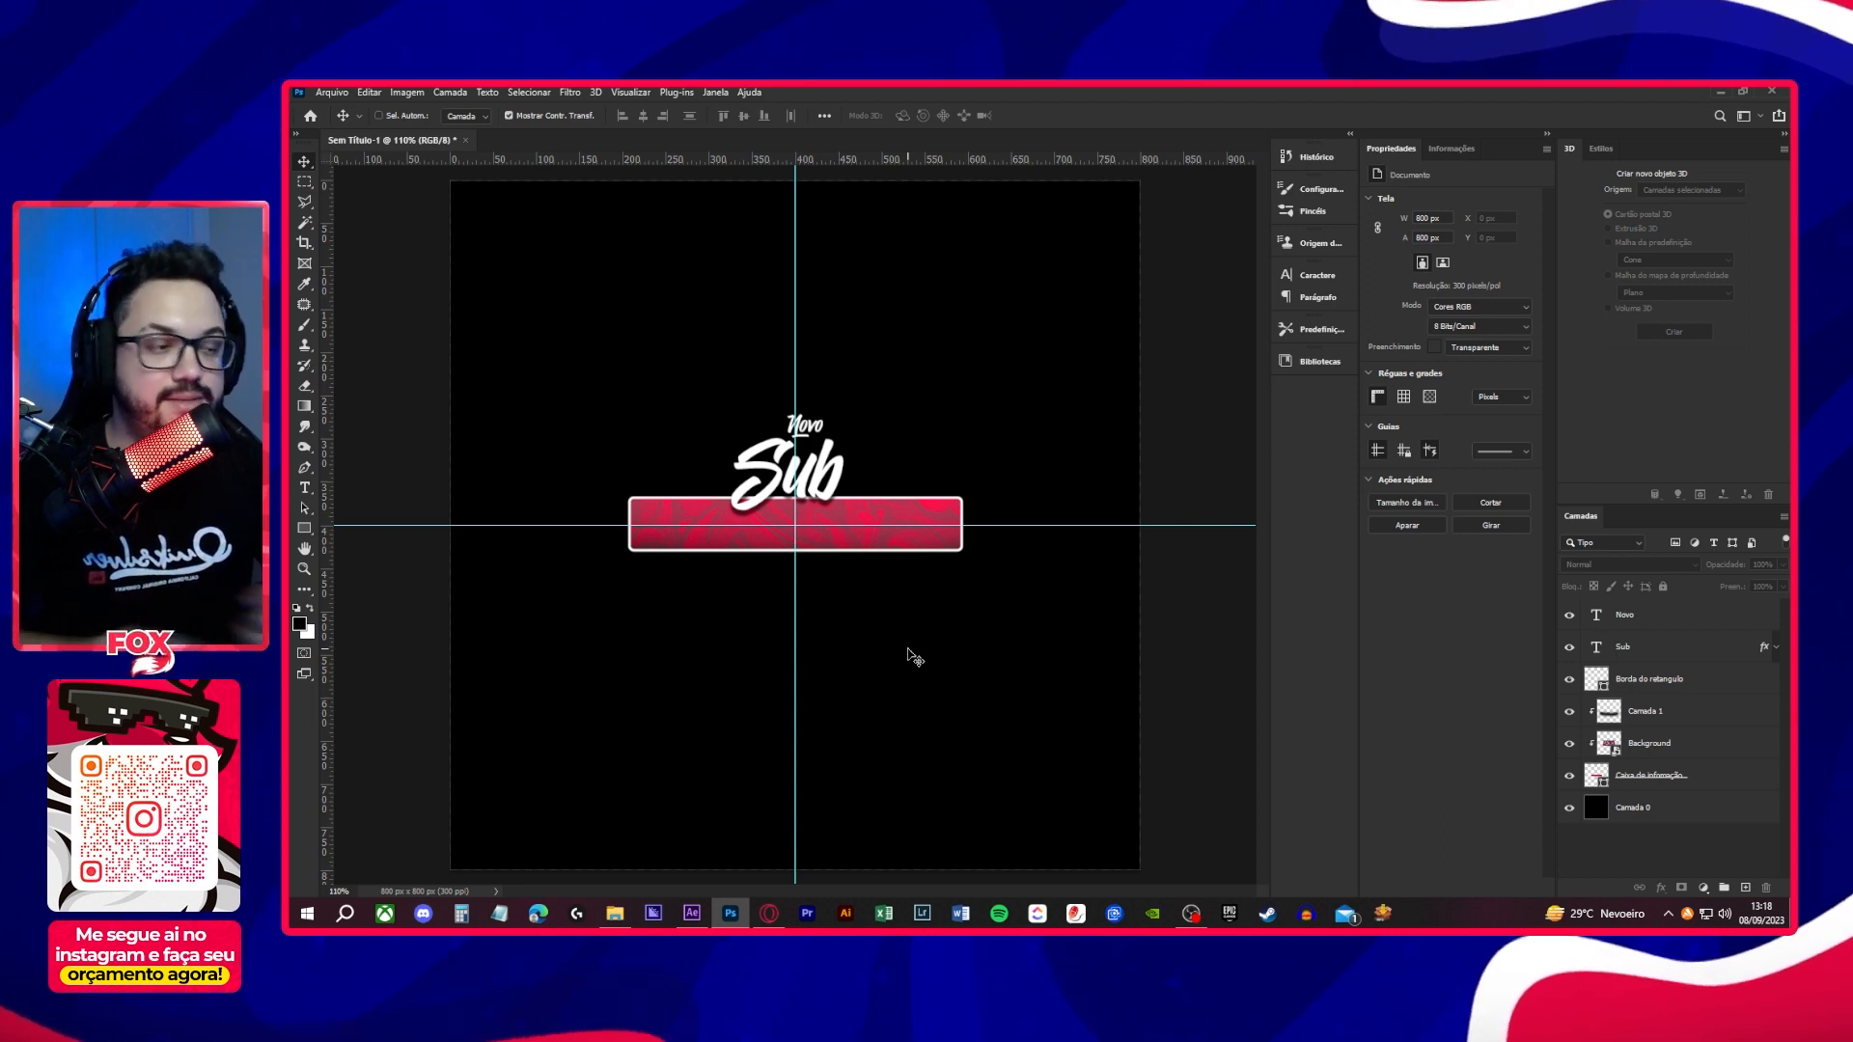
- Save the document in Photoshop format as "Alerta de" in the Photoshop folder inside Alerta animado on the desktop
{"action": "left_click", "coordinate": [331, 93]}
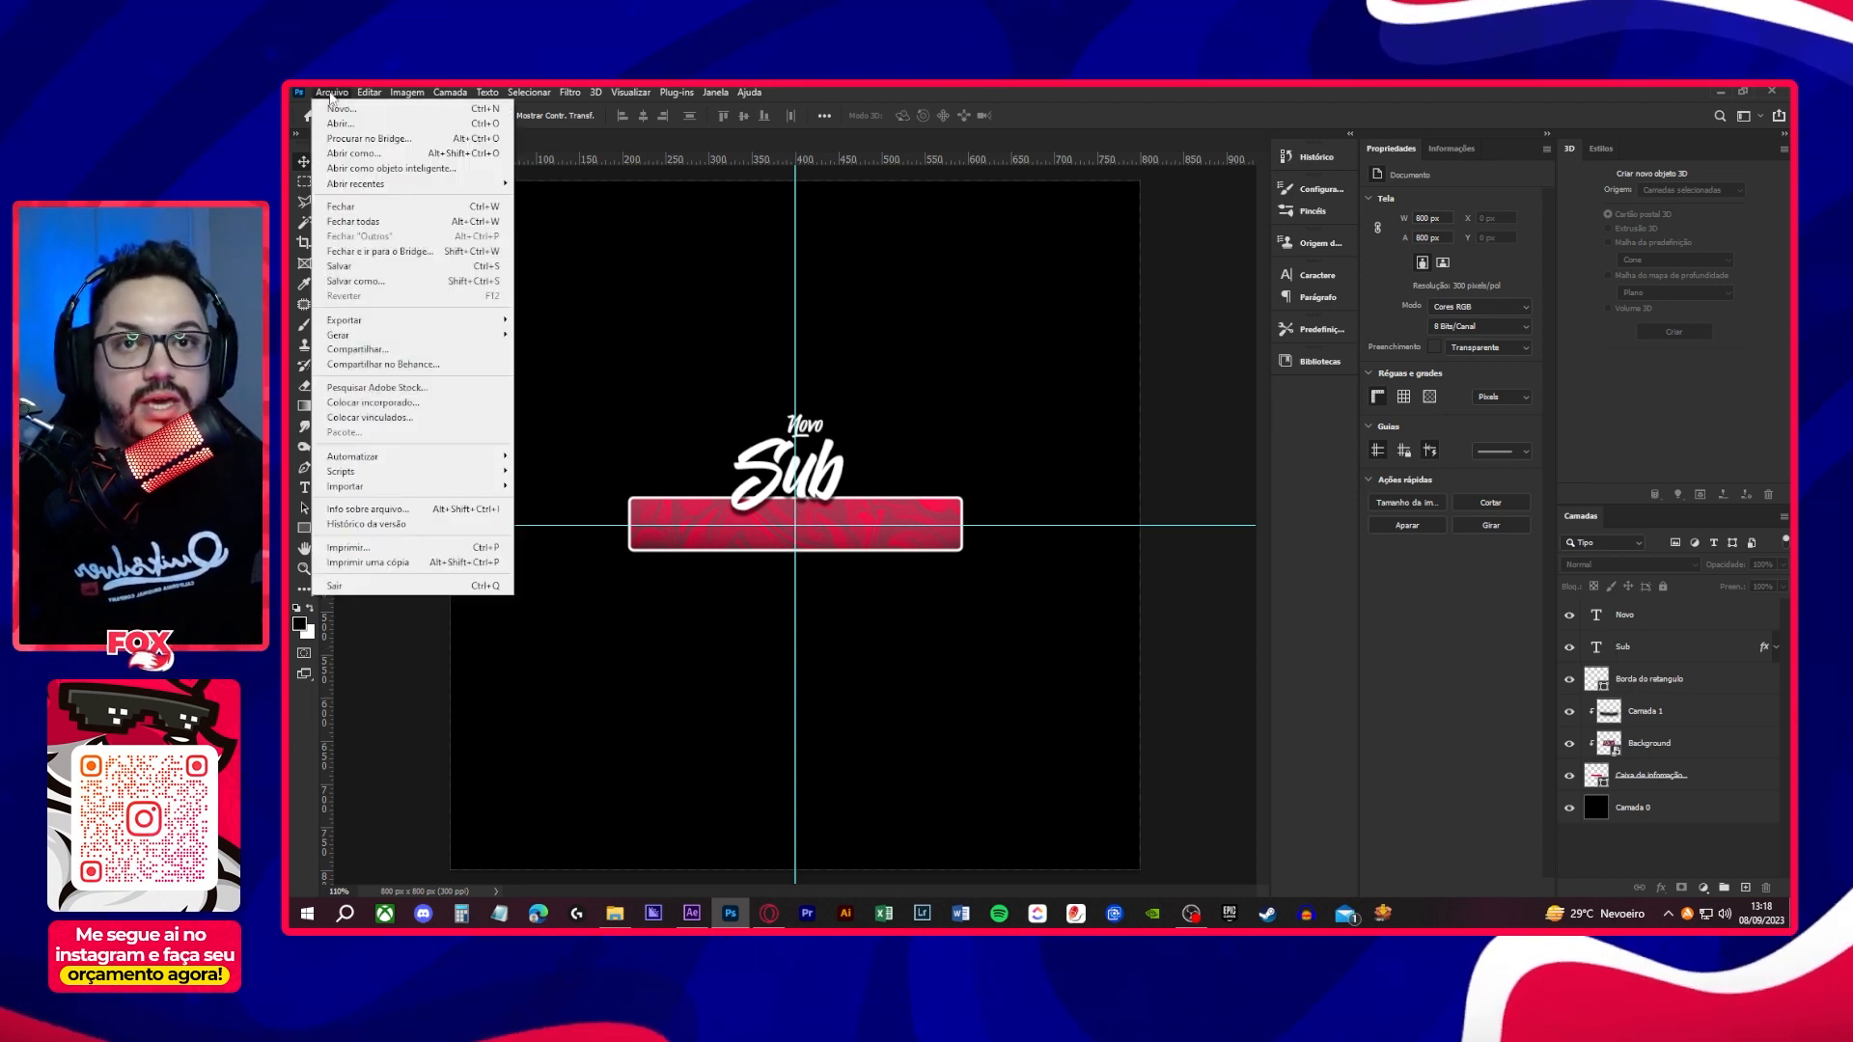
{"action": "left_click", "coordinate": [356, 281]}
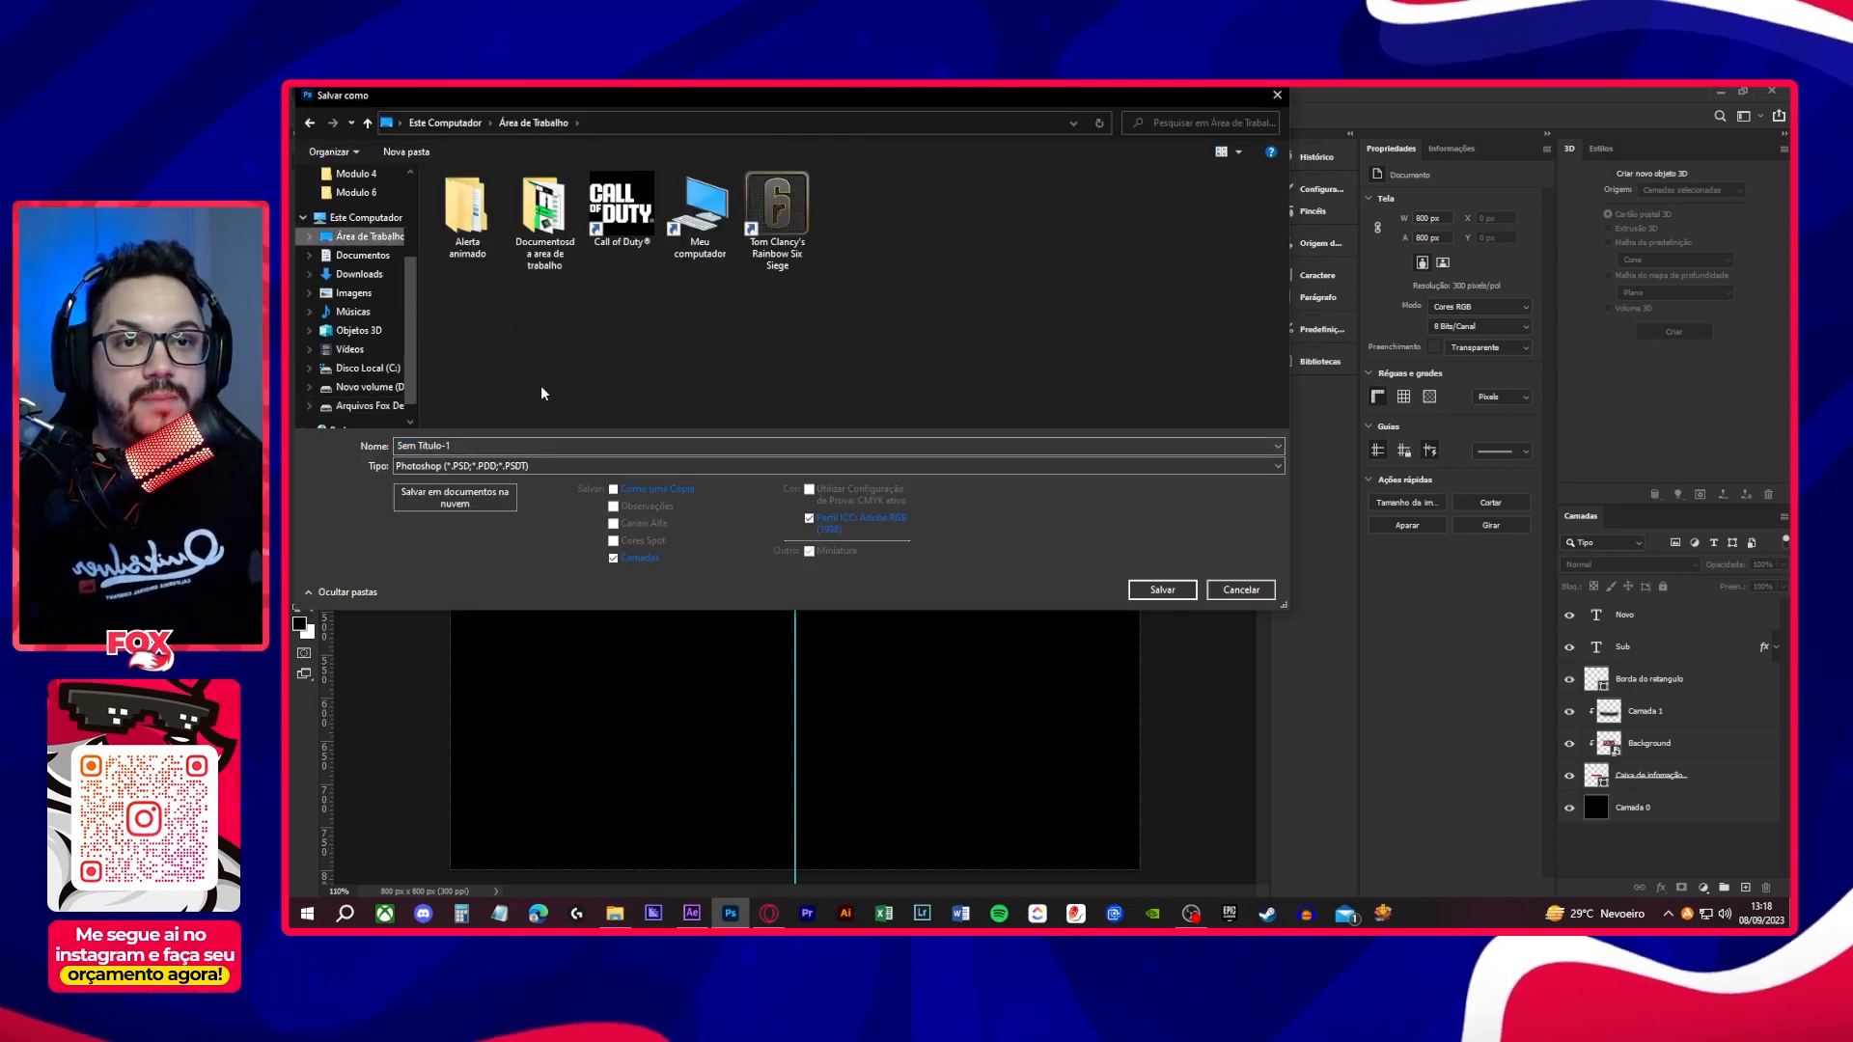
{"action": "double_click", "coordinate": [465, 208]}
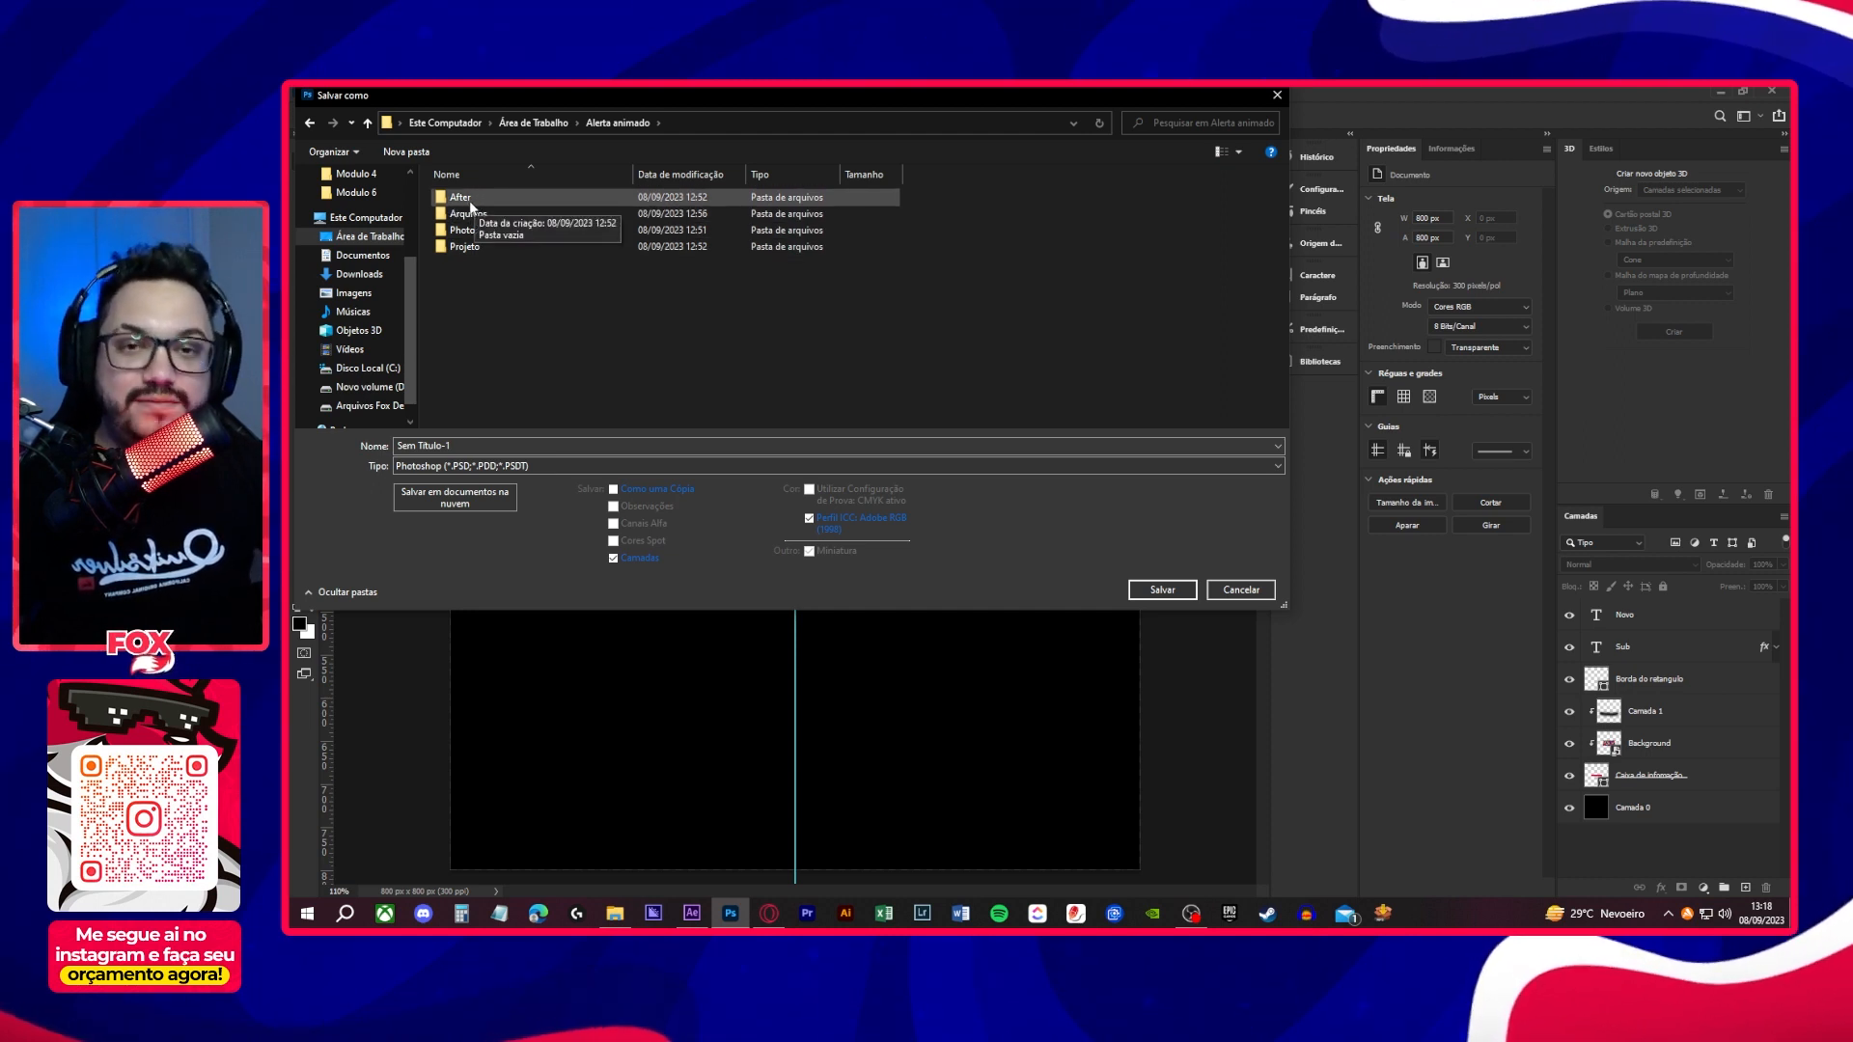
{"action": "left_click", "coordinate": [473, 215]}
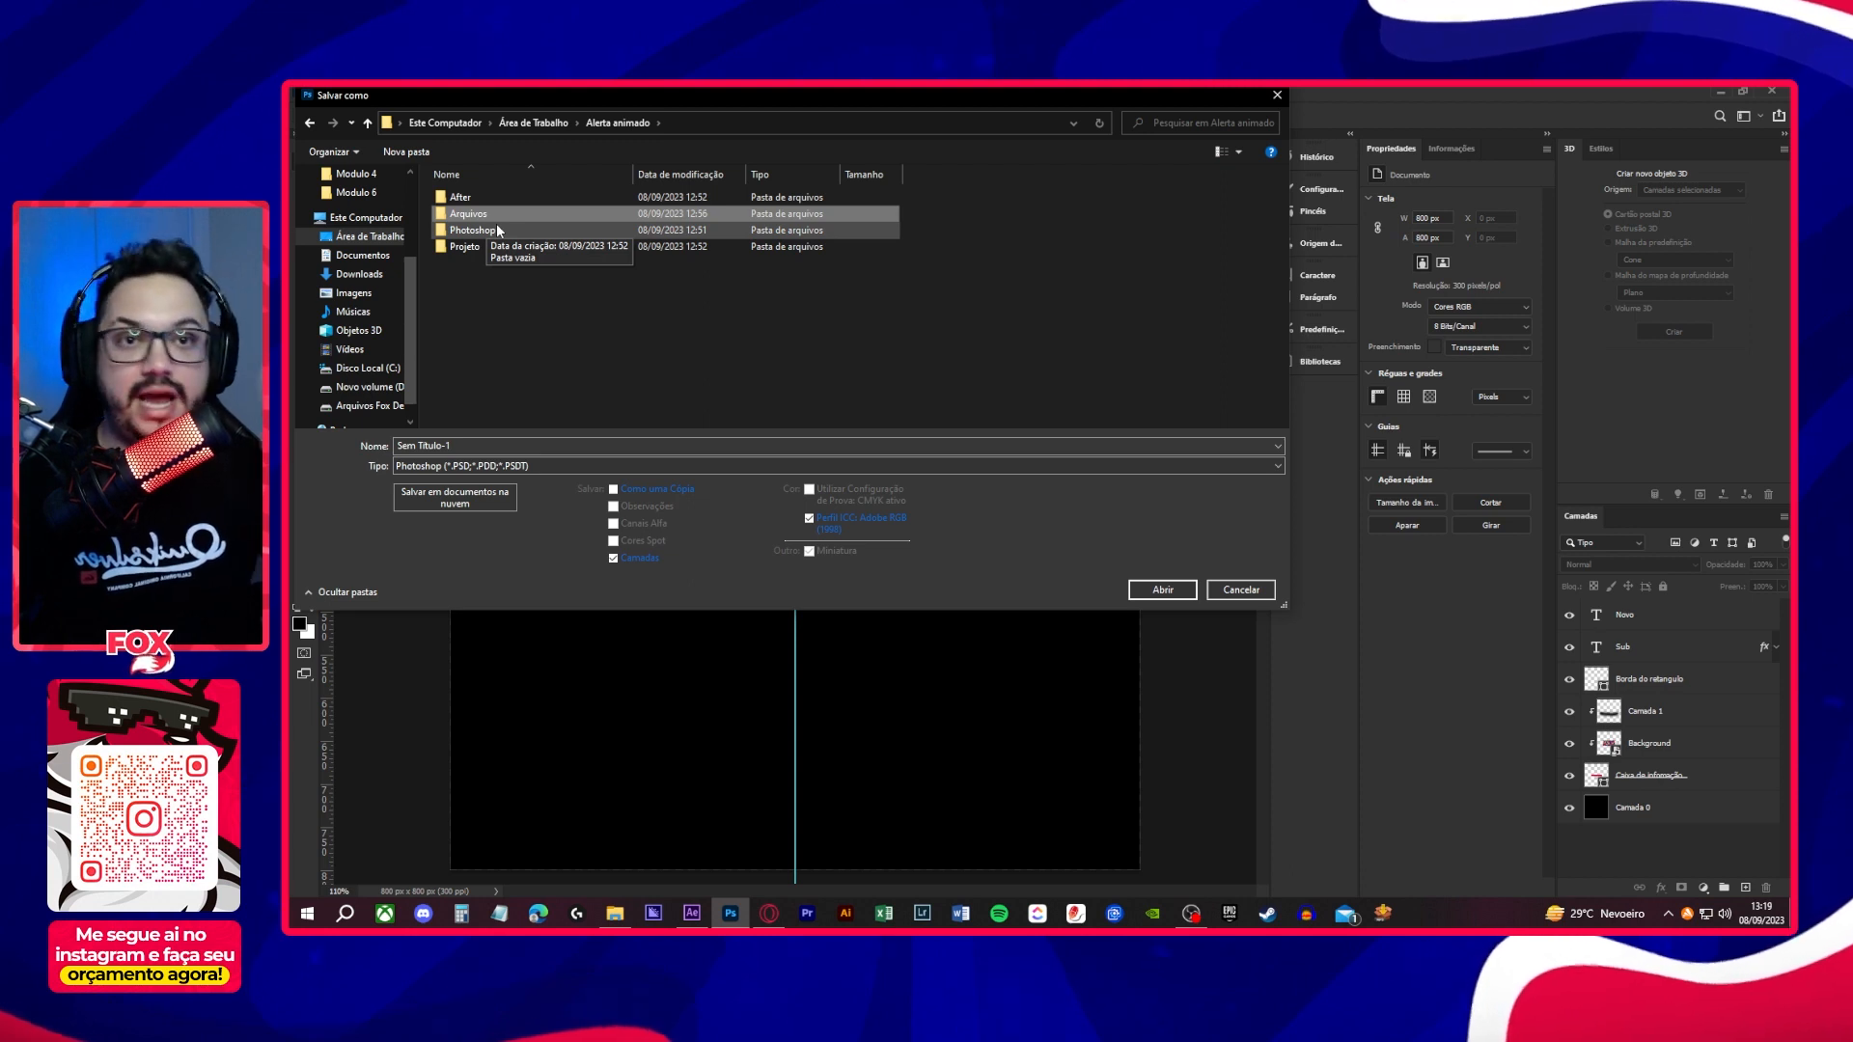
{"action": "left_click", "coordinate": [489, 234]}
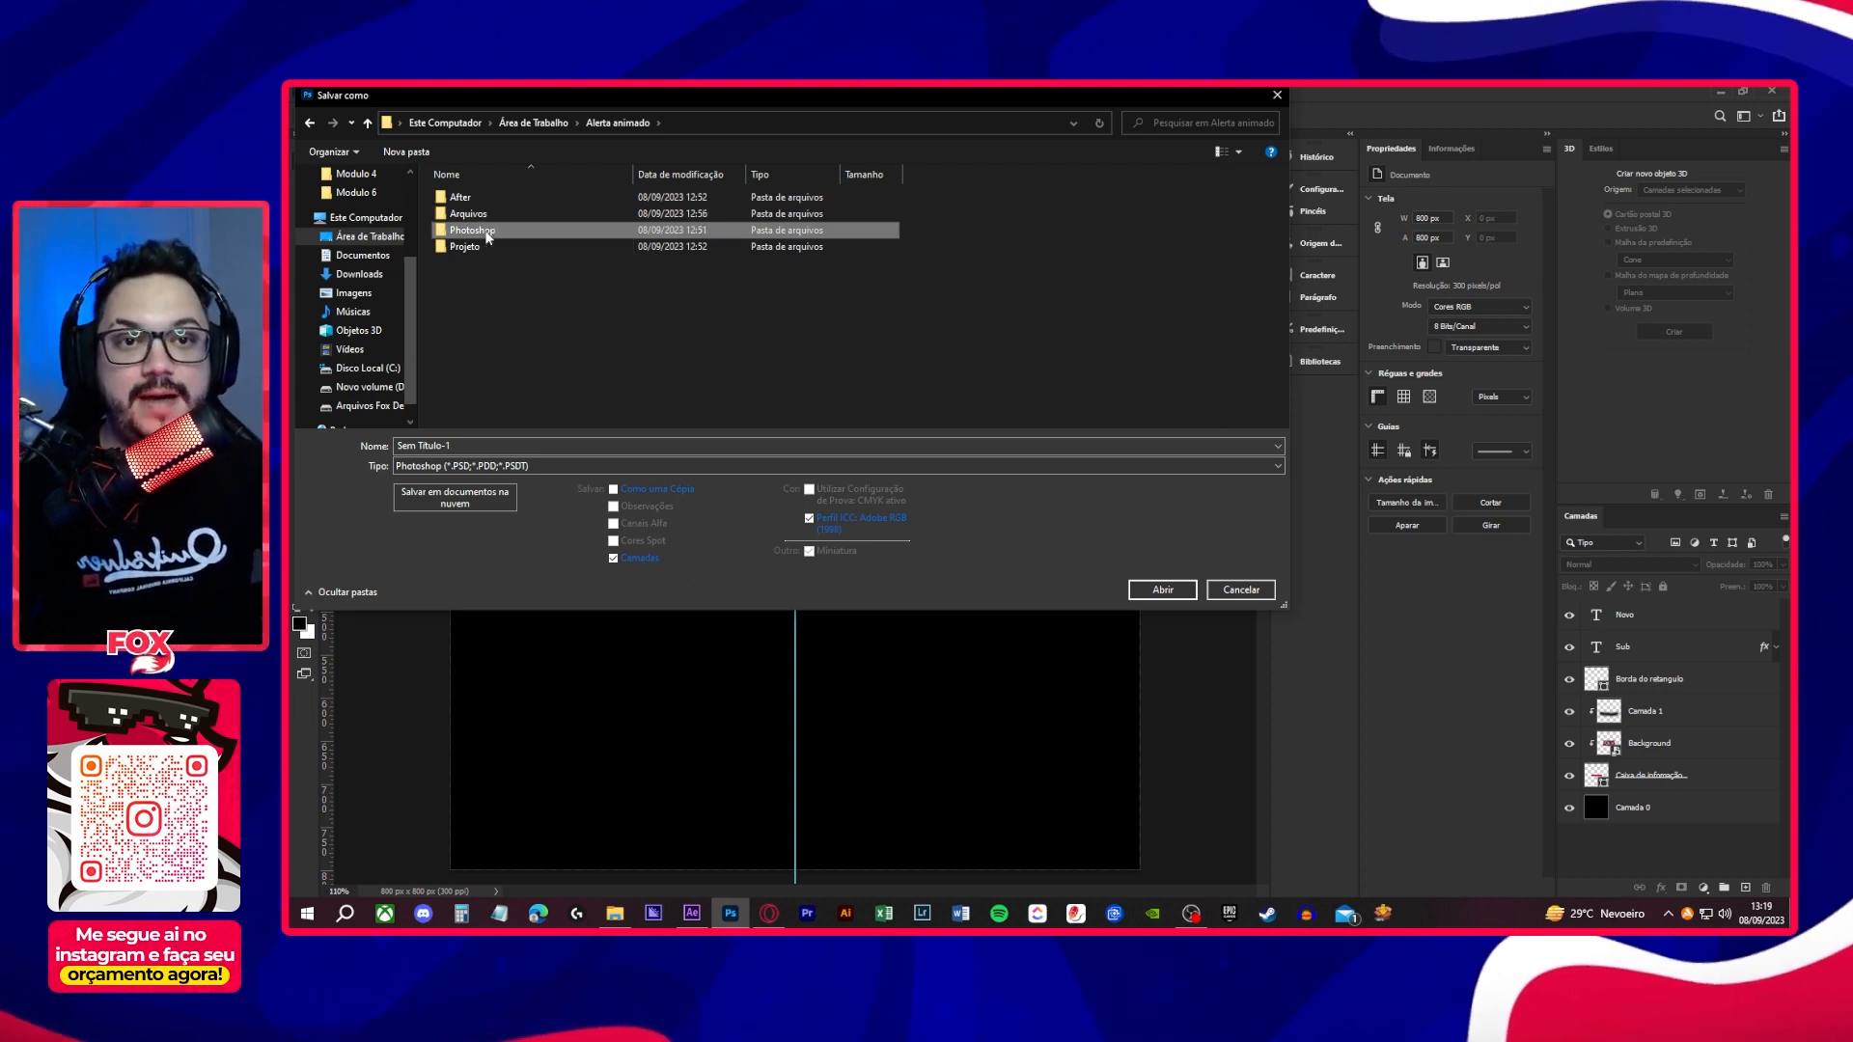
{"action": "left_click", "coordinate": [476, 248]}
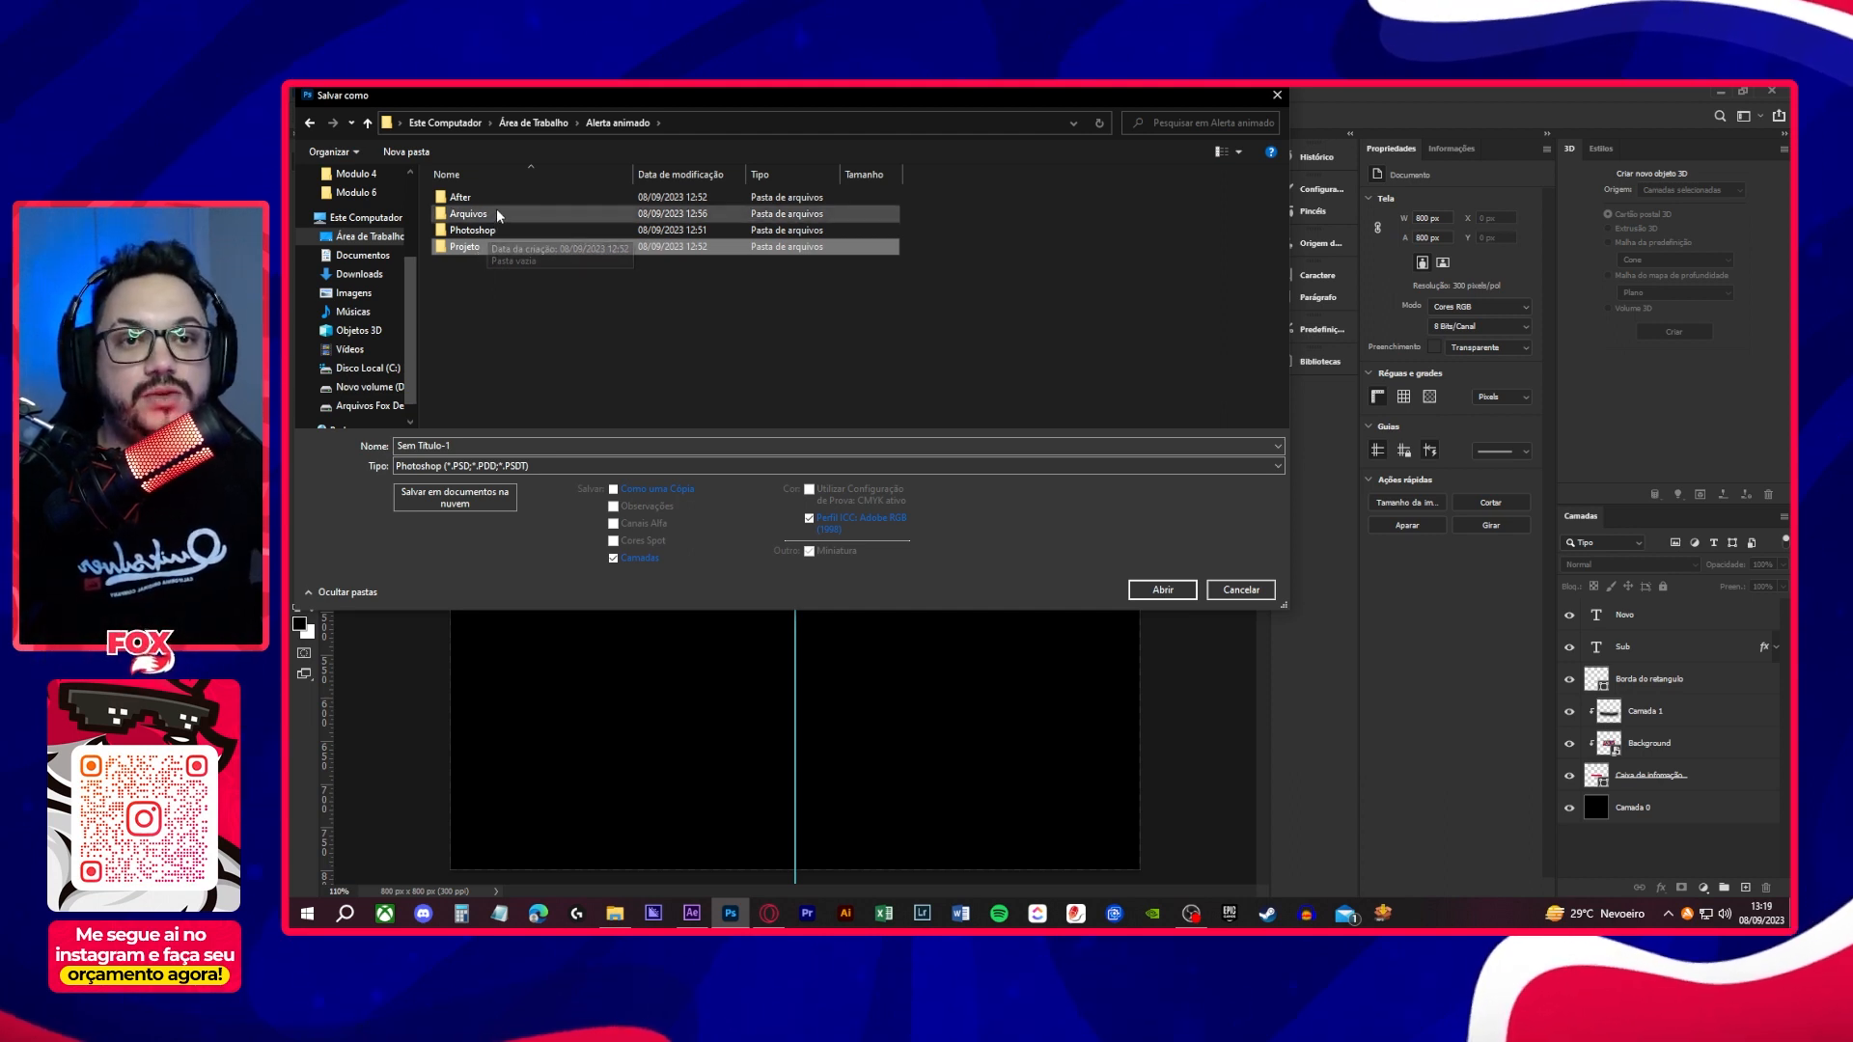
{"action": "double_click", "coordinate": [504, 228]}
{"action": "left_click", "coordinate": [497, 445]}
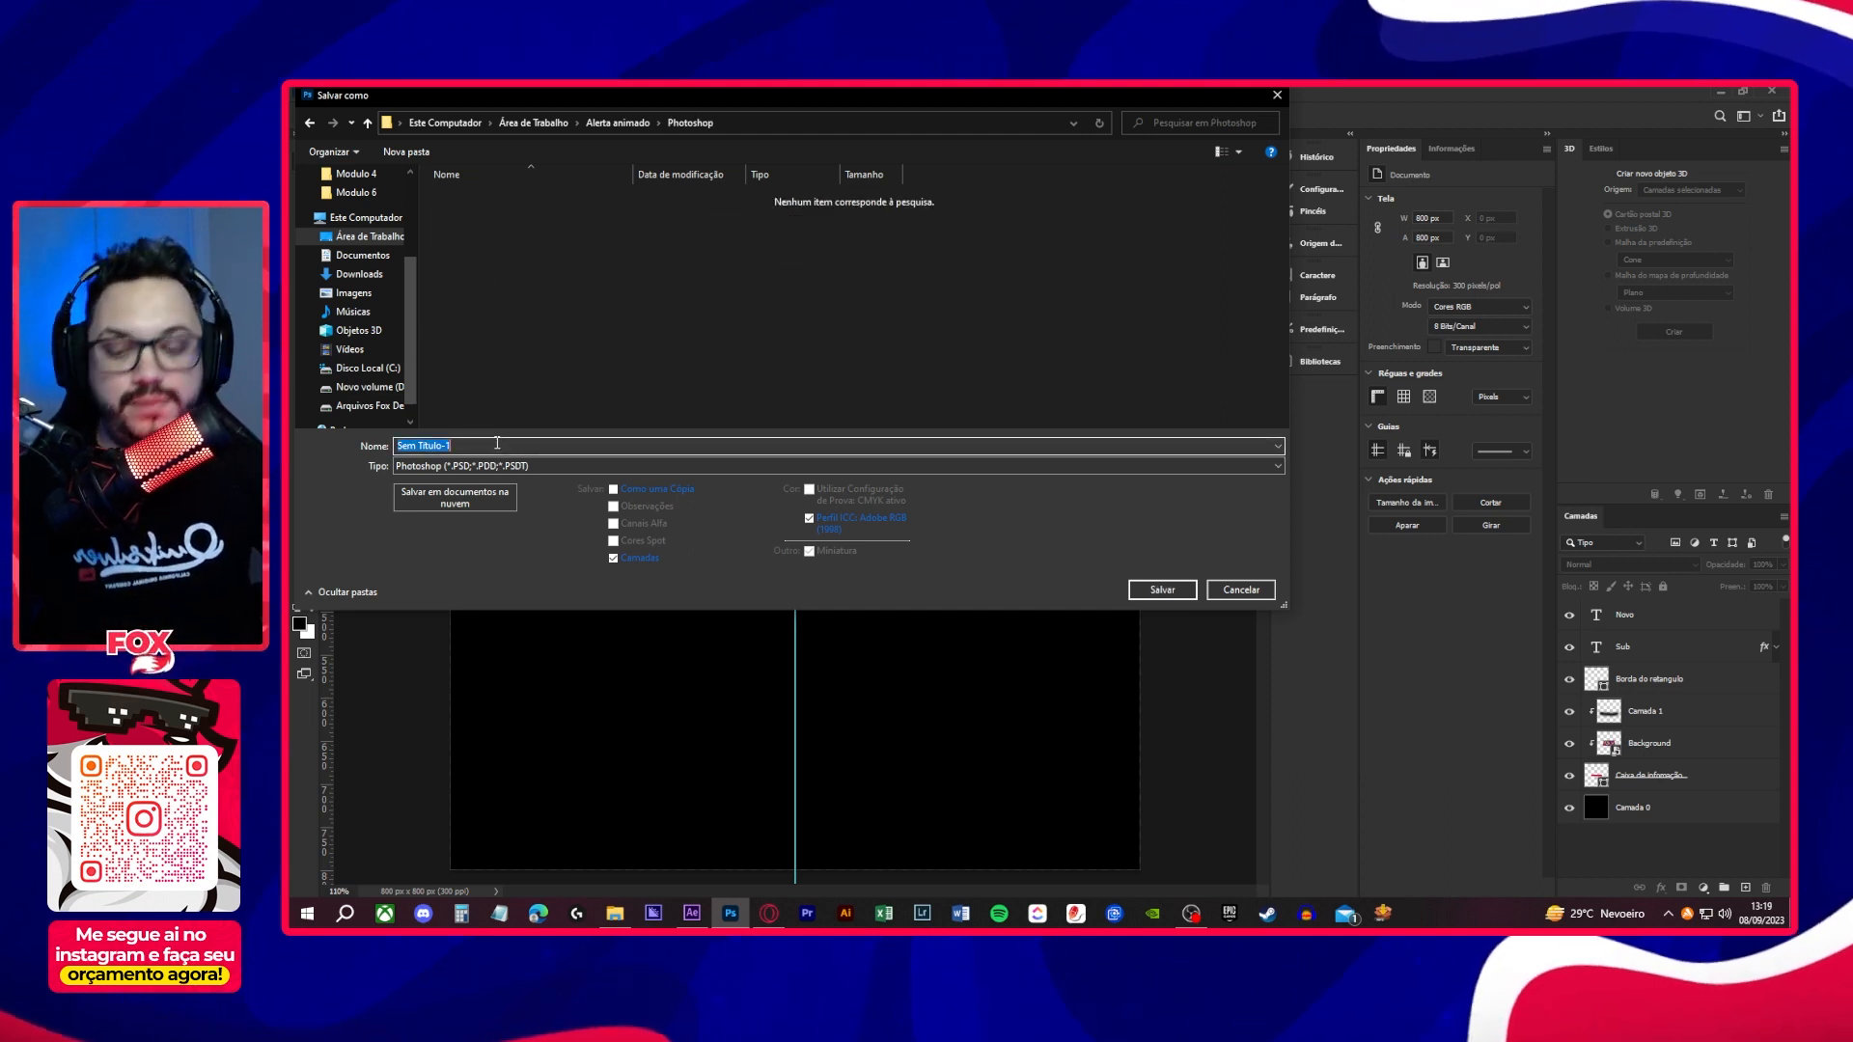
{"action": "type", "text": "Alerta "}
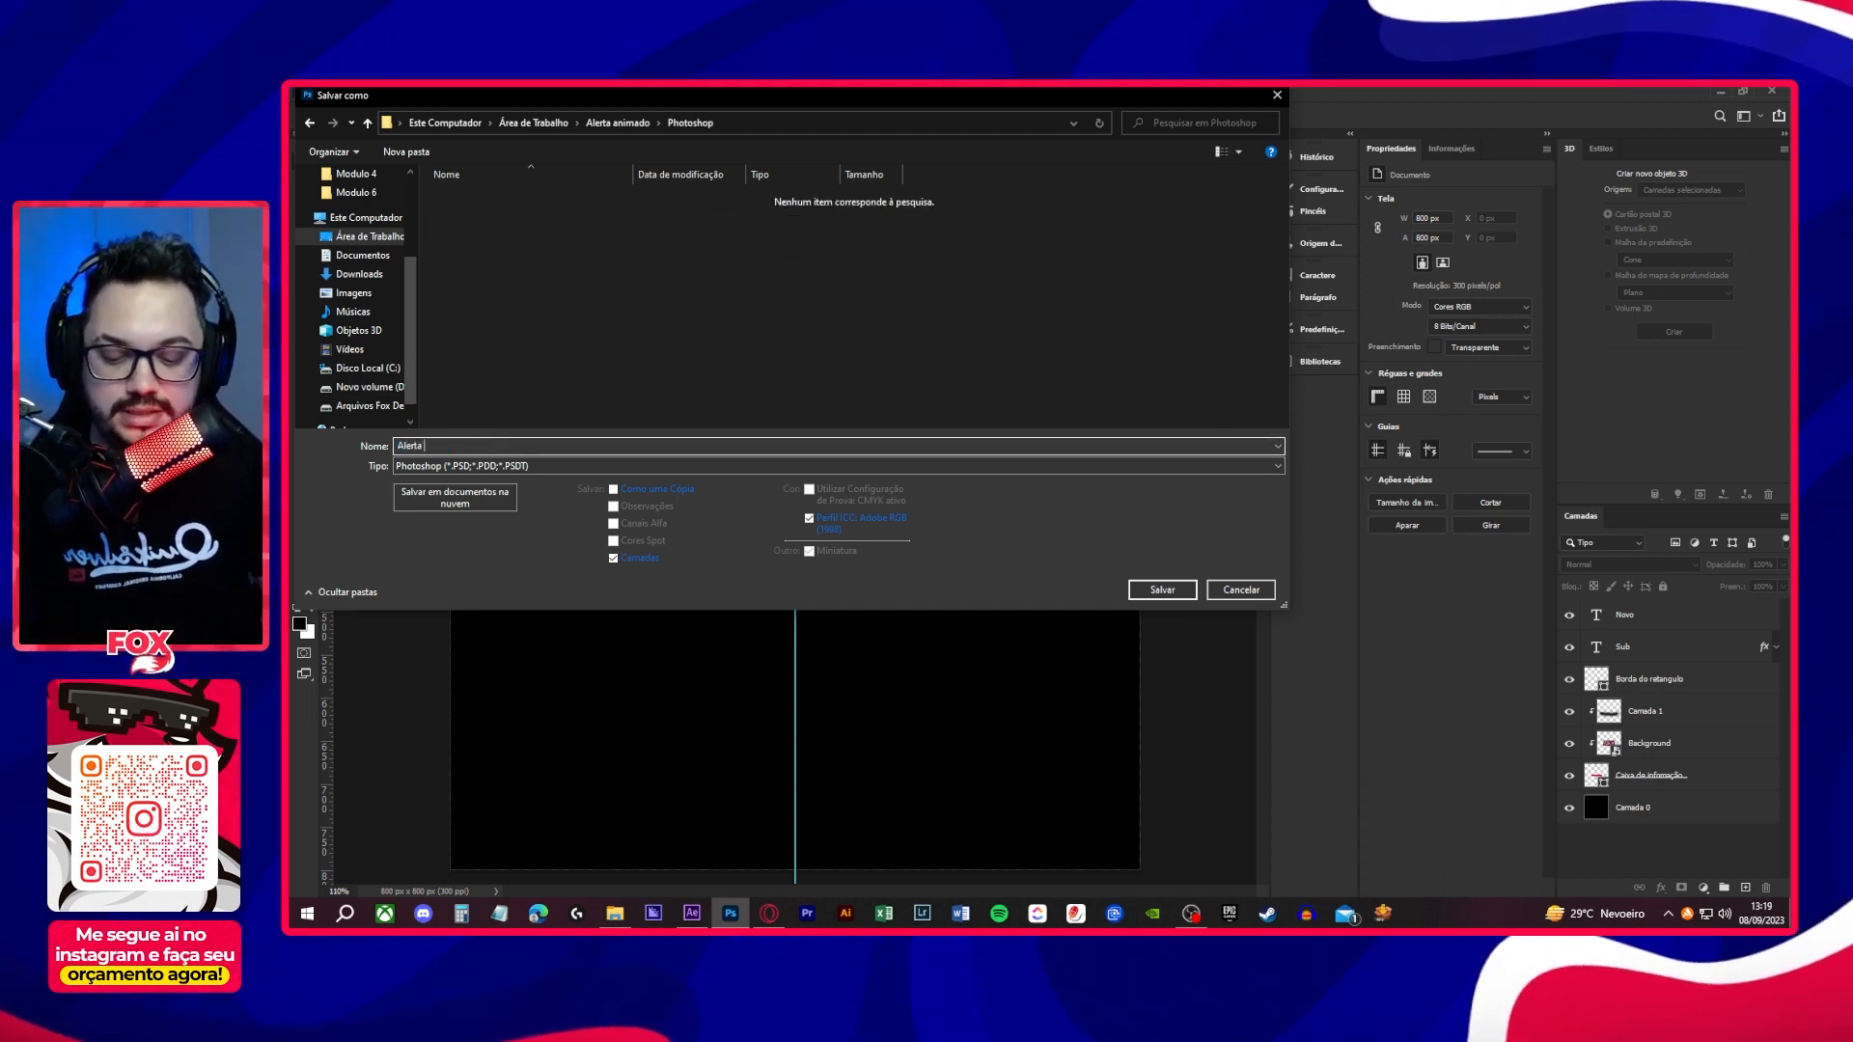
{"action": "type", "text": "de sub"}
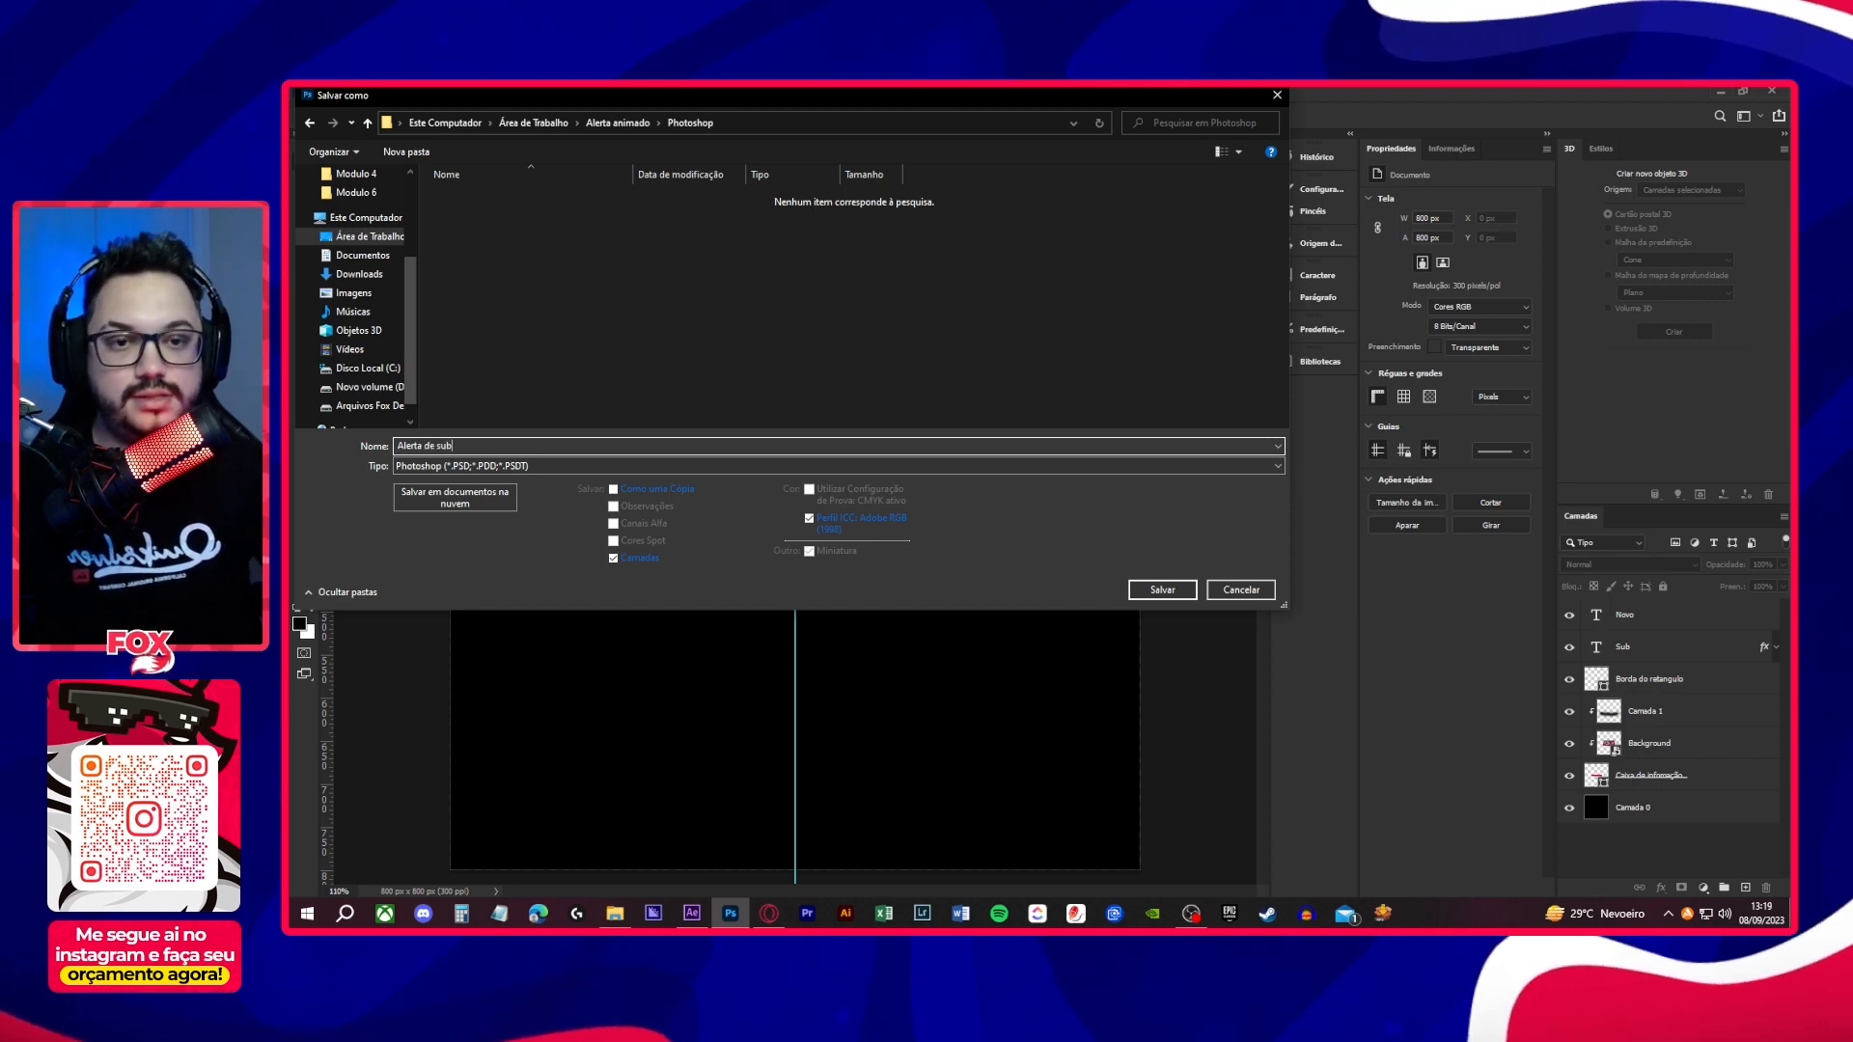
{"action": "key", "text": "Return"}
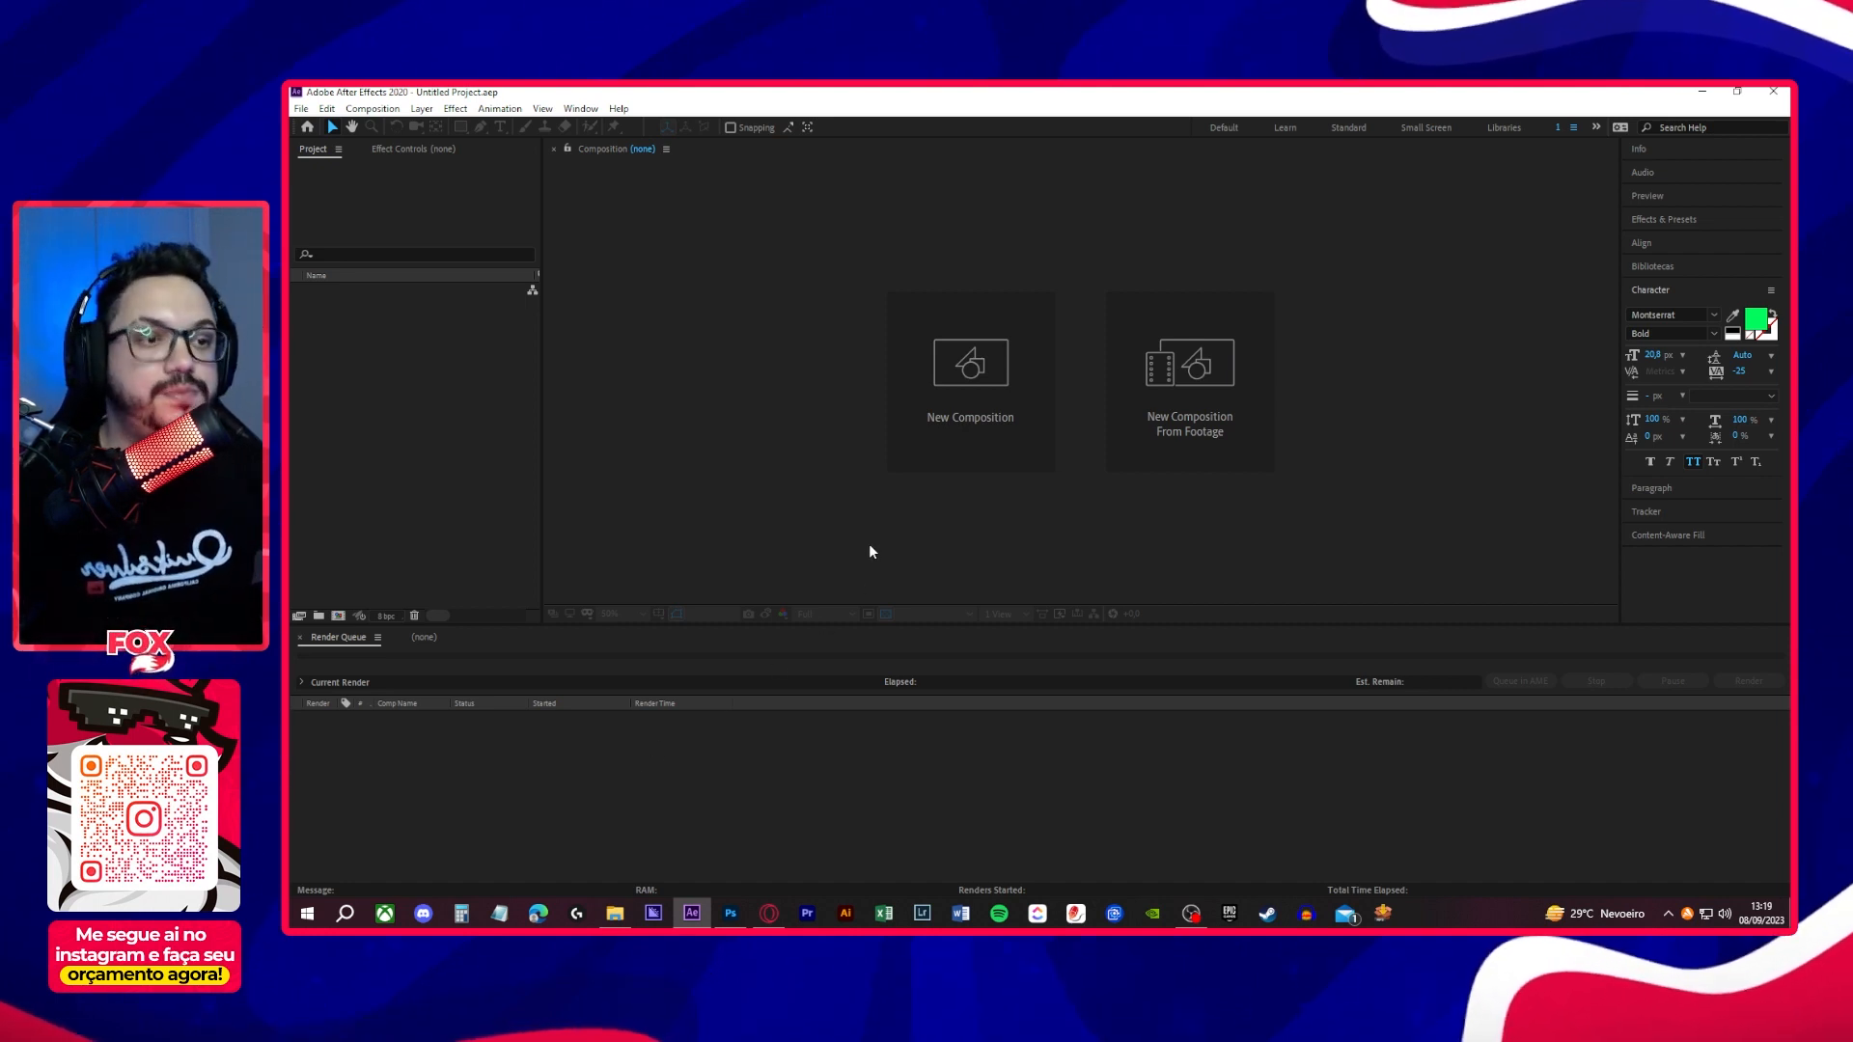
- Switch to After Effects, start a new composition and set its width and height to 800 px each
{"action": "left_click", "coordinate": [952, 403]}
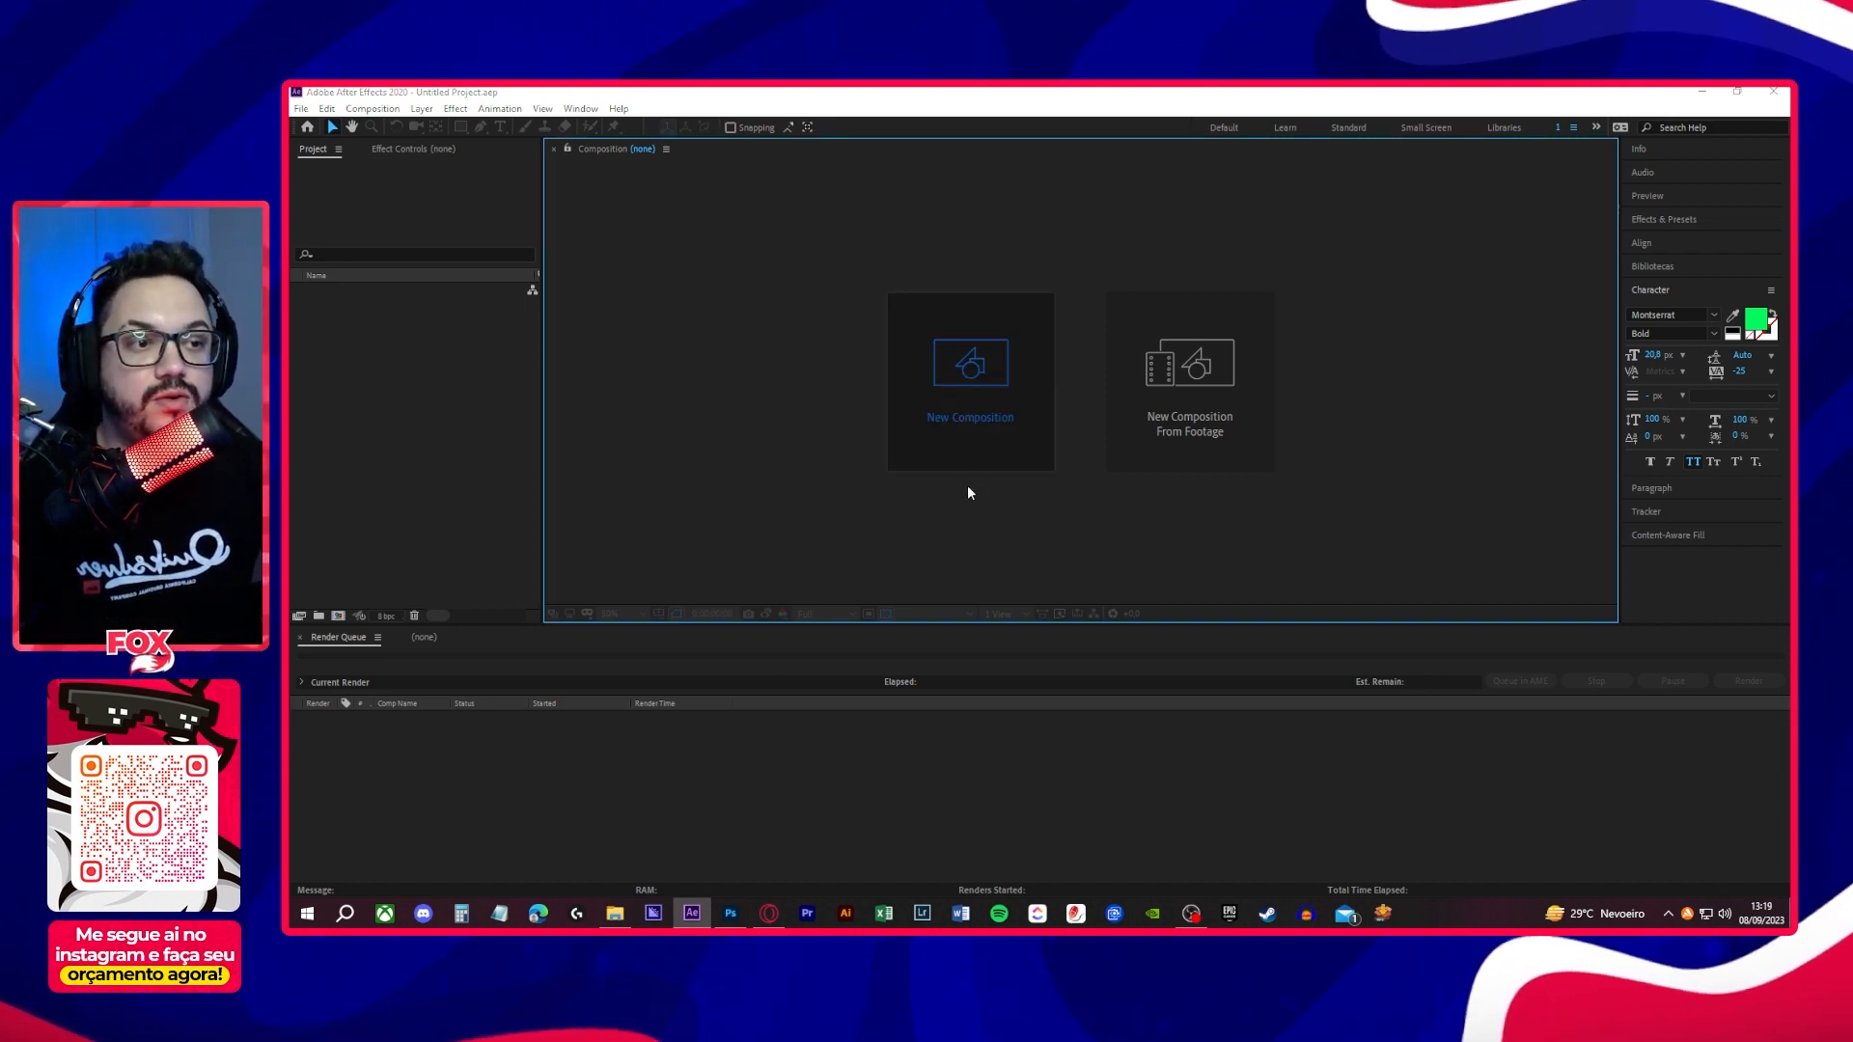
{"action": "left_click_drag", "start_coordinate": [981, 264], "coordinate": [1214, 261]}
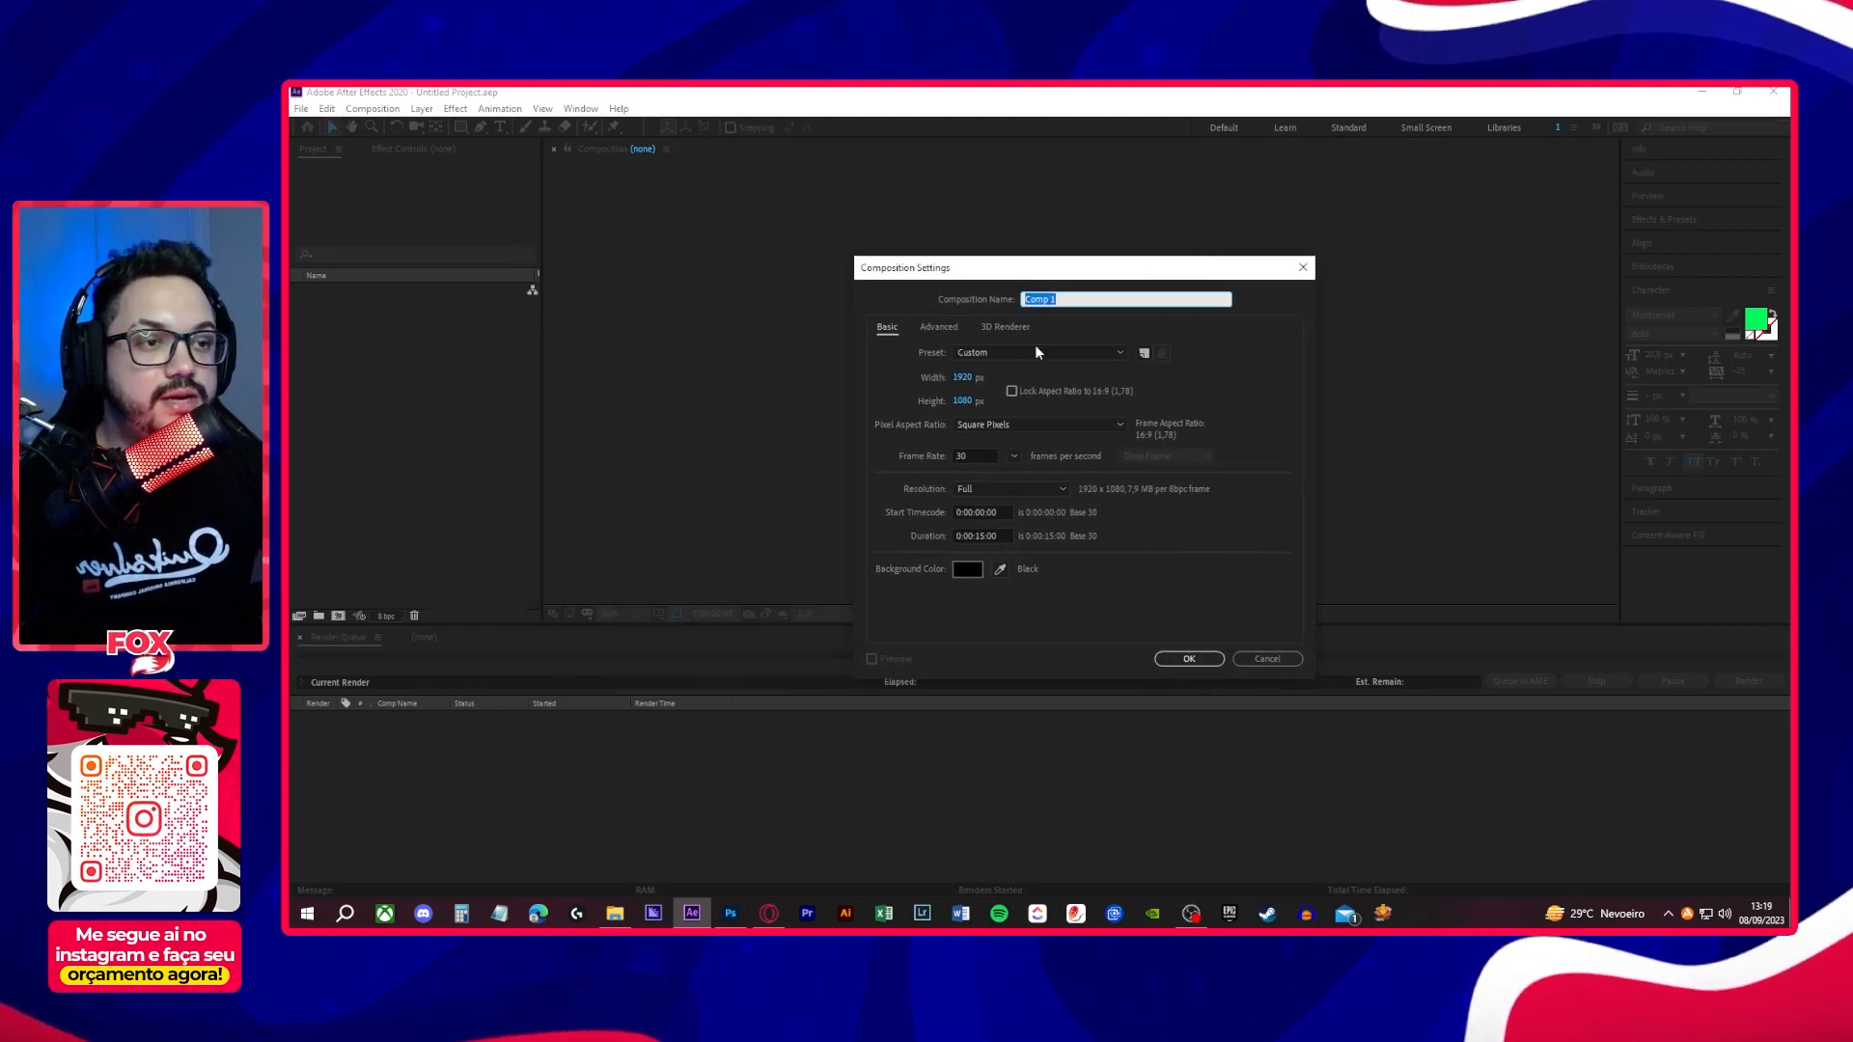
{"action": "left_click", "coordinate": [961, 377]}
{"action": "type", "text": "800"}
{"action": "key", "text": "Tab"}
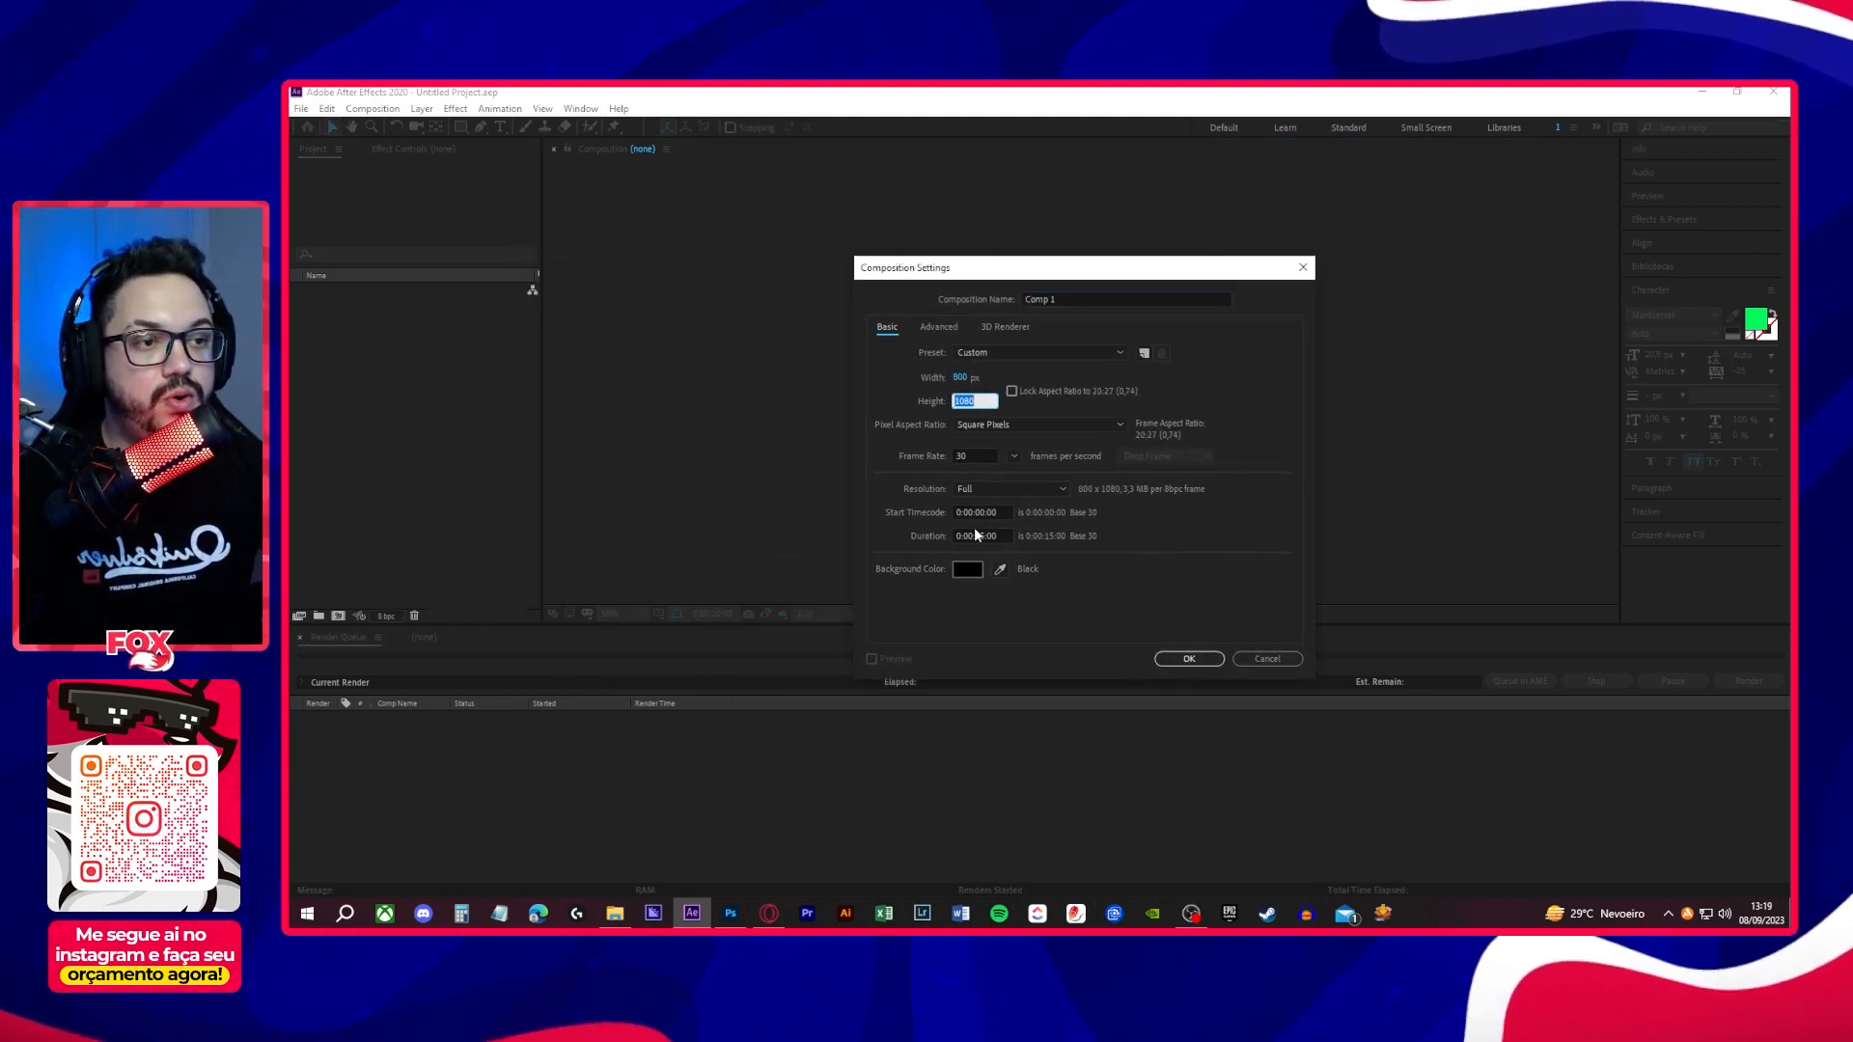
{"action": "type", "text": "800"}
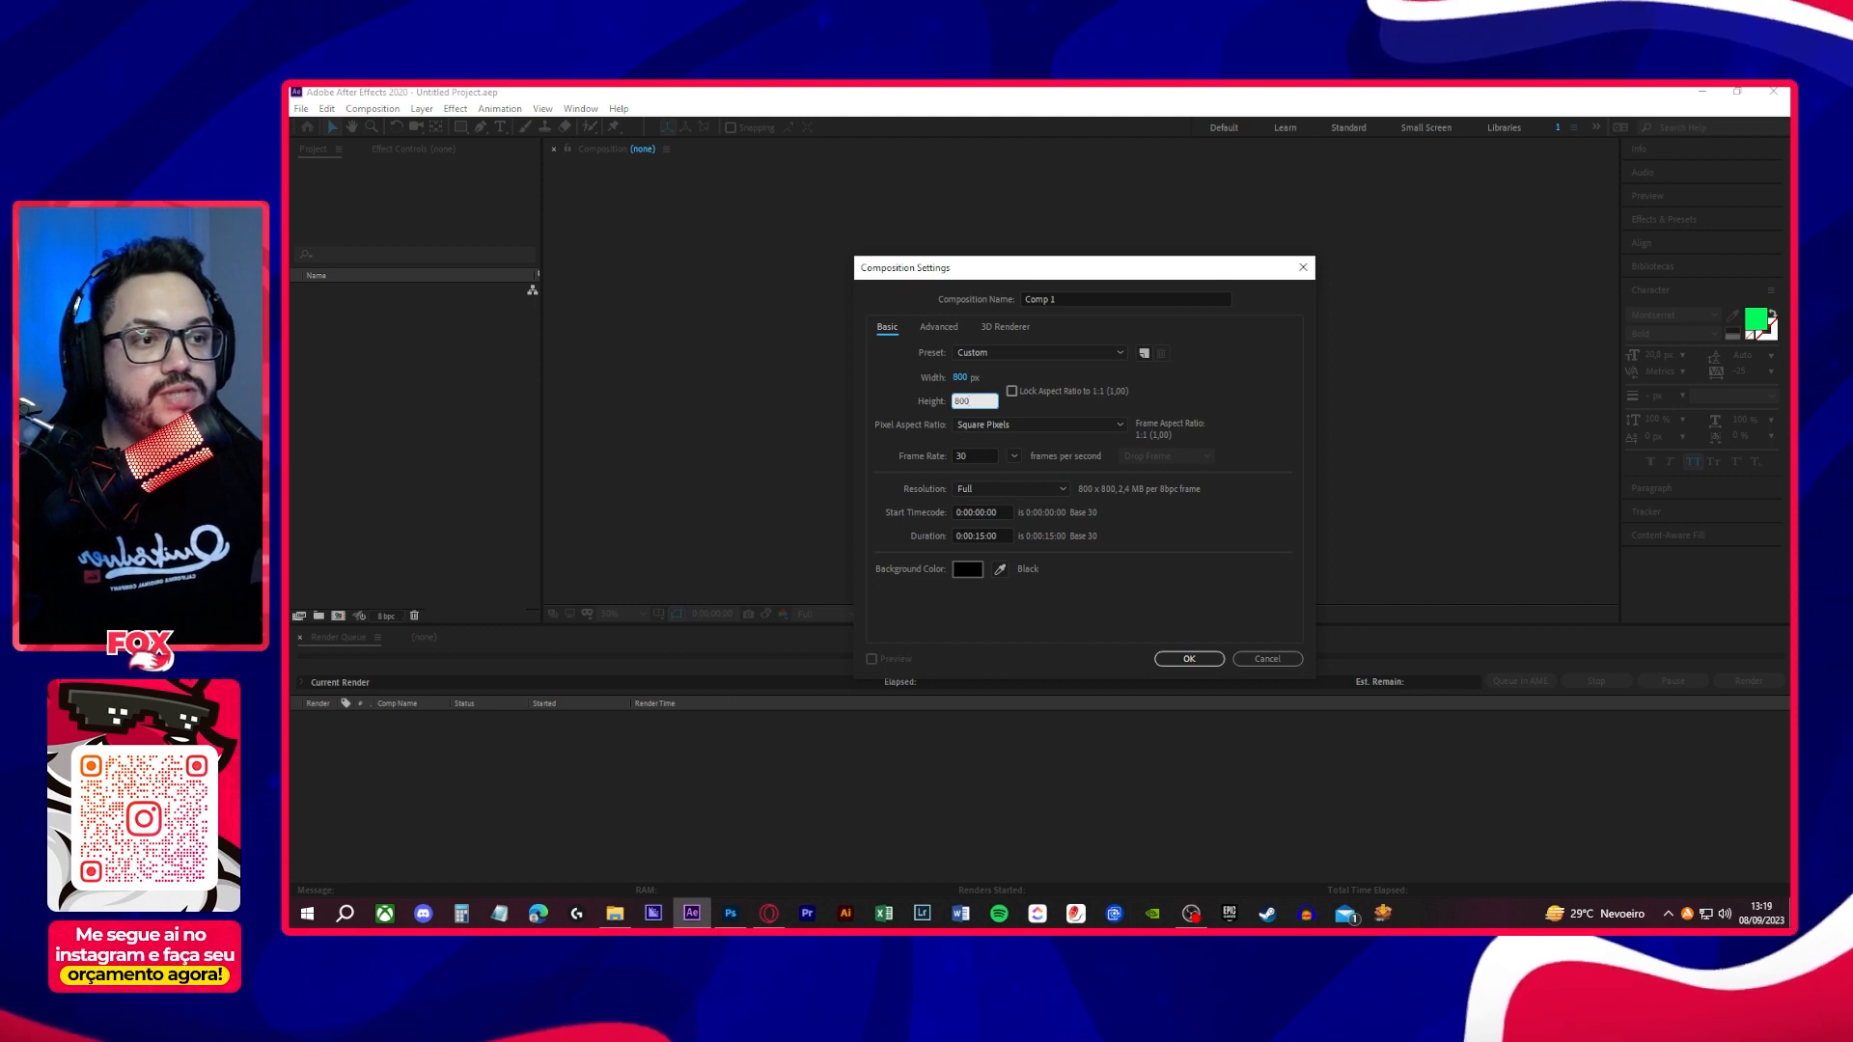
{"action": "key", "text": "Tab"}
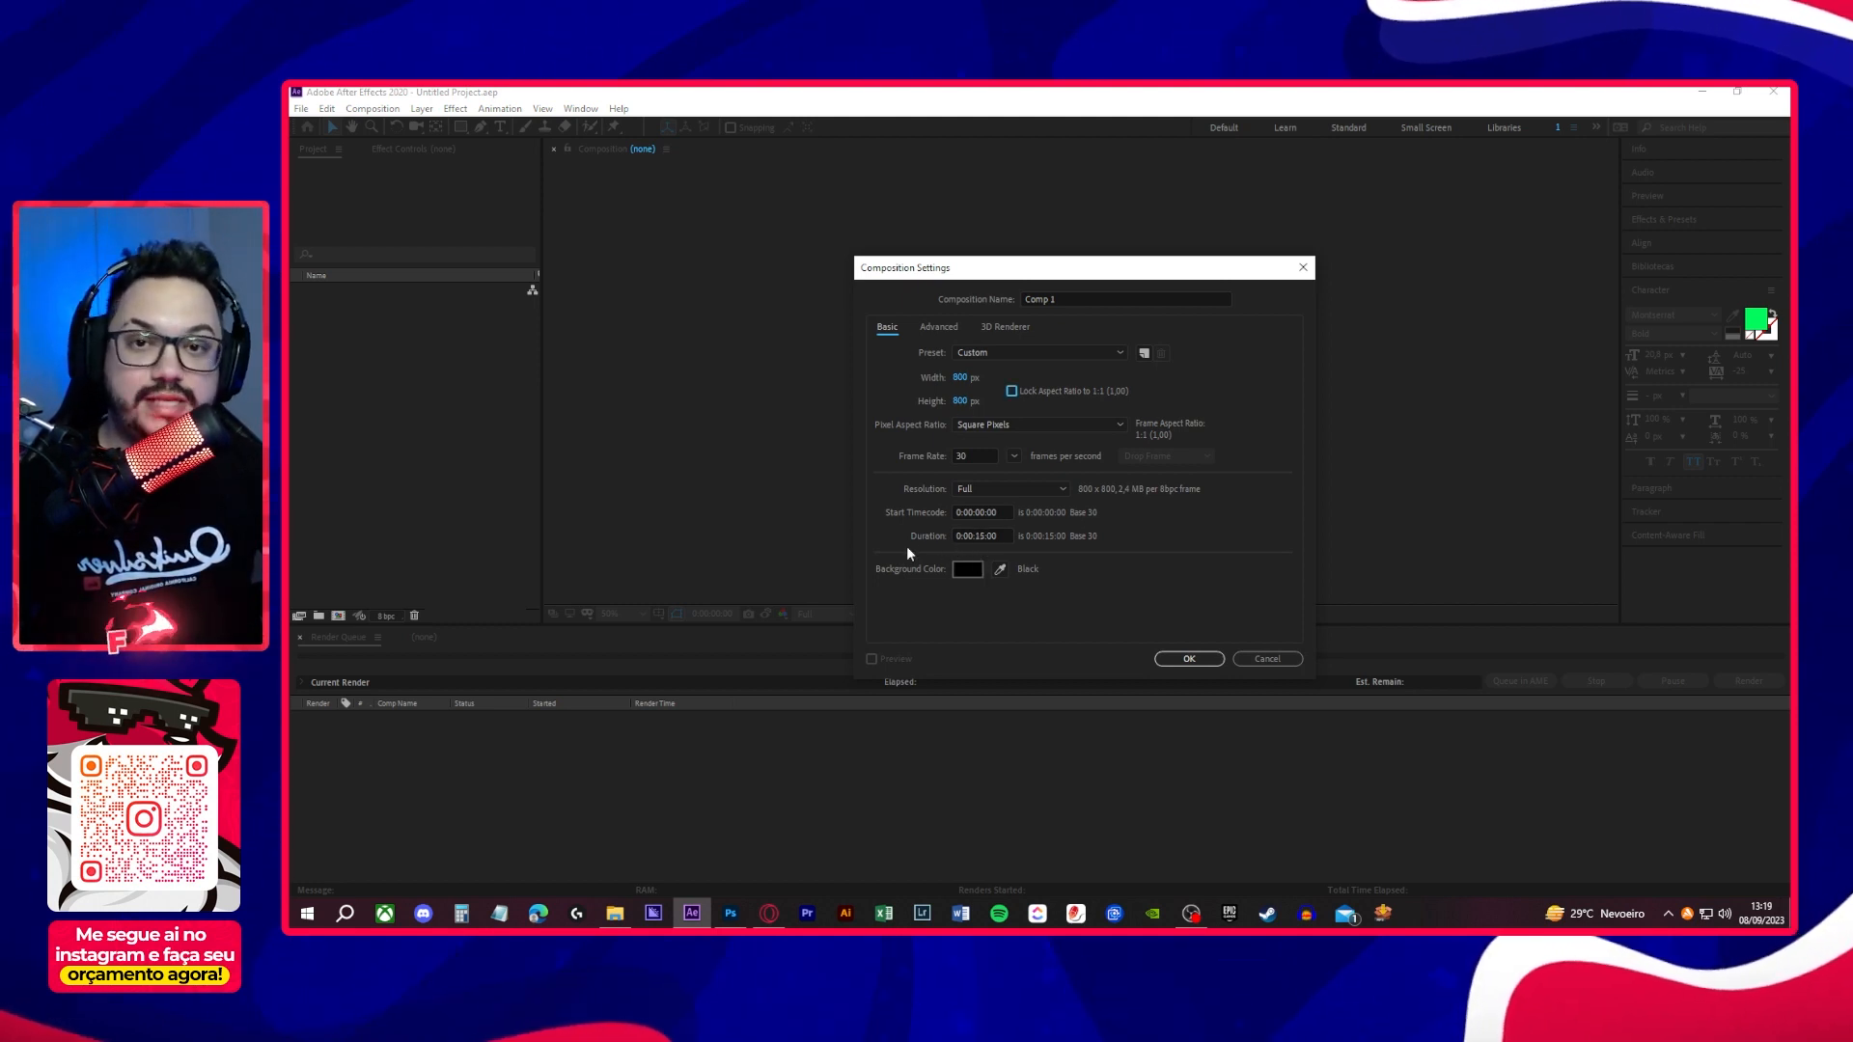
- Set the new composition's duration to 10 seconds (0:00:10:00) and create it
{"action": "left_click", "coordinate": [973, 537]}
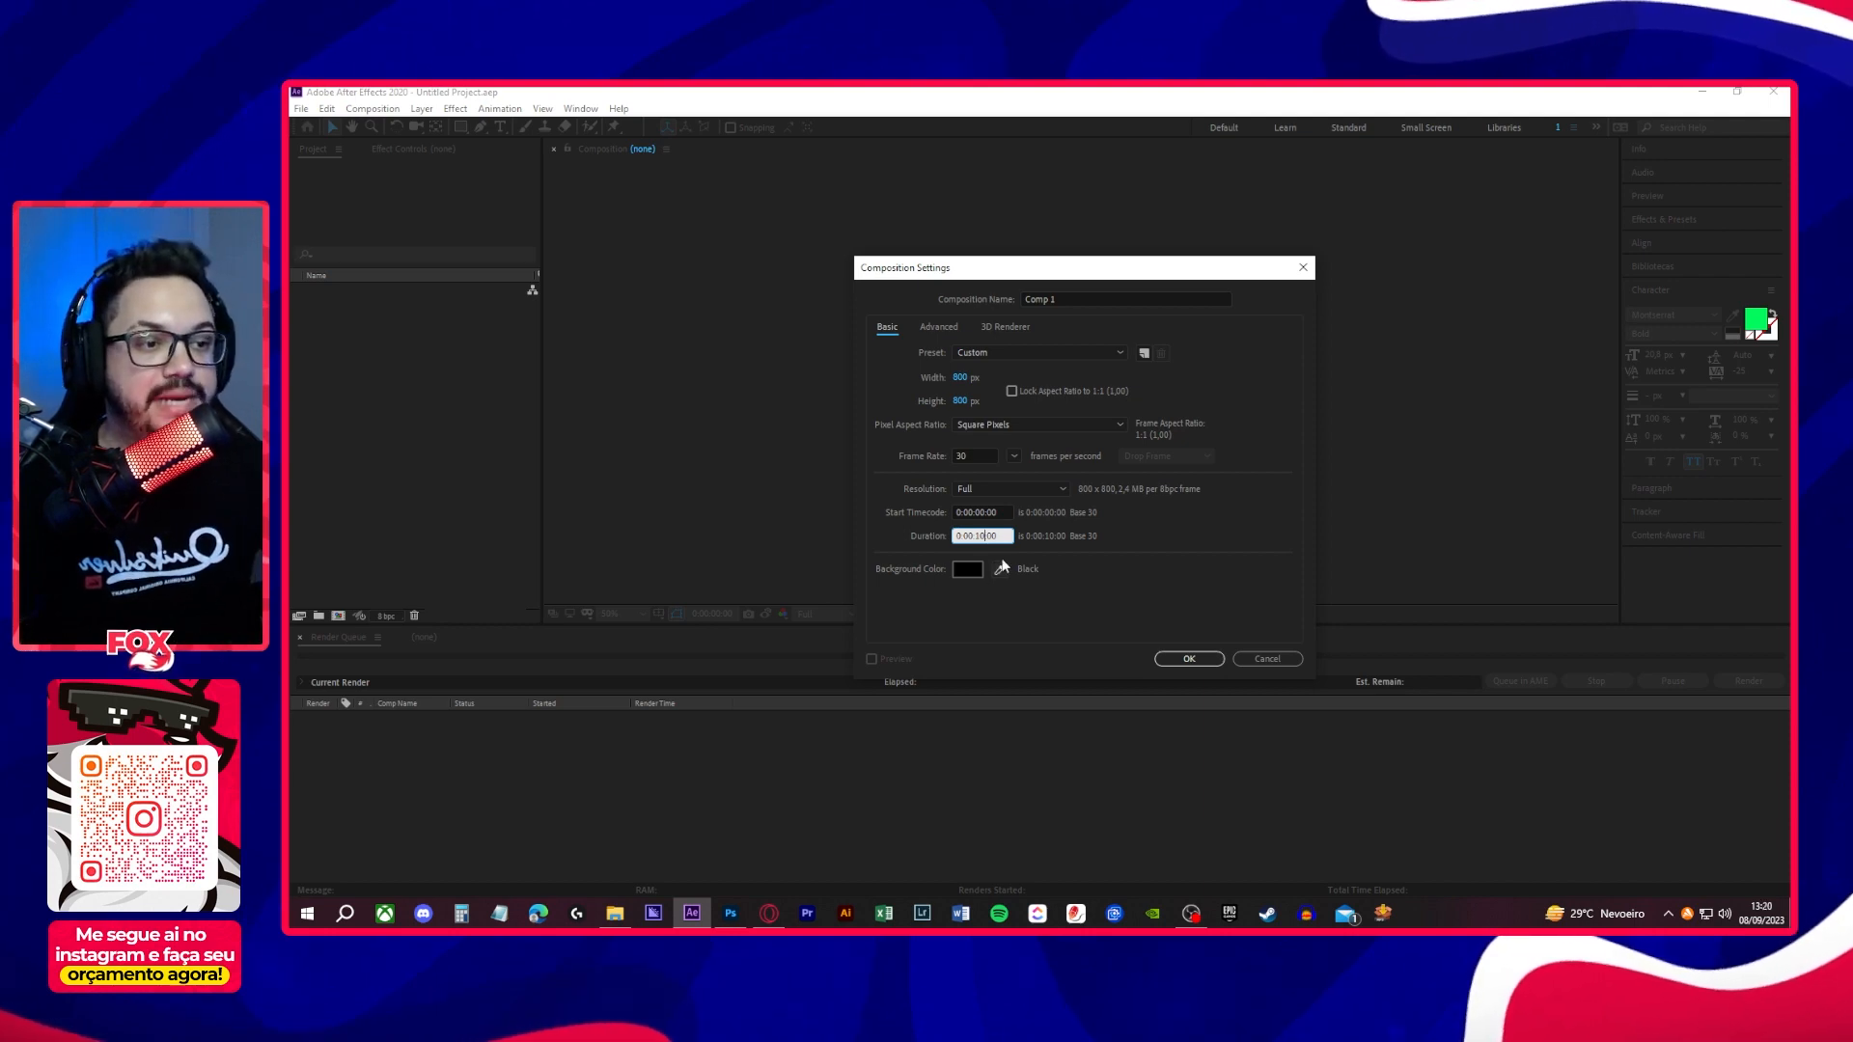
{"action": "left_click", "coordinate": [1164, 664]}
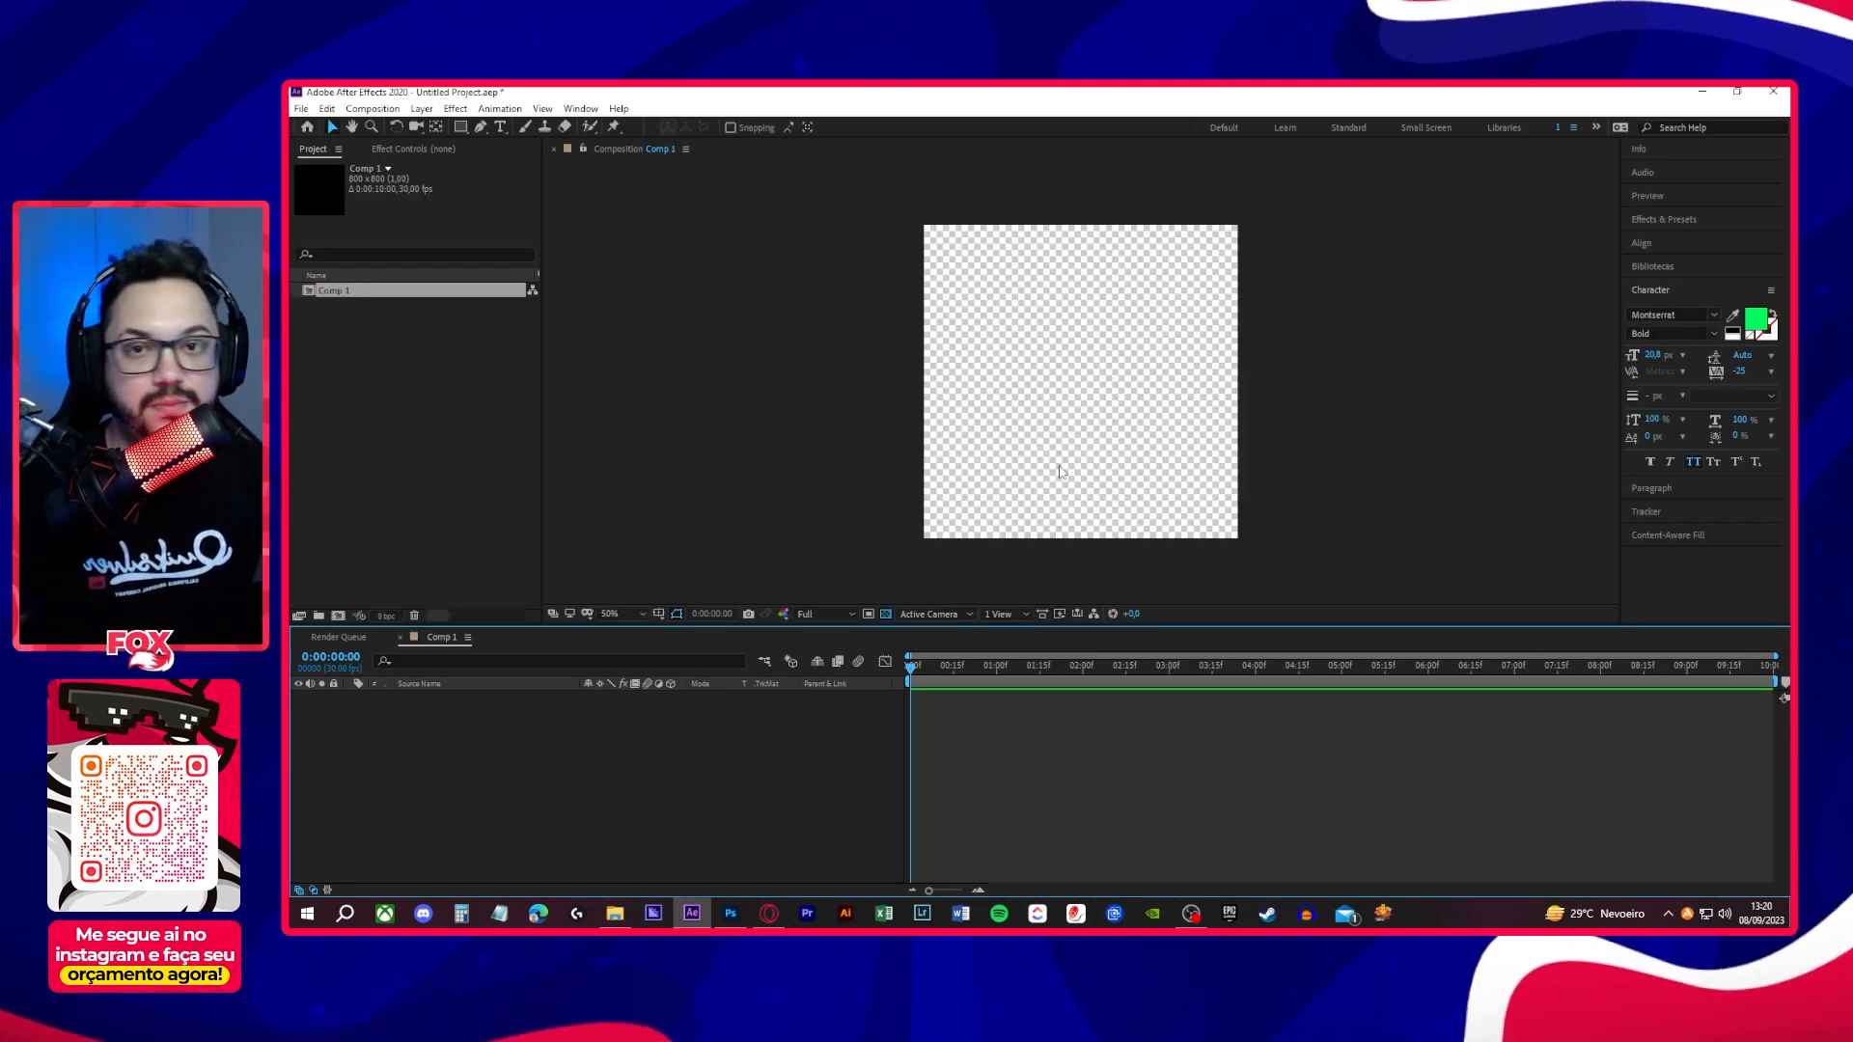
- Switch to File Explorer and open the Photoshop folder inside Alerta animado
{"action": "left_click", "coordinate": [615, 914]}
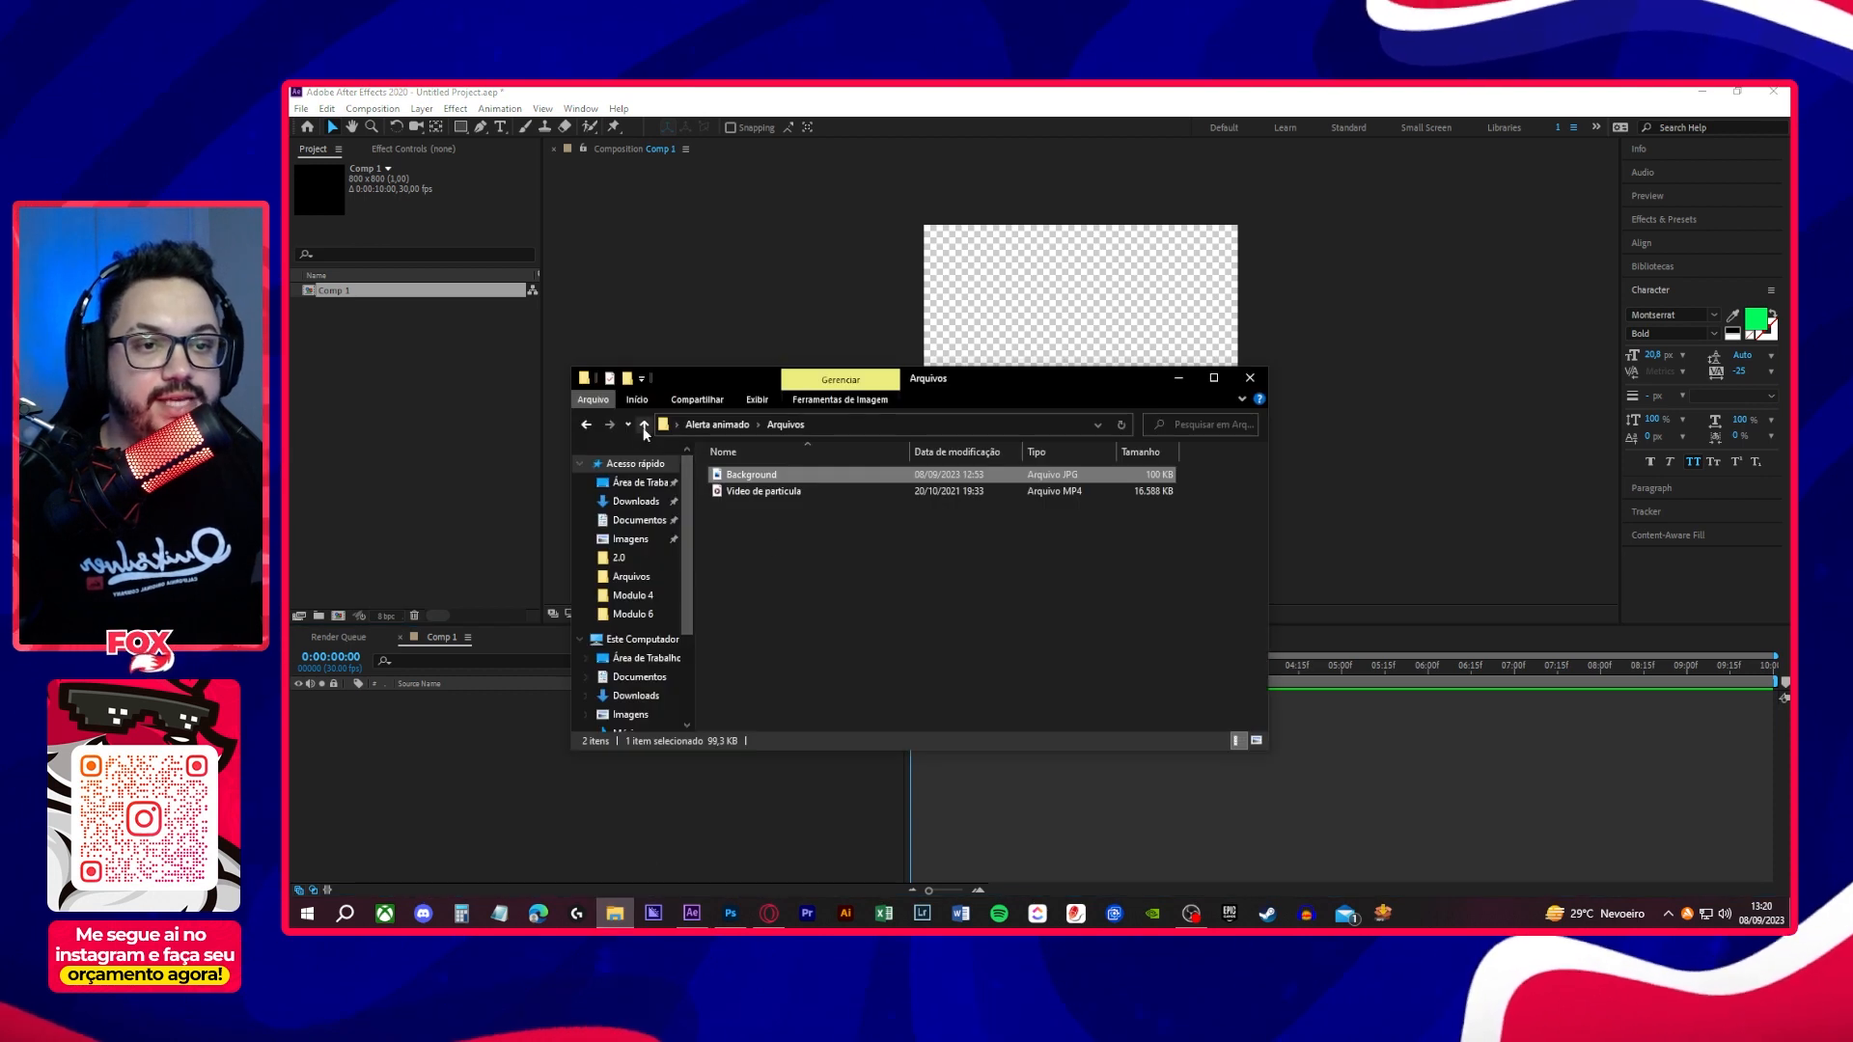
{"action": "left_click", "coordinate": [644, 425]}
{"action": "left_click", "coordinate": [758, 509]}
{"action": "double_click", "coordinate": [759, 509]}
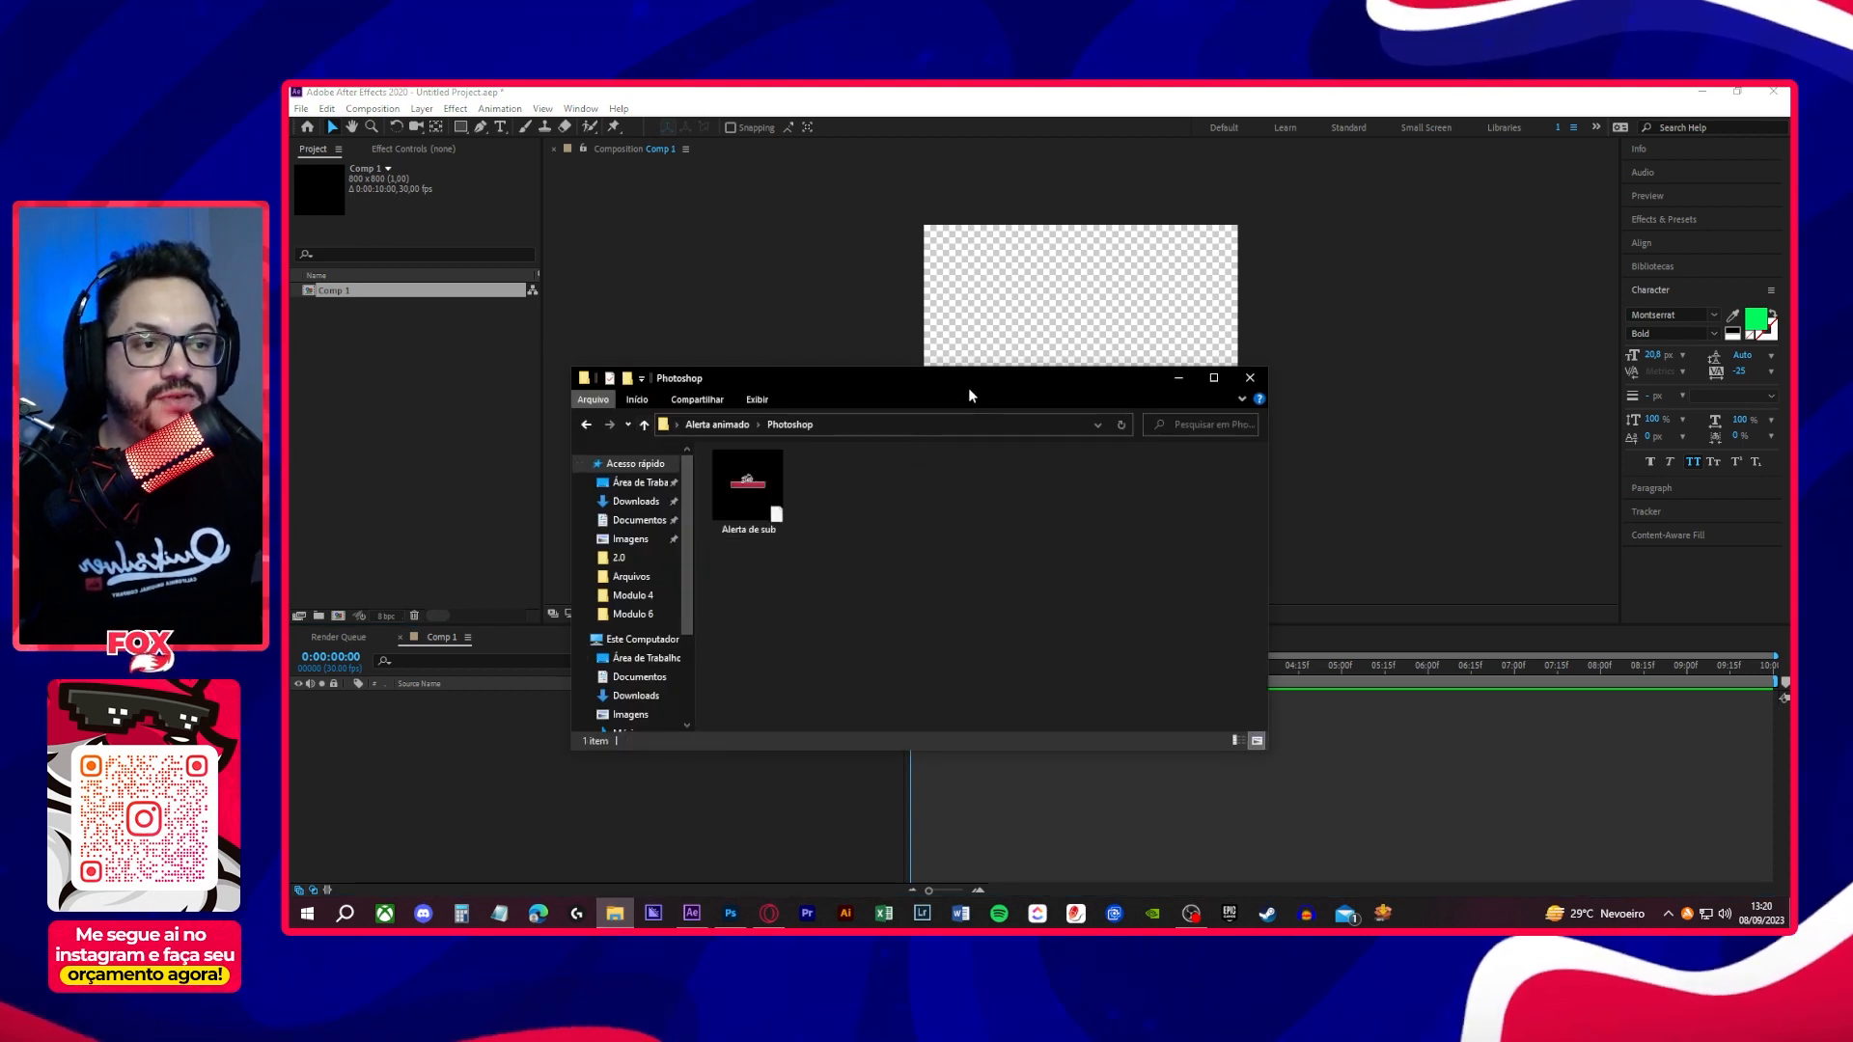
- Import the Alerta de sub file into the After Effects project as Composition - Retain Layer Sizes
{"action": "left_click_drag", "start_coordinate": [969, 386], "coordinate": [1285, 364]}
{"action": "left_click", "coordinate": [1074, 466]}
{"action": "left_click_drag", "start_coordinate": [1078, 471], "coordinate": [594, 800]}
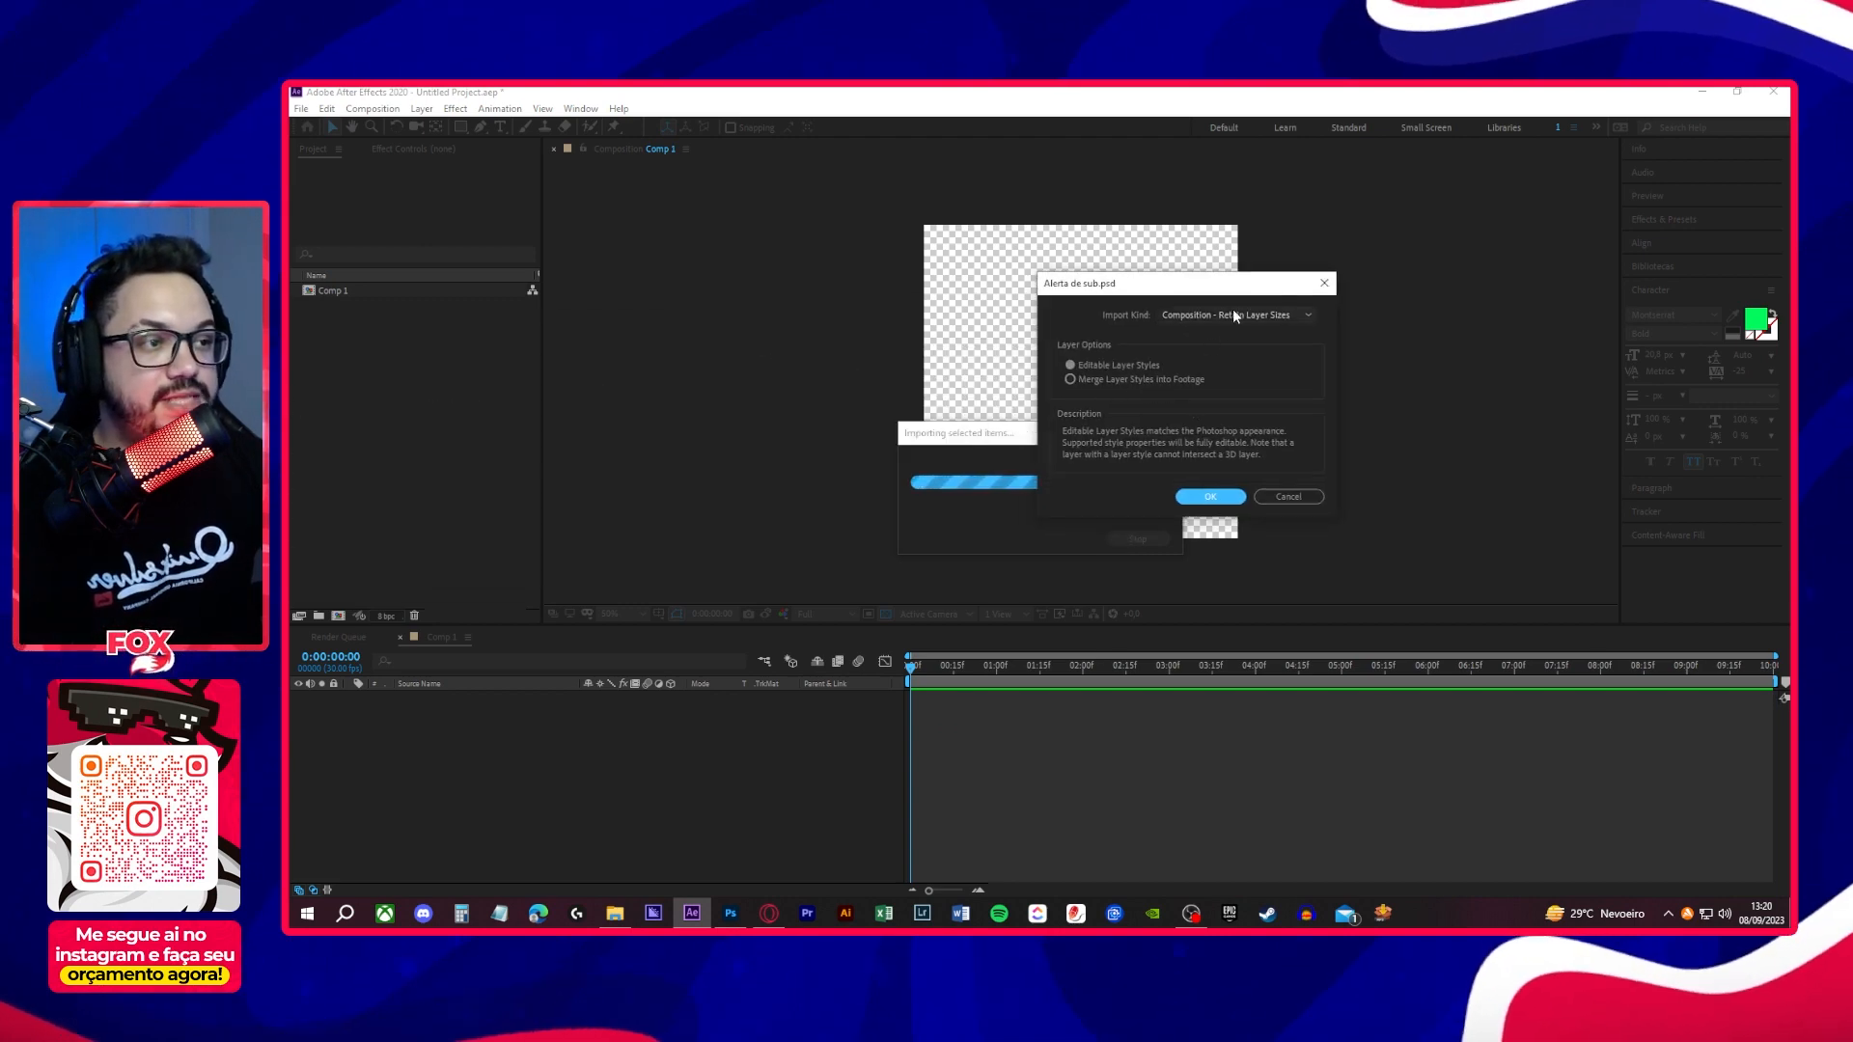
{"action": "left_click", "coordinate": [1235, 316]}
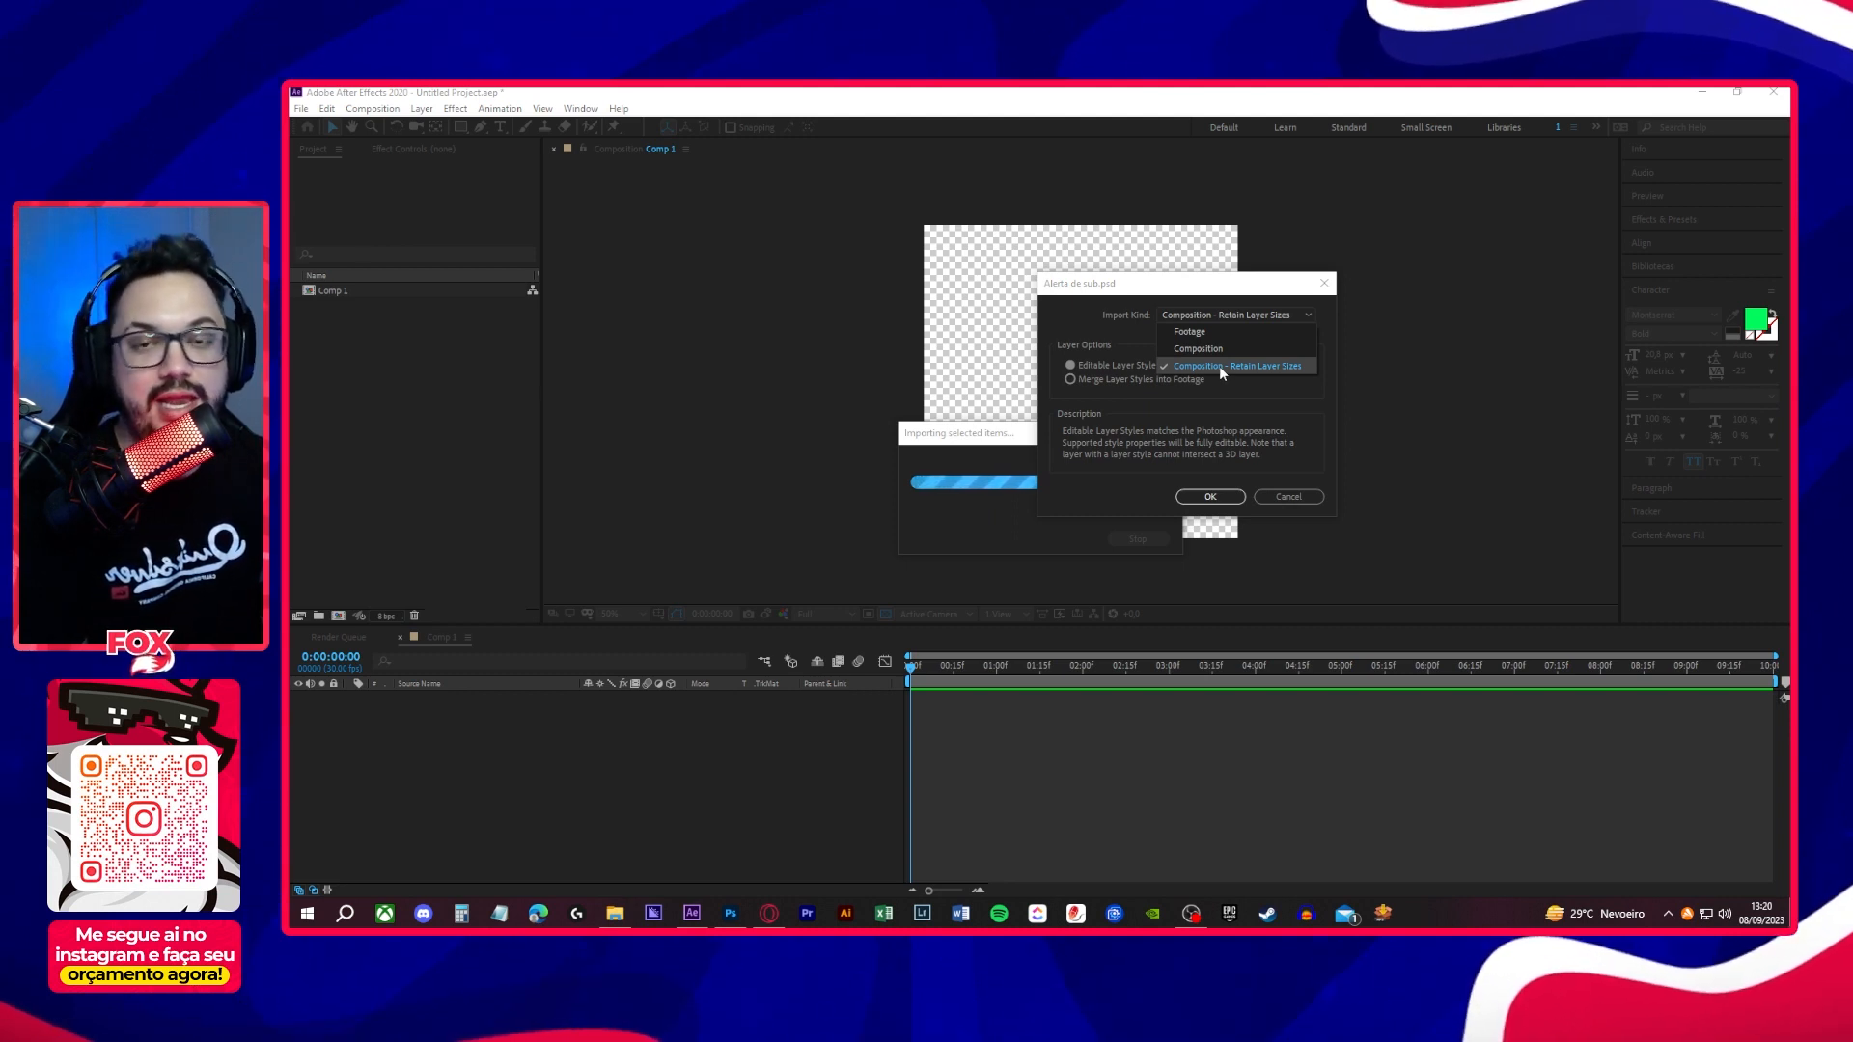
{"action": "left_click", "coordinate": [1219, 366]}
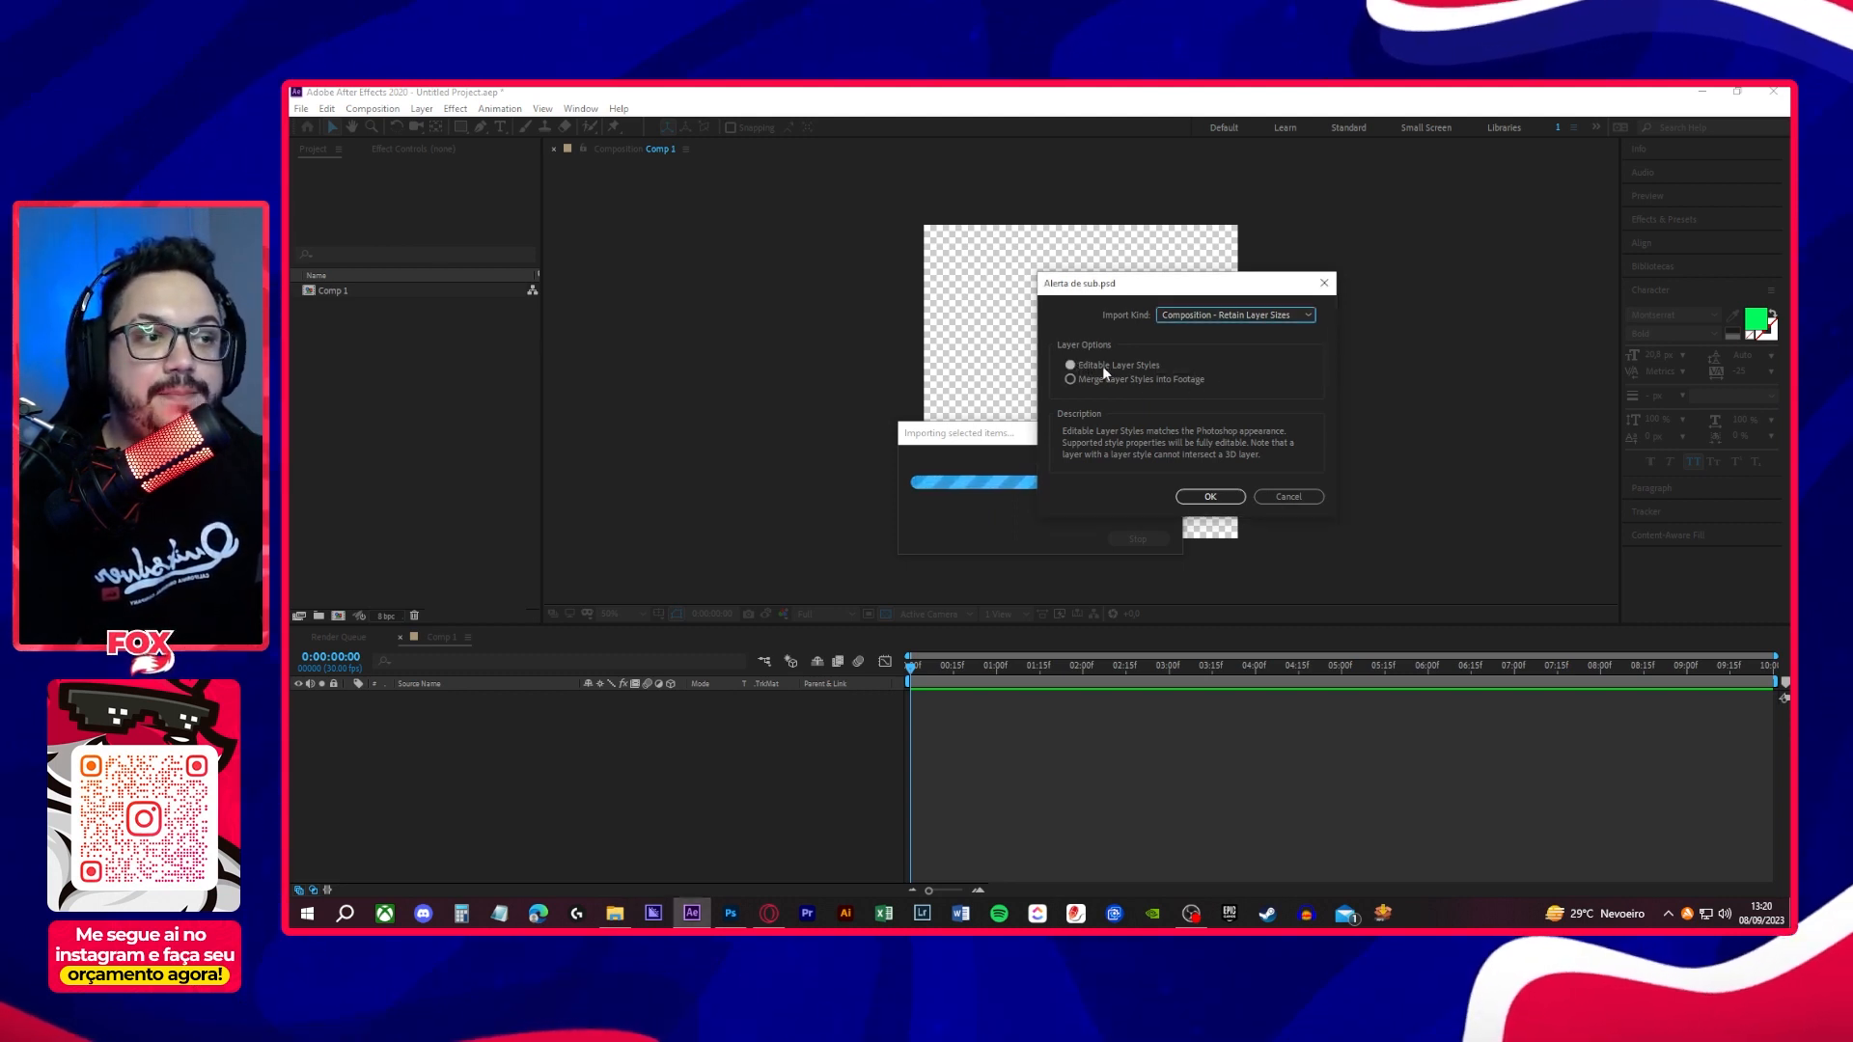
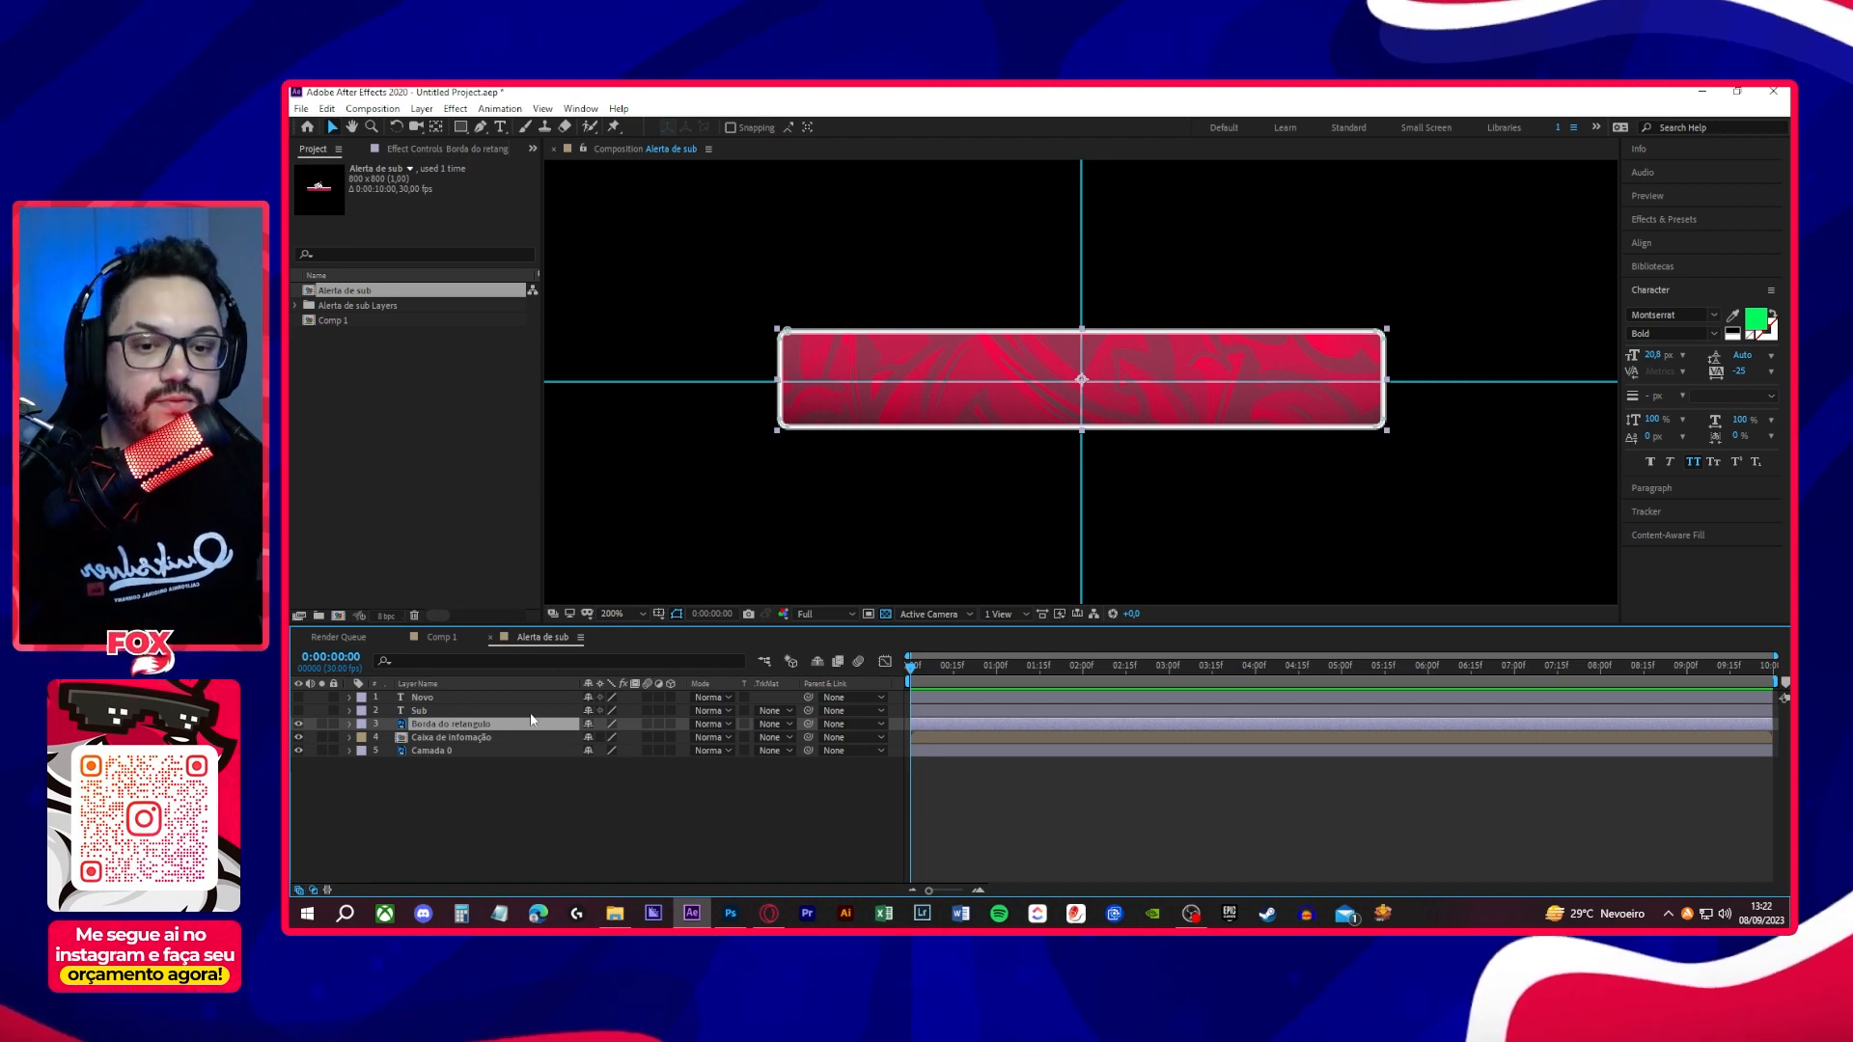
- Hide the Borda do retangulo layer and add a 100% Scale keyframe to the Caixa de informação layer at 1 second
{"action": "left_click", "coordinate": [299, 724]}
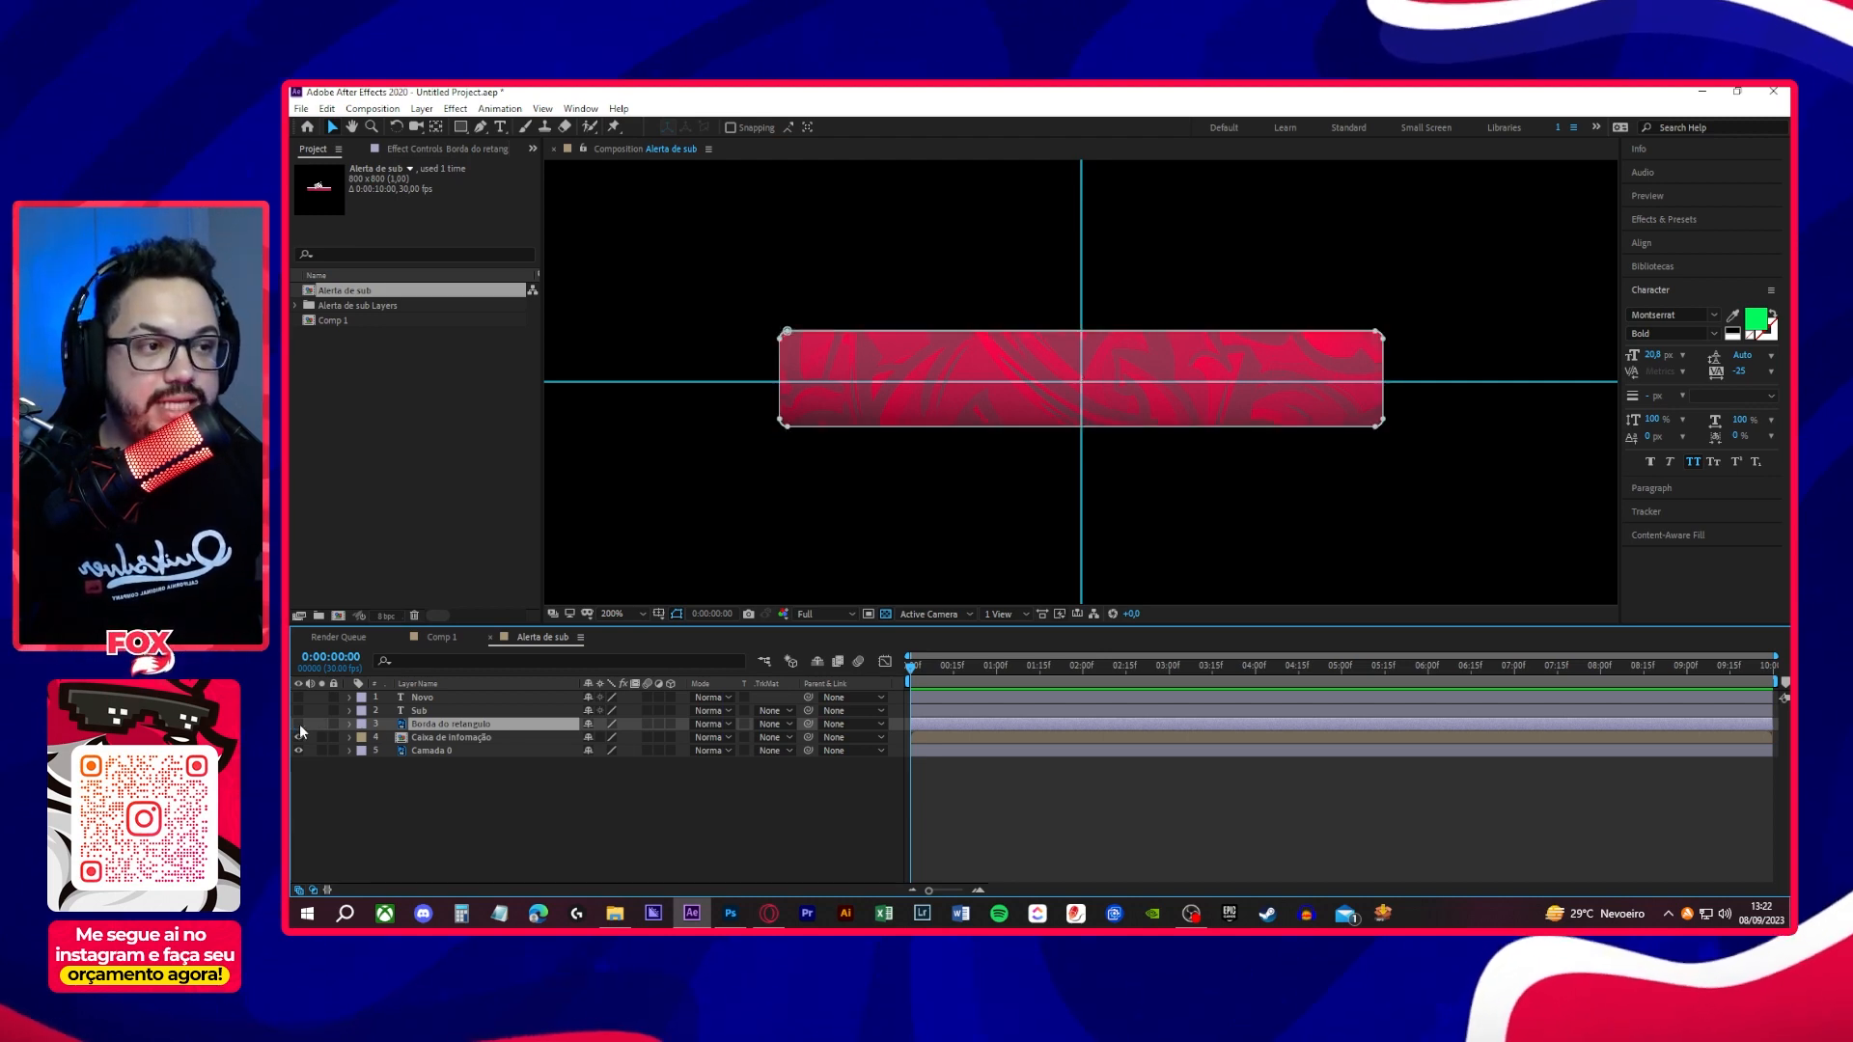
{"action": "left_click", "coordinate": [463, 737]}
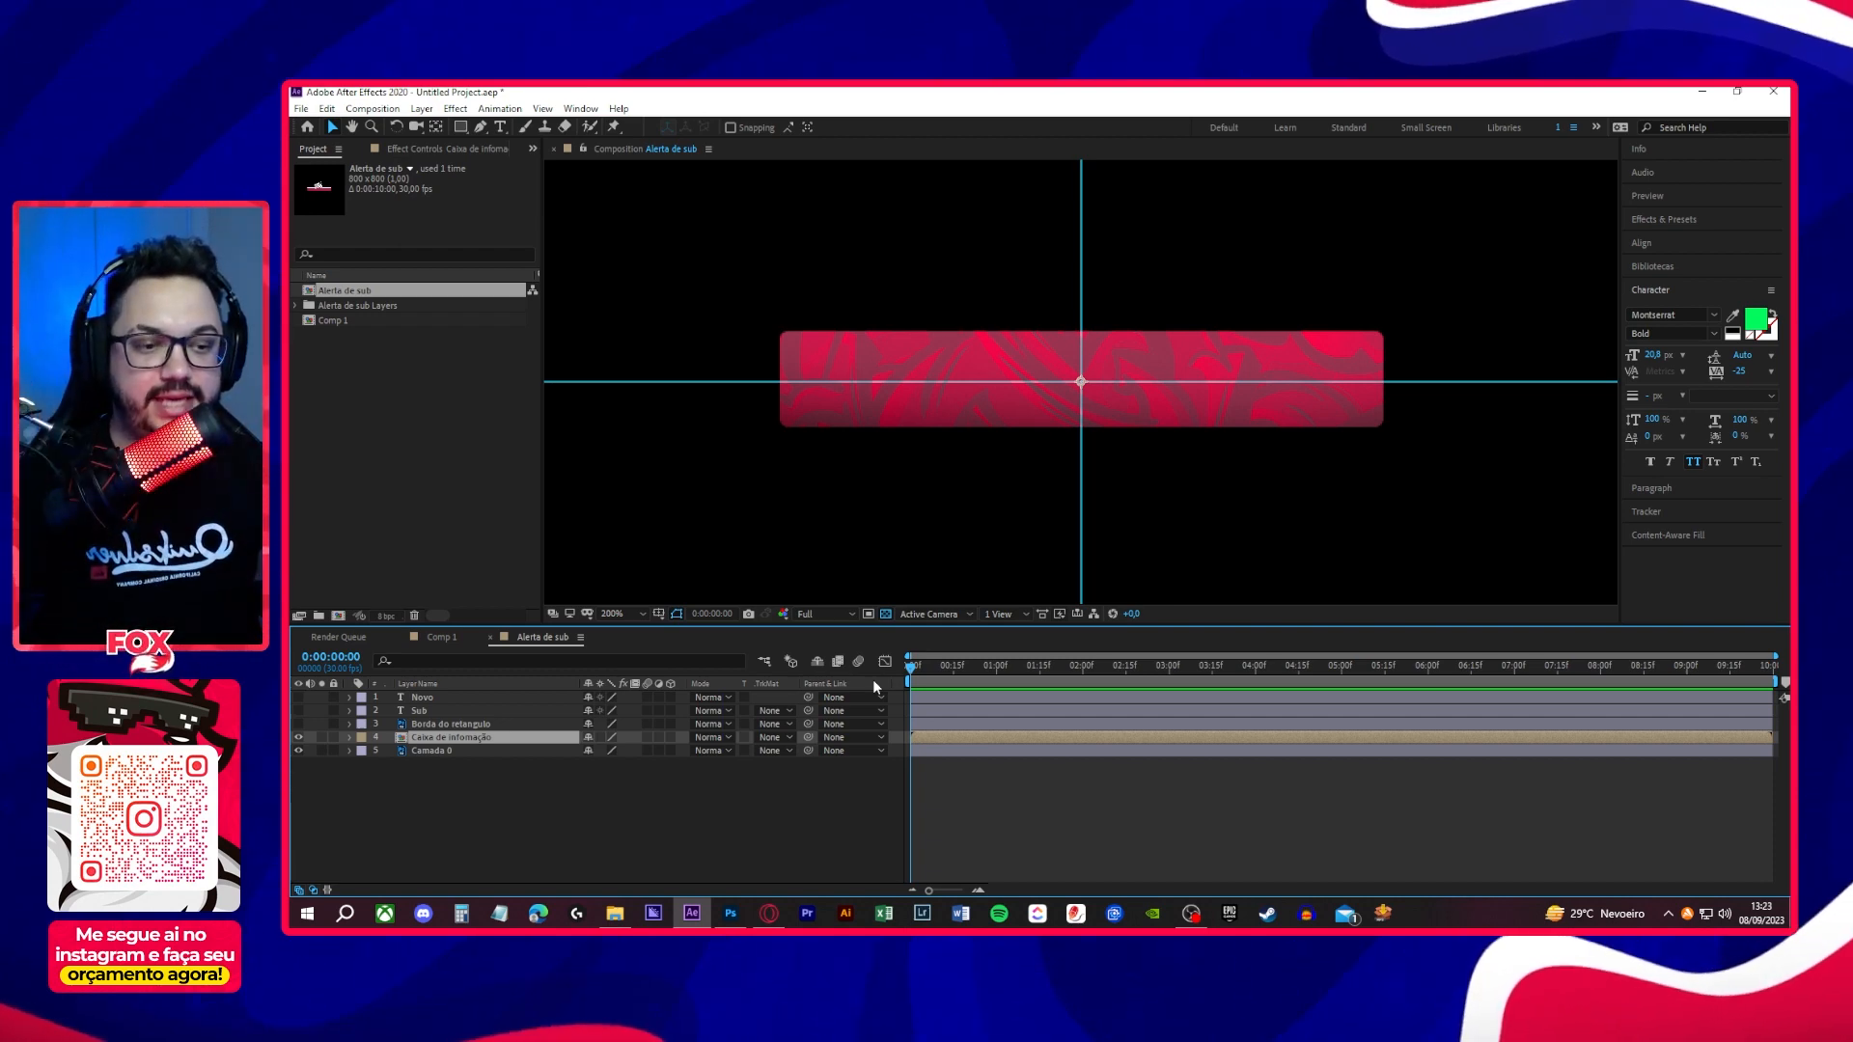
{"action": "key", "text": "s"}
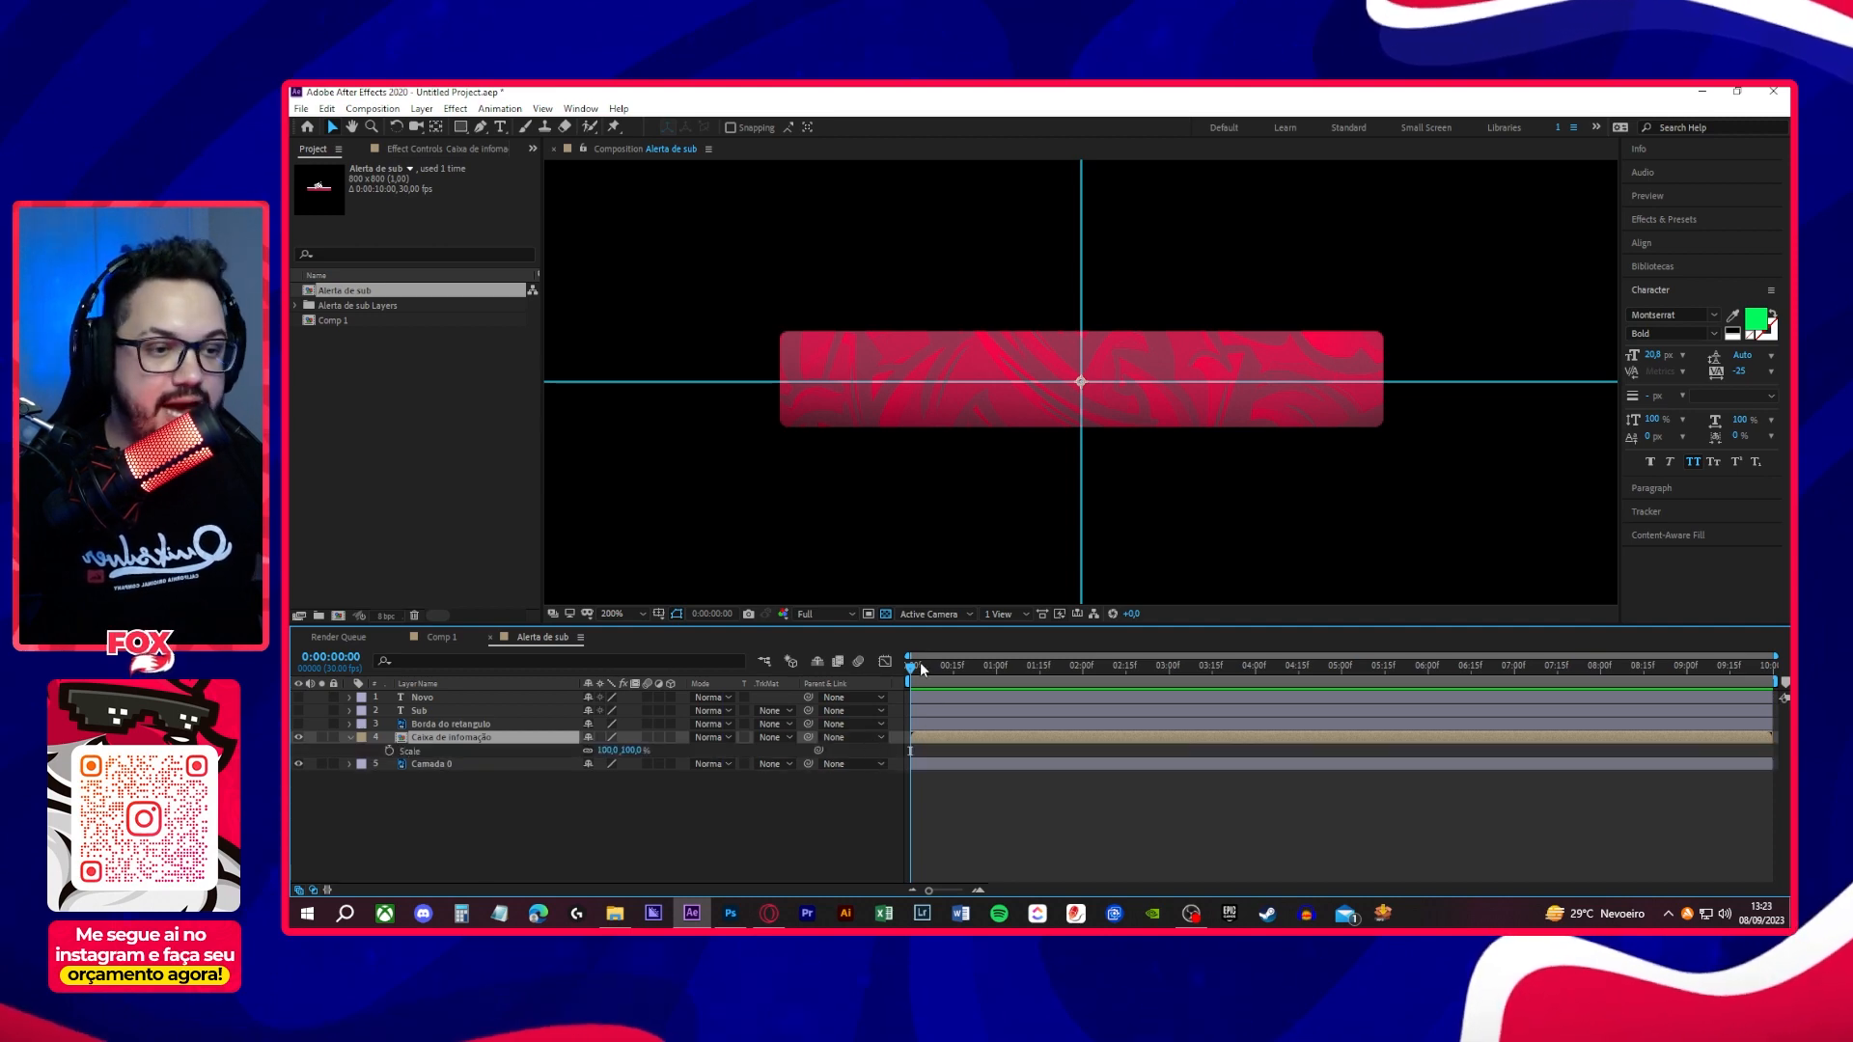
{"action": "left_click_drag", "start_coordinate": [916, 675], "coordinate": [997, 681]}
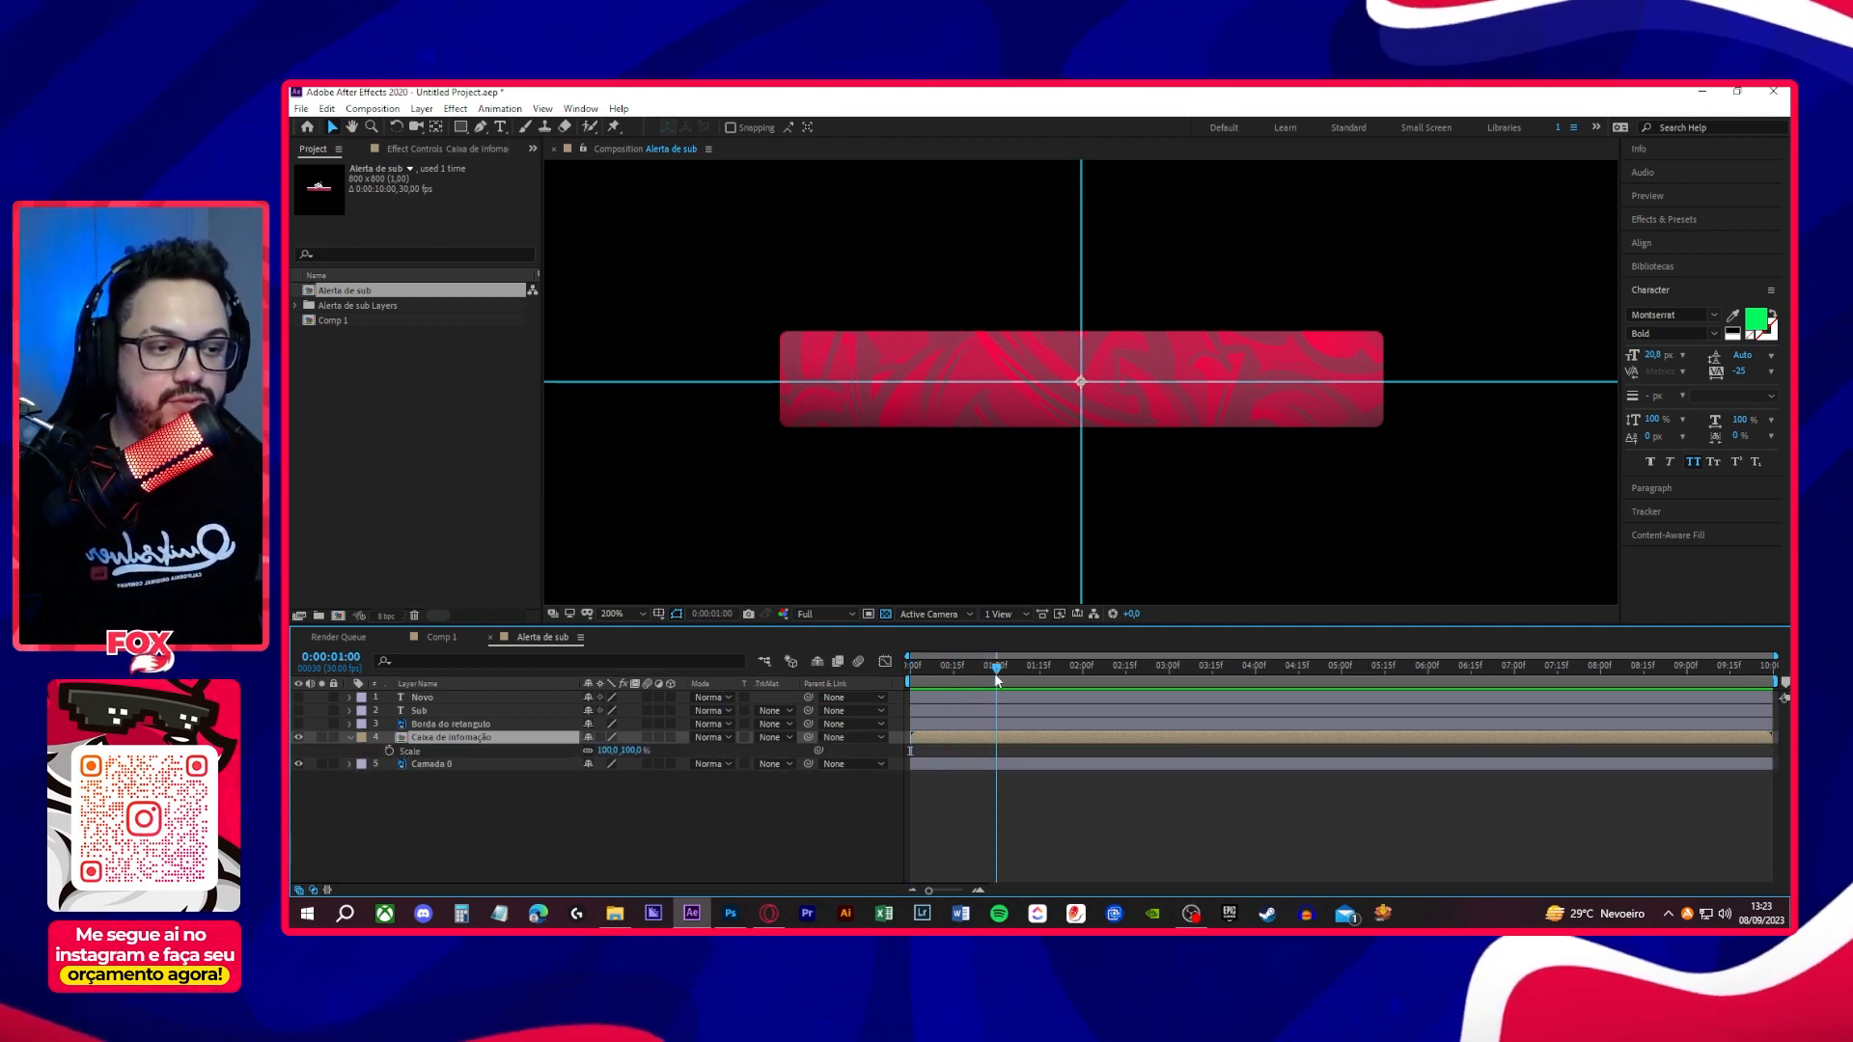
{"action": "left_click", "coordinate": [389, 752]}
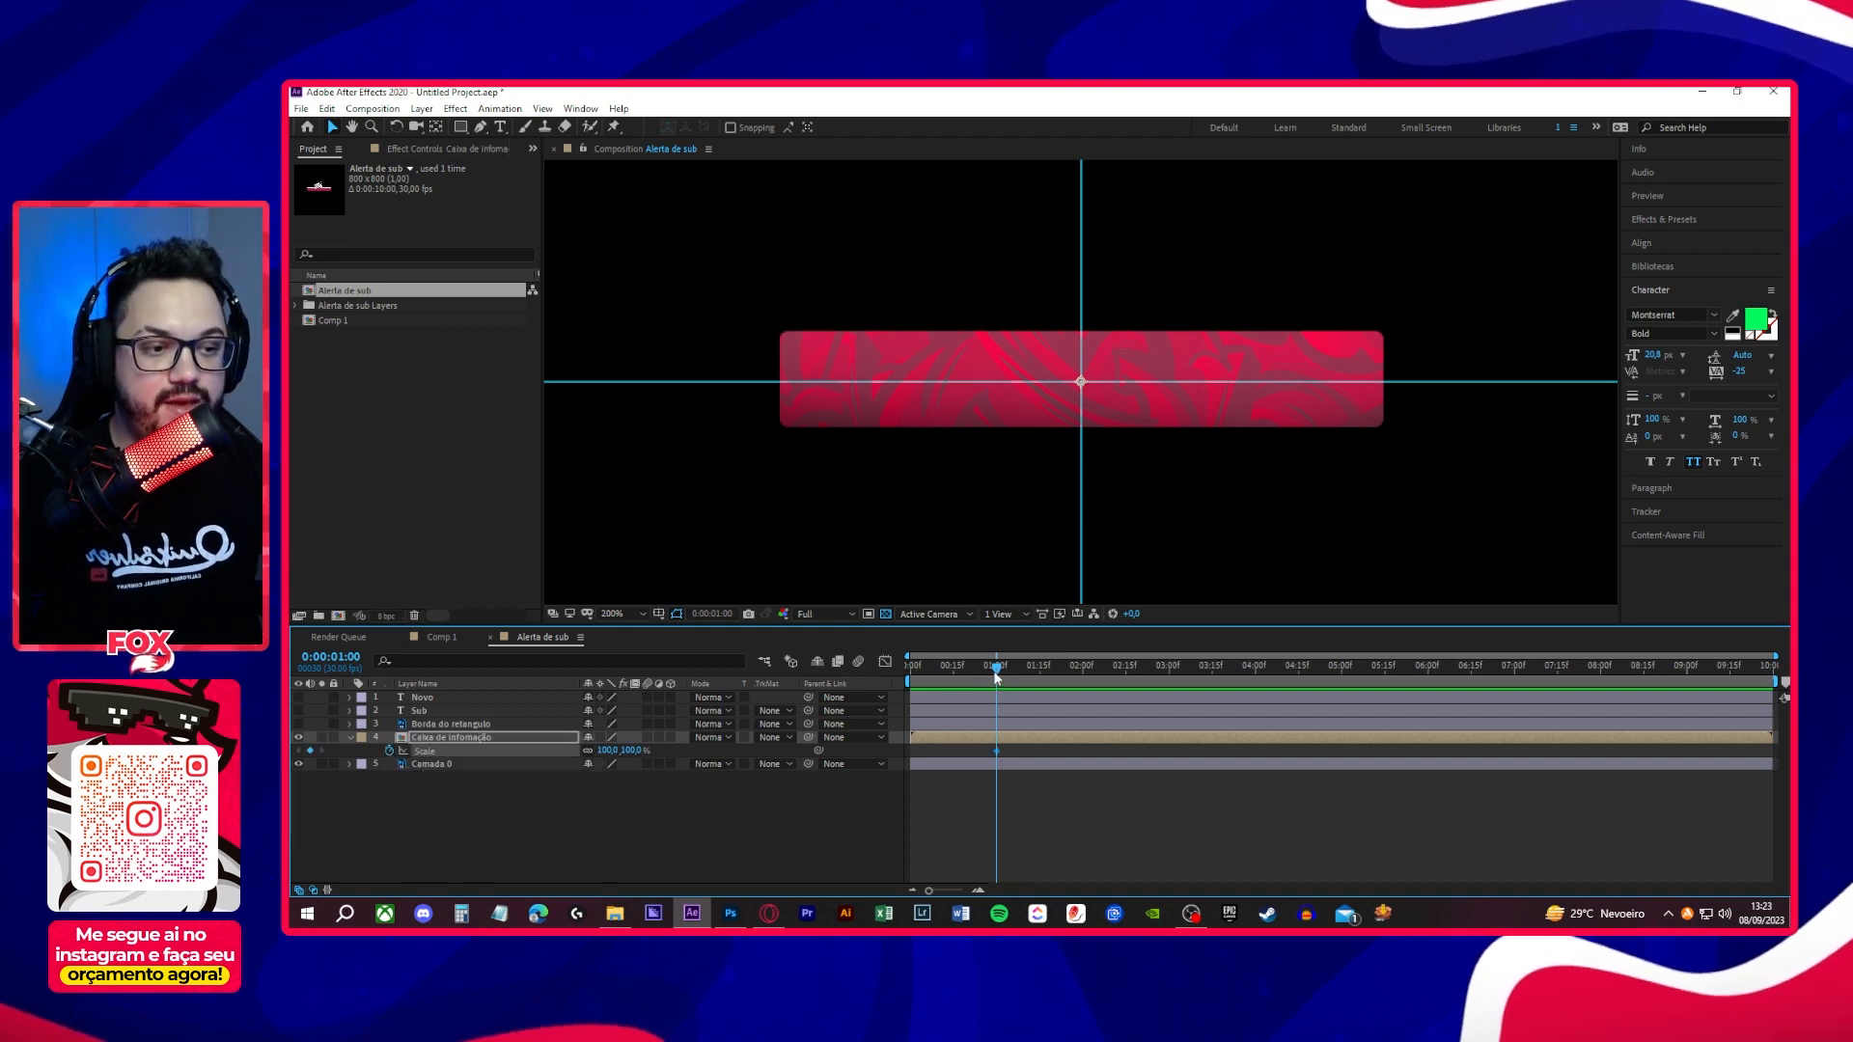
- At the first frame, set only the horizontal Scale of Caixa de informação to 0% and preview the widening animation
{"action": "left_click_drag", "start_coordinate": [997, 673], "coordinate": [882, 673]}
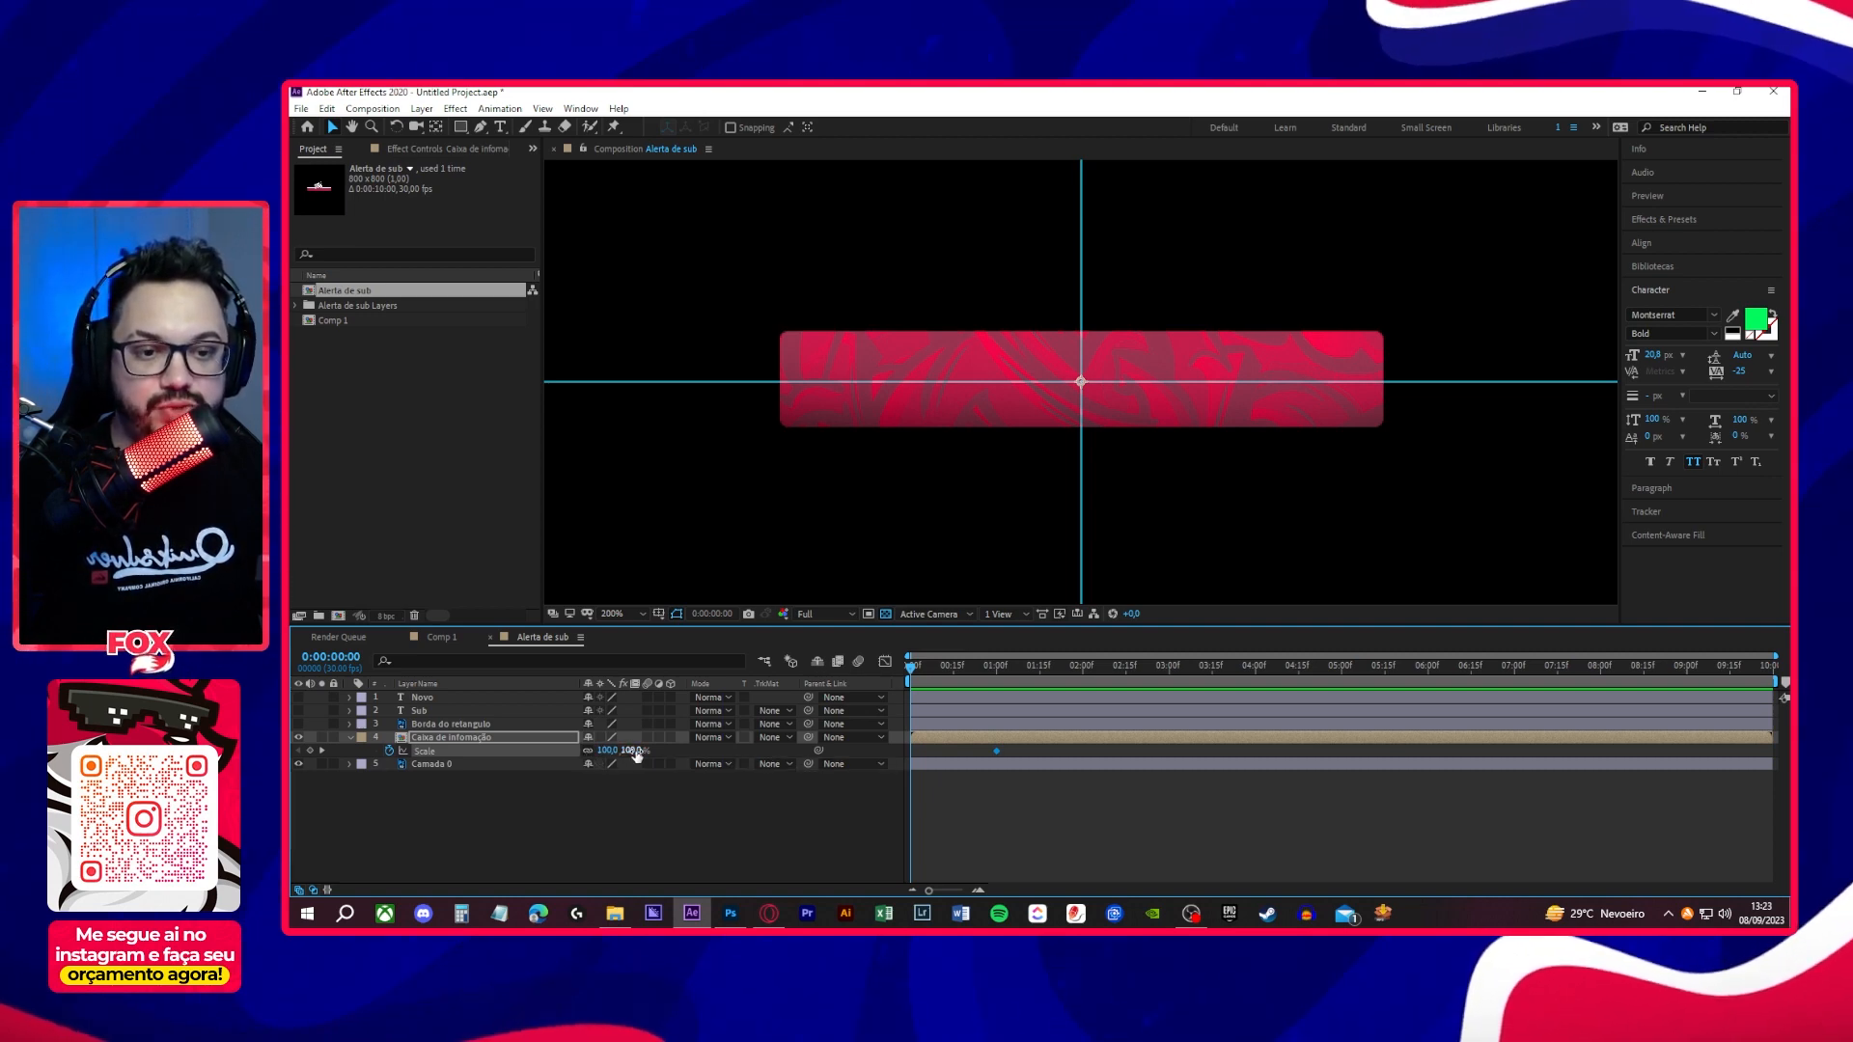
{"action": "left_click_drag", "start_coordinate": [632, 756], "coordinate": [663, 752]}
{"action": "key", "text": "ctrl+z"}
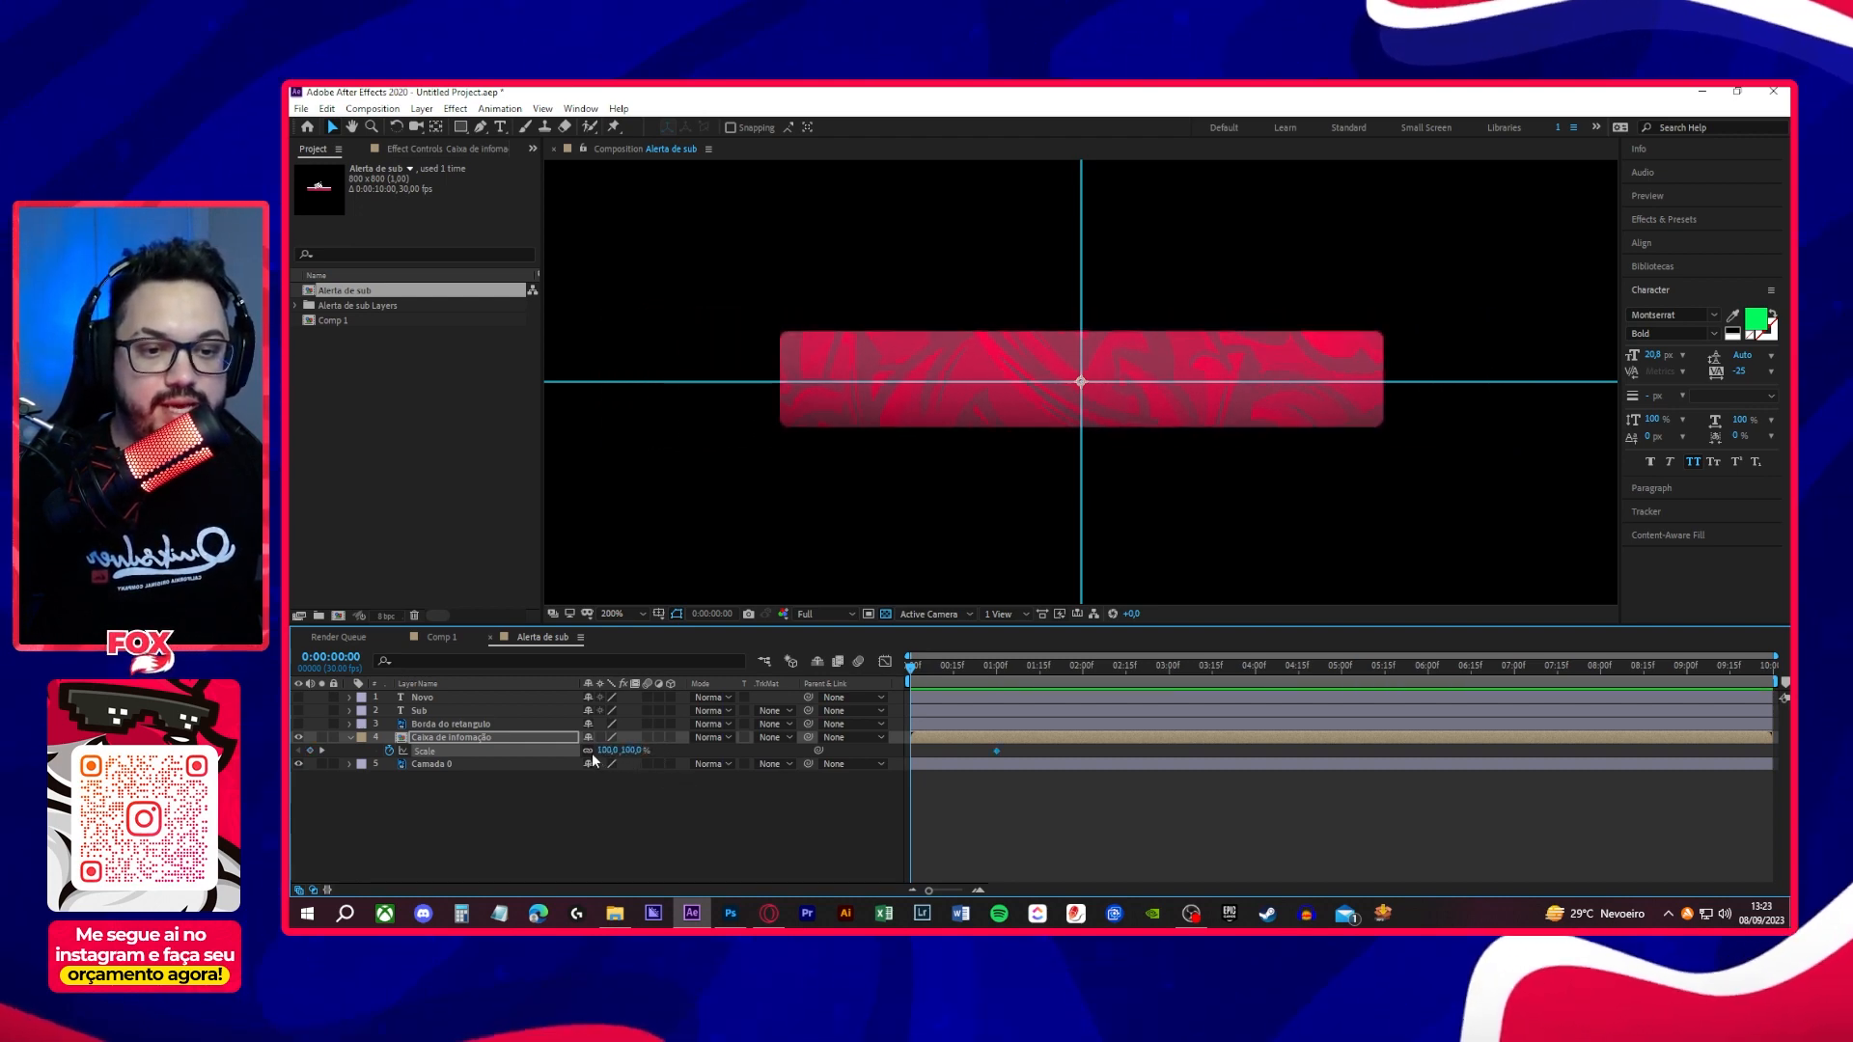
{"action": "left_click_drag", "start_coordinate": [606, 751], "coordinate": [535, 756]}
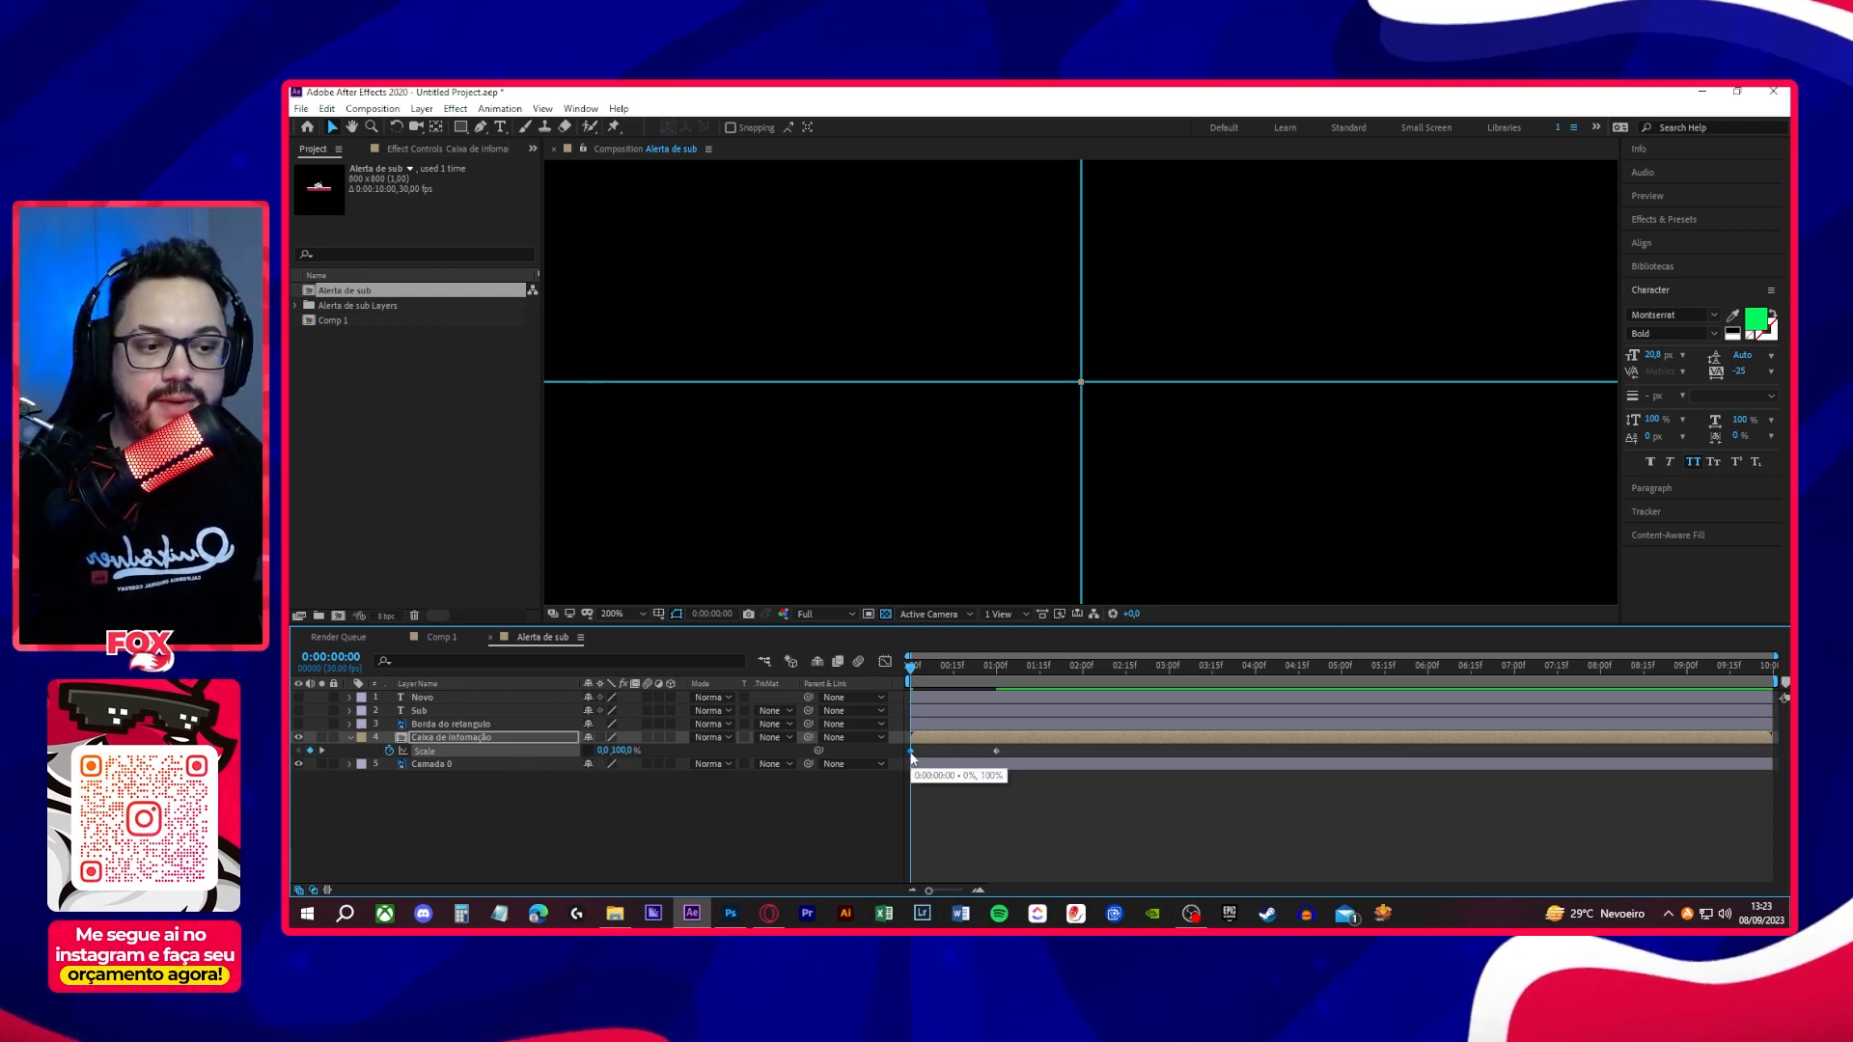
{"action": "left_click", "coordinate": [916, 666]}
{"action": "mouse_move", "coordinate": [923, 673]}
{"action": "left_mouse_down"}
{"action": "mouse_move", "coordinate": [999, 675]}
{"action": "mouse_move", "coordinate": [901, 685]}
{"action": "left_mouse_up"}
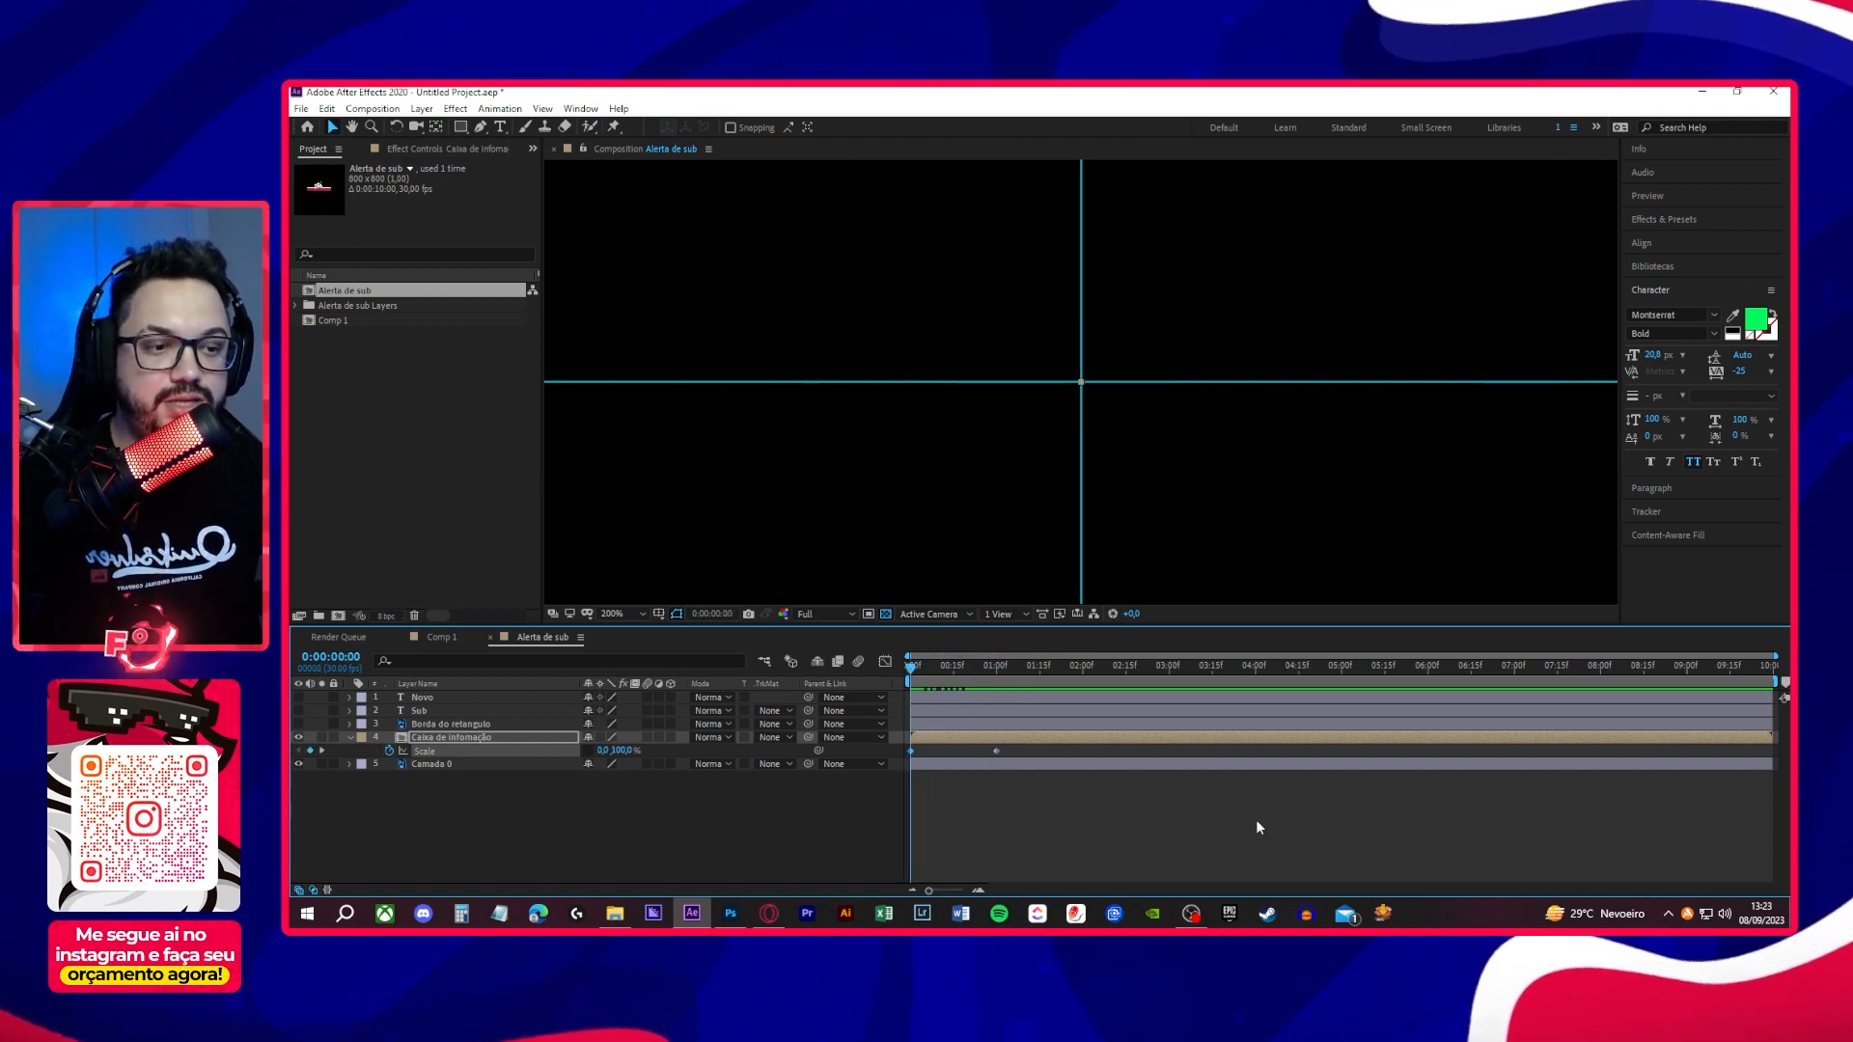
{"action": "key", "text": "space"}
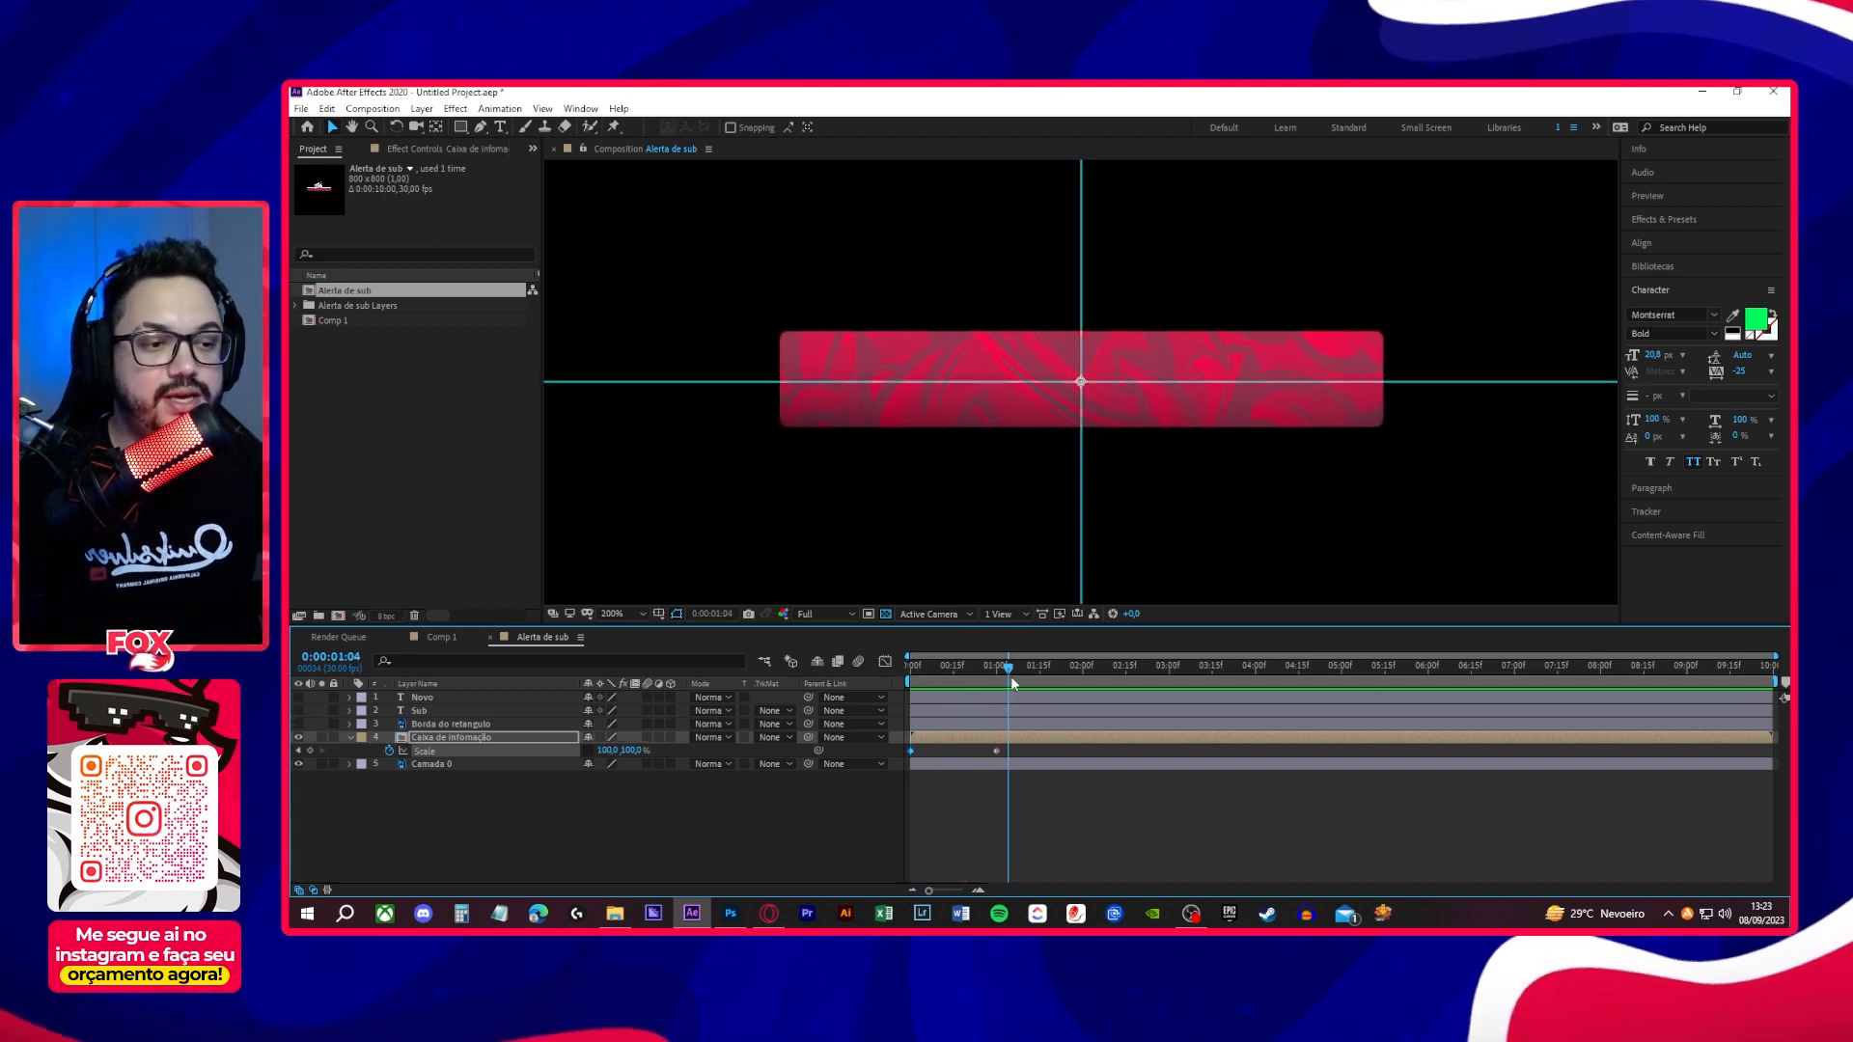
- Apply Easy Ease to both Scale keyframes and reshape their speed curve so the box opens fast and slows gradually towards the end
{"action": "left_click_drag", "start_coordinate": [1075, 749], "coordinate": [889, 762]}
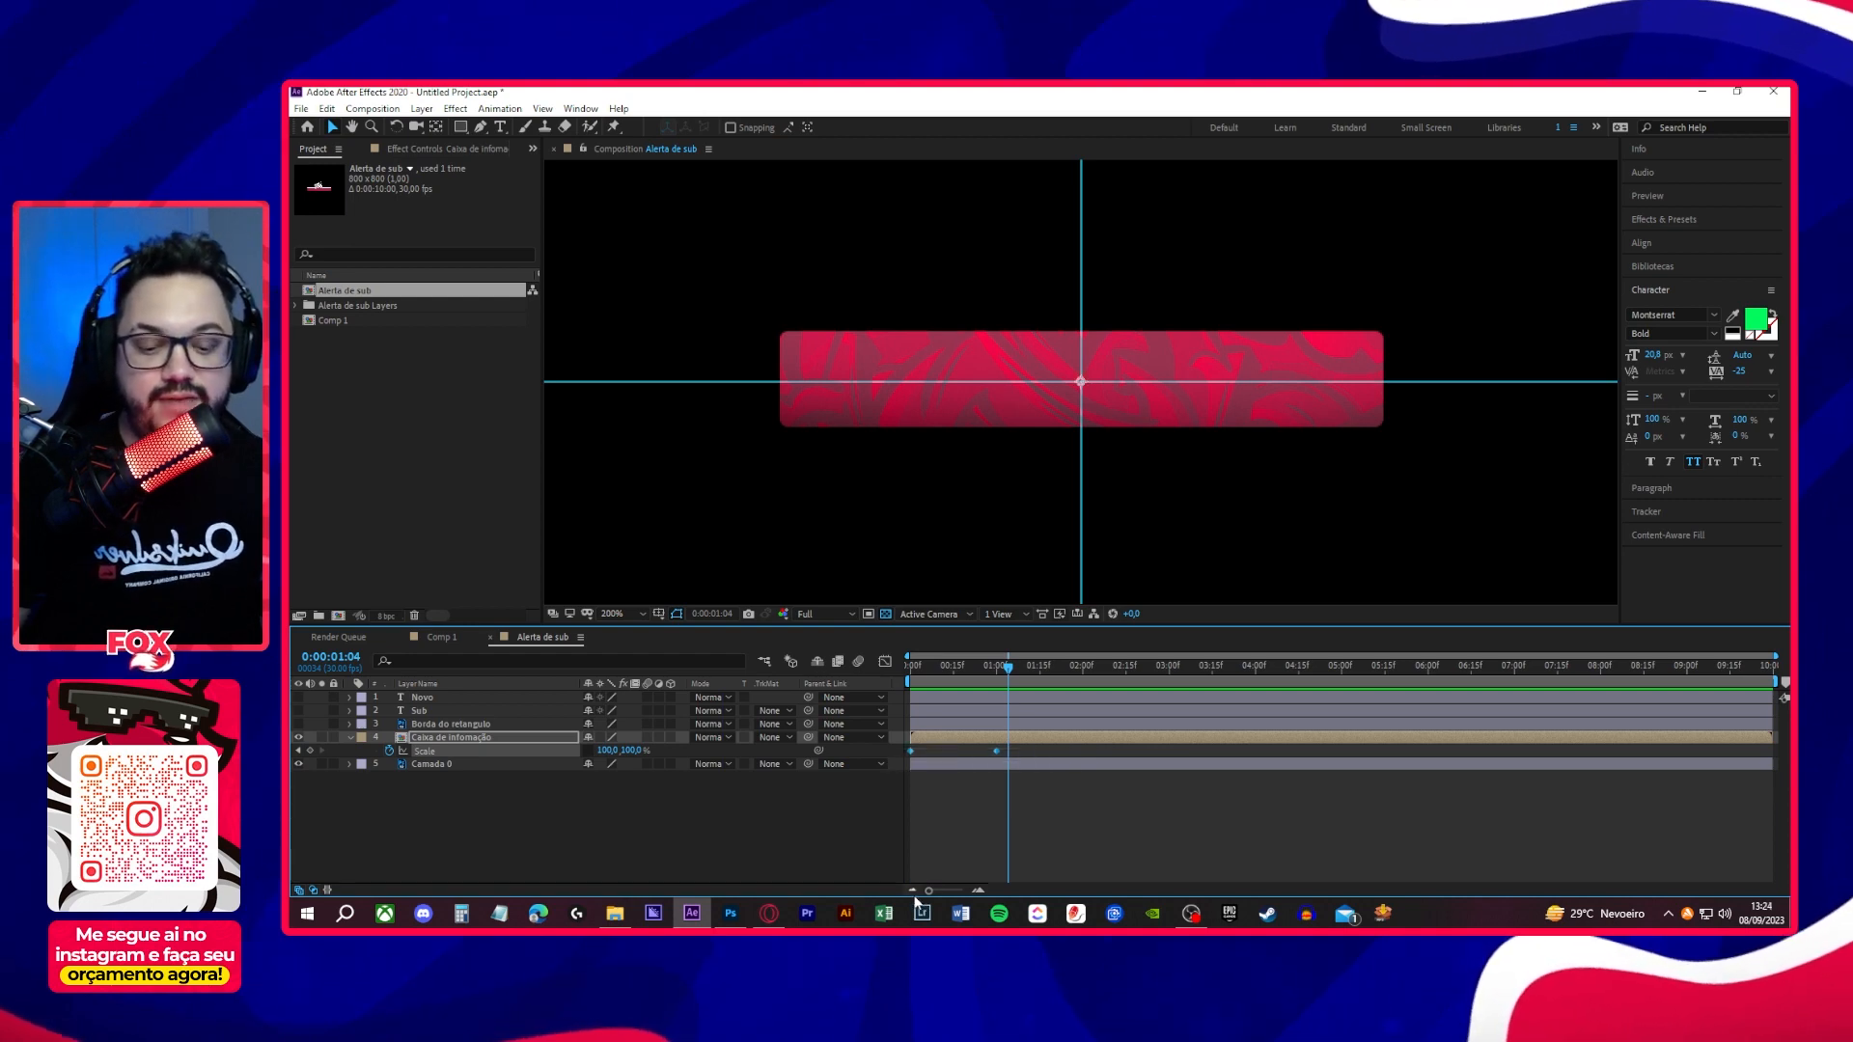
{"action": "key", "text": "F9"}
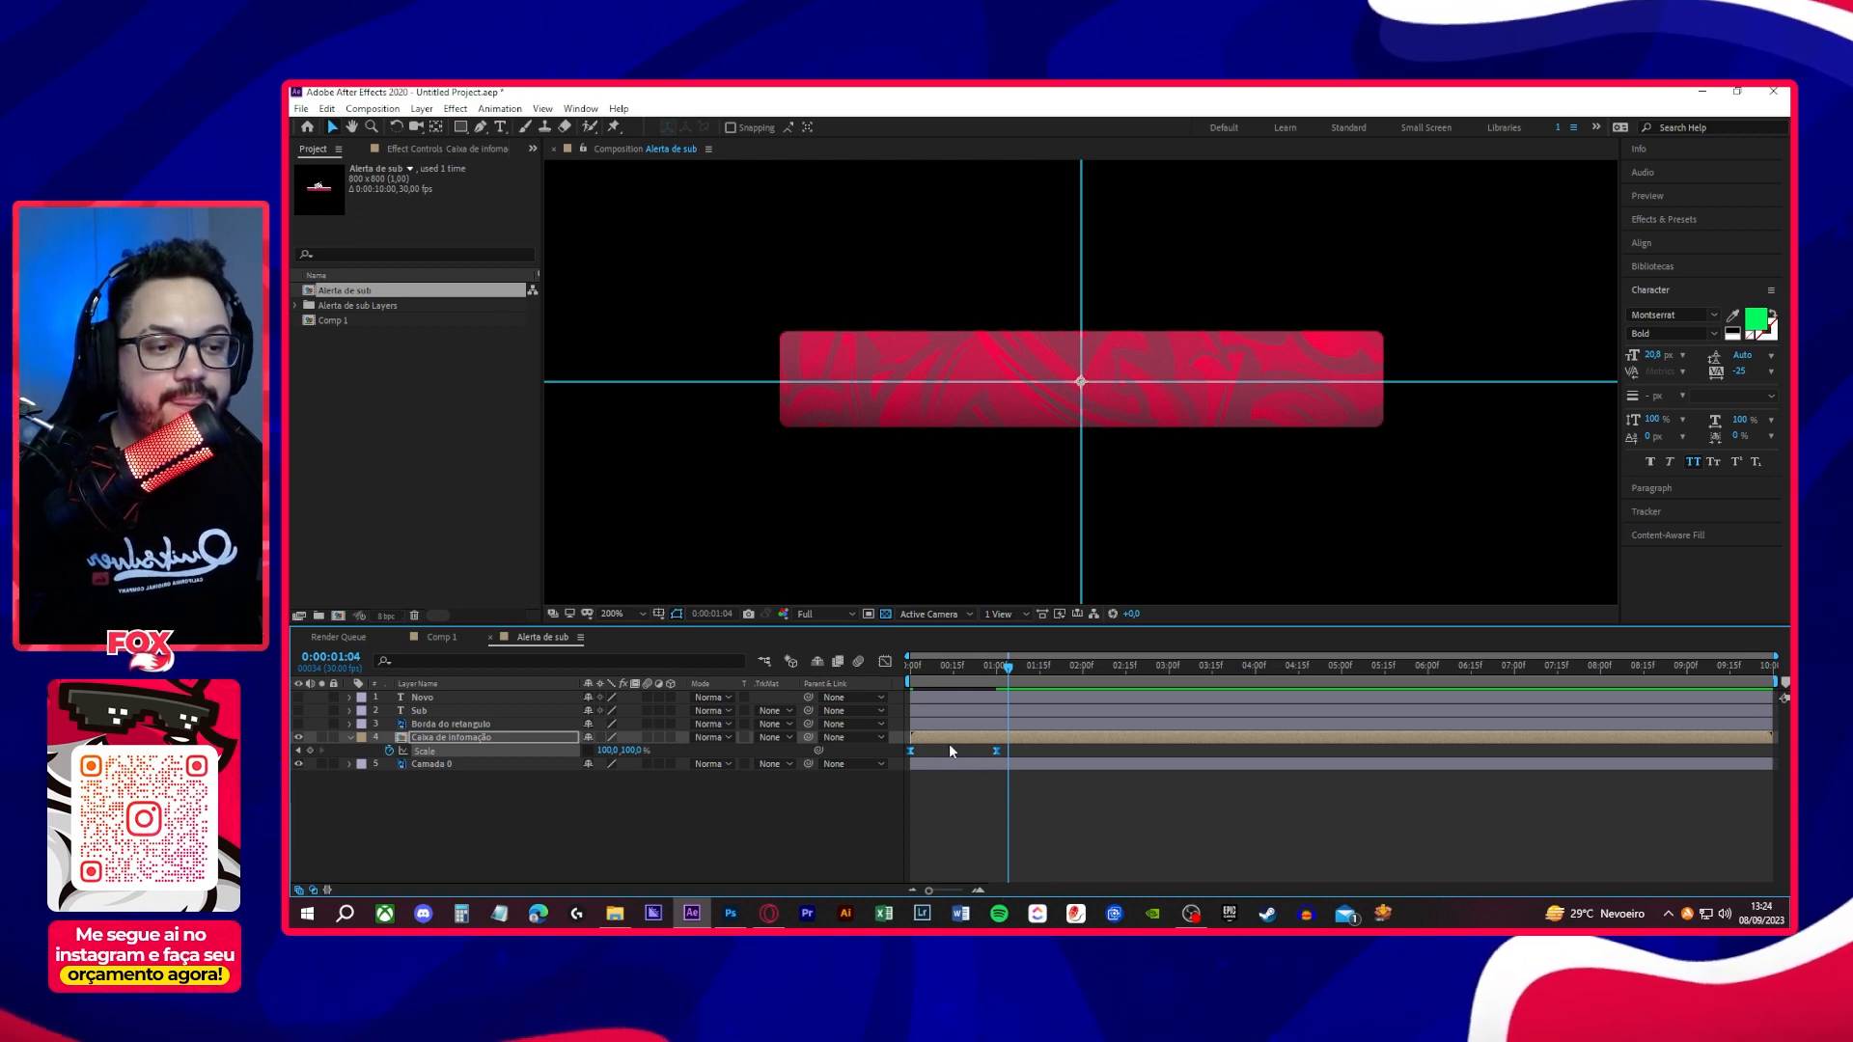
{"action": "left_click", "coordinate": [885, 664]}
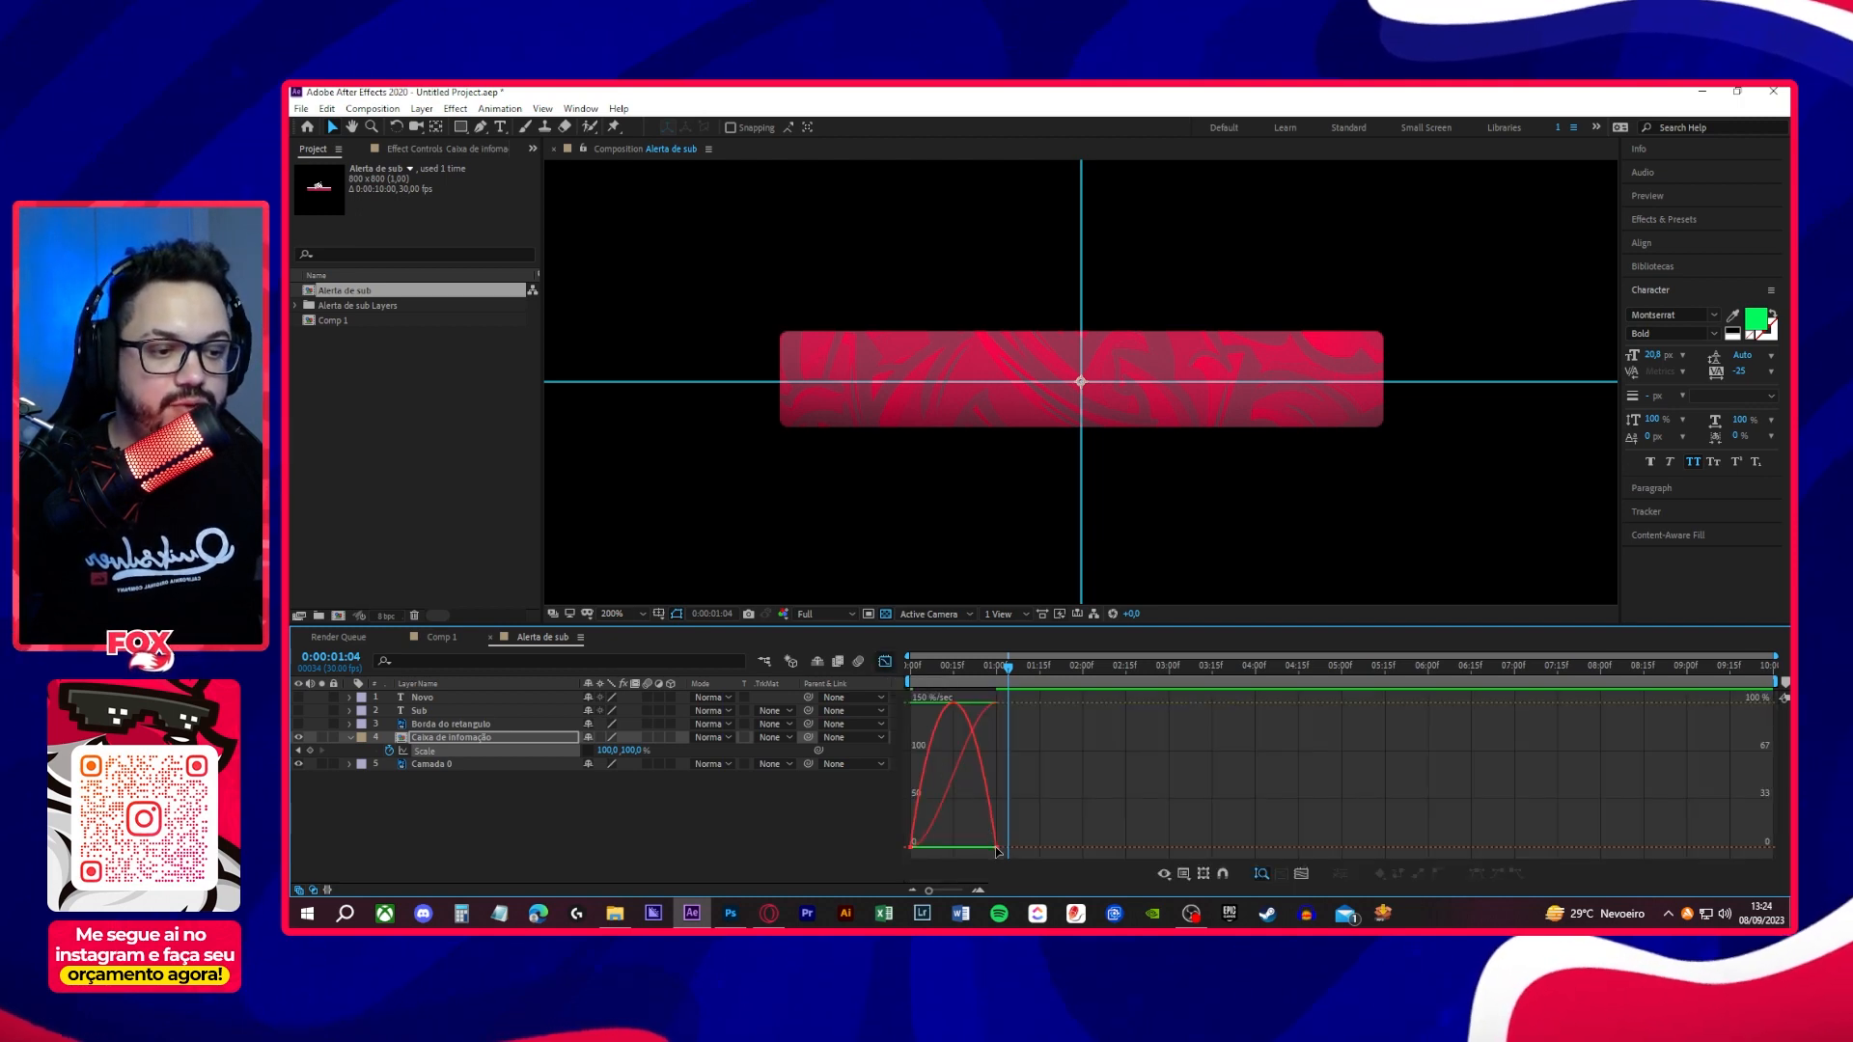
{"action": "left_click_drag", "start_coordinate": [1058, 801], "coordinate": [868, 853]}
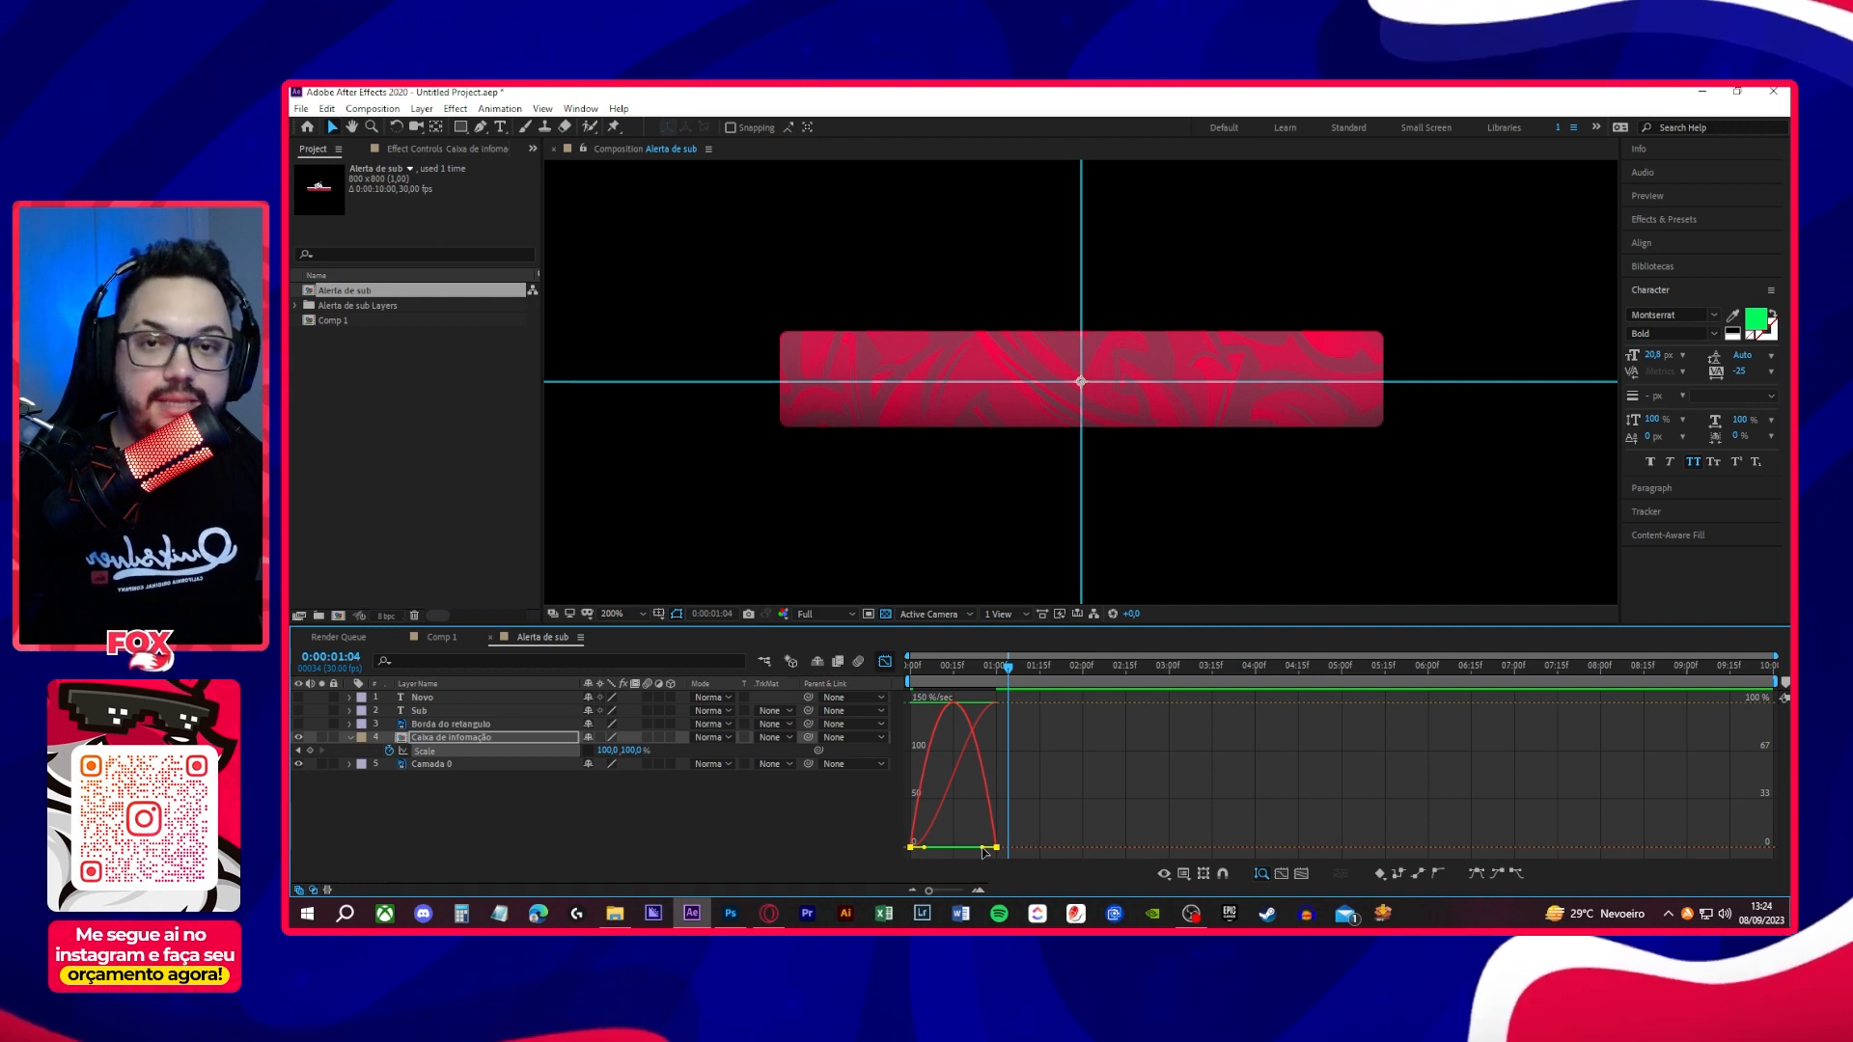
{"action": "left_click_drag", "start_coordinate": [982, 849], "coordinate": [935, 850]}
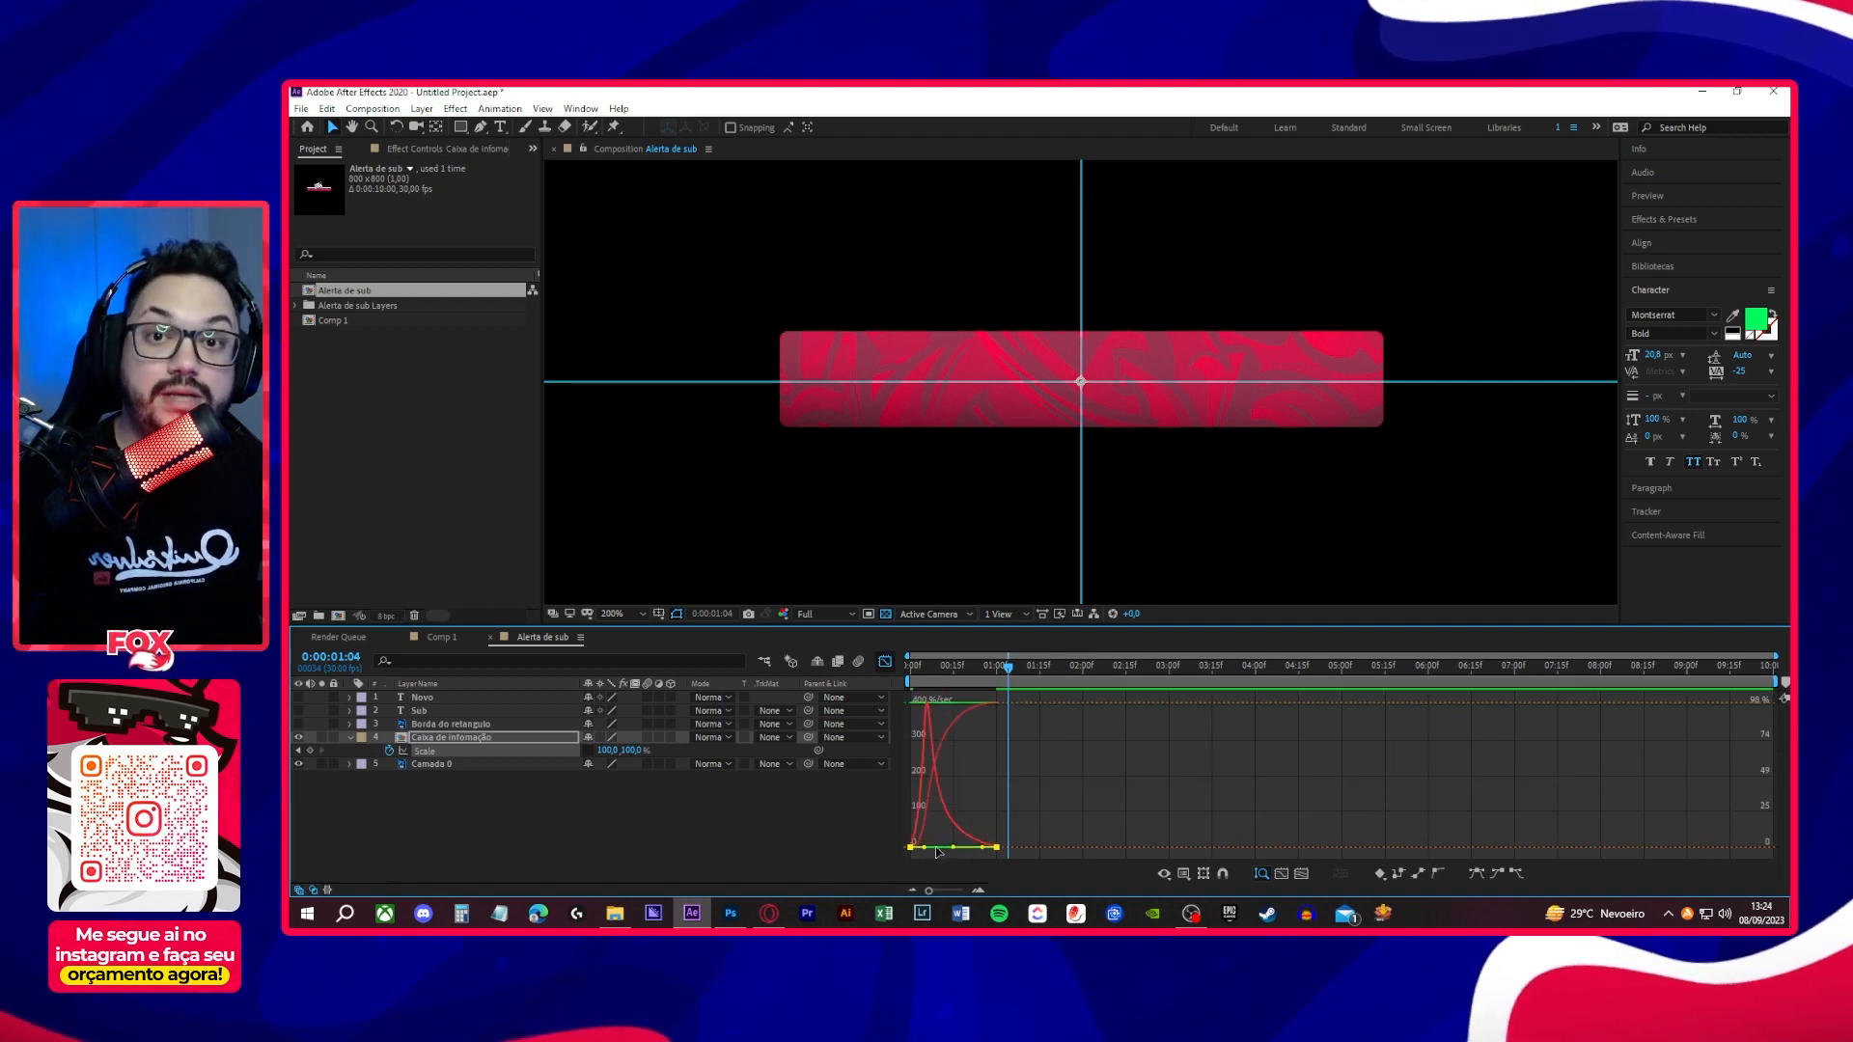
{"action": "left_click", "coordinate": [884, 662]}
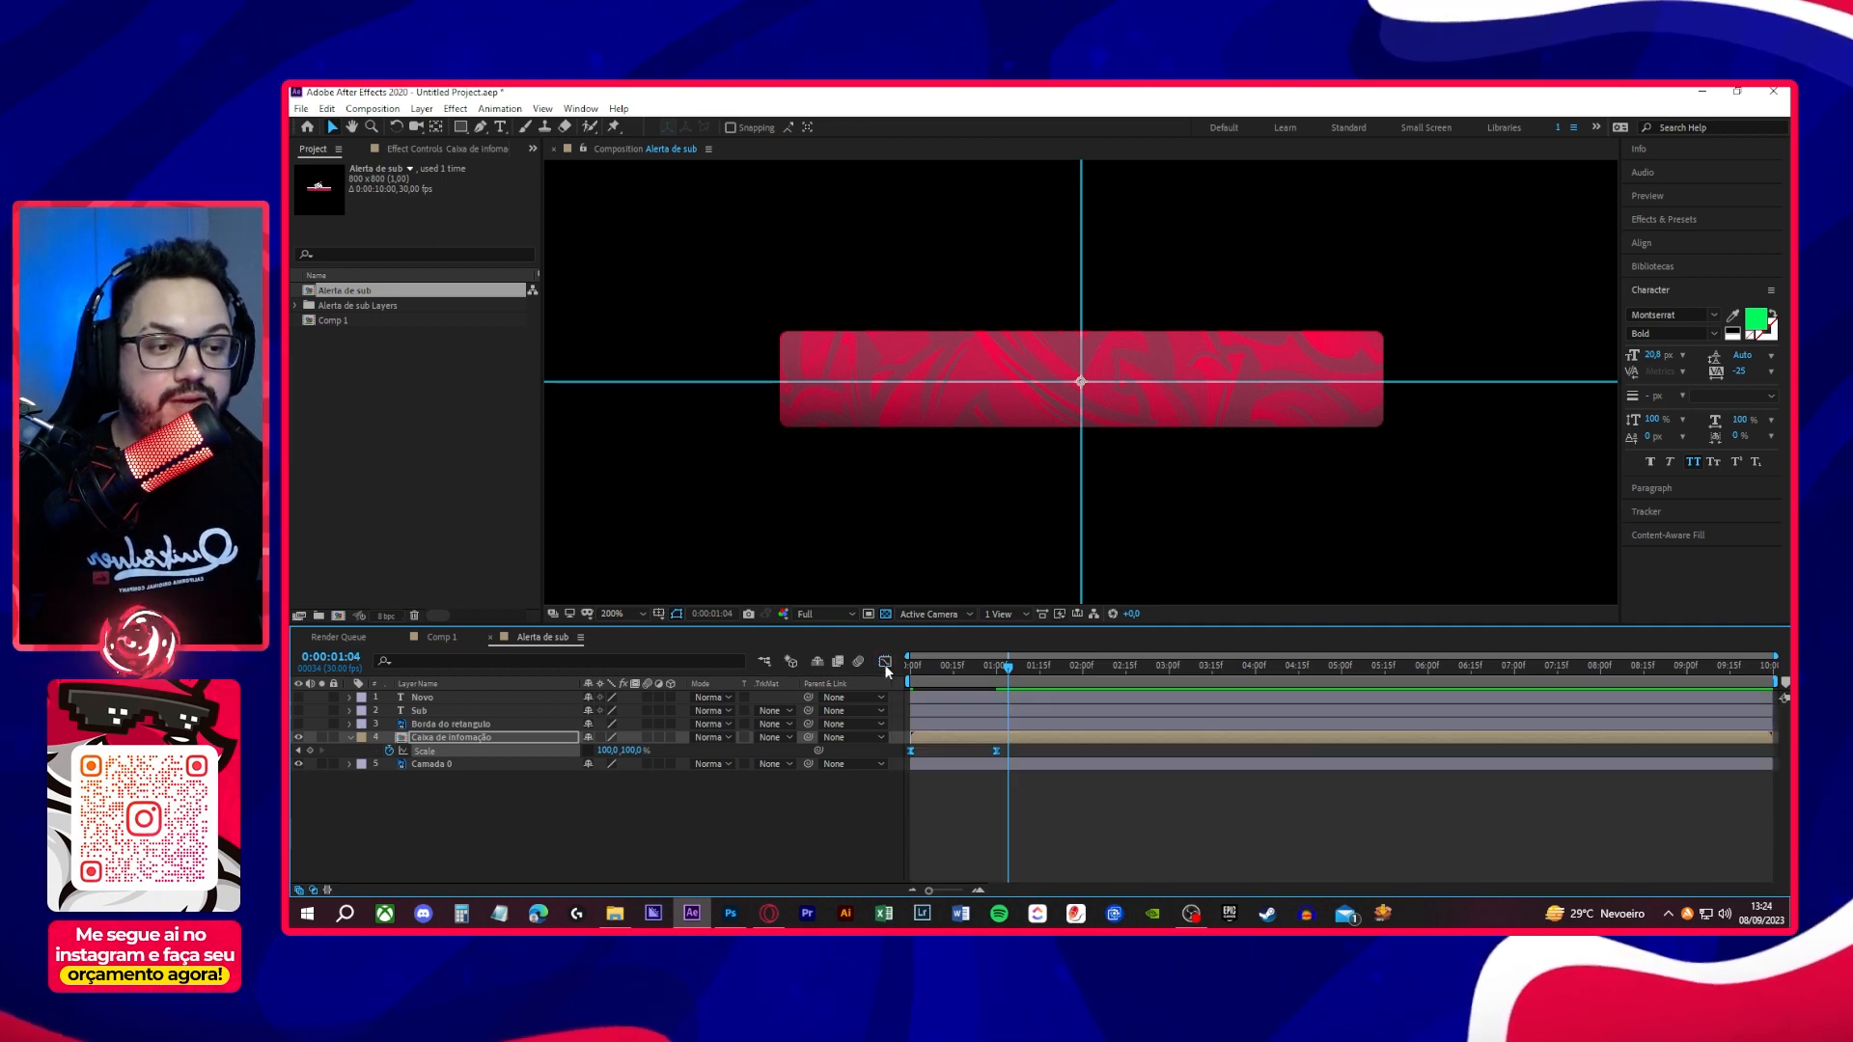
- Play back the start of the composition repeatedly to review the eased opening of the information box
{"action": "key", "text": "space"}
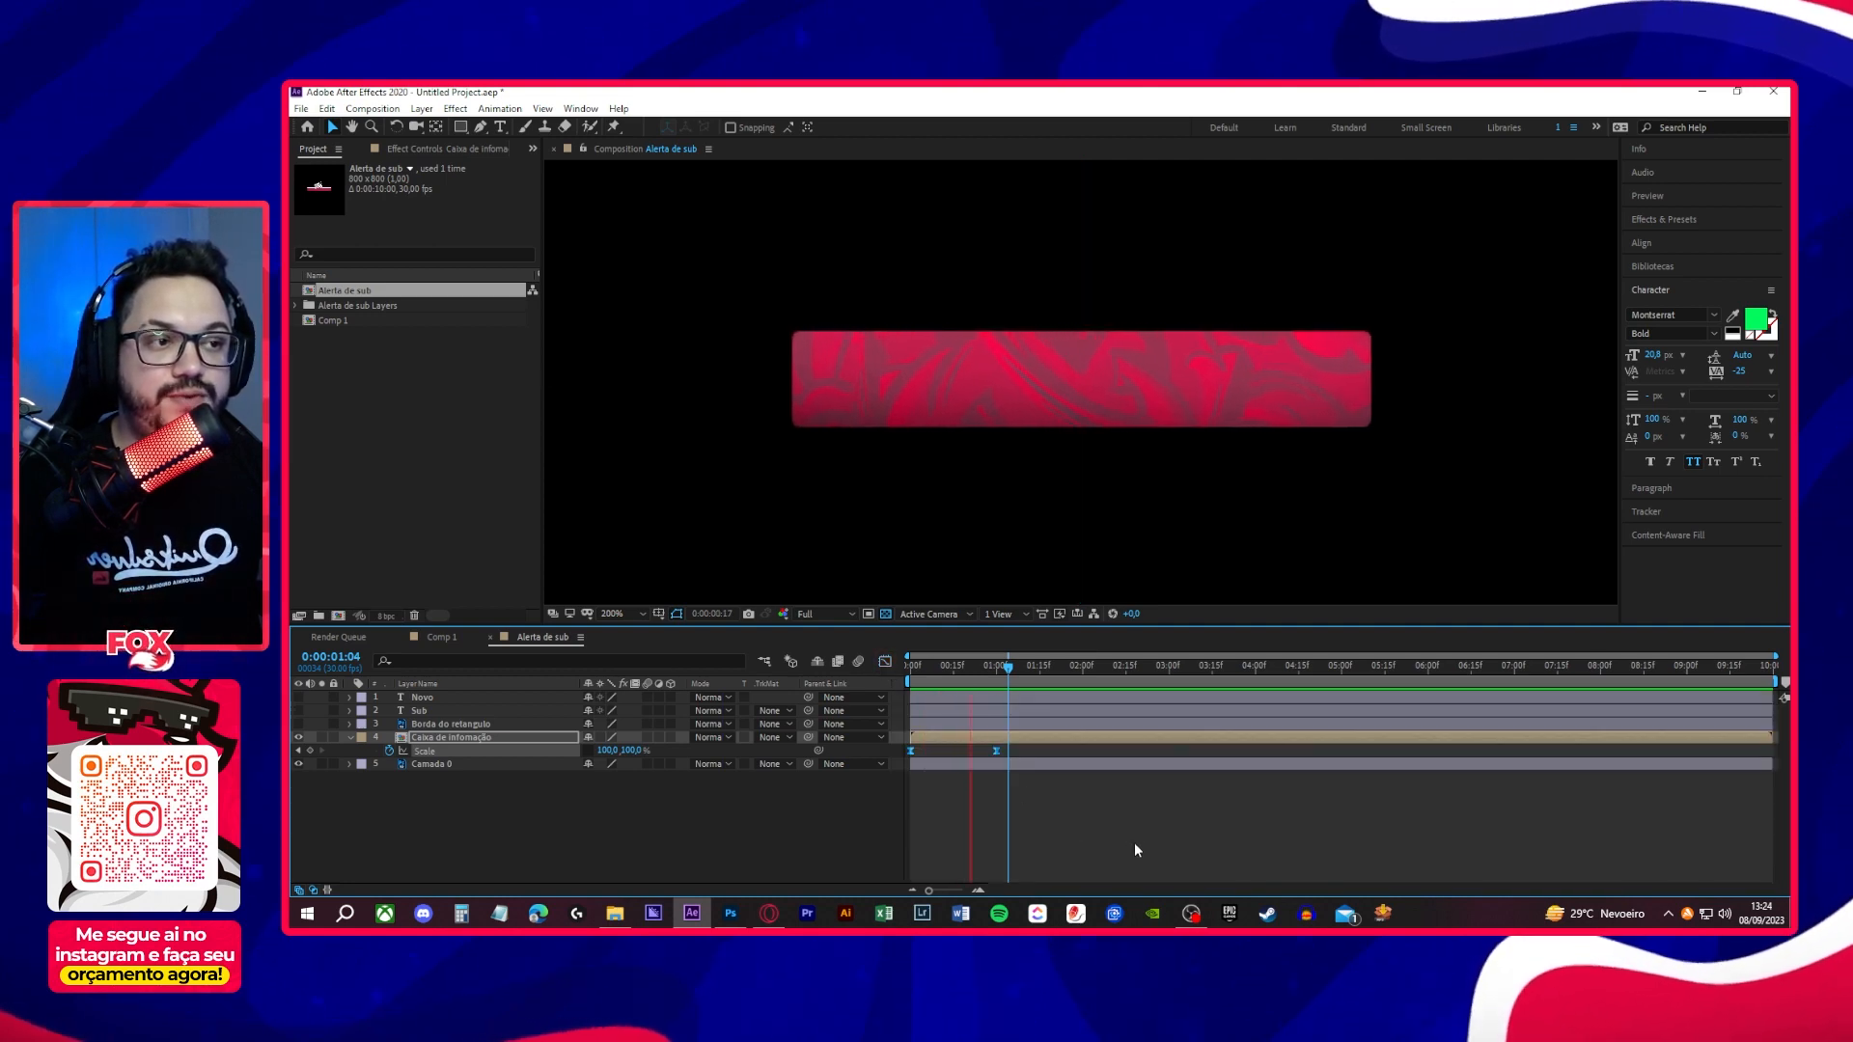
{"action": "key", "text": "space"}
{"action": "key", "text": "space"}
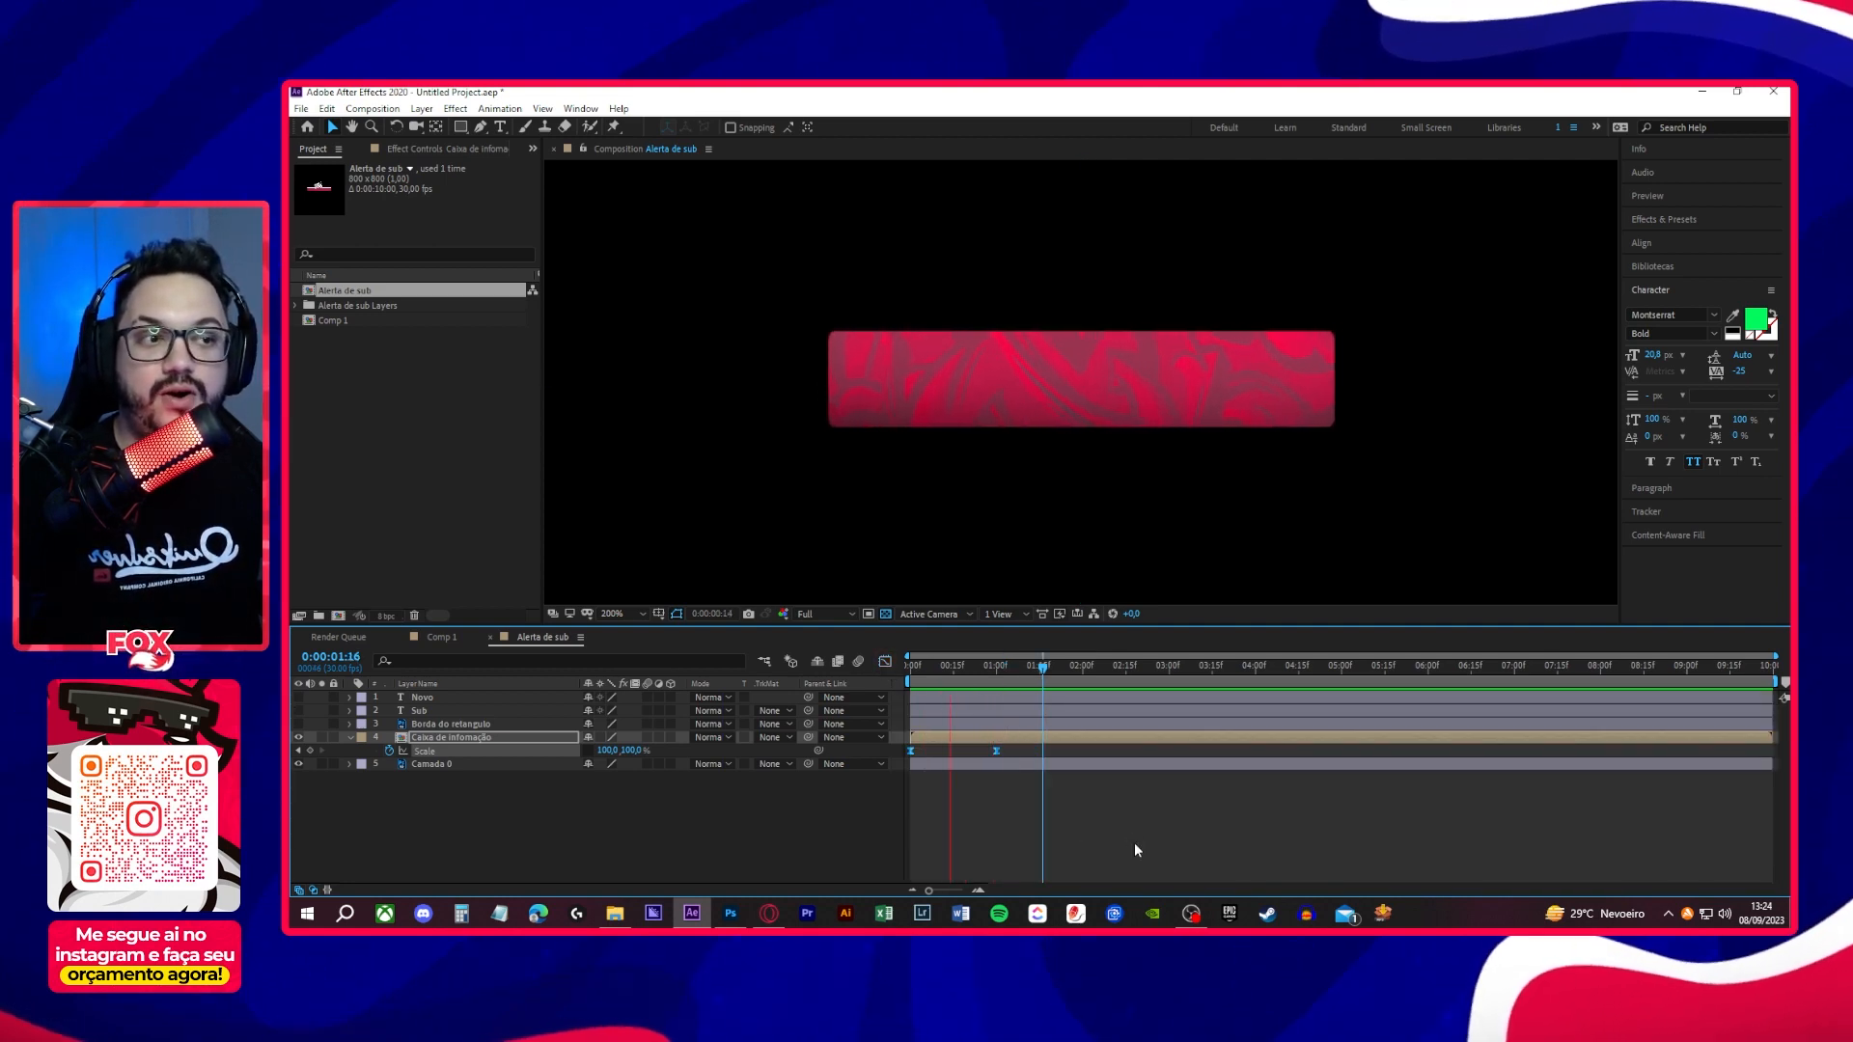
{"action": "key", "text": "space"}
{"action": "key", "text": "space"}
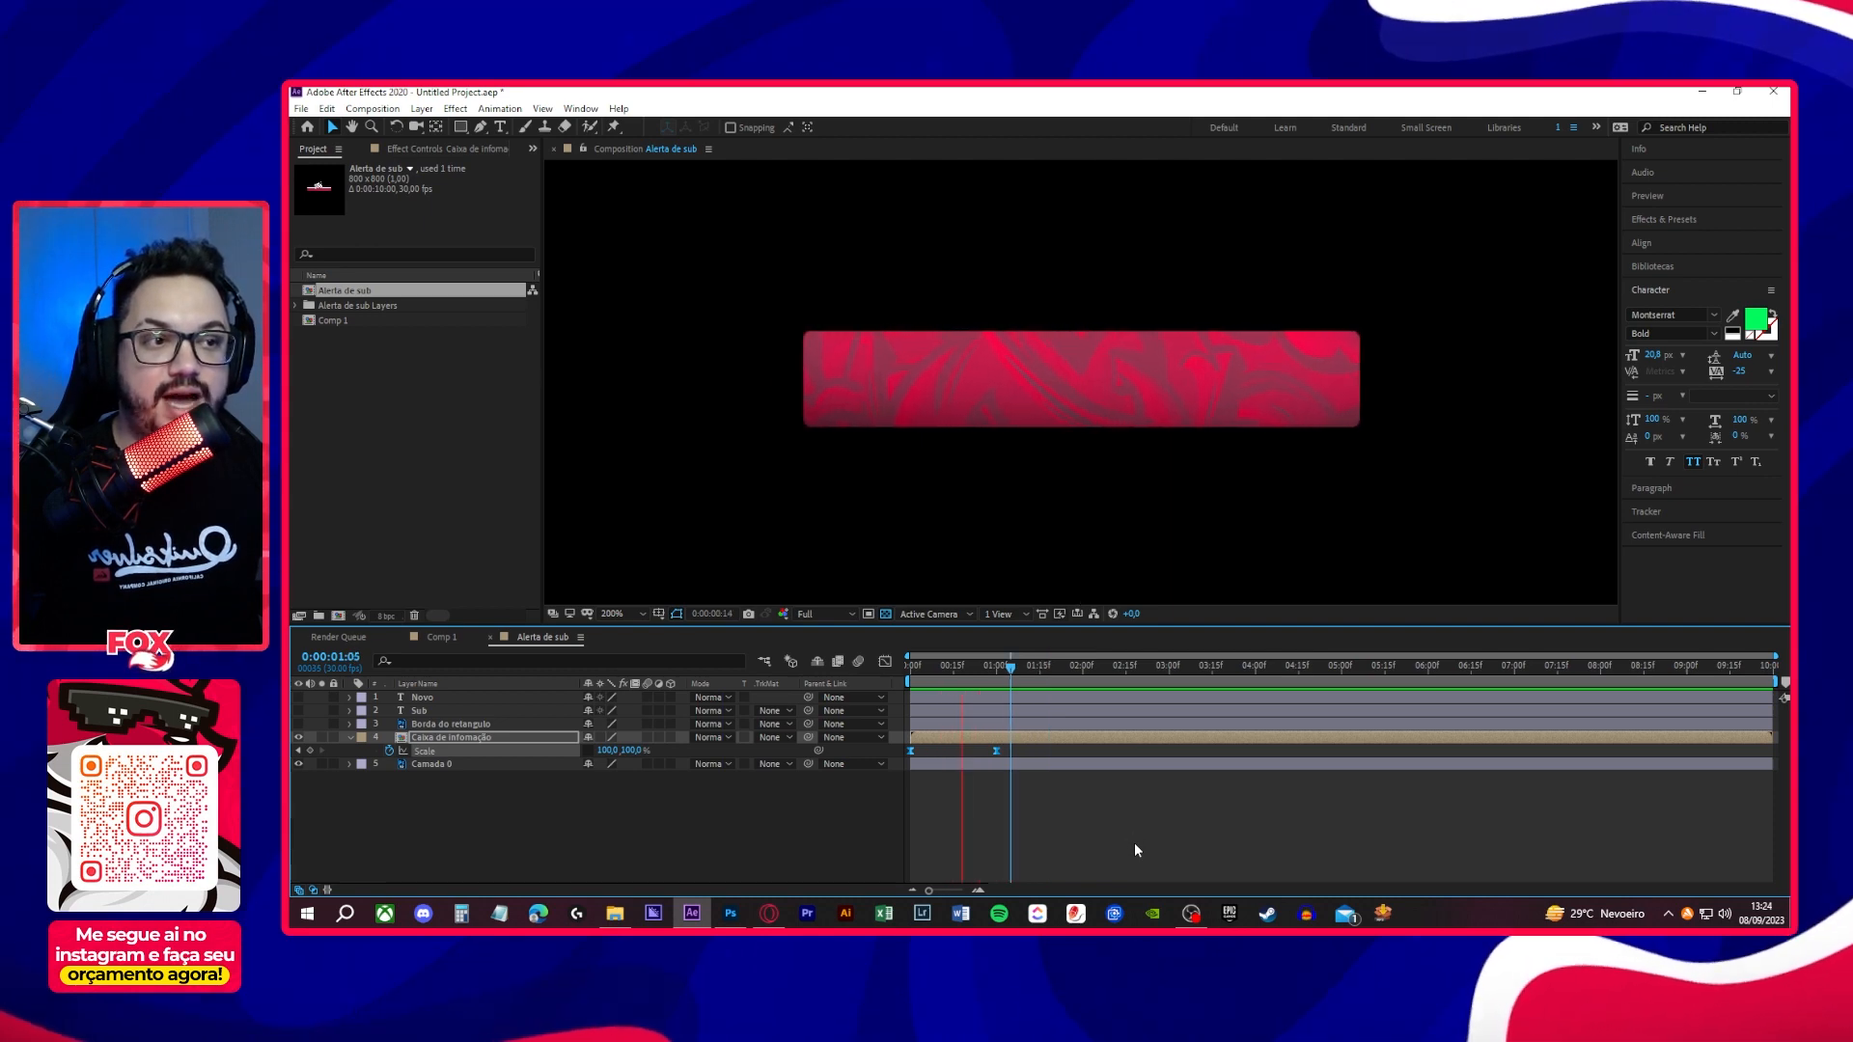
{"action": "key", "text": "space"}
{"action": "key", "text": "space"}
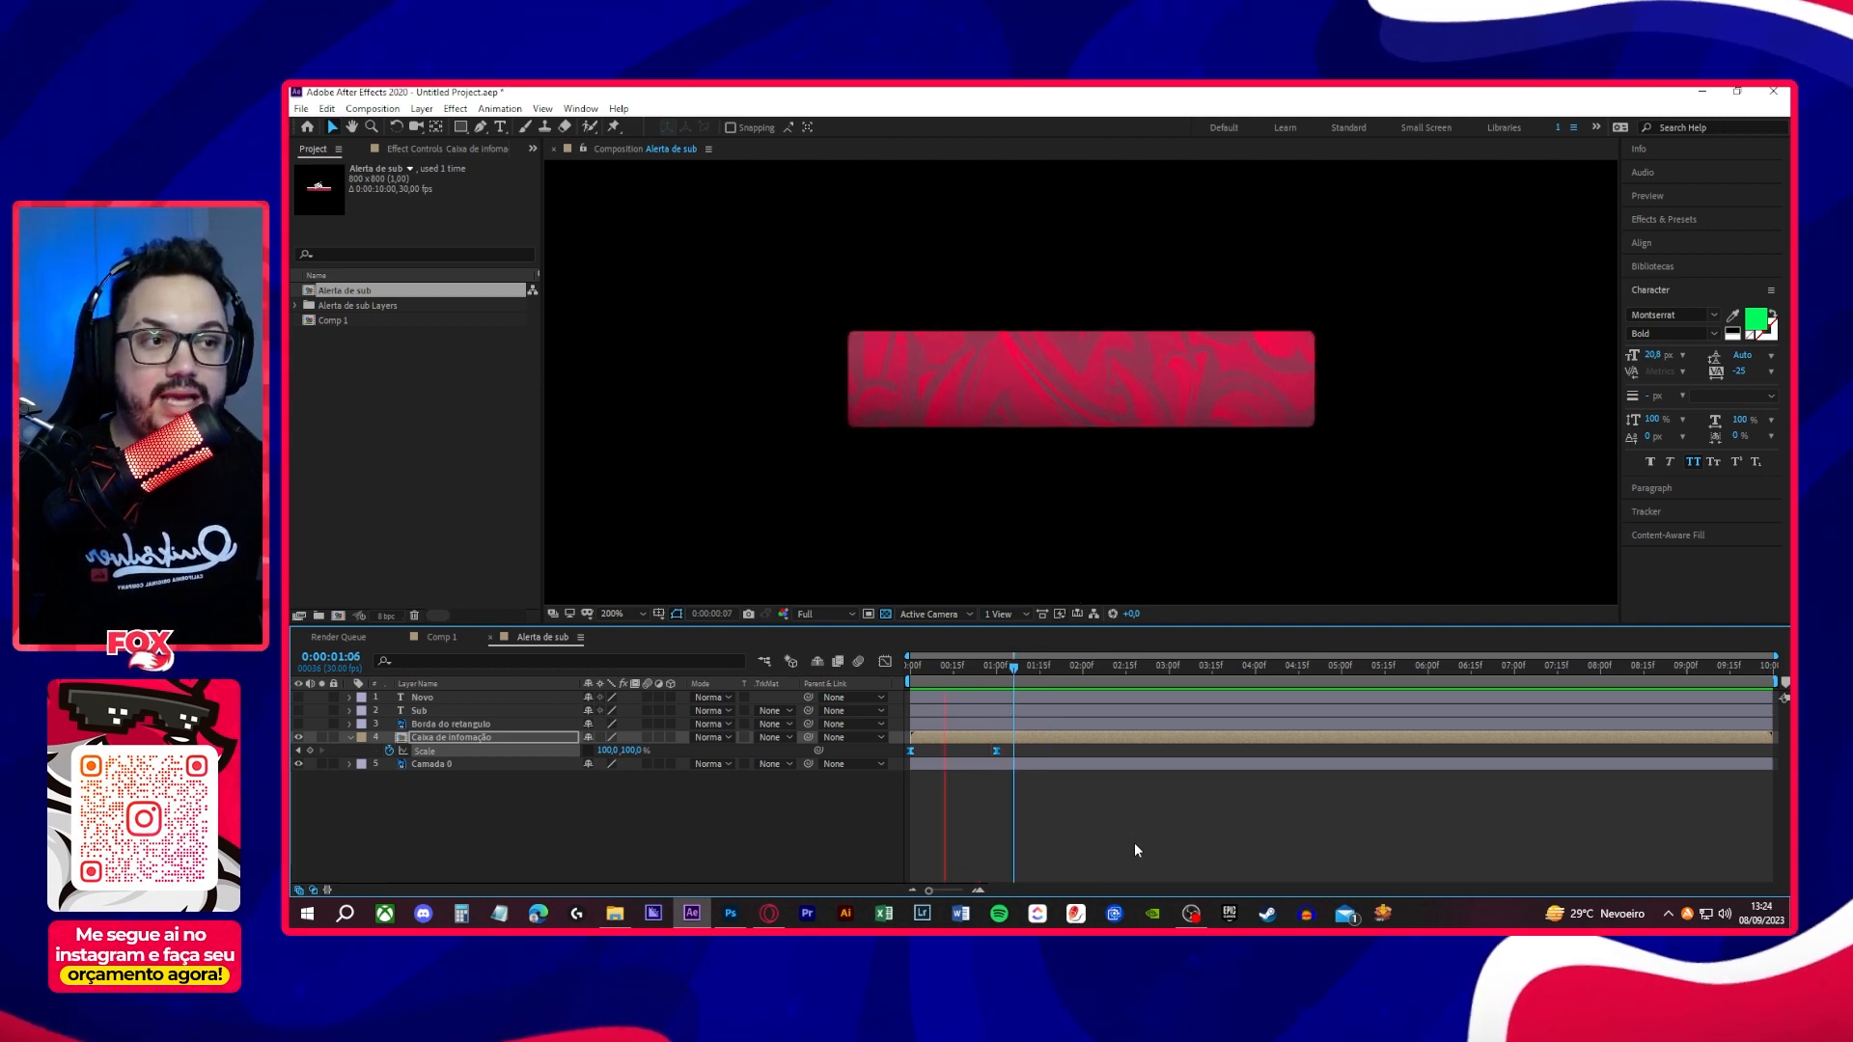
{"action": "key", "text": "space"}
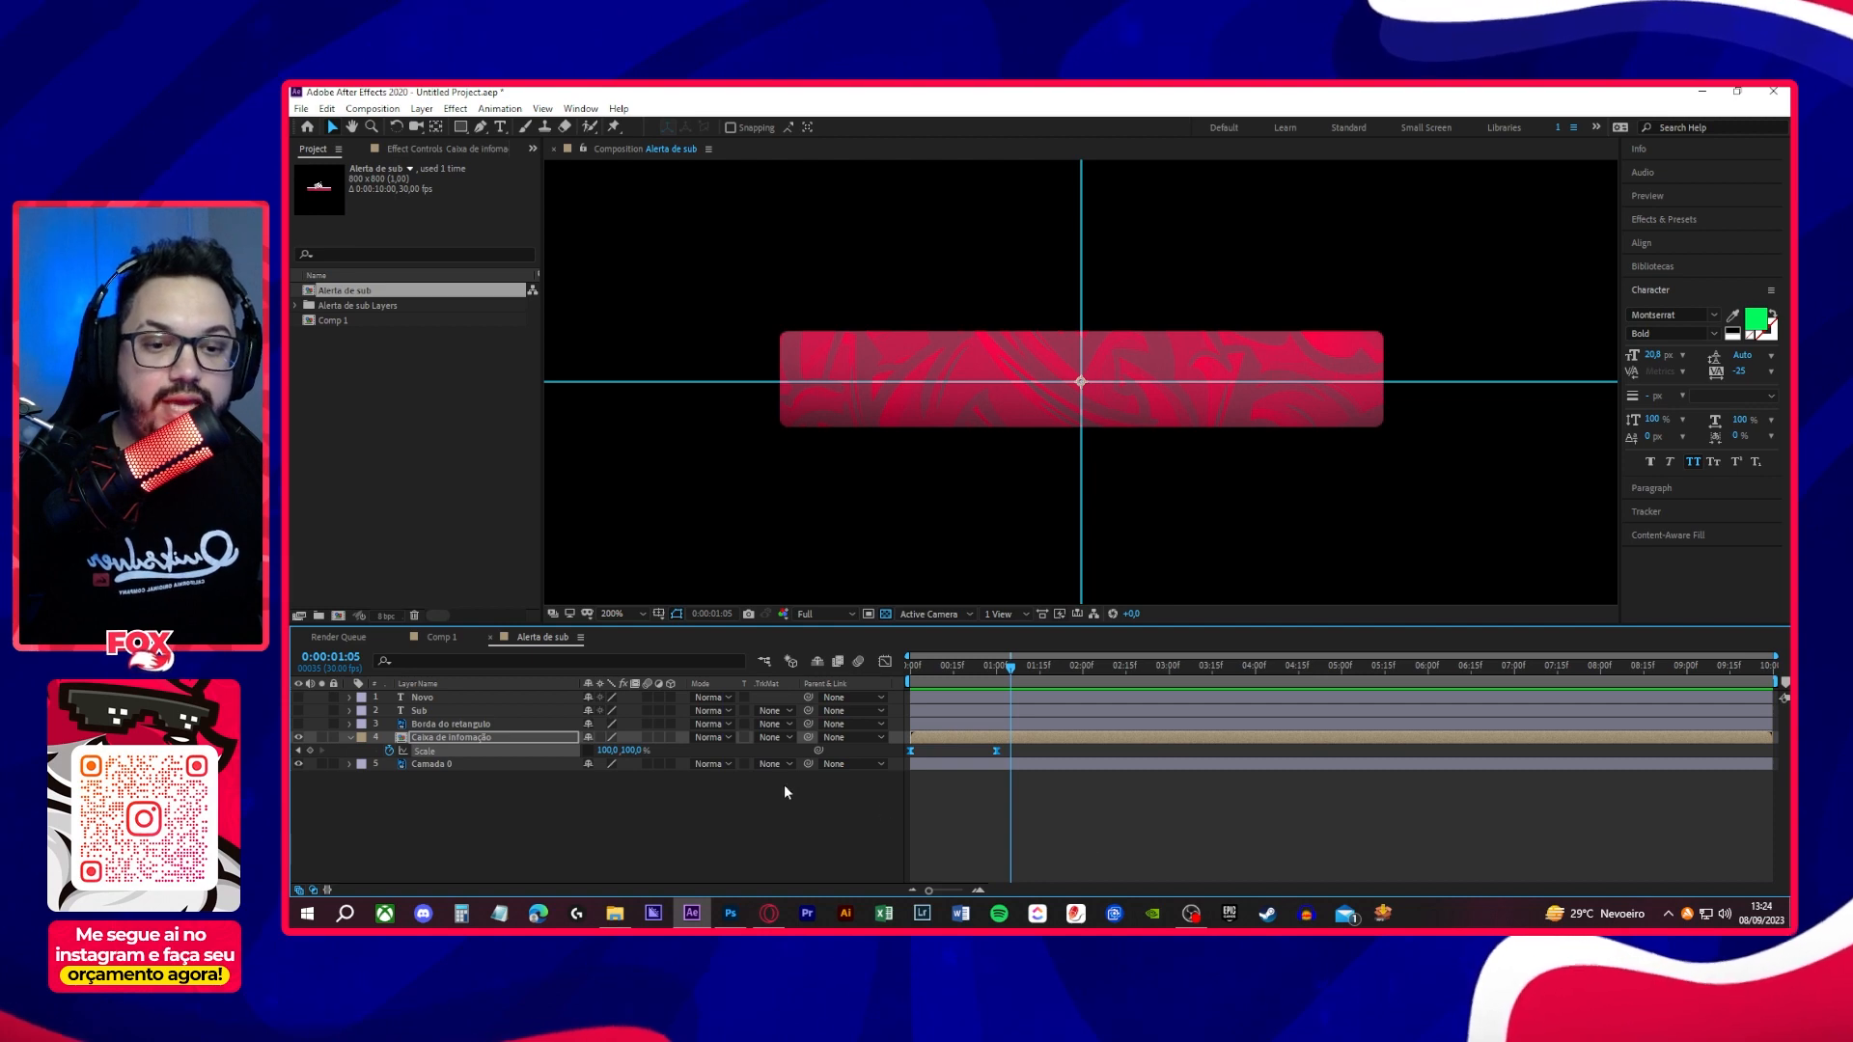
- Make the Borda do retangulo layer visible again and preview it together with the box animation
{"action": "left_click", "coordinate": [351, 738]}
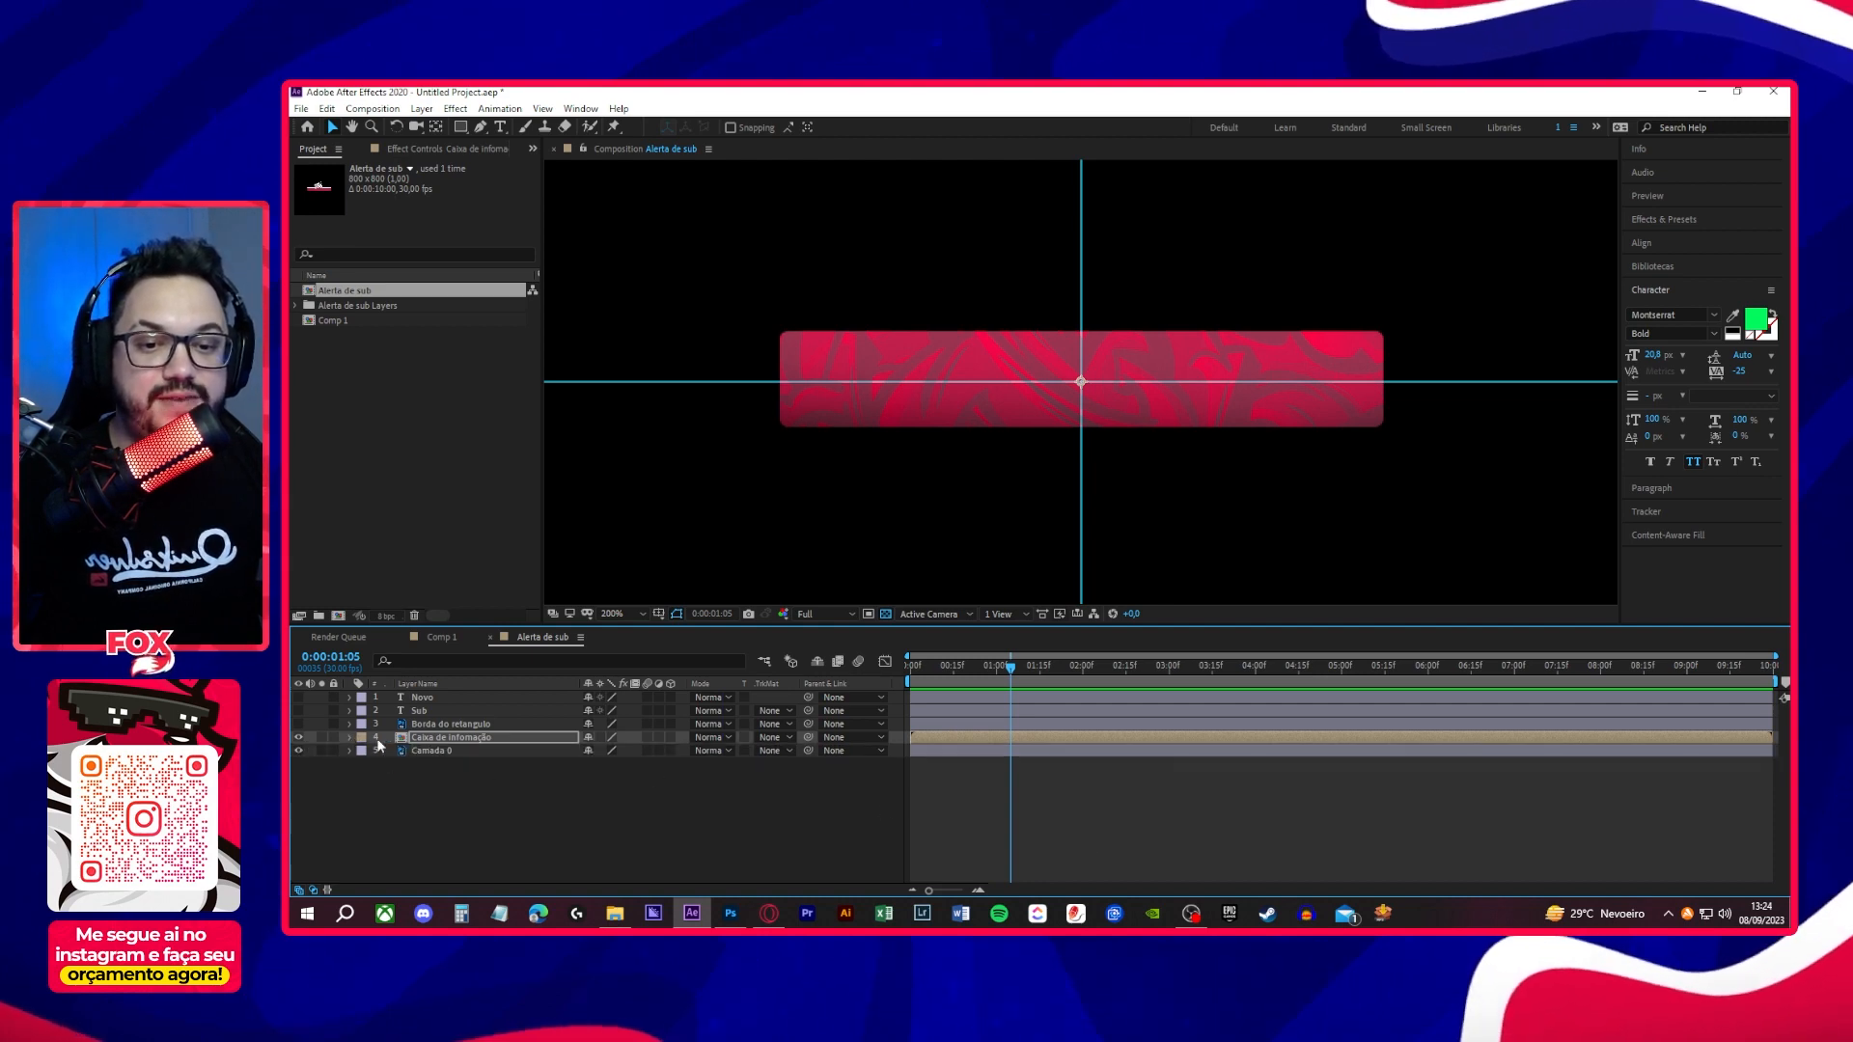
{"action": "left_click", "coordinate": [461, 726]}
{"action": "left_click", "coordinate": [298, 724]}
{"action": "key", "text": "space"}
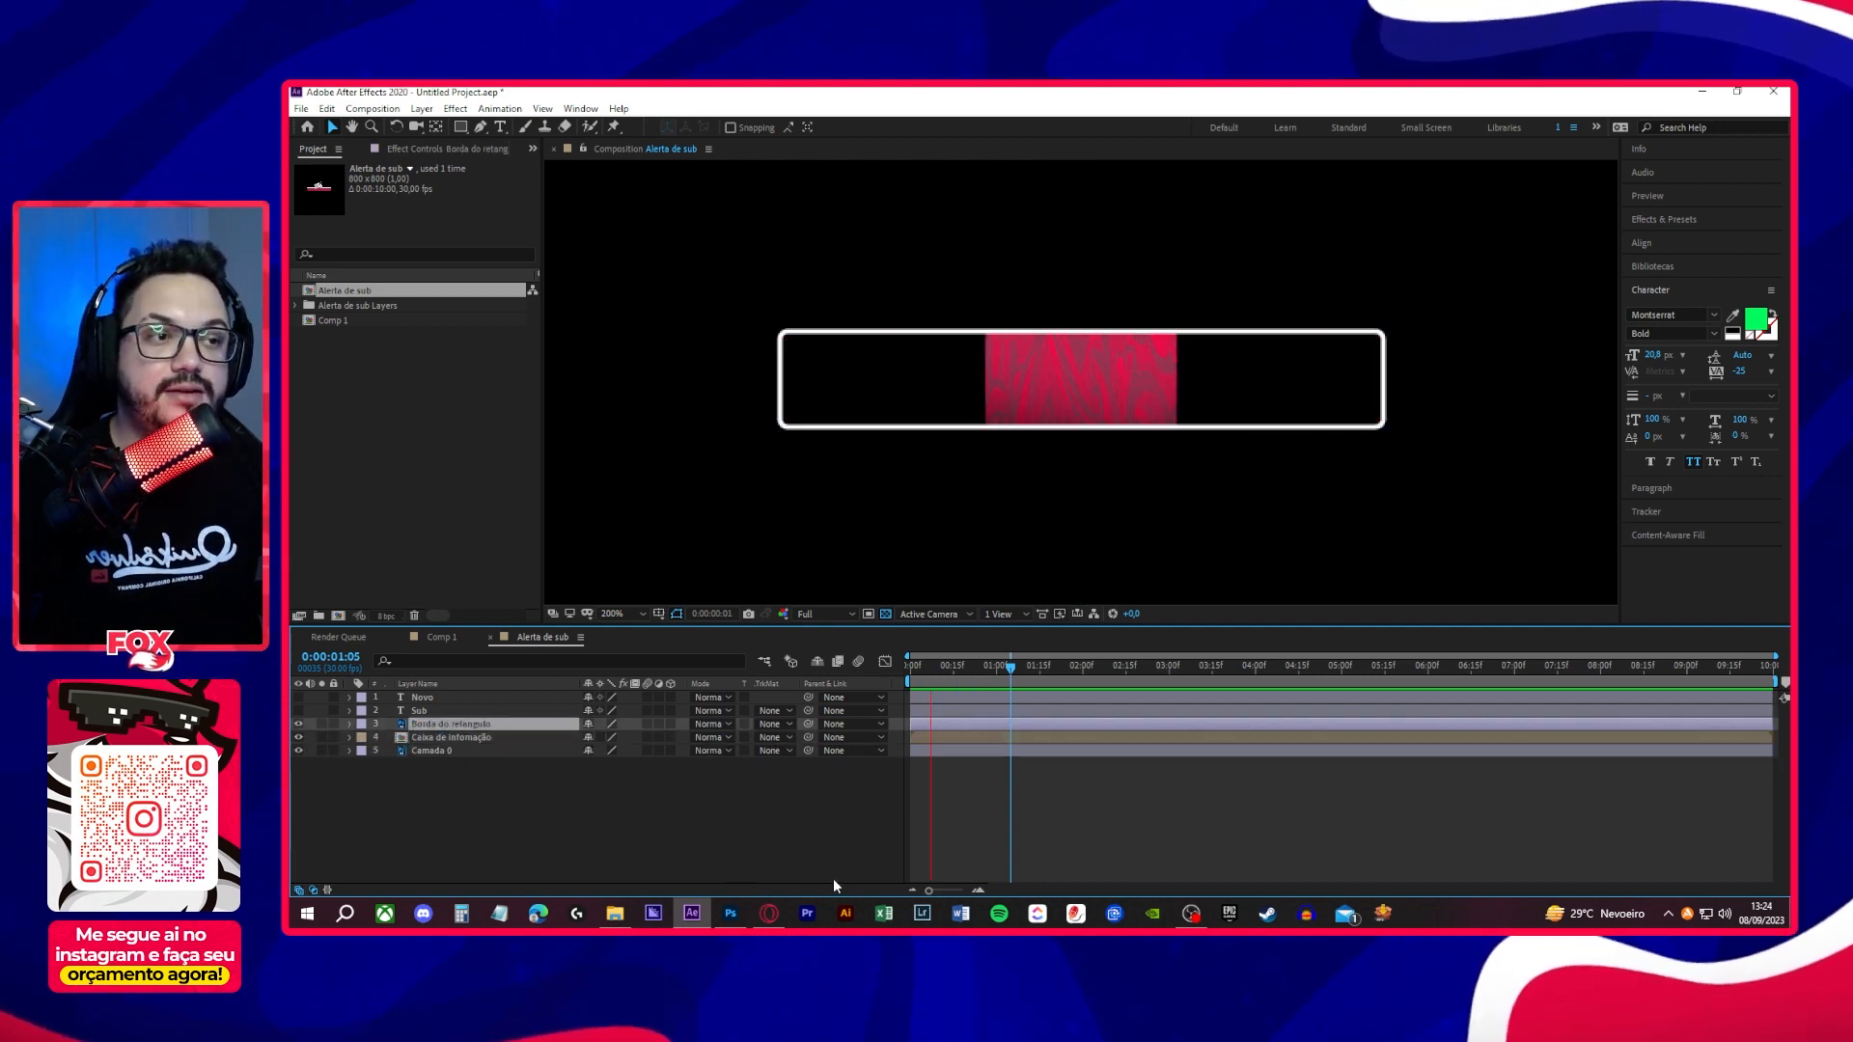
{"action": "key", "text": "space"}
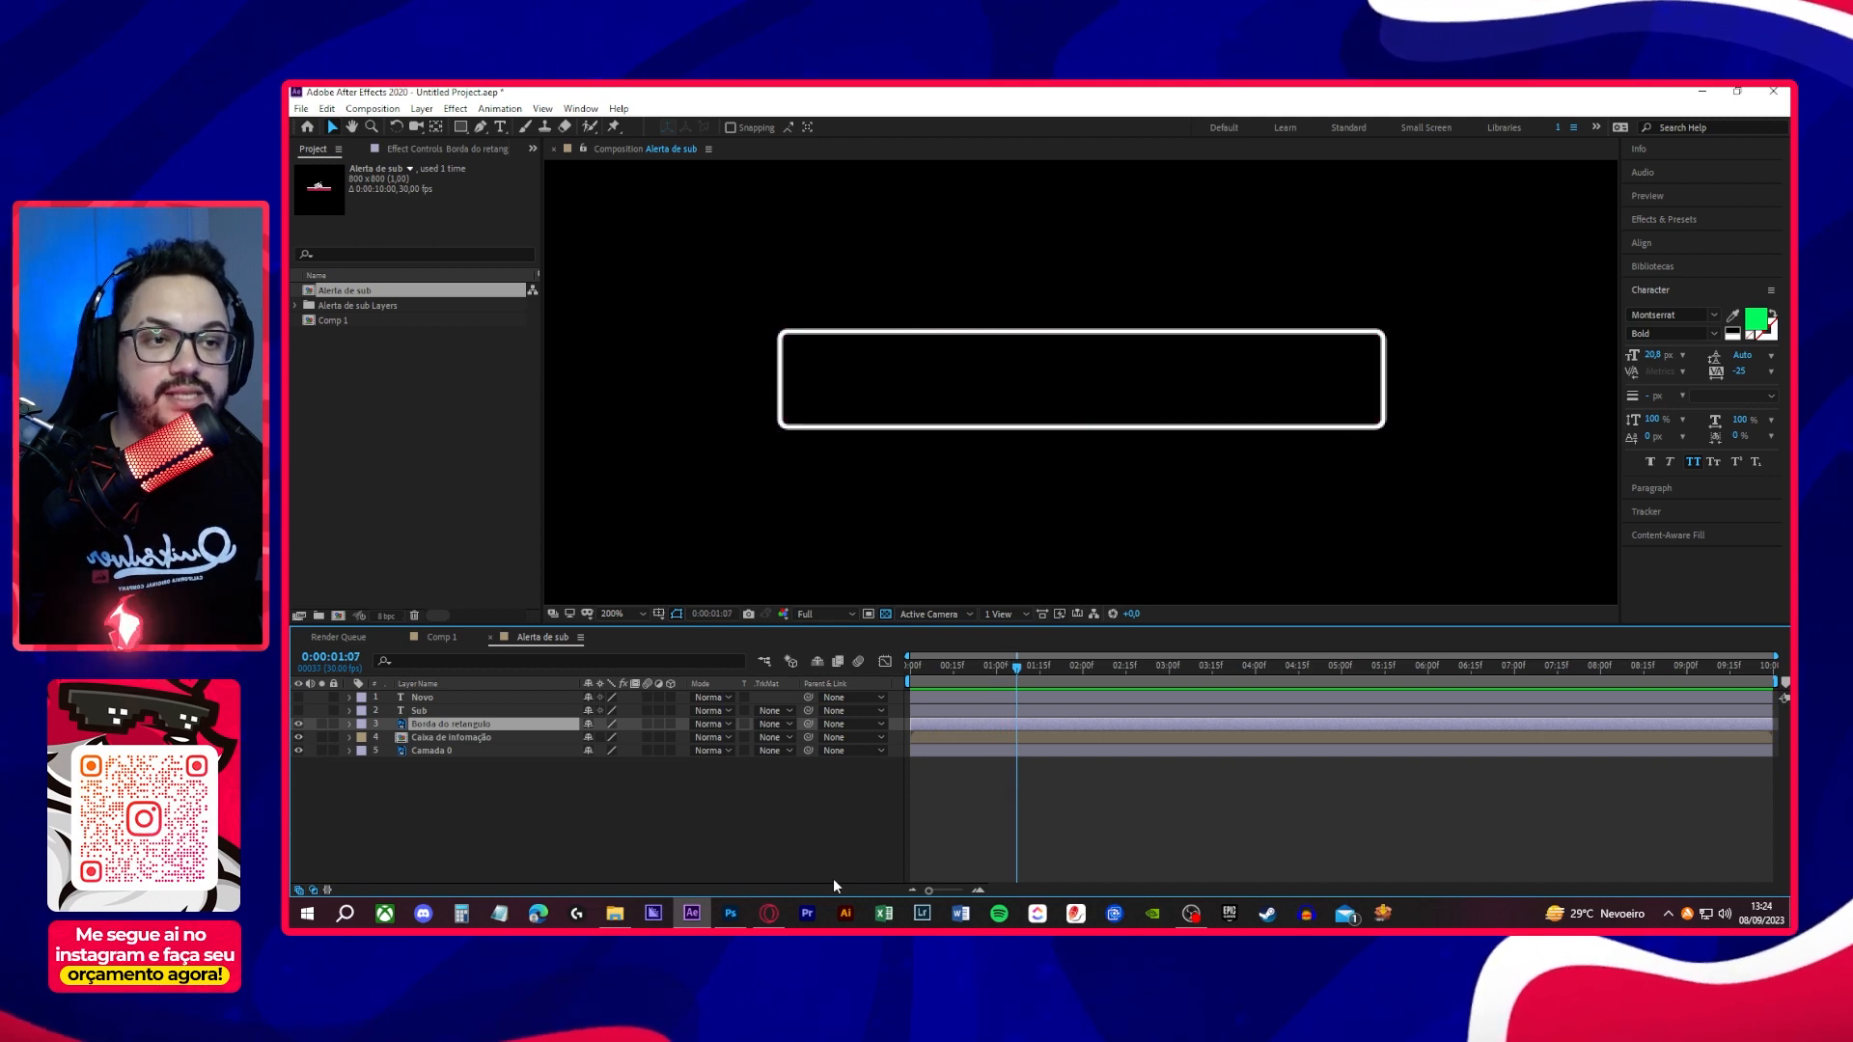
{"action": "key", "text": "space"}
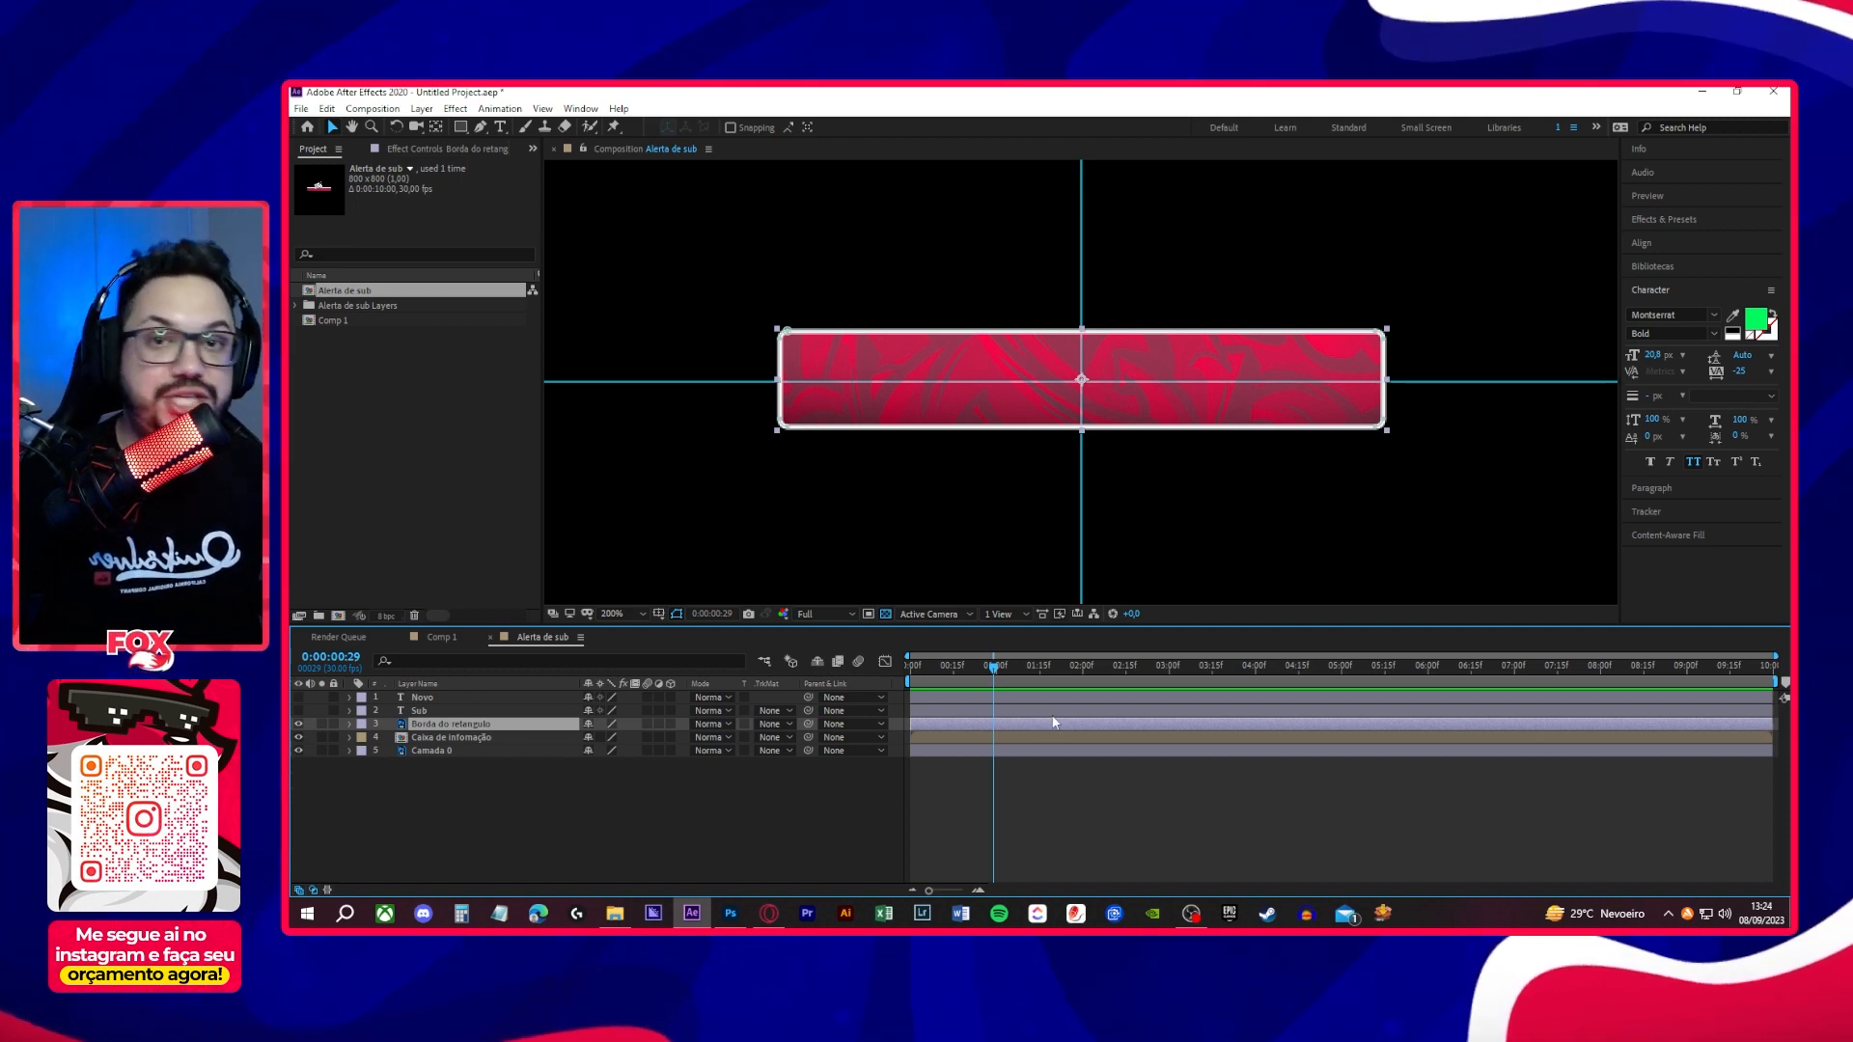
- Keyframe the Opacity of Borda do retangulo at 100% at 1 second and 0% at the first frame, and preview the fade-in
{"action": "mouse_move", "coordinate": [999, 672]}
{"action": "left_mouse_down"}
{"action": "mouse_move", "coordinate": [873, 689]}
{"action": "mouse_move", "coordinate": [998, 692]}
{"action": "left_mouse_up"}
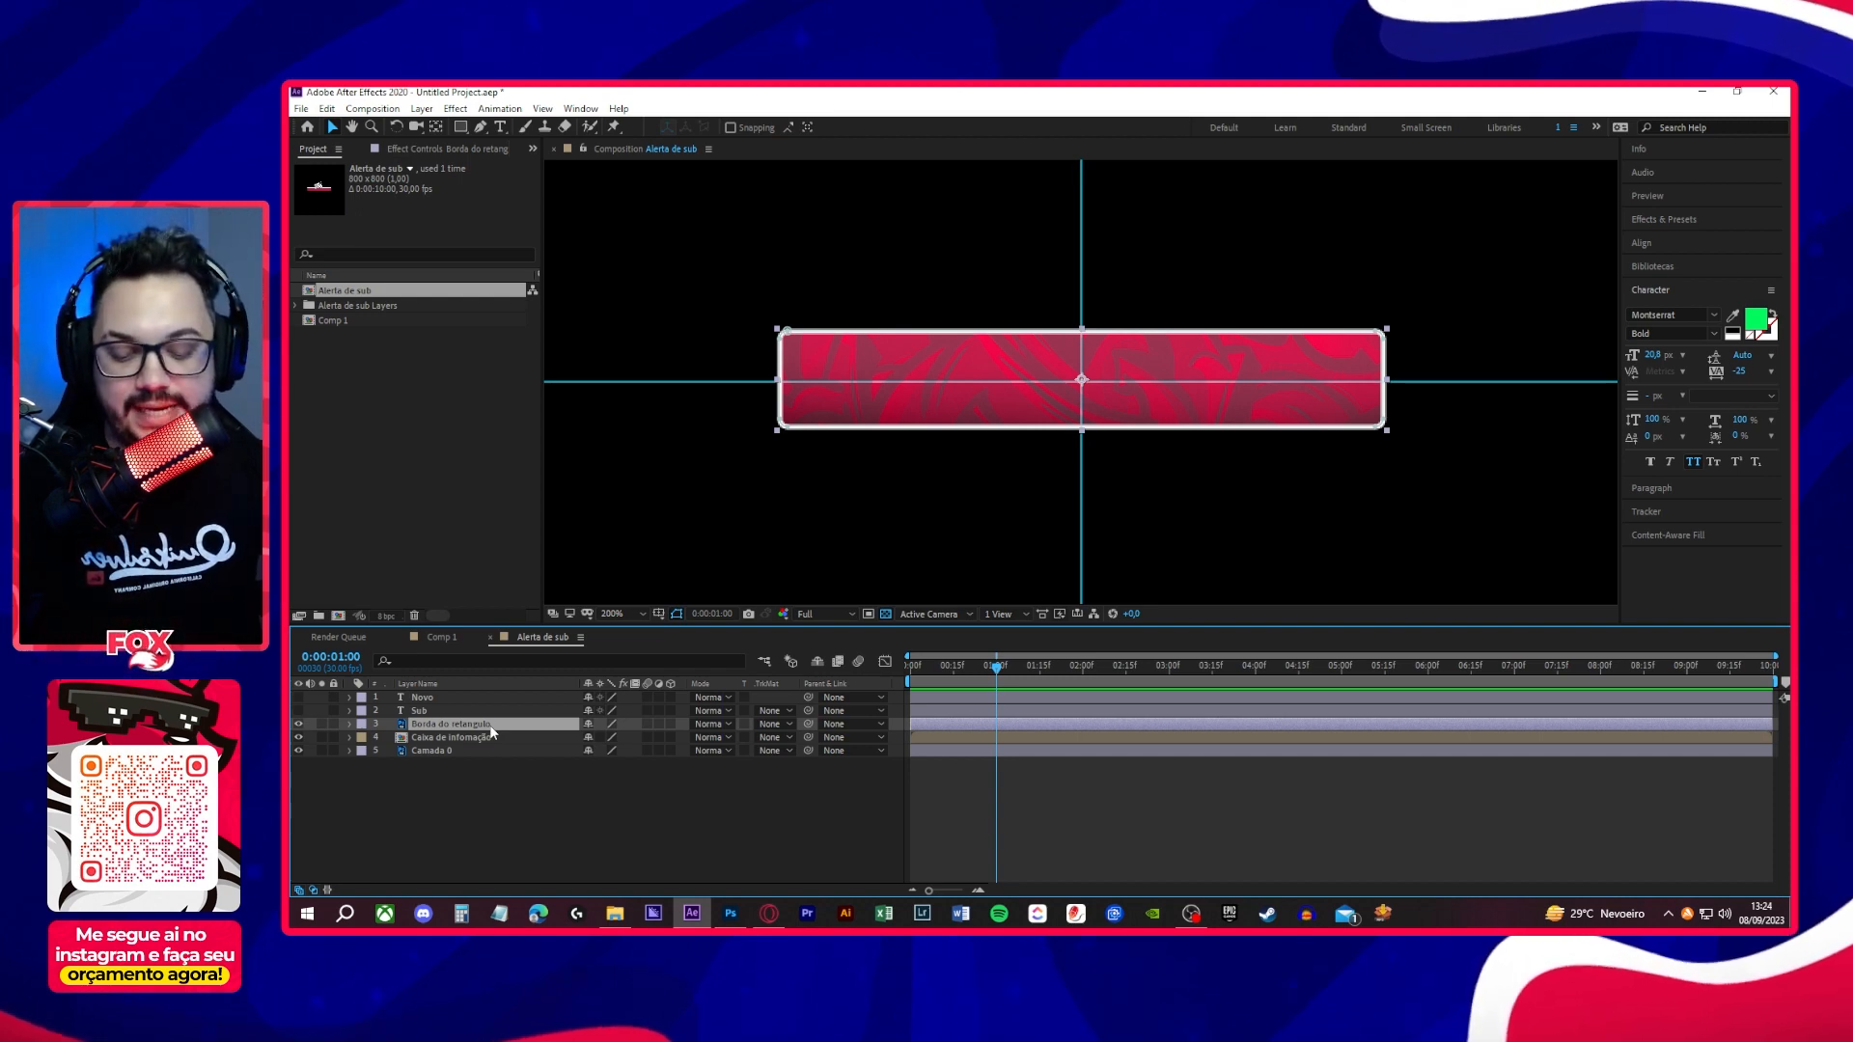
{"action": "key", "text": "t"}
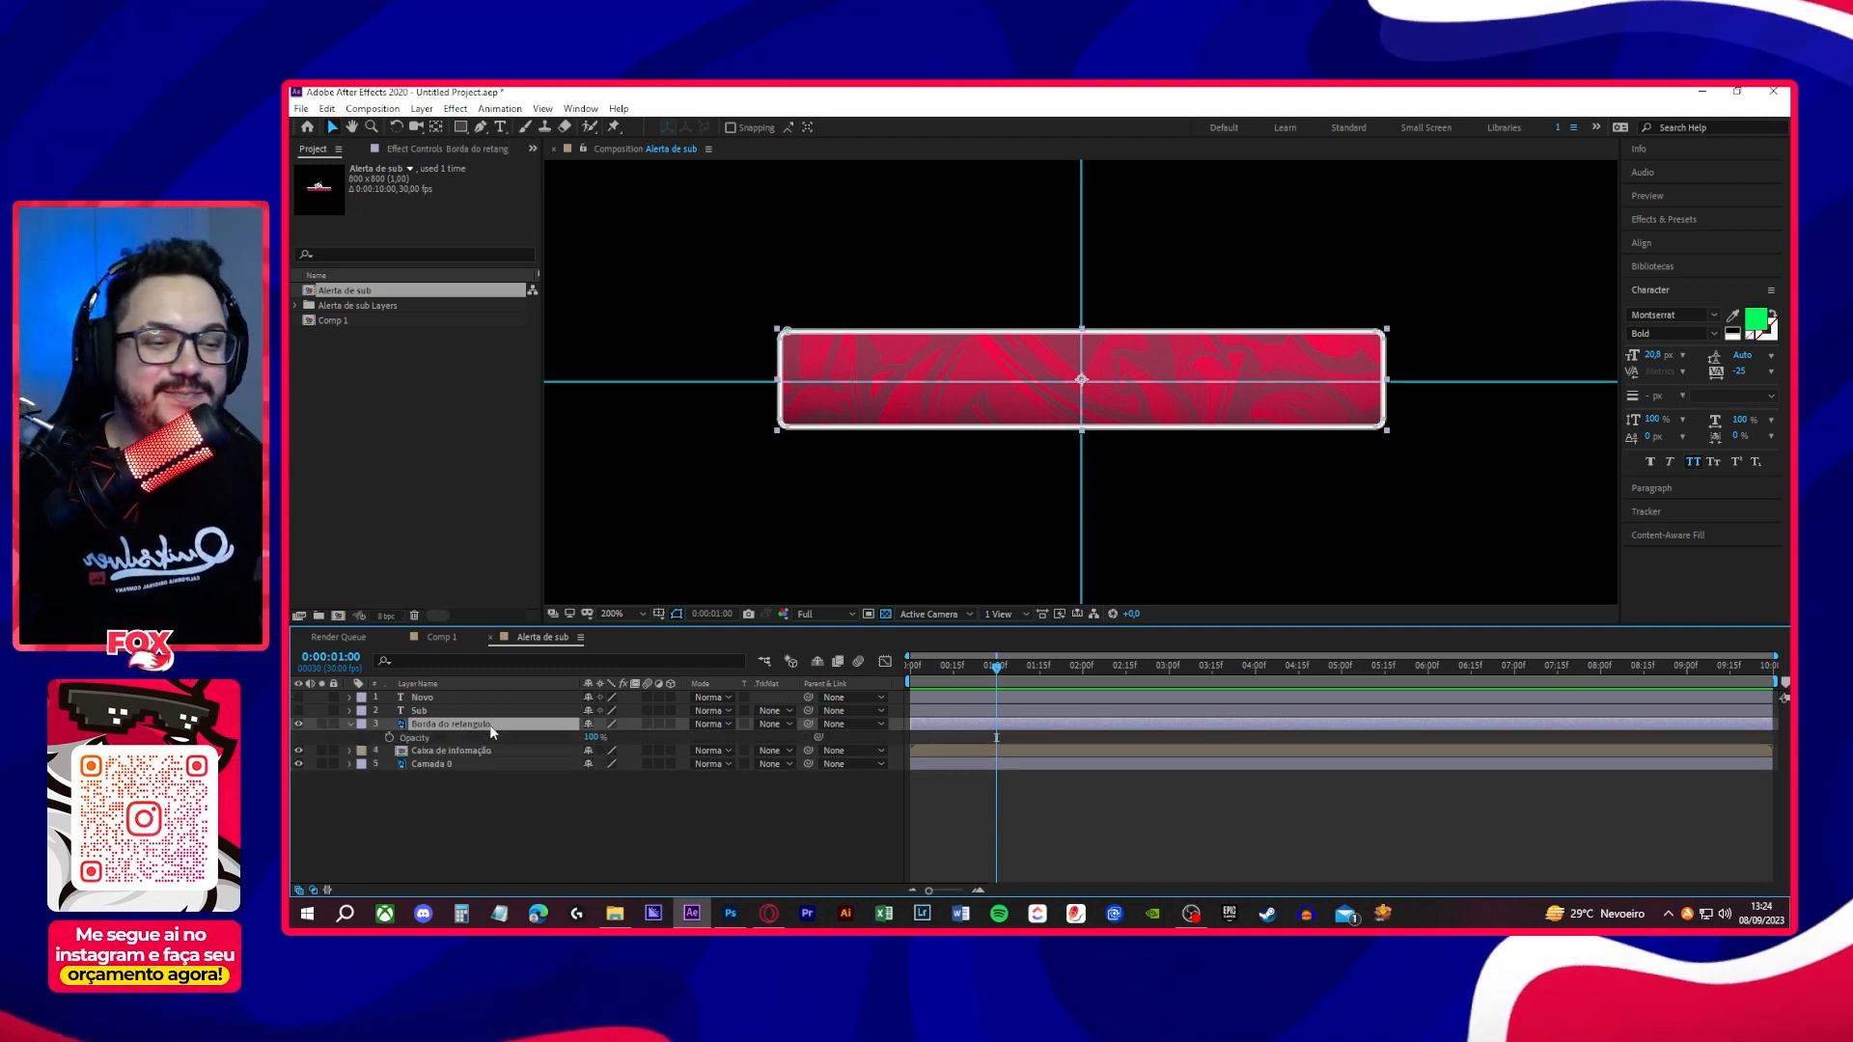
{"action": "left_click", "coordinate": [389, 738]}
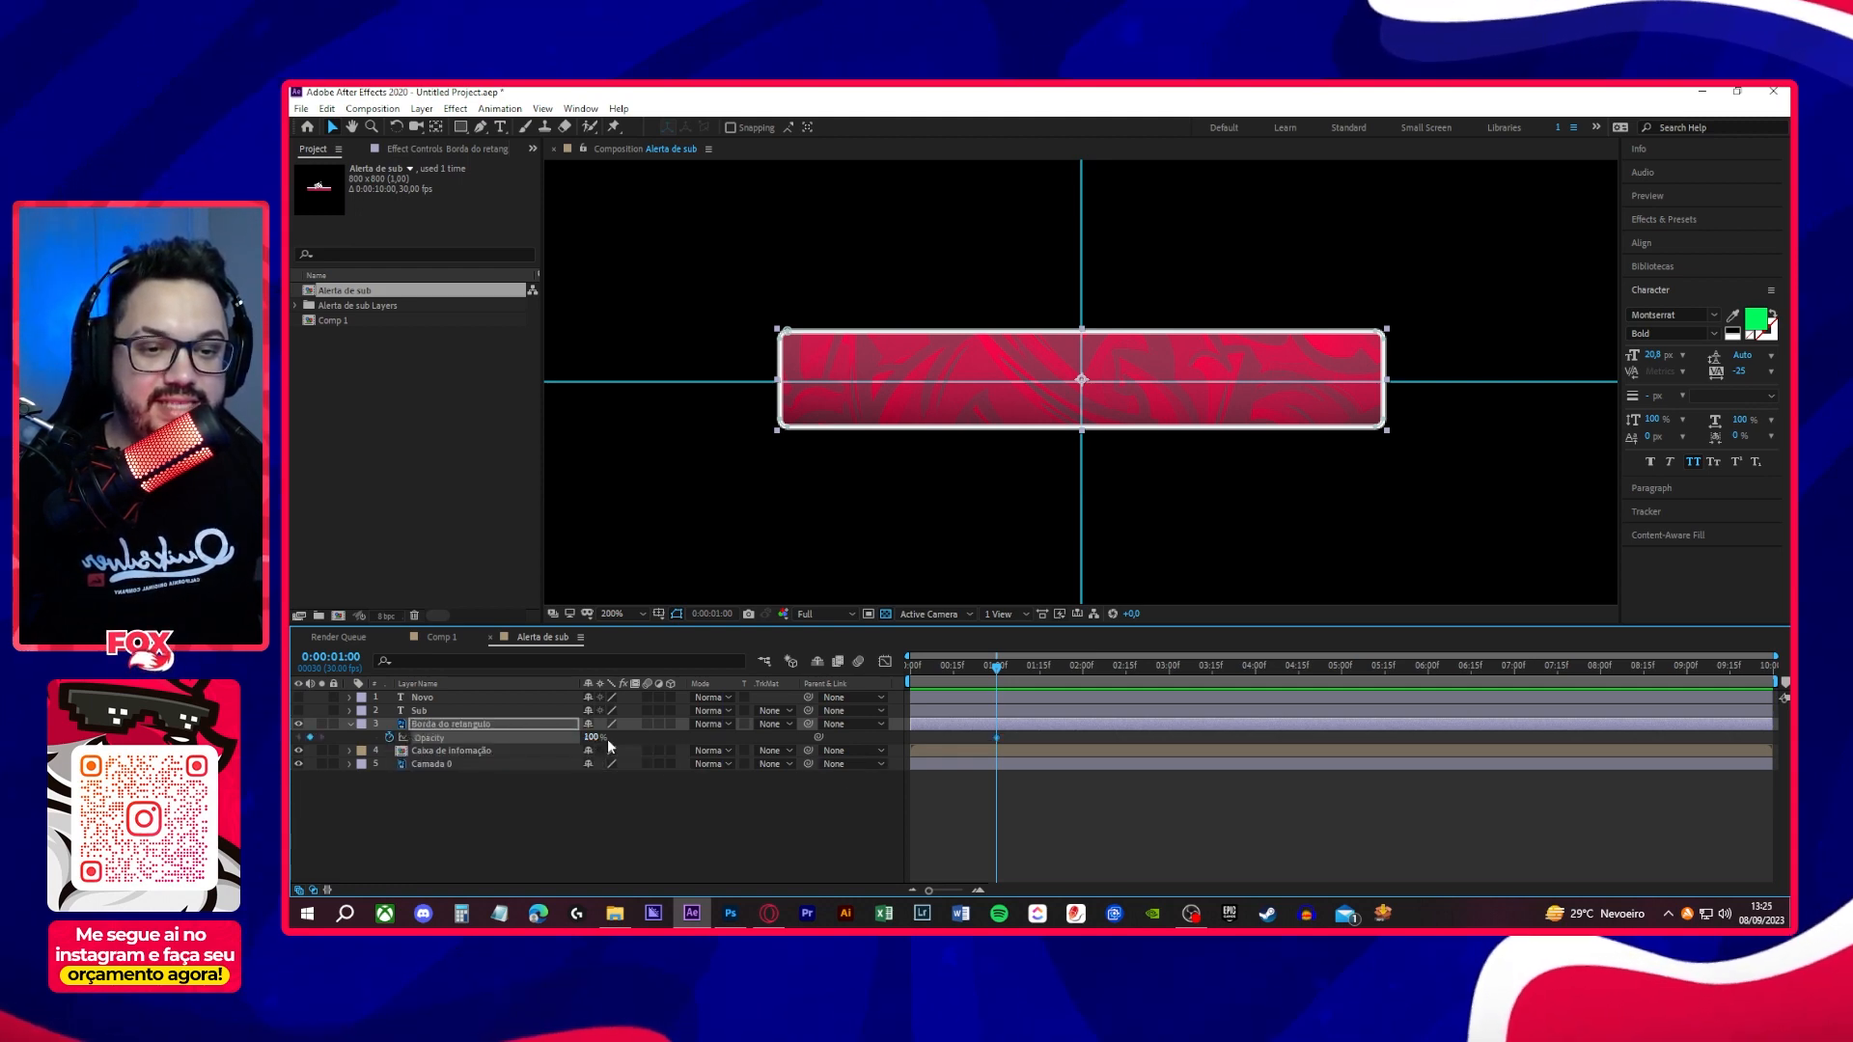
{"action": "left_click_drag", "start_coordinate": [997, 666], "coordinate": [890, 677]}
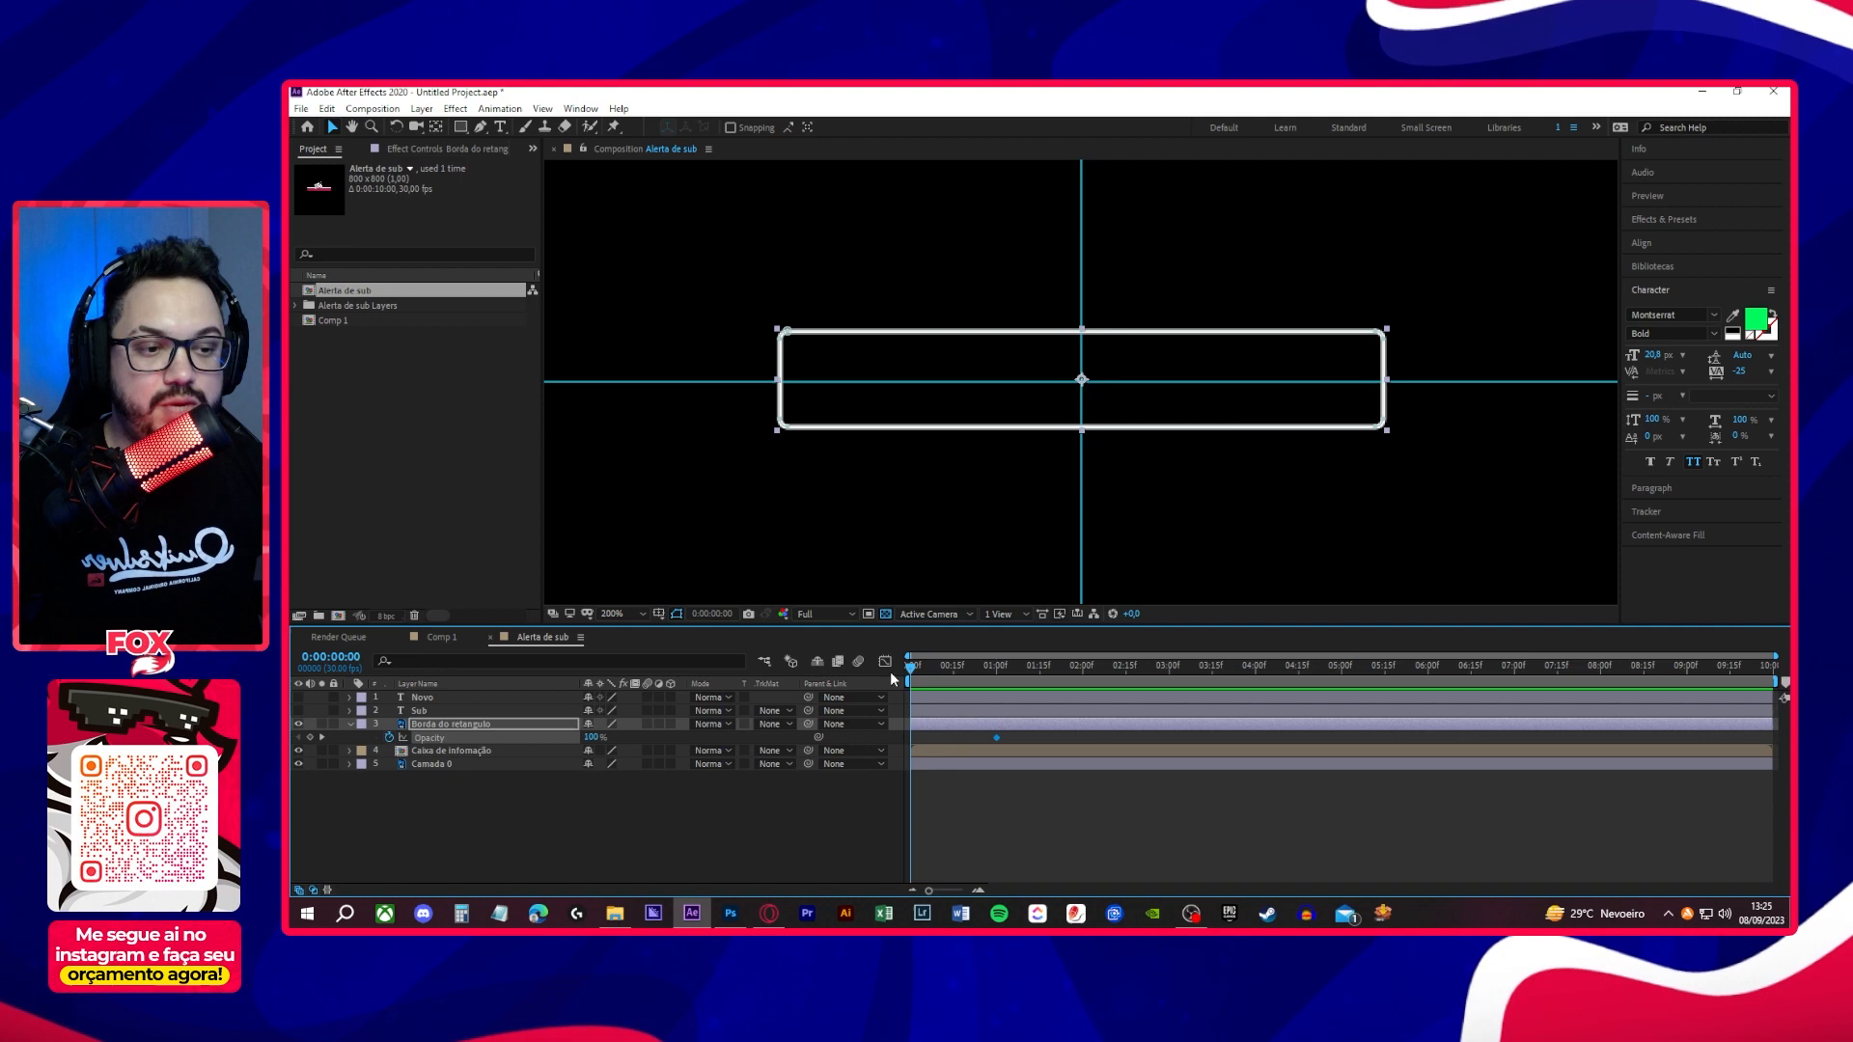
{"action": "left_click", "coordinate": [591, 738]}
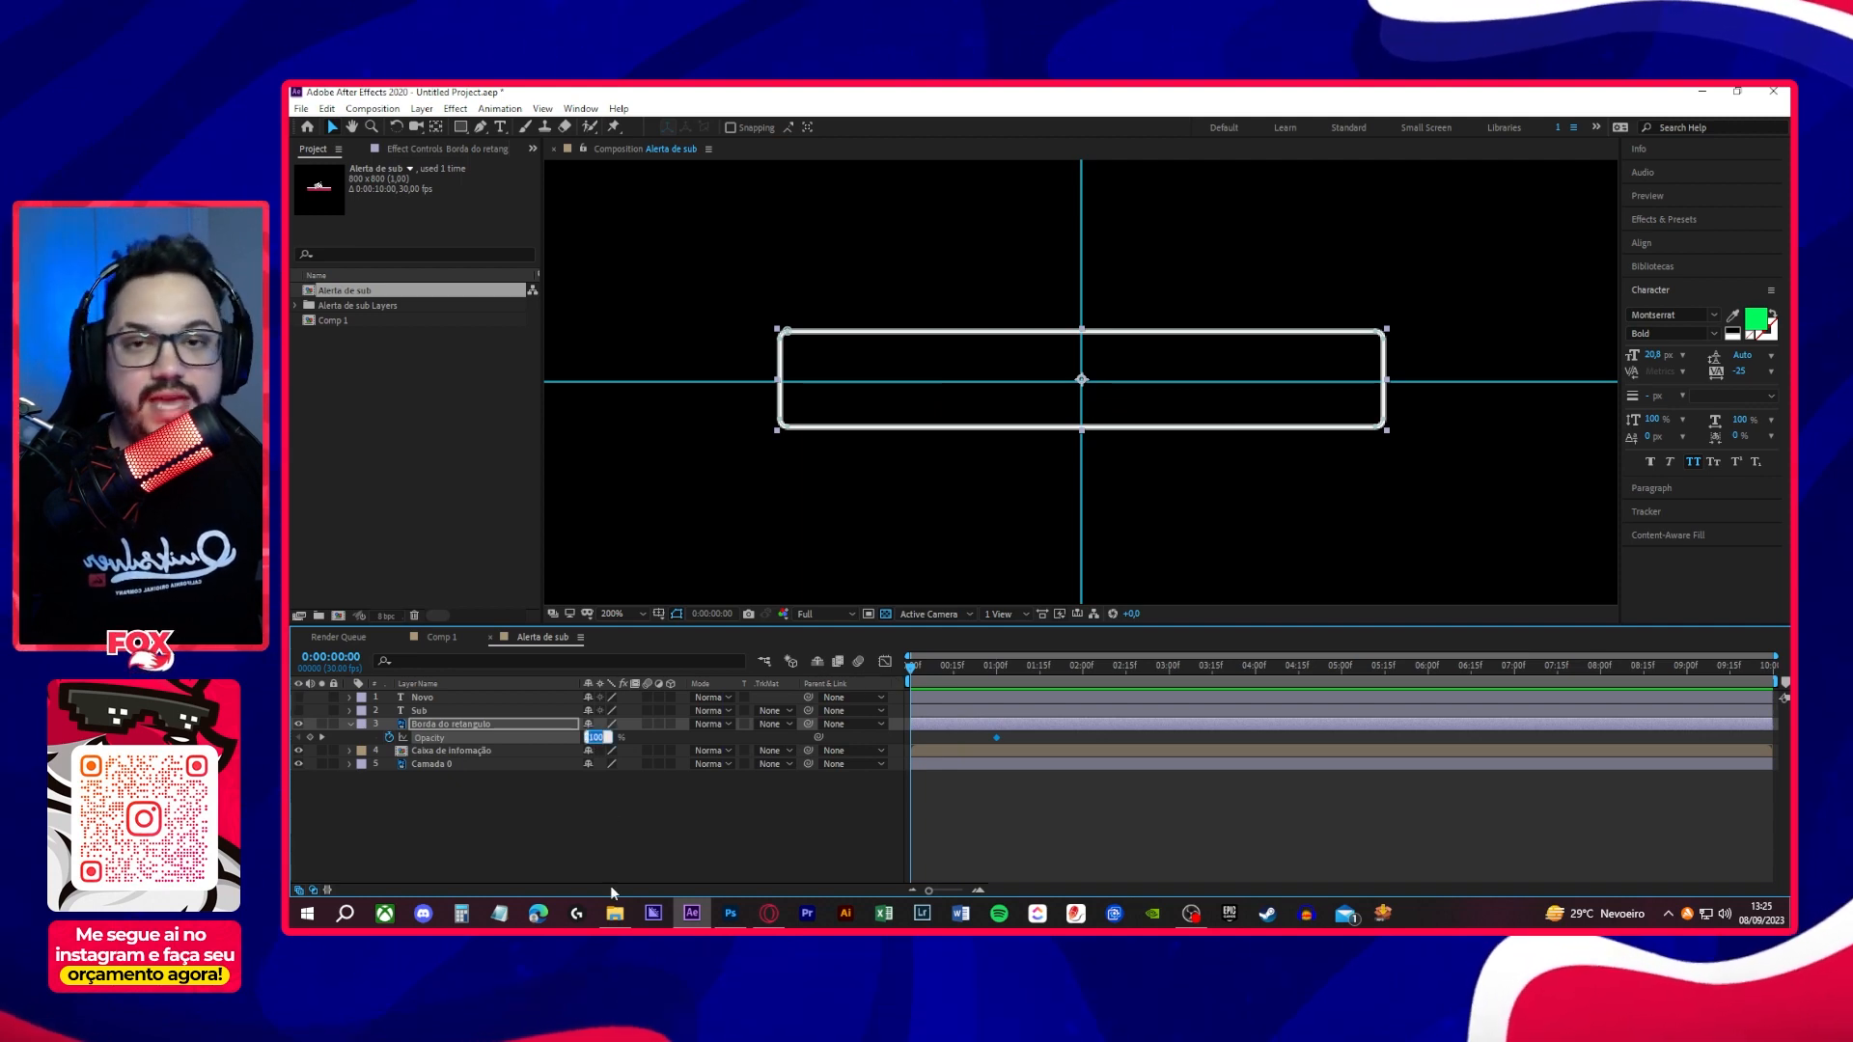
{"action": "type", "text": "0"}
{"action": "key", "text": "Return"}
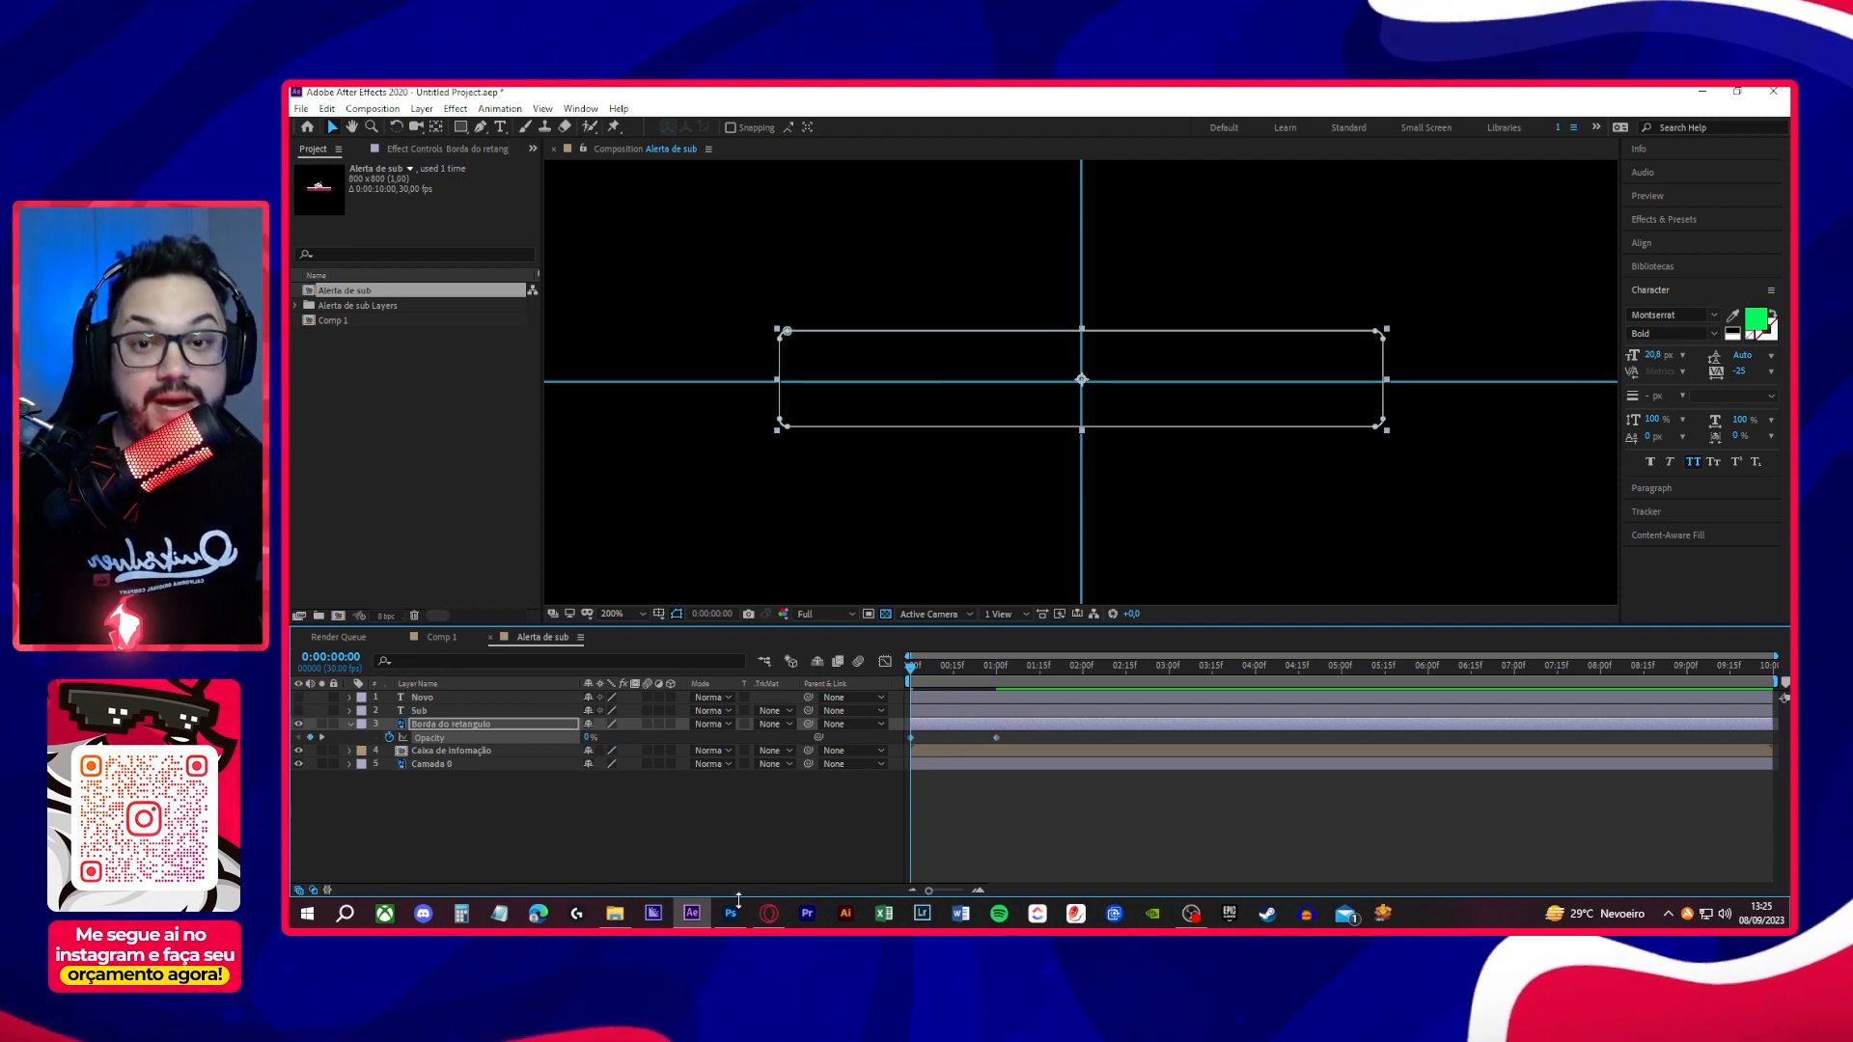
{"action": "key", "text": "space"}
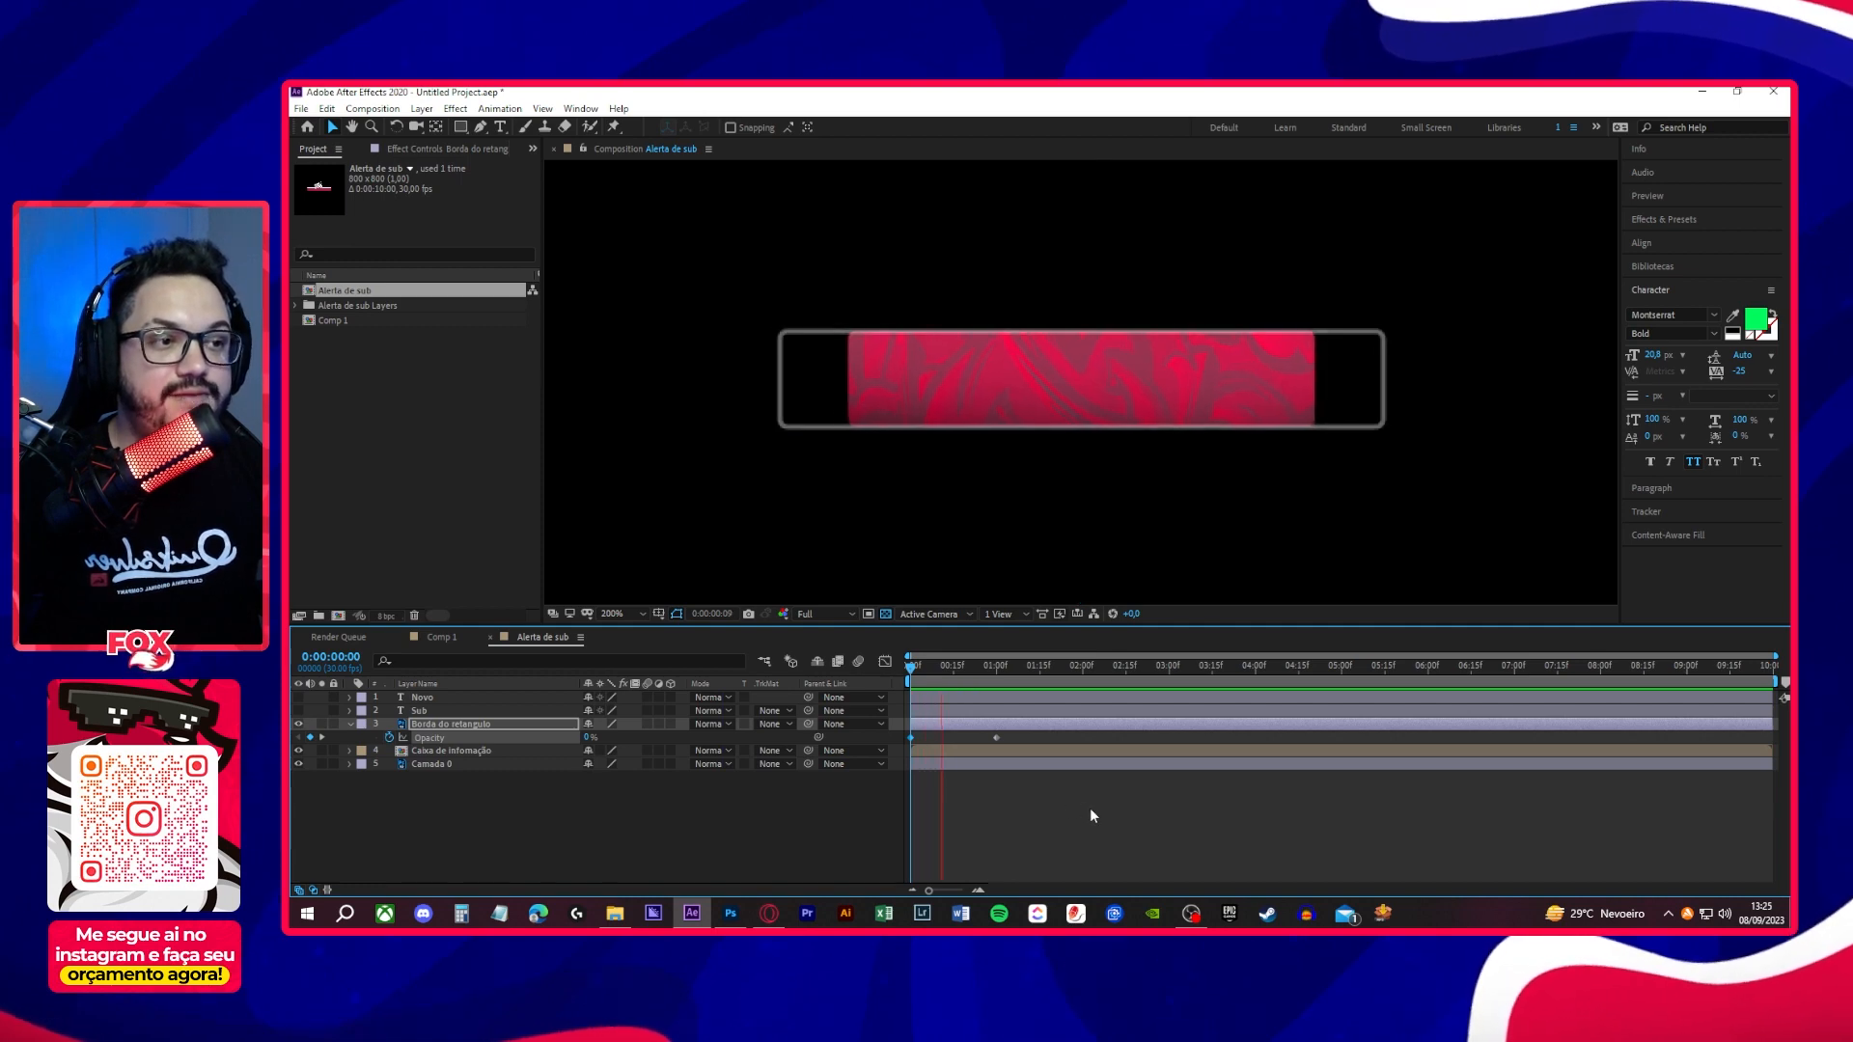
- Apply Easy Ease to both Opacity keyframes, shift their speed peak towards the start of the fade, and play back the result
{"action": "left_click_drag", "start_coordinate": [1061, 734], "coordinate": [889, 749]}
{"action": "key", "text": "F9"}
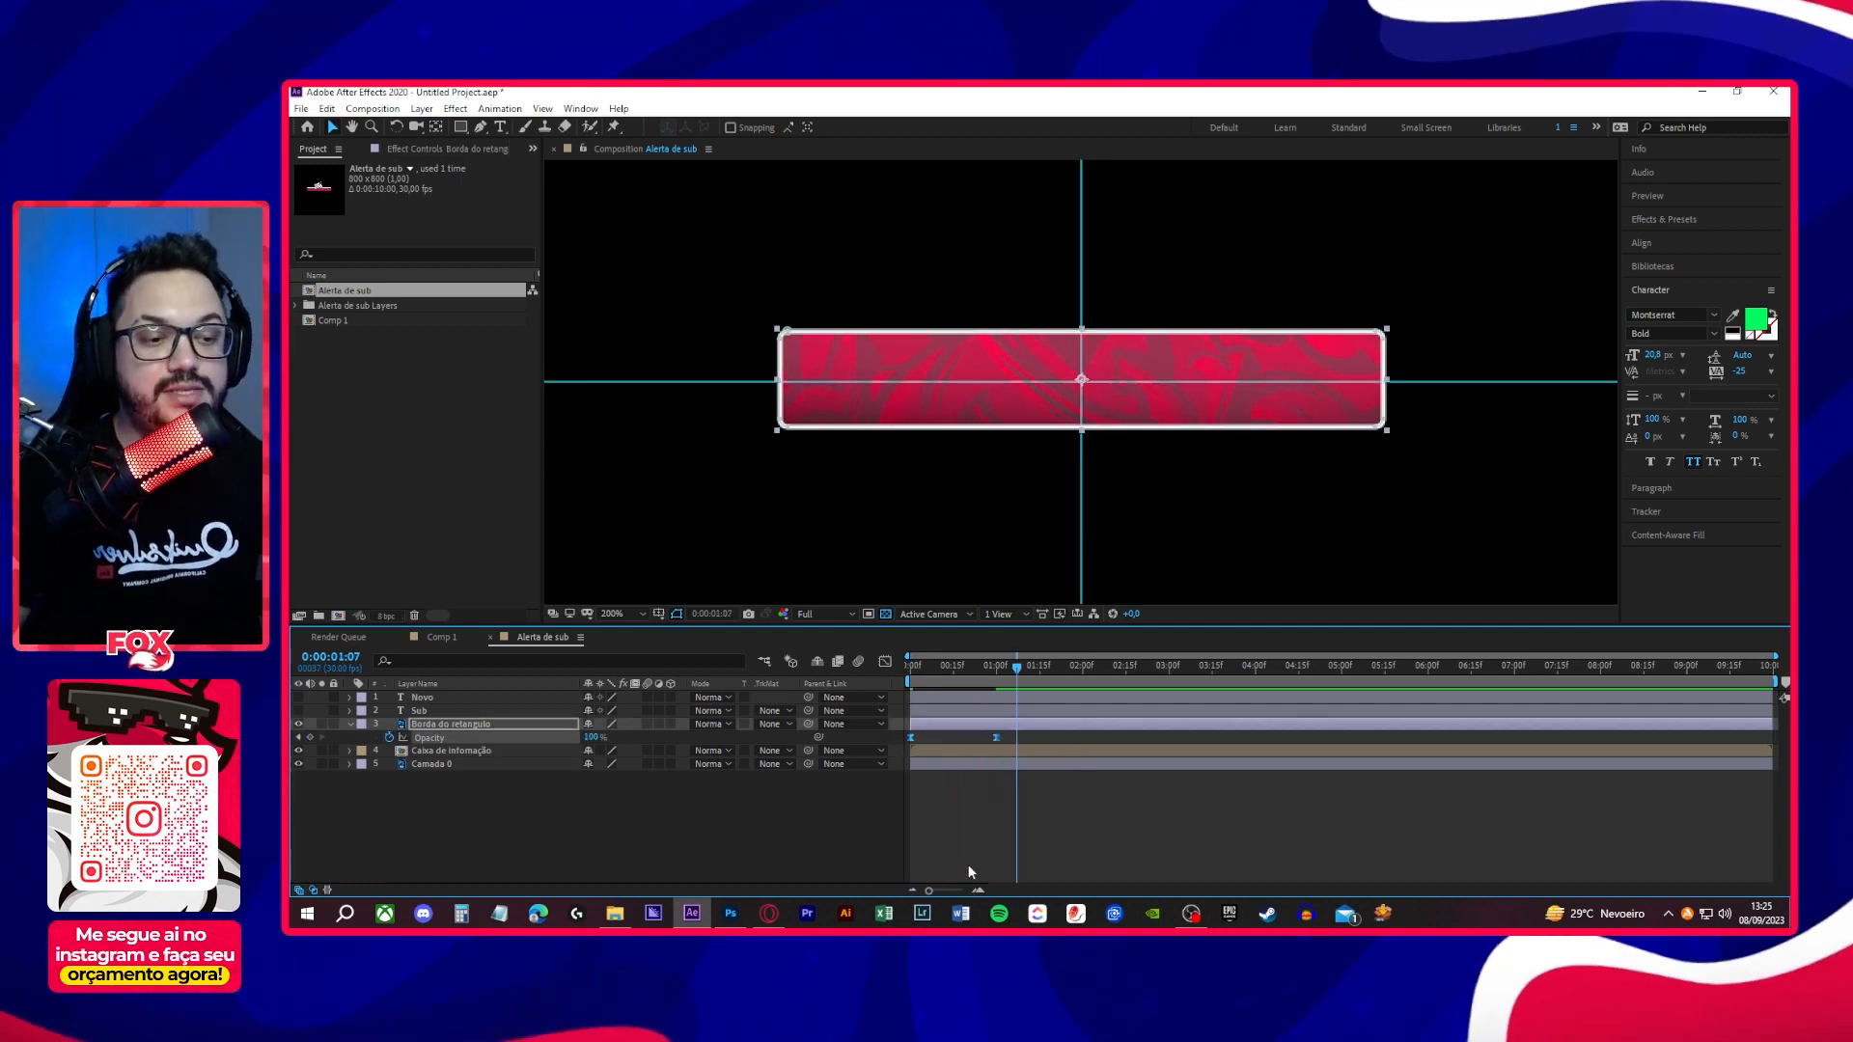
{"action": "left_click", "coordinate": [886, 662]}
{"action": "left_click_drag", "start_coordinate": [1074, 829], "coordinate": [876, 869]}
{"action": "left_click_drag", "start_coordinate": [983, 849], "coordinate": [941, 853]}
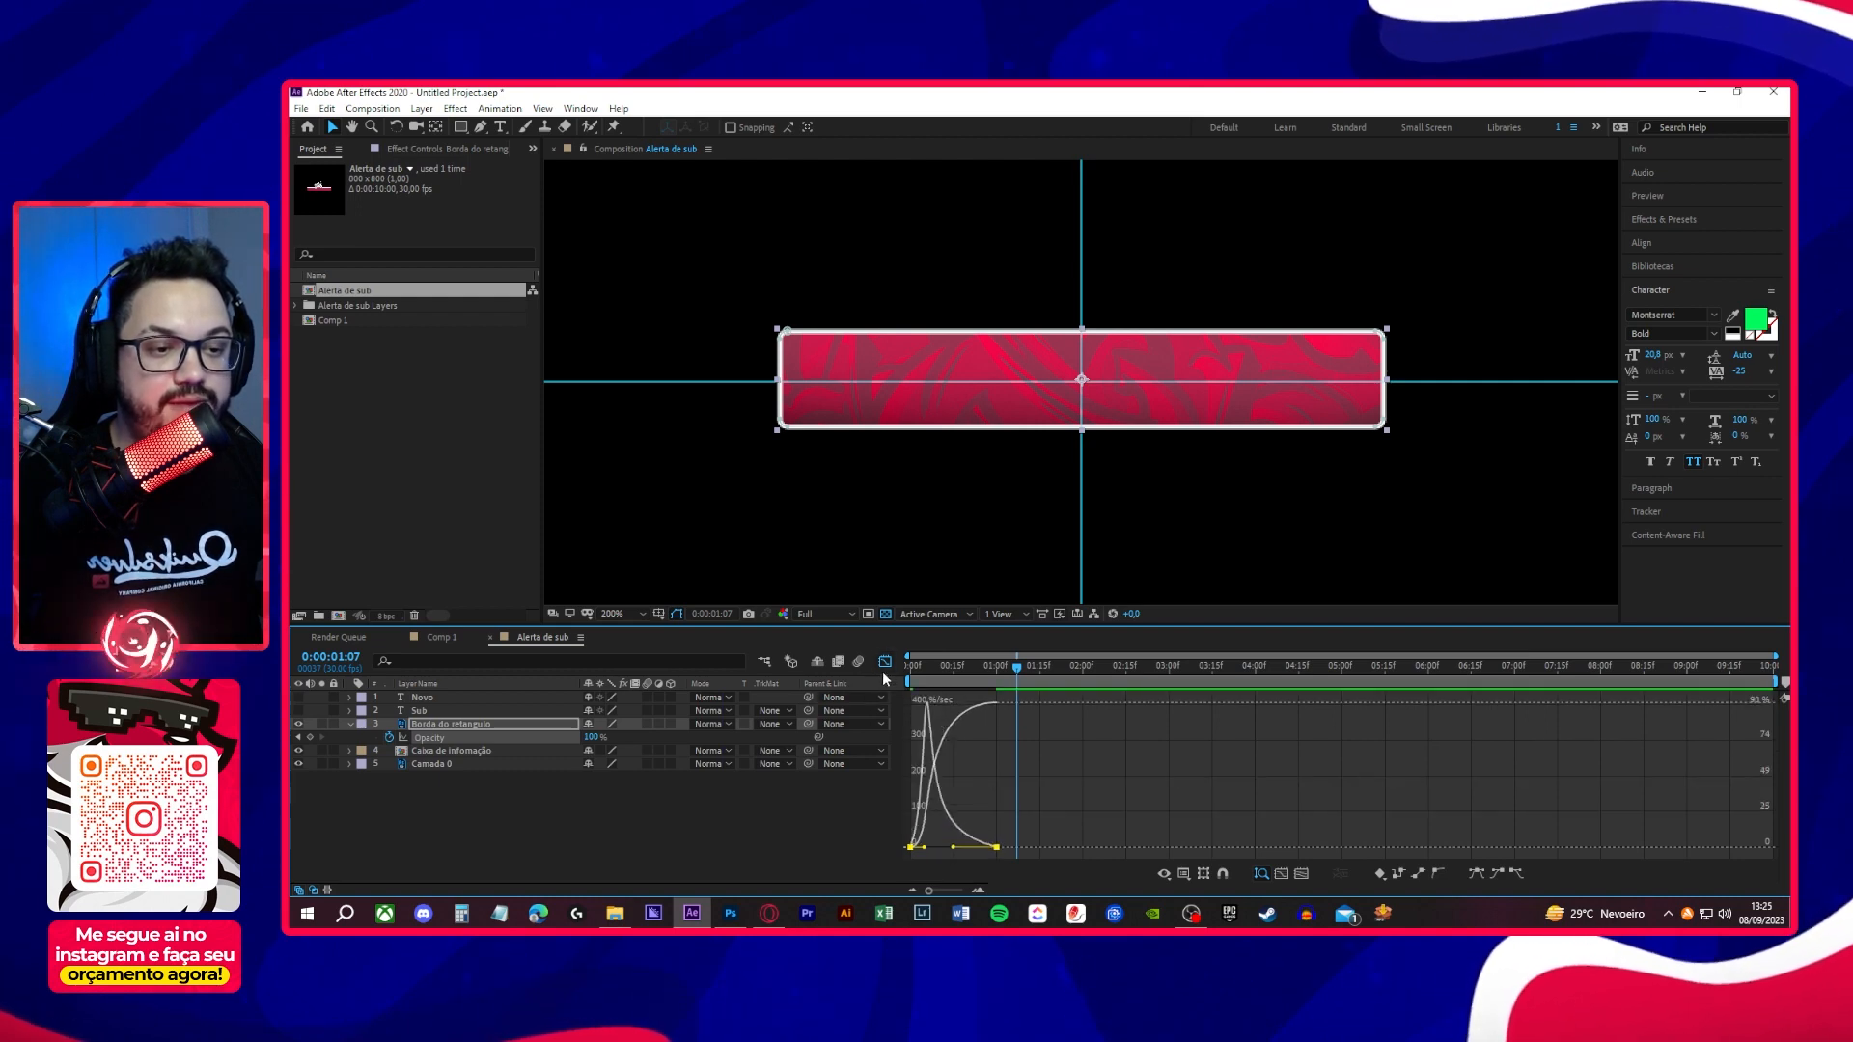
{"action": "left_click", "coordinate": [886, 662]}
{"action": "key", "text": "space"}
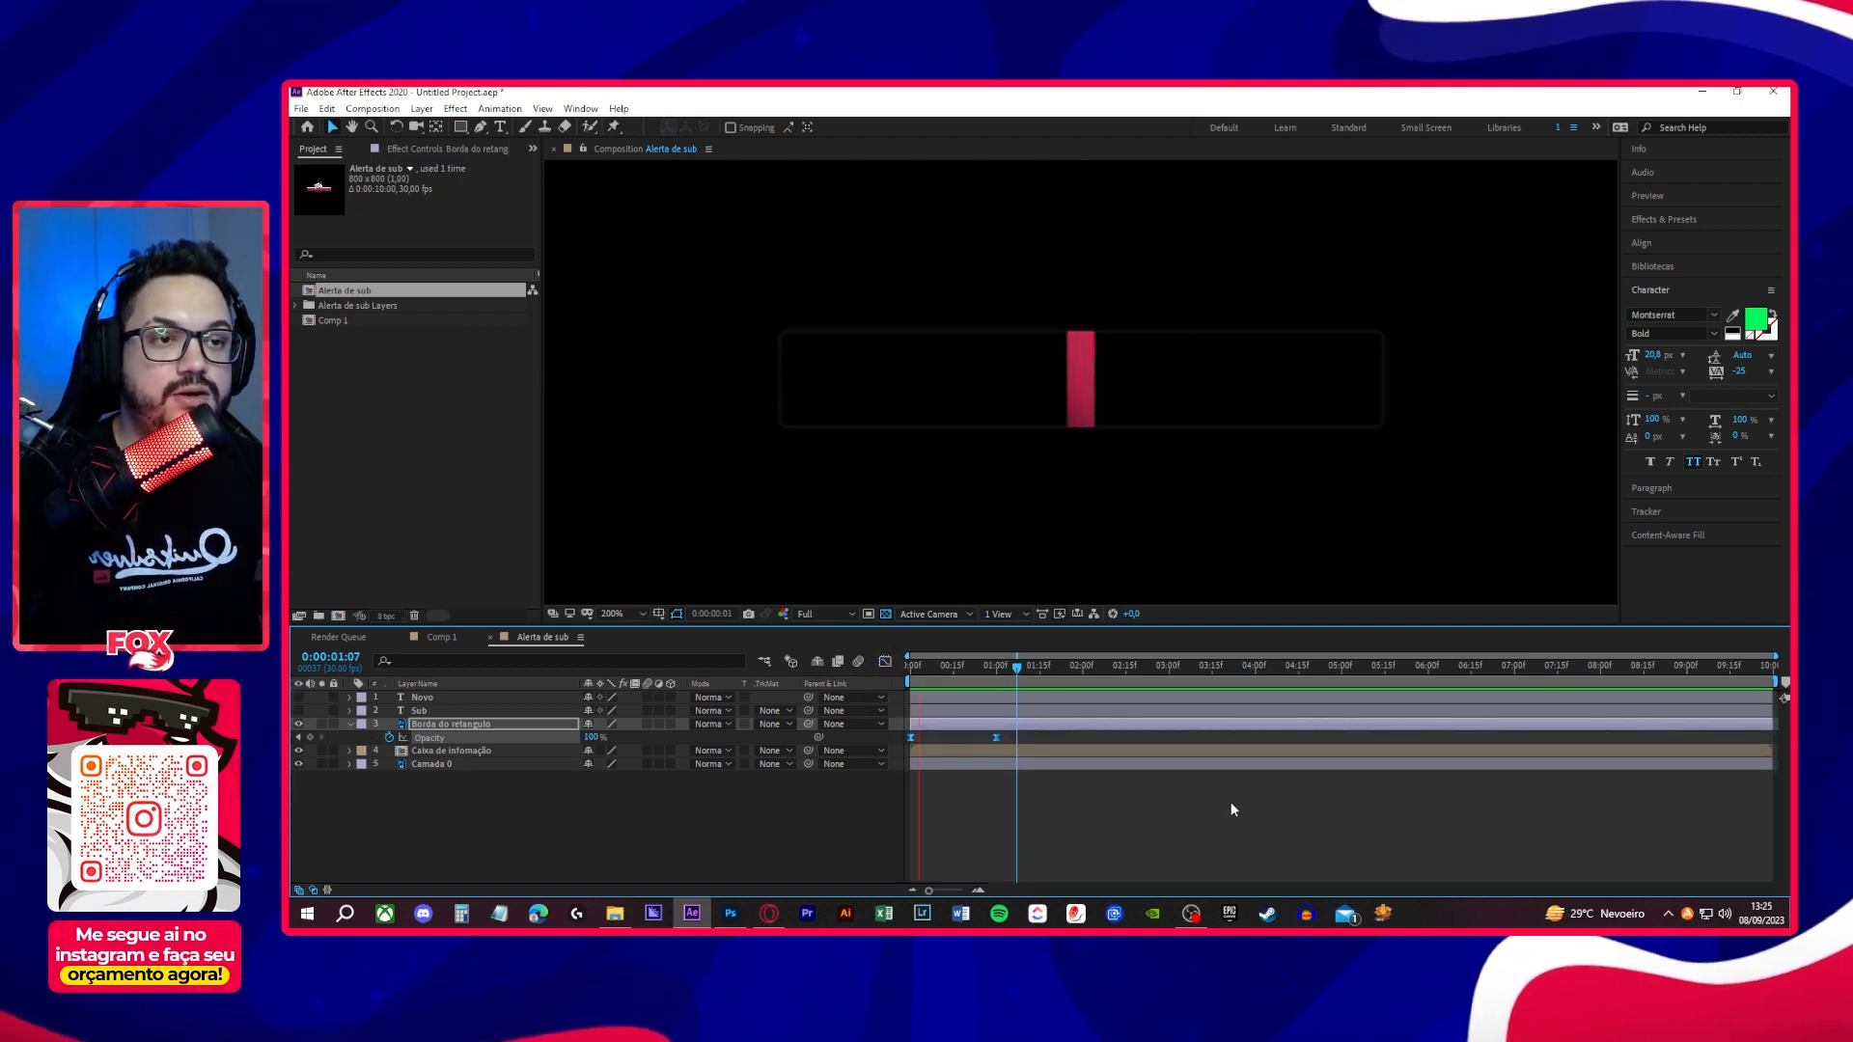
- Play back the start of the composition several times to review the border fade-in against the opening box
{"action": "key", "text": "space"}
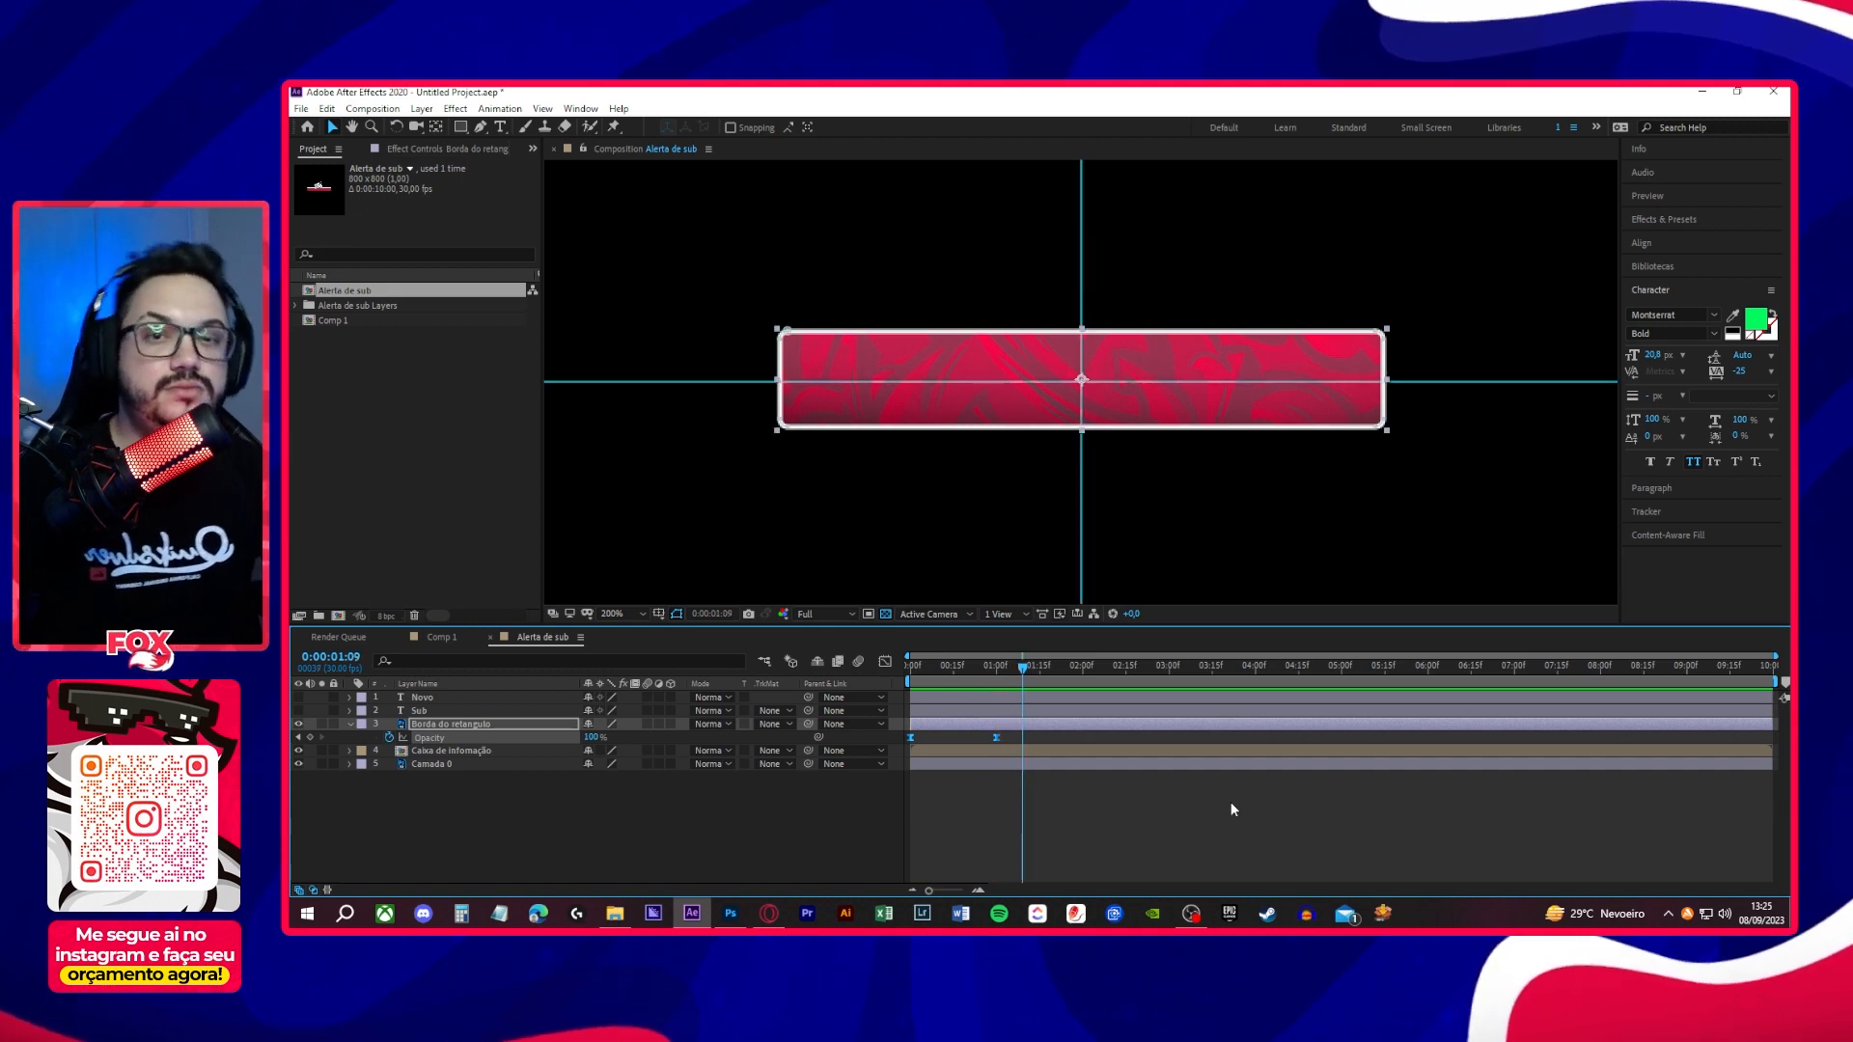
{"action": "key", "text": "space"}
{"action": "key", "text": "space"}
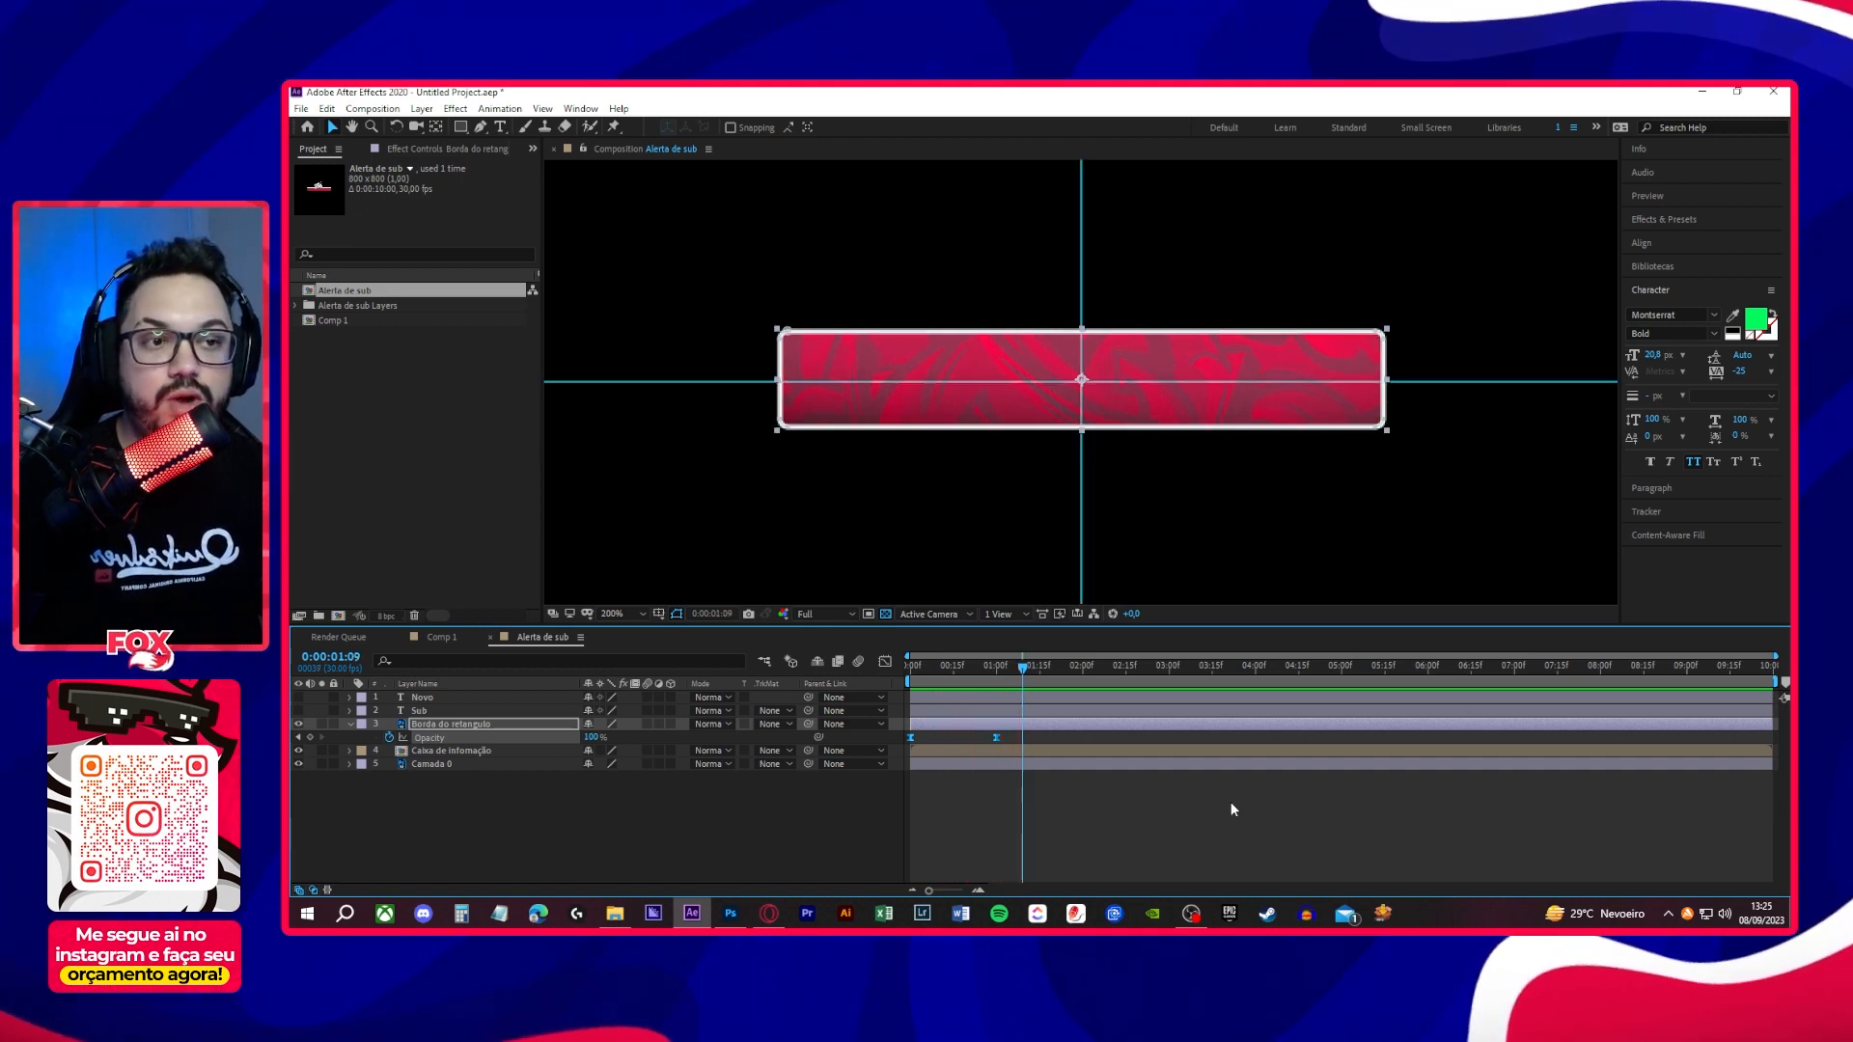
- Try delaying both Borda do retangulo Opacity keyframes to start the fade at 15 frames and at about 11 frames, previewing each timing
{"action": "key", "text": "space"}
{"action": "key", "text": "space"}
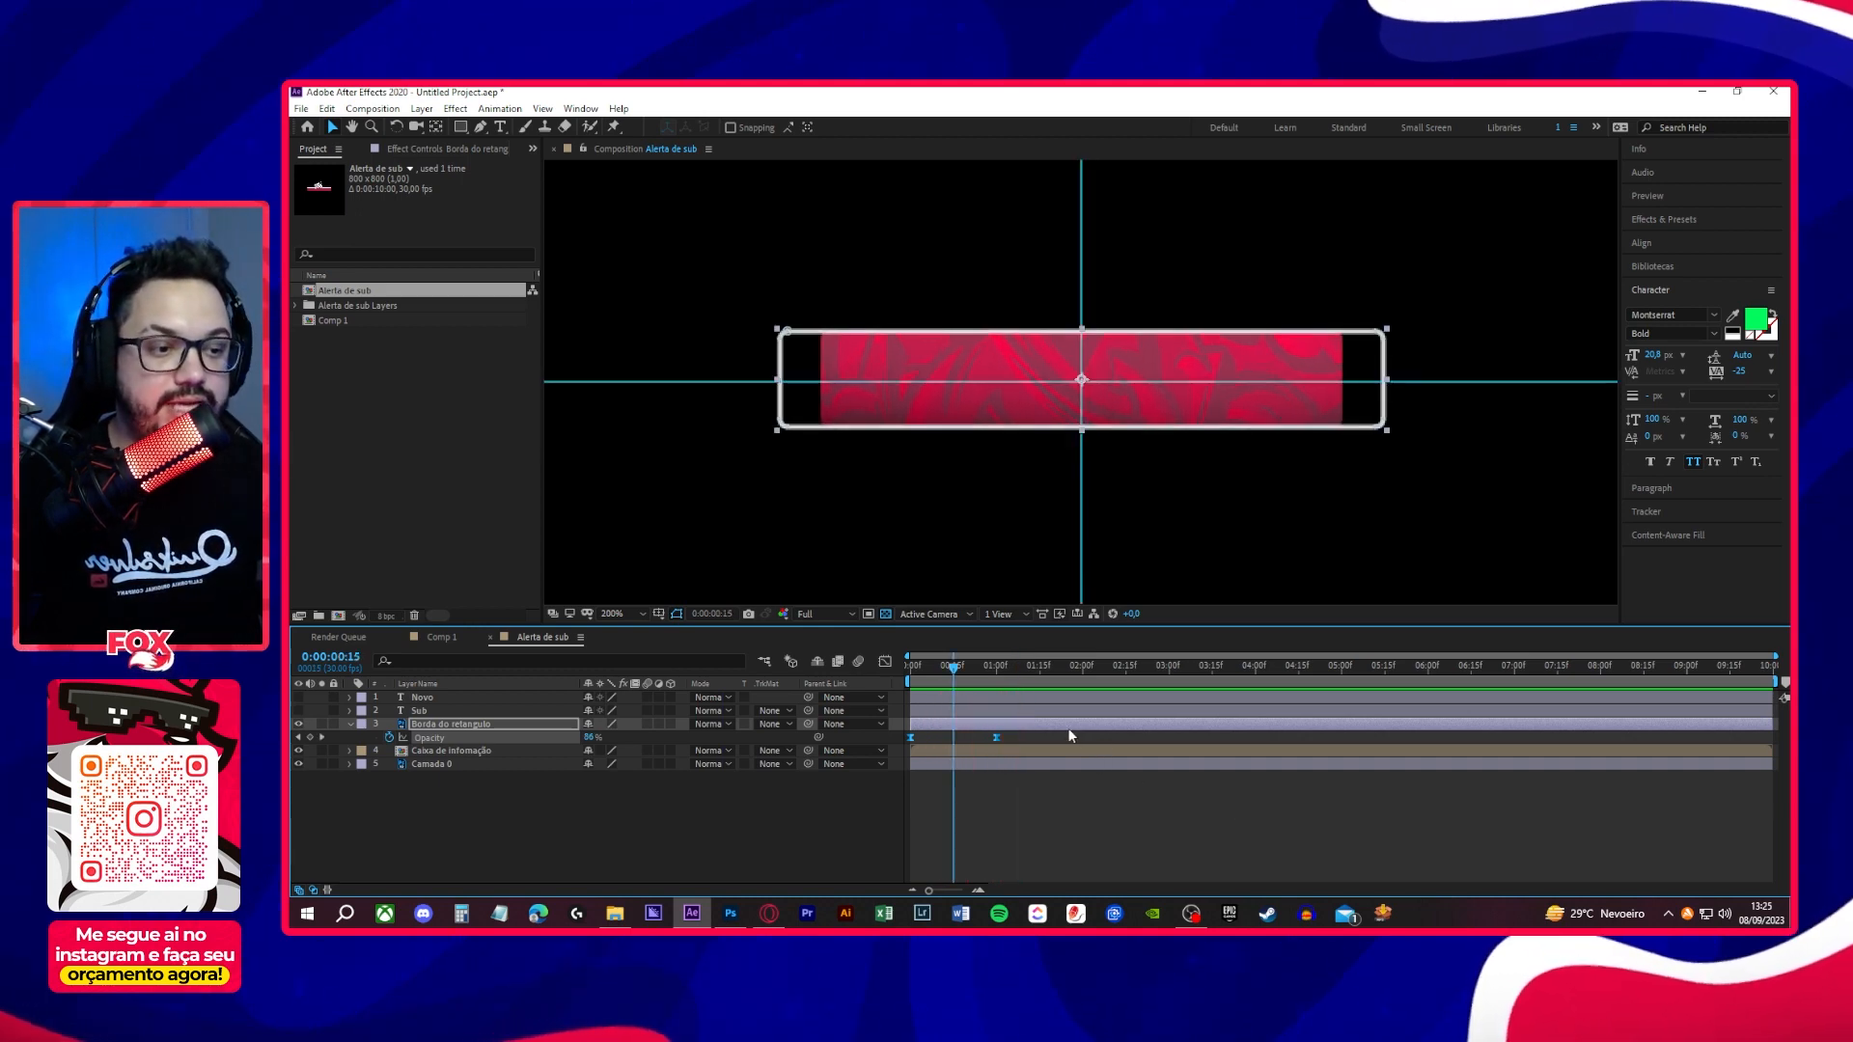
{"action": "key", "text": "ctrl+z"}
{"action": "key", "text": "ctrl+z"}
{"action": "mouse_move", "coordinate": [1016, 734]}
{"action": "left_mouse_down"}
{"action": "mouse_move", "coordinate": [907, 749]}
{"action": "mouse_move", "coordinate": [1037, 739]}
{"action": "left_mouse_up"}
{"action": "key", "text": "space"}
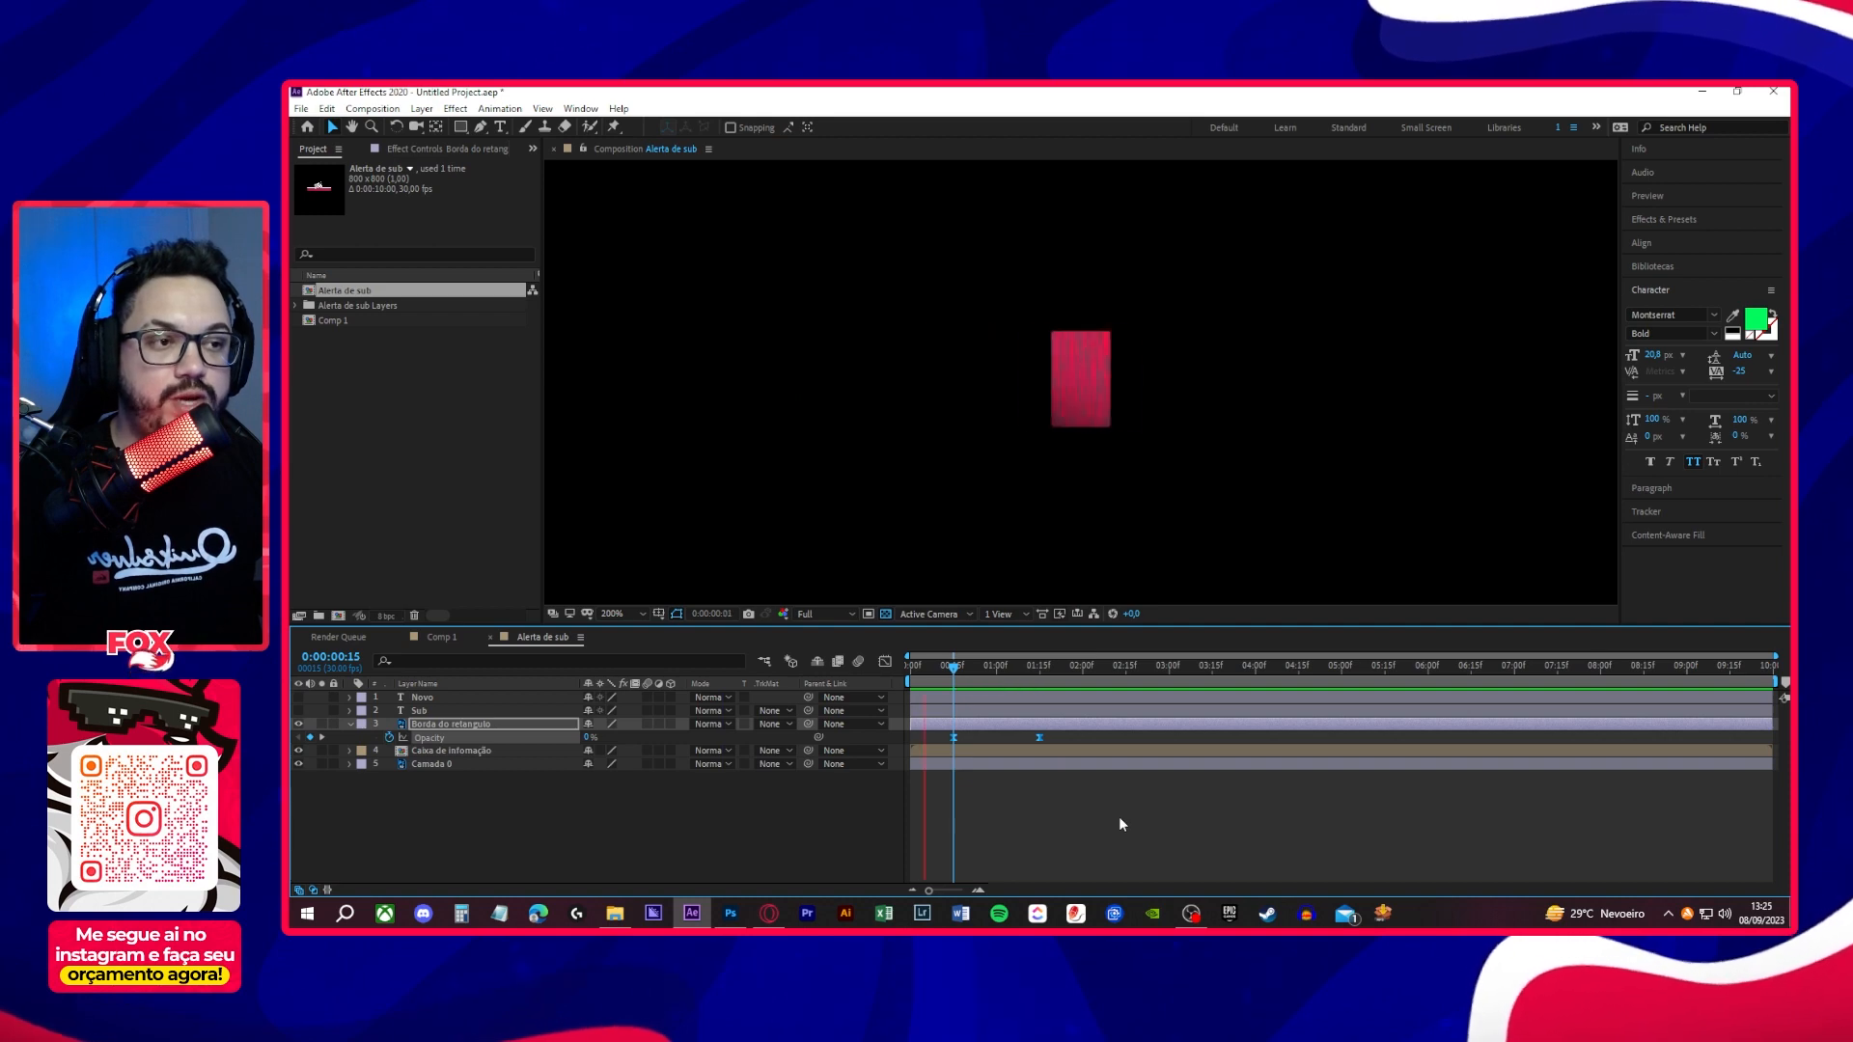
{"action": "key", "text": "space"}
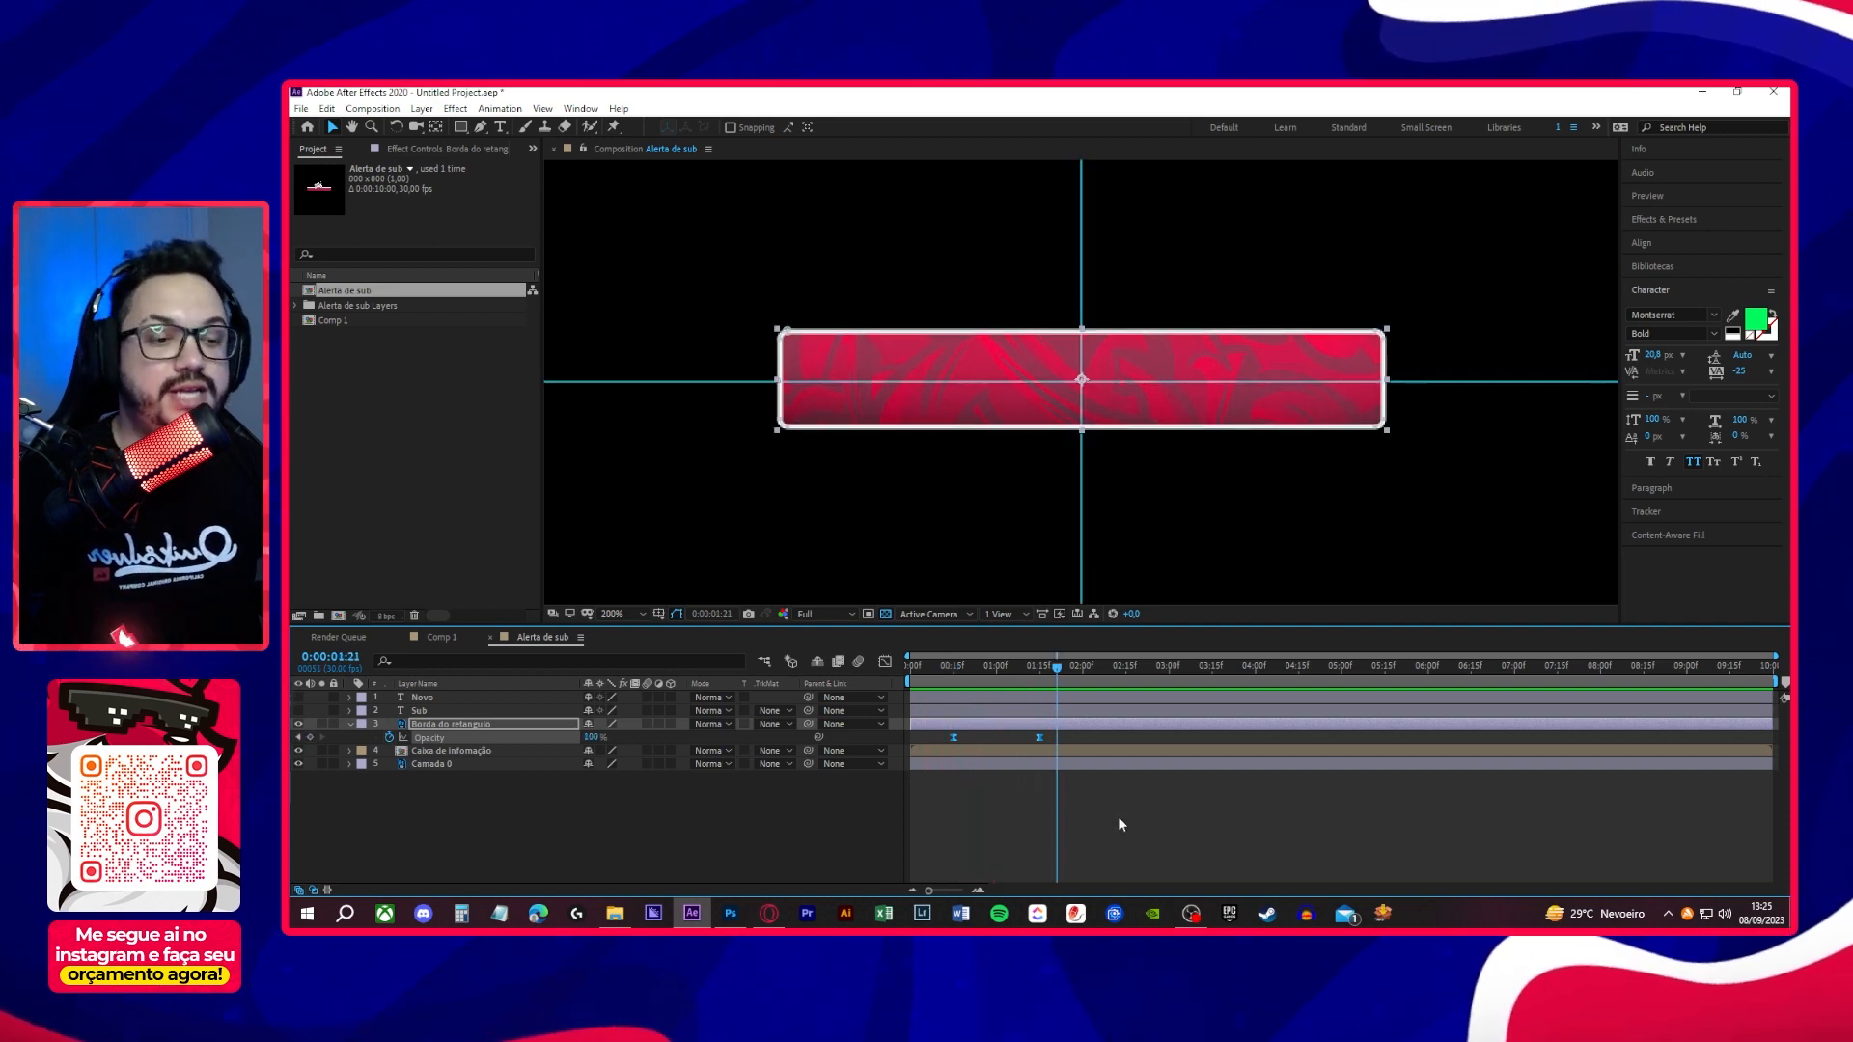
{"action": "left_click_drag", "start_coordinate": [1038, 738], "coordinate": [1027, 739]}
{"action": "key", "text": "space"}
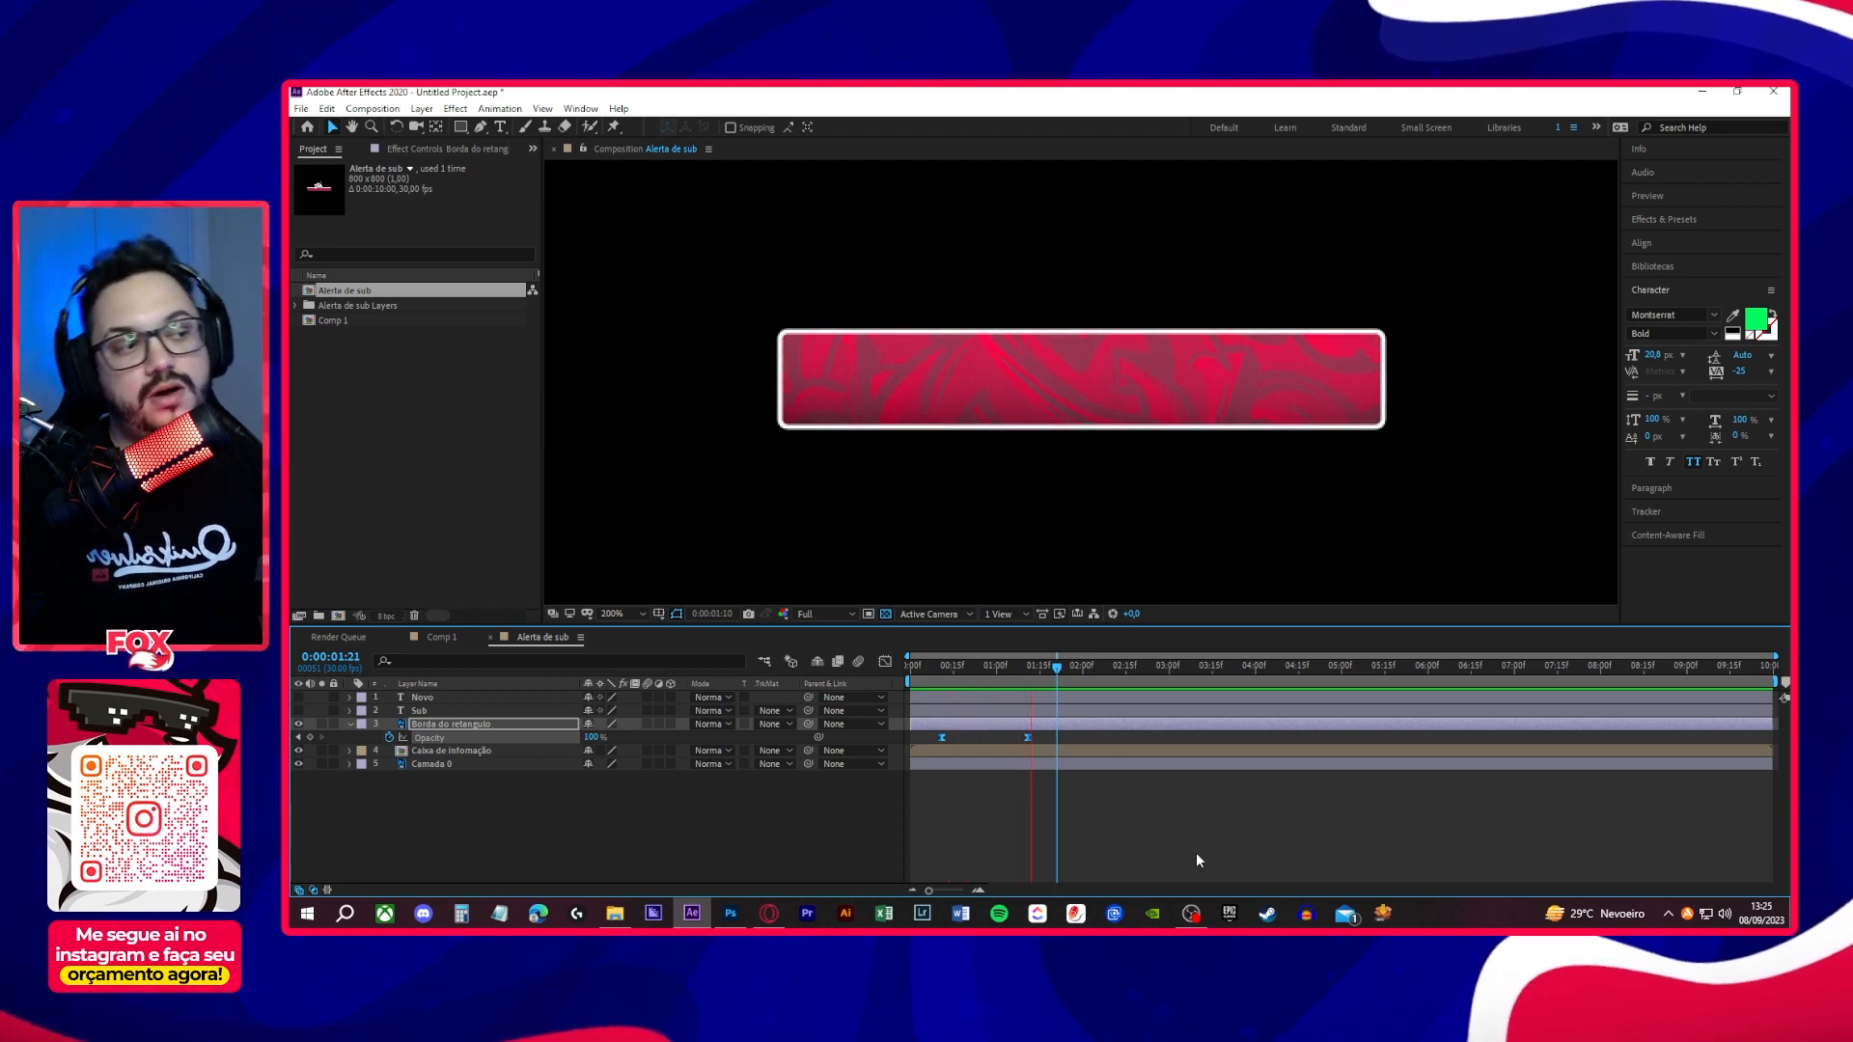
{"action": "key", "text": "space"}
- Shift both Borda do retangulo Opacity keyframes to about 20 frames and 1 second 20 frames, preview the fade, and collapse the layer
{"action": "left_click_drag", "start_coordinate": [1028, 738], "coordinate": [1054, 738]}
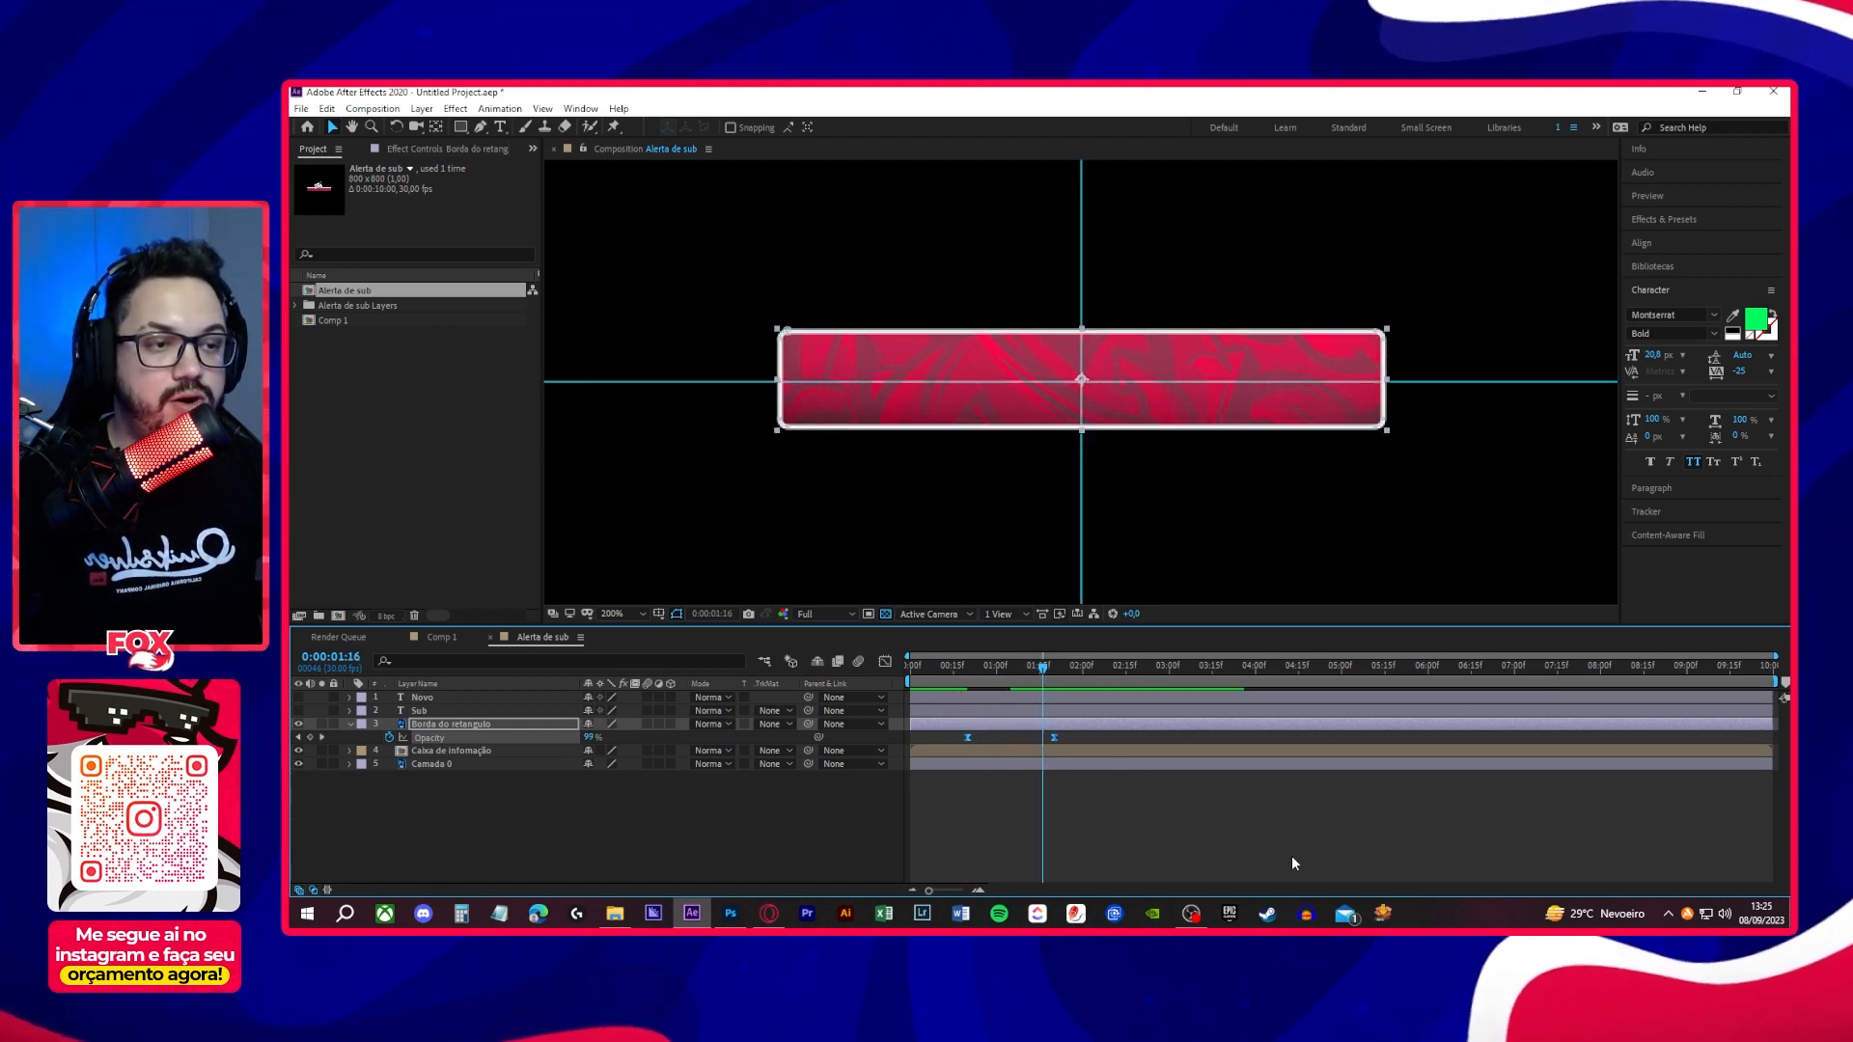
{"action": "key", "text": "space"}
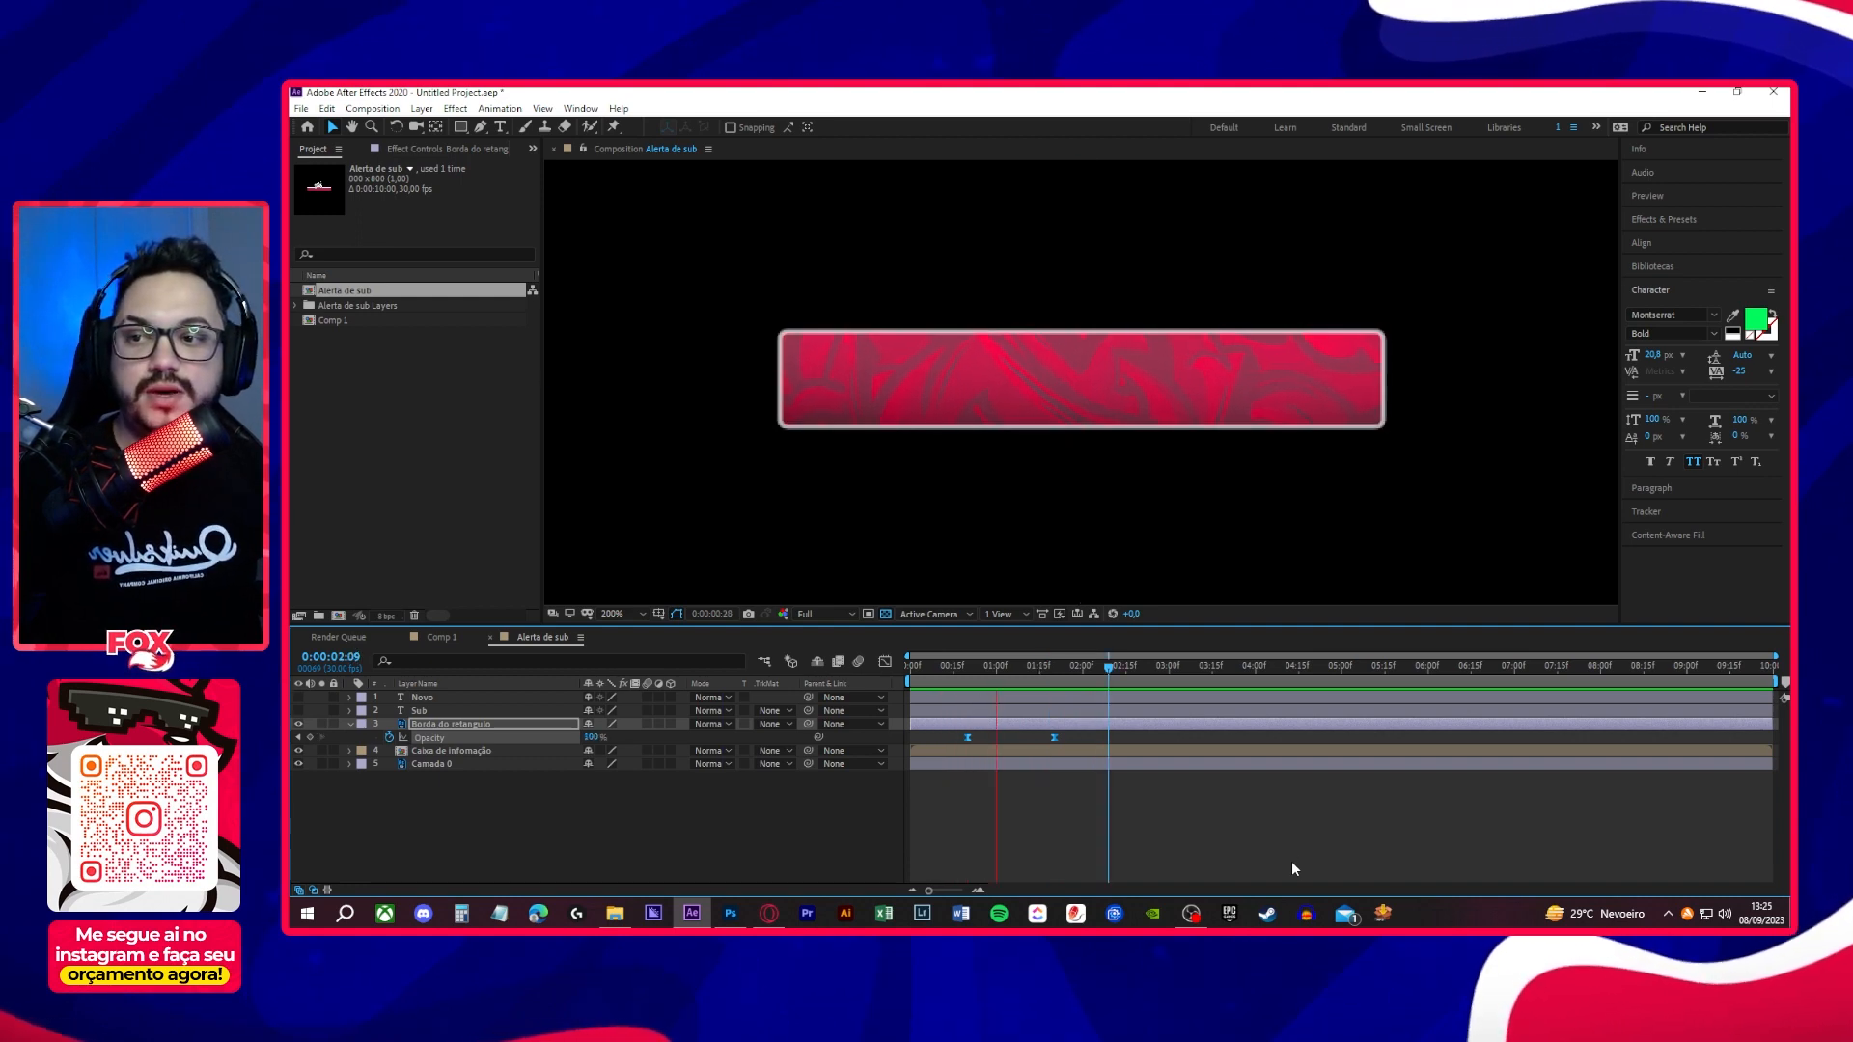
{"action": "key", "text": "space"}
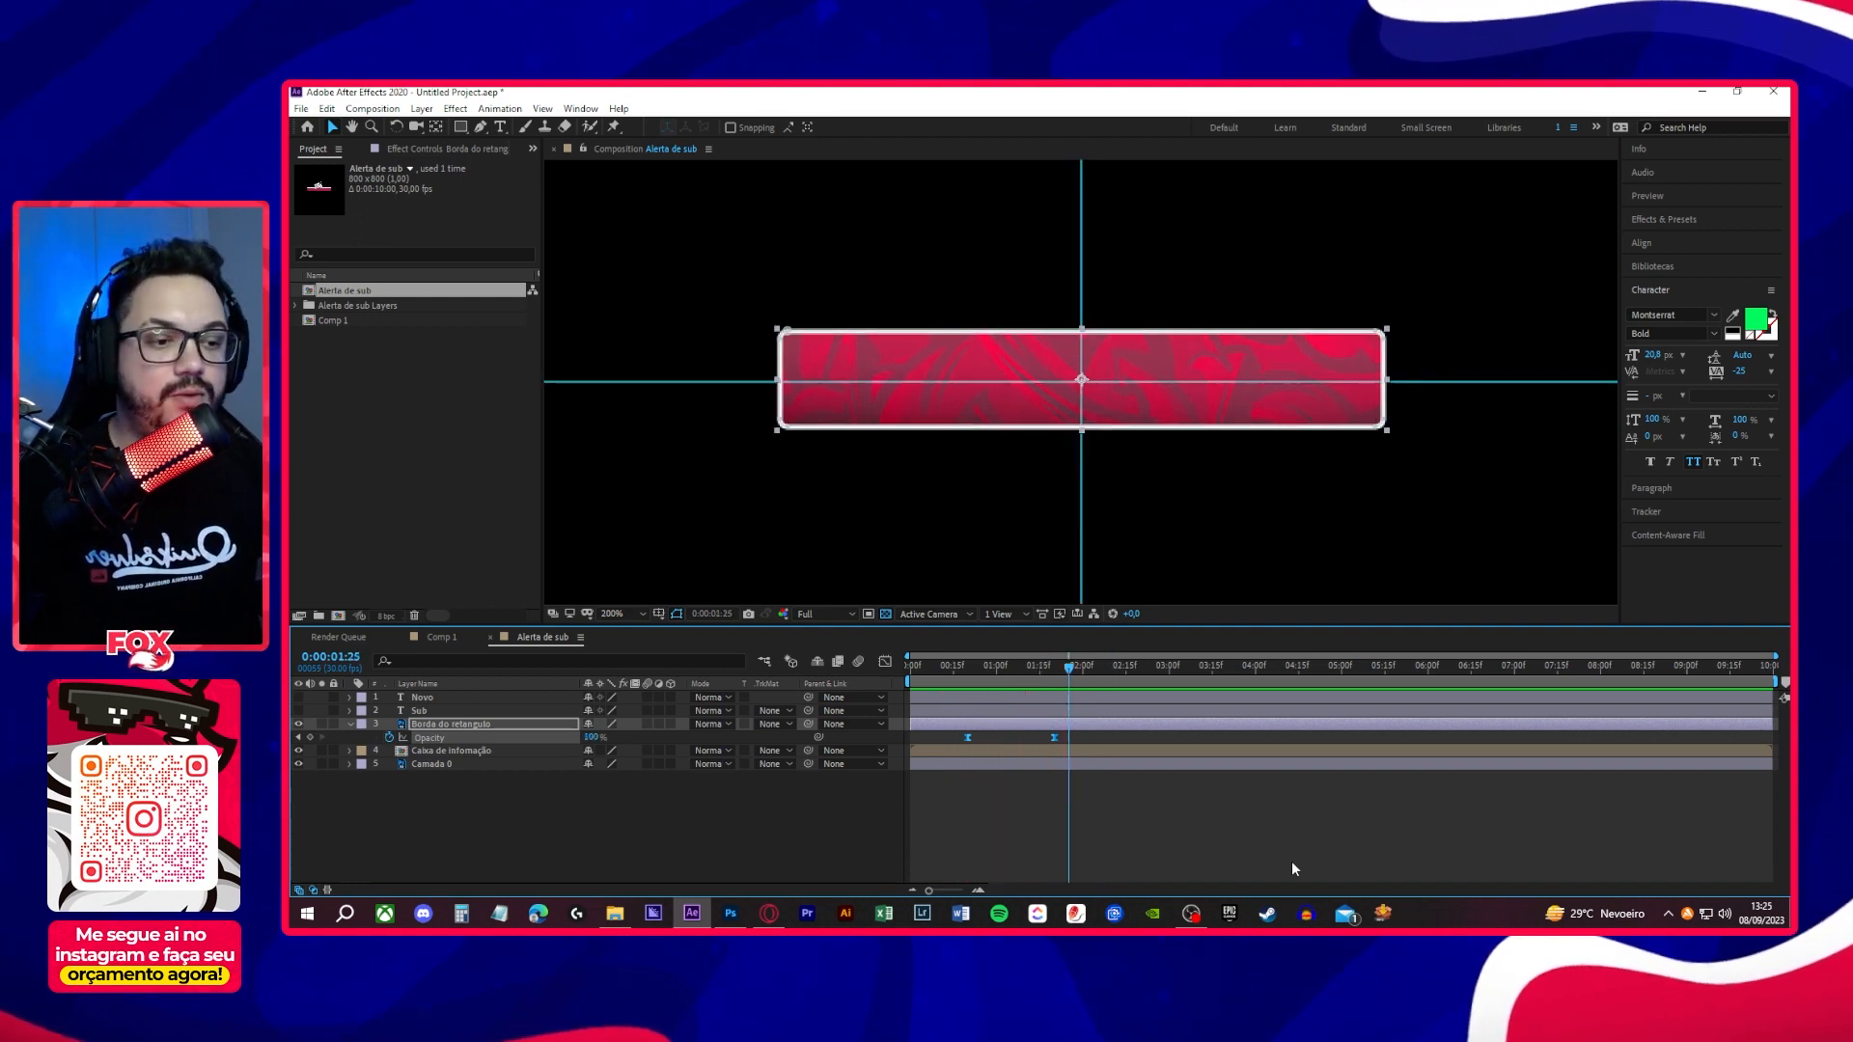
{"action": "left_click", "coordinate": [349, 724]}
- Open the Caixa de informação precomposition and toggle the visibility of its Caixa de informação and Background layers to identify the pattern
{"action": "left_click", "coordinate": [478, 738]}
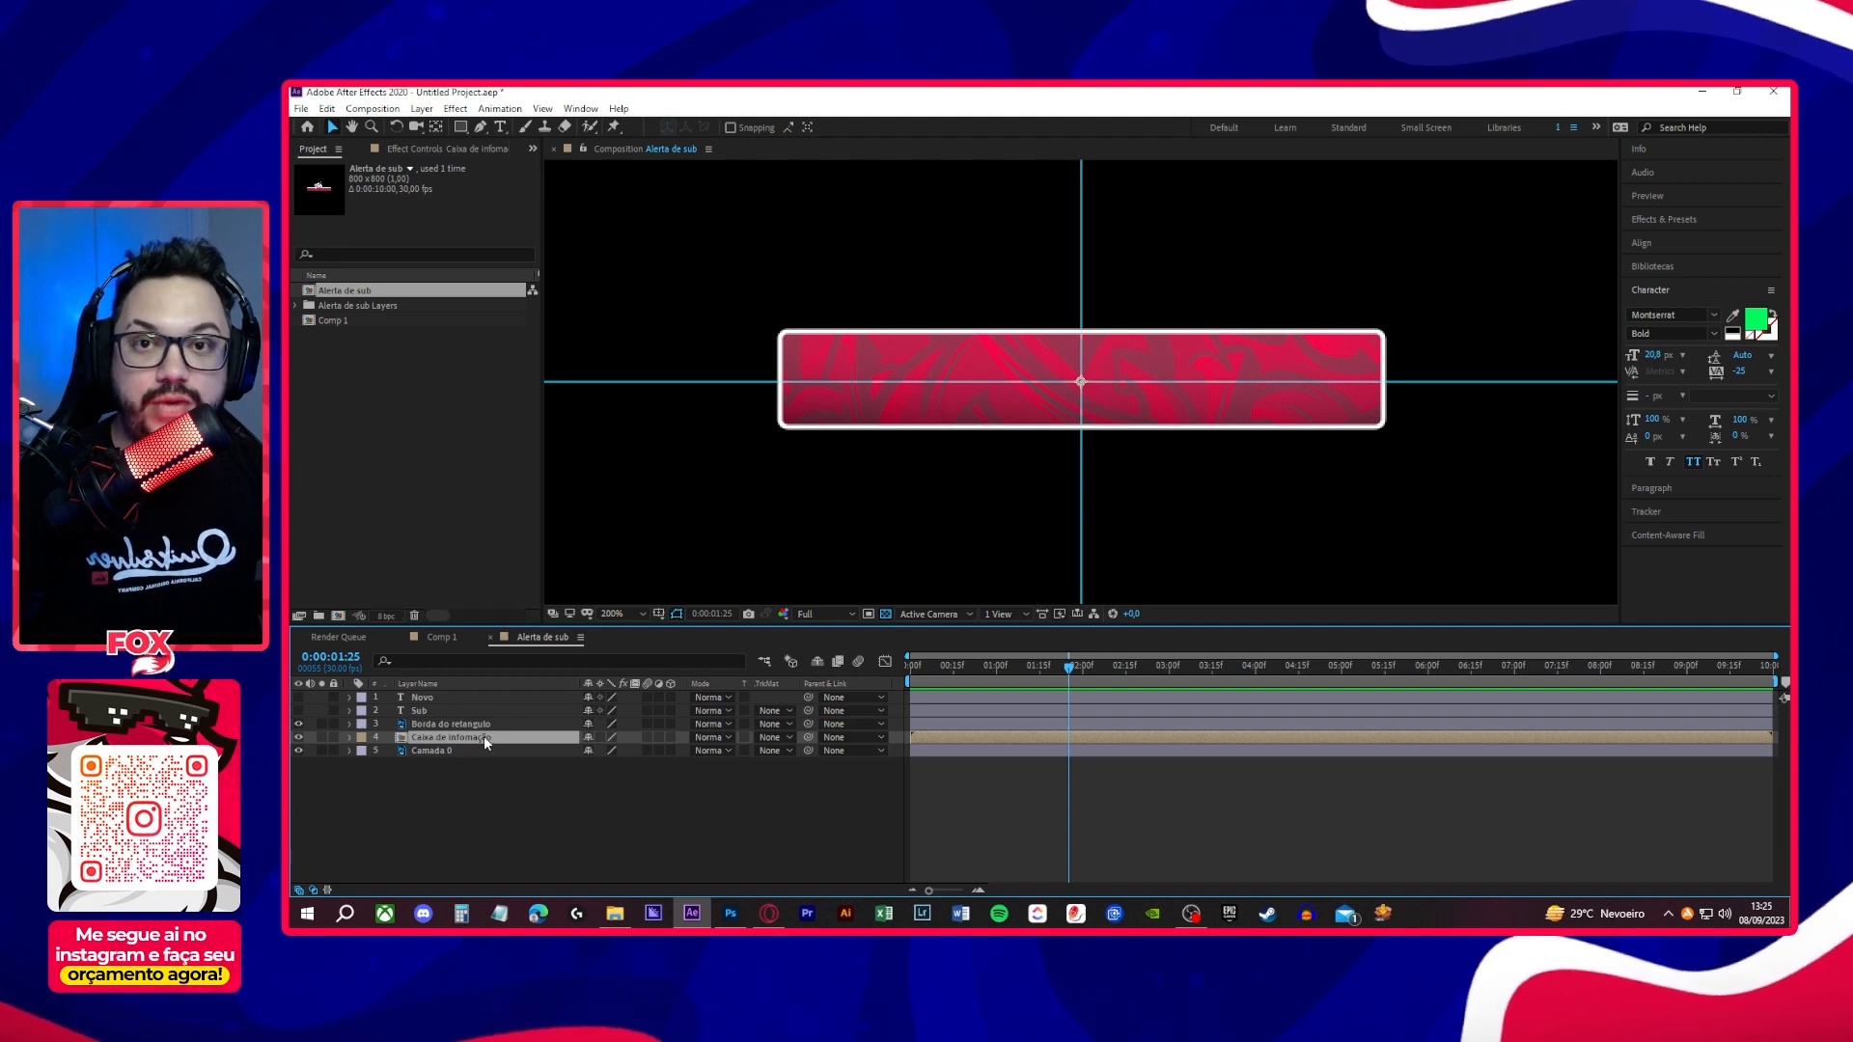
{"action": "double_click", "coordinate": [466, 735]}
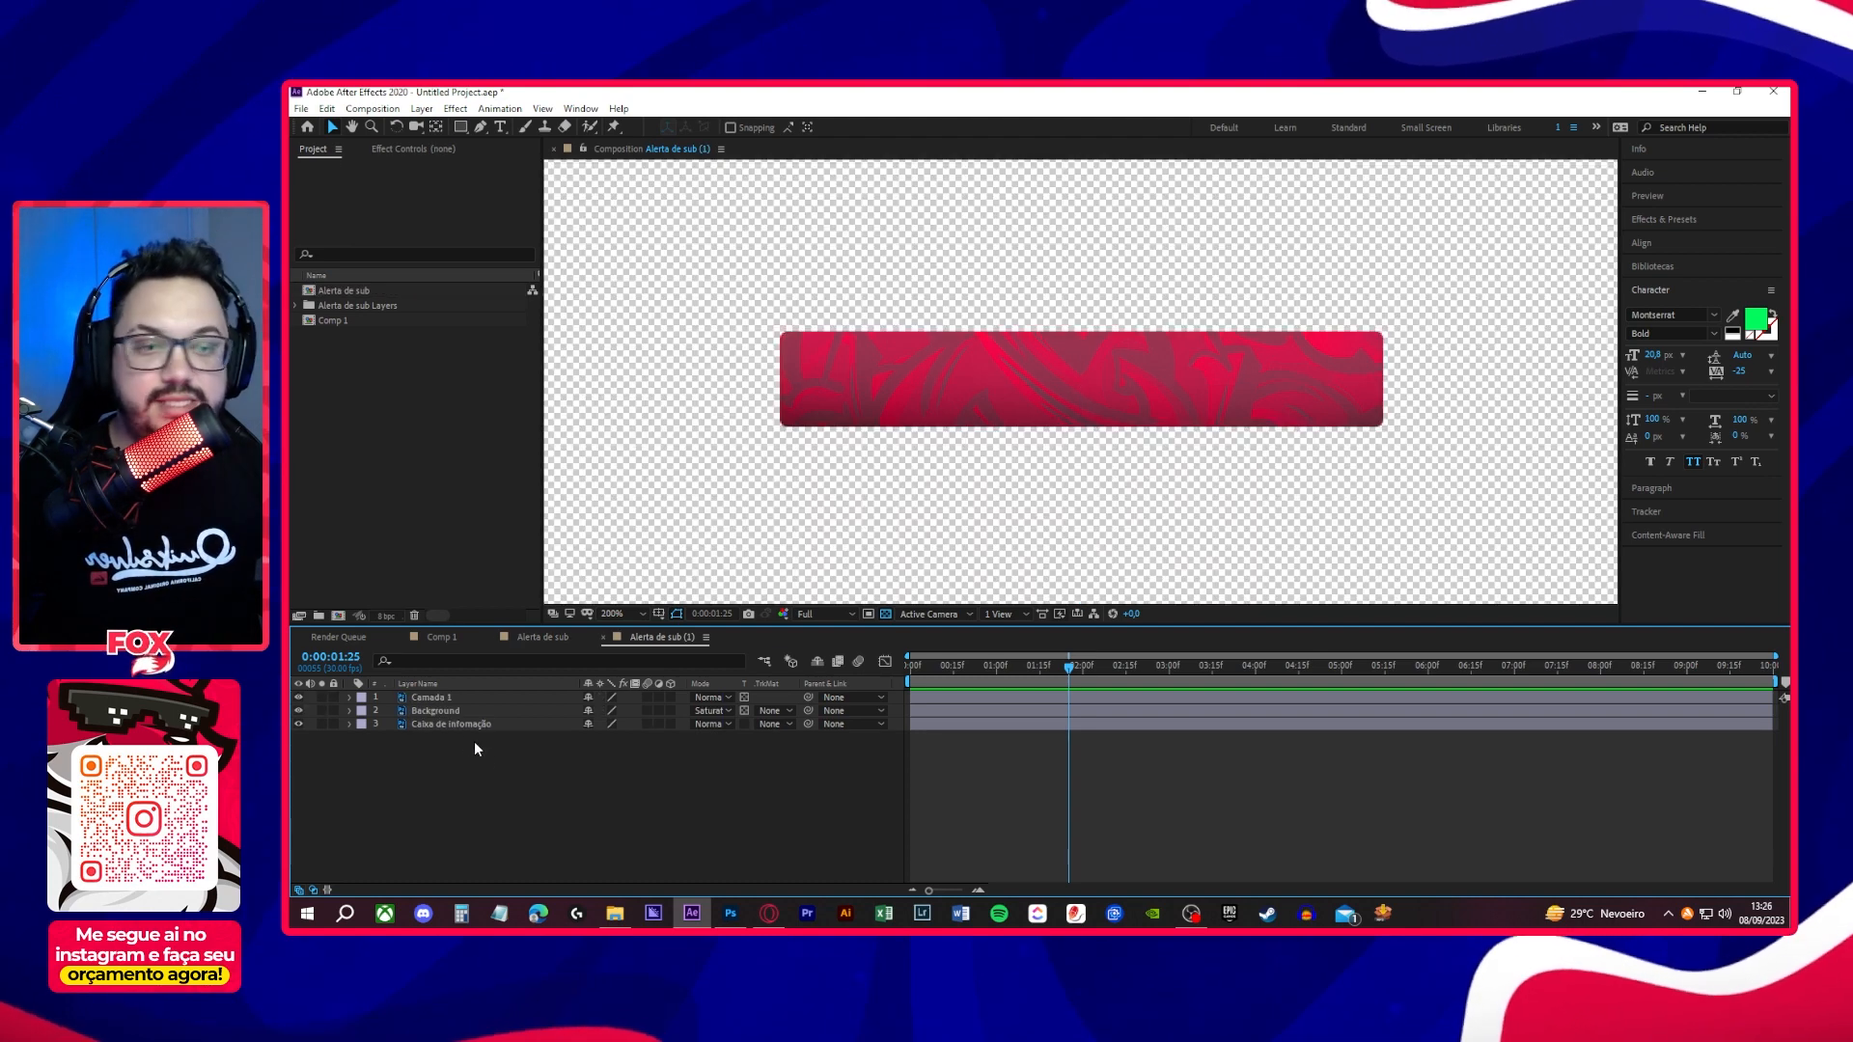
{"action": "left_click", "coordinate": [299, 724]}
{"action": "left_click", "coordinate": [299, 724]}
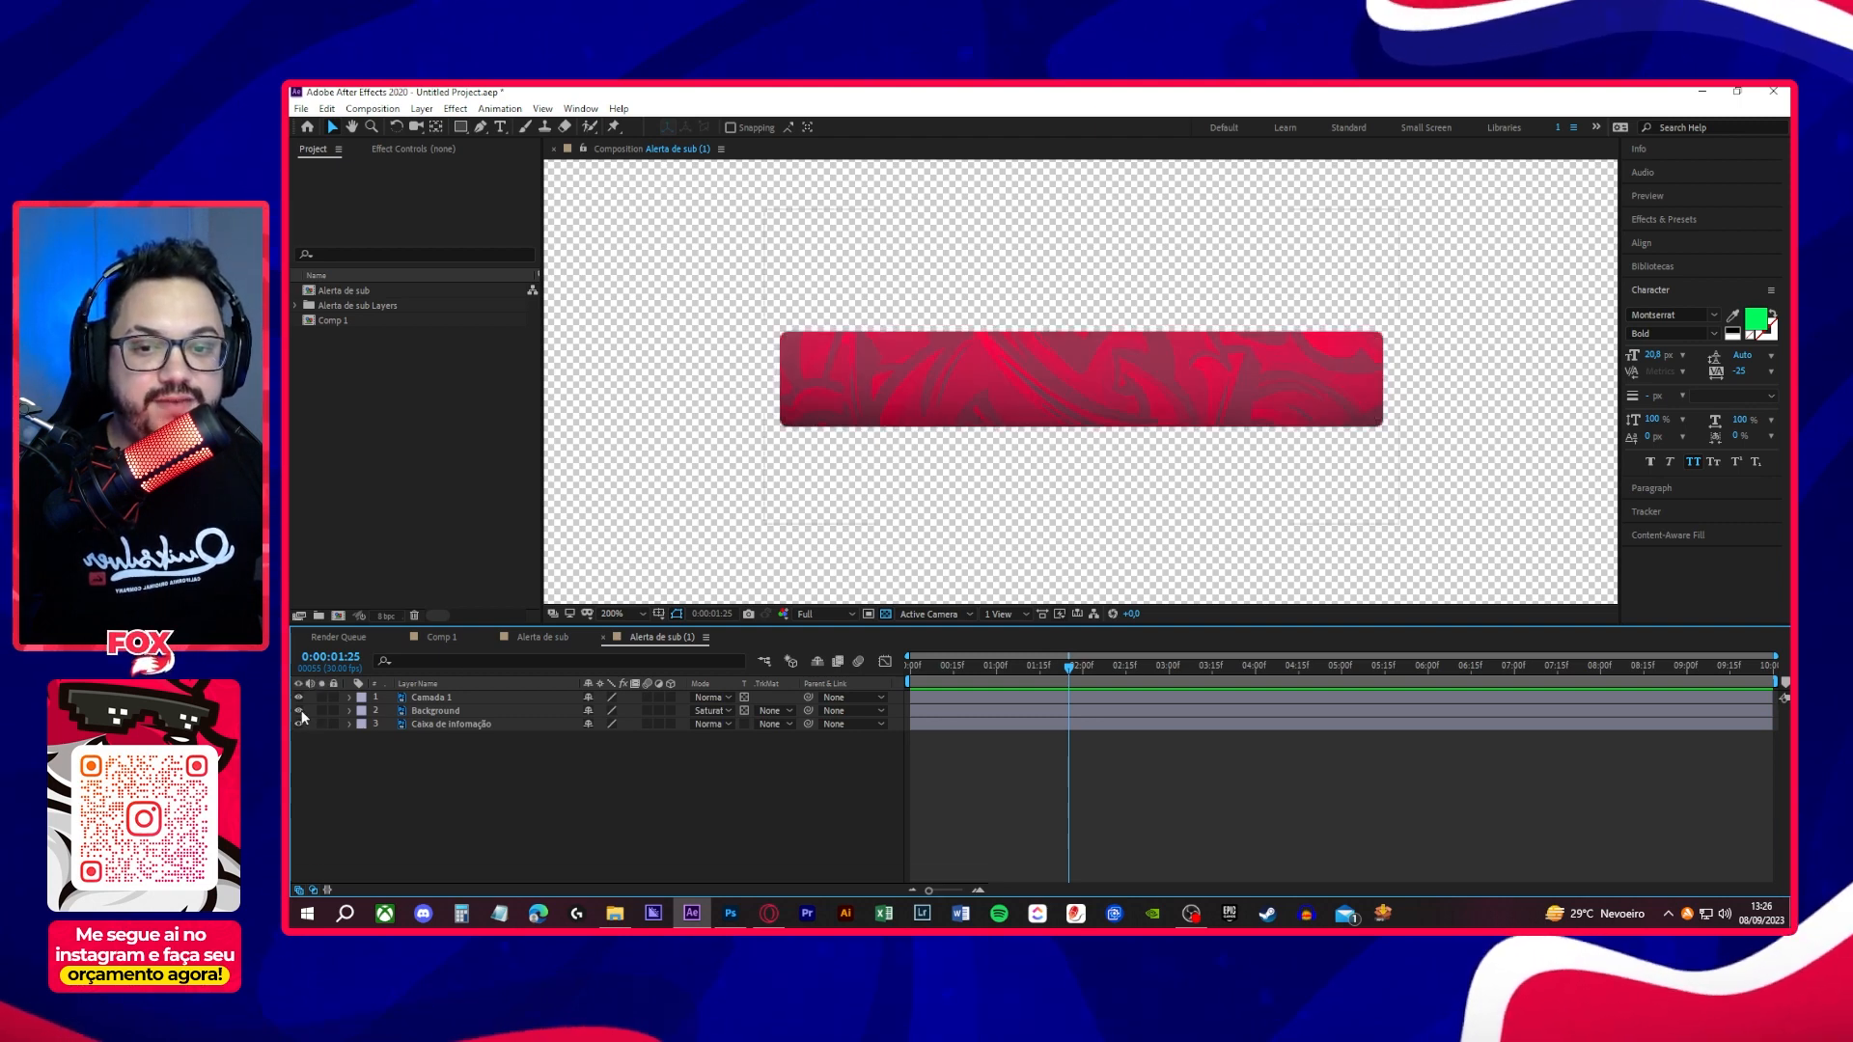
{"action": "left_click", "coordinate": [353, 716]}
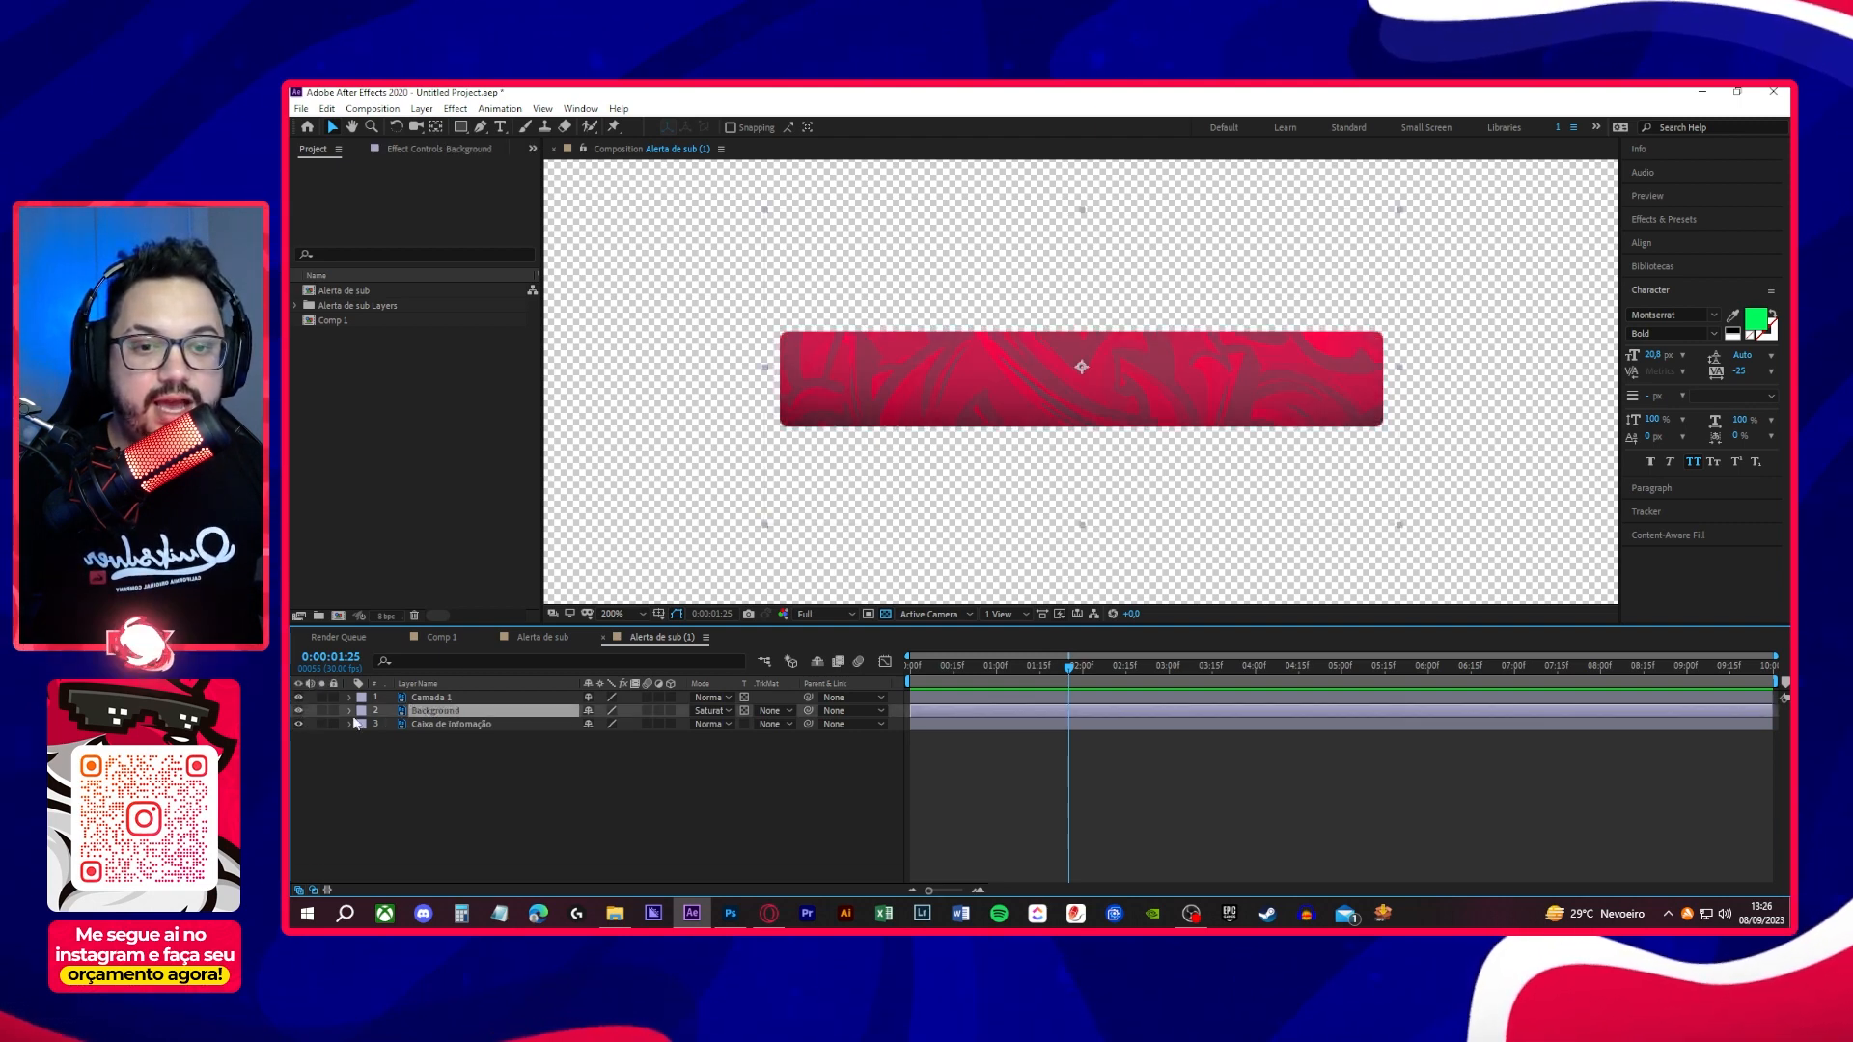
{"action": "left_click", "coordinate": [298, 711]}
{"action": "left_click", "coordinate": [298, 711]}
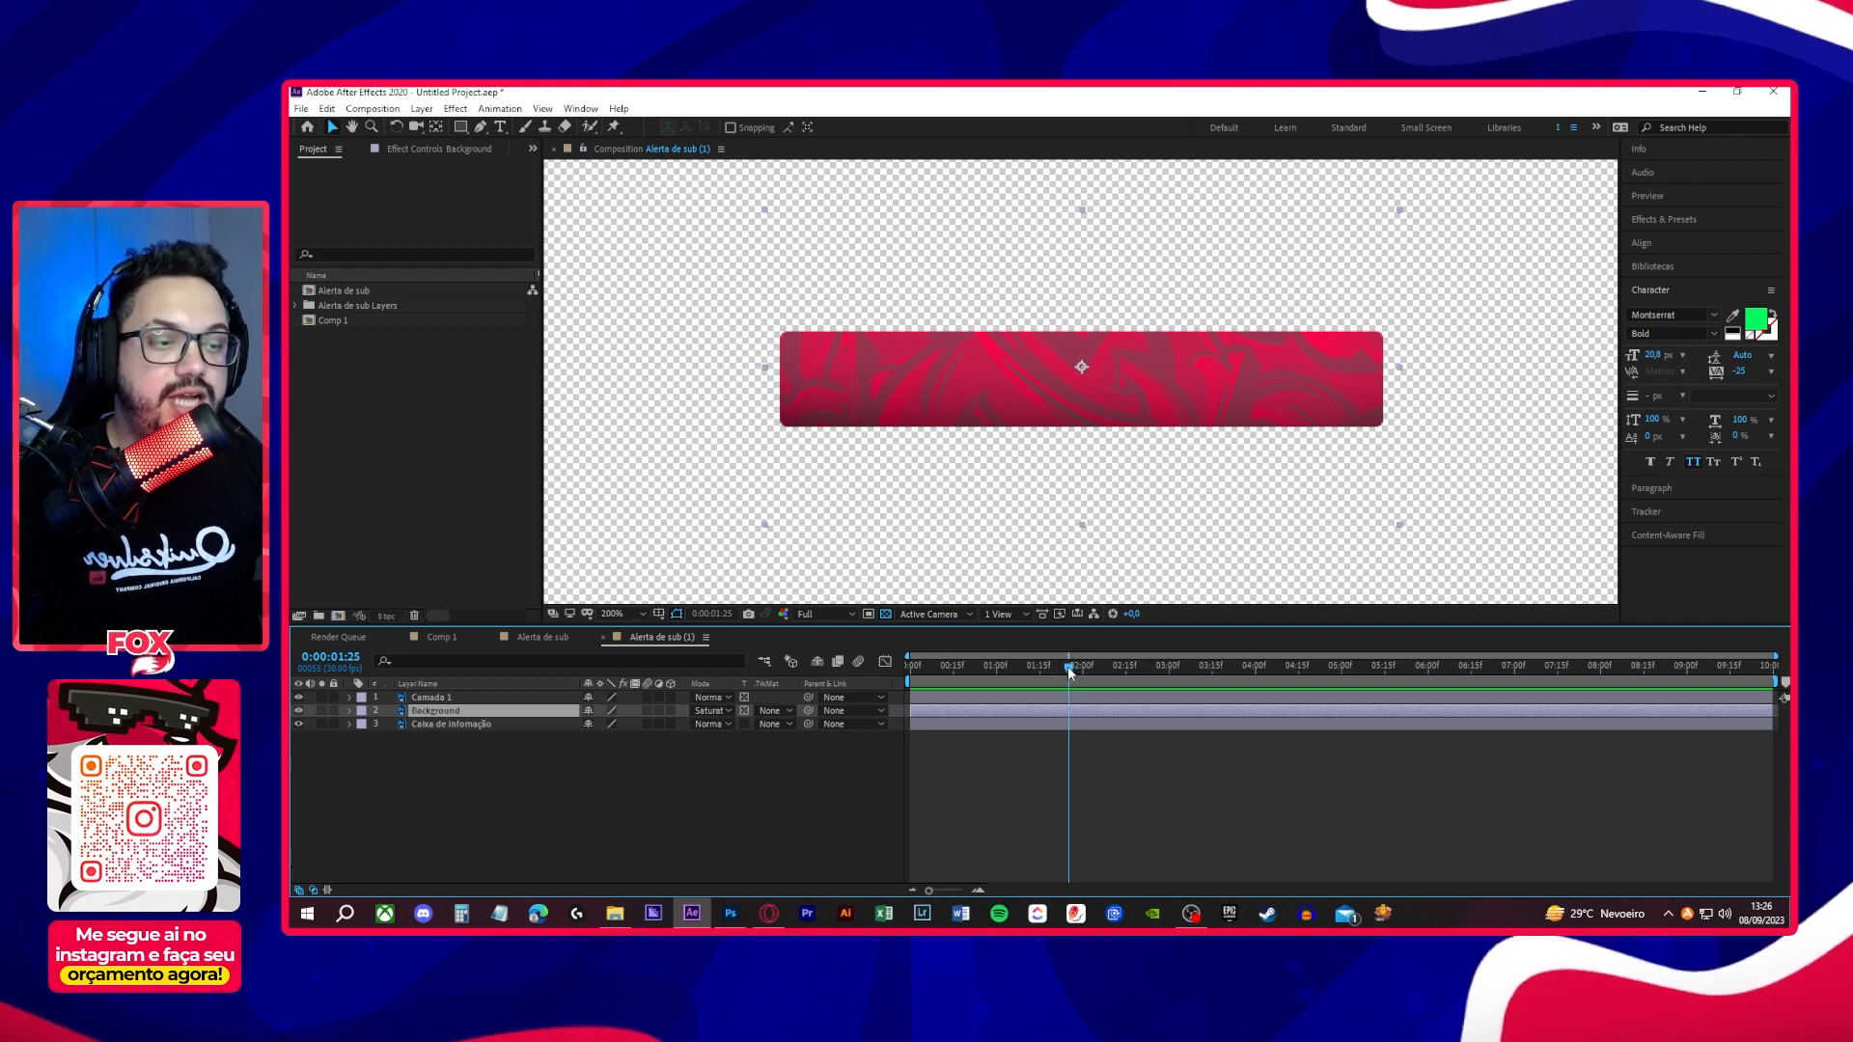
- Keyframe the Background layer's Opacity at 70% at 1 second and 0% at the first frame
{"action": "left_click_drag", "start_coordinate": [1068, 668], "coordinate": [996, 687]}
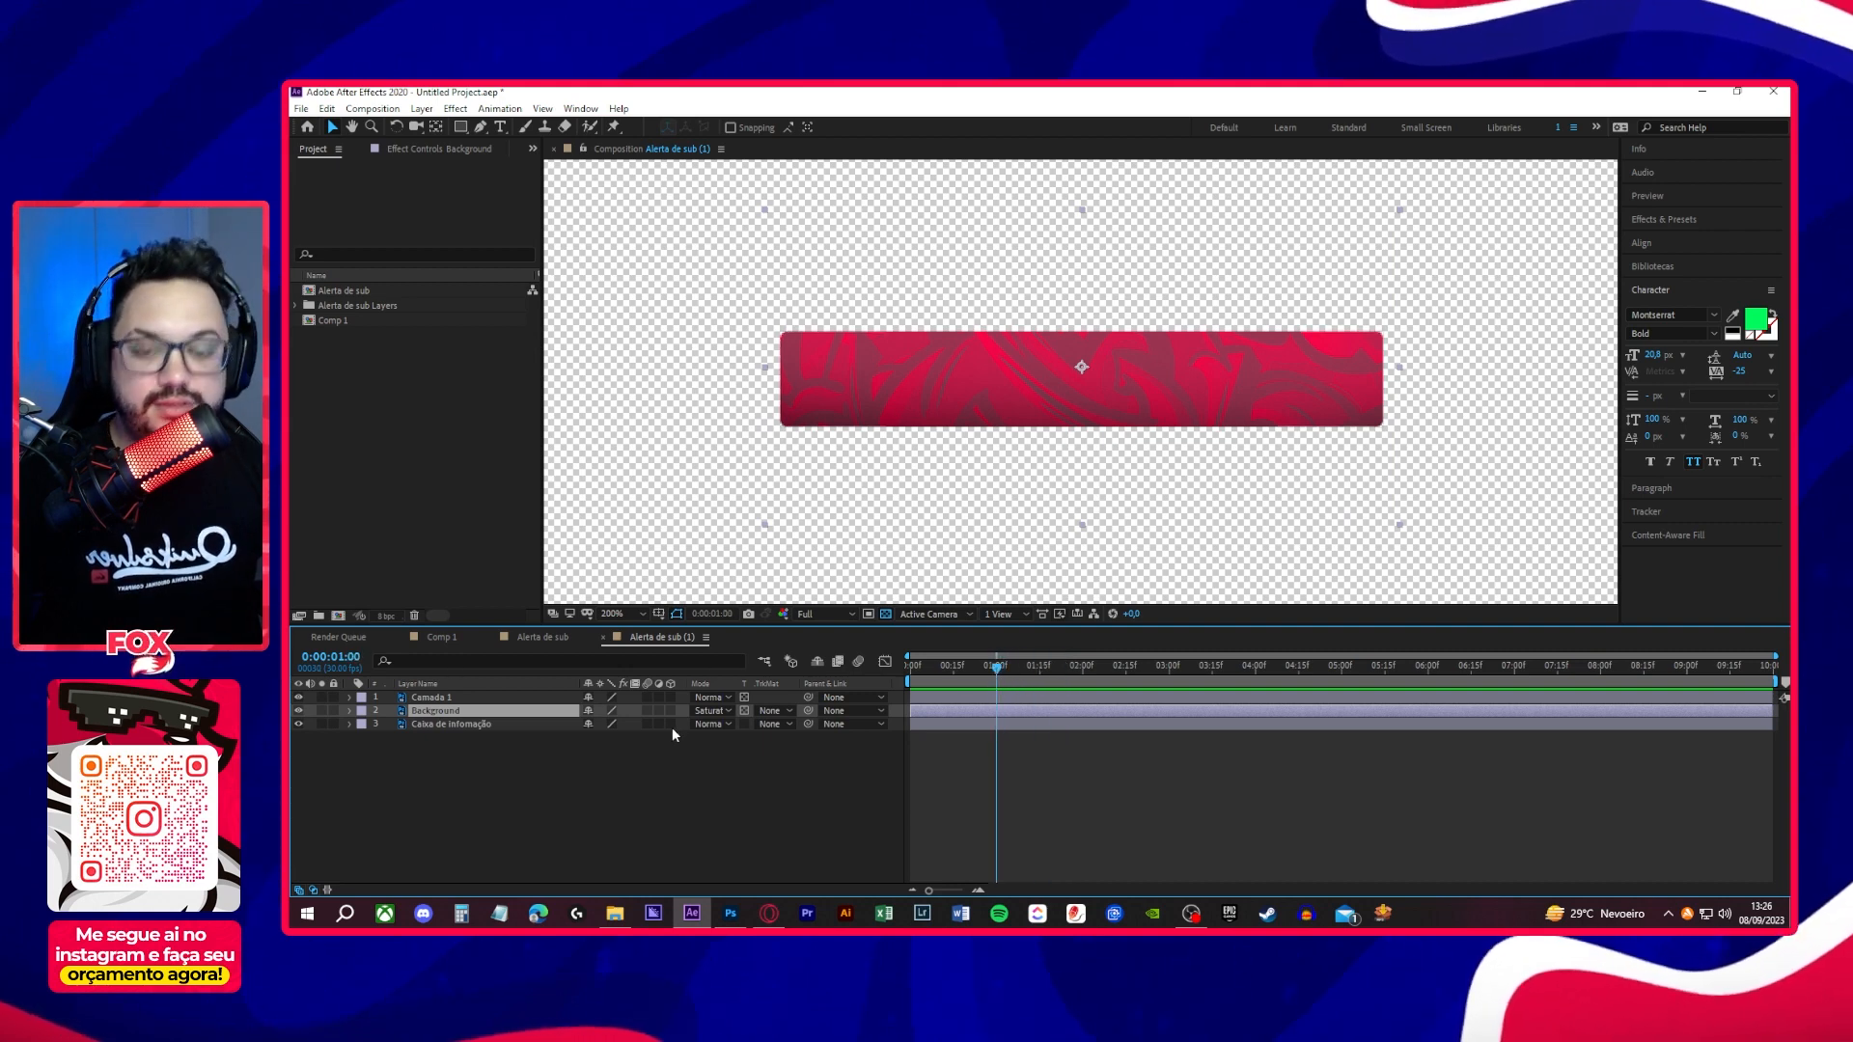
{"action": "key", "text": "t"}
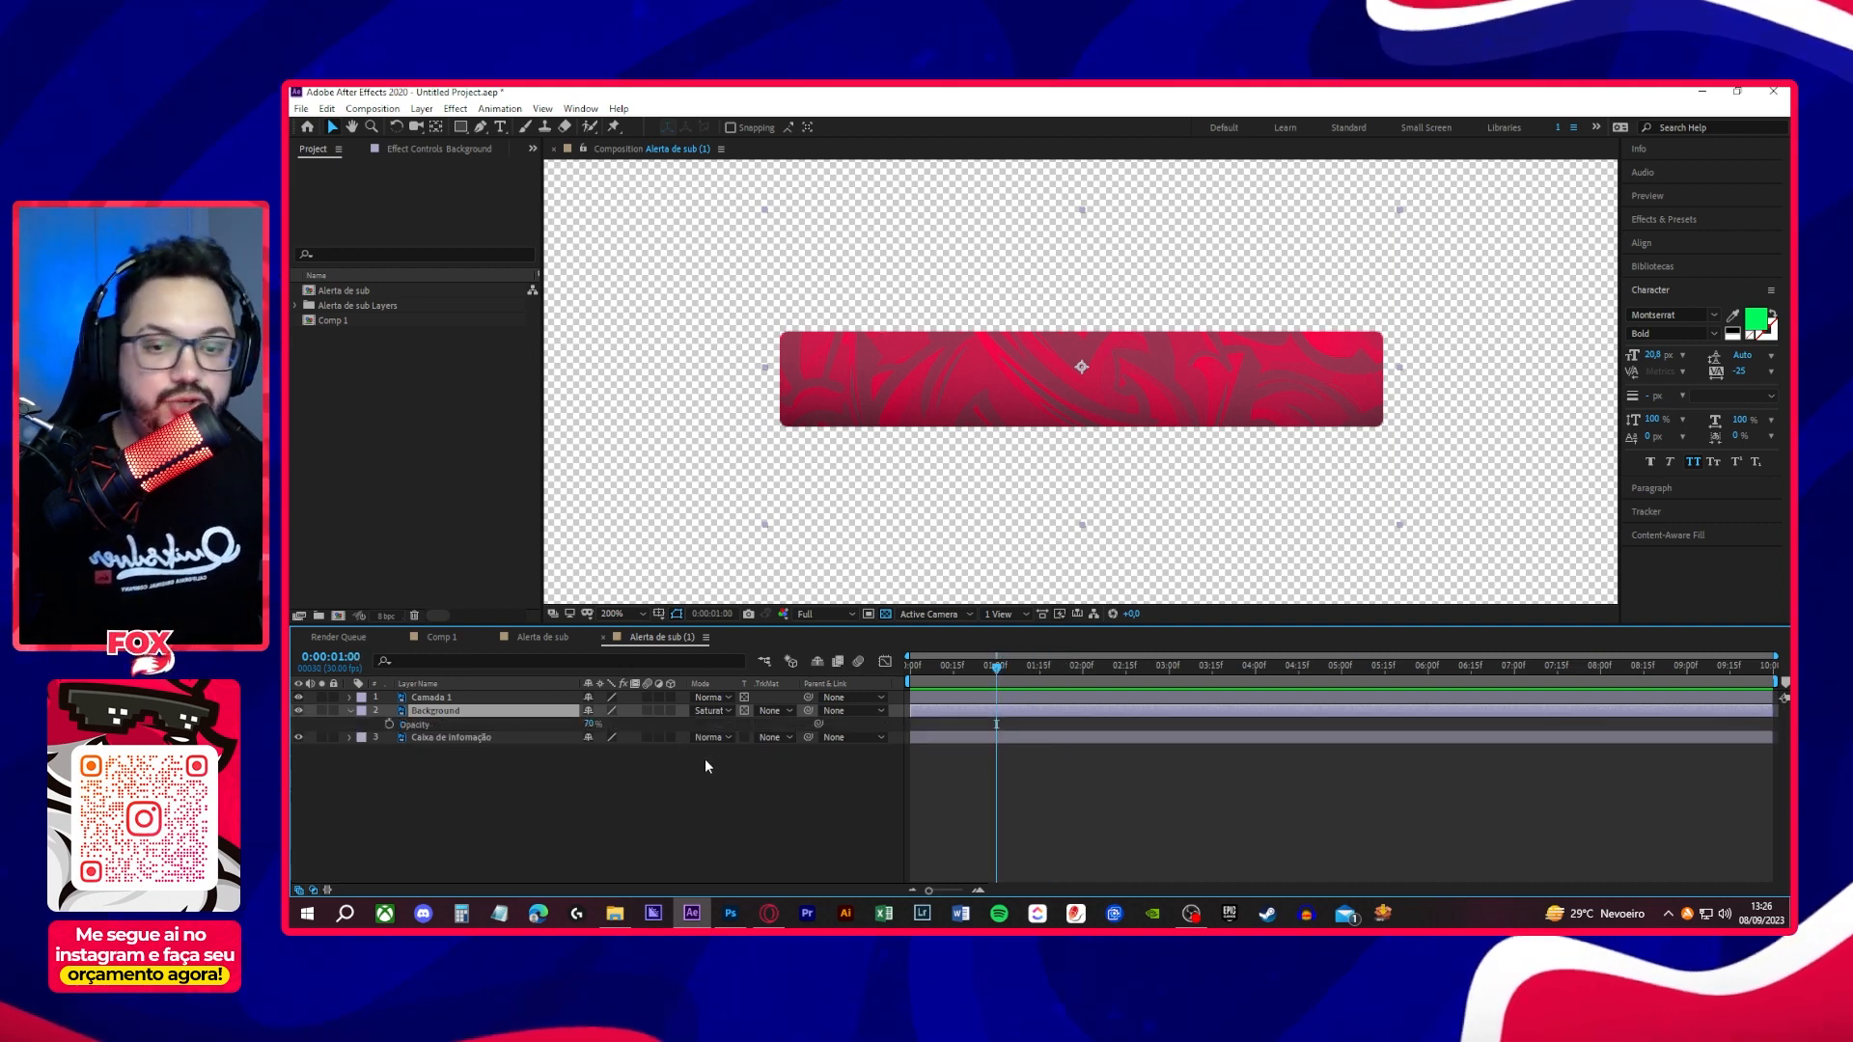
{"action": "left_click", "coordinate": [390, 724]}
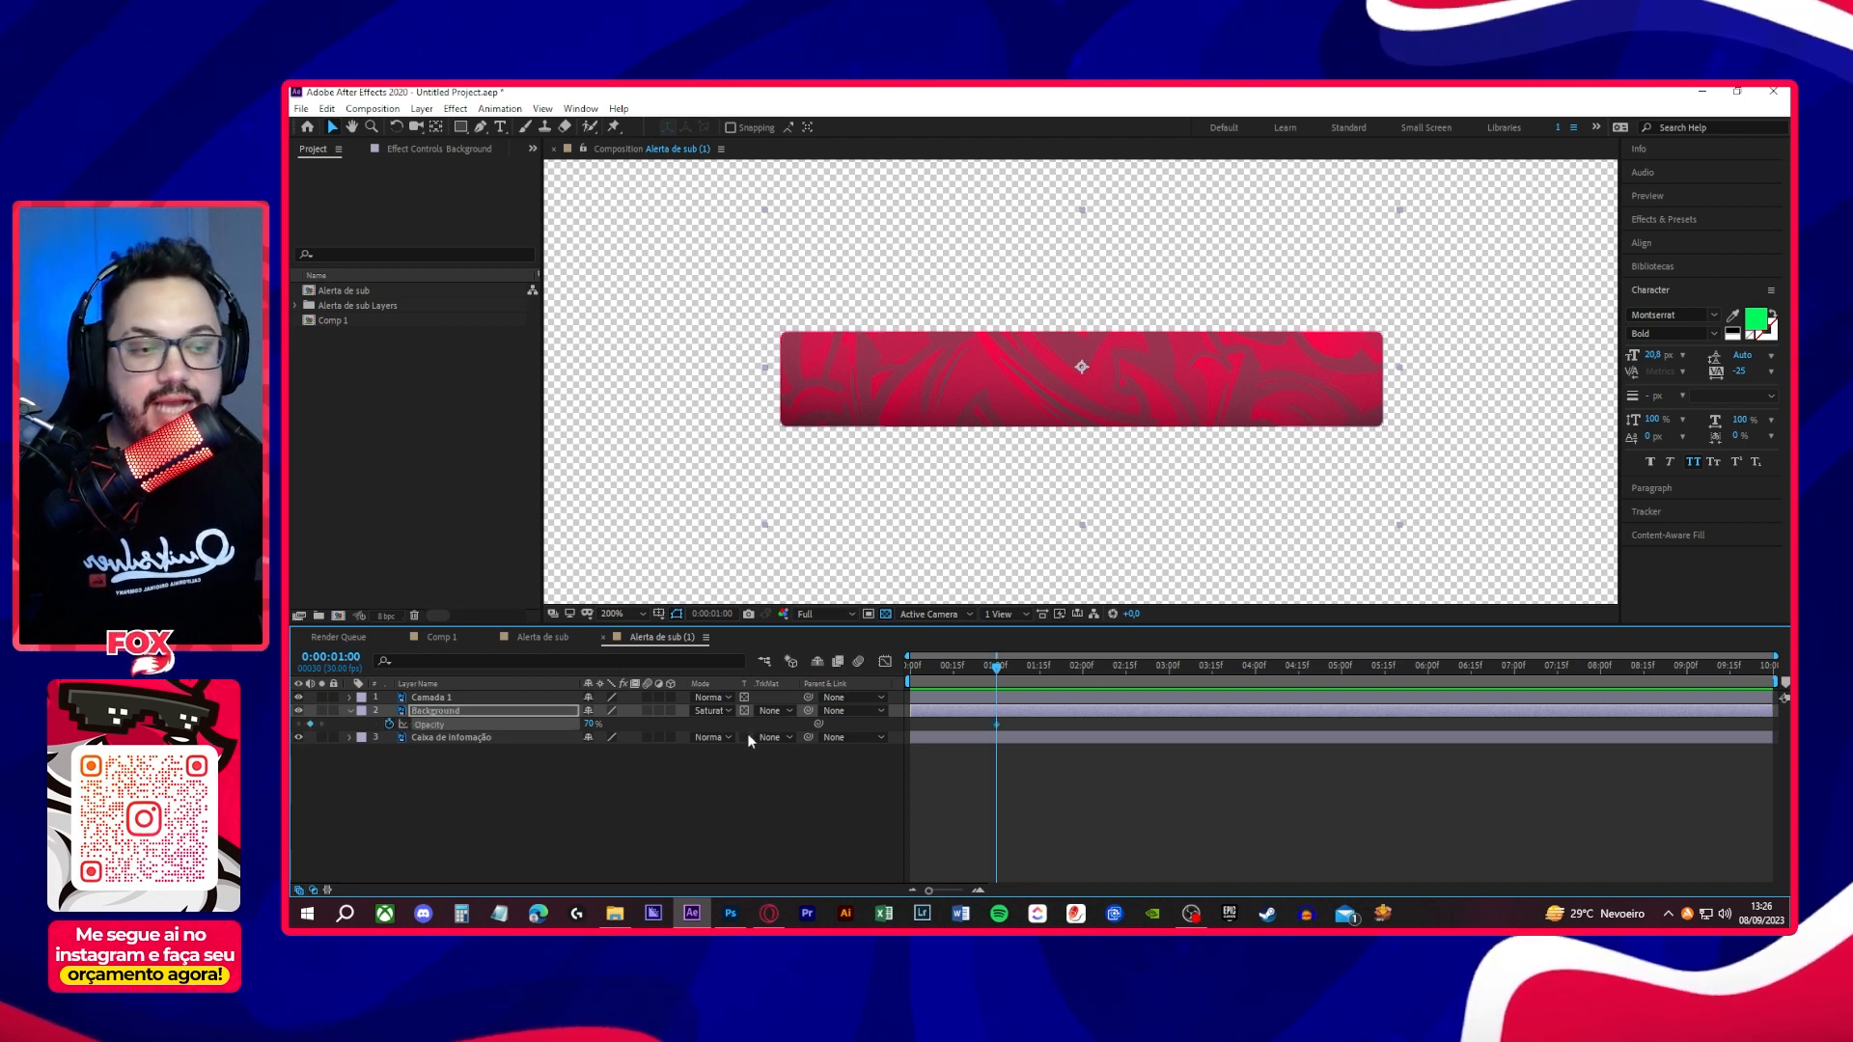
{"action": "left_click_drag", "start_coordinate": [998, 674], "coordinate": [886, 674]}
{"action": "left_click", "coordinate": [591, 724]}
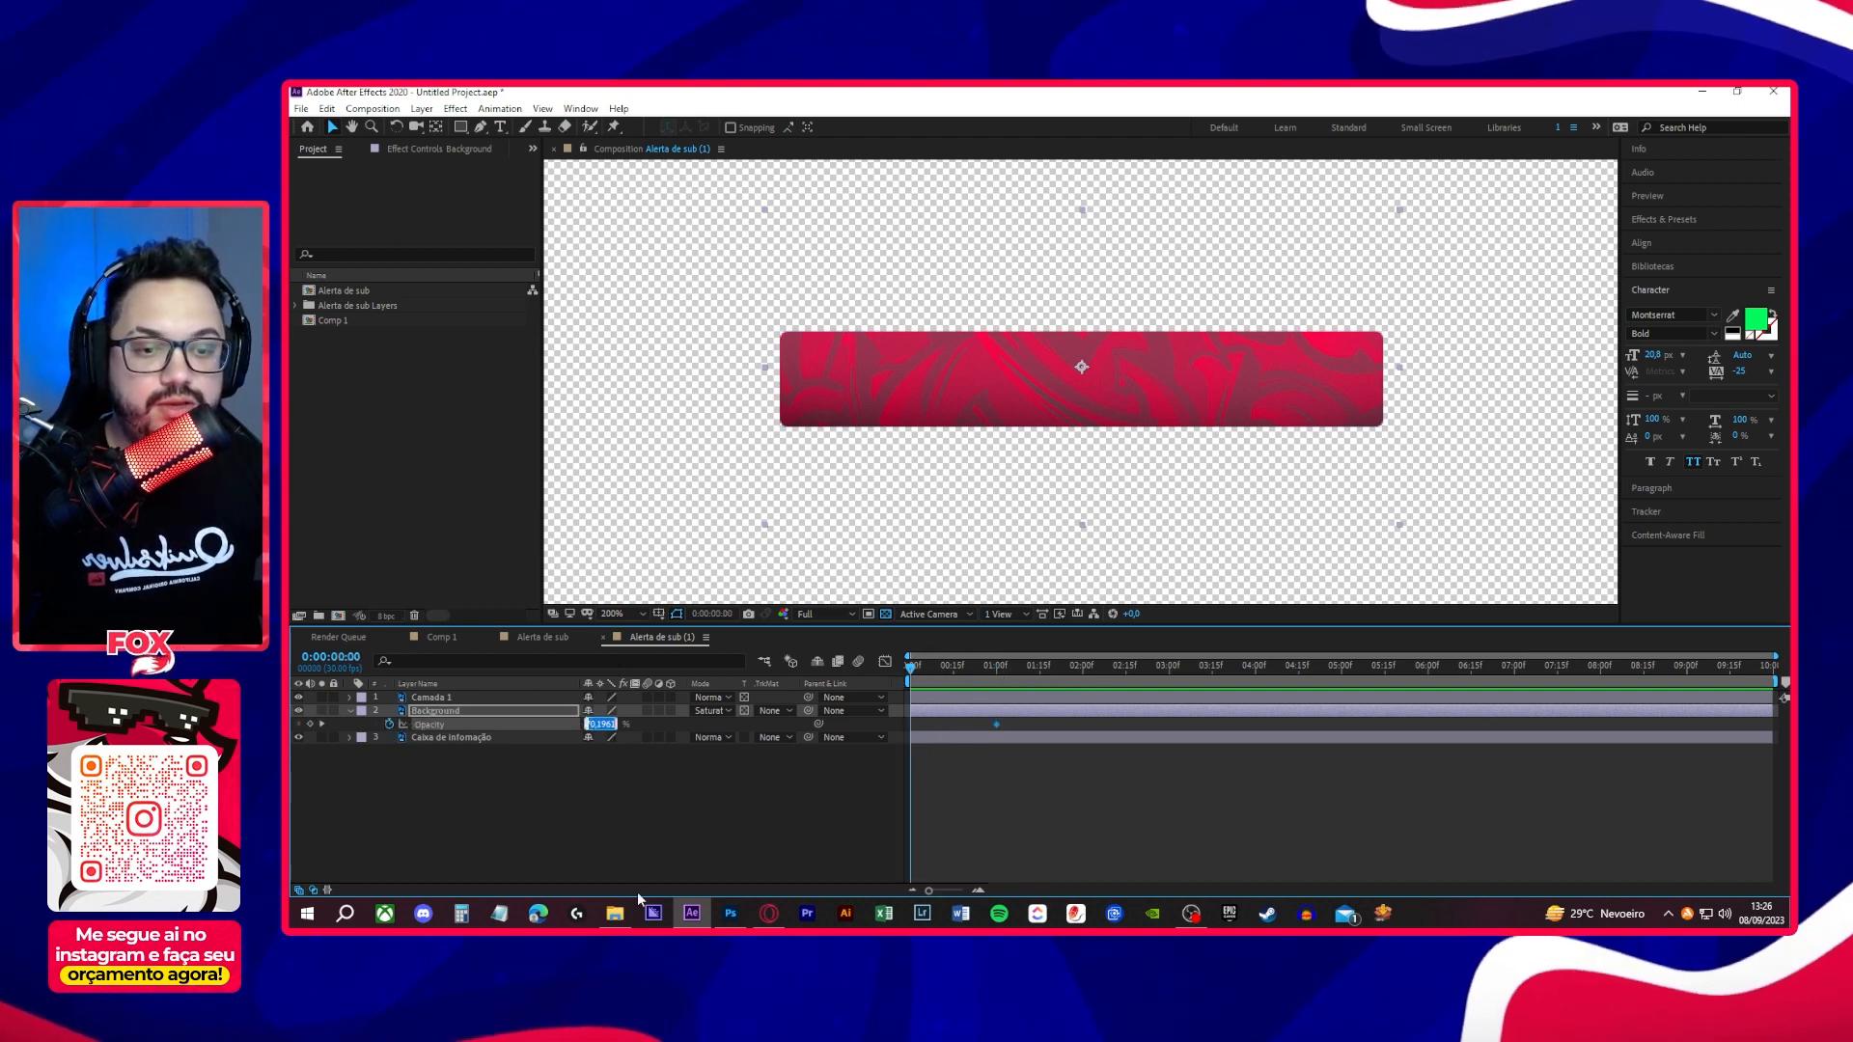
{"action": "type", "text": "0"}
{"action": "key", "text": "Return"}
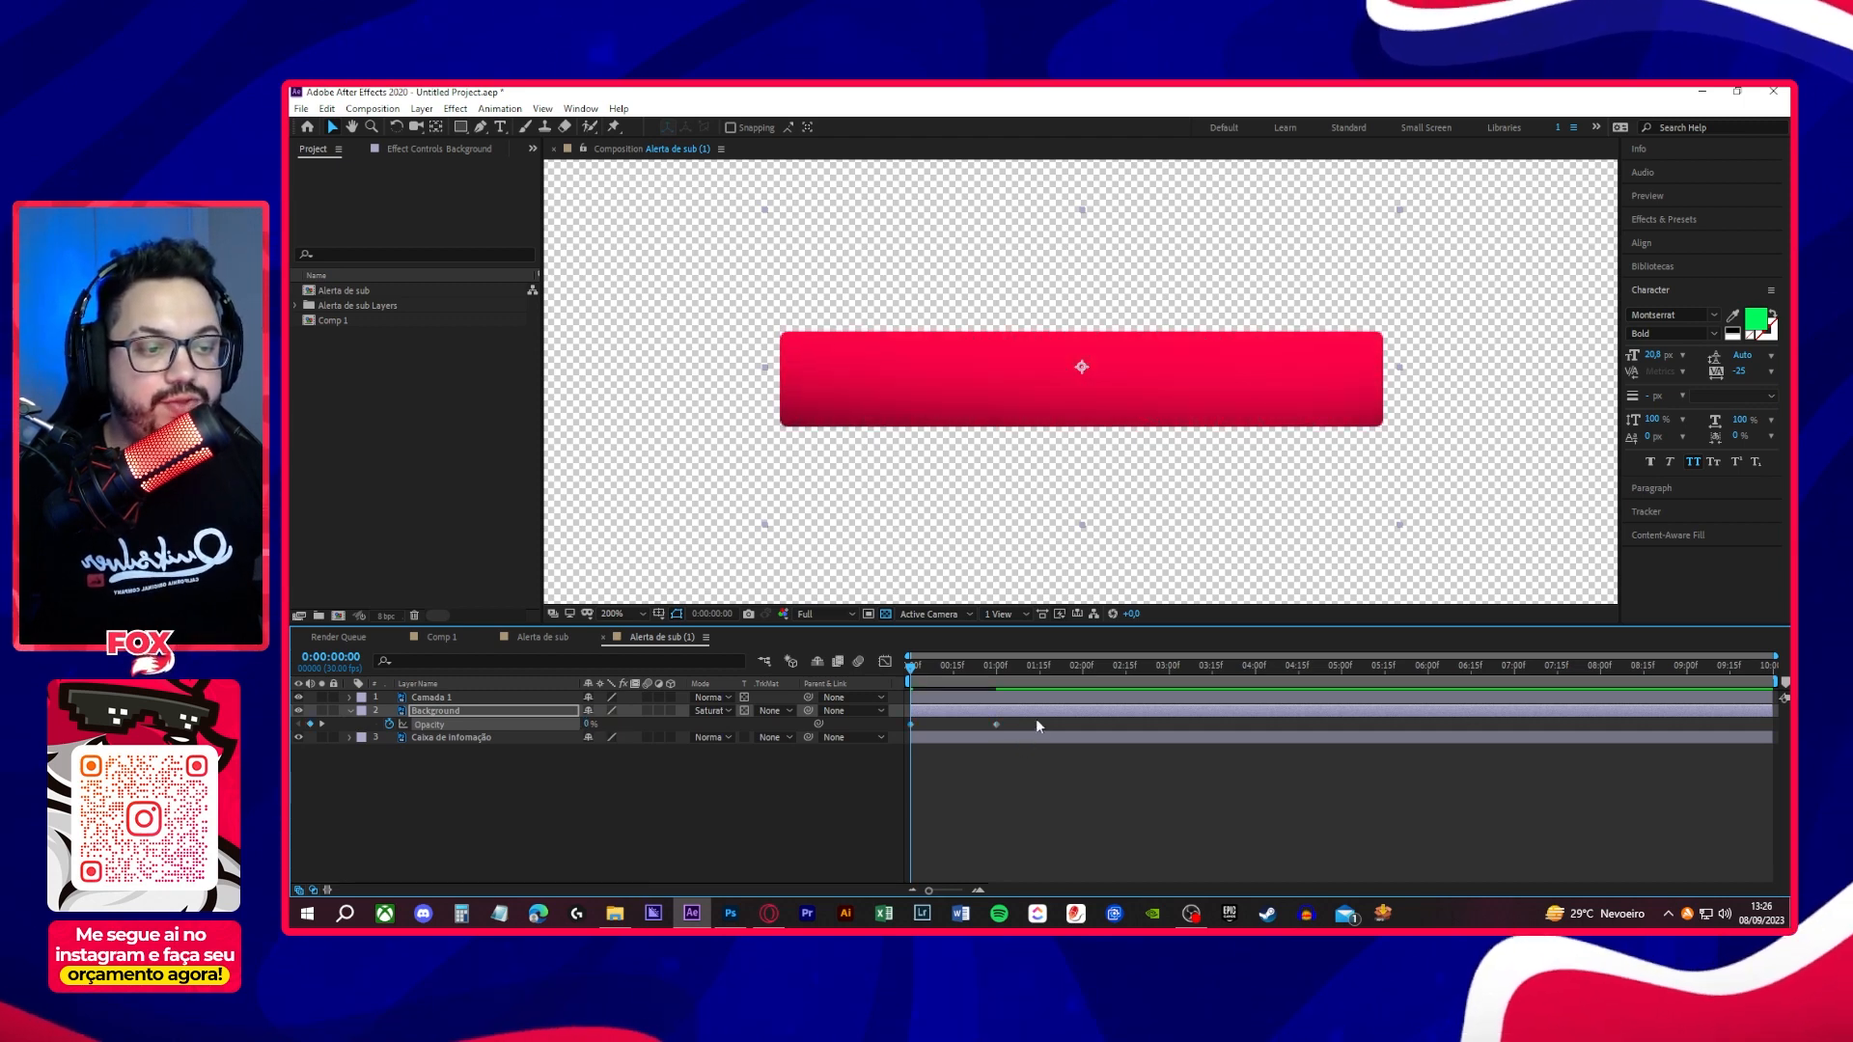
- Apply Easy Ease to both Background Opacity keyframes, shift their speed peak towards the start of the fade, preview it, and collapse the layer
{"action": "left_click_drag", "start_coordinate": [1035, 718], "coordinate": [878, 738]}
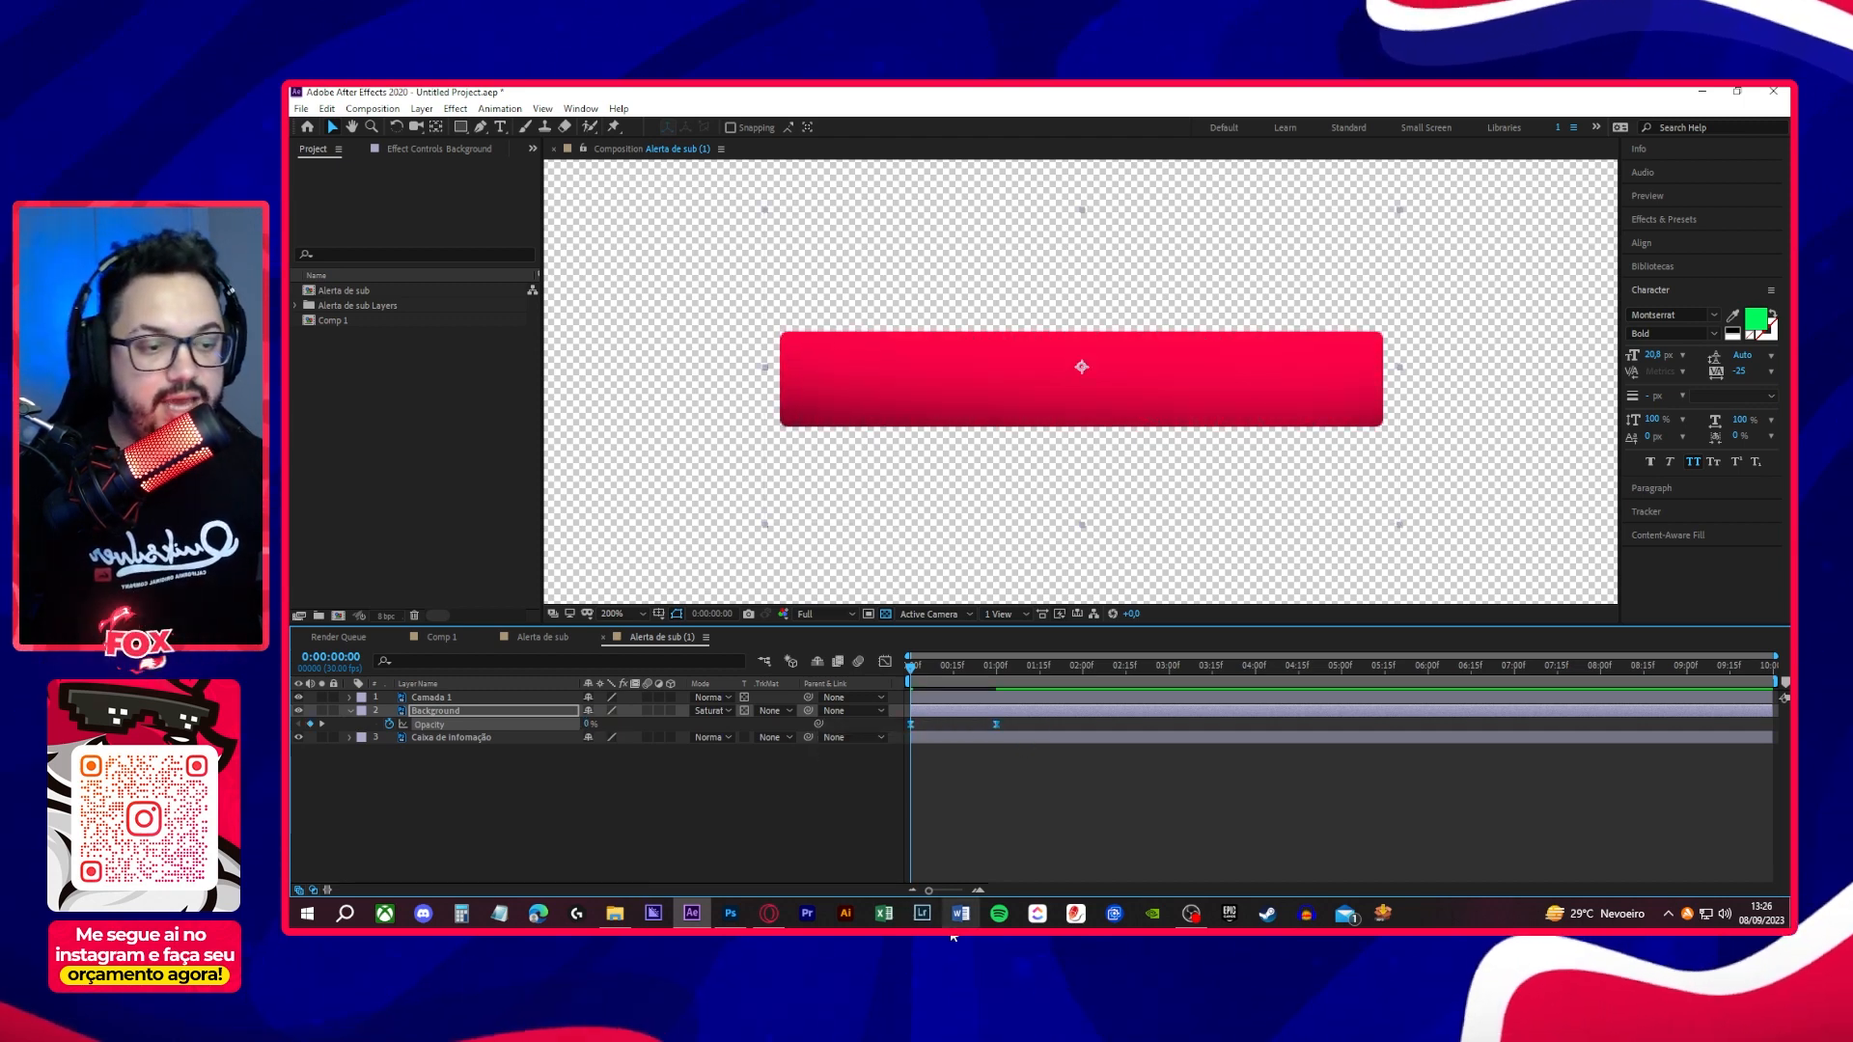
{"action": "left_click", "coordinate": [885, 662]}
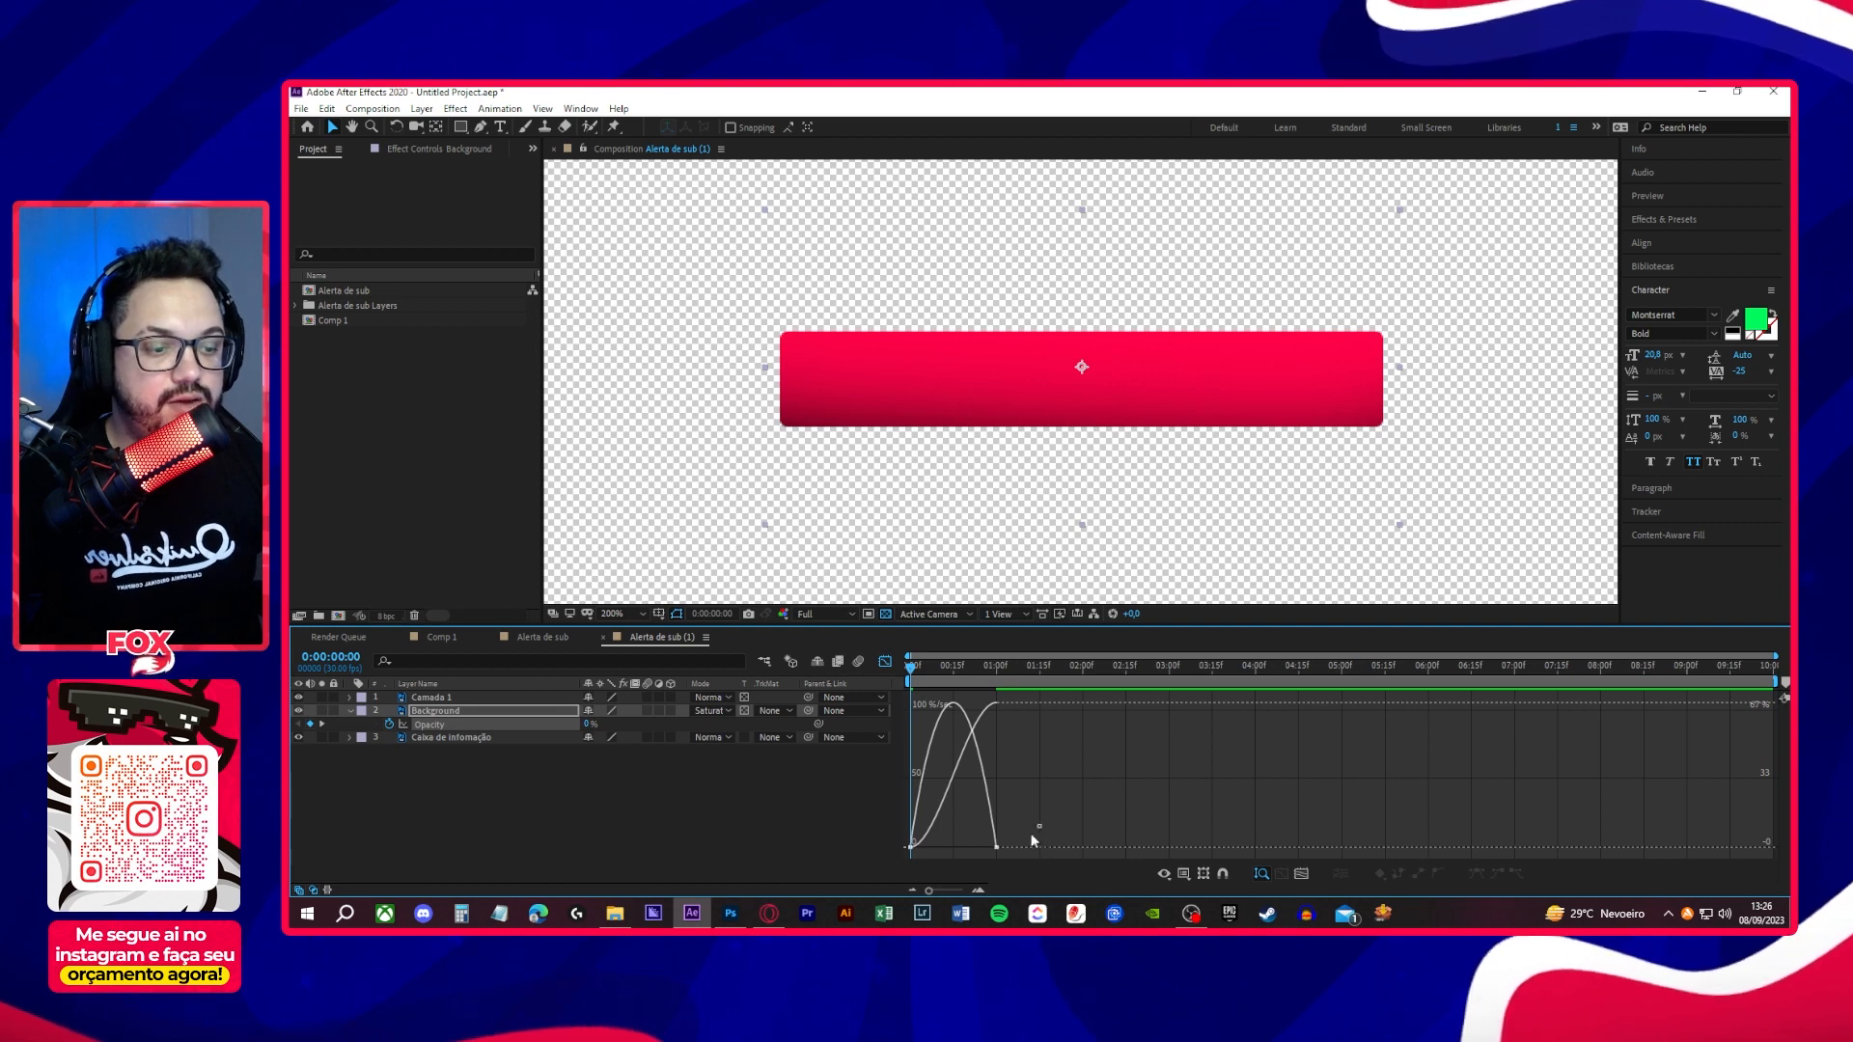
{"action": "left_click_drag", "start_coordinate": [1035, 830], "coordinate": [847, 859]}
{"action": "left_click_drag", "start_coordinate": [982, 847], "coordinate": [952, 849]}
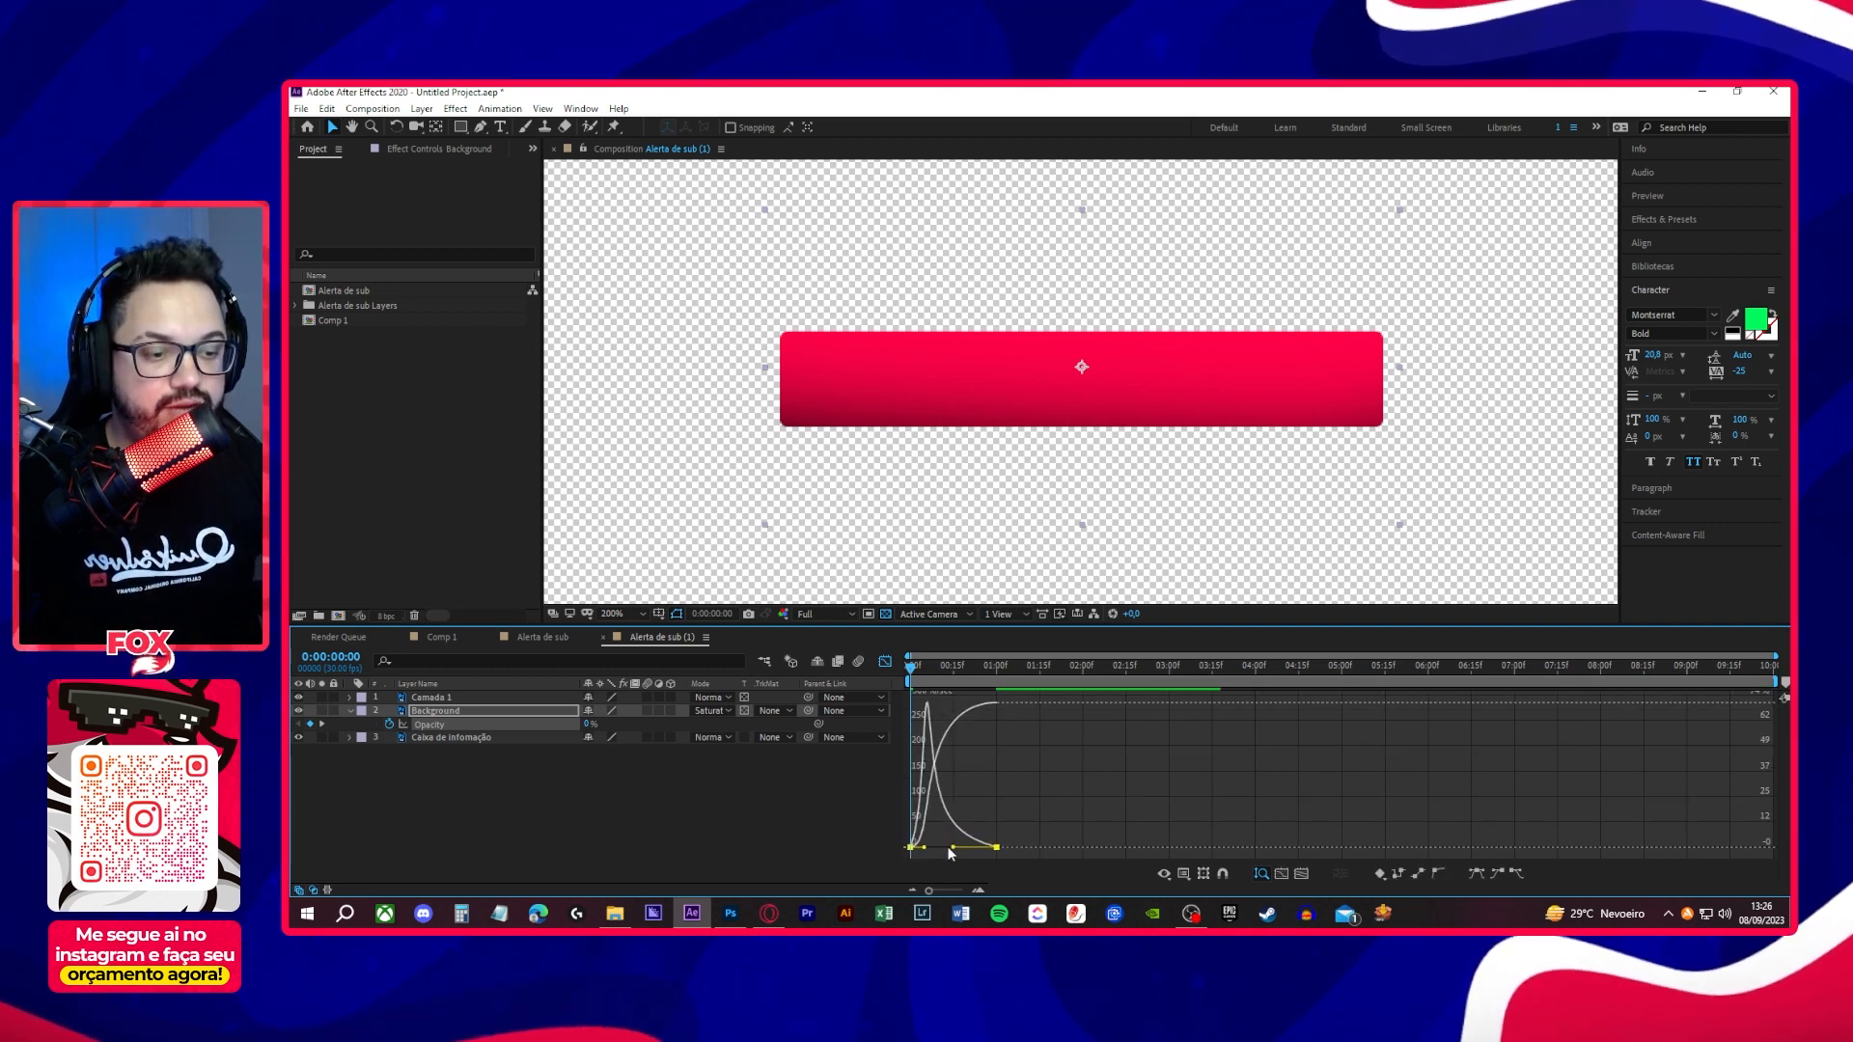
{"action": "left_click", "coordinate": [885, 663]}
{"action": "key", "text": "space"}
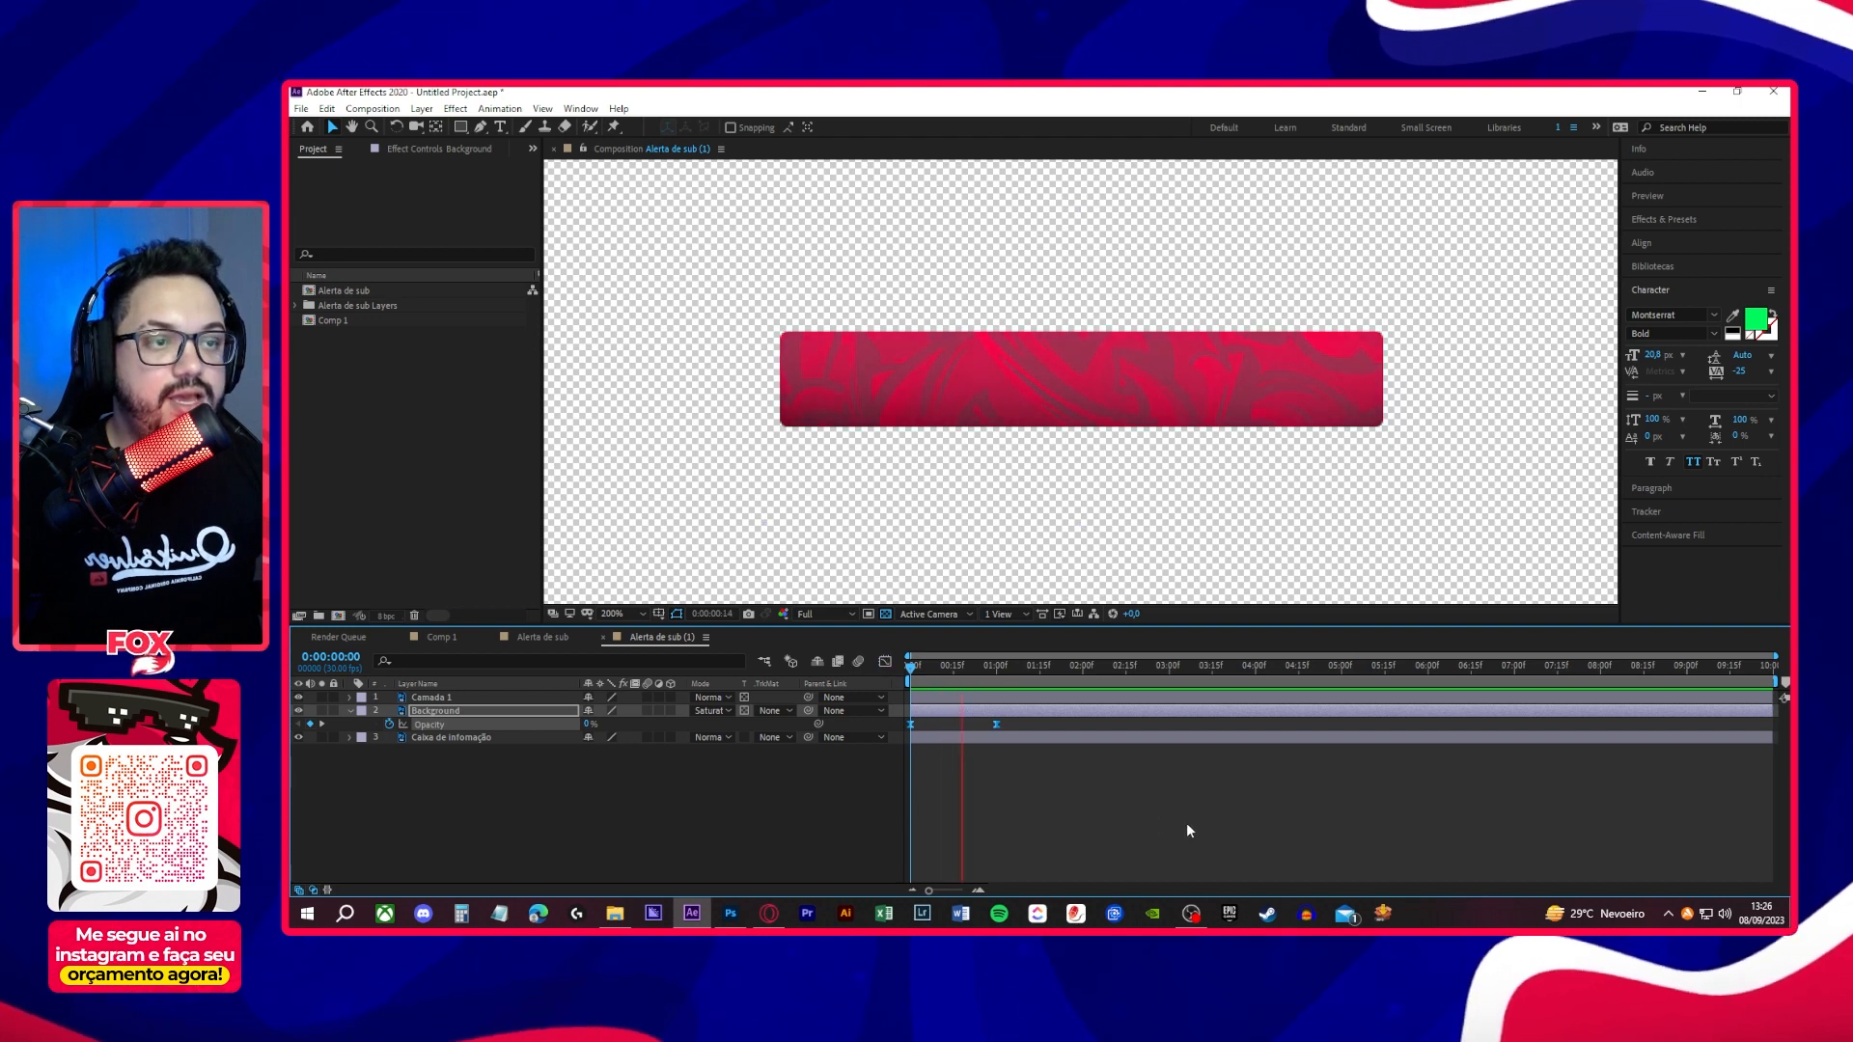
{"action": "left_click", "coordinate": [349, 711]}
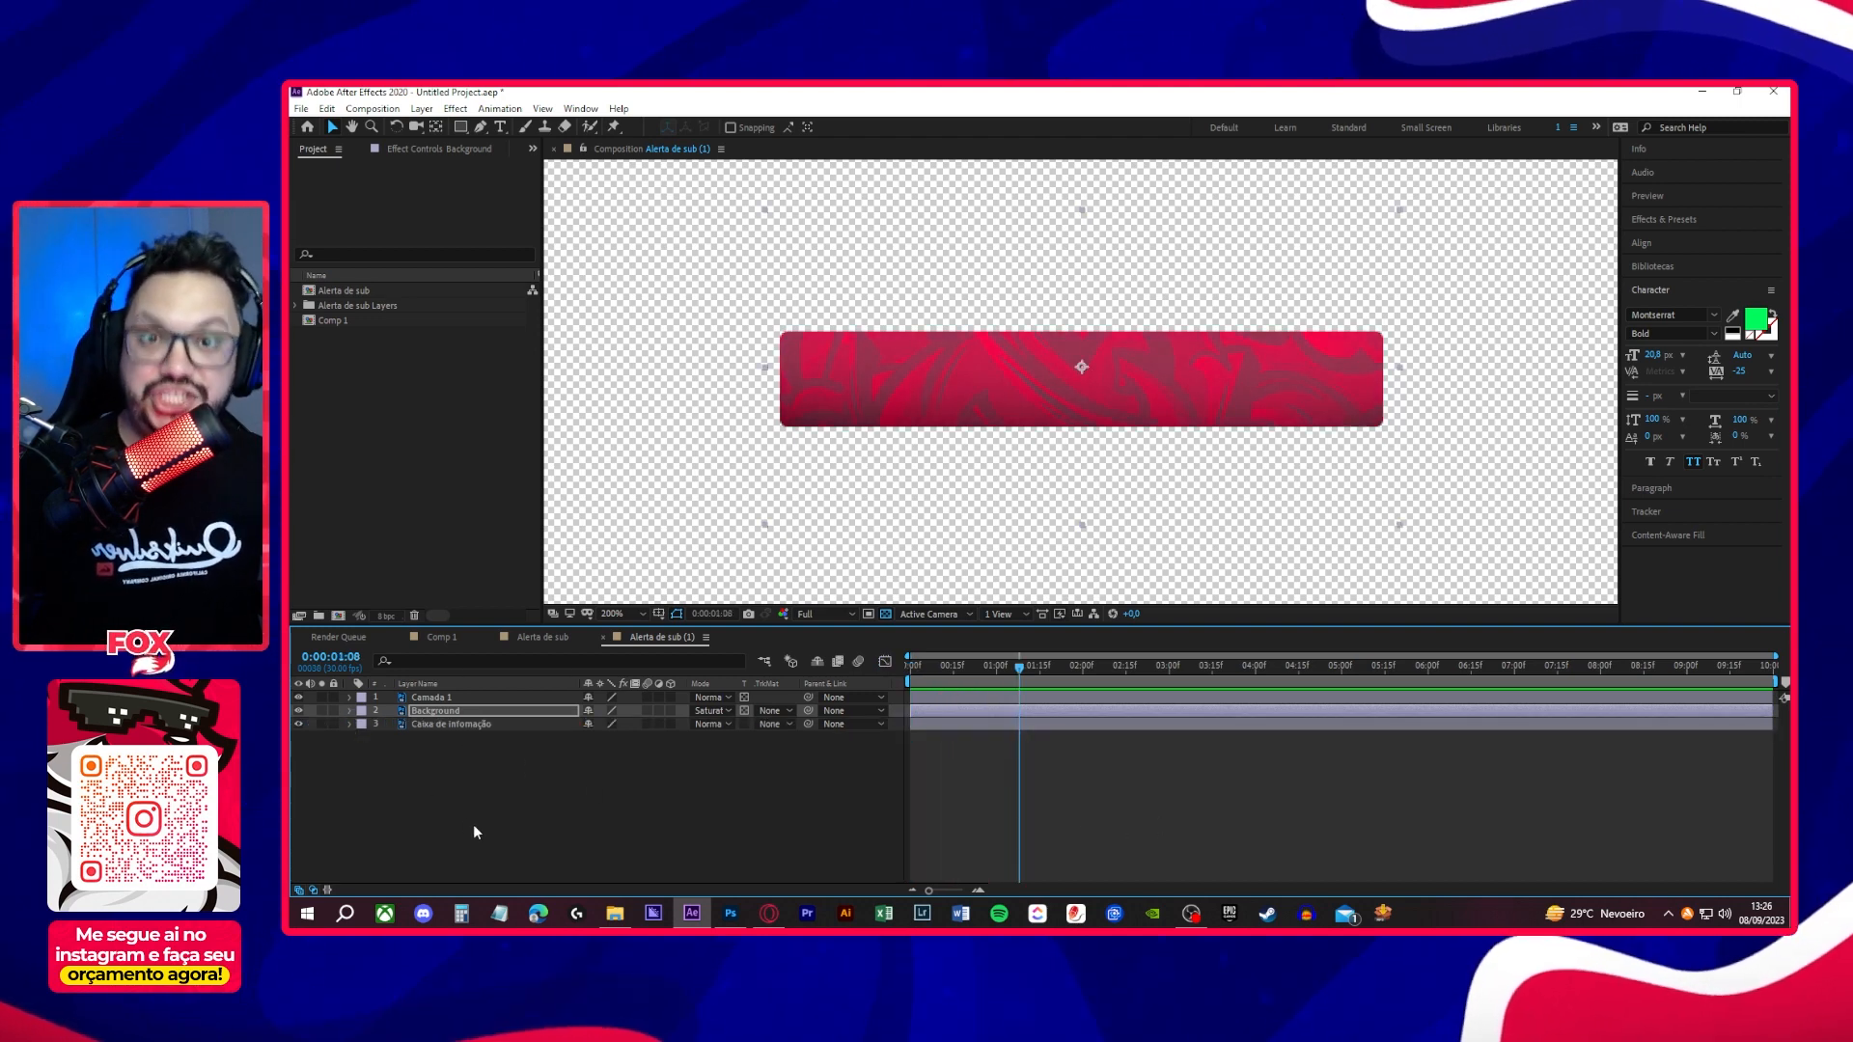
- Apply the Turbulent Displace effect to the Background layer
{"action": "left_click", "coordinate": [490, 723]}
{"action": "left_click", "coordinate": [495, 717]}
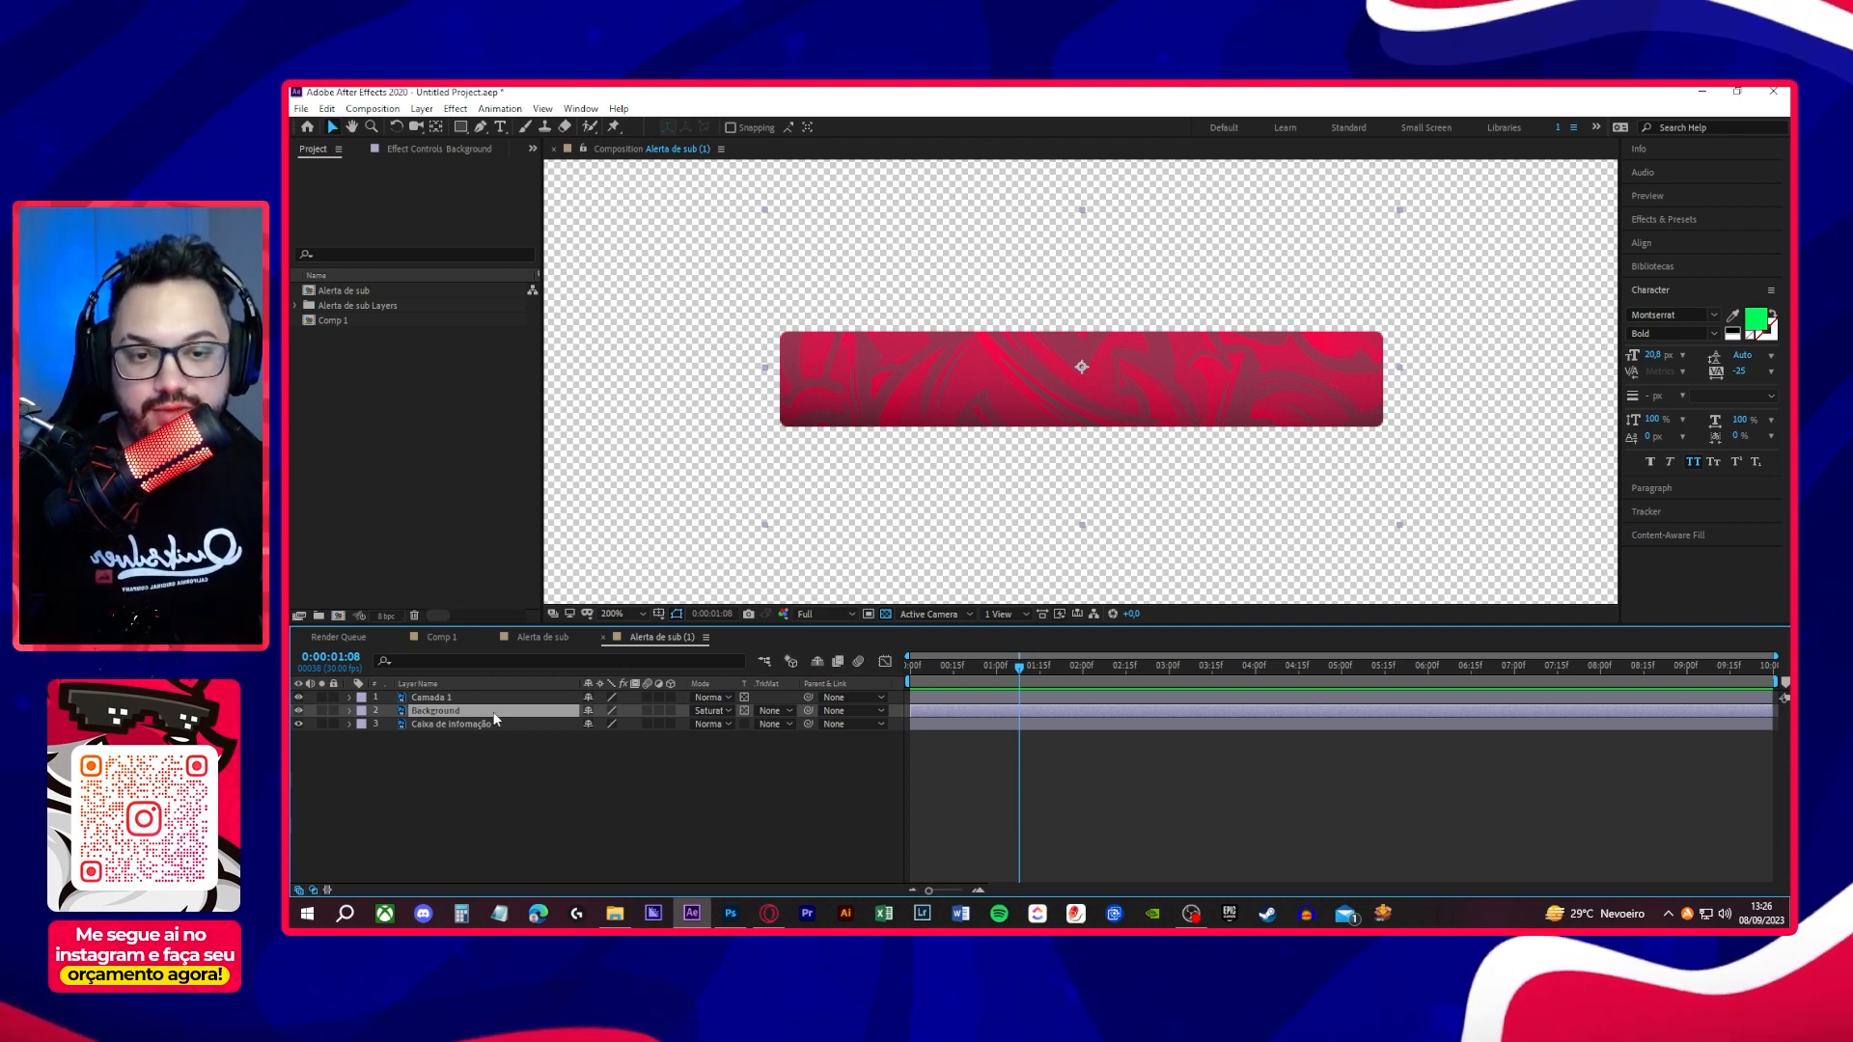
{"action": "key", "text": "ctrl+space"}
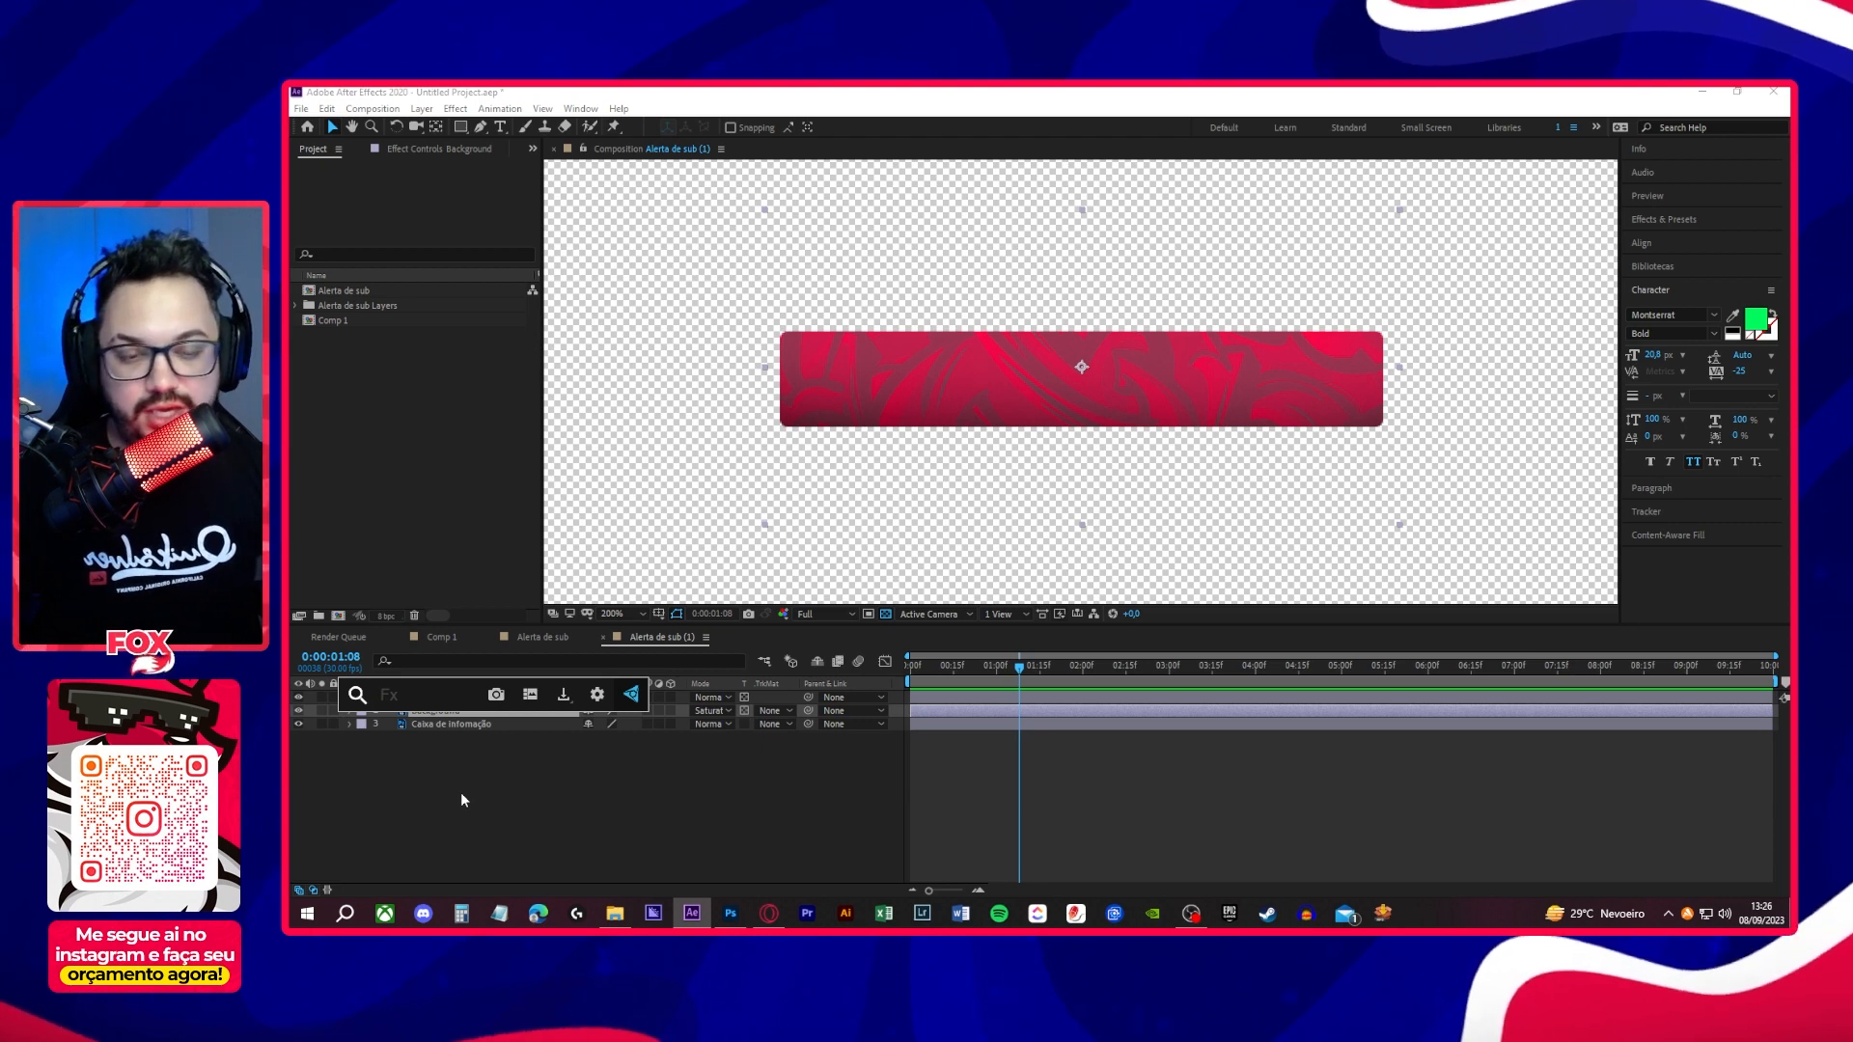
{"action": "type", "text": "tu"}
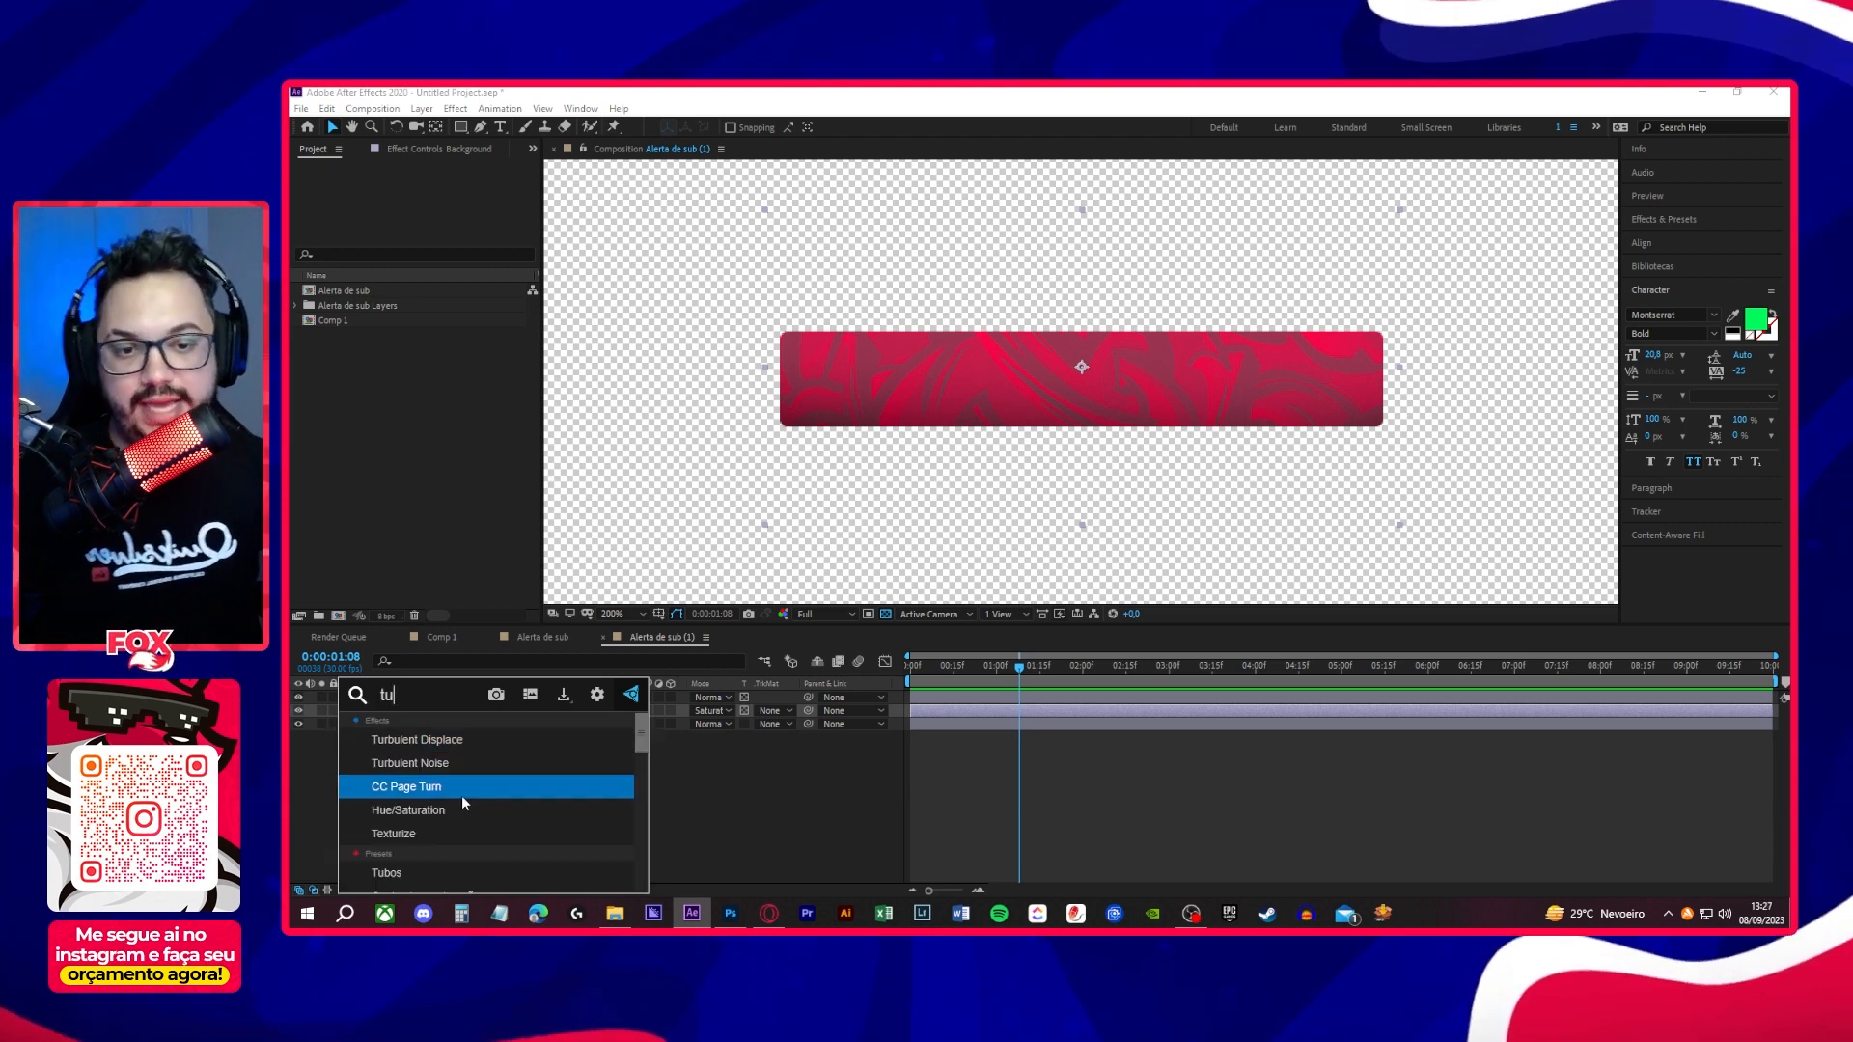
{"action": "left_click", "coordinate": [473, 741]}
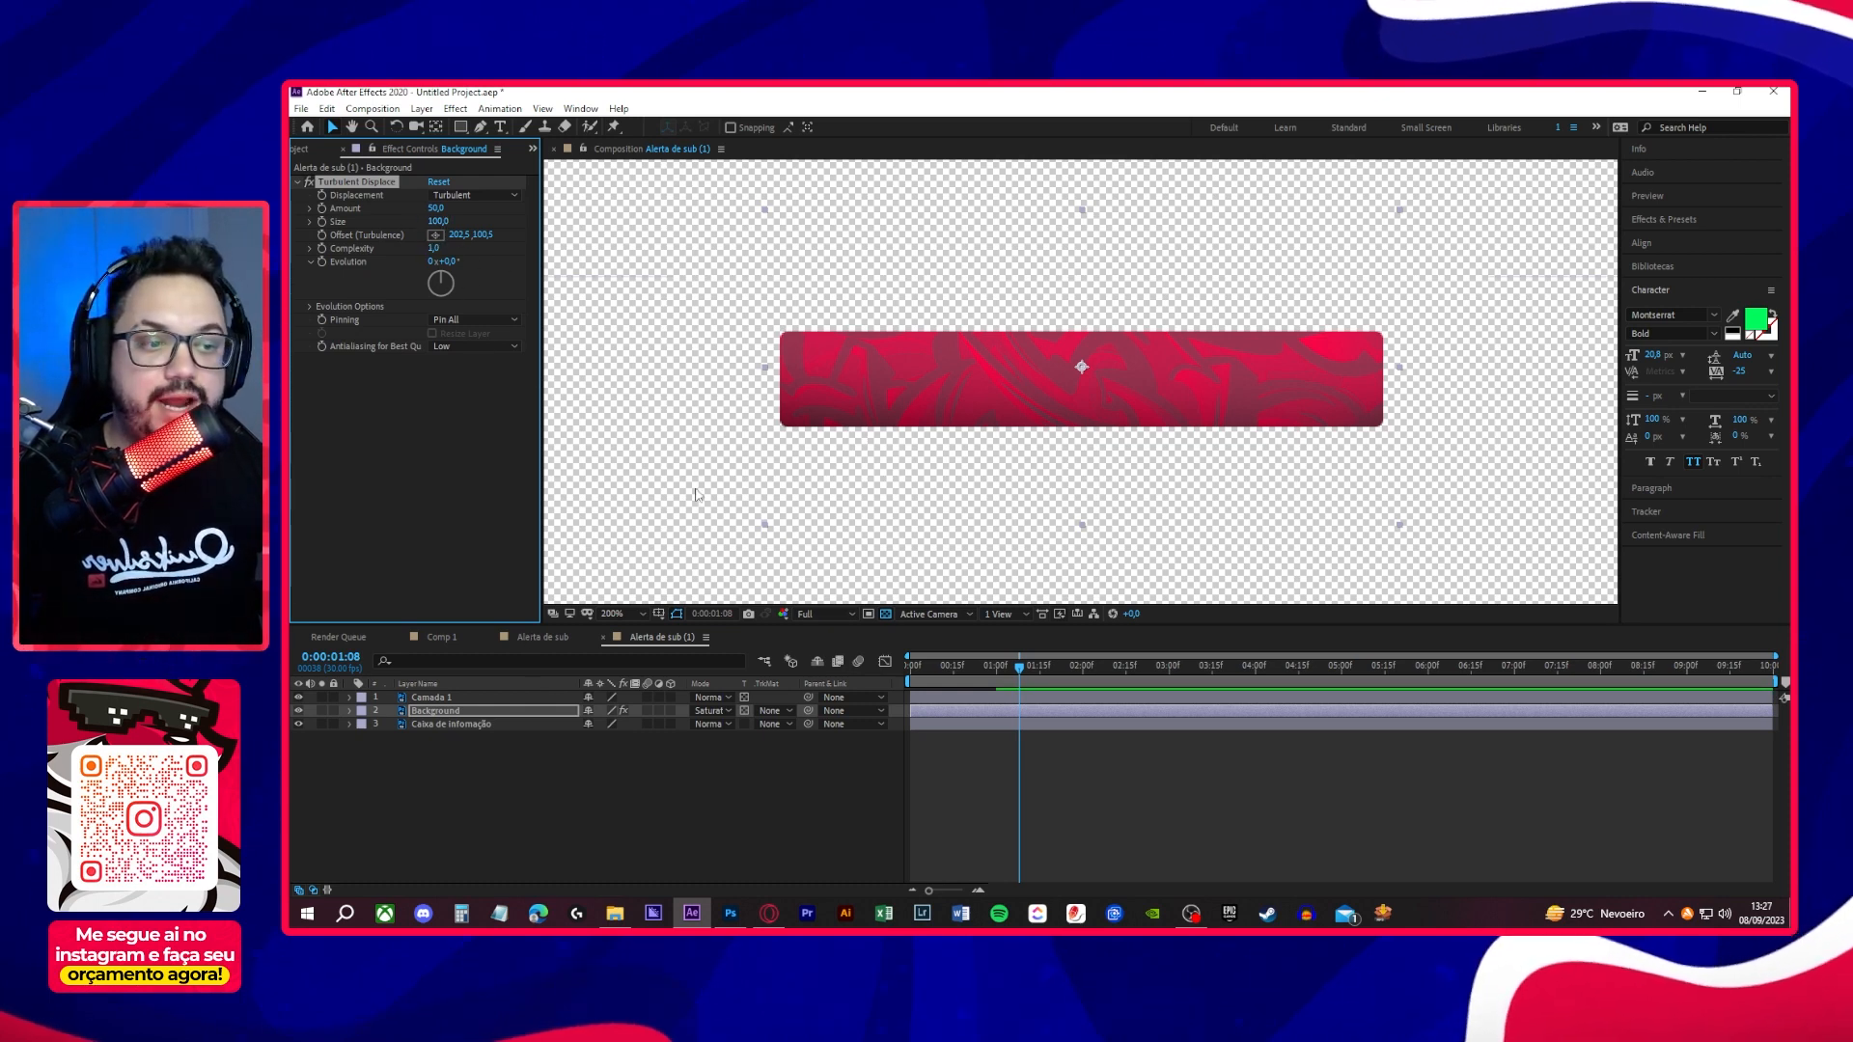
- Keyframe the Turbulent Displace Amount at 50 on the first frame and 200 on the composition's last frame
{"action": "left_click_drag", "start_coordinate": [1021, 664], "coordinate": [912, 678]}
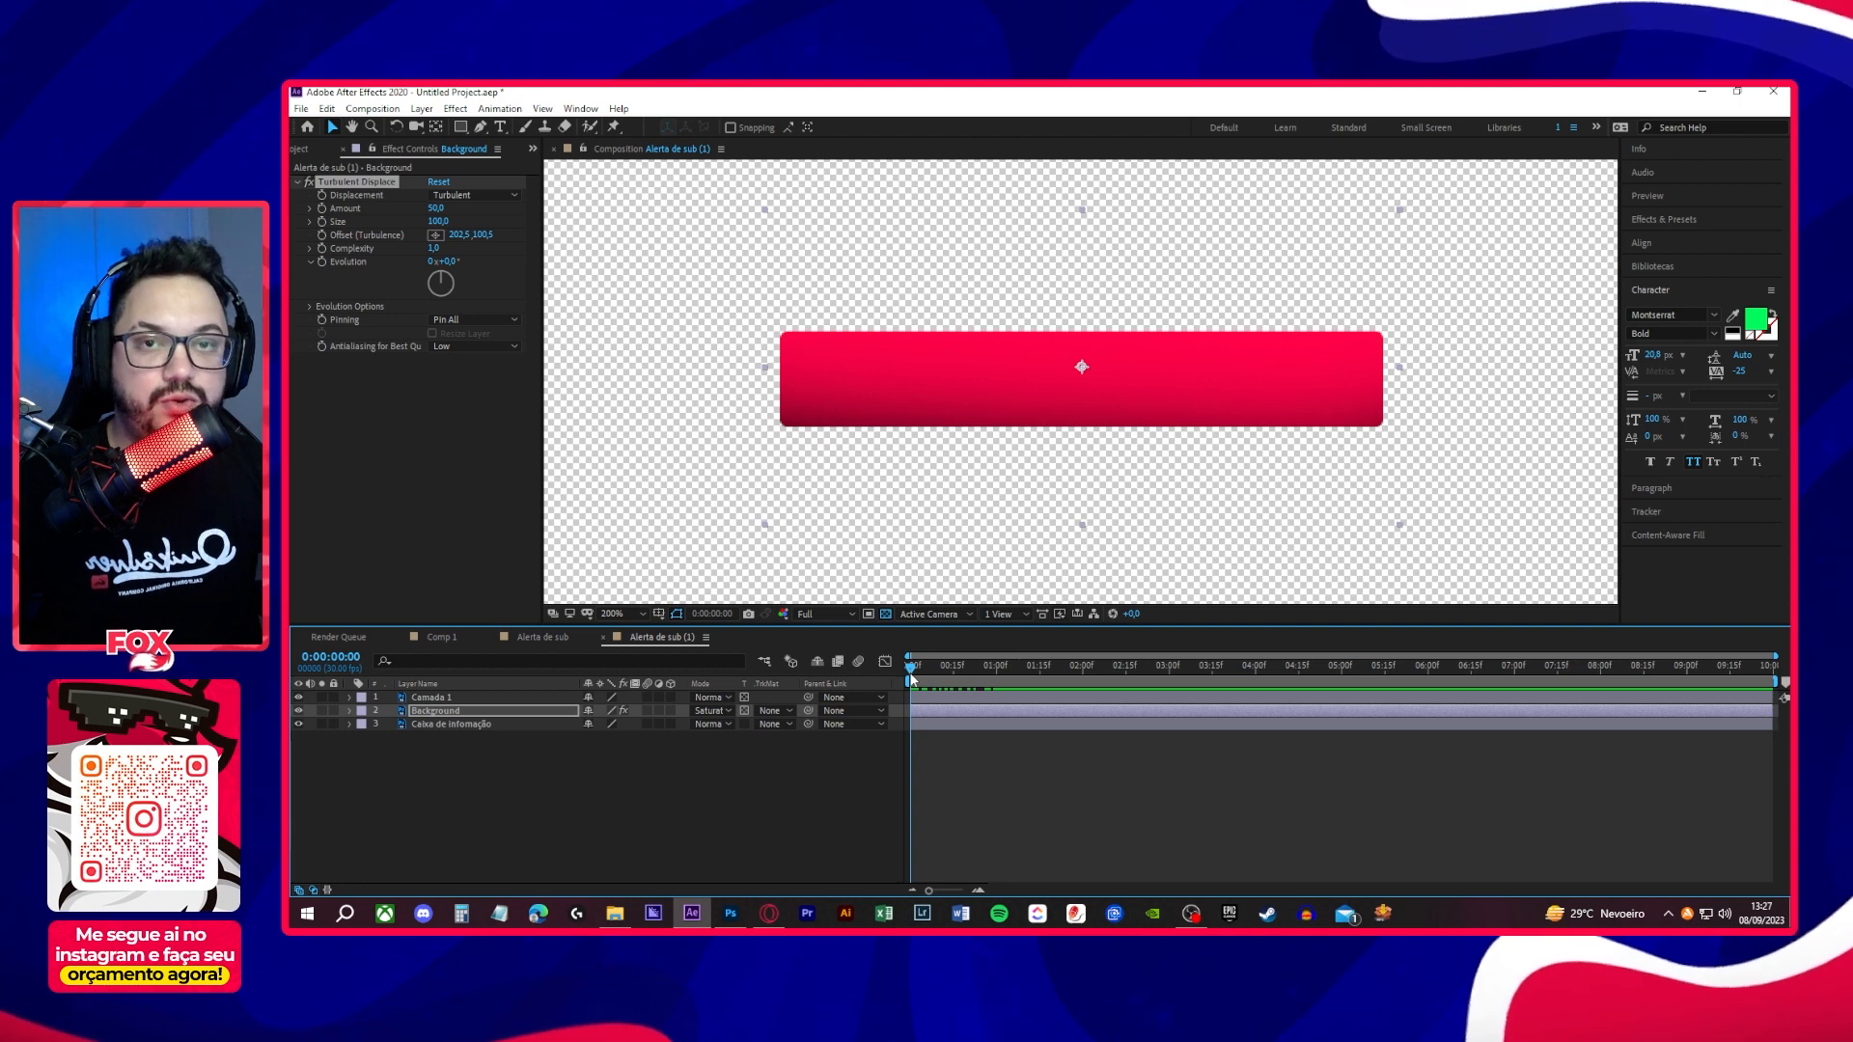
{"action": "left_click", "coordinate": [321, 208]}
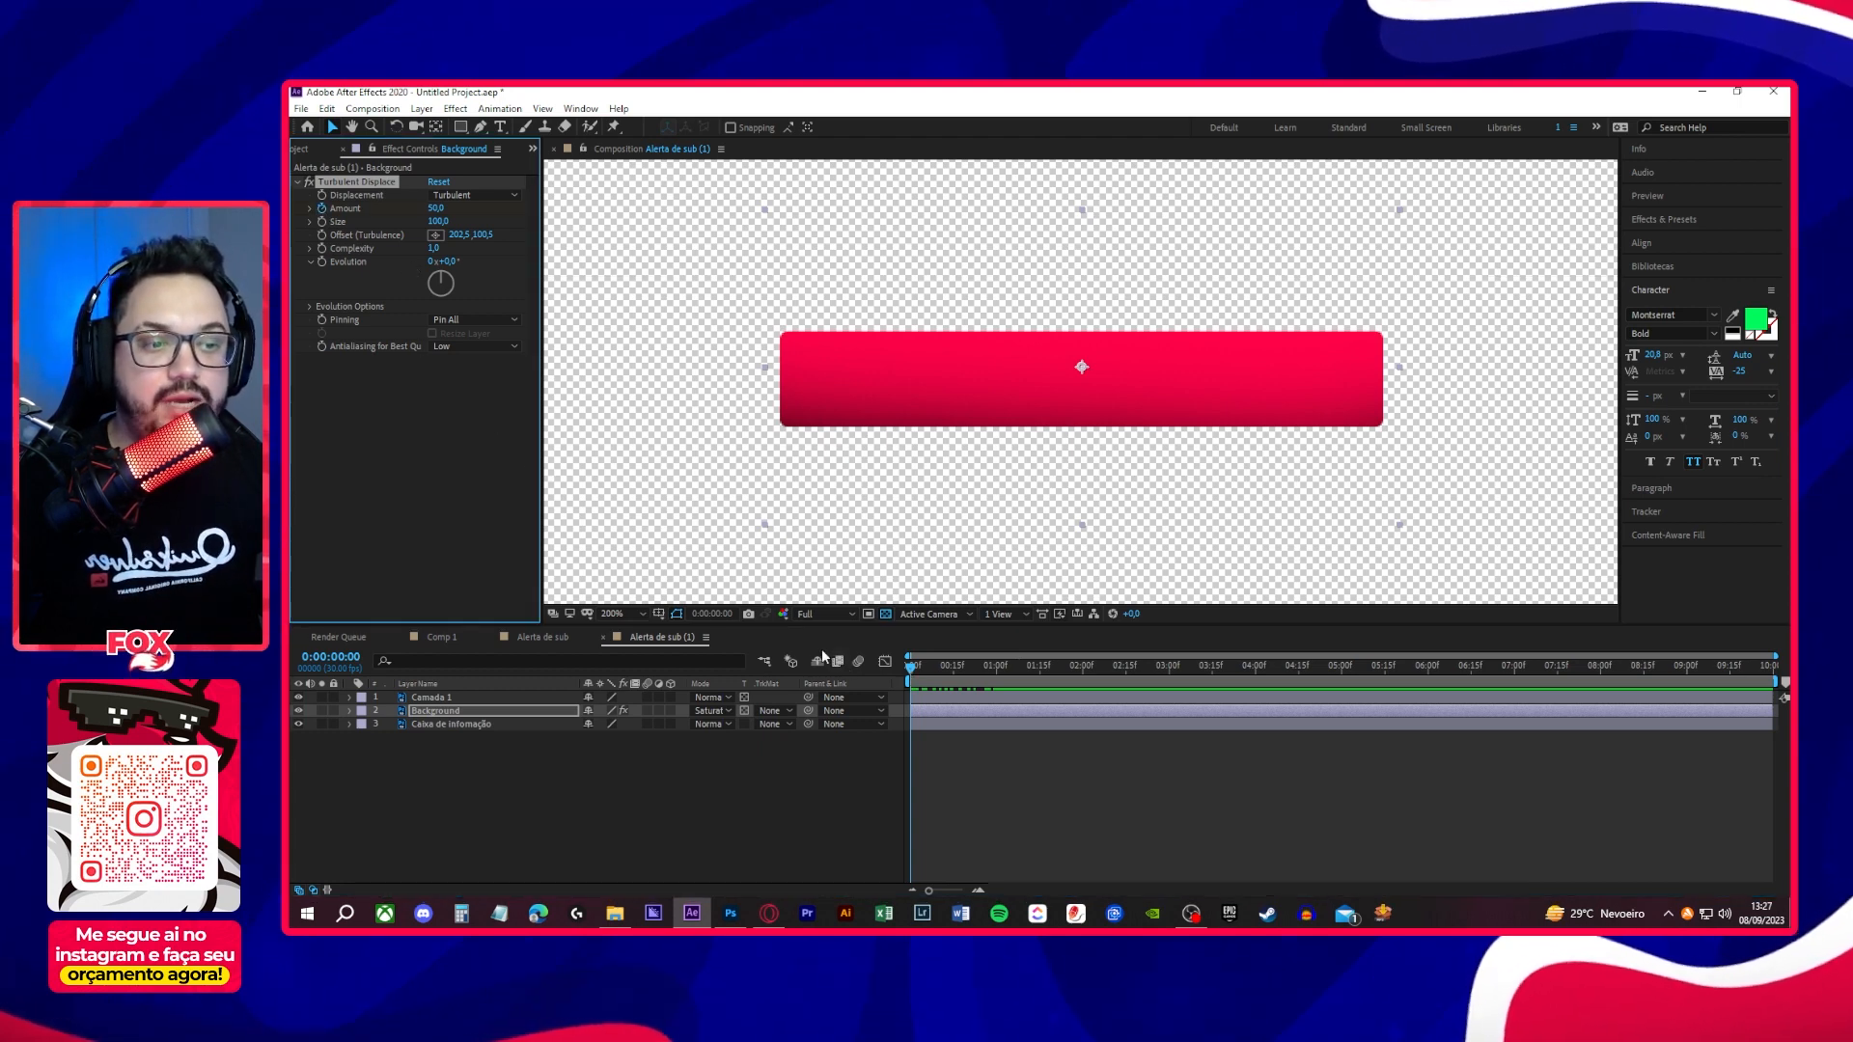
{"action": "left_click_drag", "start_coordinate": [912, 676], "coordinate": [1784, 701]}
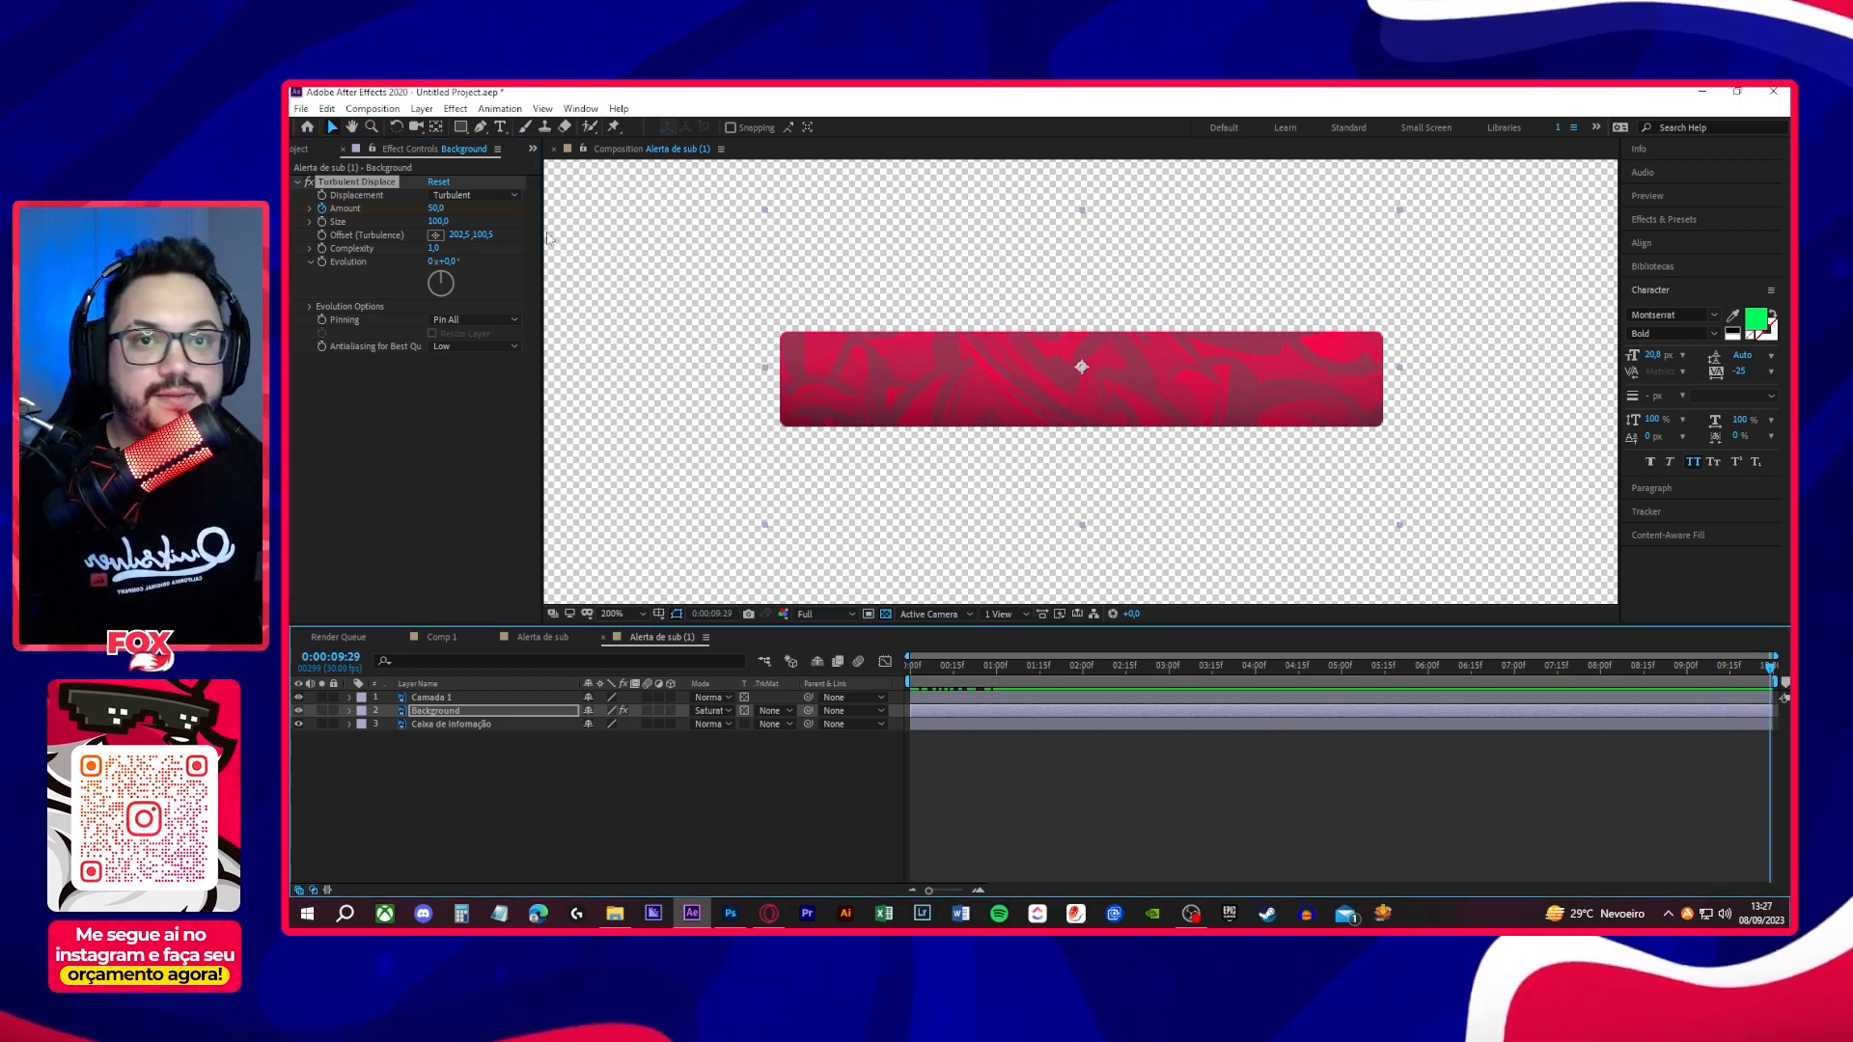
{"action": "left_click_drag", "start_coordinate": [438, 209], "coordinate": [462, 212]}
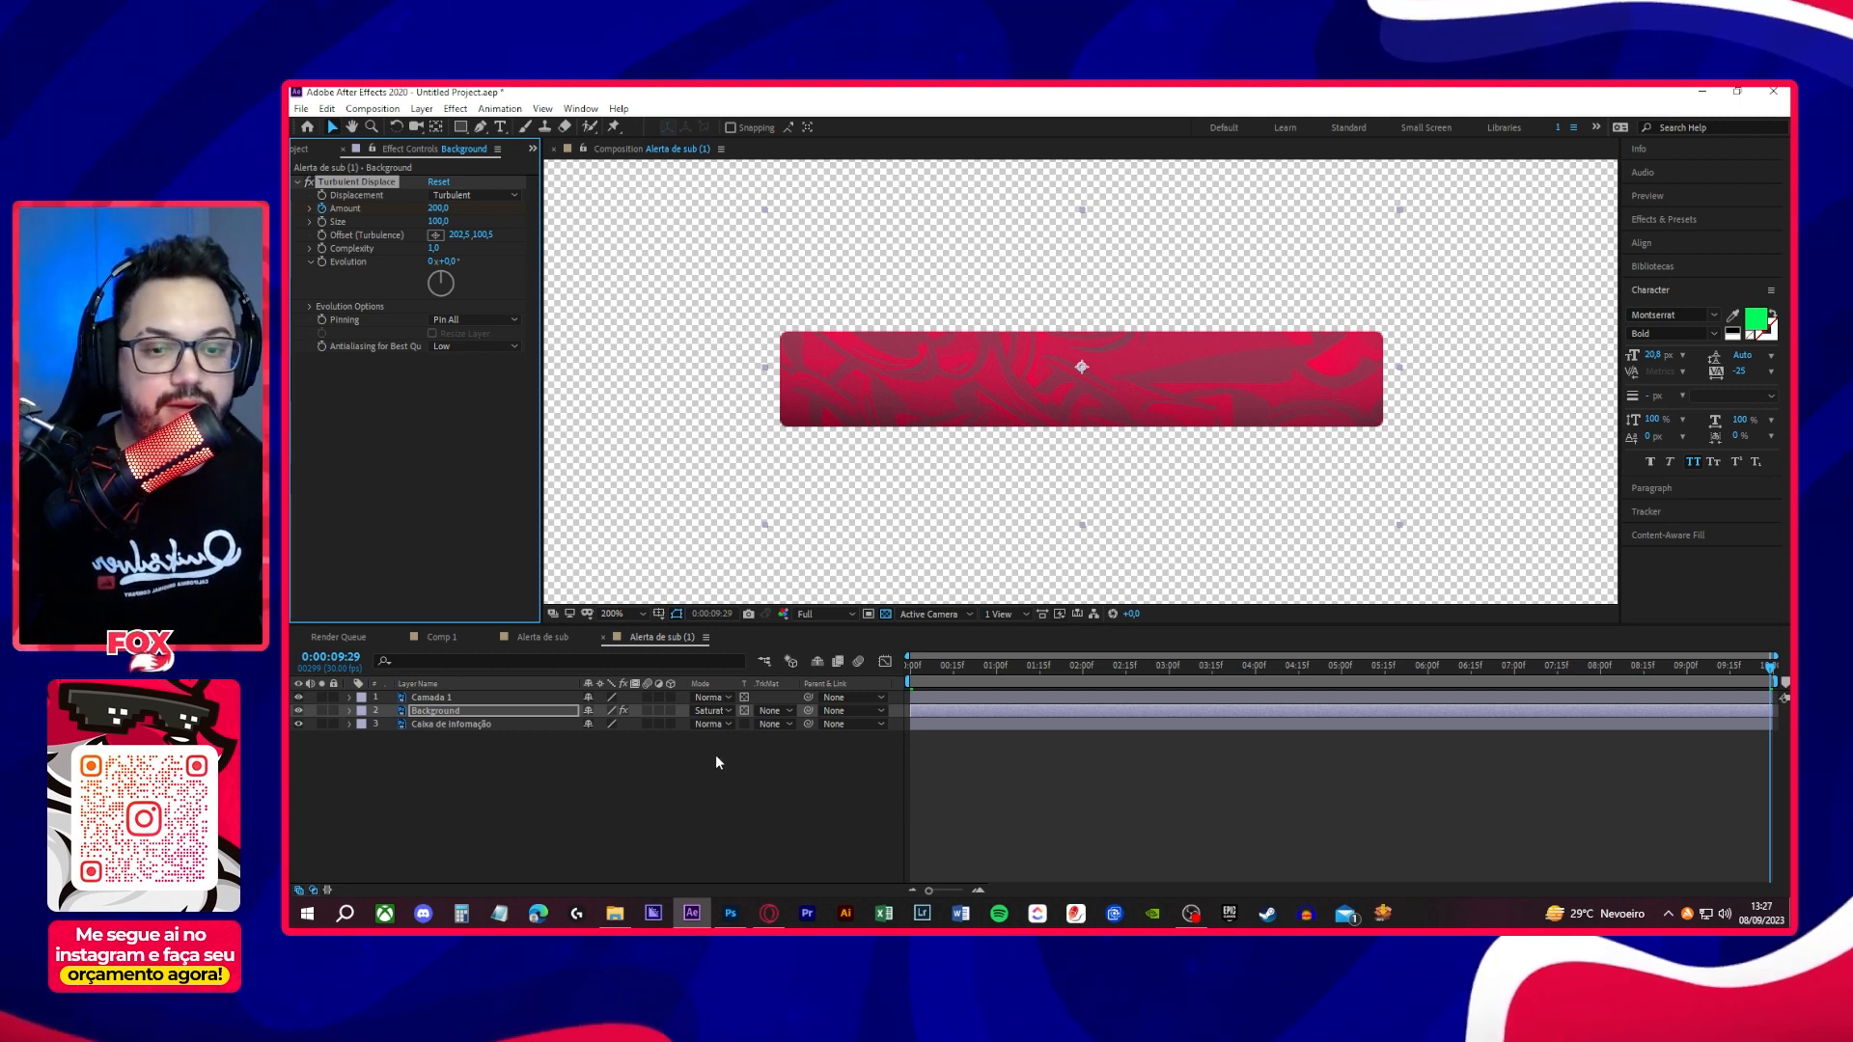
- Reveal the Background layer's keyframes, apply Easy Ease to the Turbulent Displace Amount keyframes, and play back the moving pattern
{"action": "key", "text": "u"}
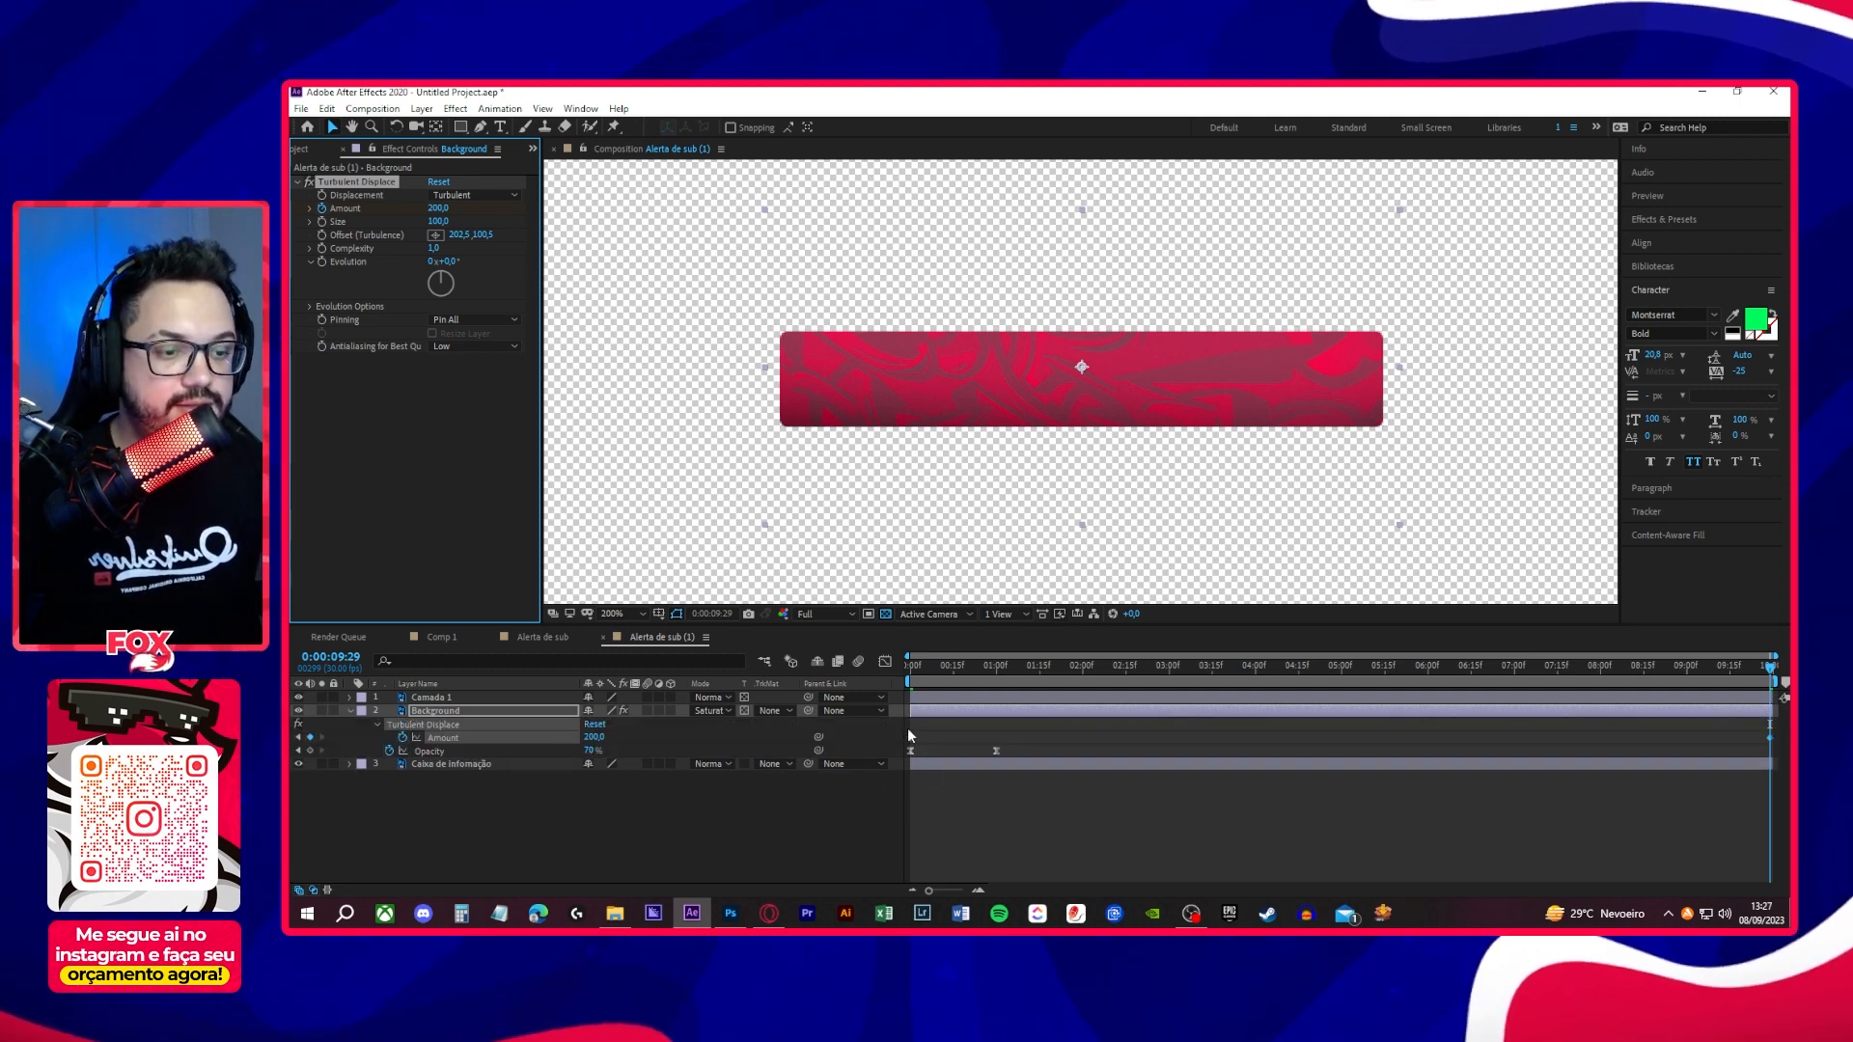
{"action": "left_click_drag", "start_coordinate": [907, 728], "coordinate": [1776, 756]}
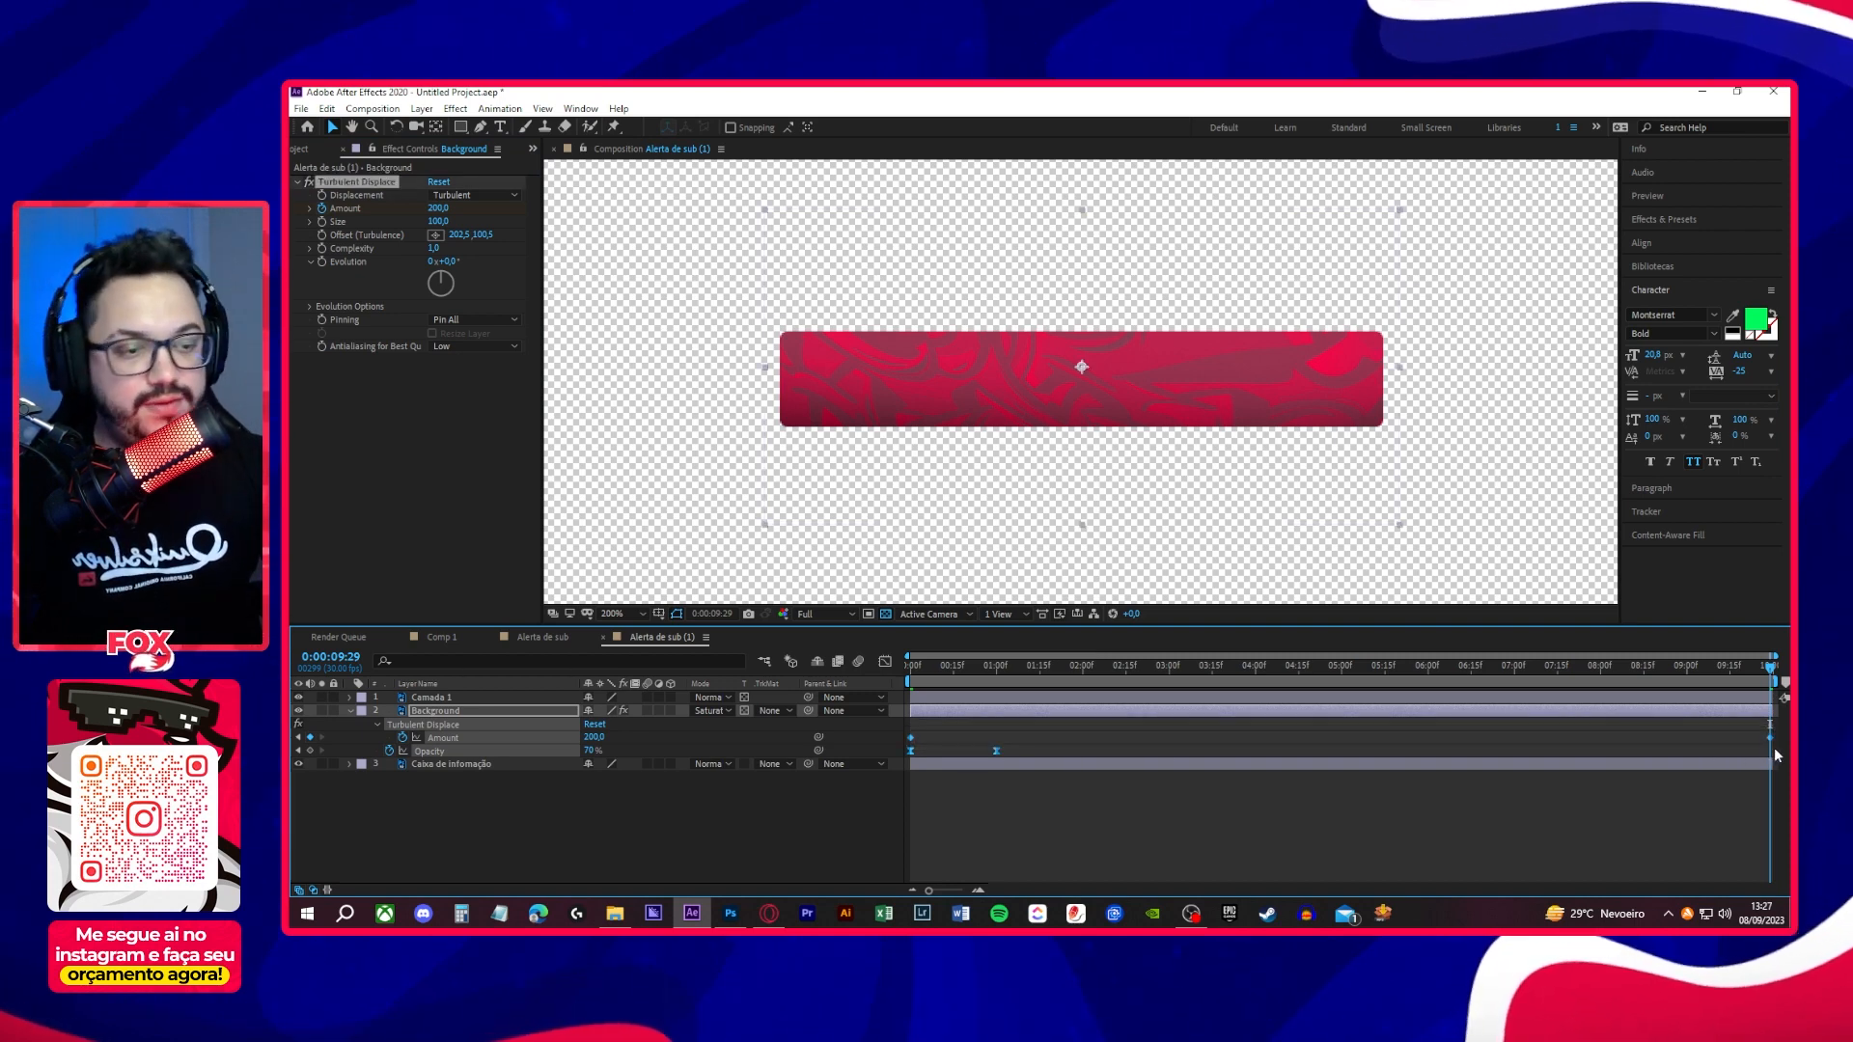
{"action": "left_click", "coordinate": [881, 821]}
{"action": "key", "text": "space"}
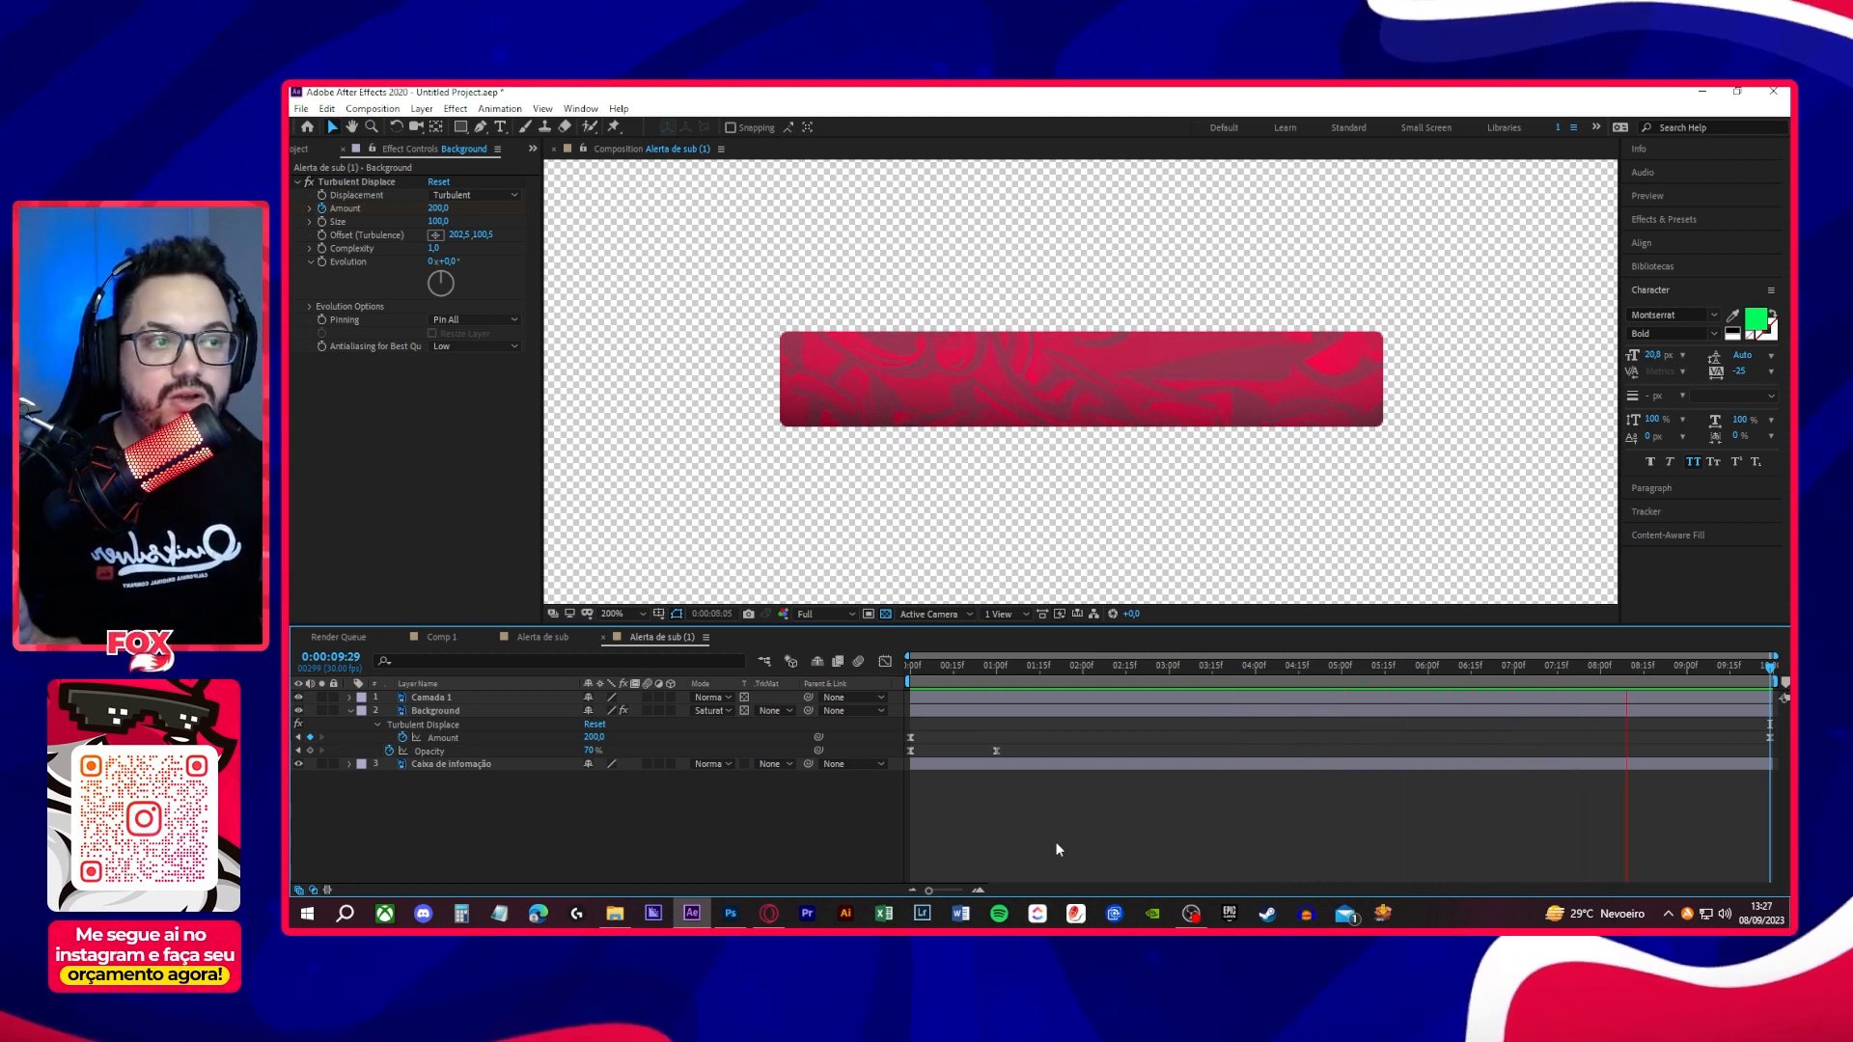
- Close the nested "Alerta de sub (1)" composition and play back the main "Alerta de sub" composition
{"action": "left_click", "coordinate": [603, 637]}
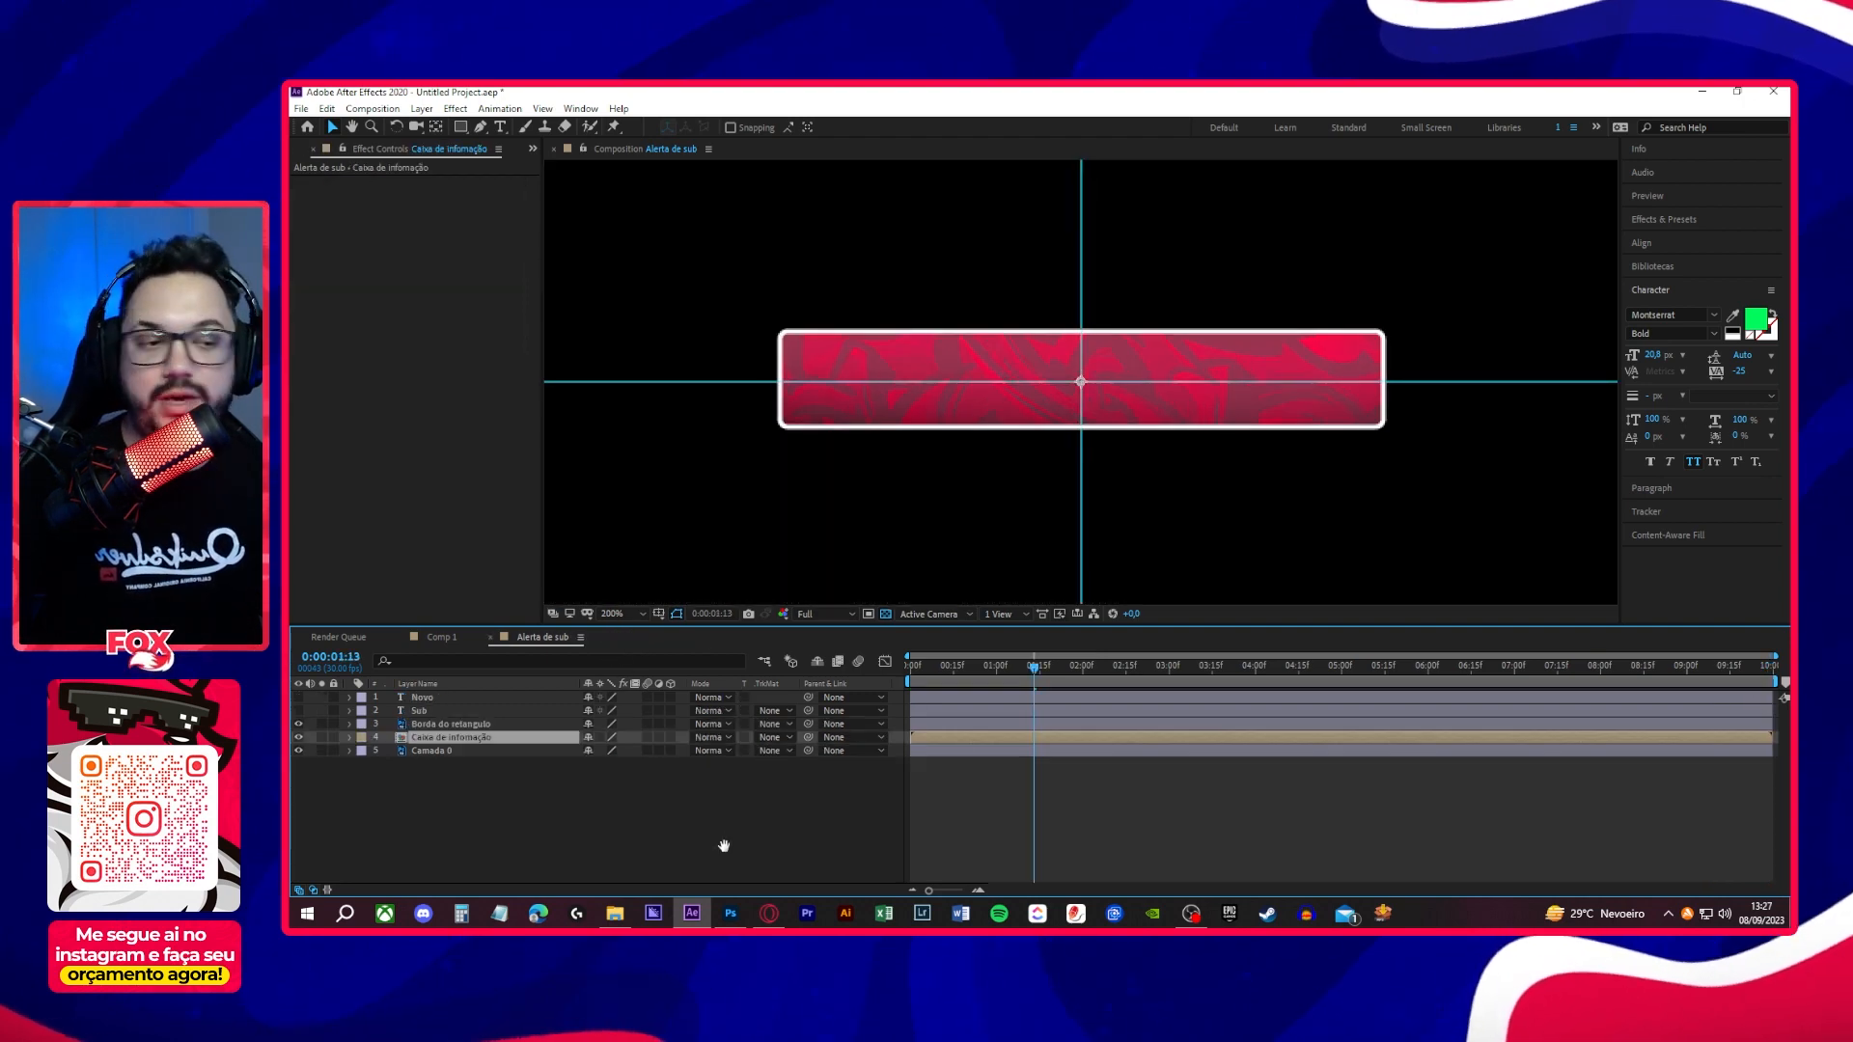
{"action": "key", "text": "space"}
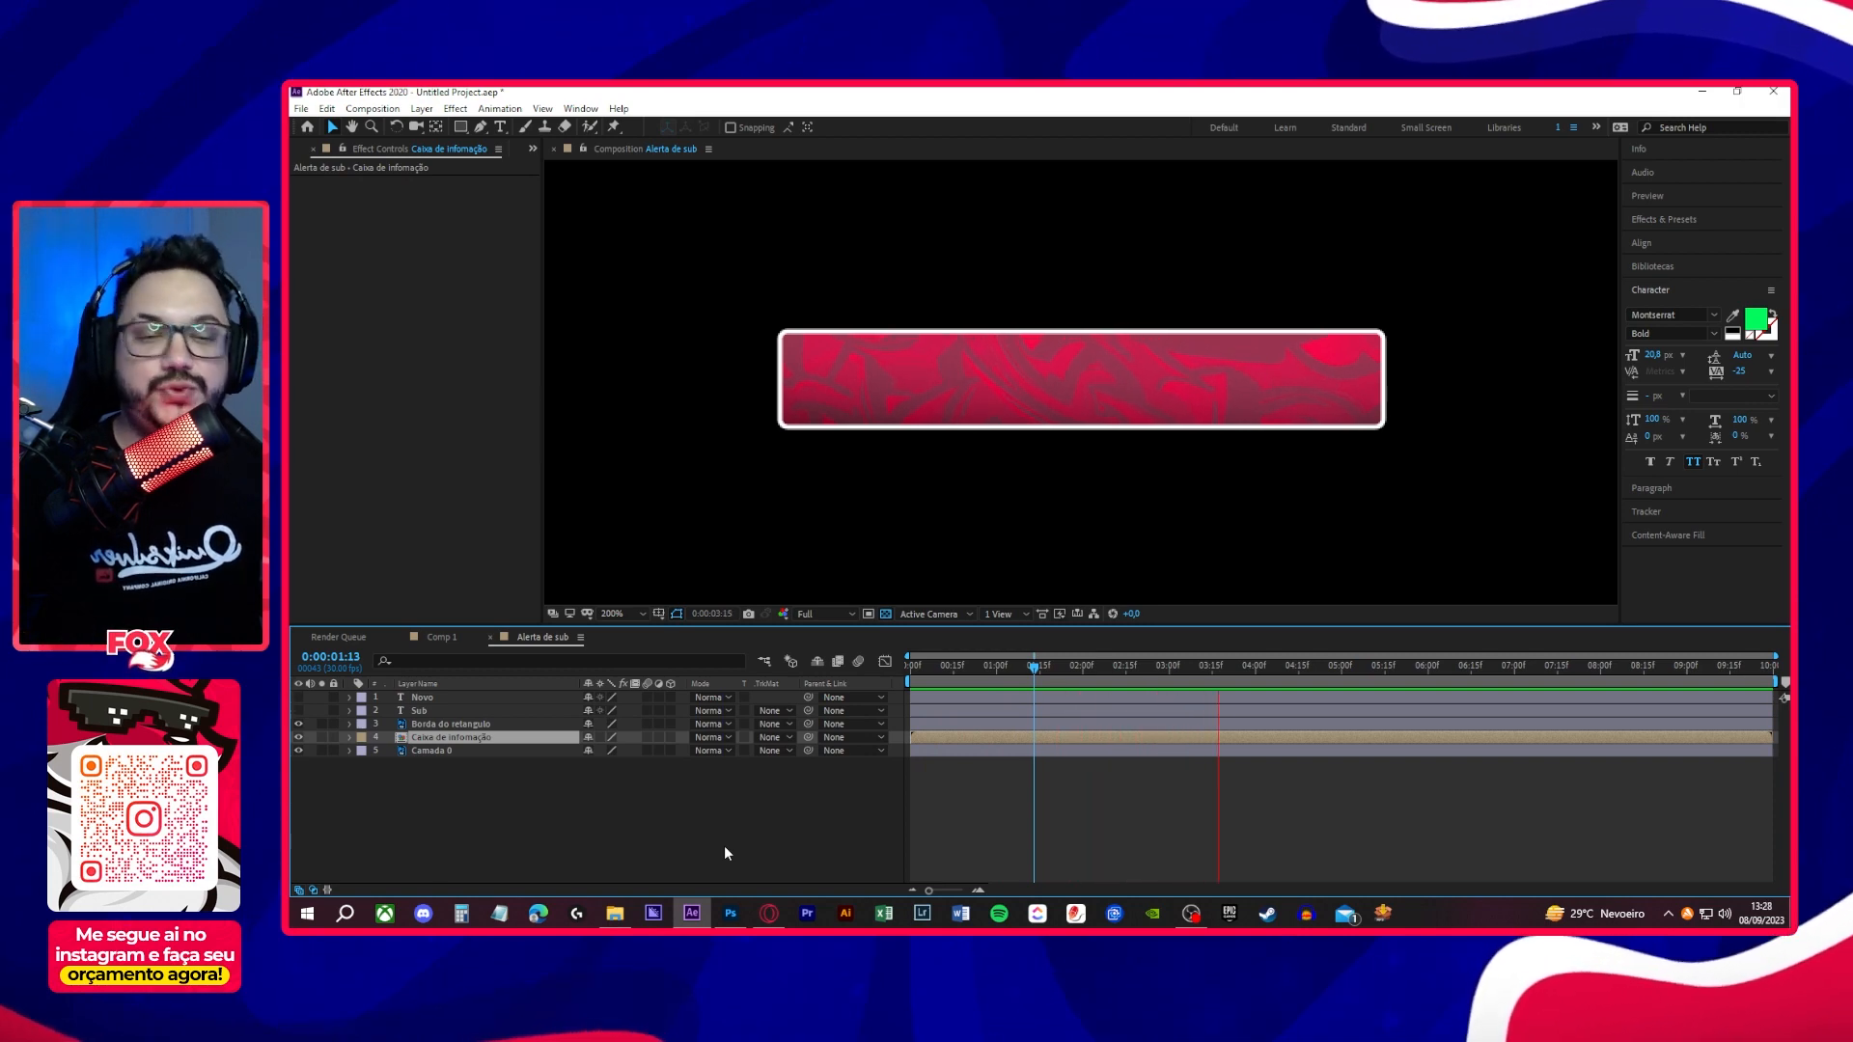
{"action": "key", "text": "space"}
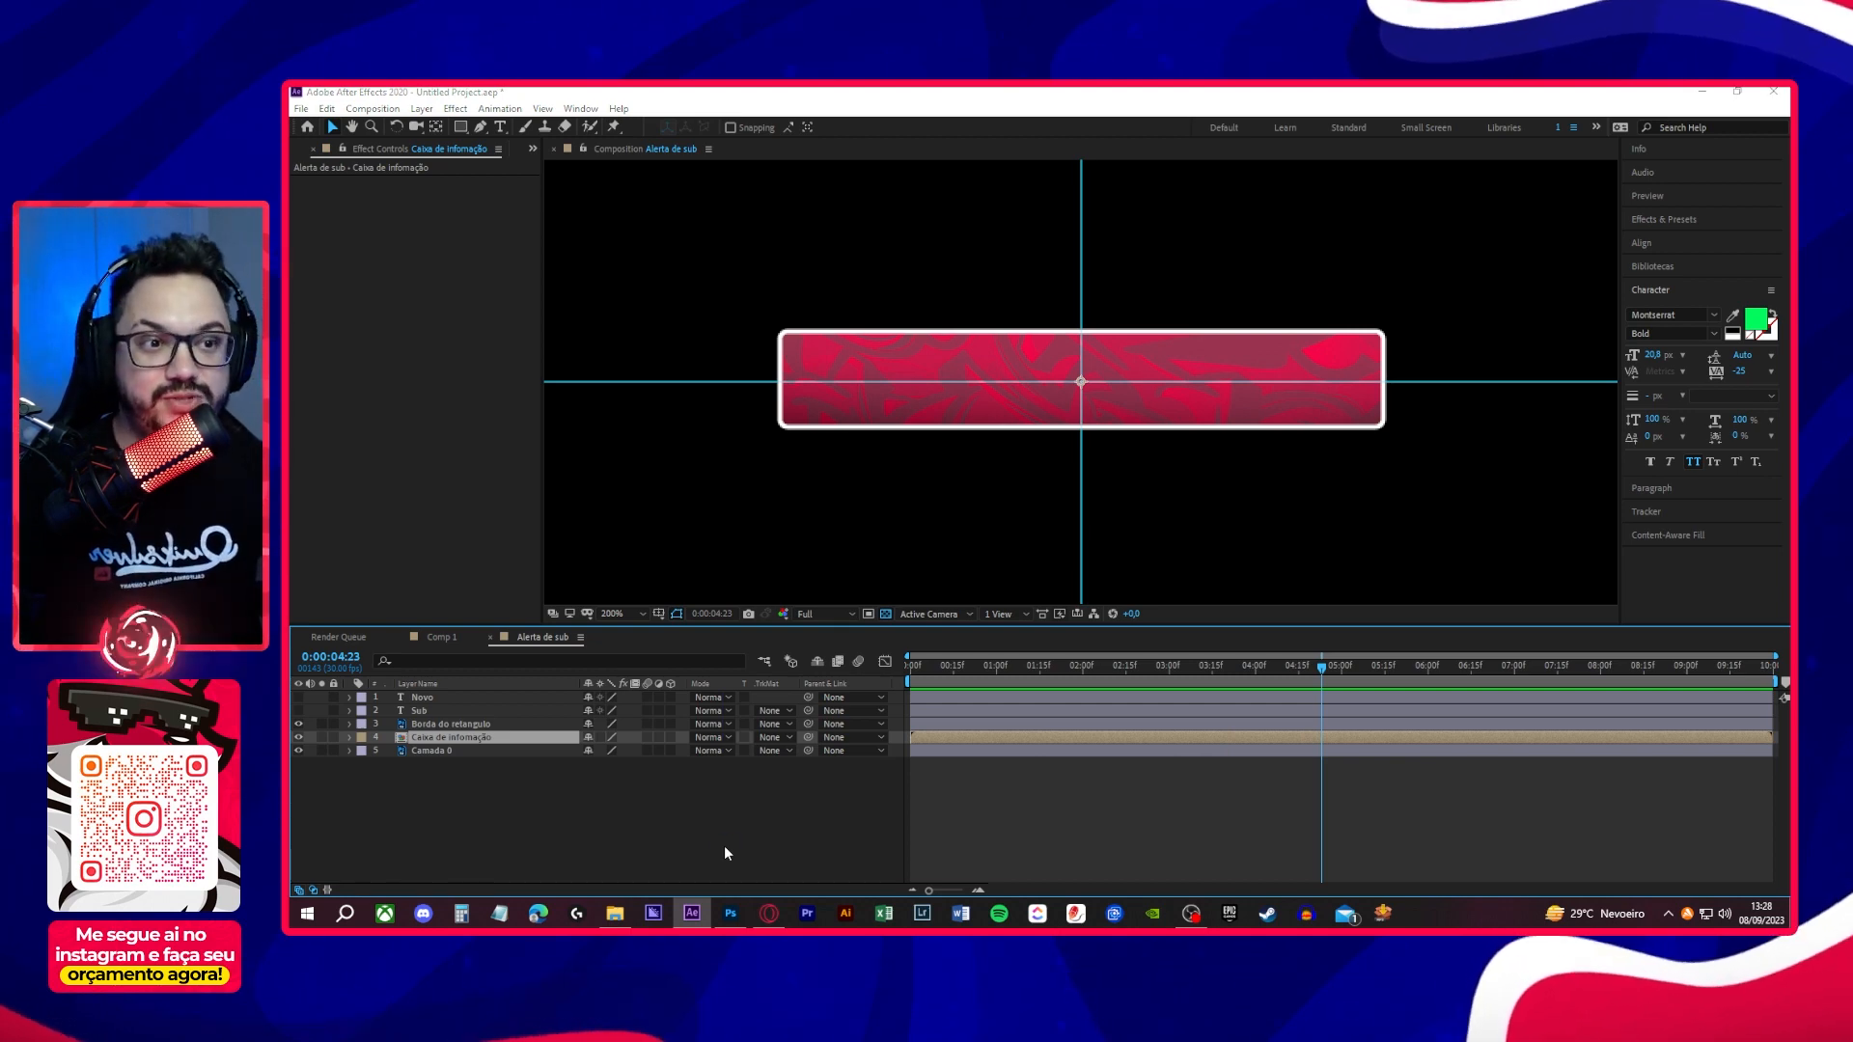
- Save the project as "Alerta de sub" in the Alerta animado > After folder on the desktop
{"action": "key", "text": "ctrl+s"}
{"action": "left_click", "coordinate": [369, 251]}
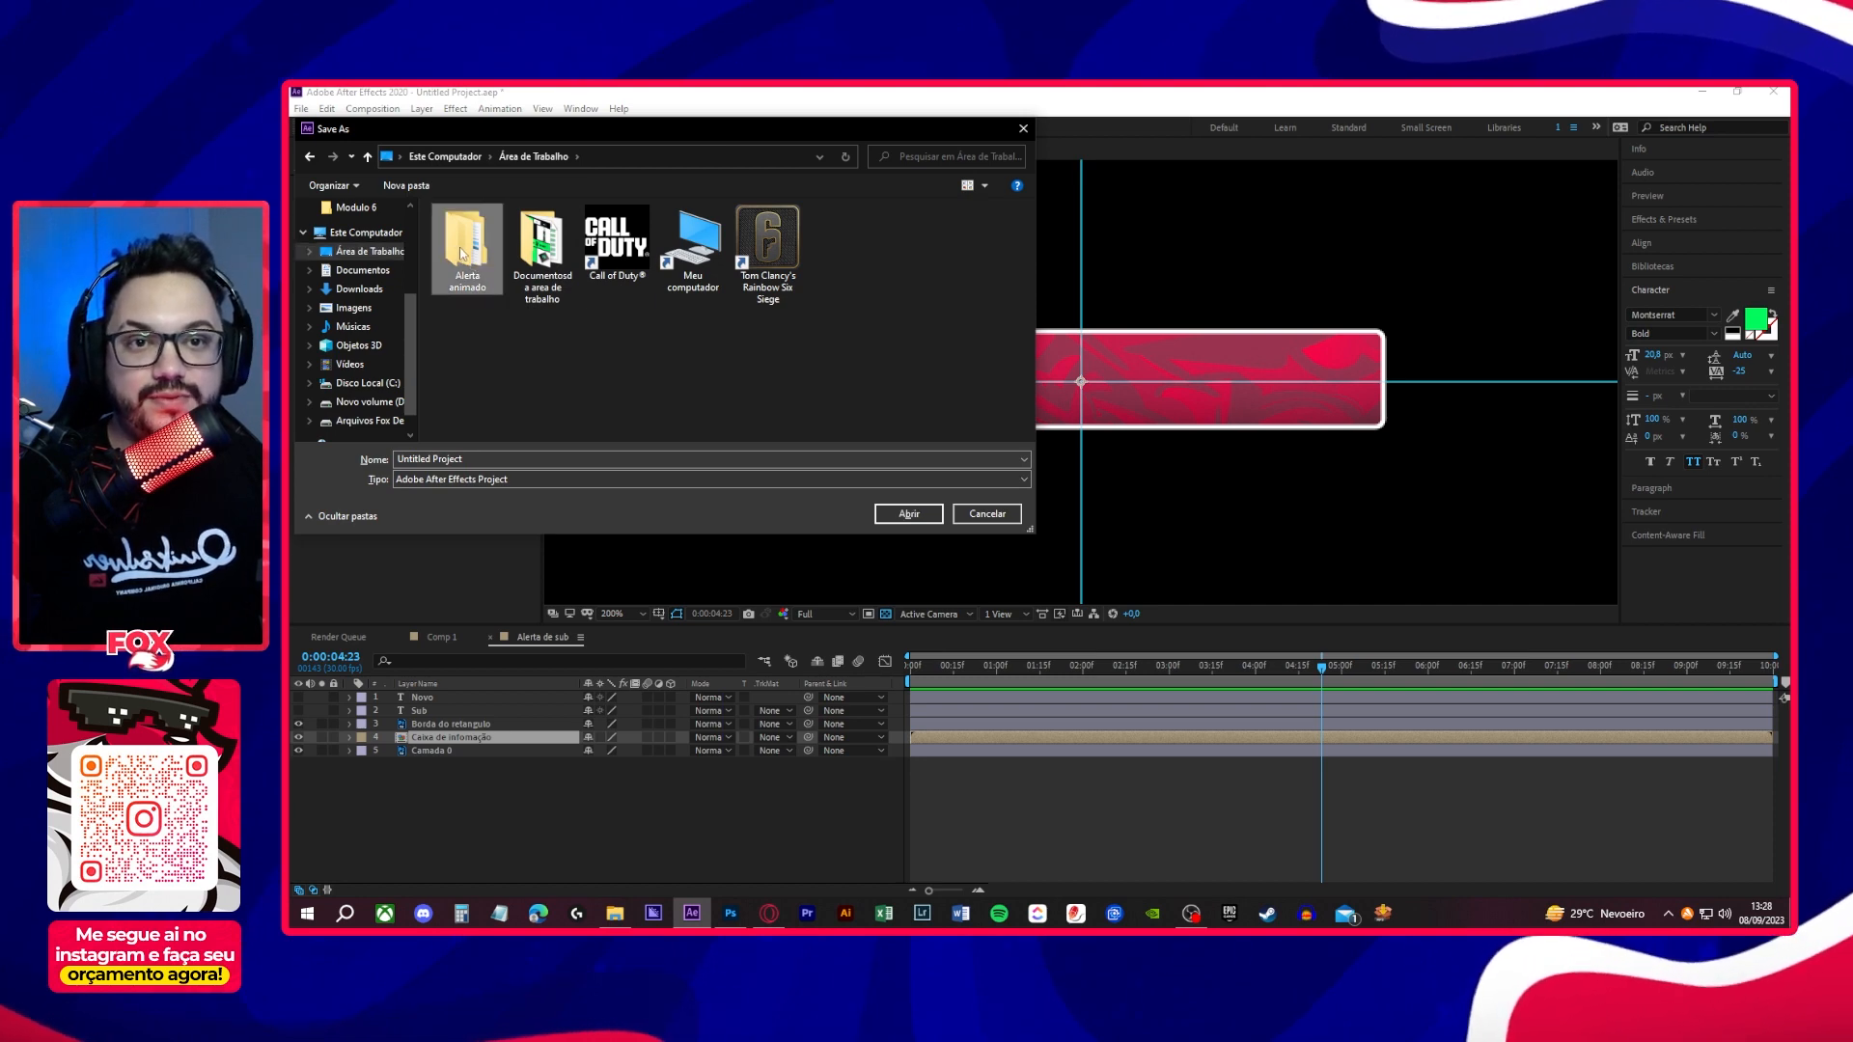
{"action": "double_click", "coordinate": [461, 254]}
{"action": "double_click", "coordinate": [472, 235]}
{"action": "left_click", "coordinate": [499, 459]}
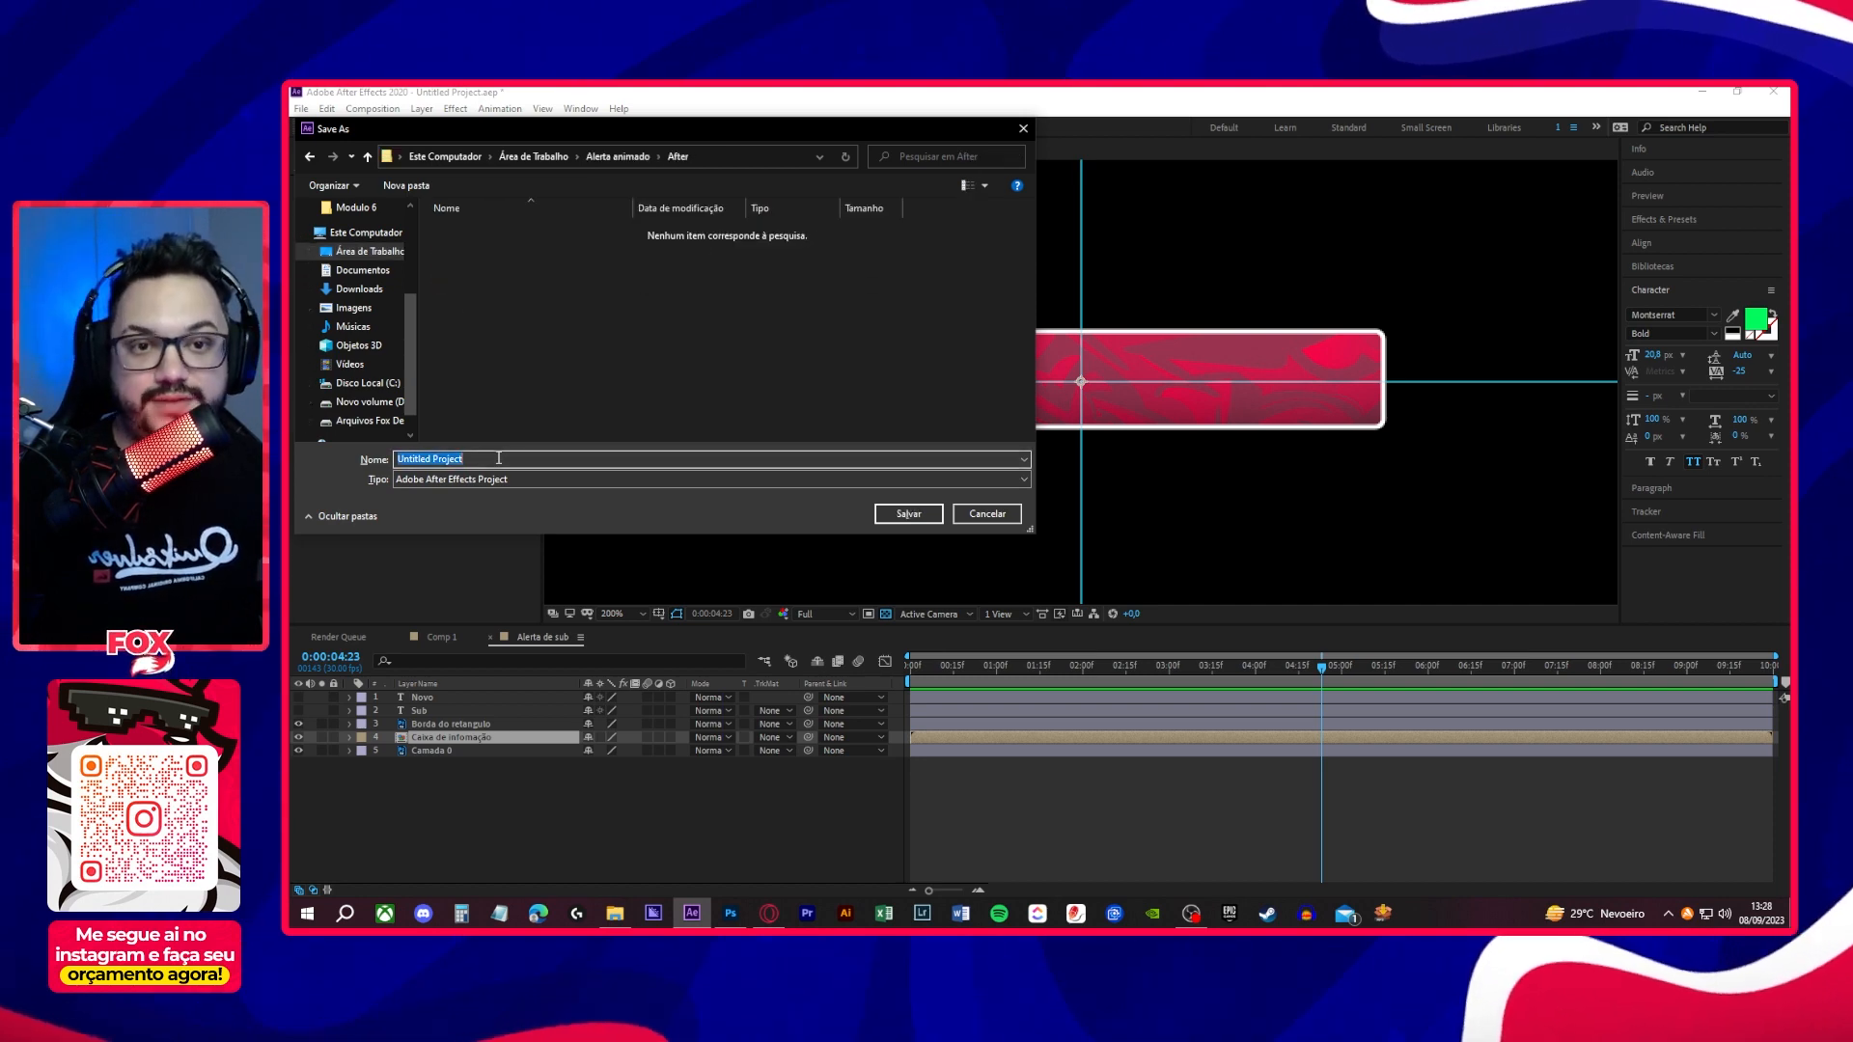
{"action": "type", "text": "Alerta"}
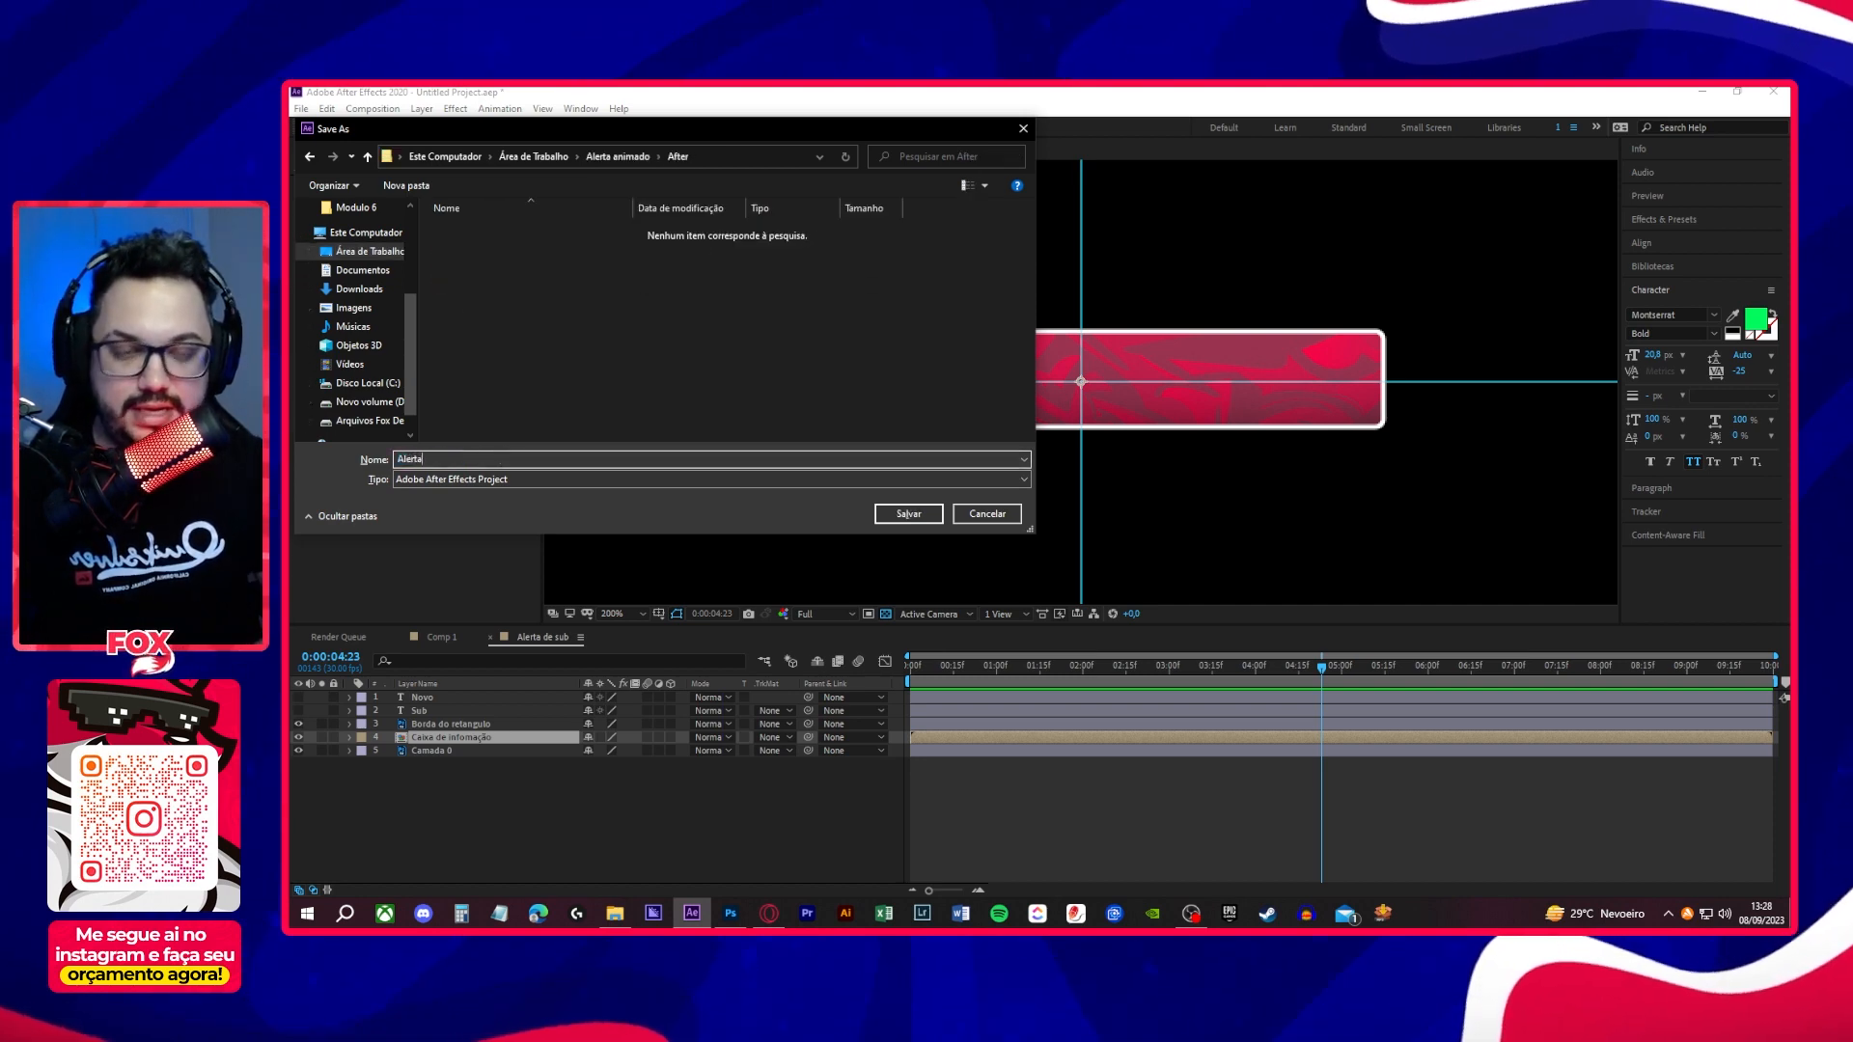
{"action": "type", "text": " de sub"}
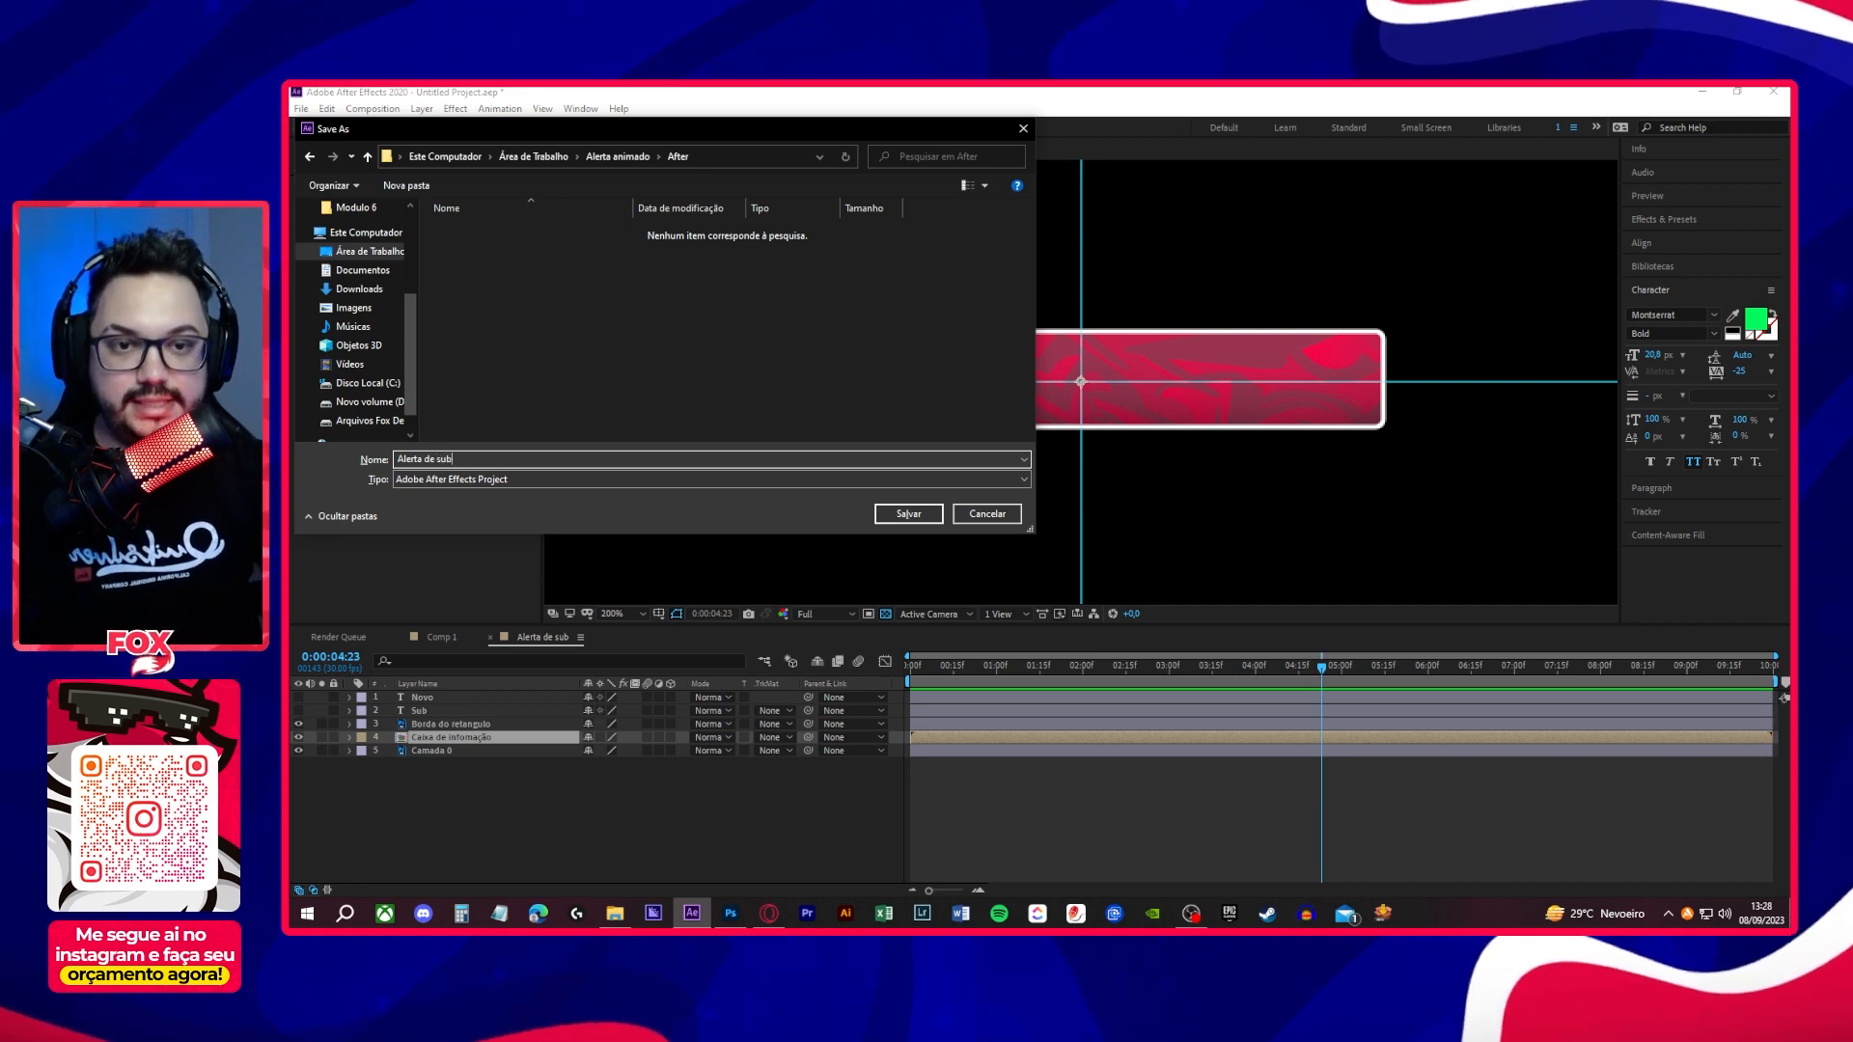
{"action": "left_click", "coordinate": [907, 514]}
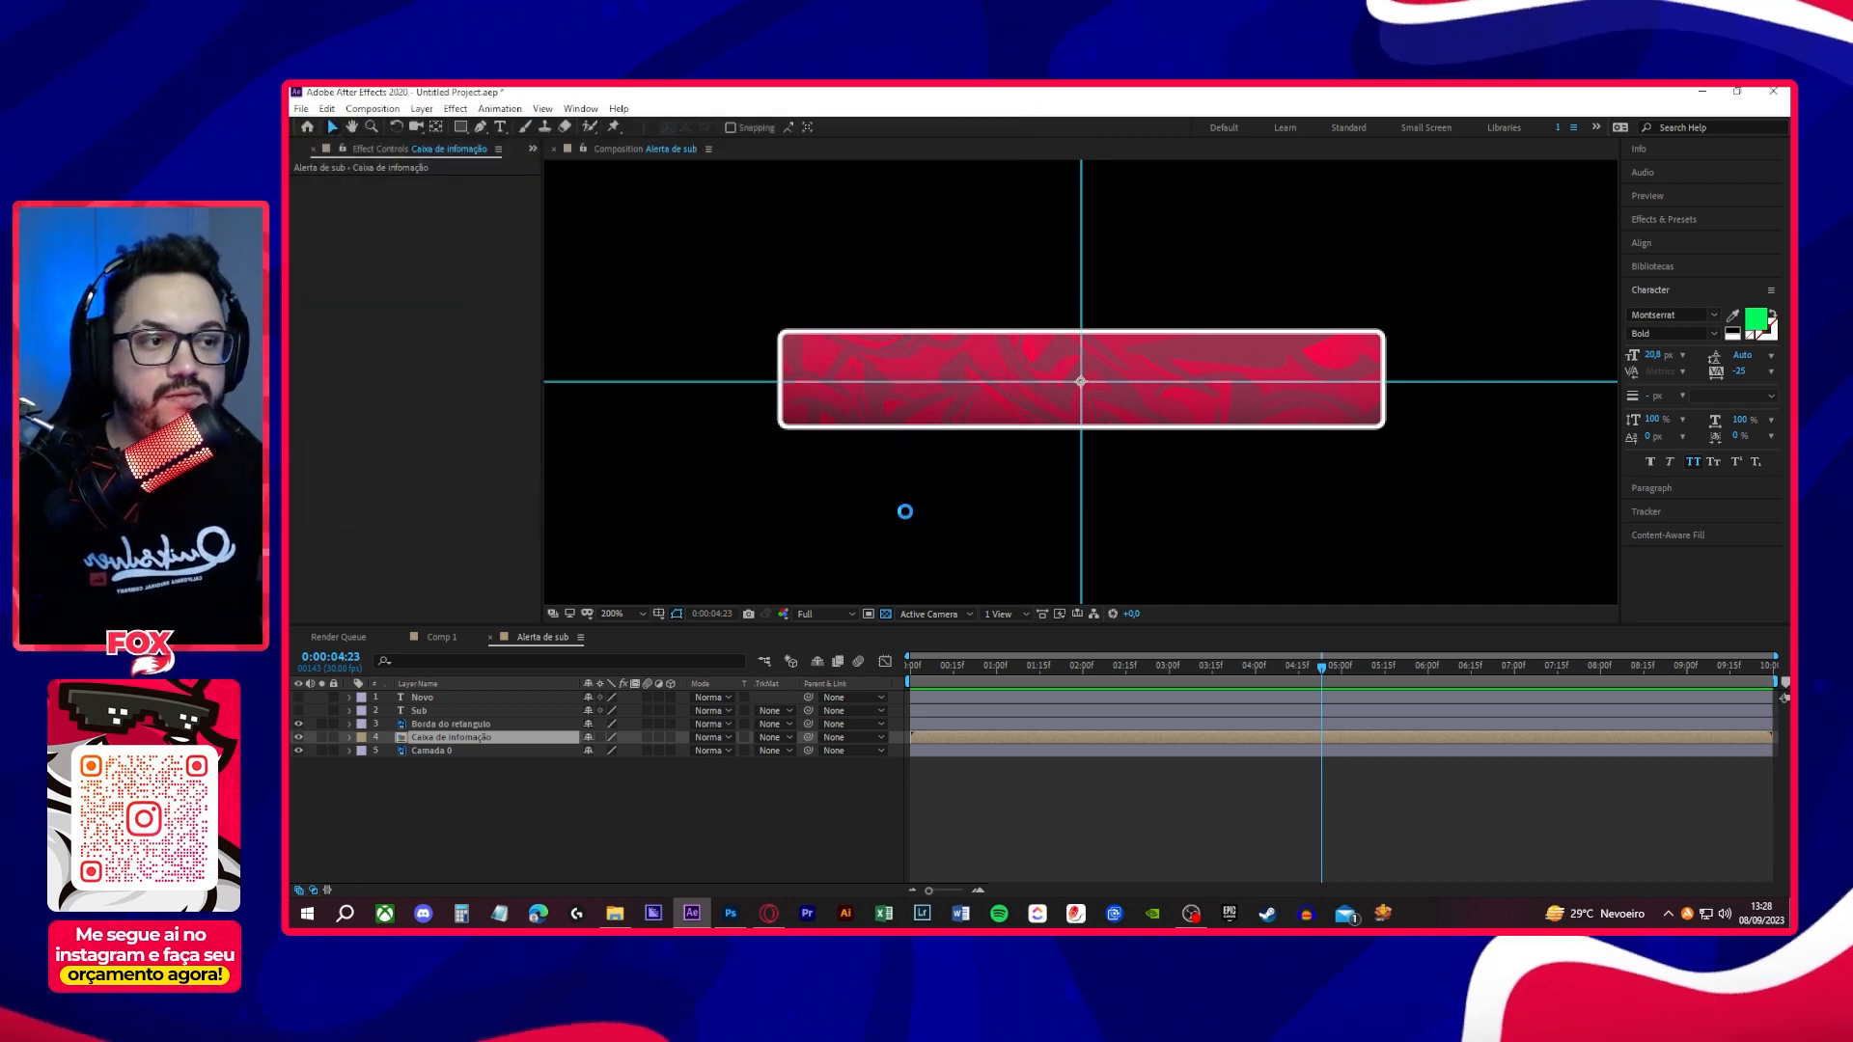
- Play back the alert animation with the full composition frame in view
{"action": "scroll", "coordinate": [1090, 440], "scroll_direction": "down", "scroll_amount": 1}
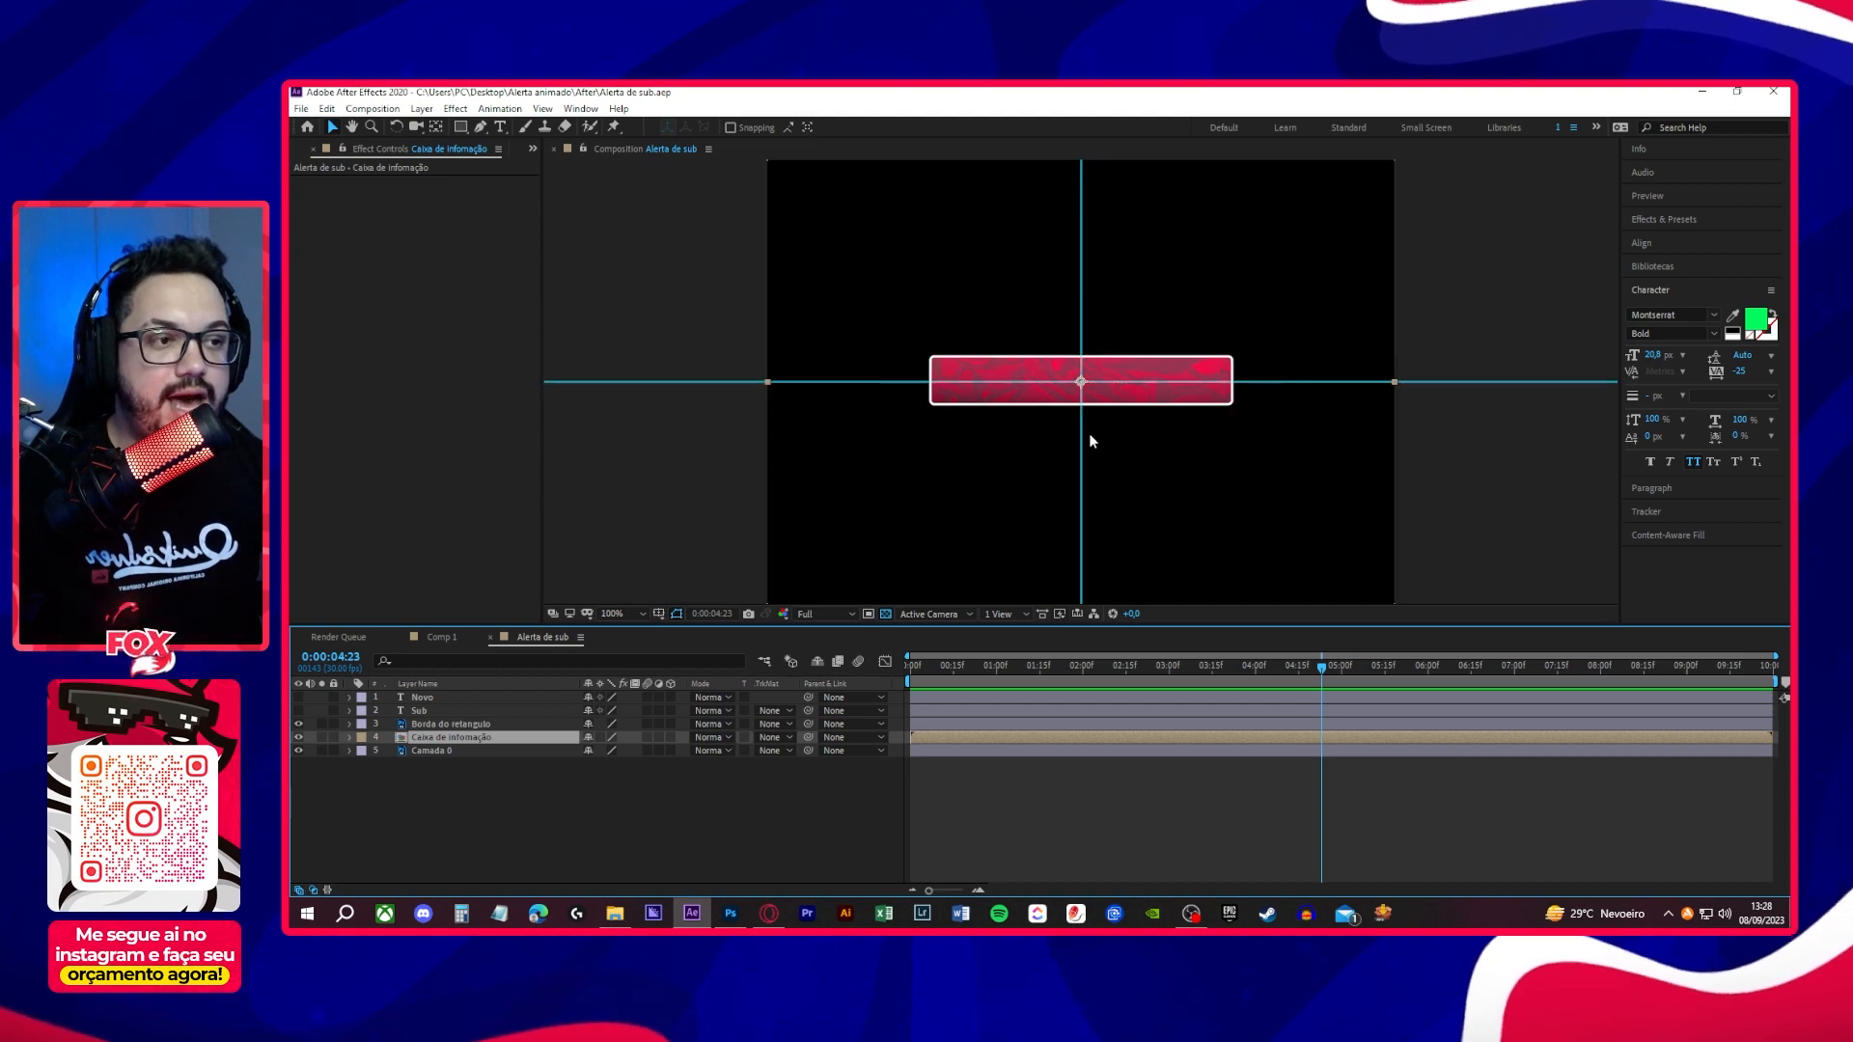
{"action": "key", "text": "space"}
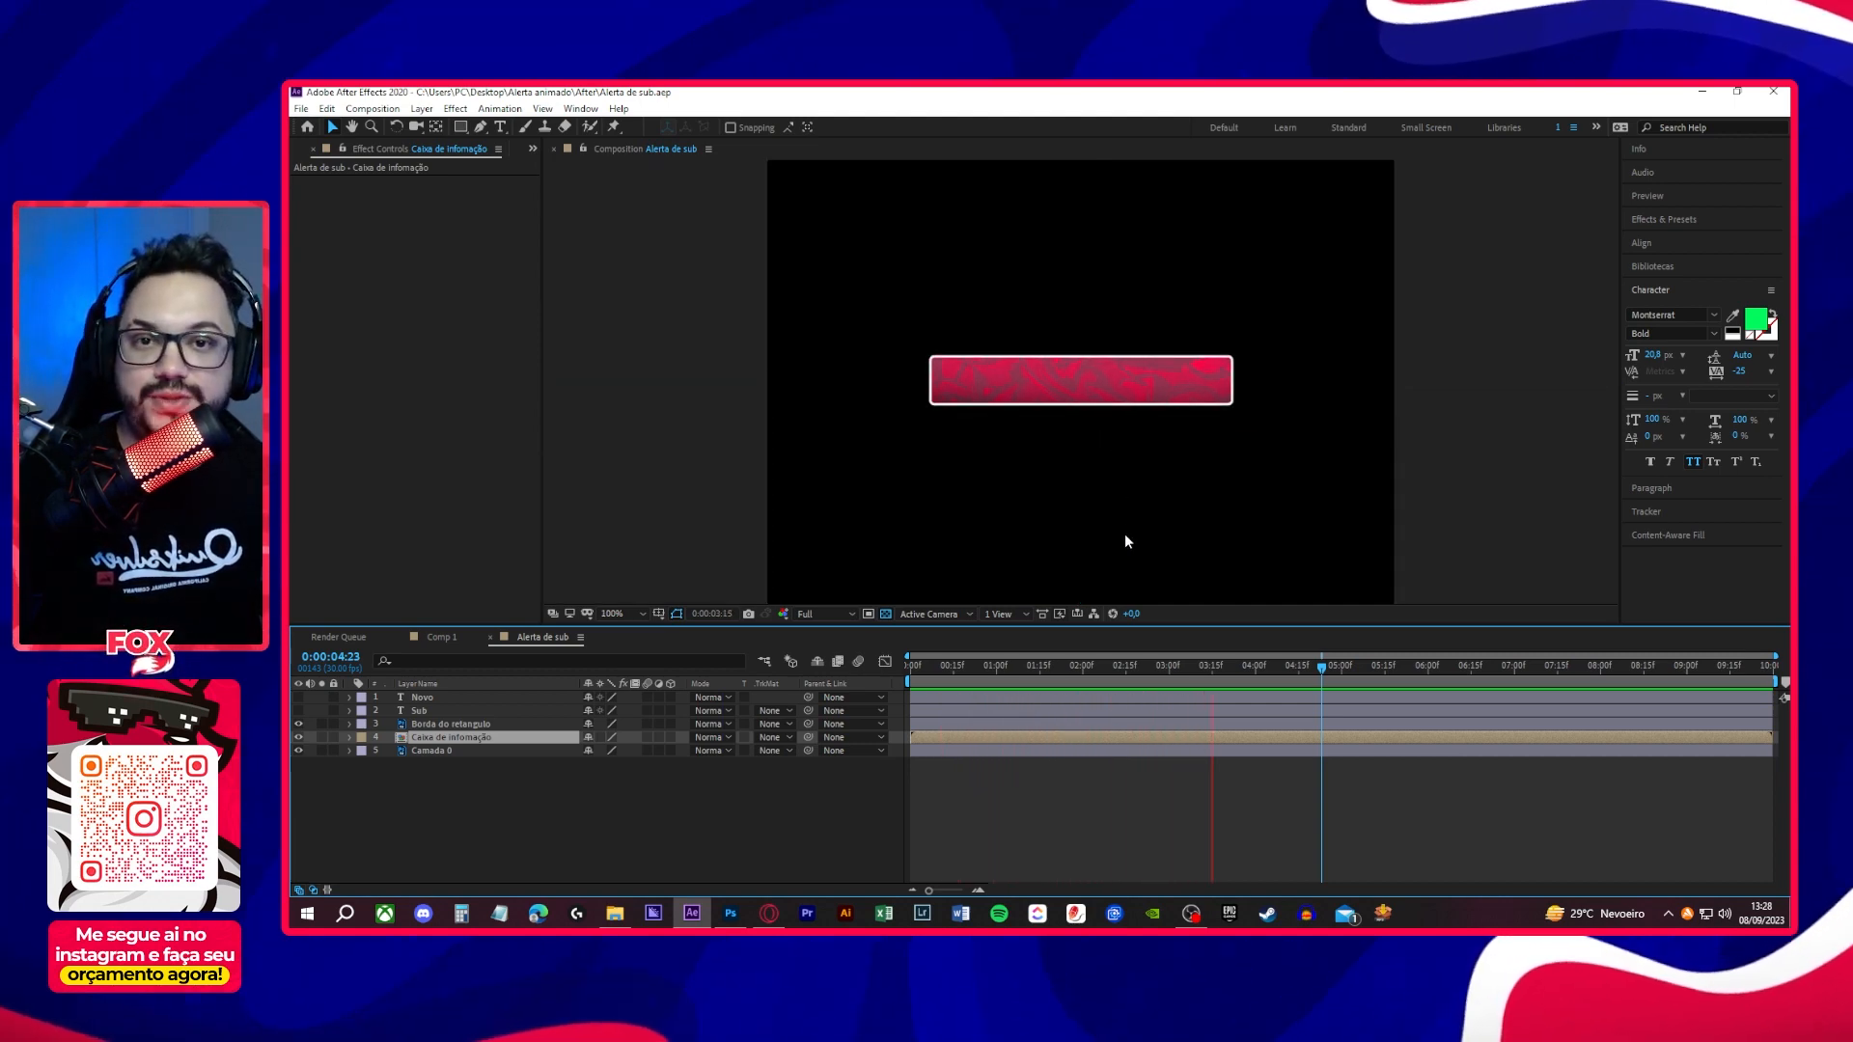
{"action": "key", "text": "space"}
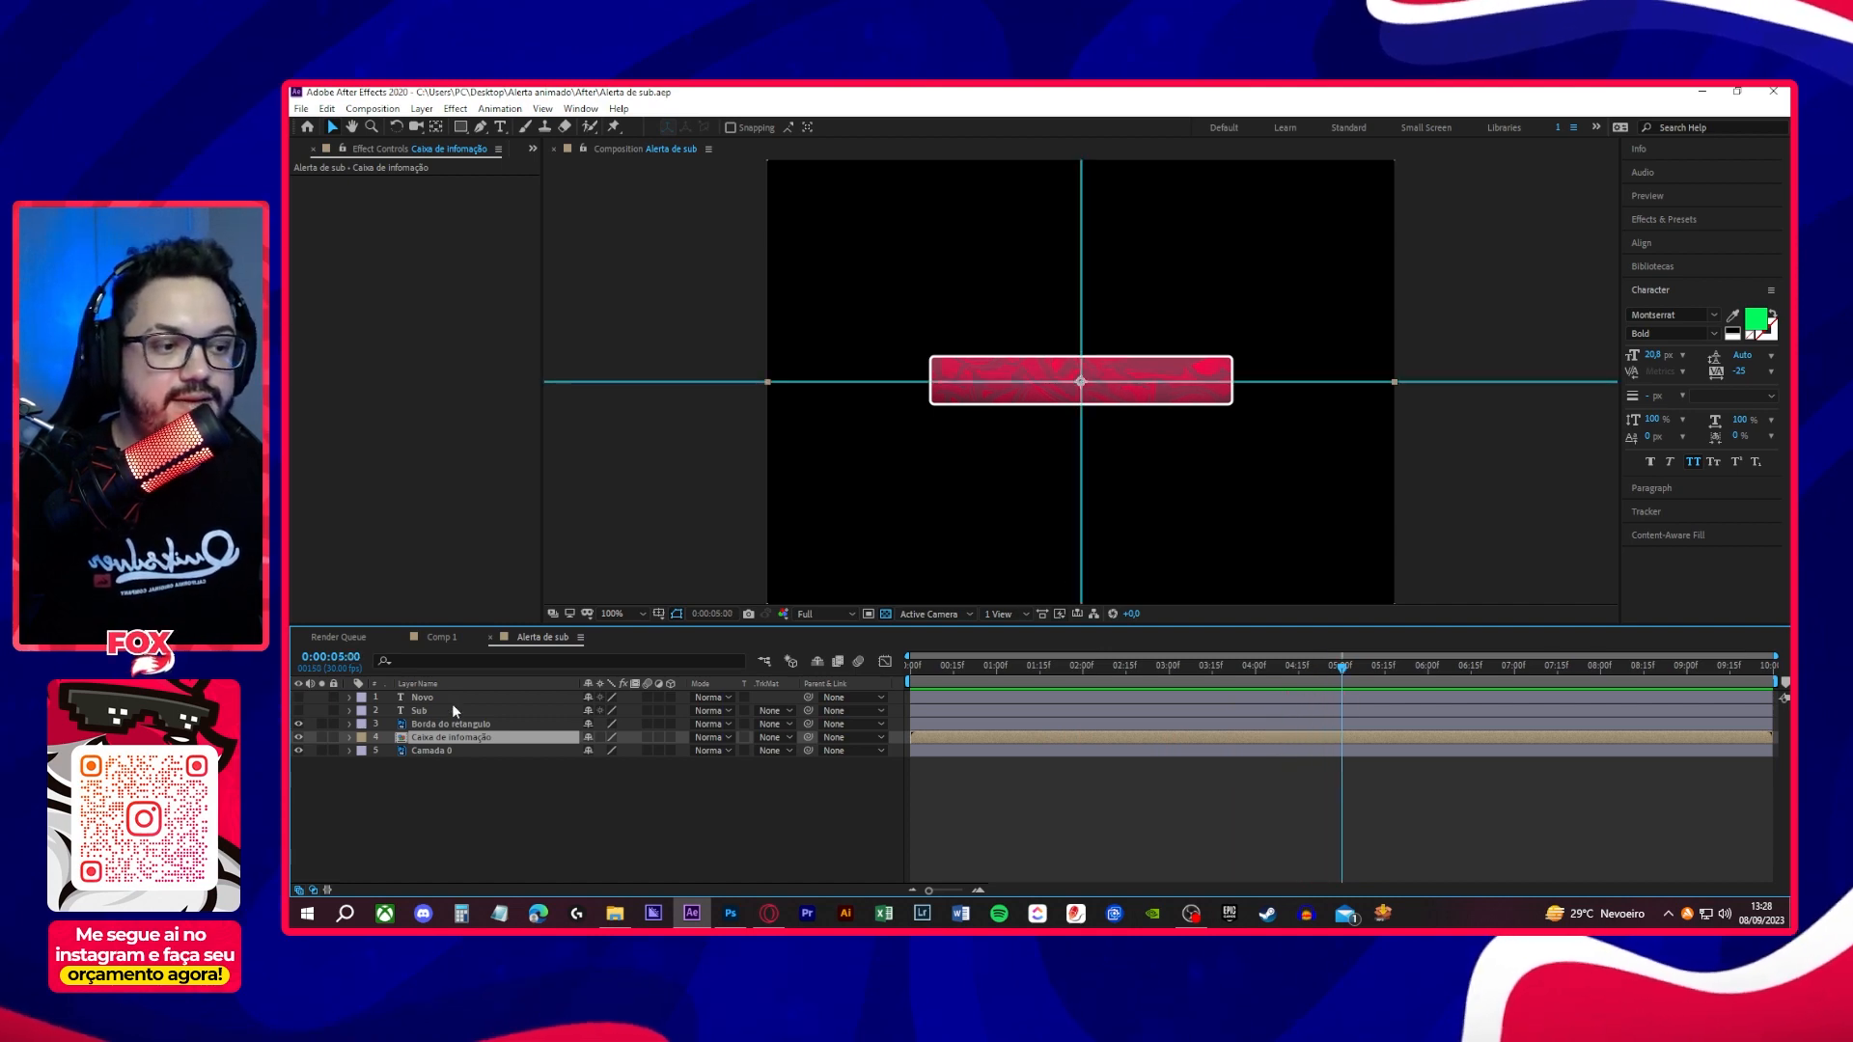
- Make the Novo and Sub text layers visible and check which text each one holds
{"action": "left_click_drag", "start_coordinate": [298, 721], "coordinate": [298, 699]}
{"action": "left_click", "coordinate": [433, 697]}
{"action": "left_click", "coordinate": [438, 710]}
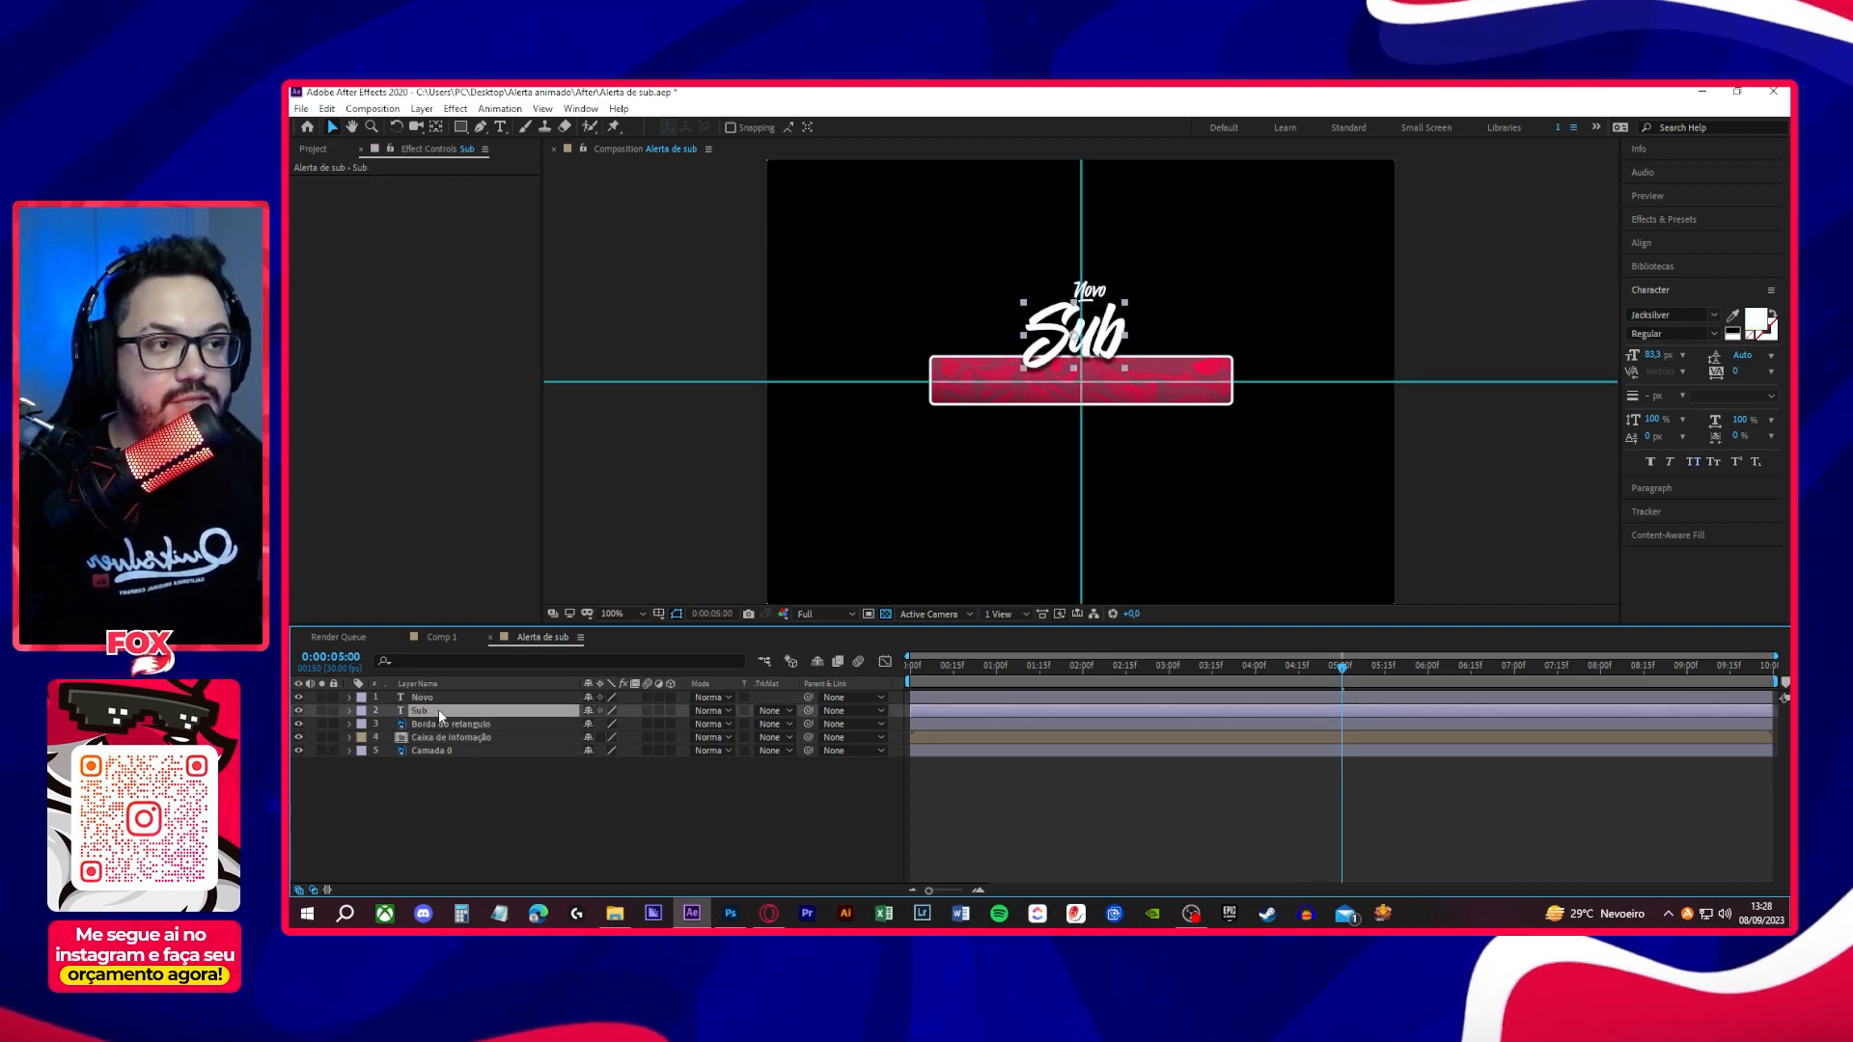
{"action": "left_click", "coordinate": [496, 816]}
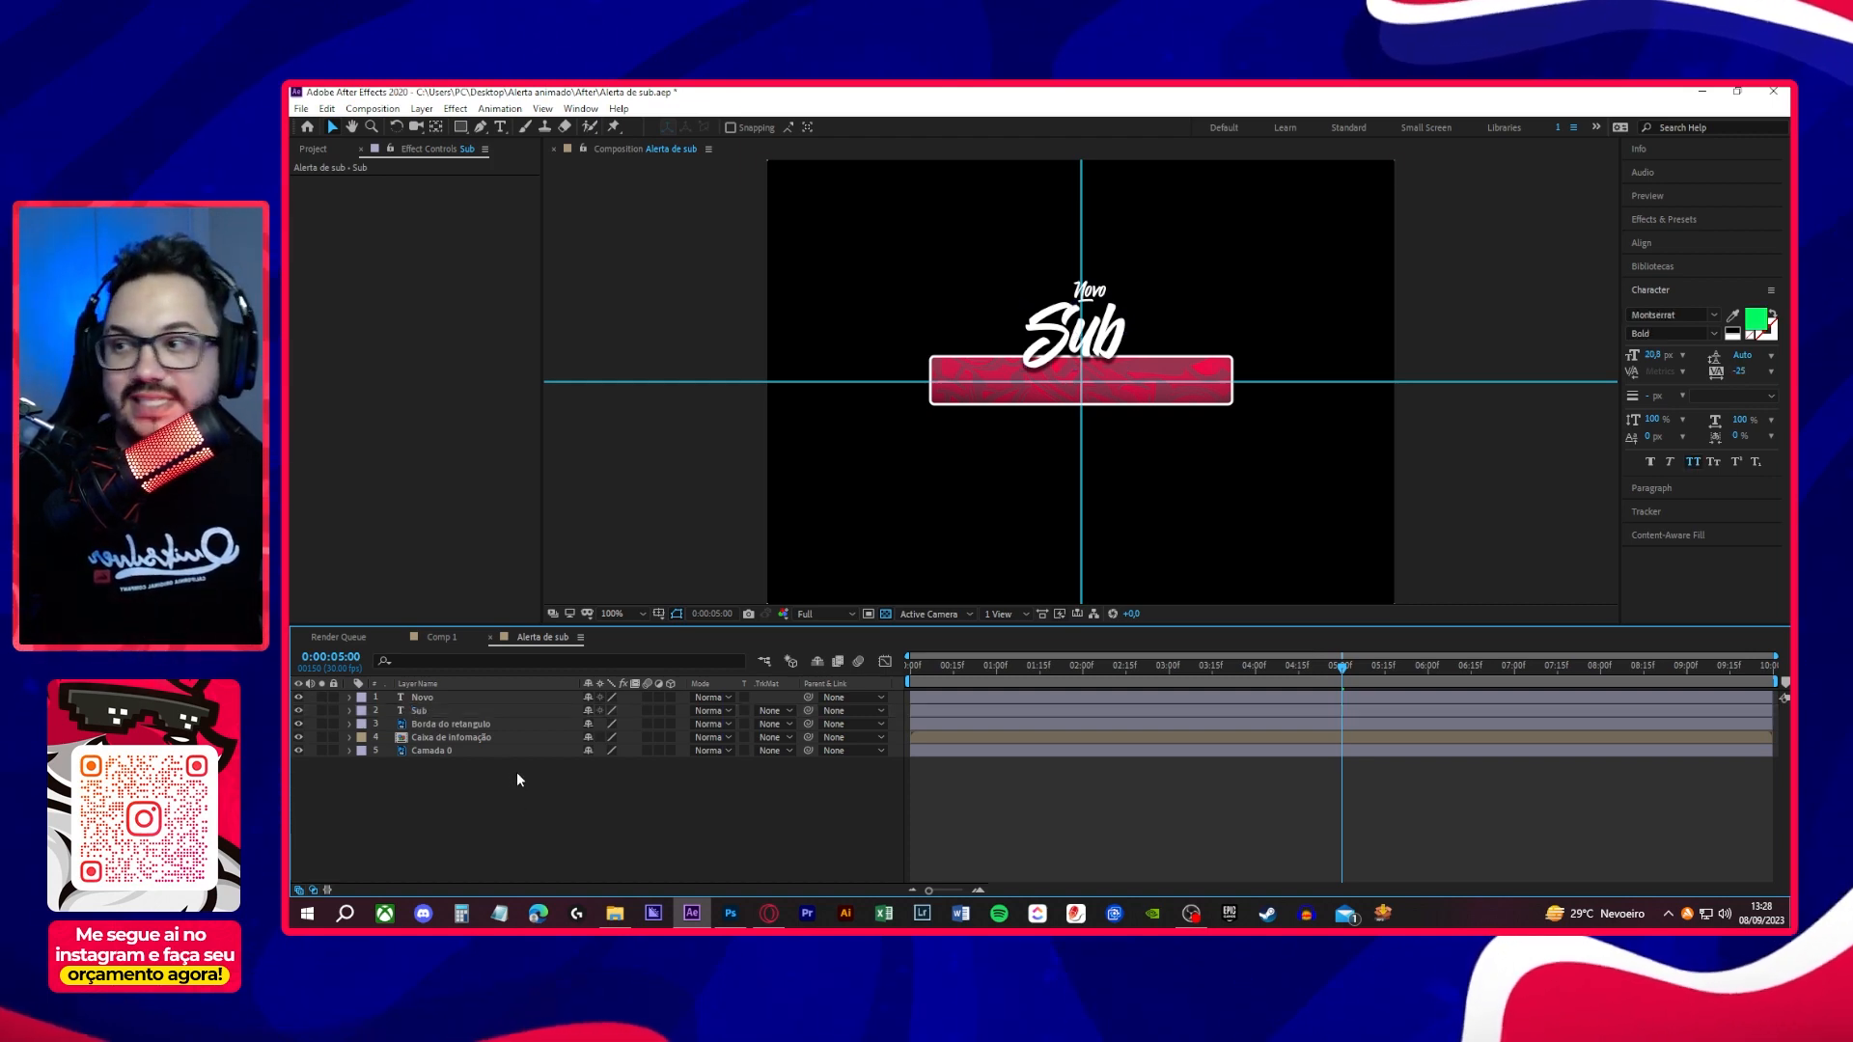
- Open Animation Composer 3, place it clear of the alert artwork, and expand its Starter Presets folder
{"action": "left_click", "coordinate": [581, 108]}
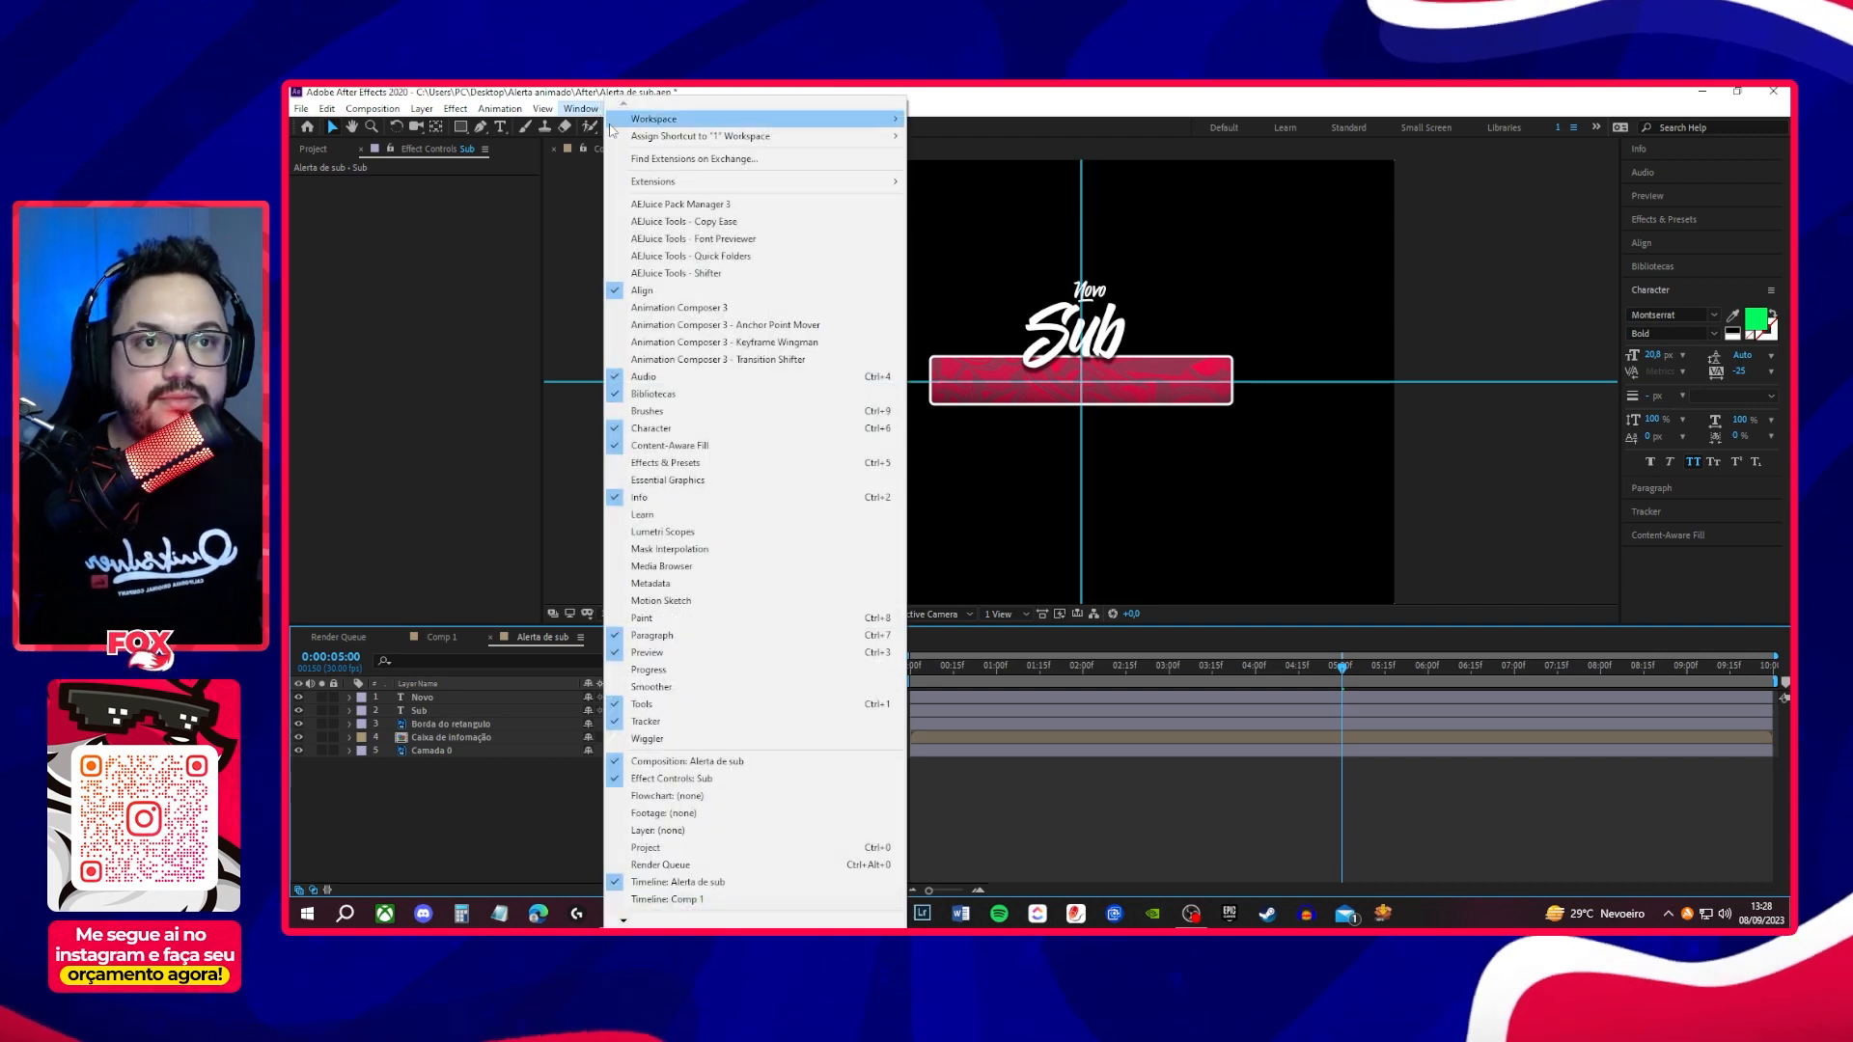
{"action": "left_click", "coordinate": [680, 308]}
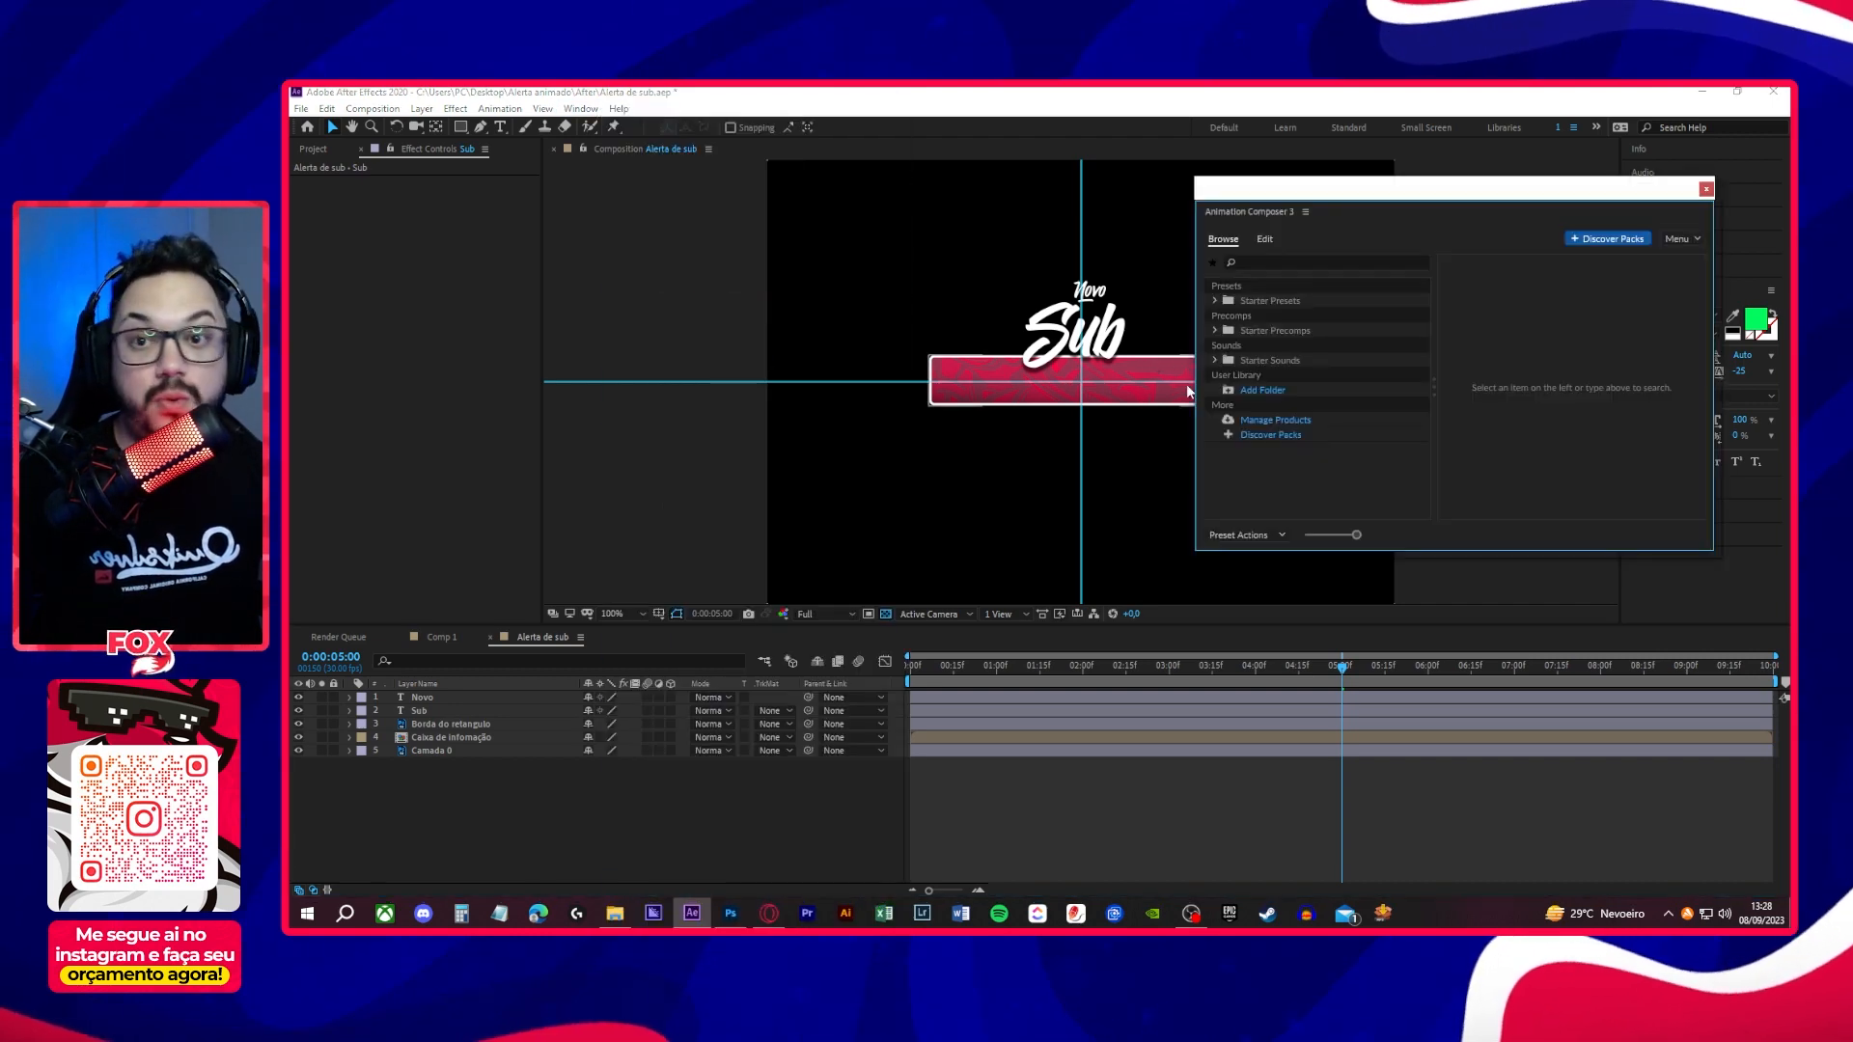
{"action": "left_click_drag", "start_coordinate": [1458, 195], "coordinate": [1532, 208]}
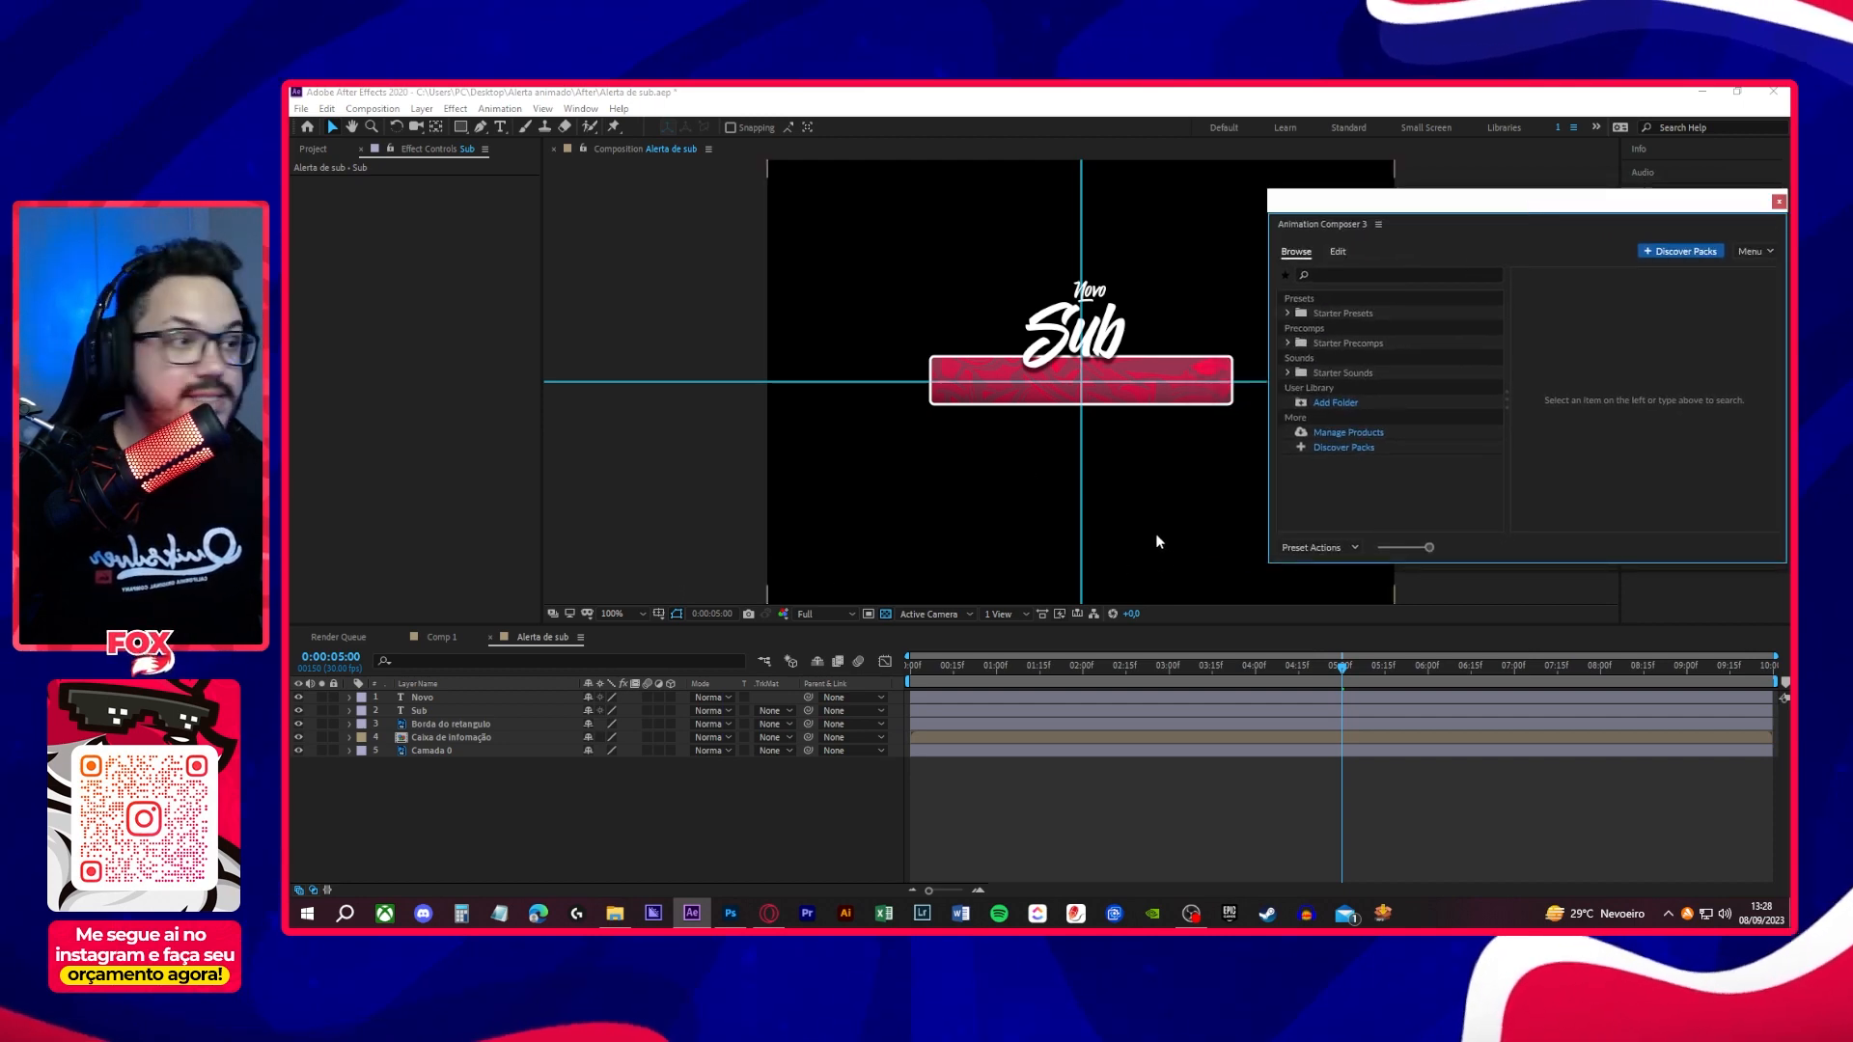
{"action": "left_click", "coordinate": [1287, 313]}
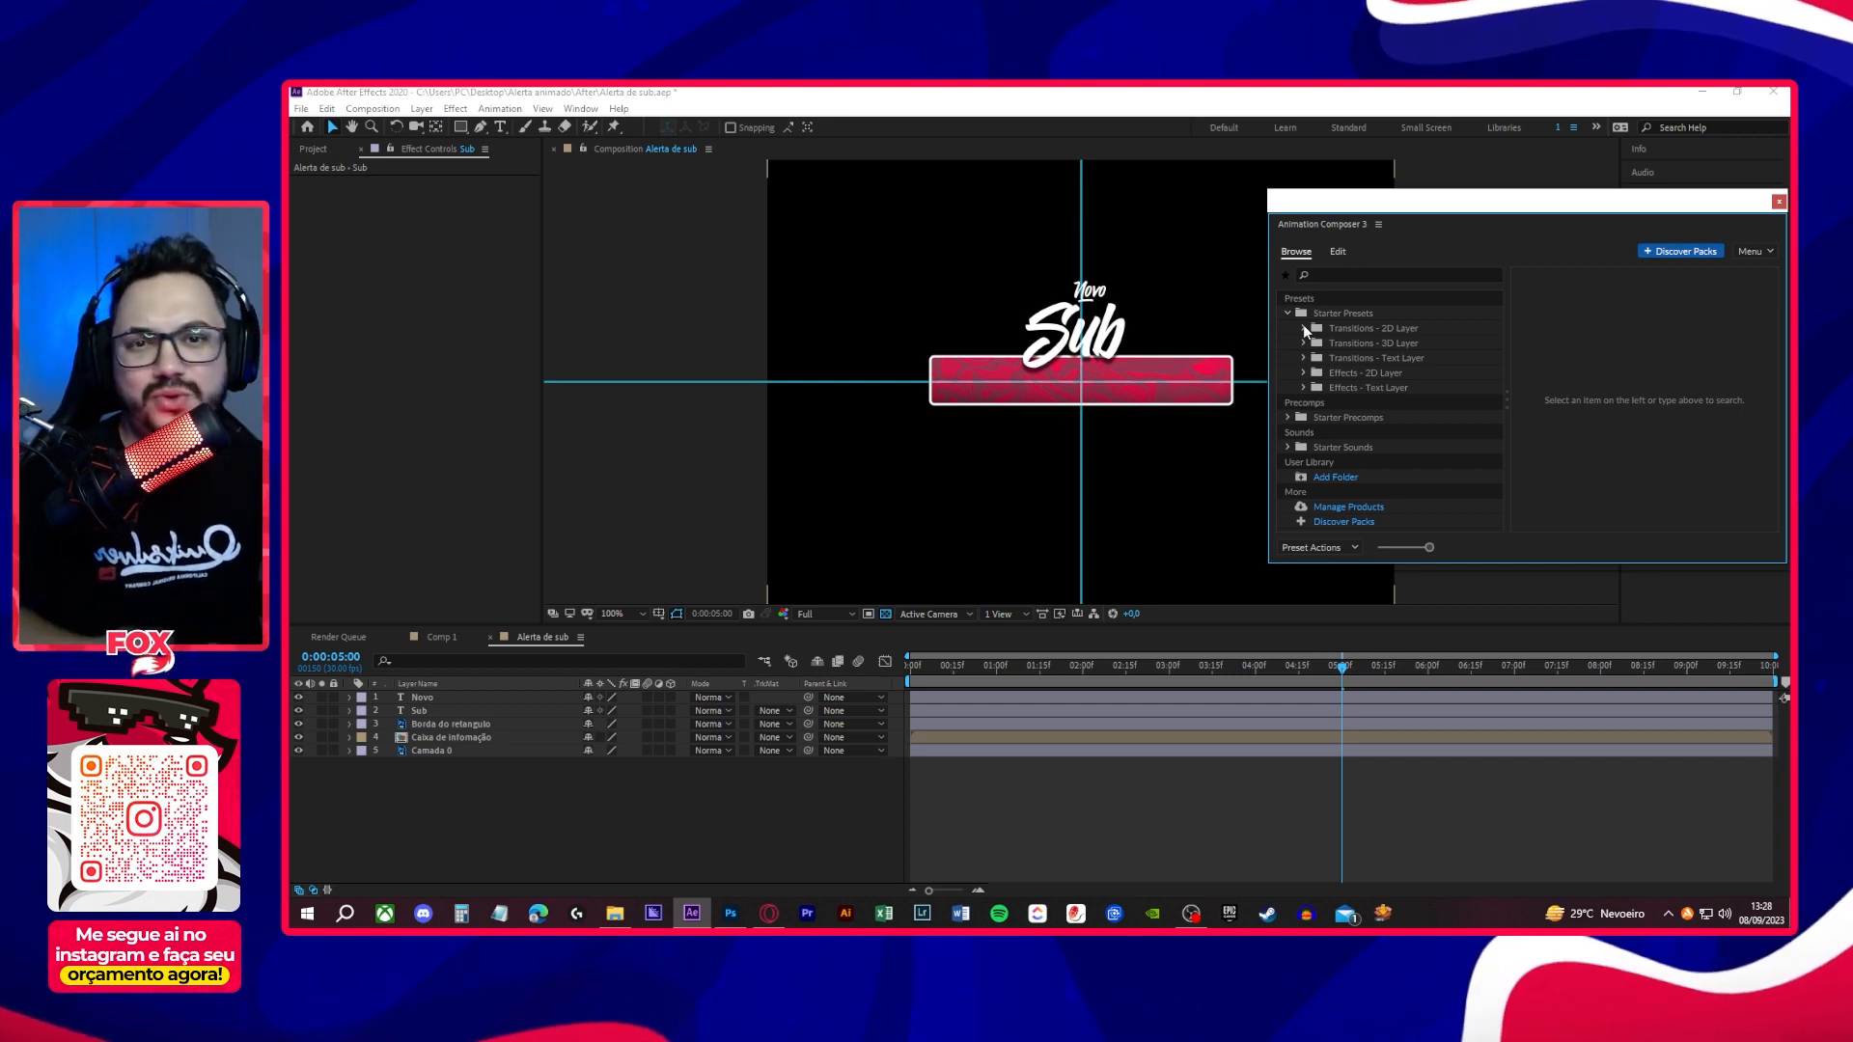
- Apply the text preset Overshoot Position & Rotate & Scale Characters, Top variant, as an In transition to the Novo layer and preview it
{"action": "left_click", "coordinate": [465, 698]}
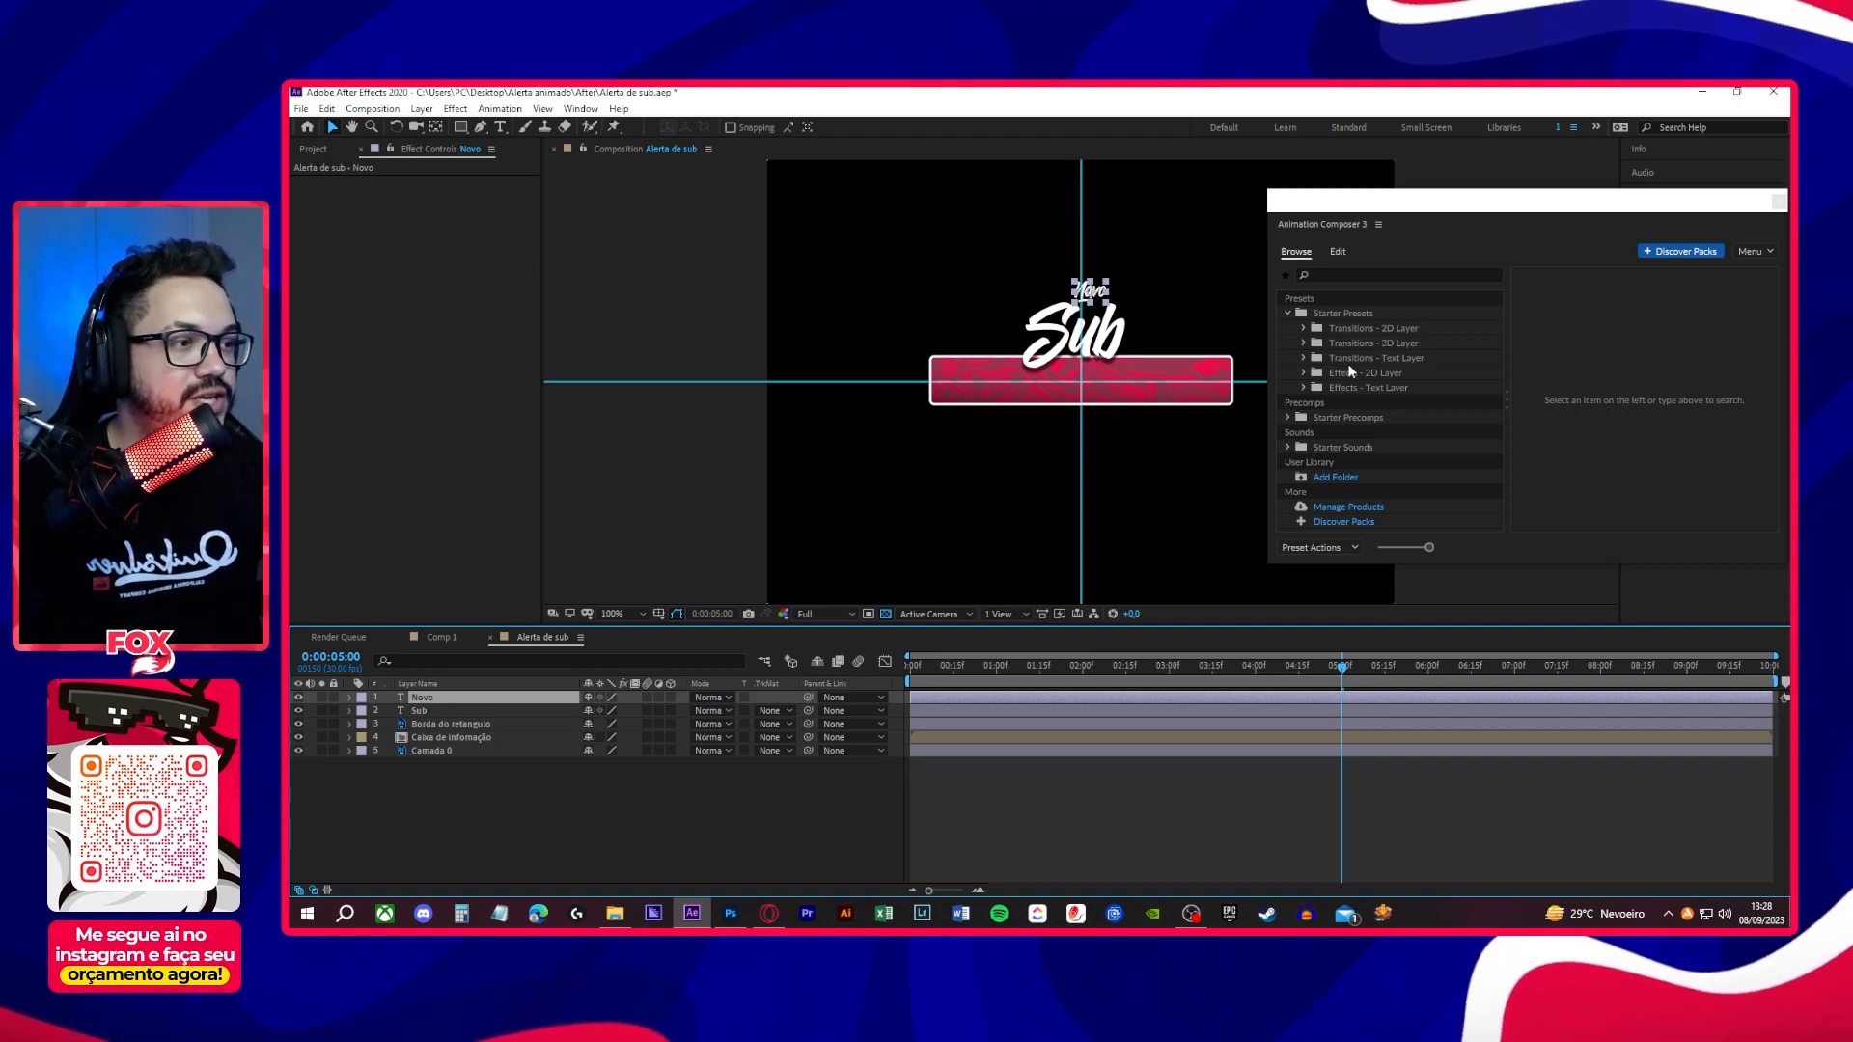
{"action": "left_click", "coordinate": [1305, 359]}
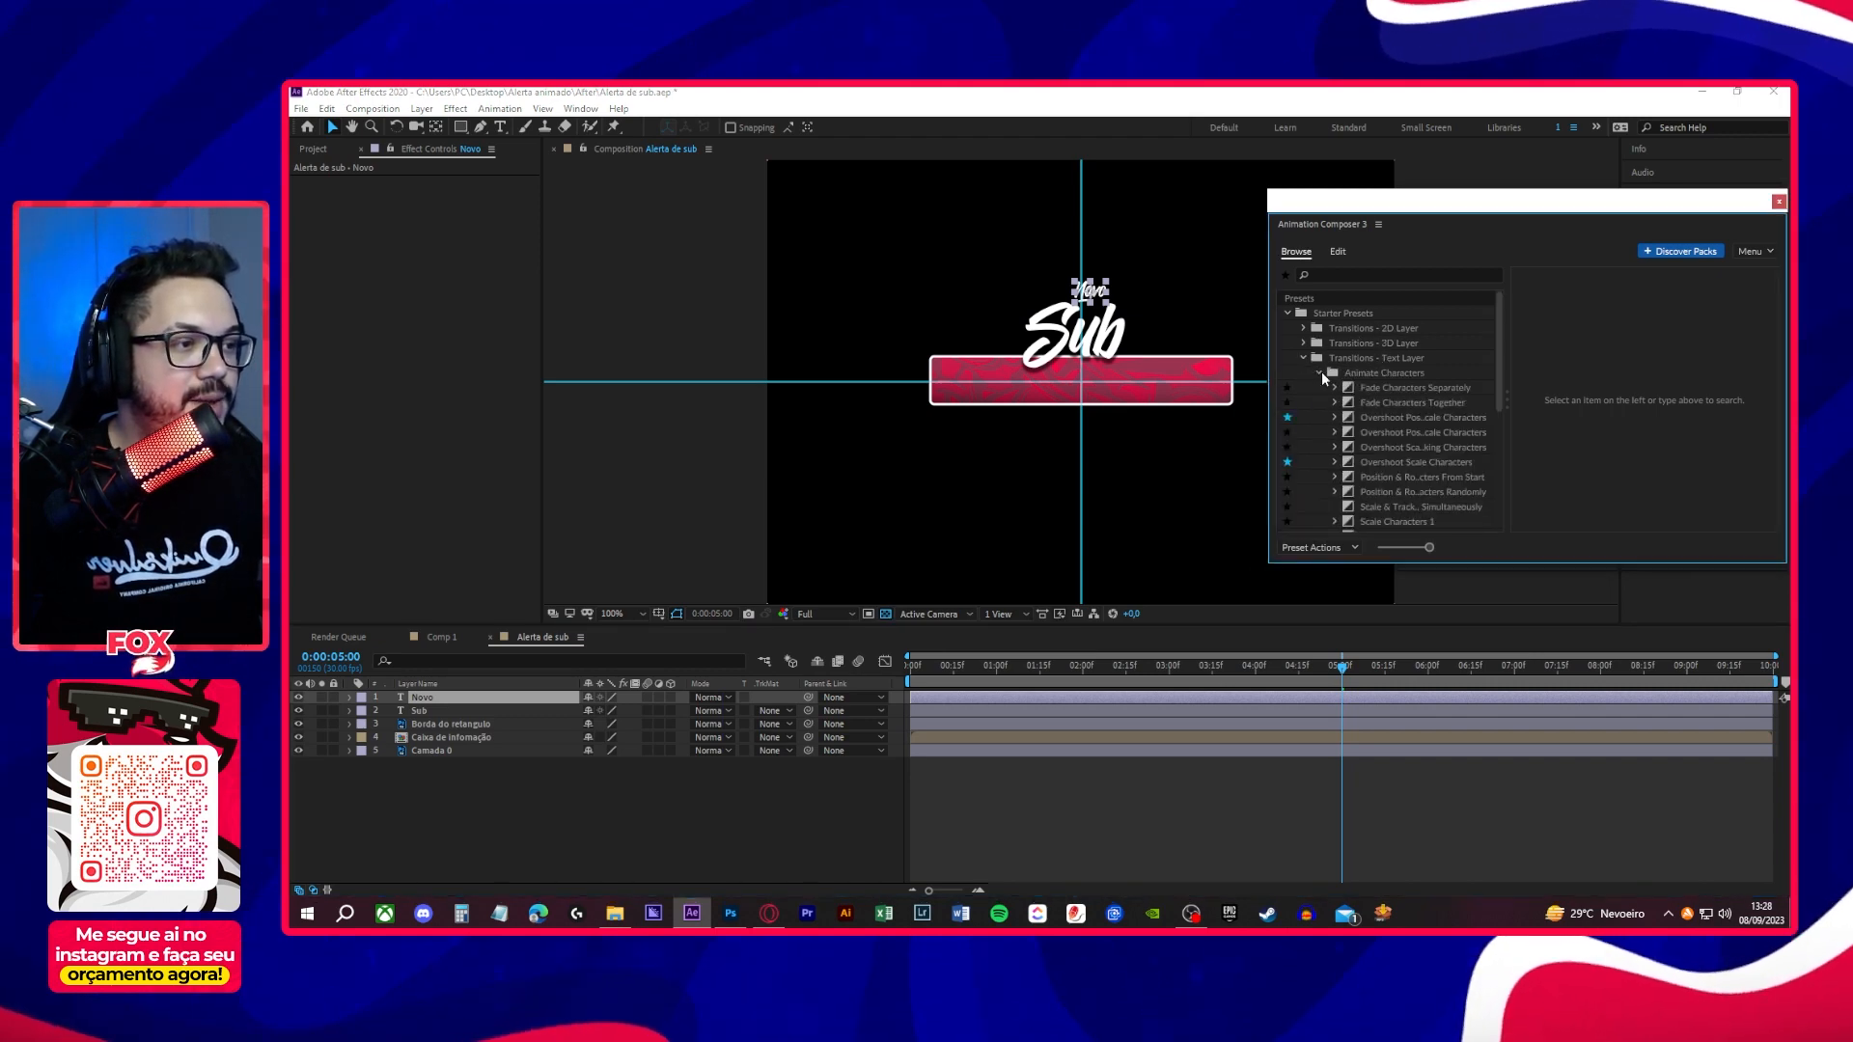
{"action": "left_click", "coordinate": [1386, 418]}
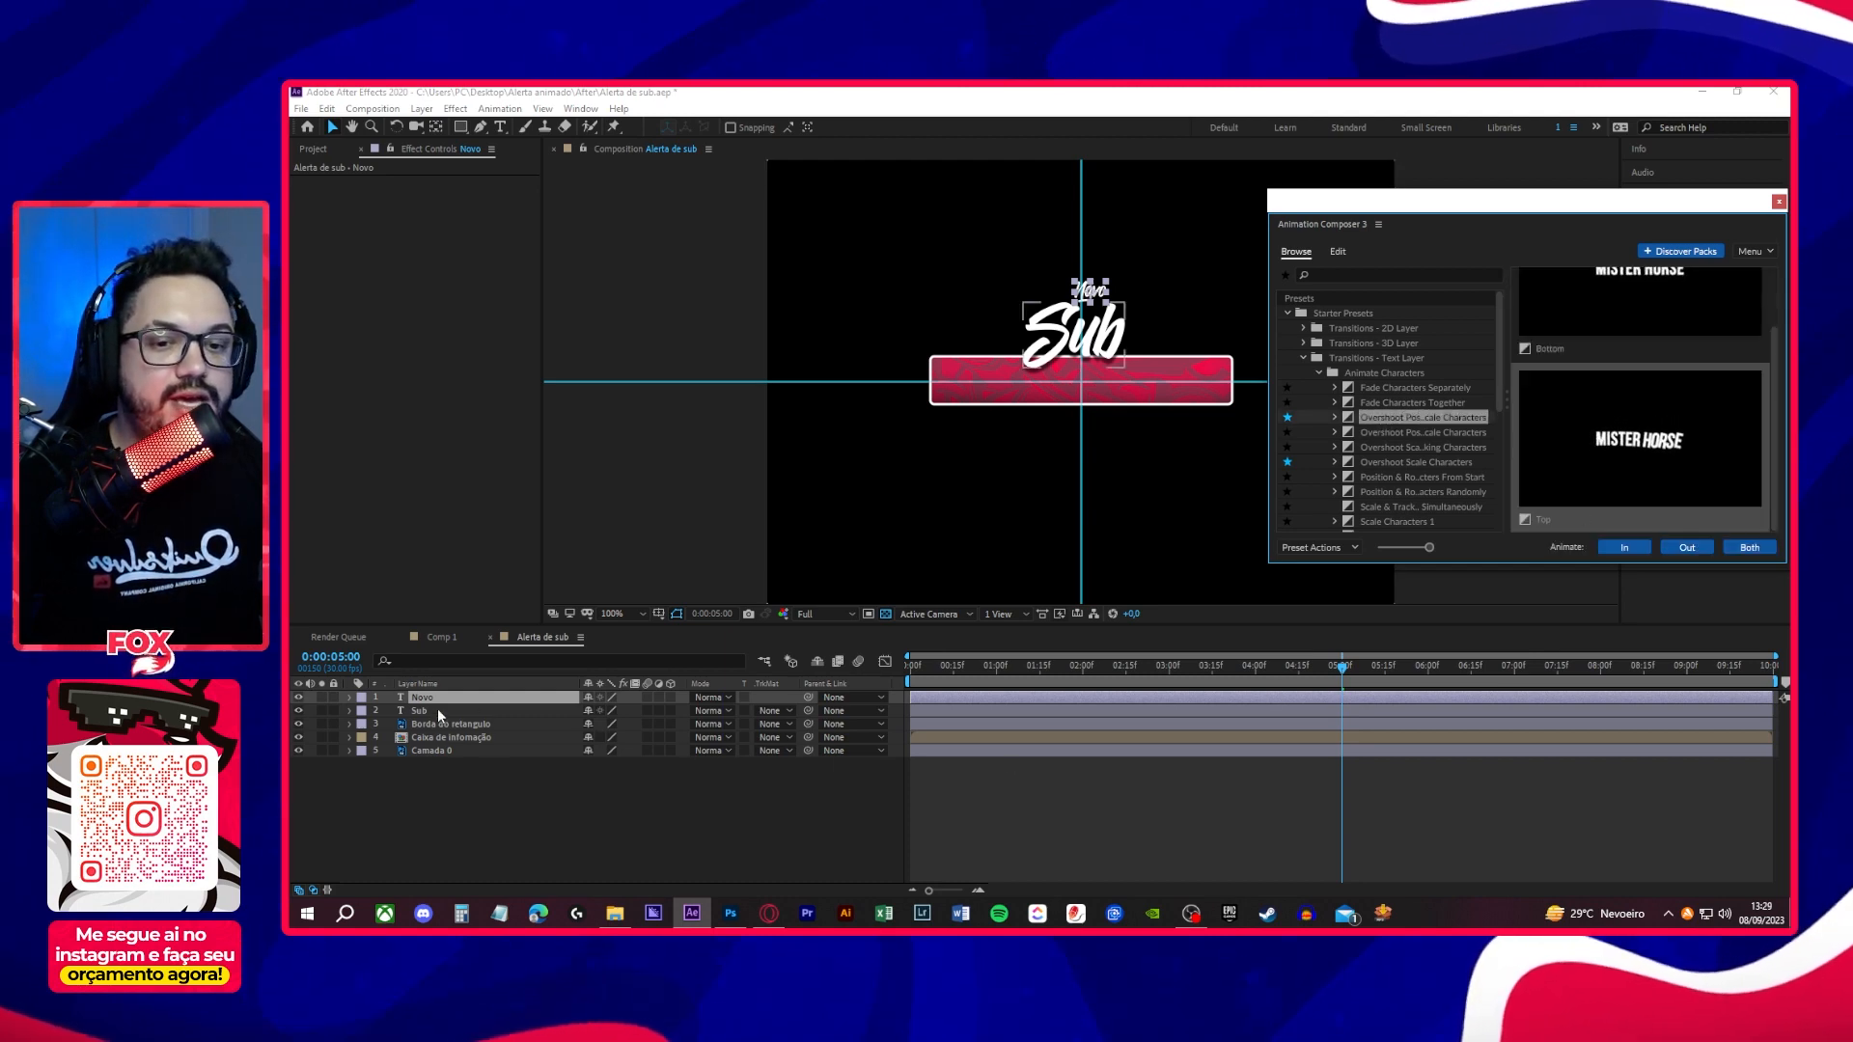
{"action": "left_click", "coordinate": [1626, 548]}
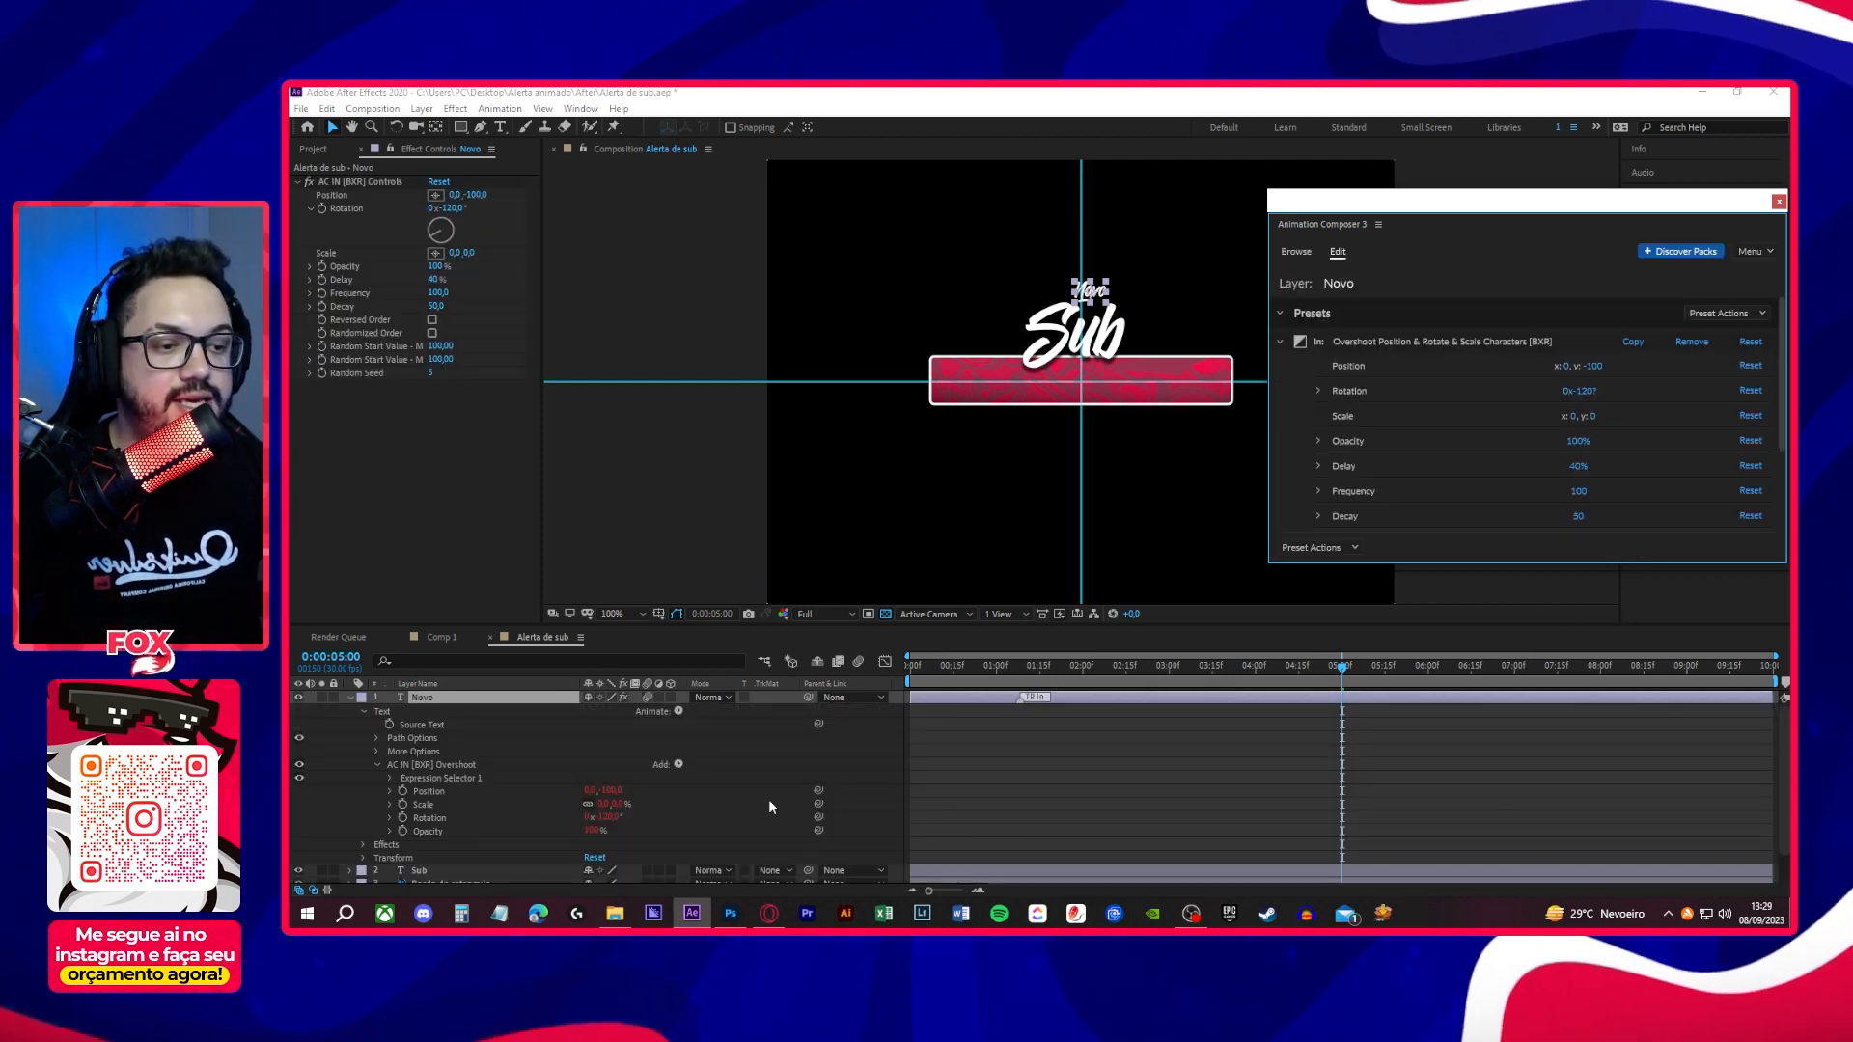
{"action": "left_click", "coordinate": [350, 696]}
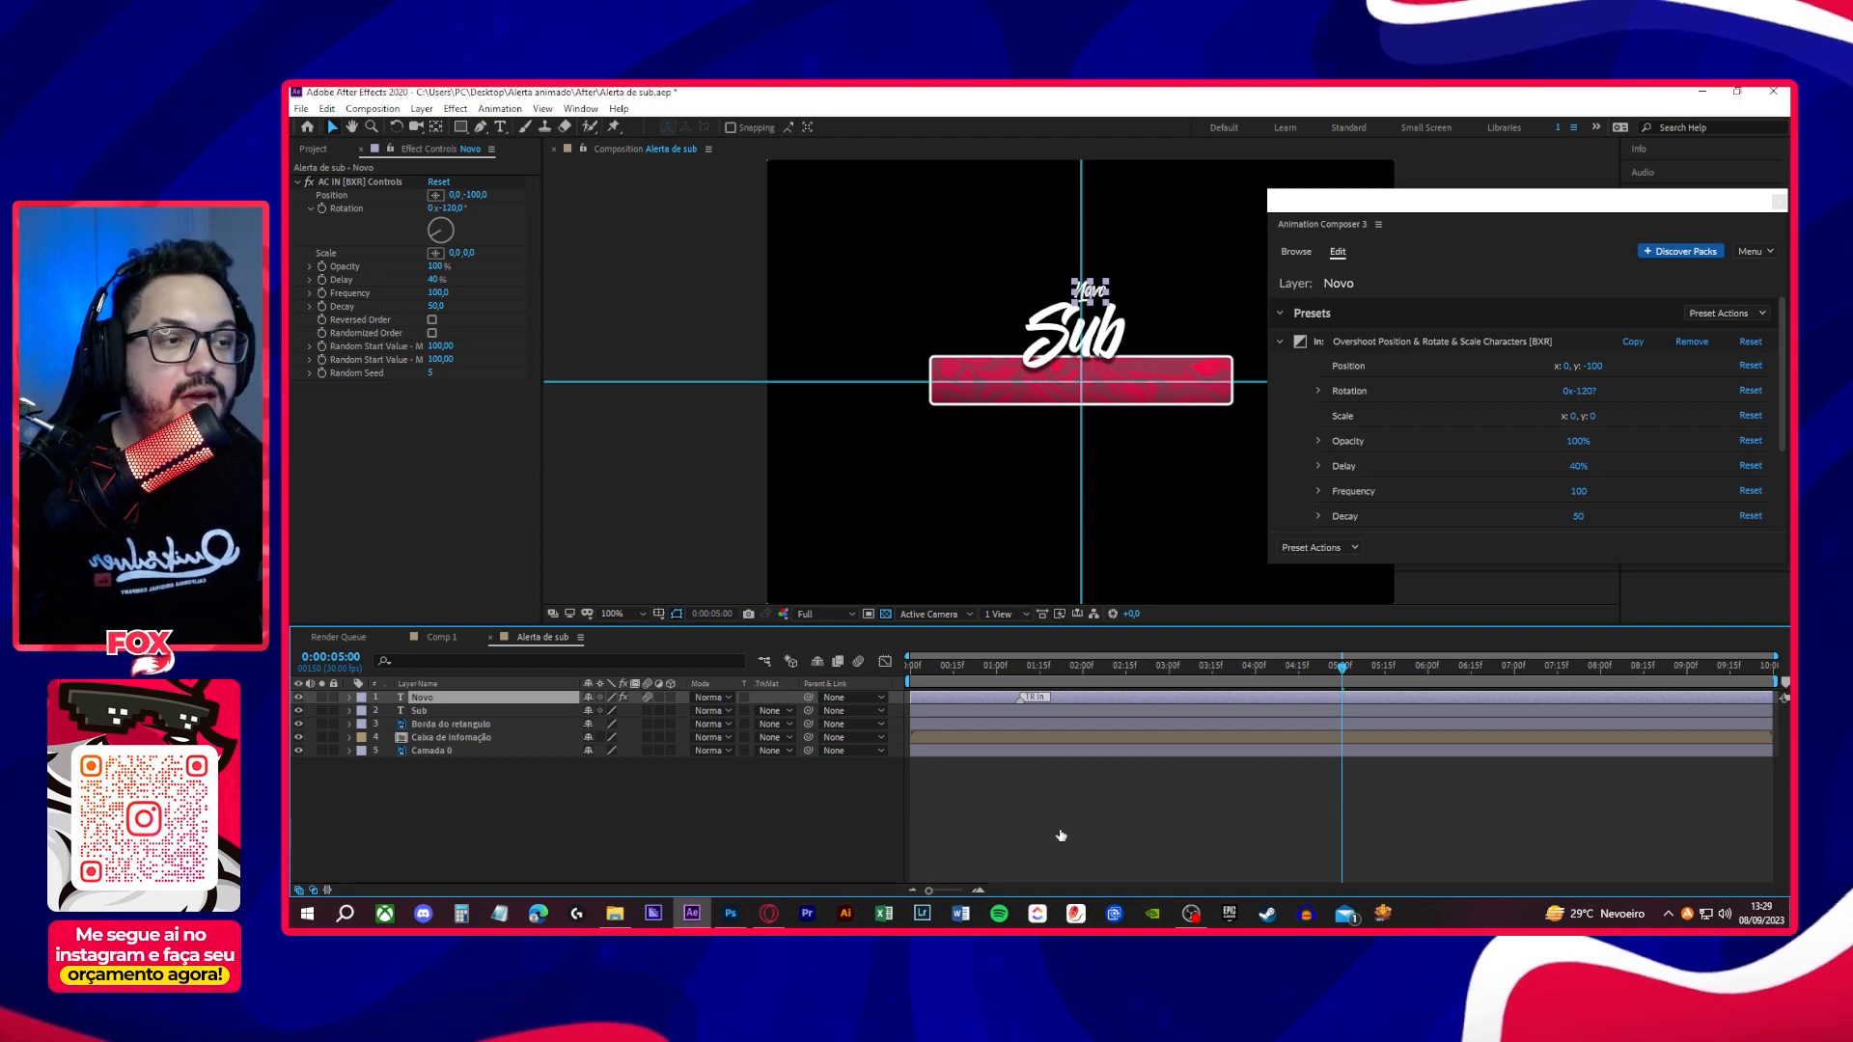
{"action": "key", "text": "space"}
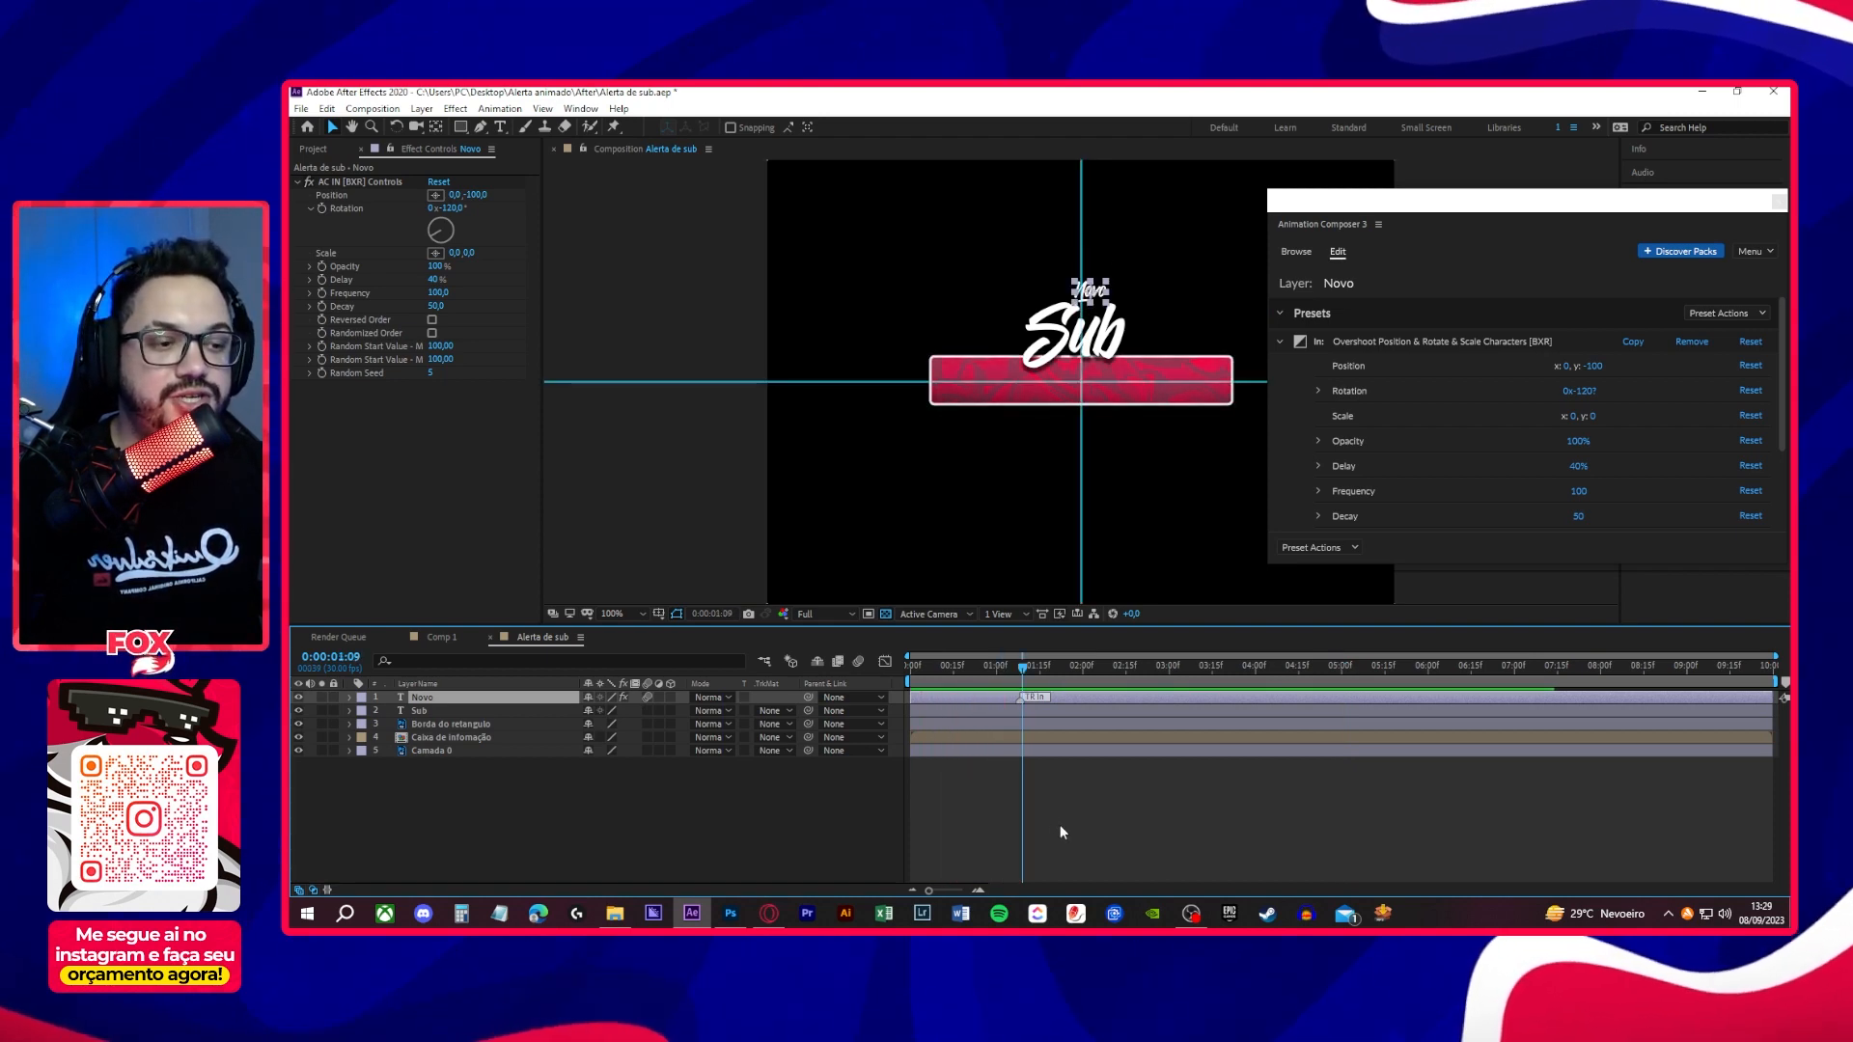
- Set the Novo transition's Position y to -50 and Rotation to -75° with the playhead partway through it, and play back the result
{"action": "mouse_move", "coordinate": [975, 666]}
{"action": "left_mouse_down"}
{"action": "mouse_move", "coordinate": [922, 673]}
{"action": "mouse_move", "coordinate": [970, 675]}
{"action": "left_mouse_up"}
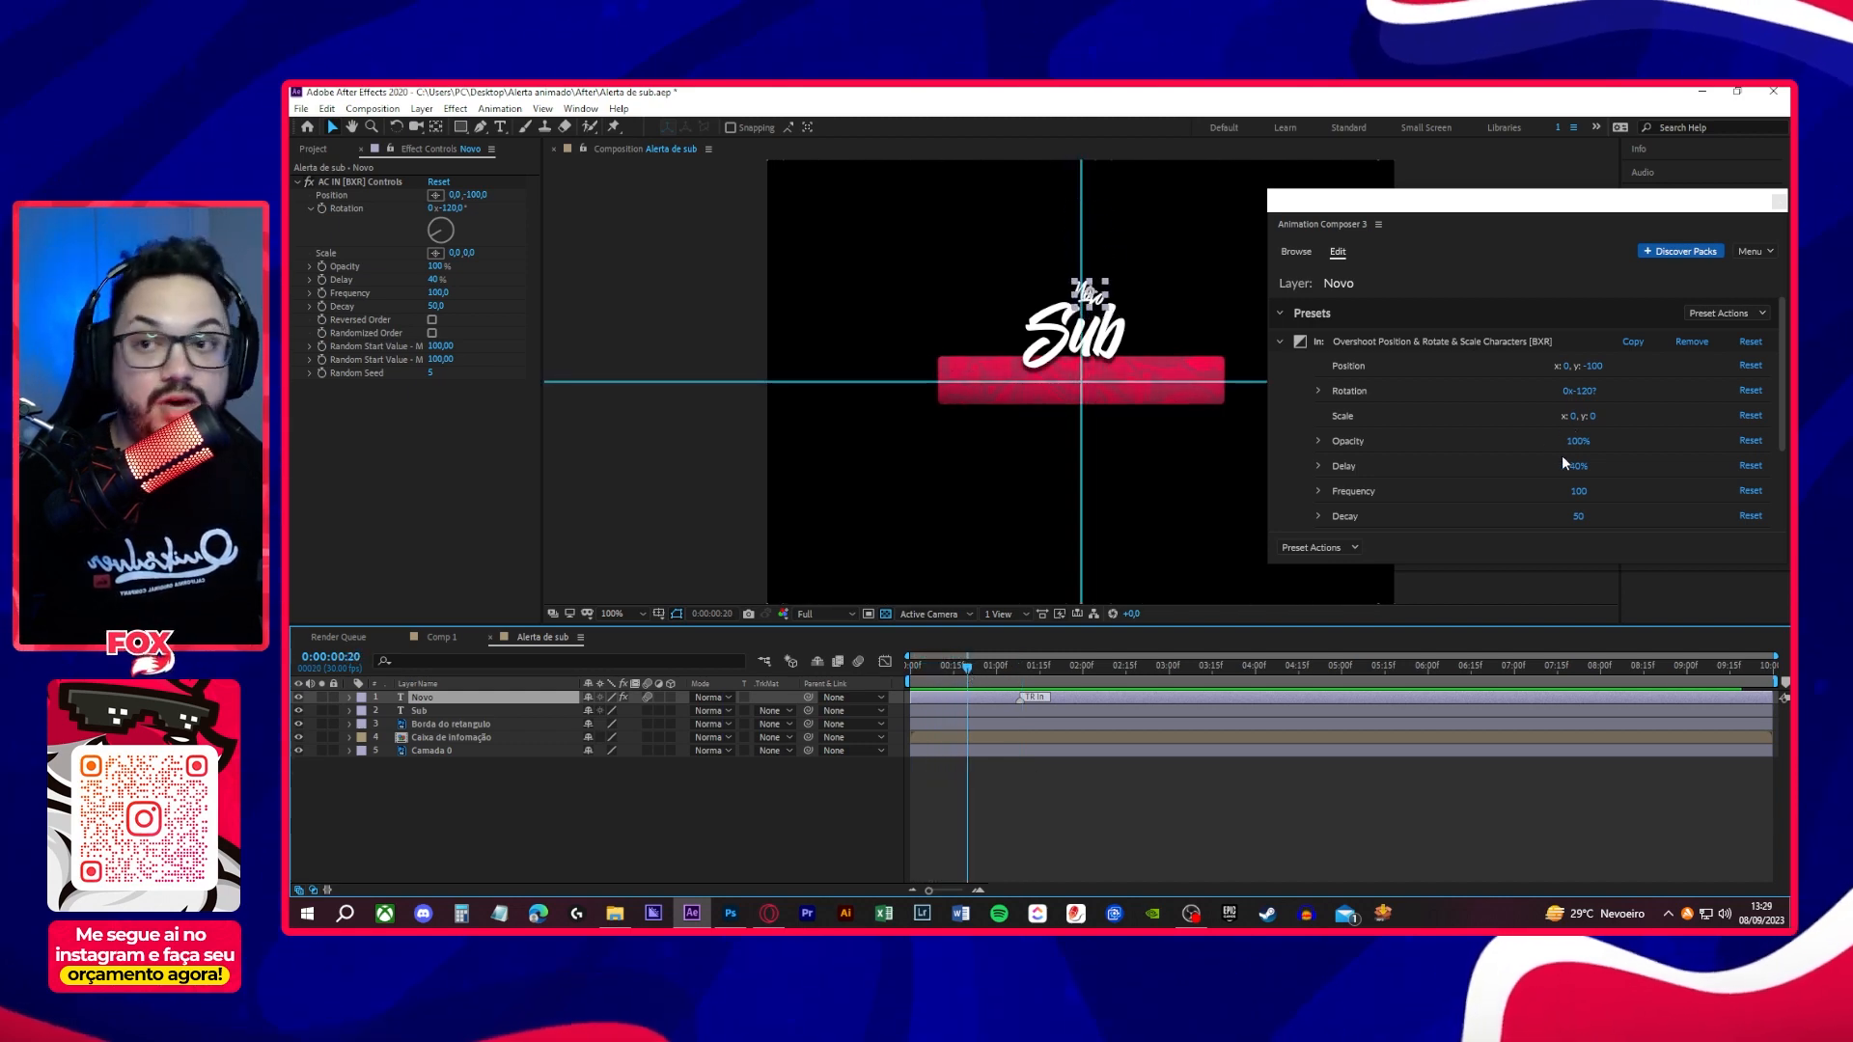
{"action": "left_click", "coordinate": [1594, 366]}
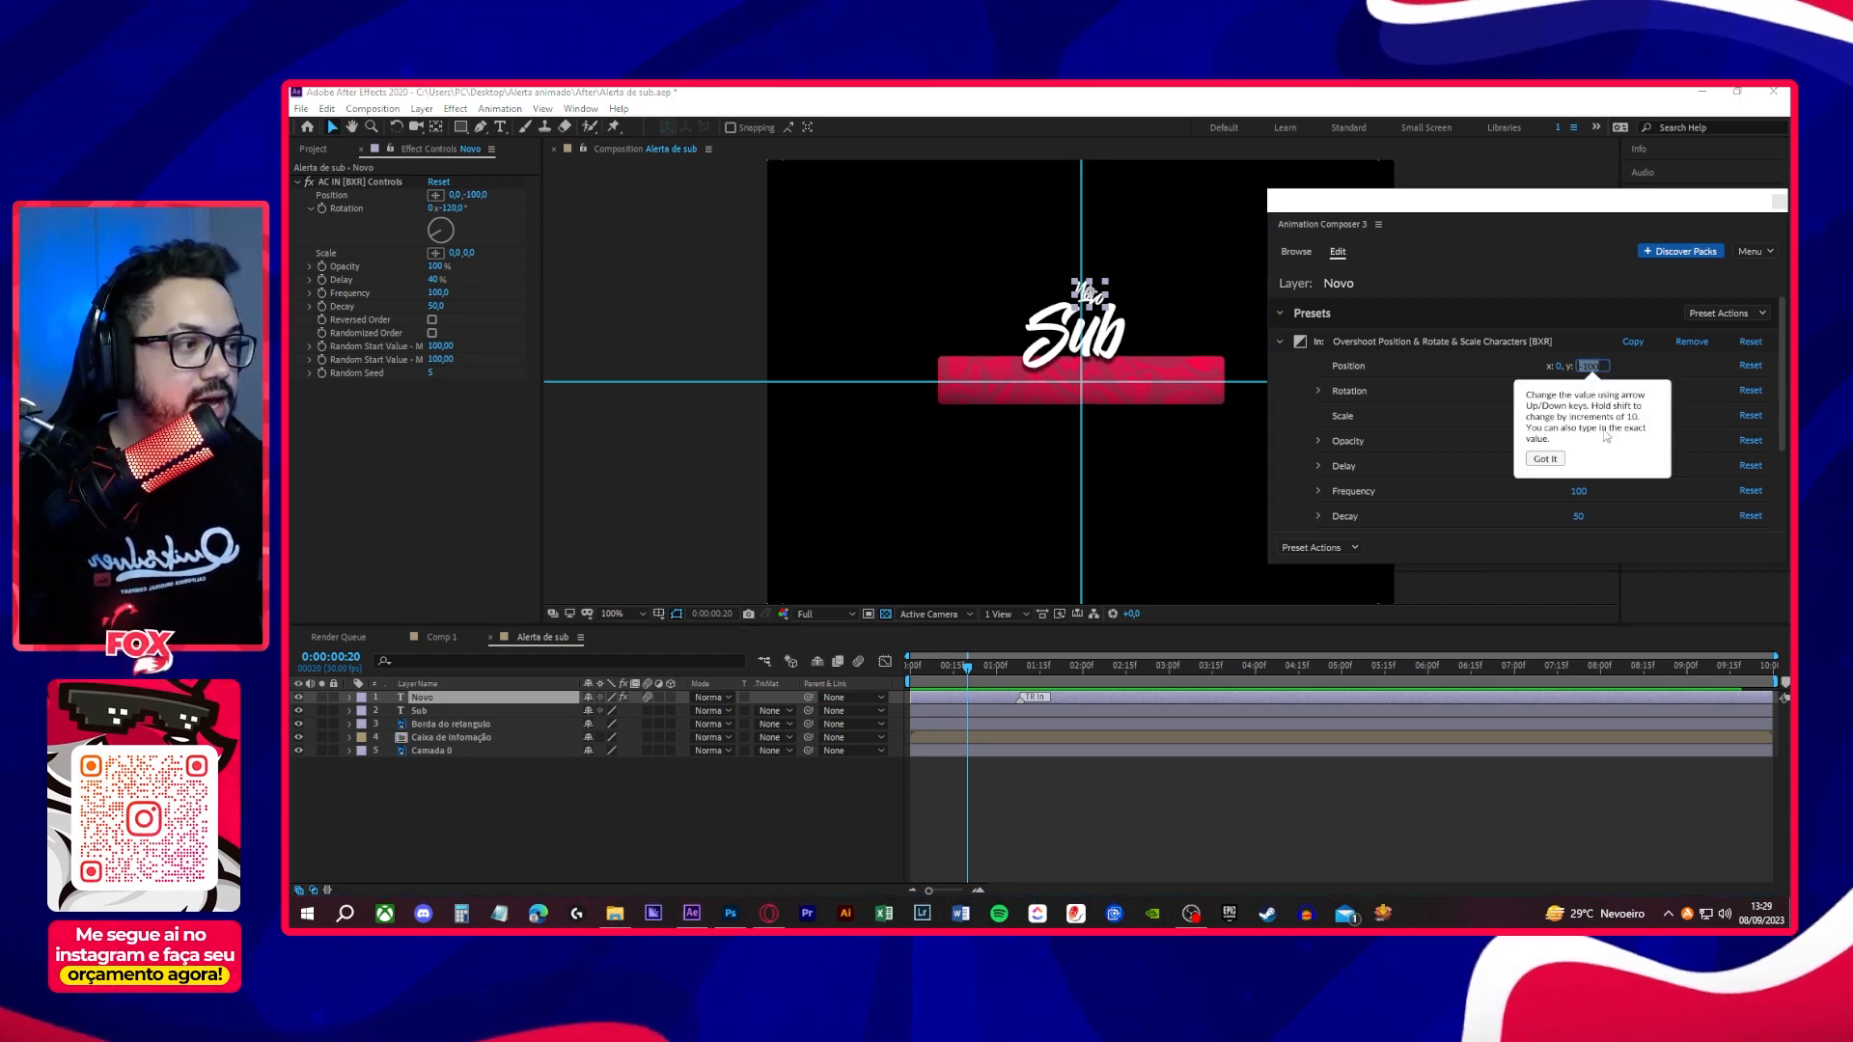
{"action": "type", "text": "-5"}
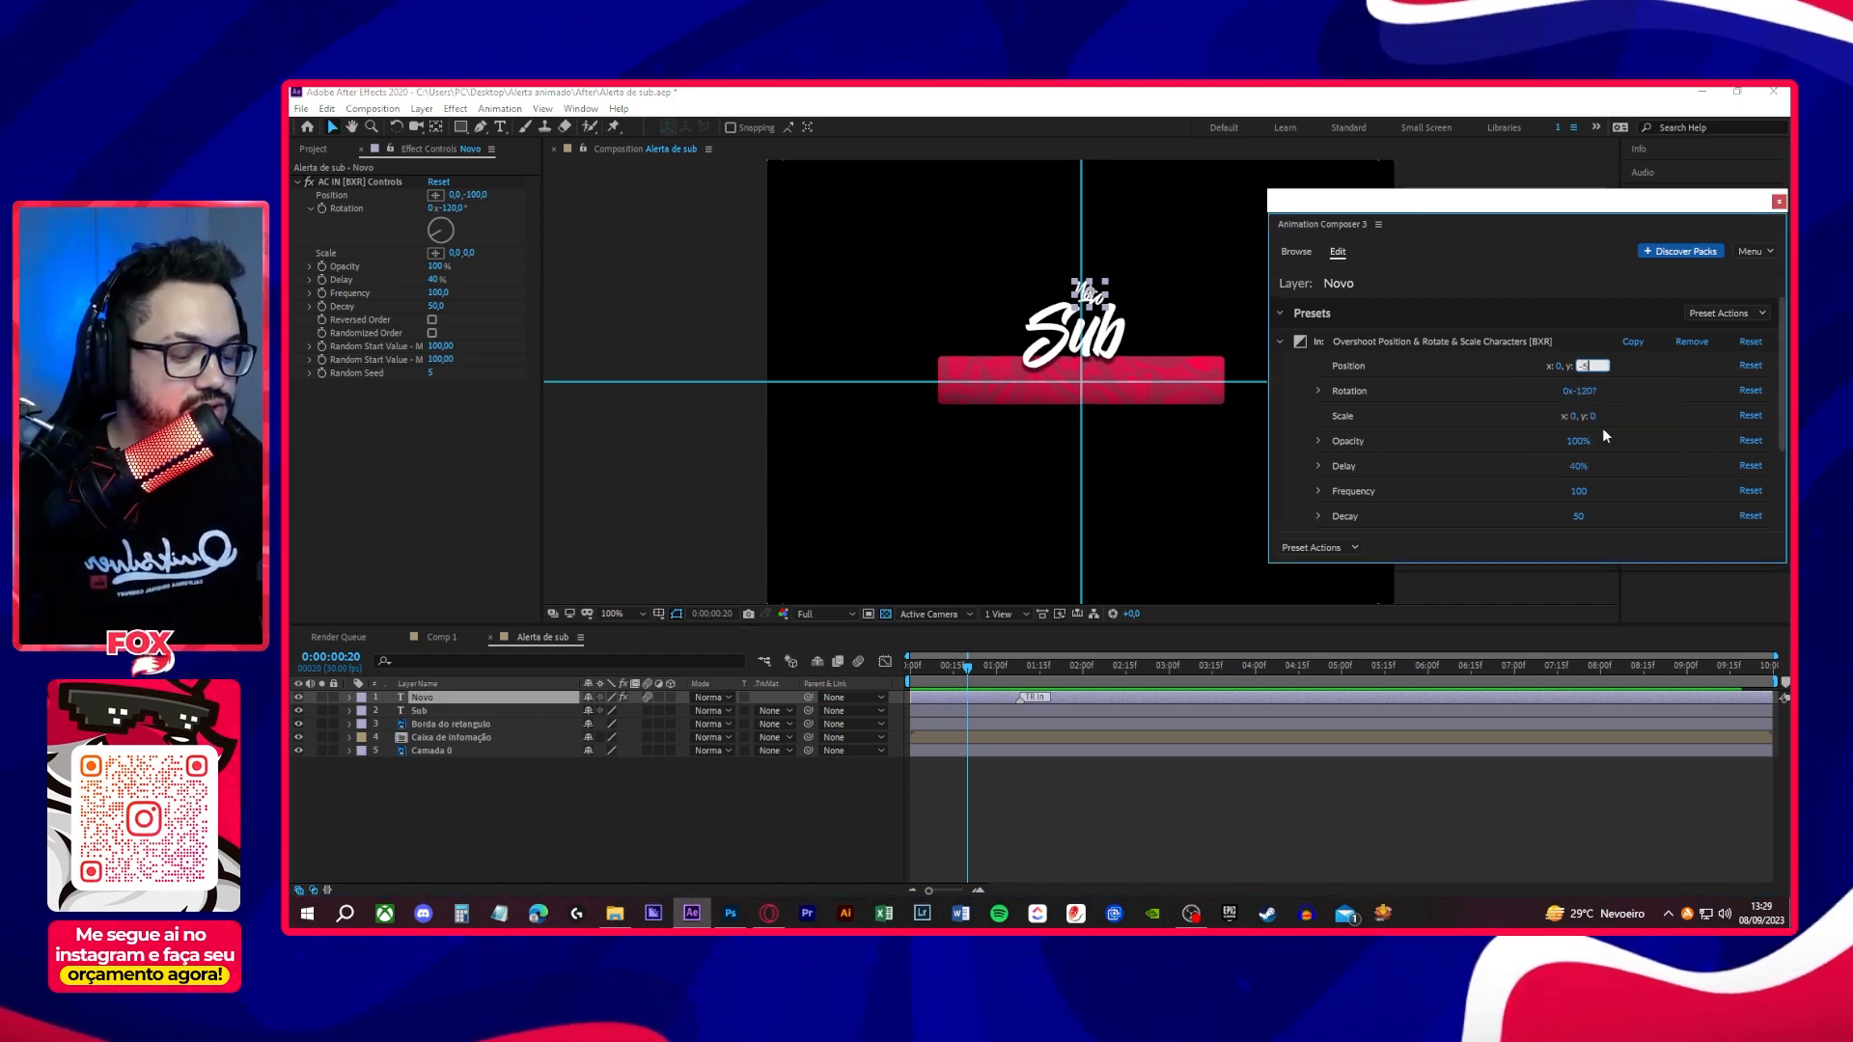
{"action": "type", "text": "0"}
{"action": "key", "text": "Return"}
{"action": "left_click", "coordinate": [1586, 390]}
{"action": "type", "text": "-"}
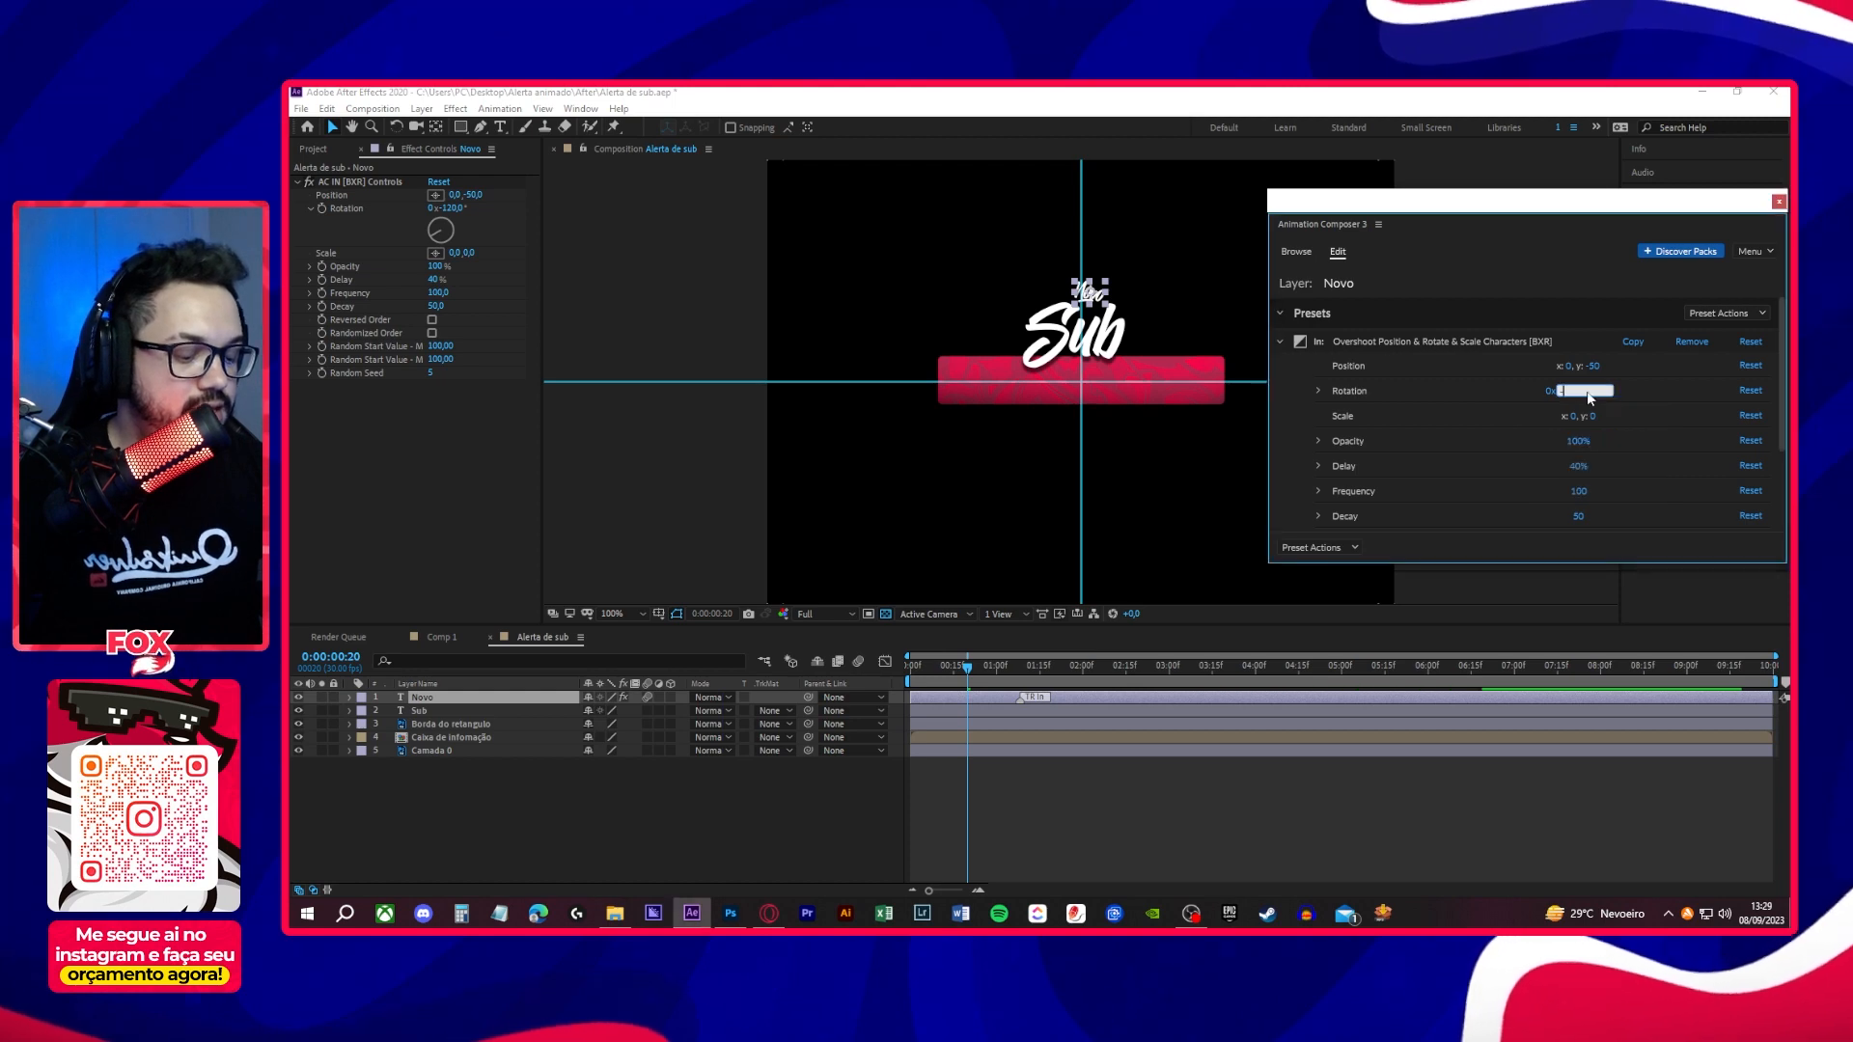
{"action": "type", "text": "75"}
{"action": "key", "text": "Return"}
{"action": "left_click", "coordinate": [952, 807]}
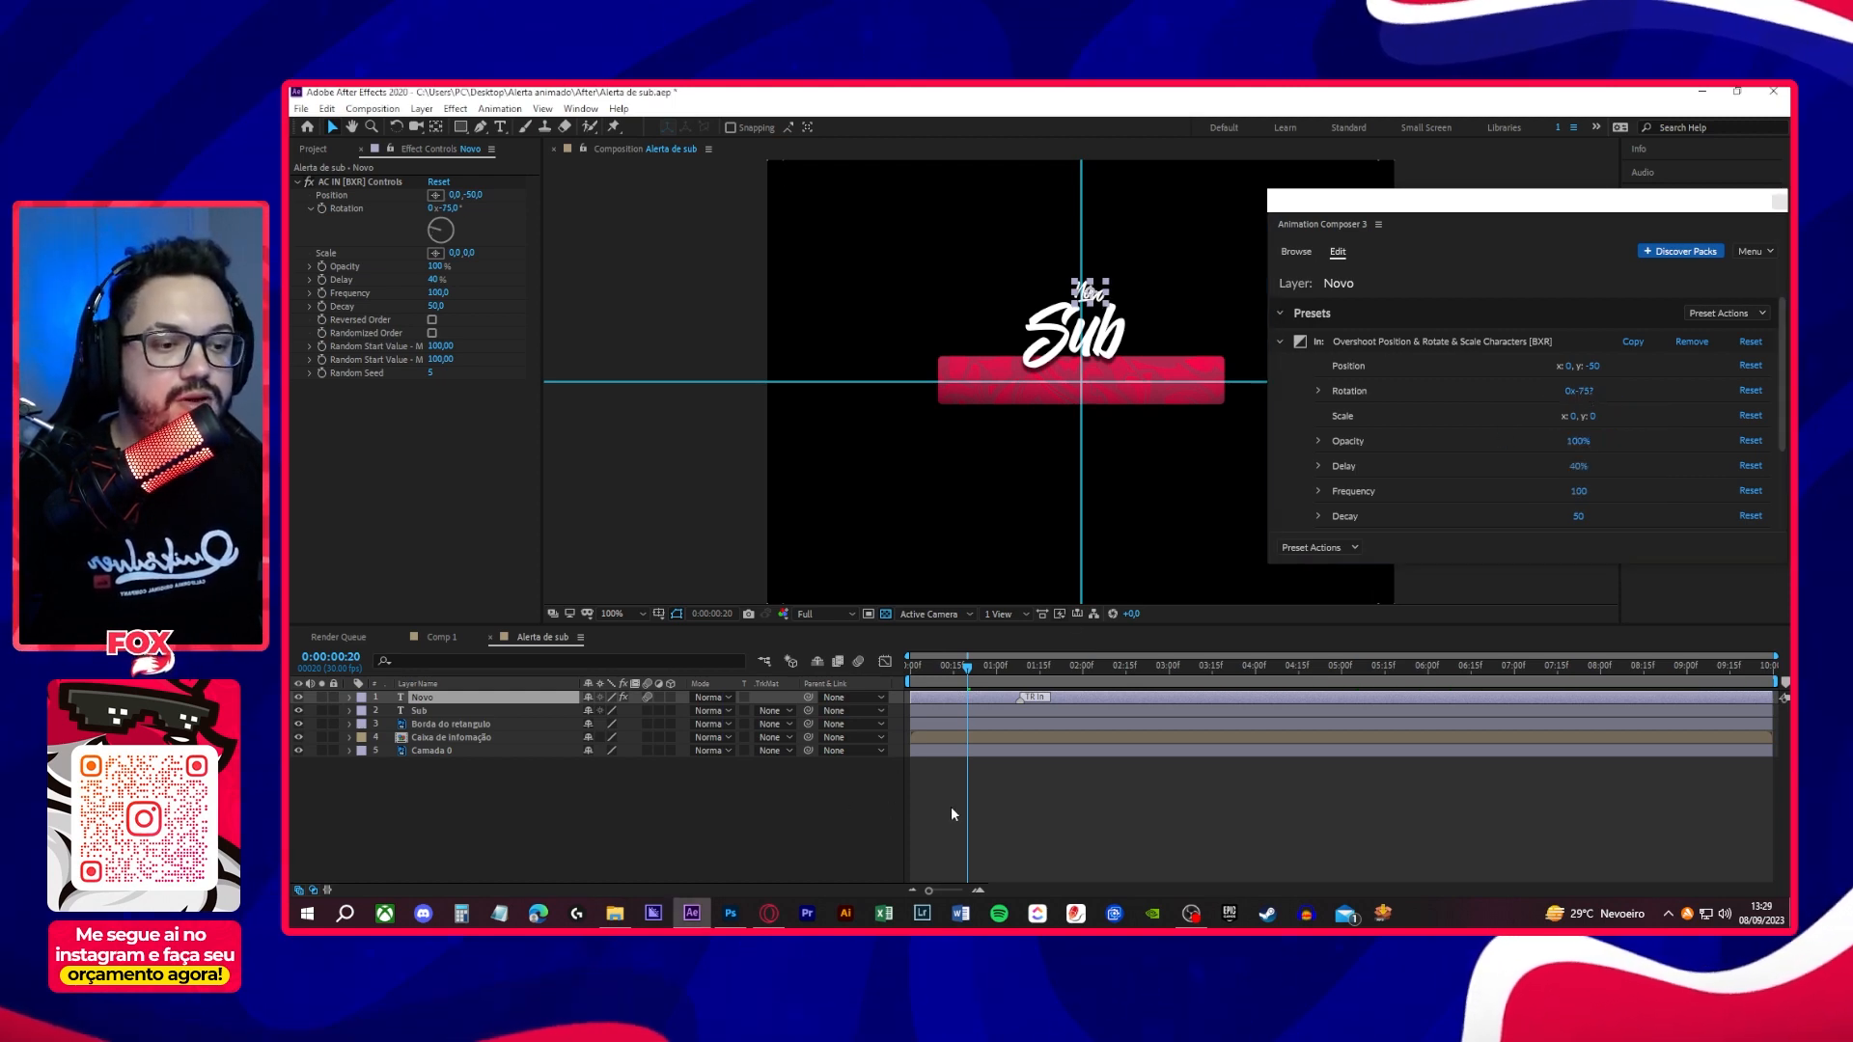
{"action": "key", "text": "space"}
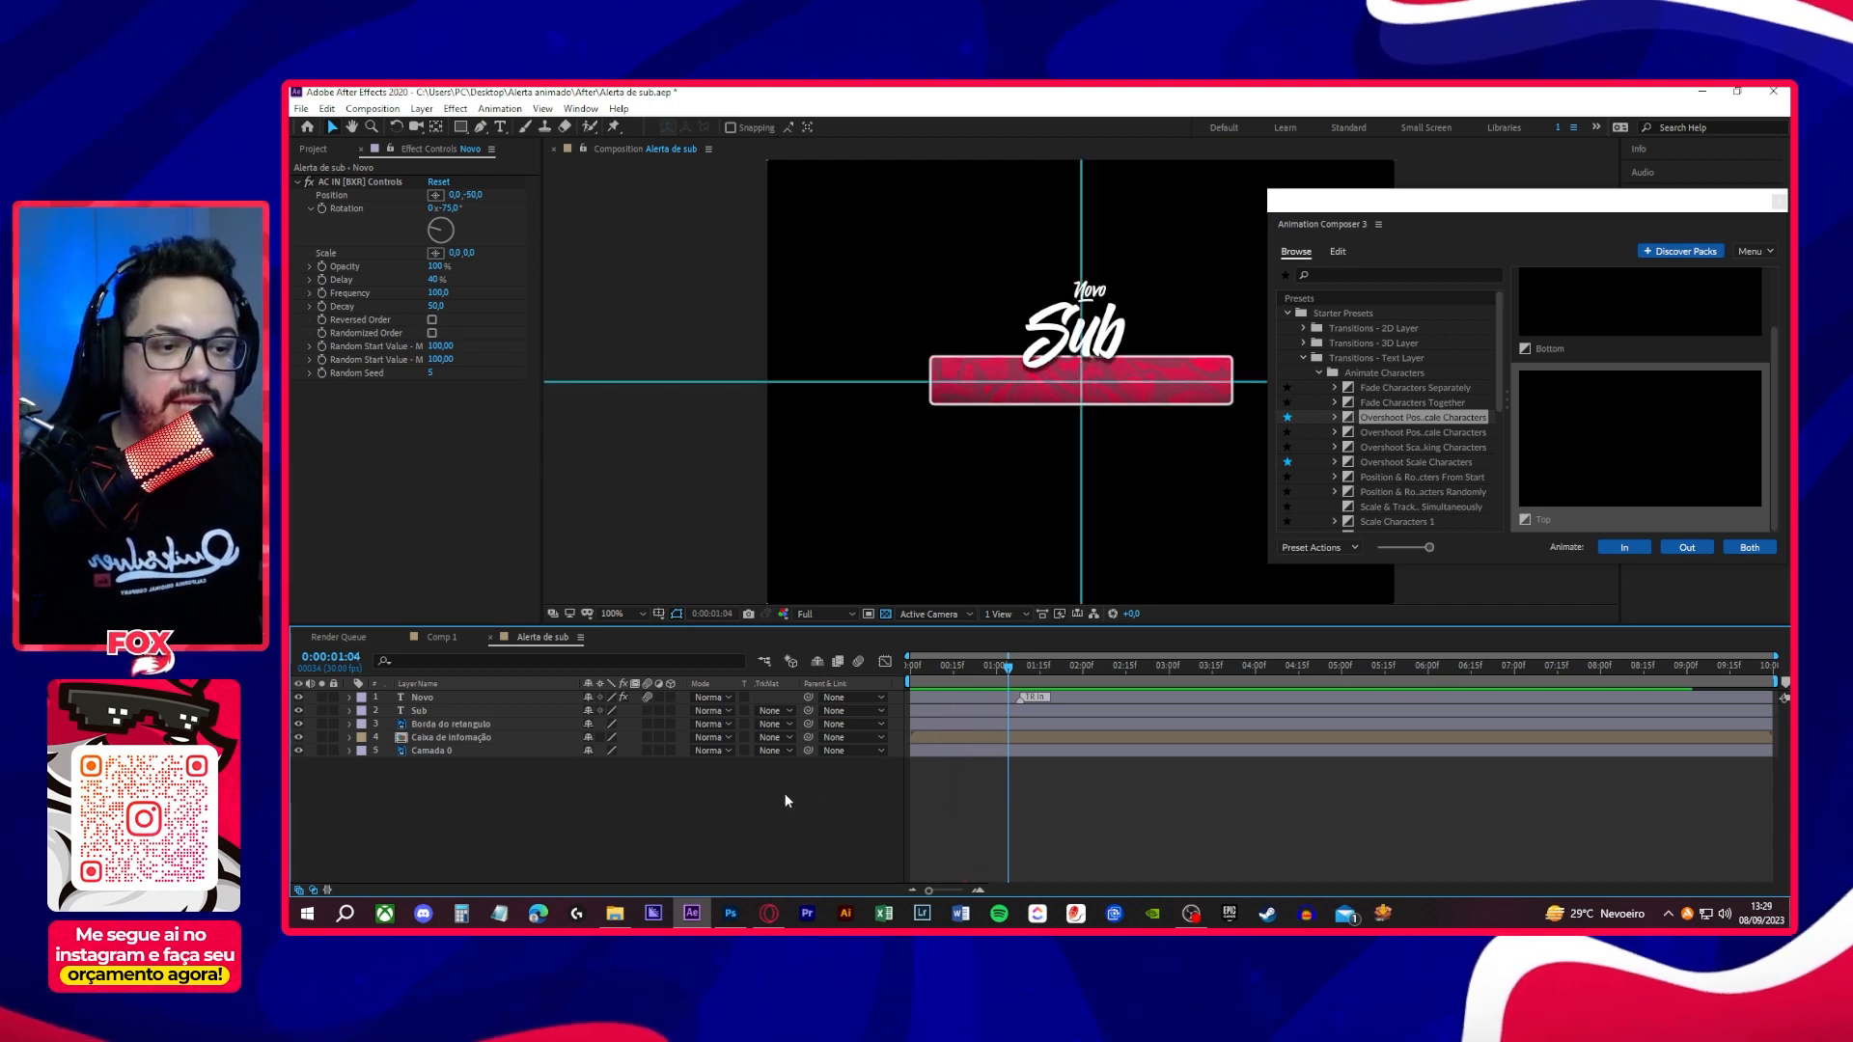
- Shift the Sub layer in time so that it starts at 0:00:00:15
{"action": "left_click", "coordinate": [490, 711]}
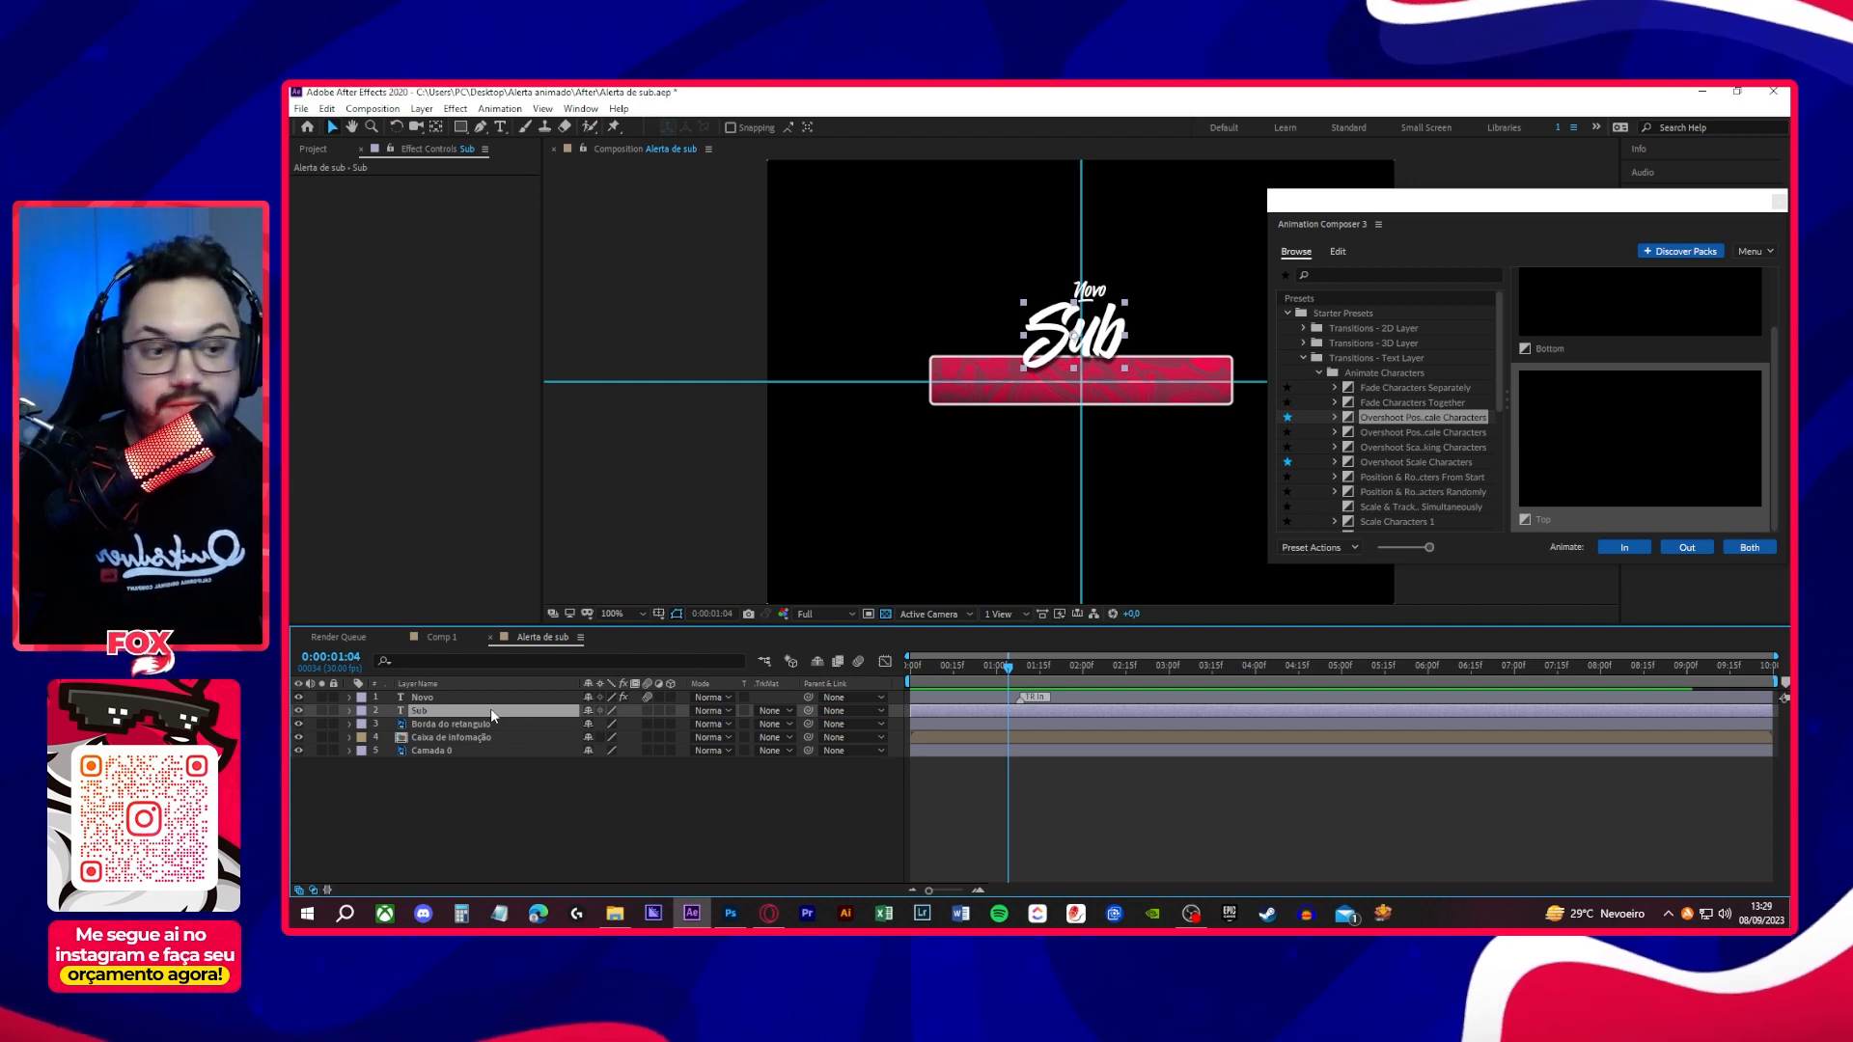
{"action": "left_click", "coordinate": [908, 679]}
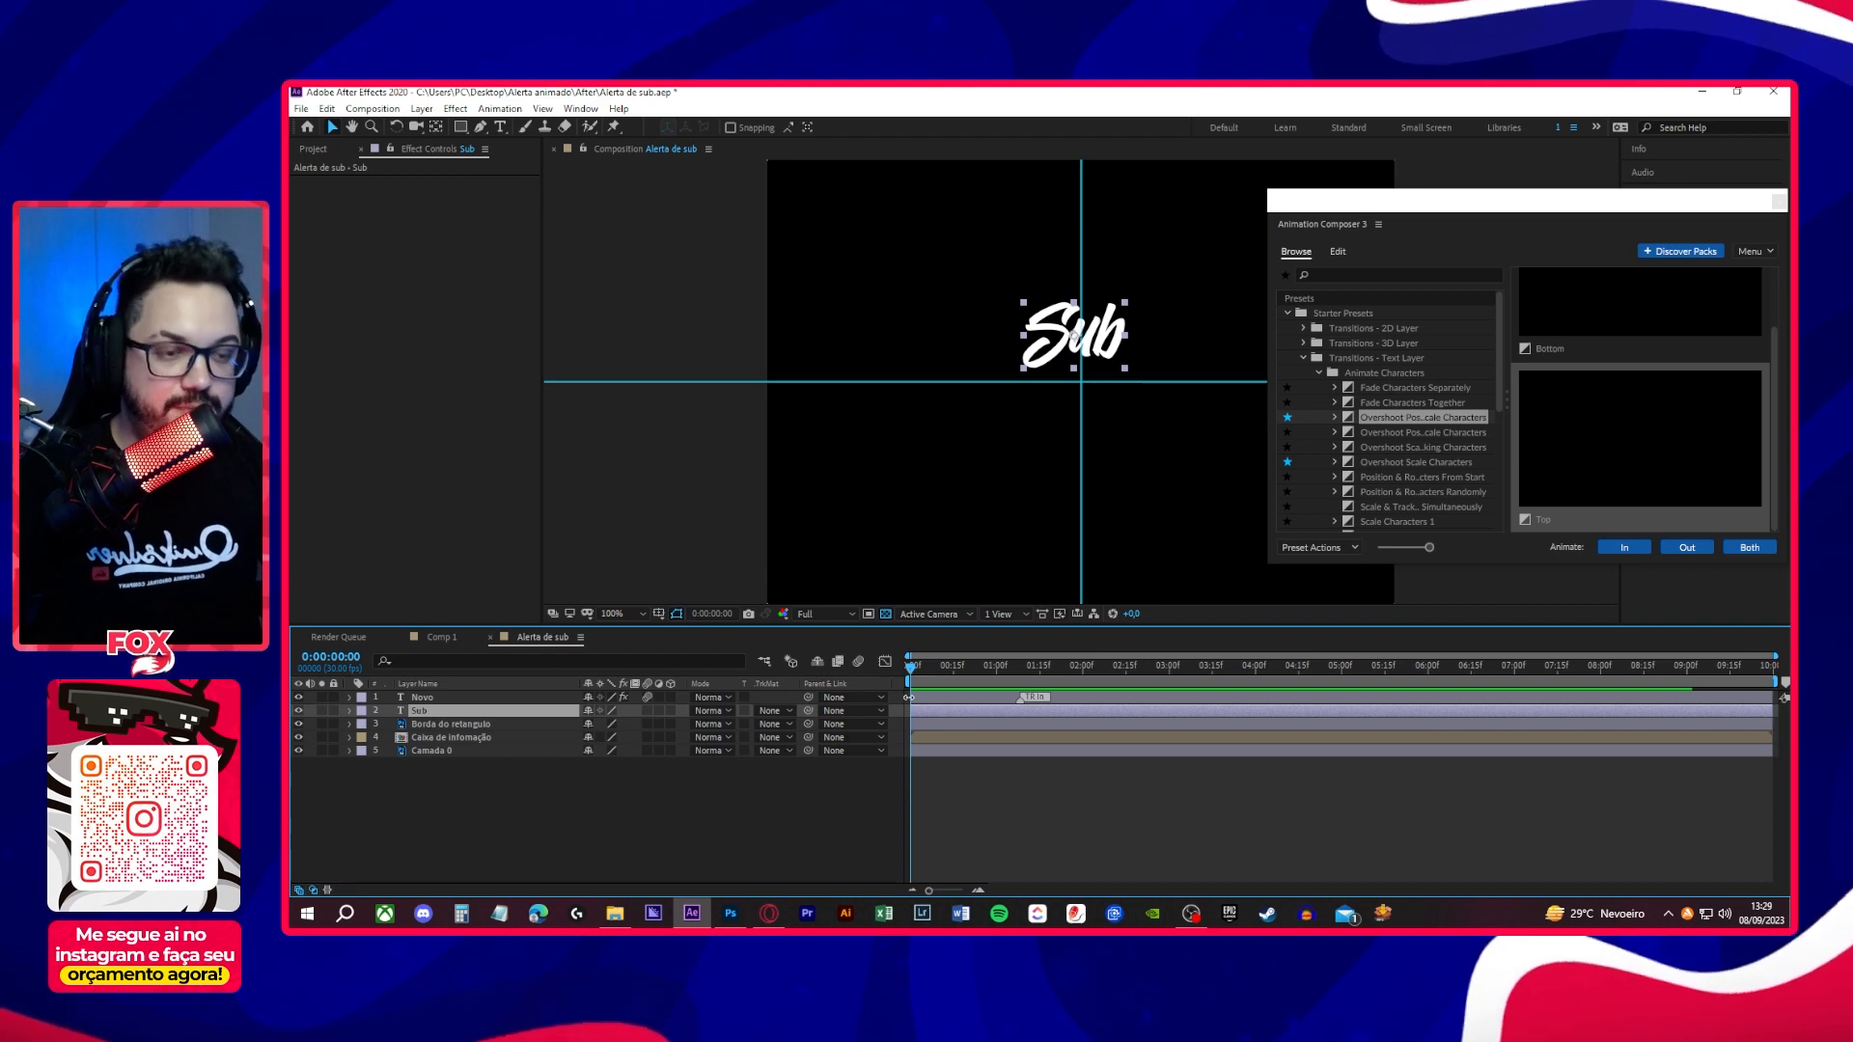
{"action": "left_click", "coordinate": [953, 666]}
{"action": "left_click_drag", "start_coordinate": [976, 709], "coordinate": [1021, 710]}
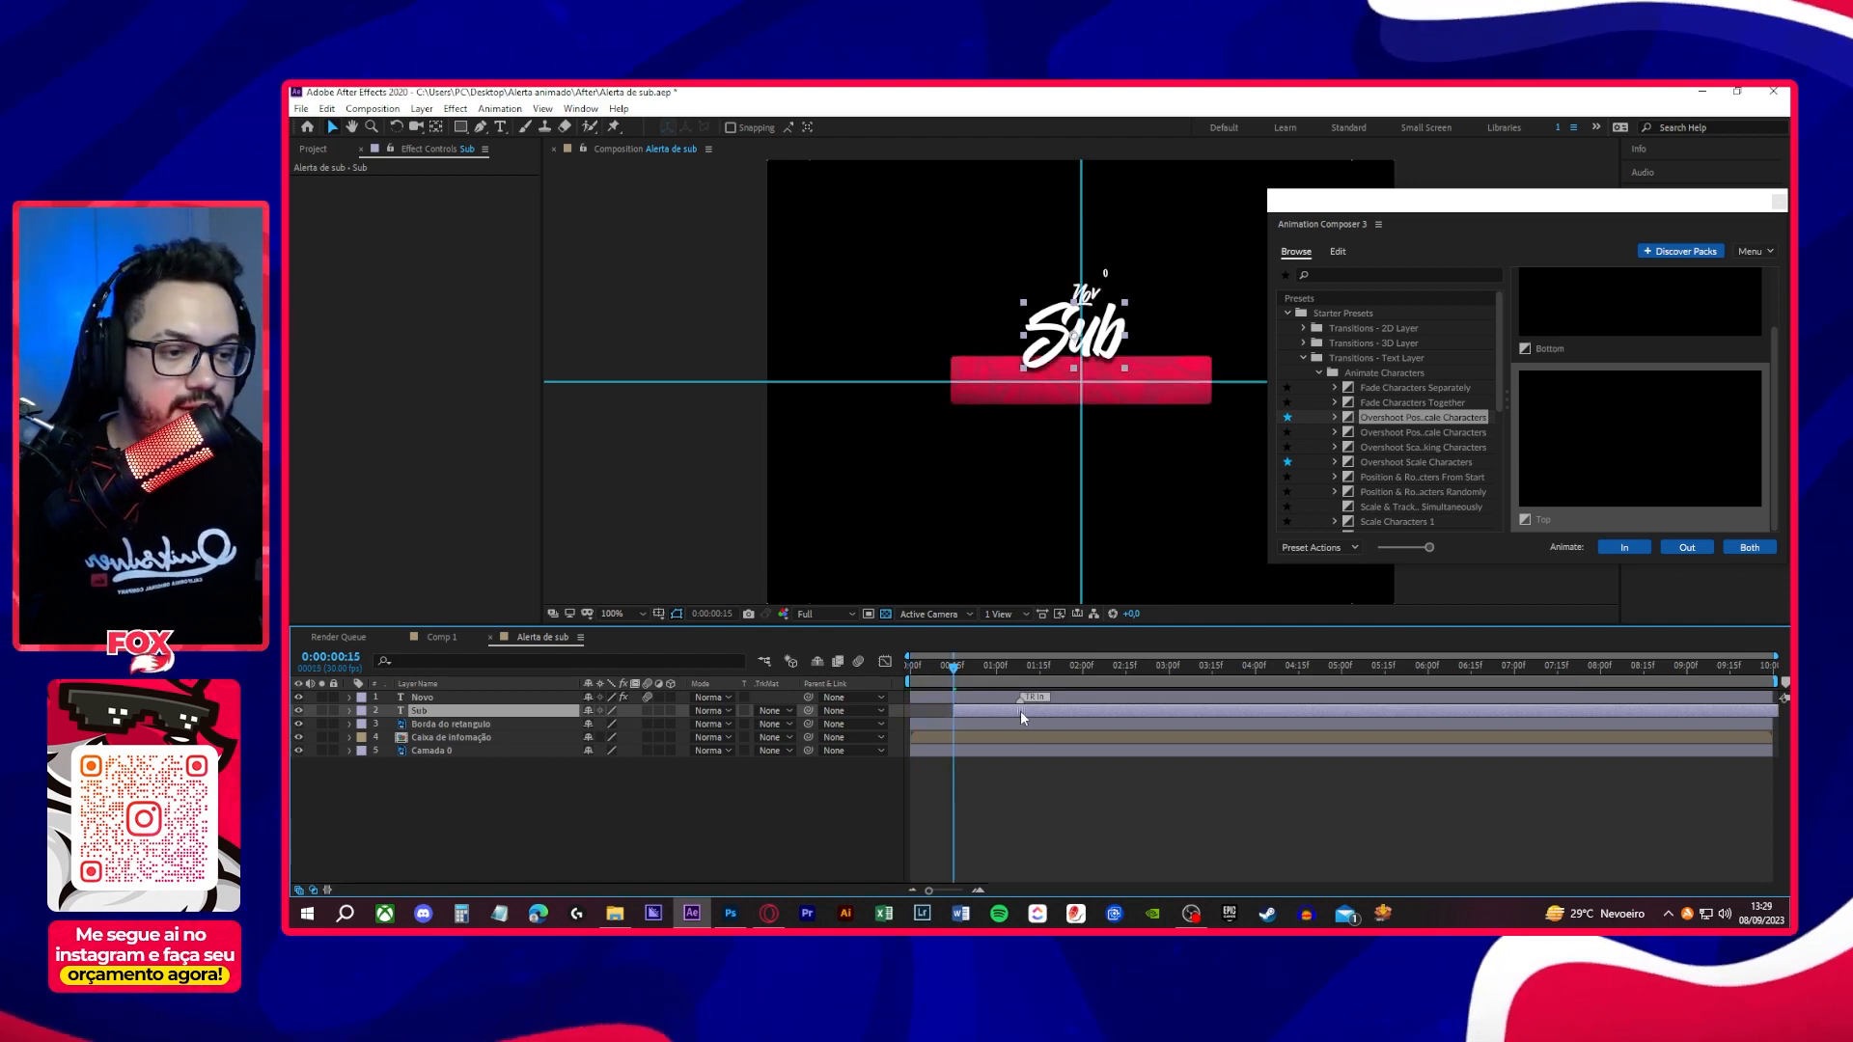
- Copy all Animation Composer presets from the Novo layer and paste them onto the Sub layer
{"action": "left_click", "coordinate": [464, 697]}
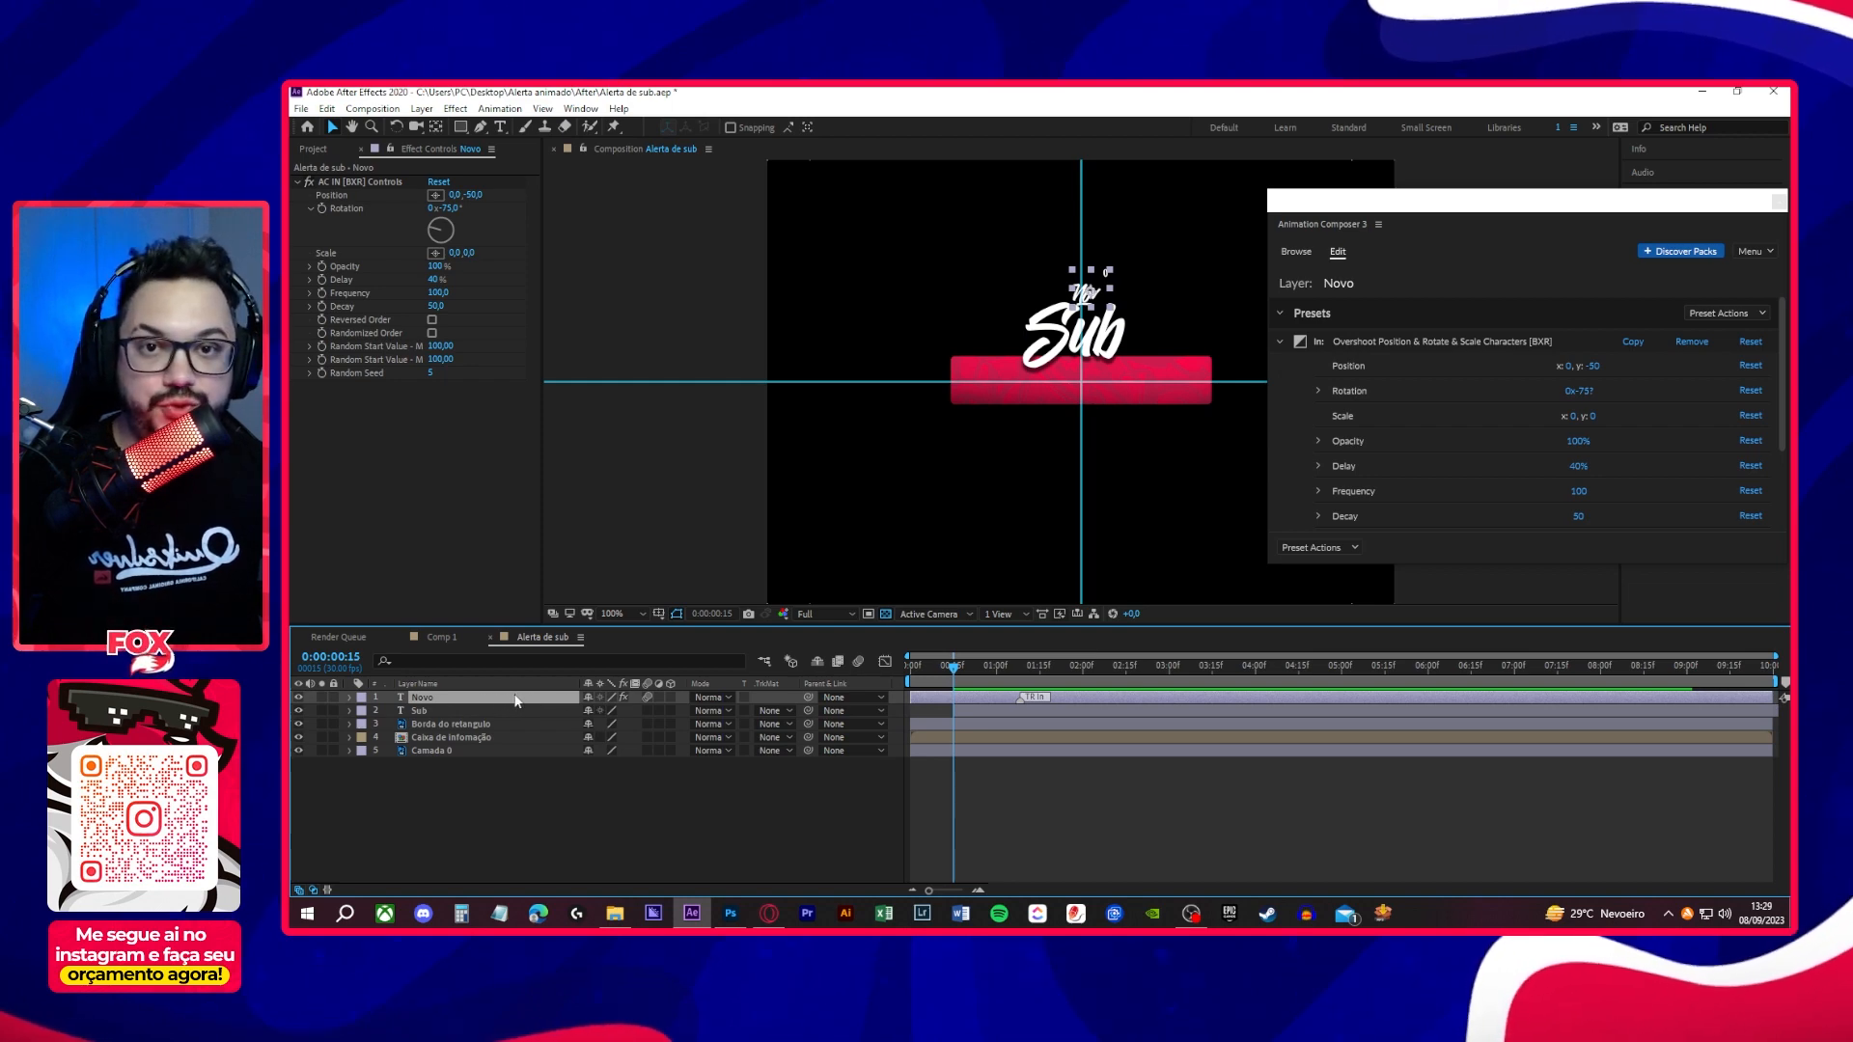
{"action": "left_click", "coordinate": [1330, 548]}
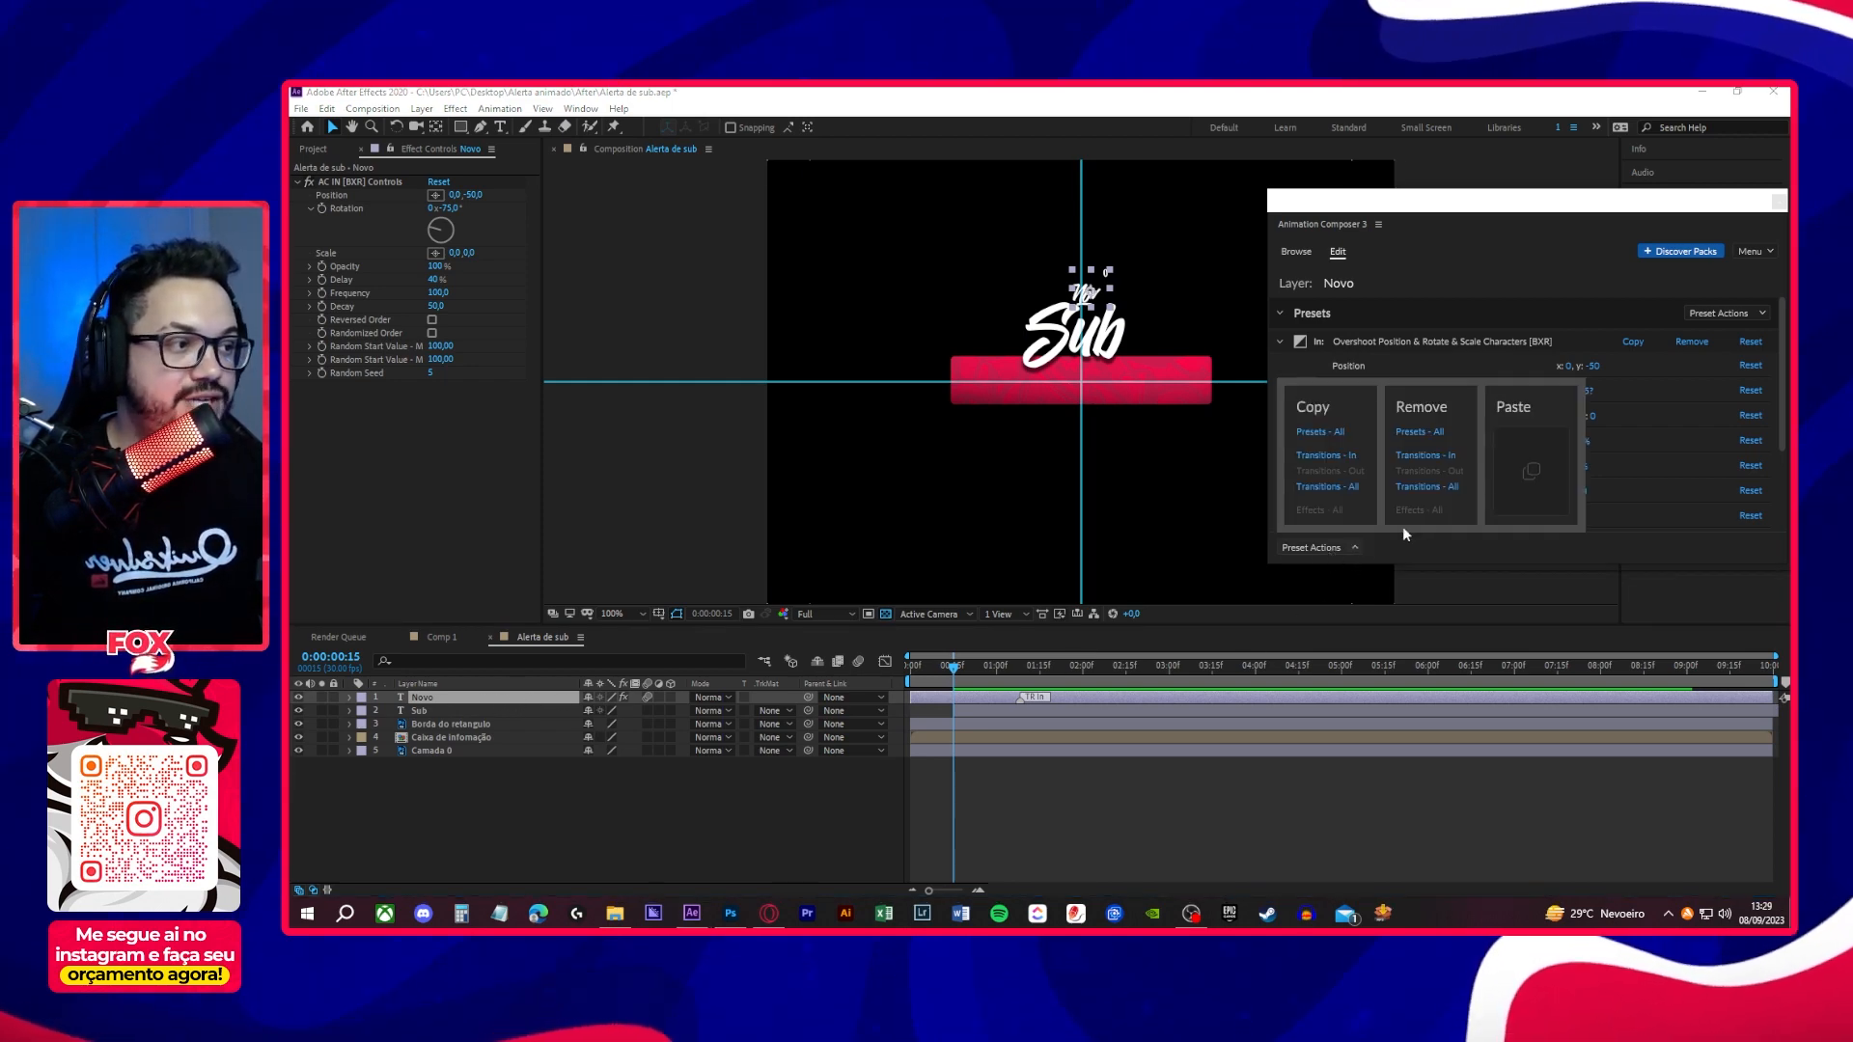
{"action": "left_click", "coordinate": [1315, 433]}
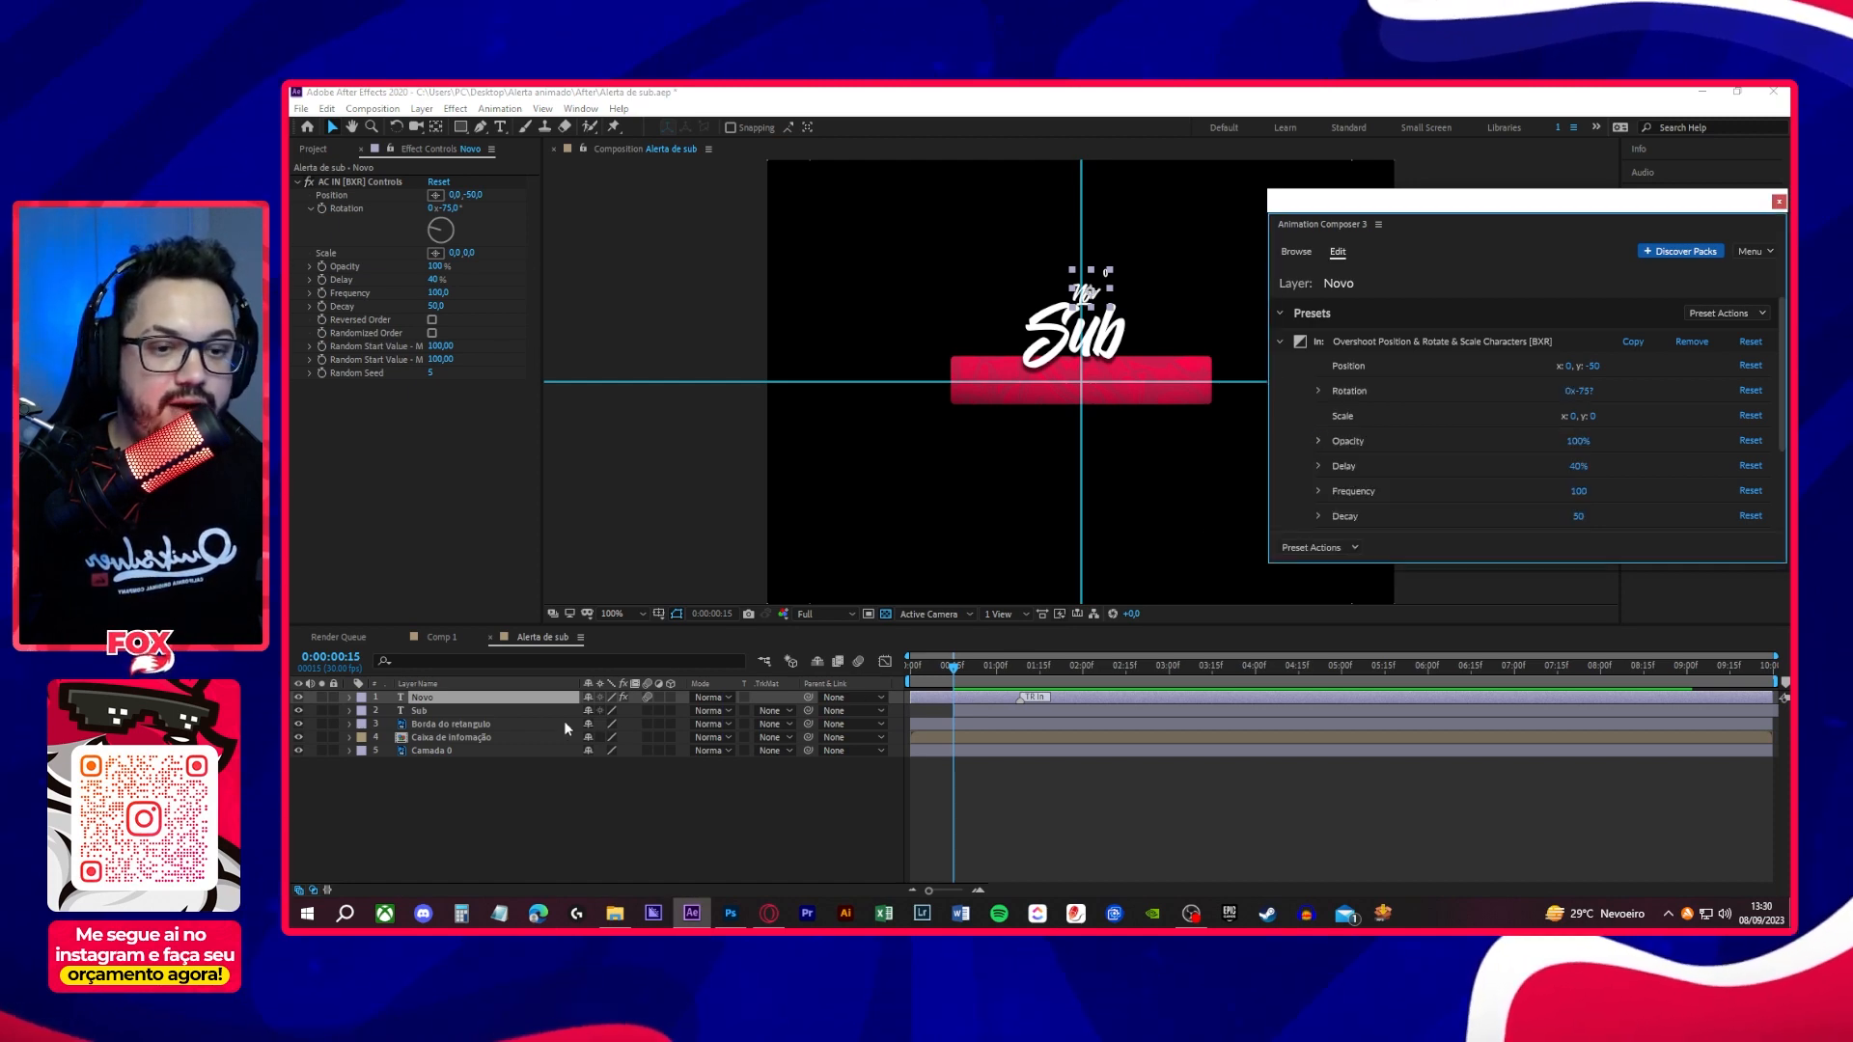
{"action": "left_click", "coordinate": [458, 709]}
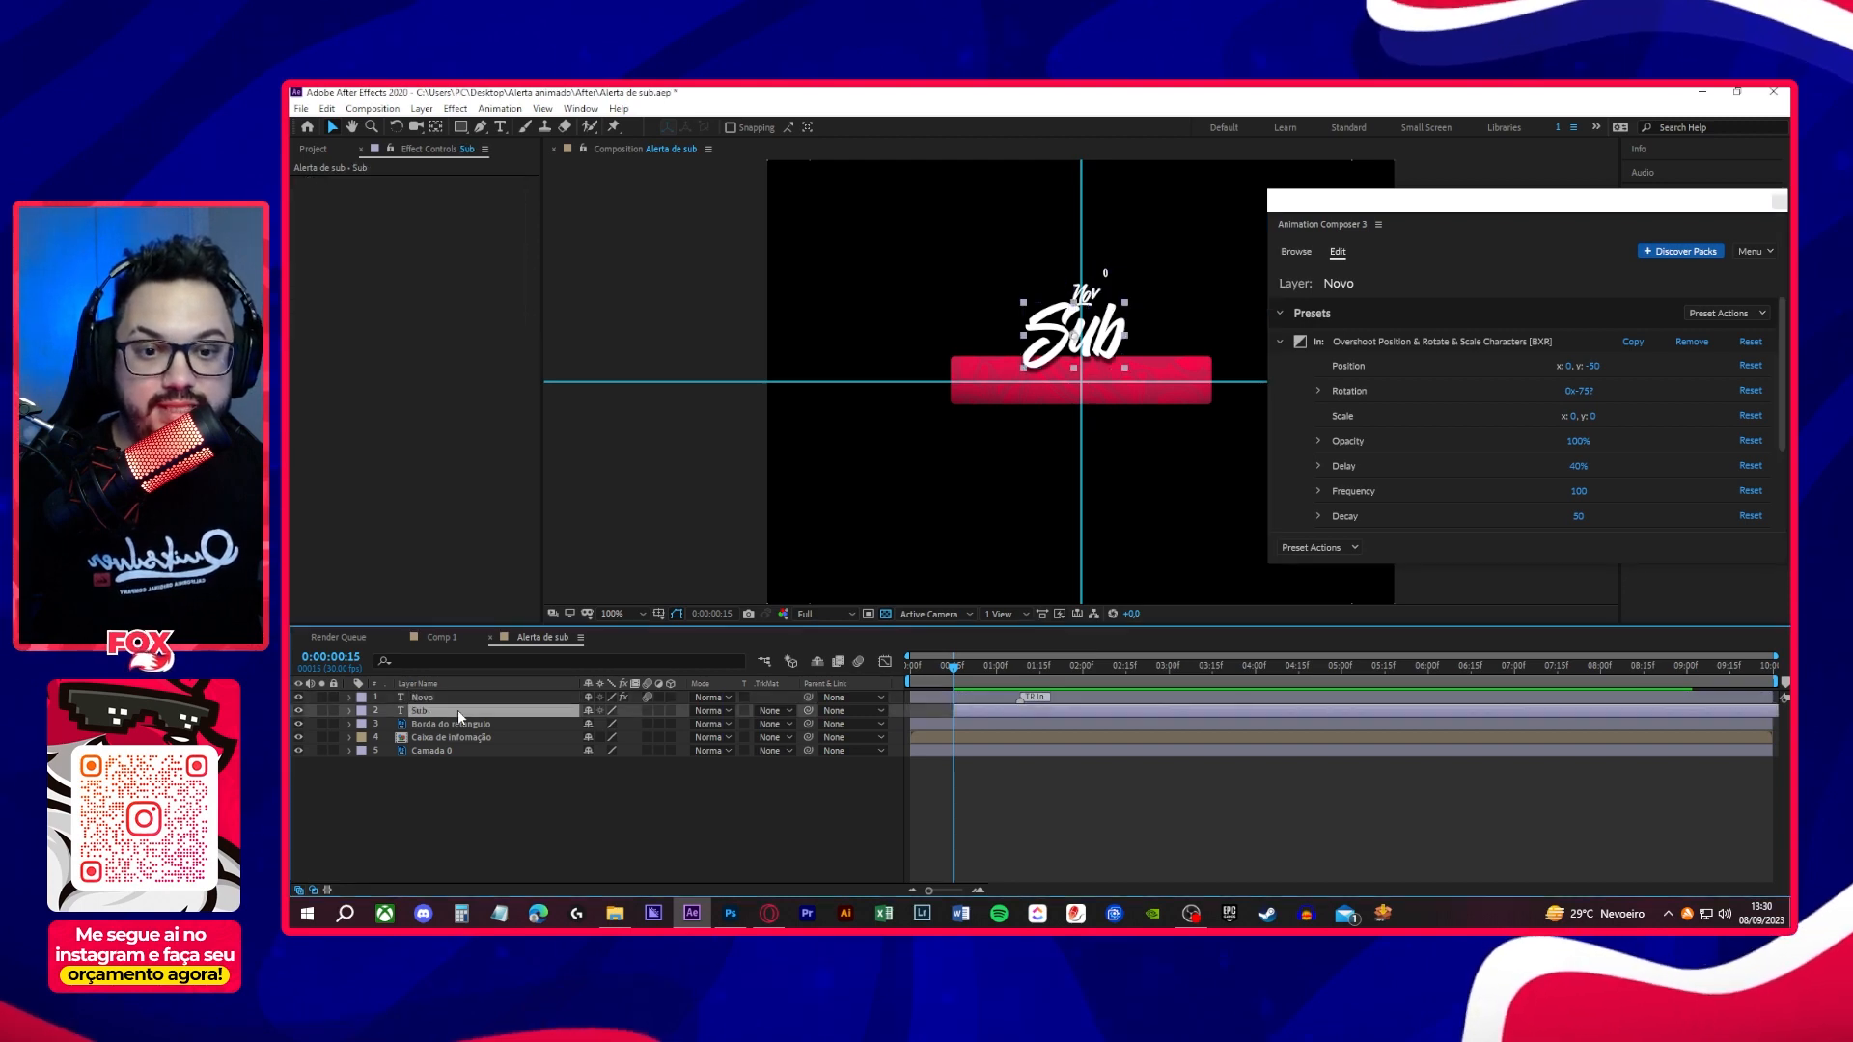
{"action": "left_click", "coordinate": [1320, 548]}
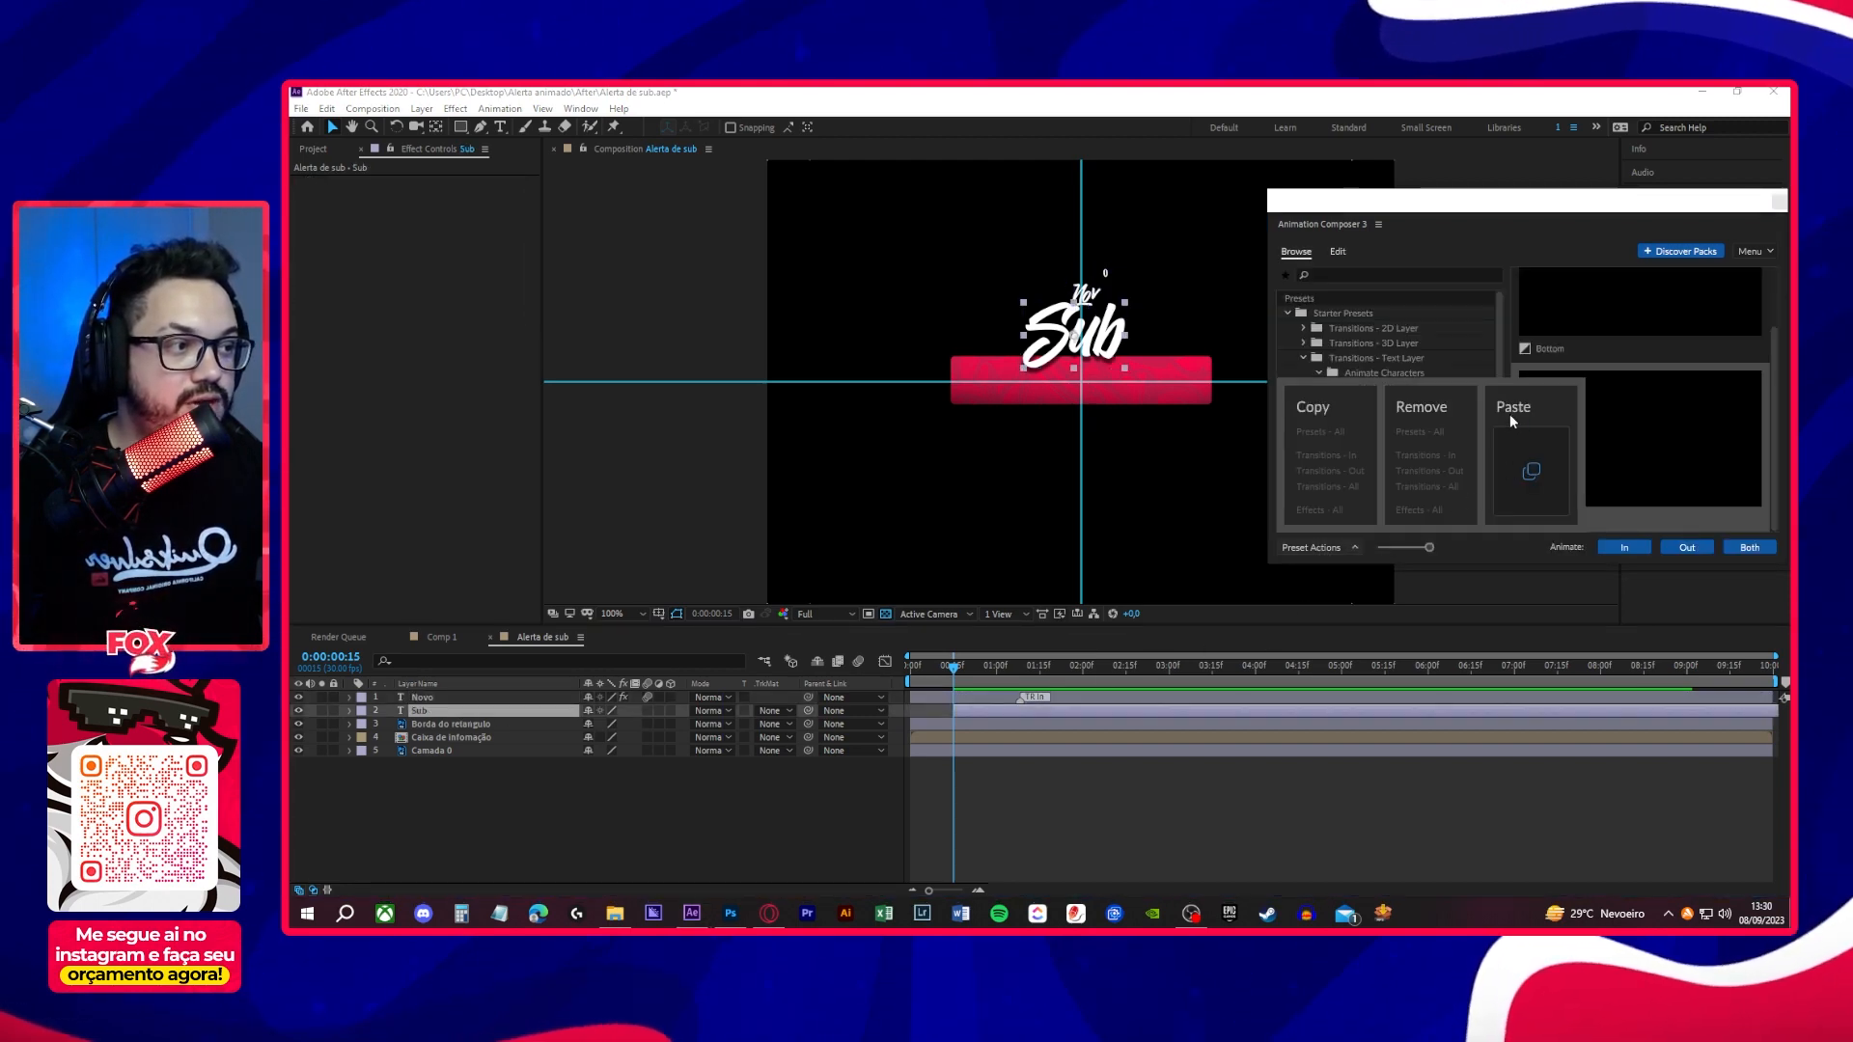
{"action": "left_click", "coordinate": [1529, 473]}
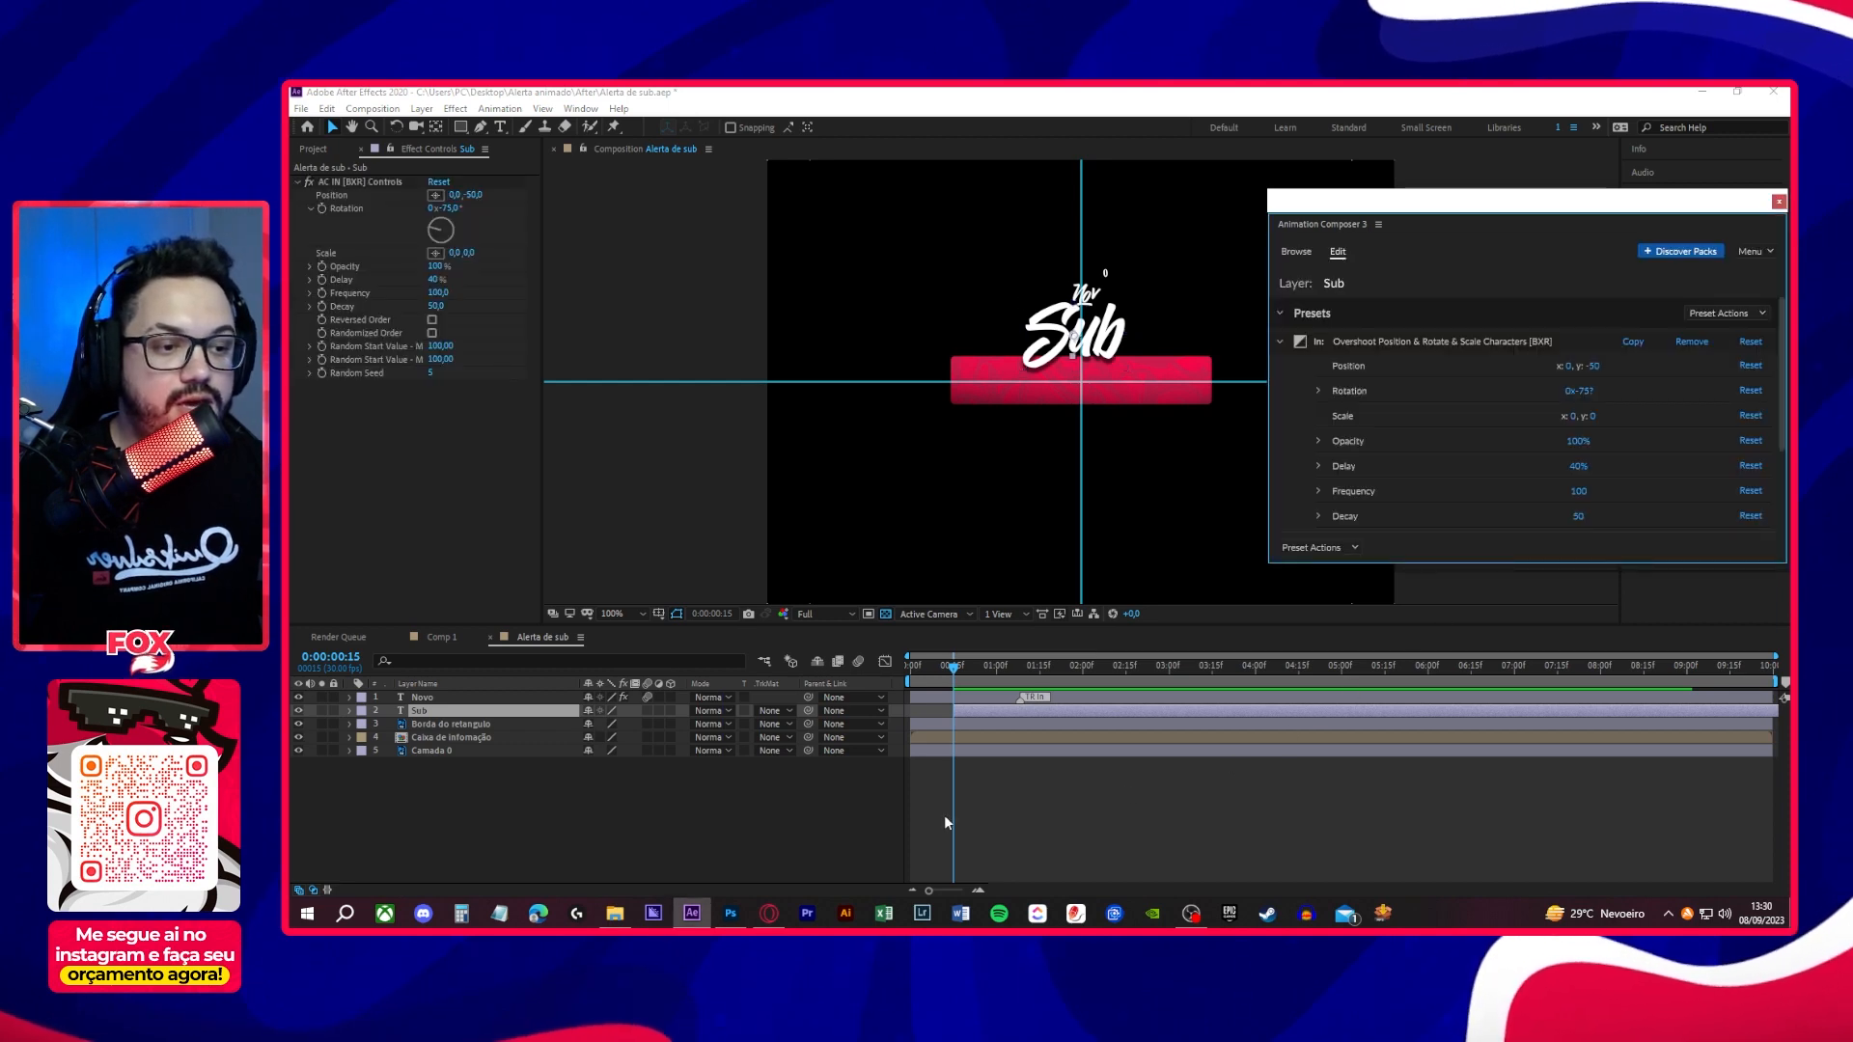
- Play back the combined Novo and Sub text animation and close Animation Composer
{"action": "left_click", "coordinate": [349, 712]}
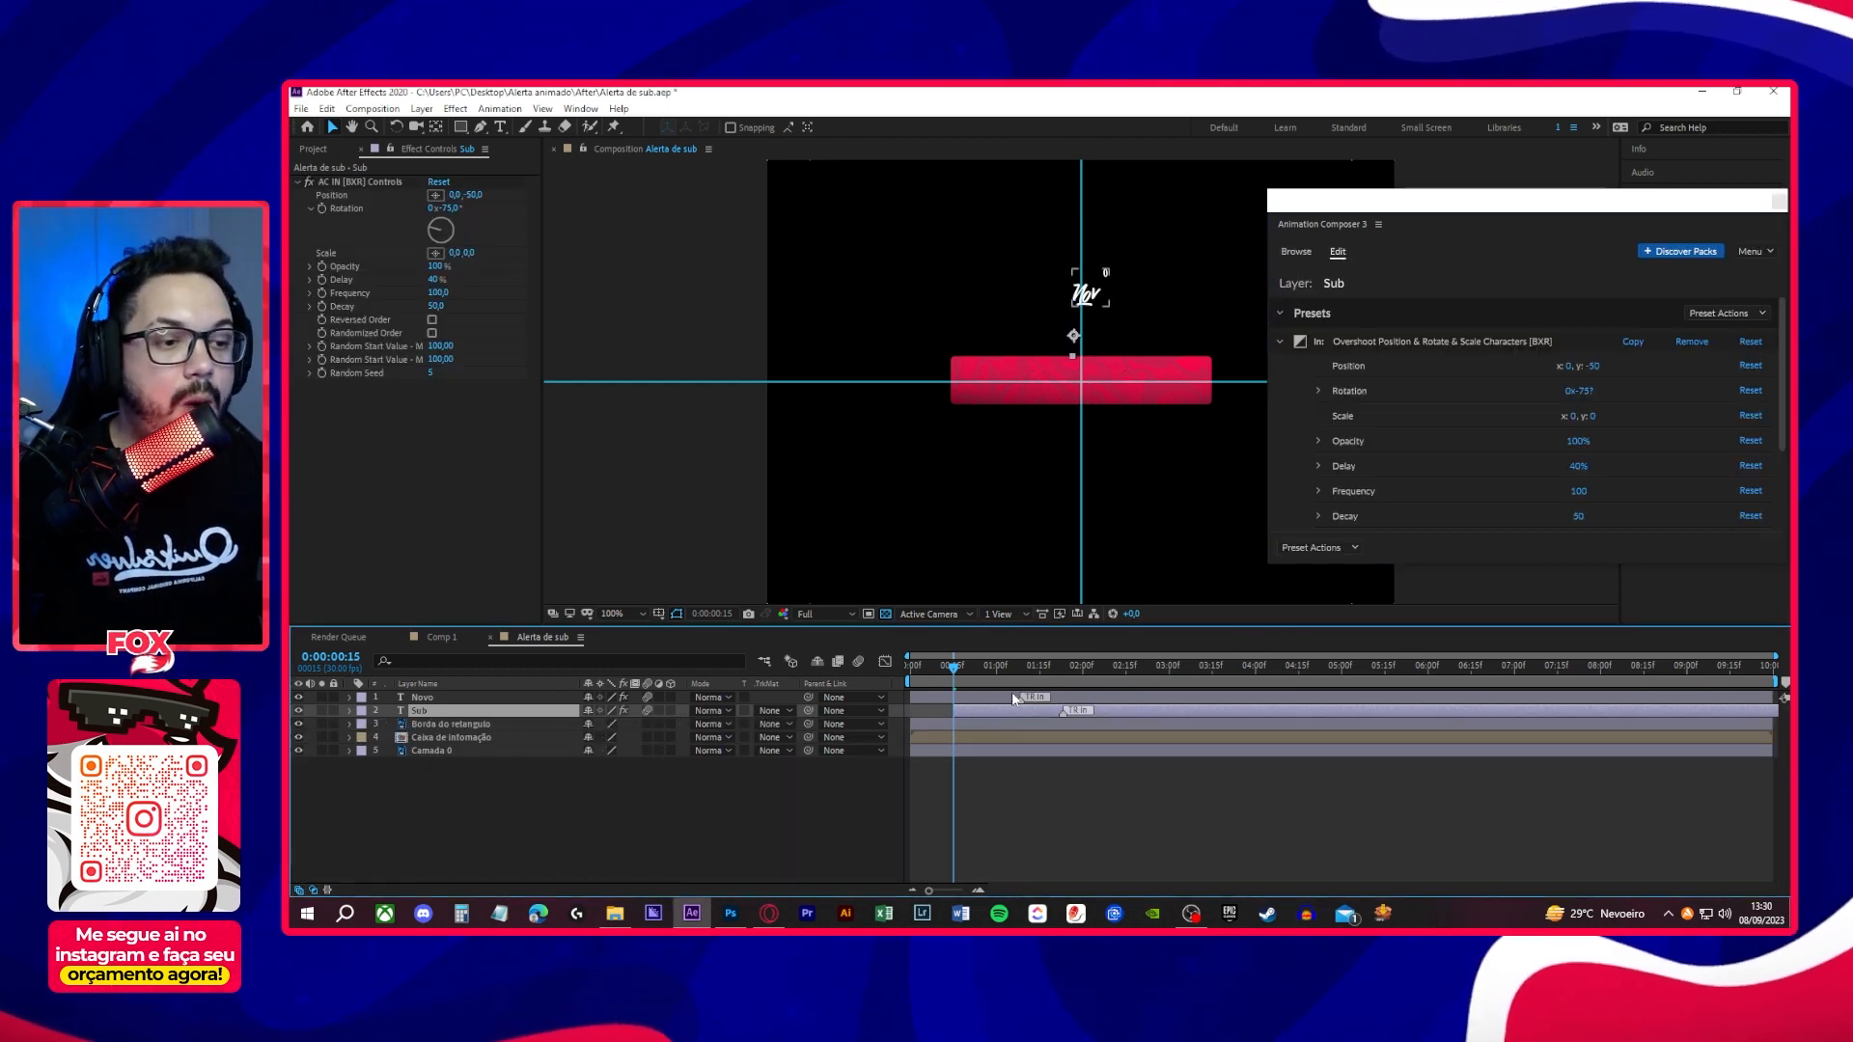
{"action": "left_click", "coordinate": [927, 543]}
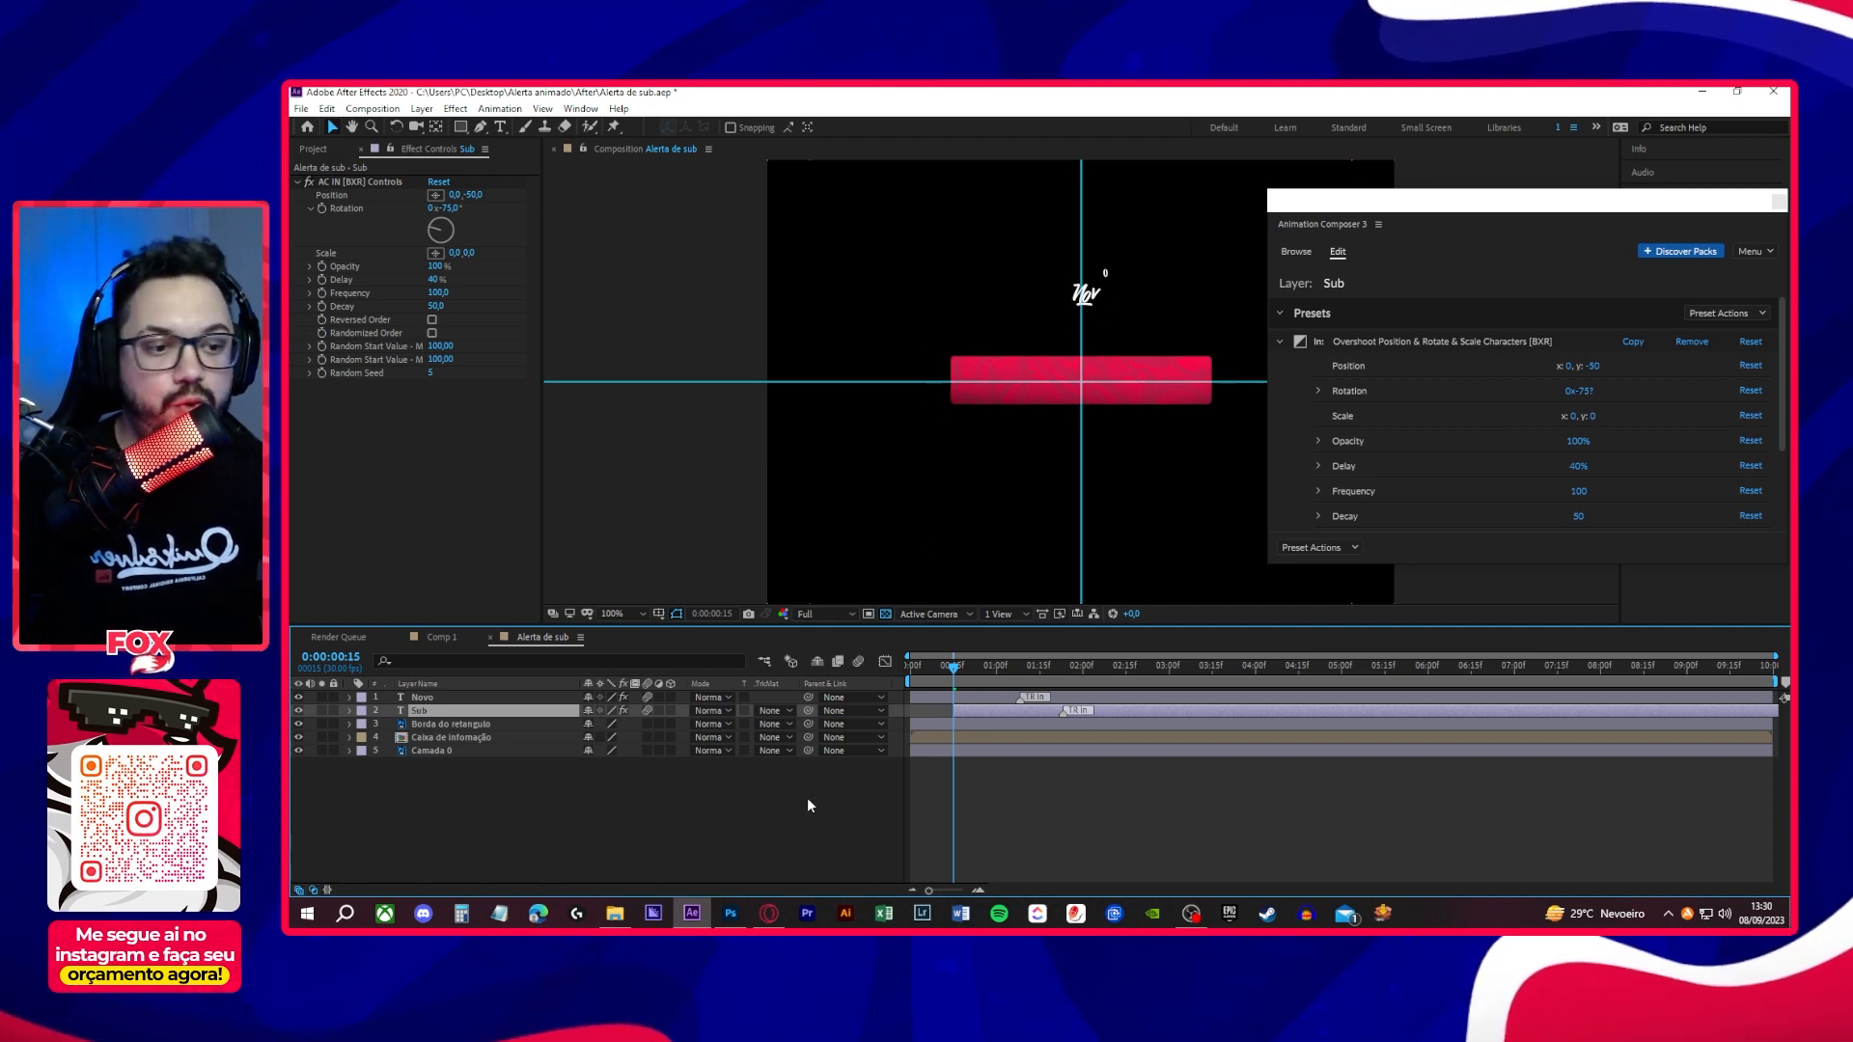
{"action": "key", "text": "space"}
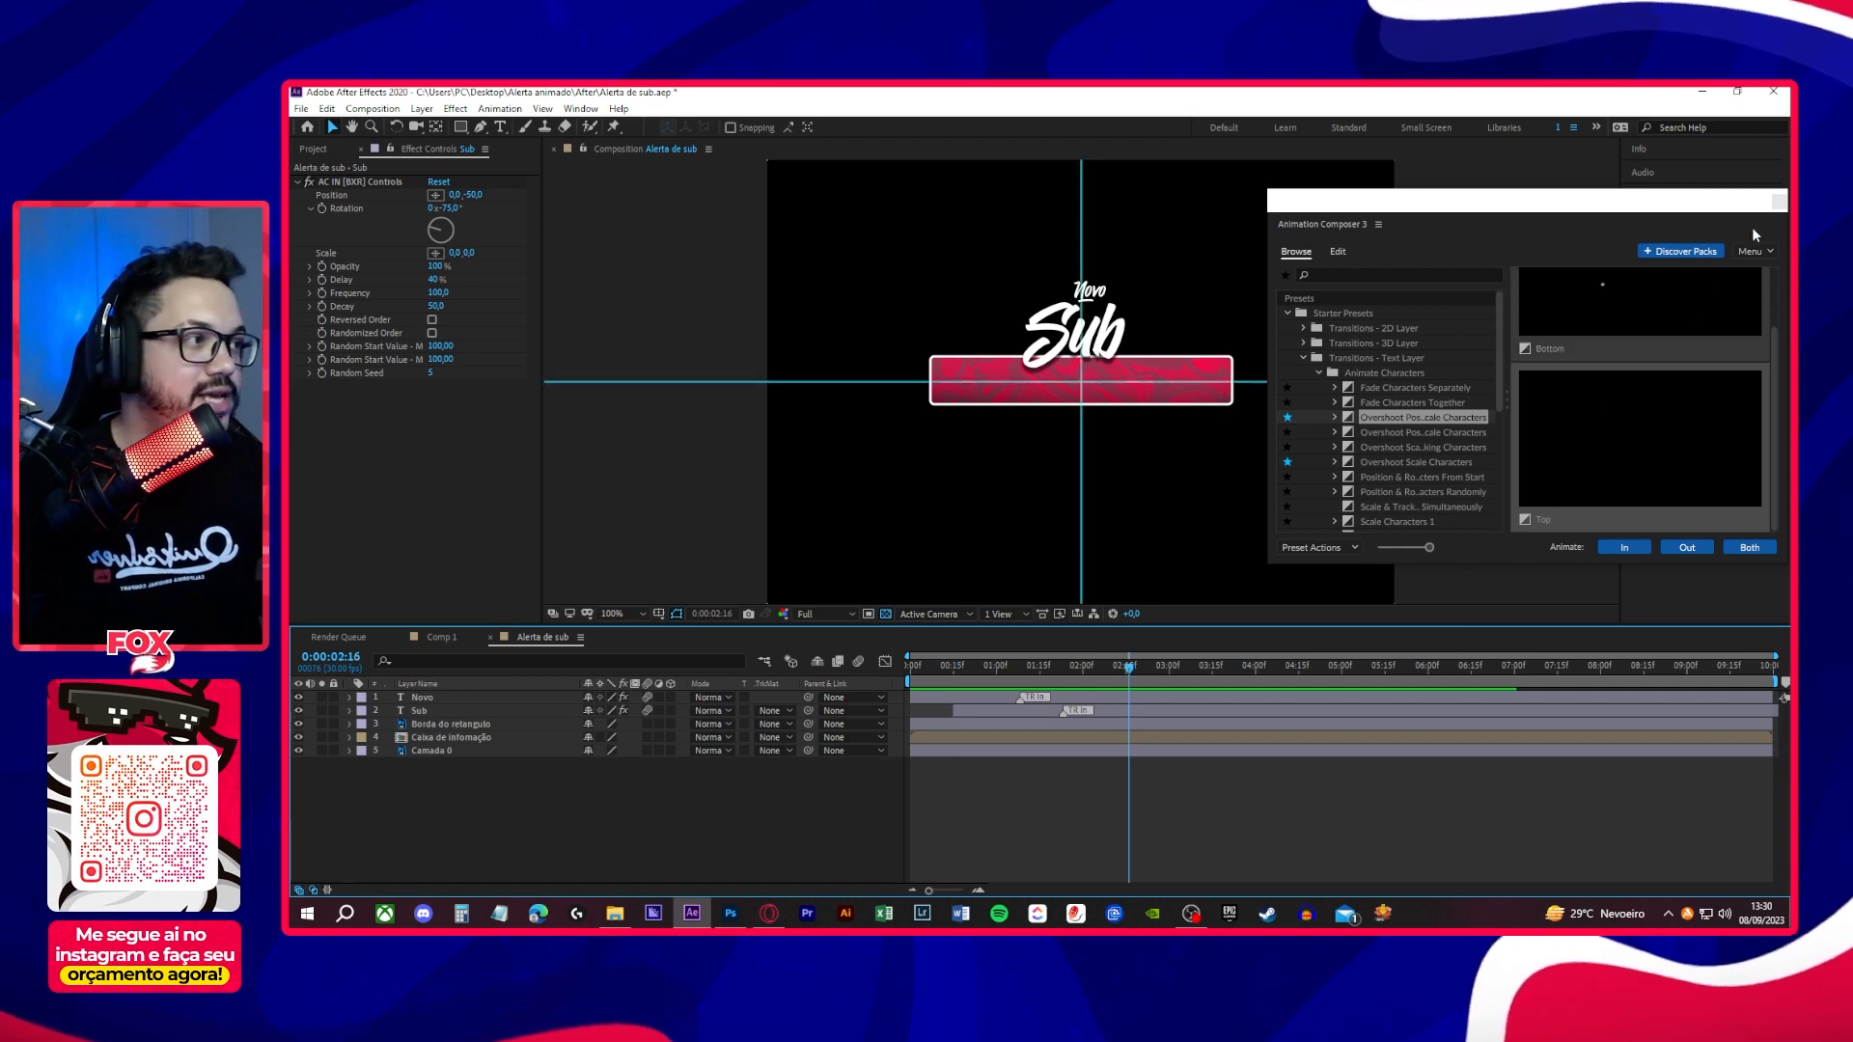
{"action": "left_click", "coordinate": [1779, 200]}
{"action": "left_click", "coordinate": [942, 829]}
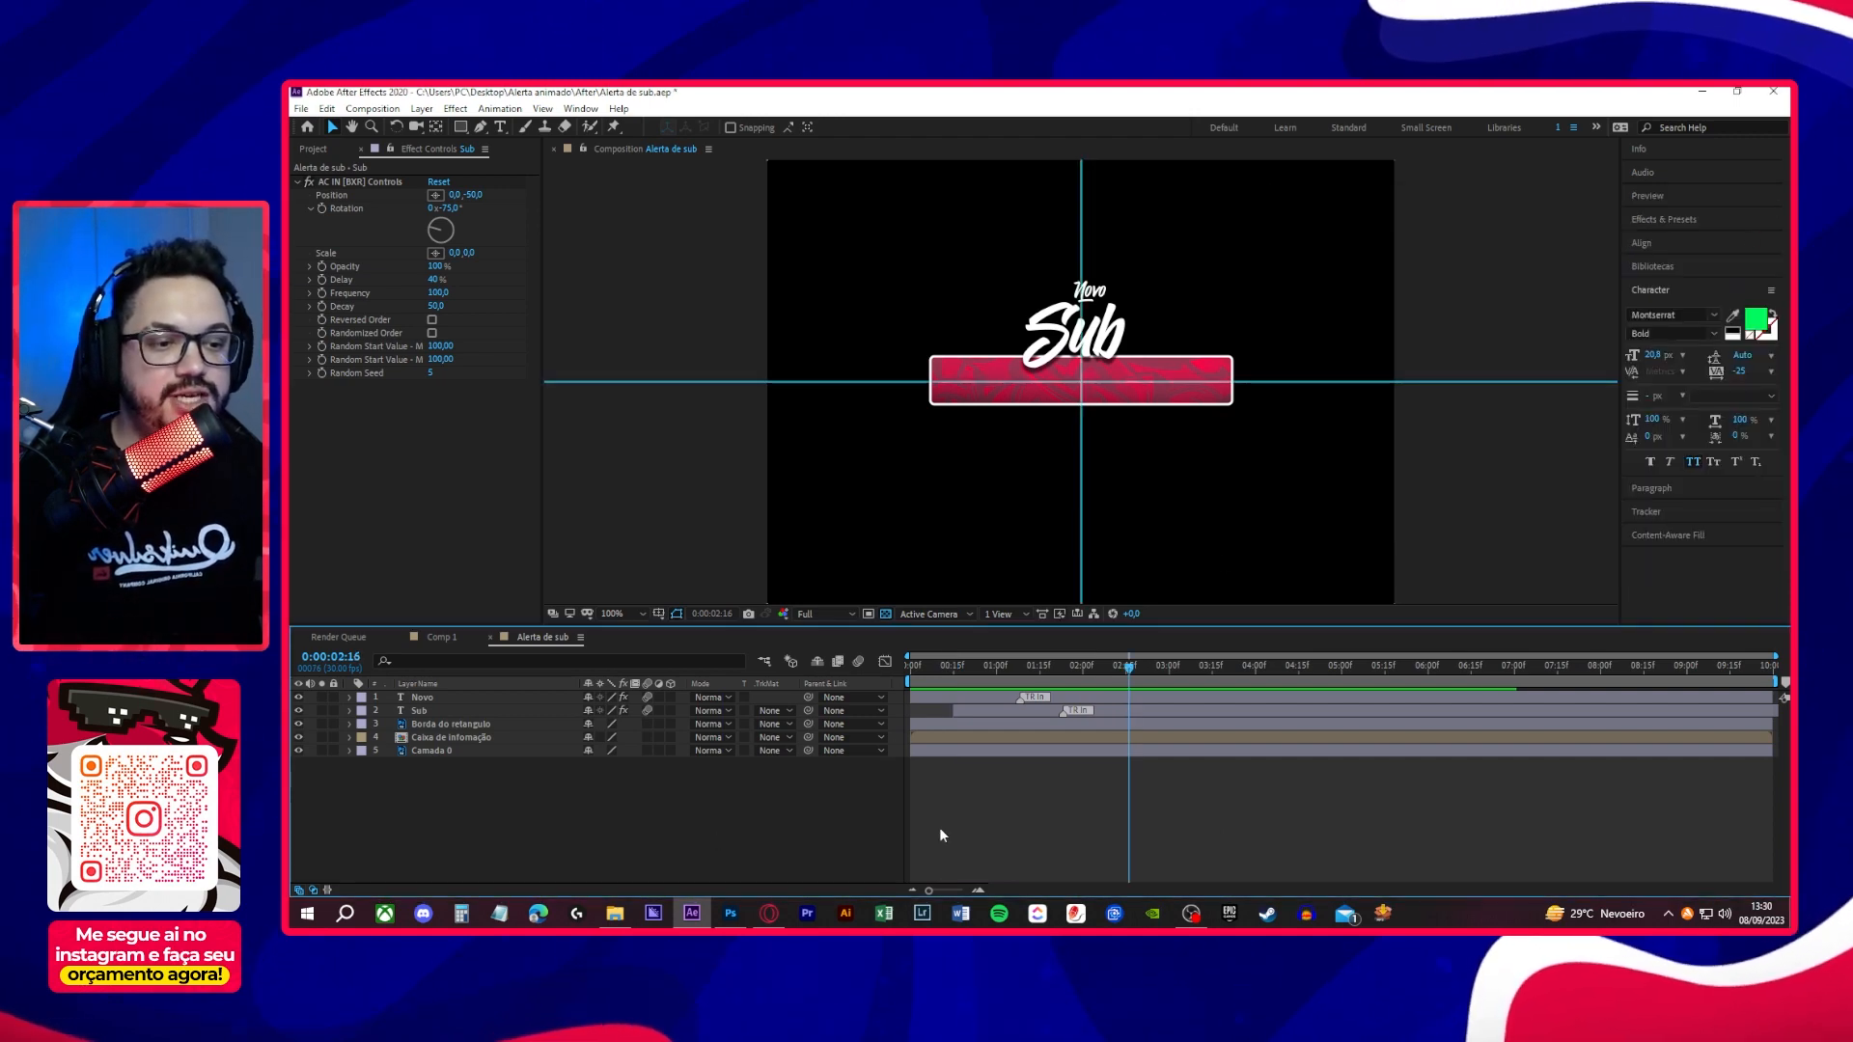
{"action": "key", "text": "space"}
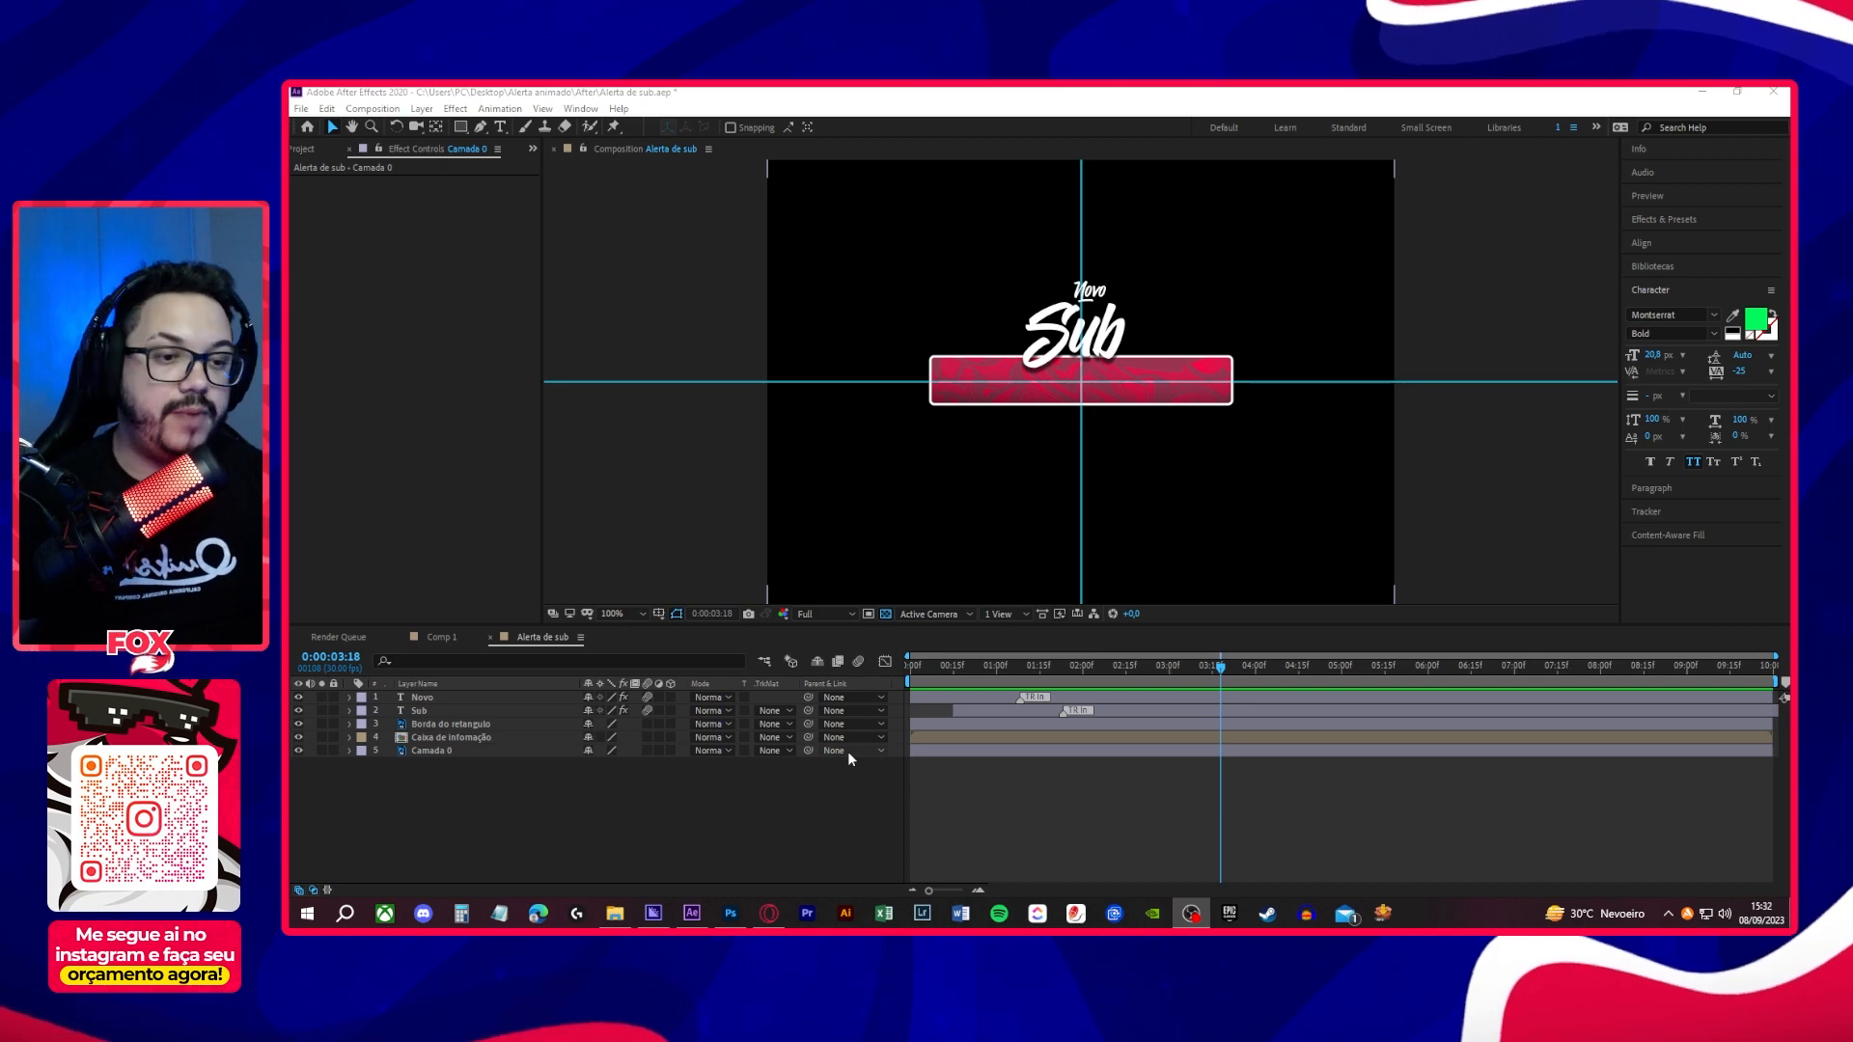
- Delete the black Camada 0 background layer and check the alert's transparency with the transparency grid off and on
{"action": "left_click", "coordinate": [892, 710]}
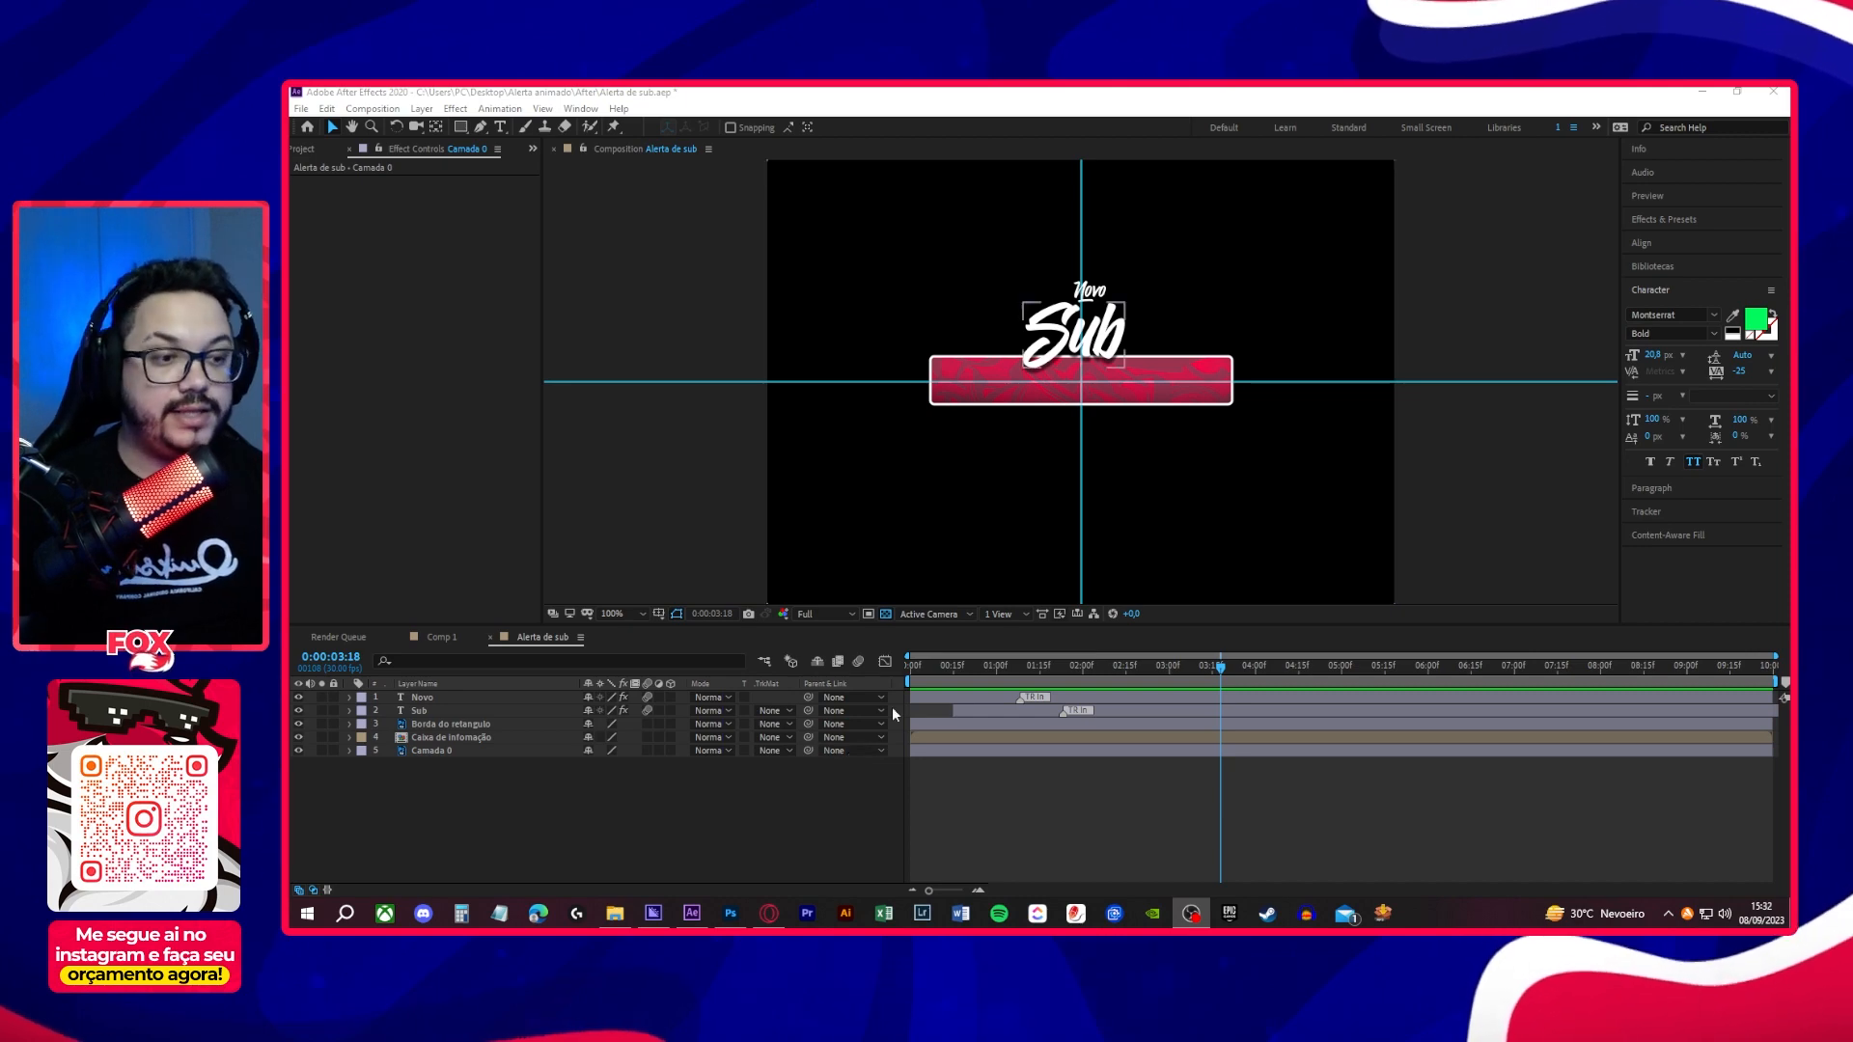
{"action": "left_click", "coordinate": [477, 751]}
{"action": "left_click", "coordinate": [298, 750]}
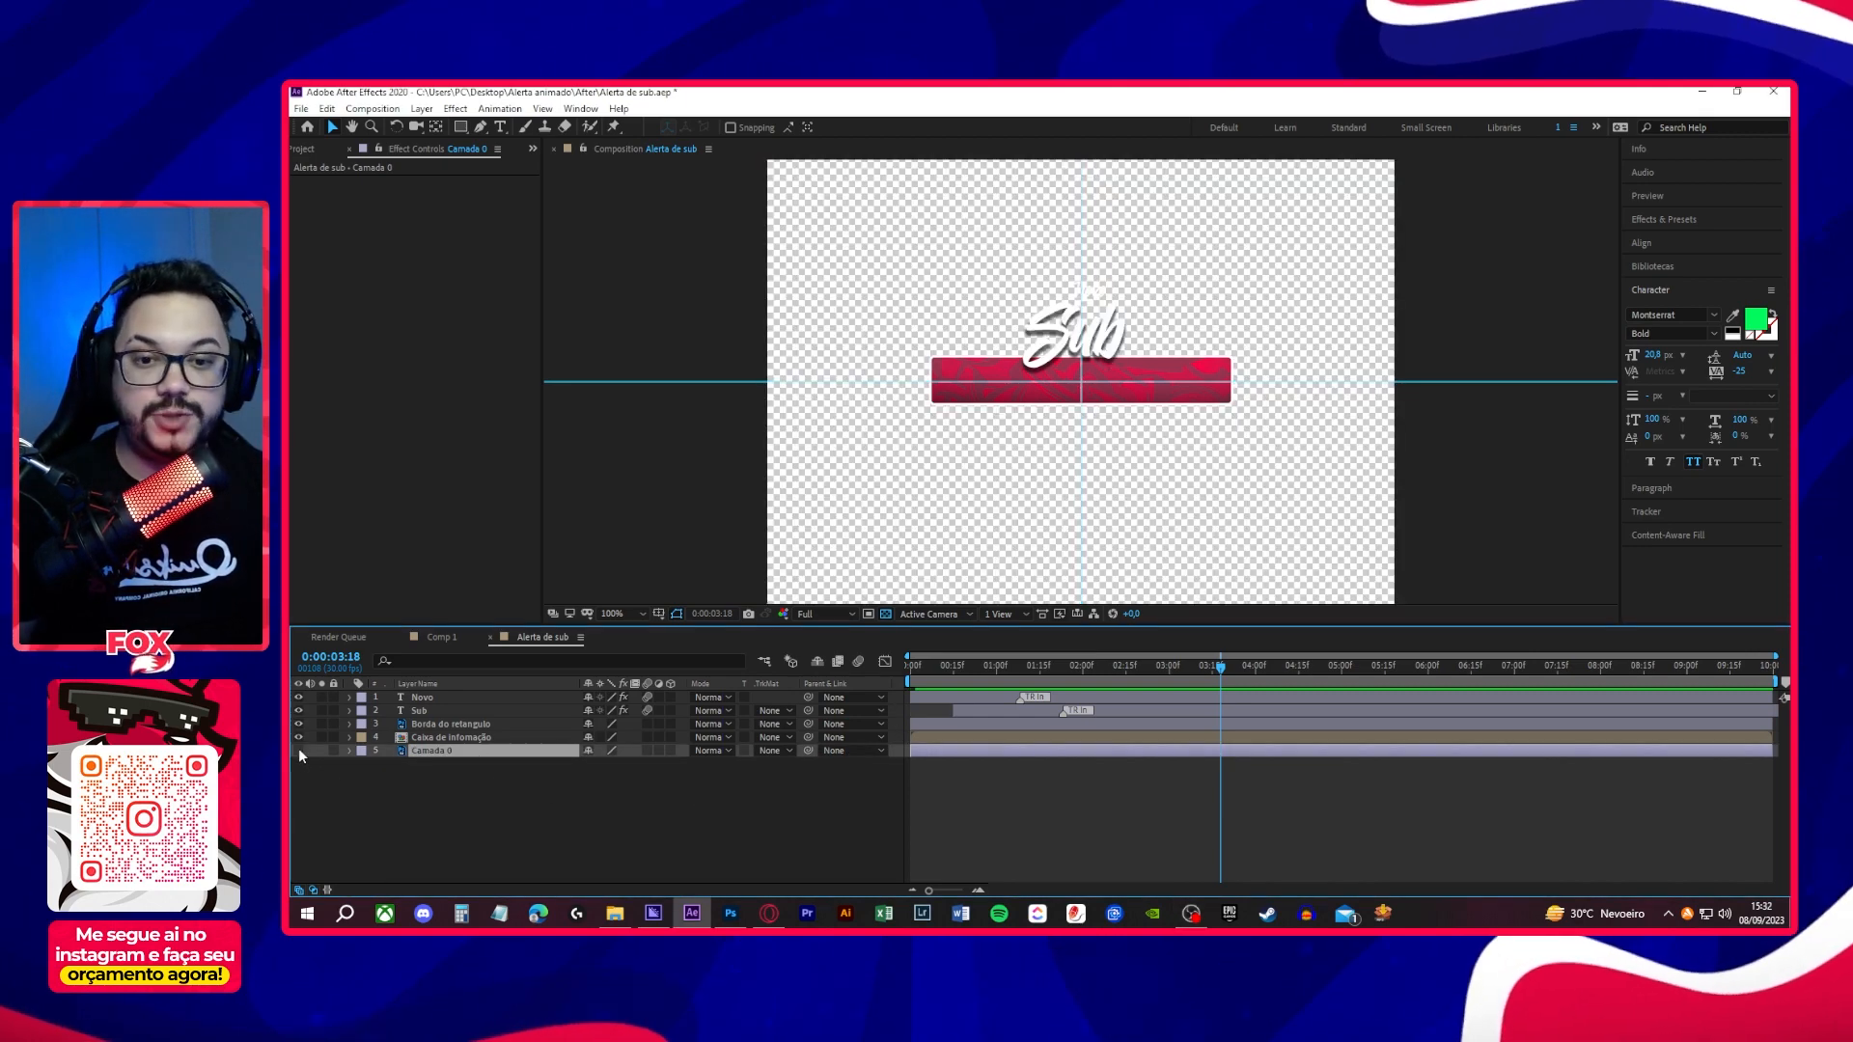
{"action": "left_click", "coordinate": [298, 750]}
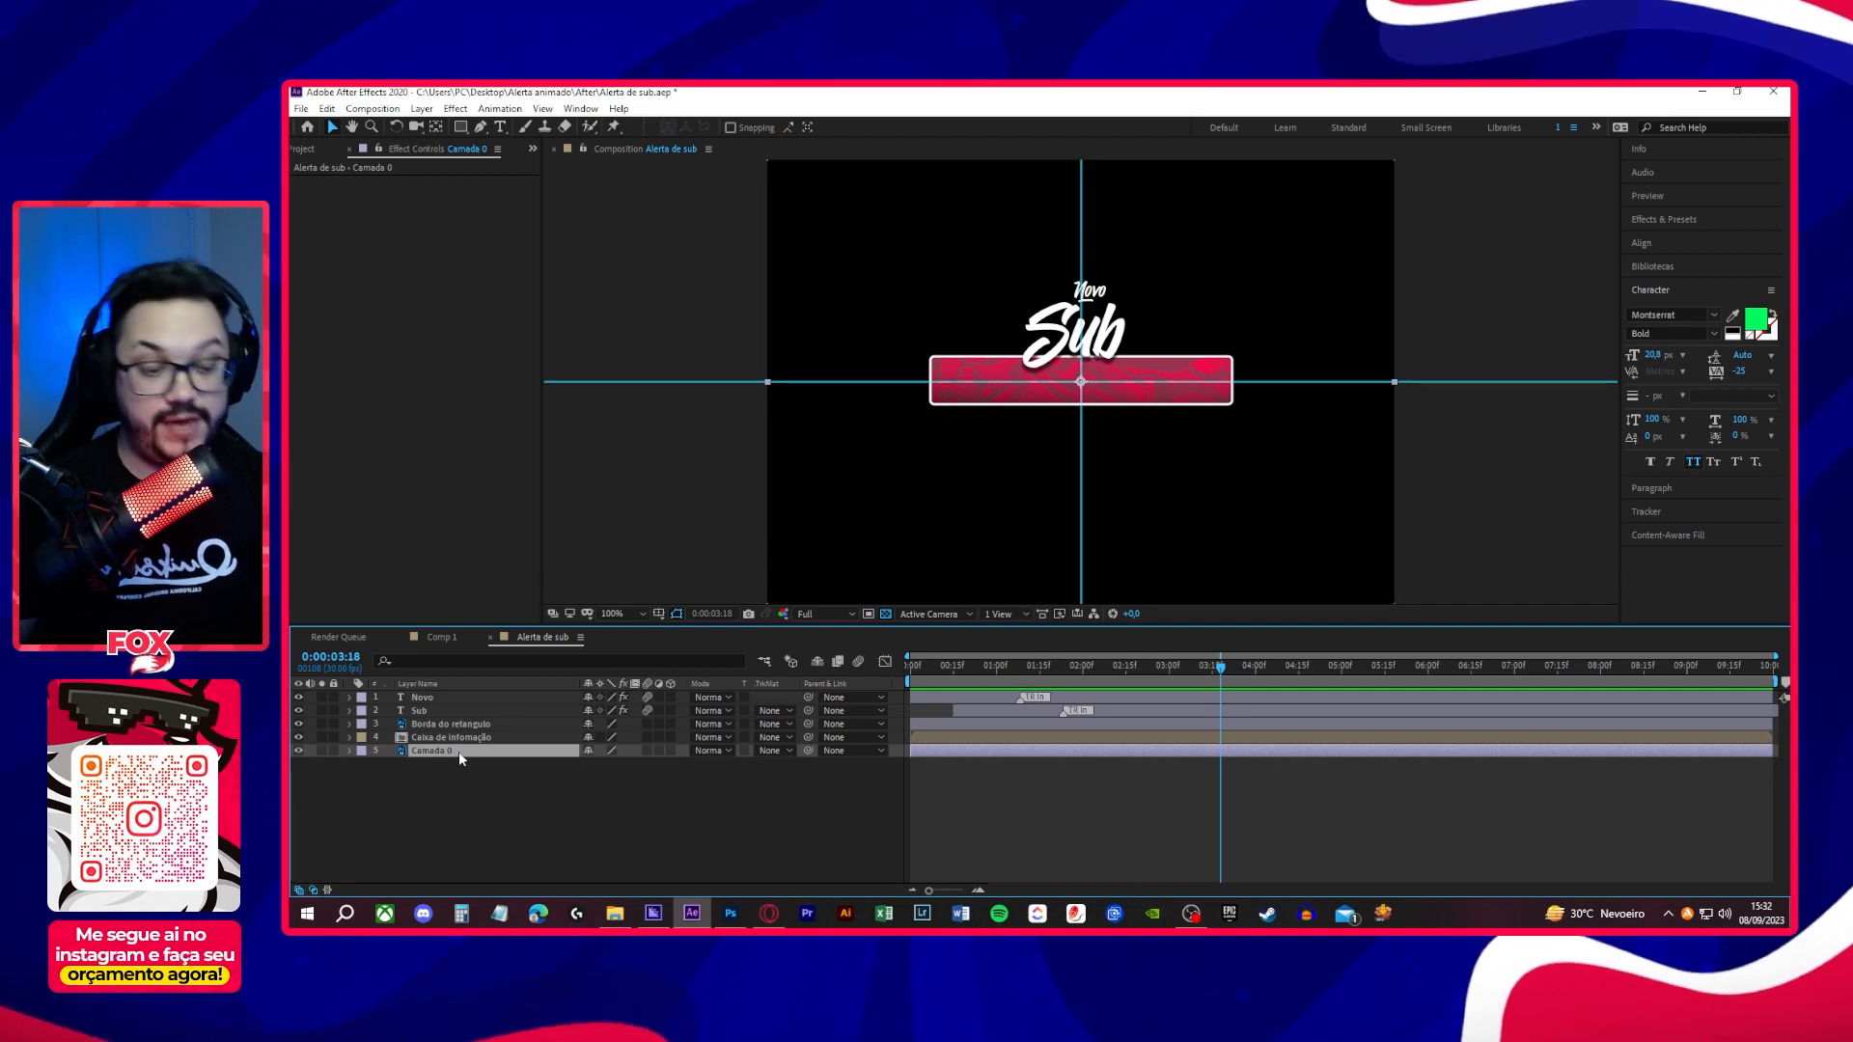
{"action": "key", "text": "Delete"}
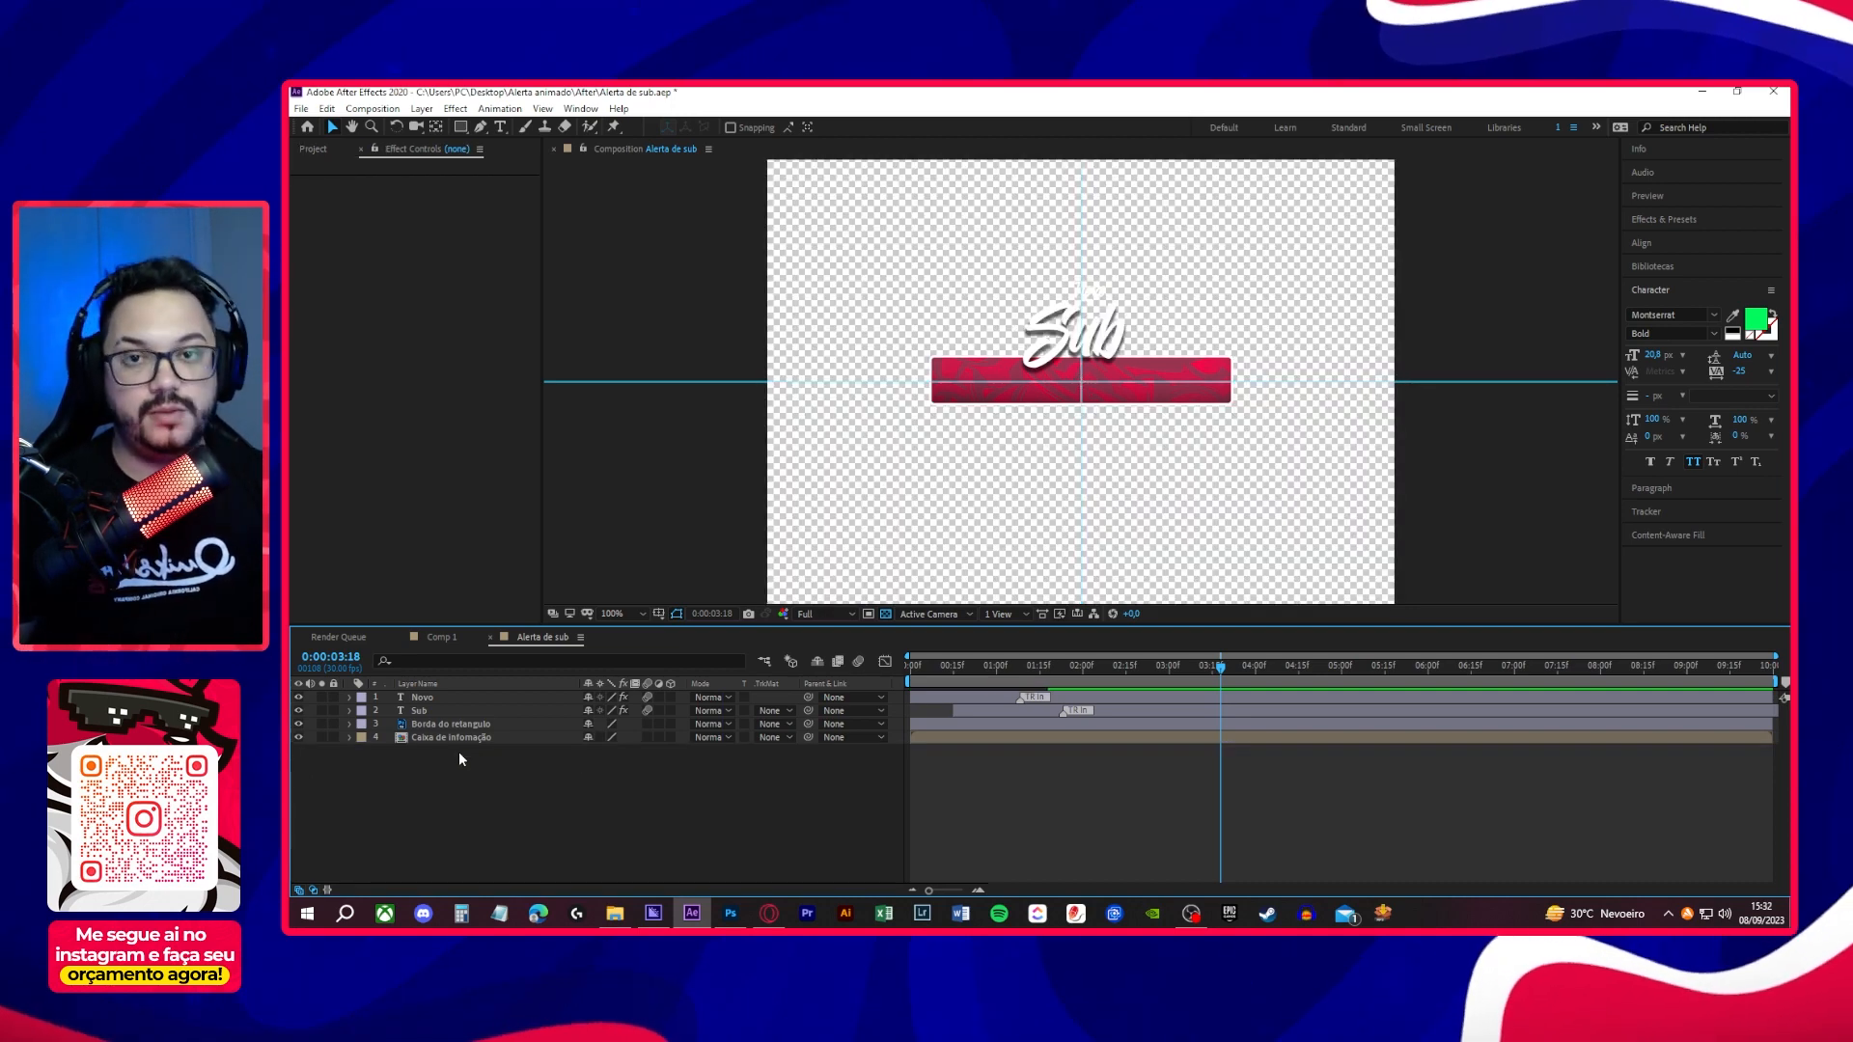
{"action": "left_click", "coordinate": [886, 615]}
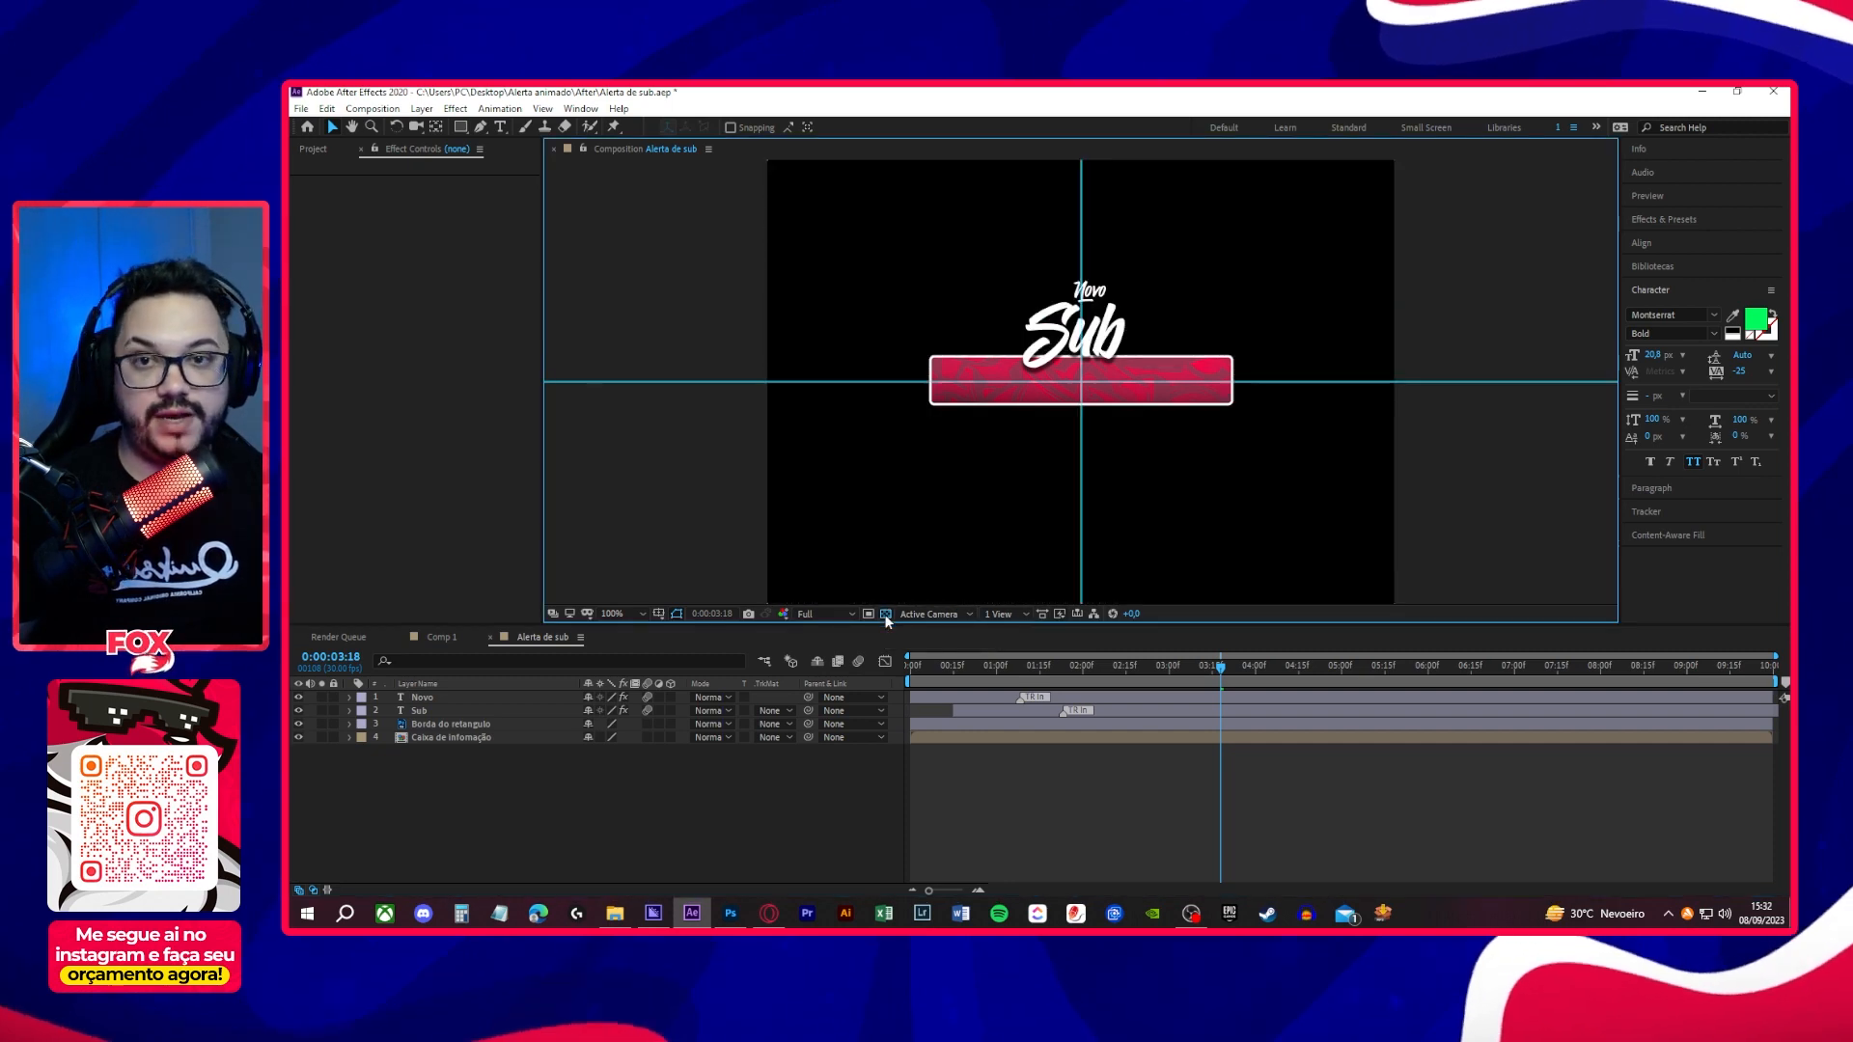
{"action": "left_click", "coordinate": [886, 615]}
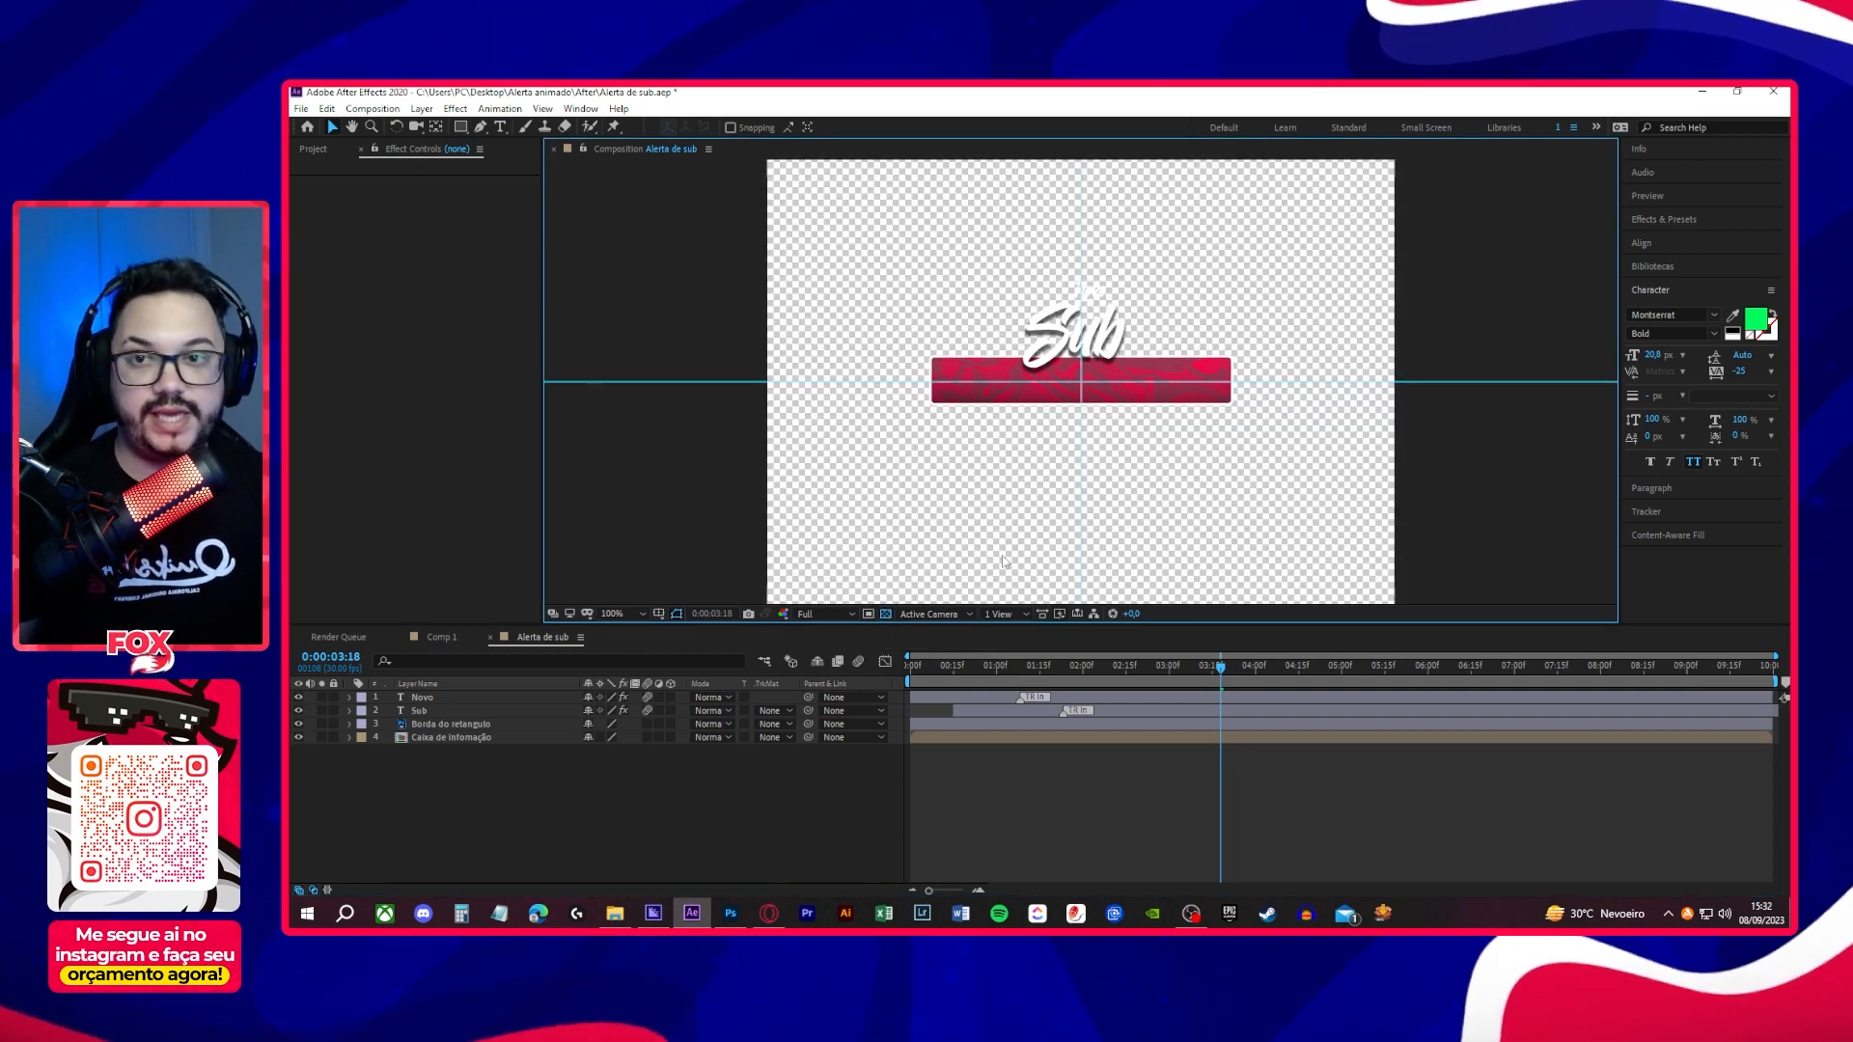
- Add the Alerta de sub composition to the render queue with the Fundo Transparente output module, accepting its QuickTime RGB + Alpha settings
{"action": "left_click", "coordinate": [640, 798]}
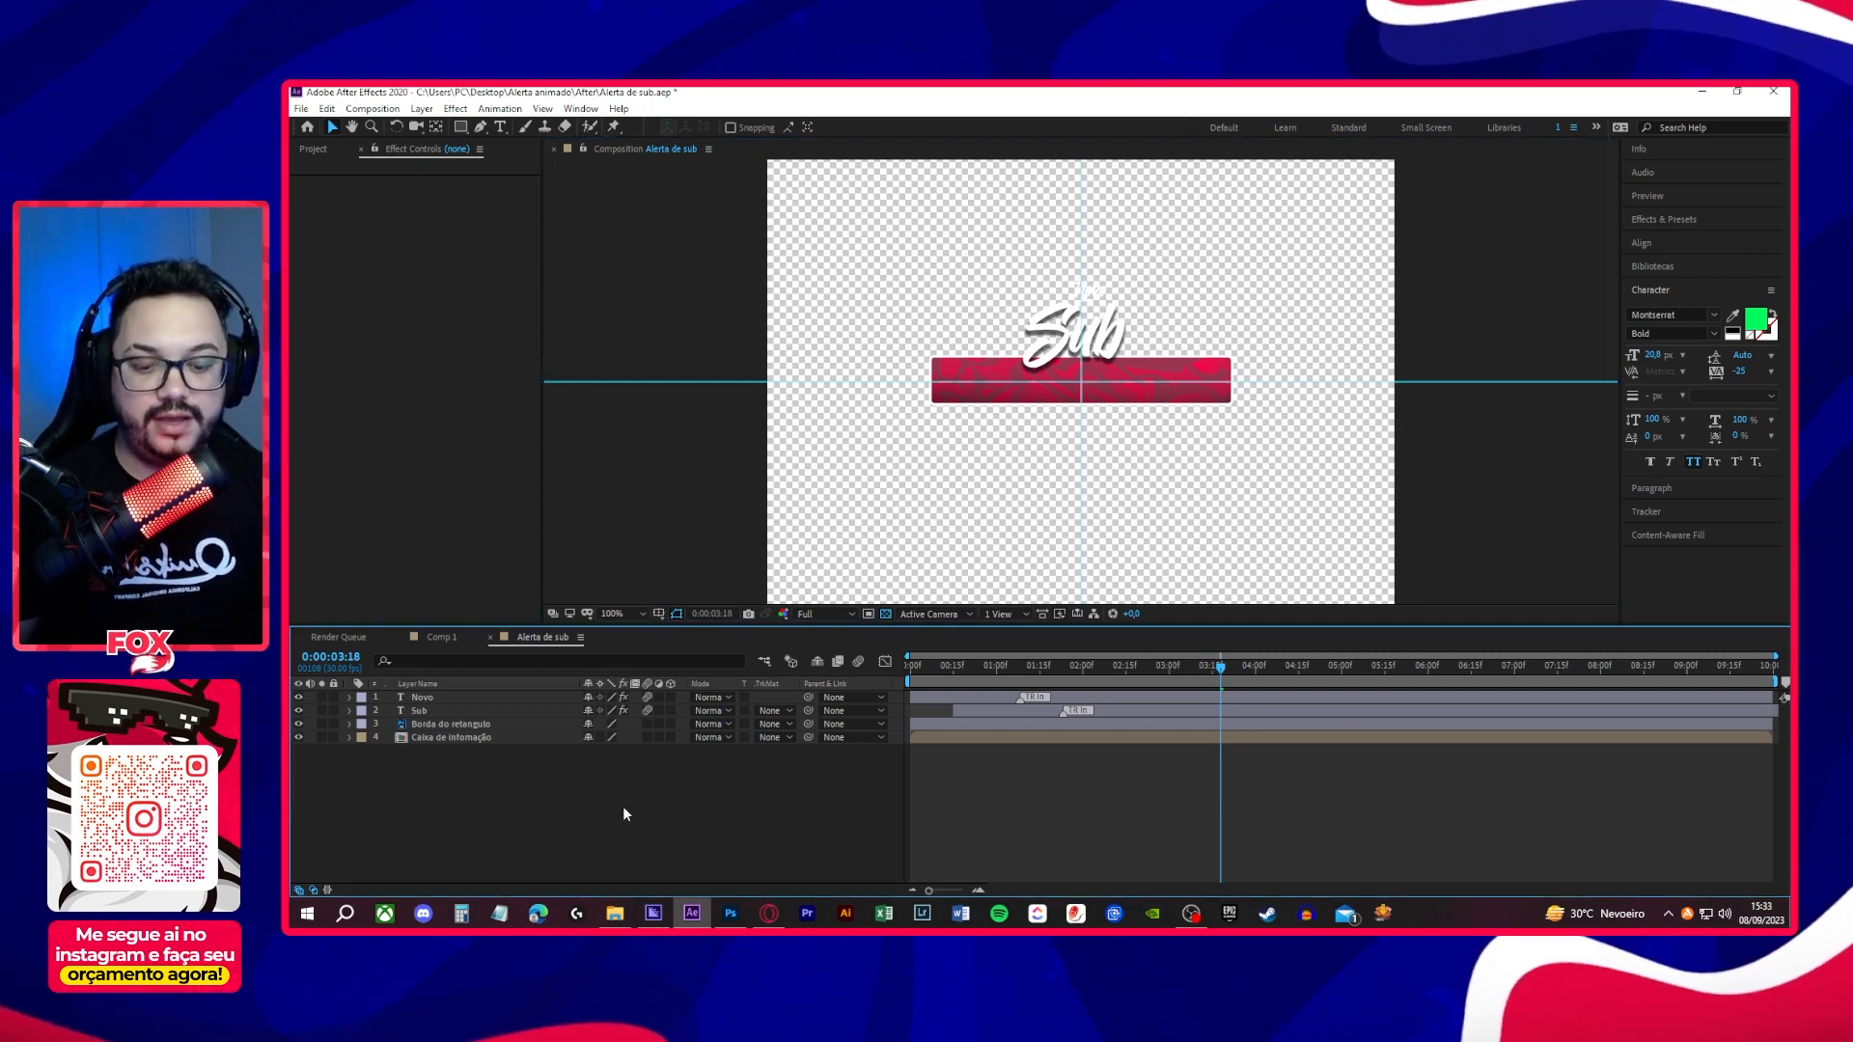
{"action": "key", "text": "ctrl+m"}
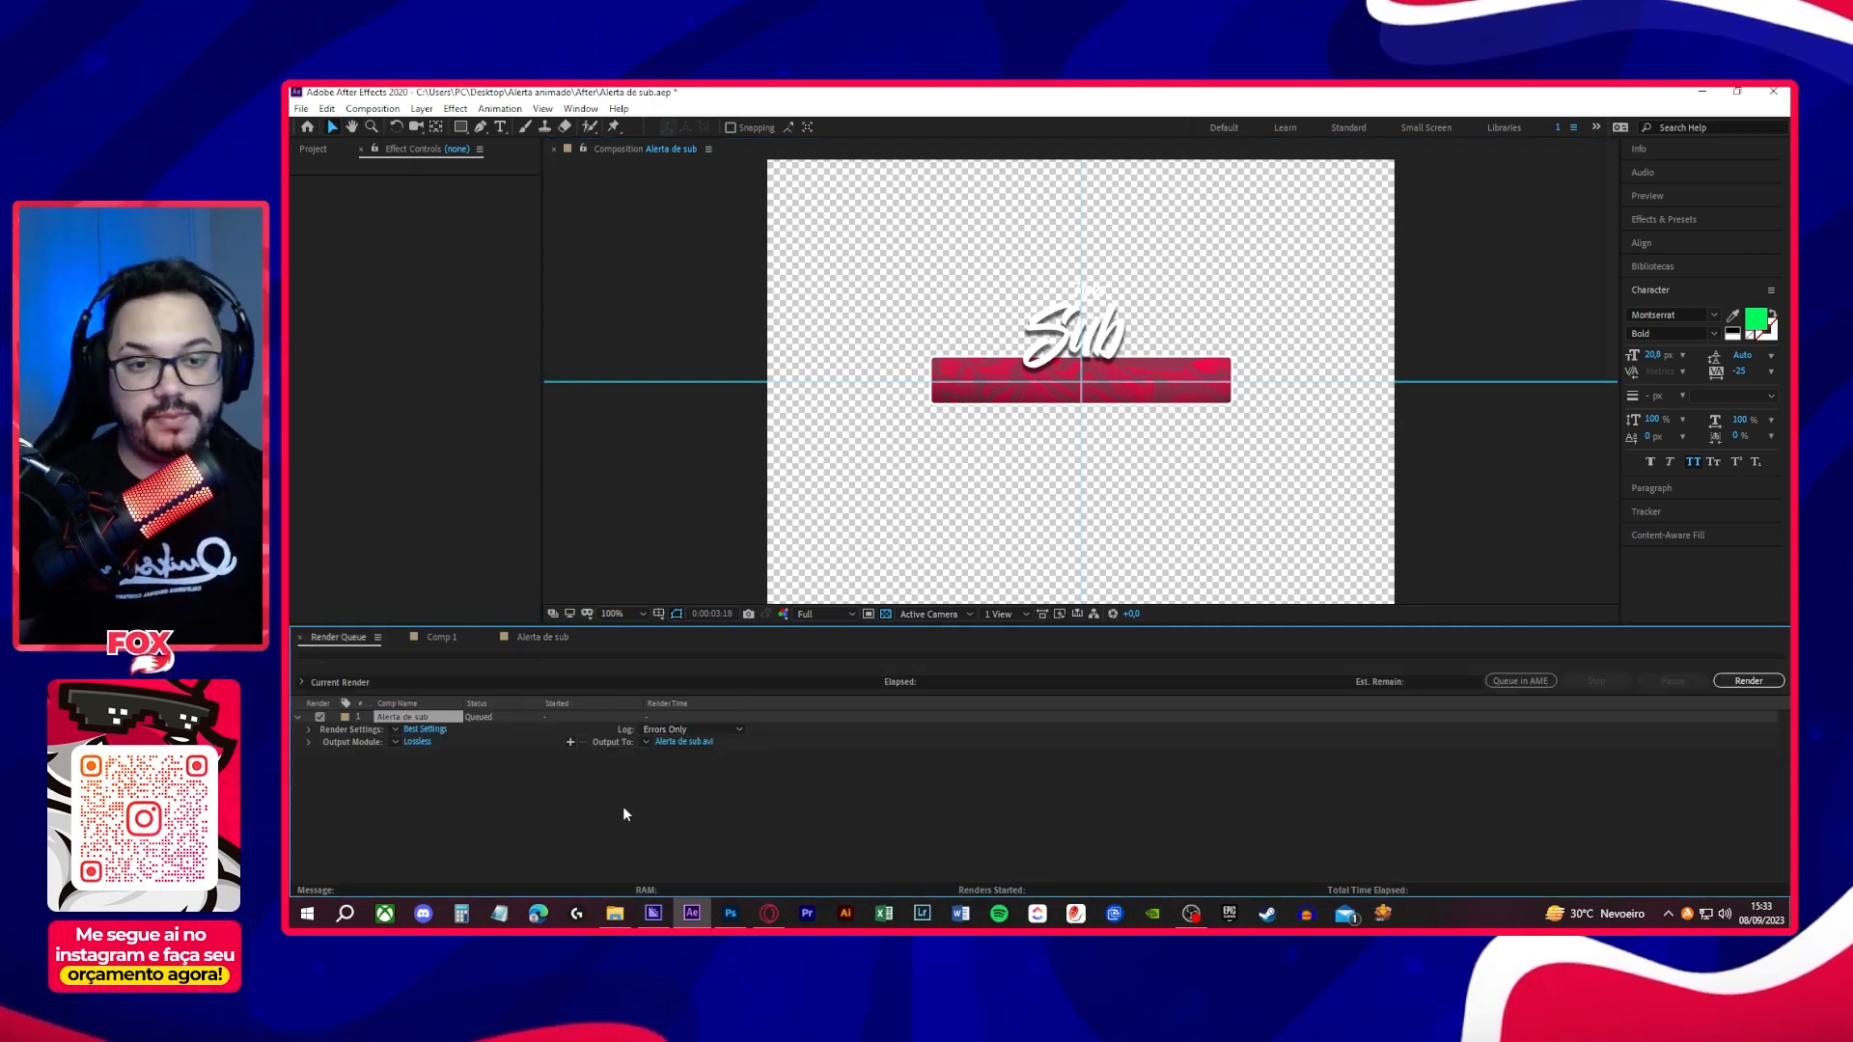
{"action": "left_click", "coordinate": [395, 743]}
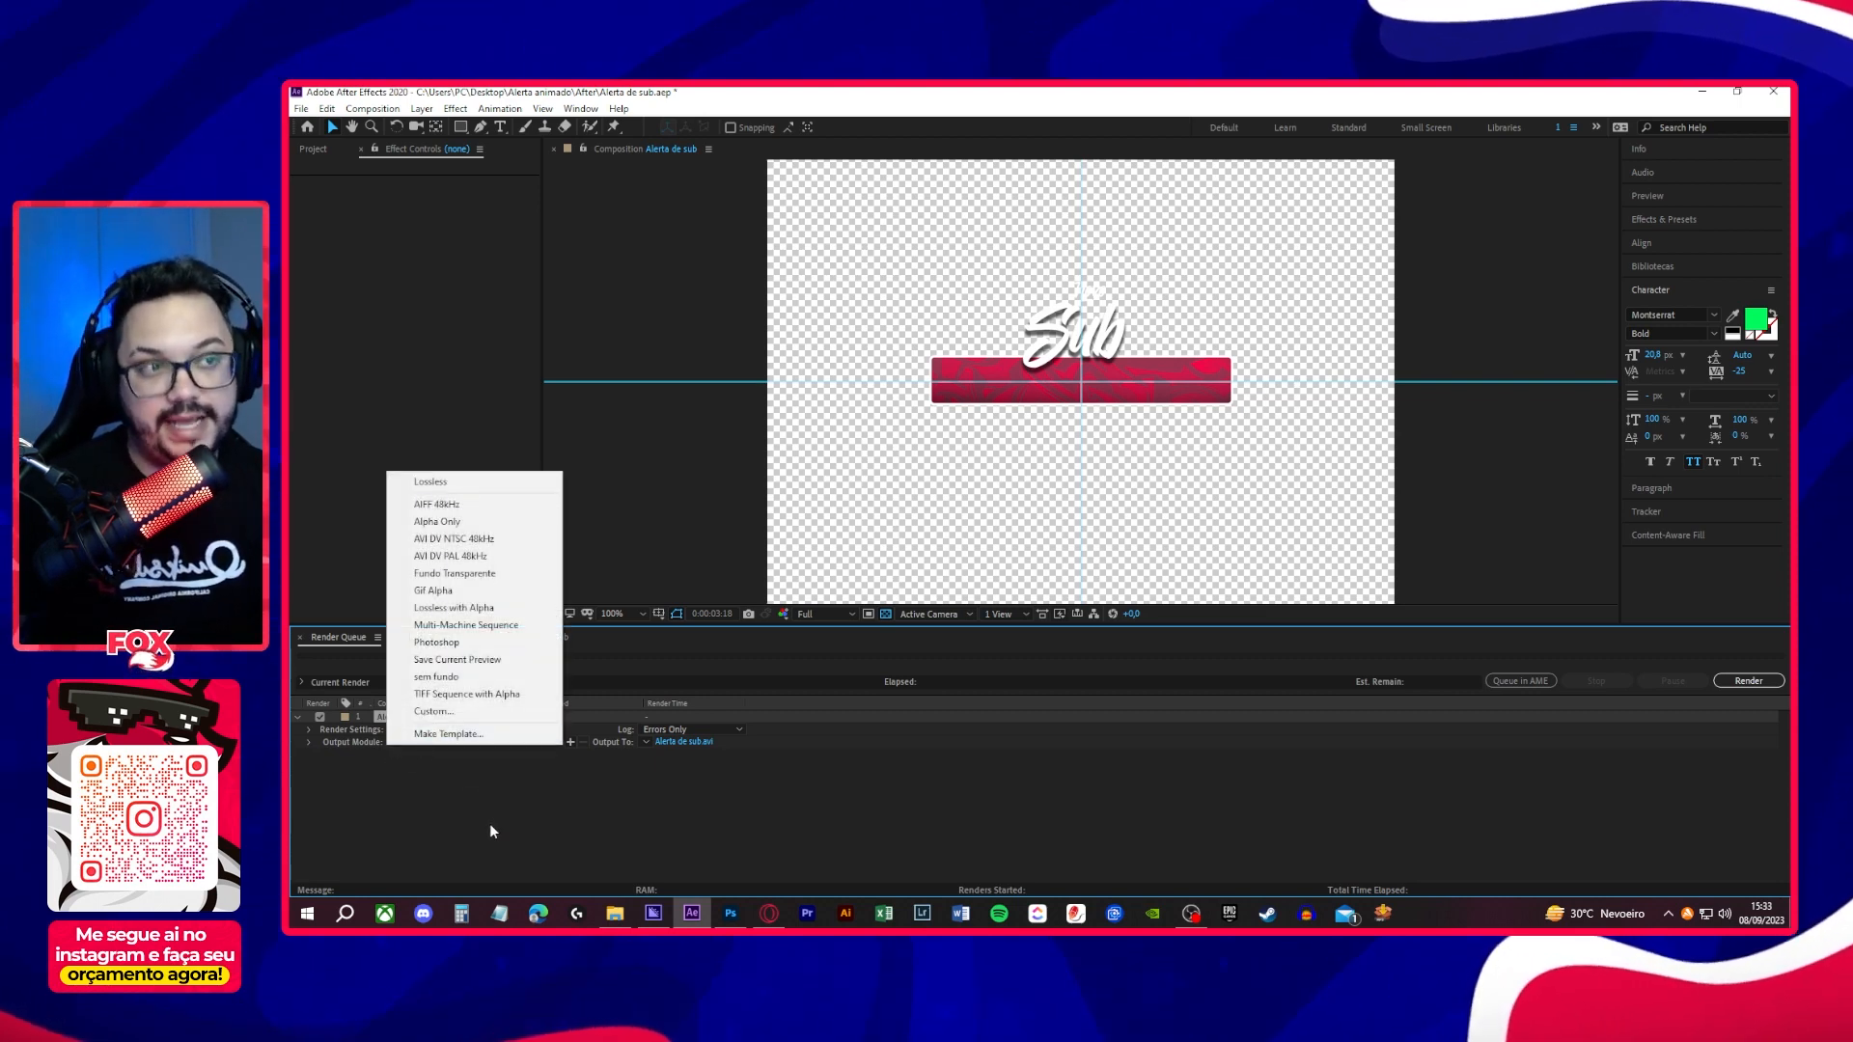
{"action": "left_click", "coordinate": [473, 575]}
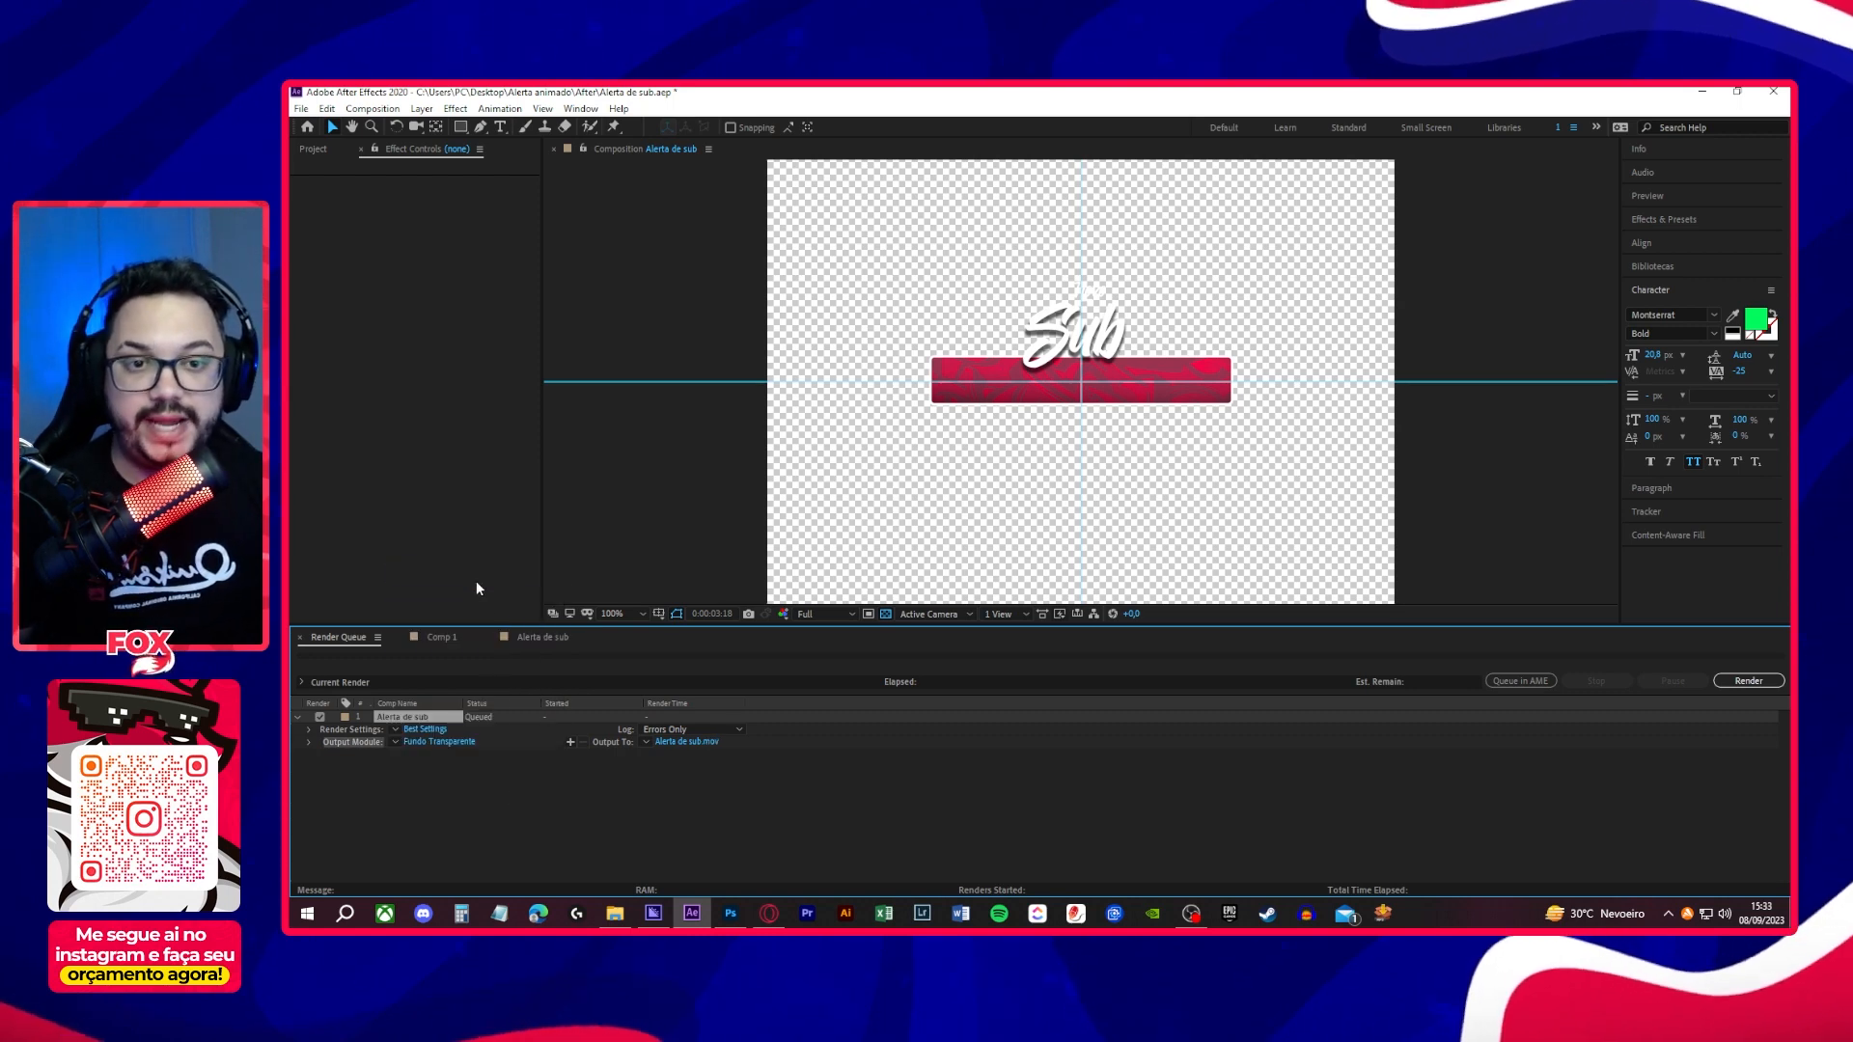
{"action": "left_click", "coordinate": [460, 740]}
{"action": "left_click_drag", "start_coordinate": [758, 329], "coordinate": [1125, 203]}
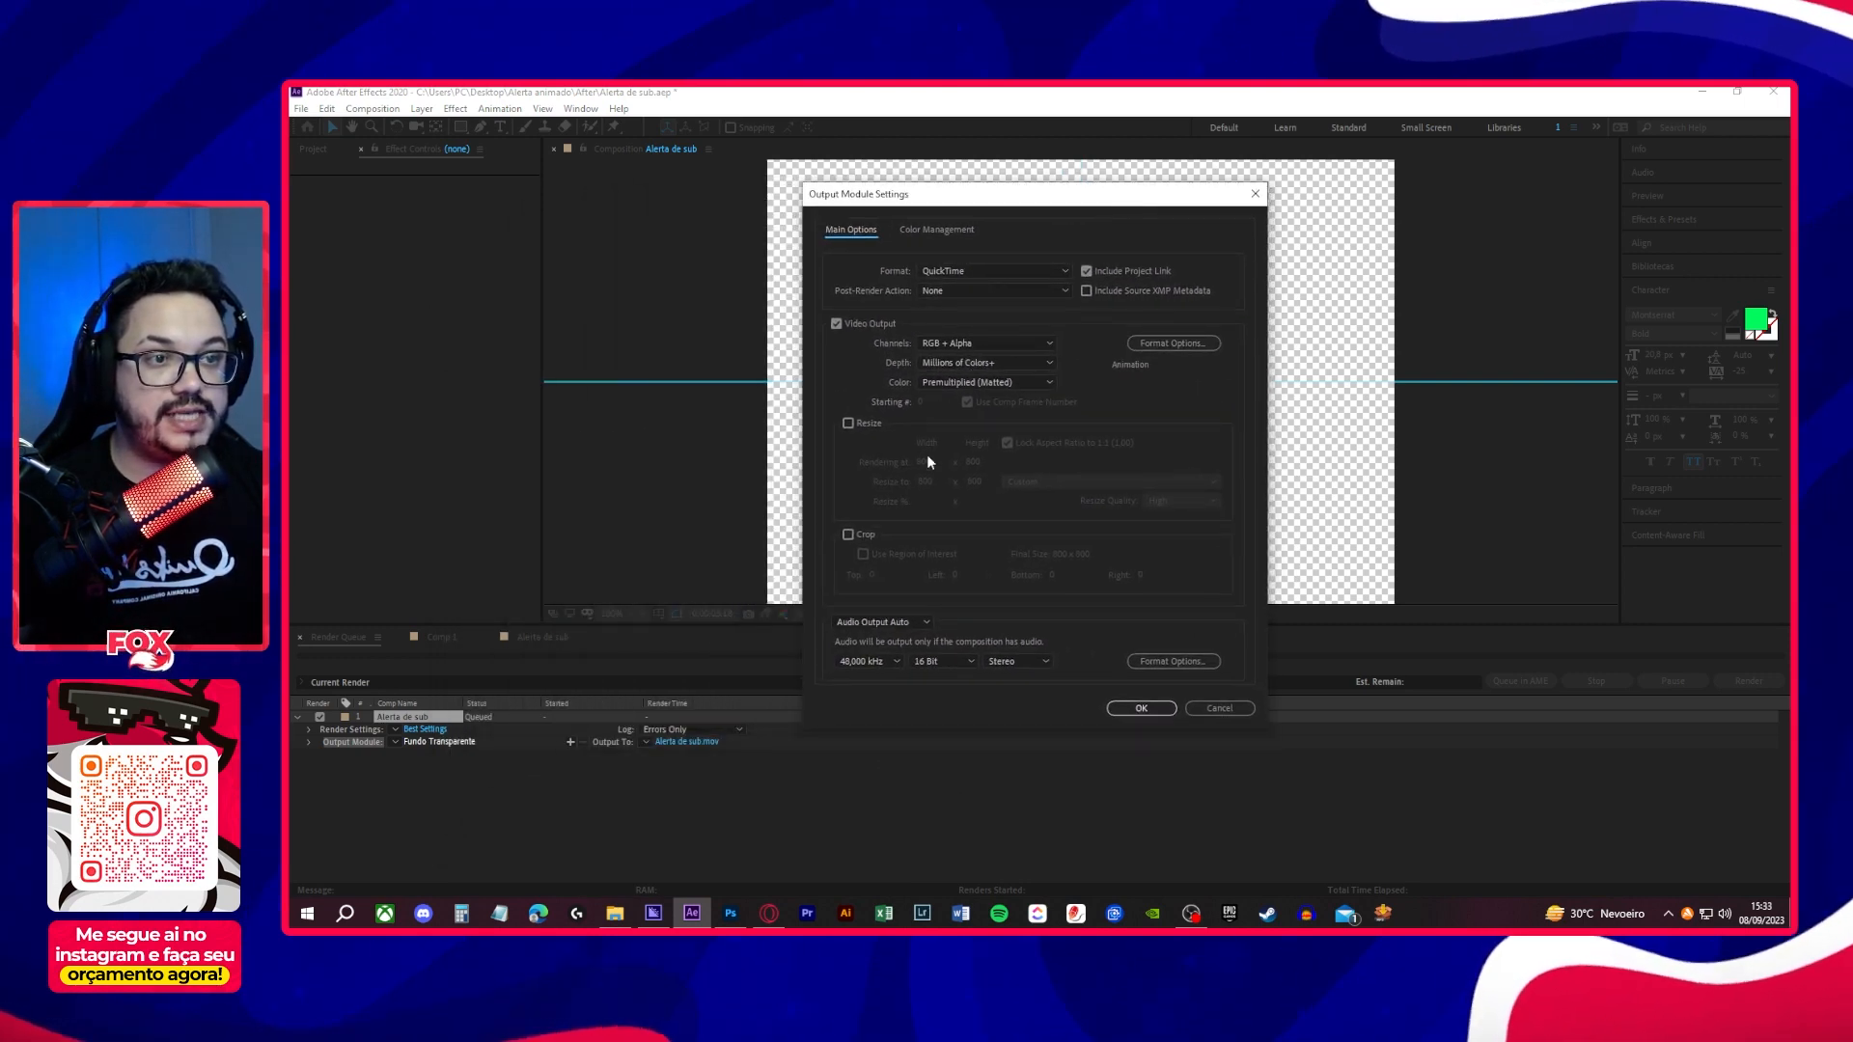
{"action": "left_click", "coordinate": [1129, 710]}
- Set the render output to Alerta de sub.mov in Área de Trabalho and render the composition
{"action": "left_click", "coordinate": [708, 741]}
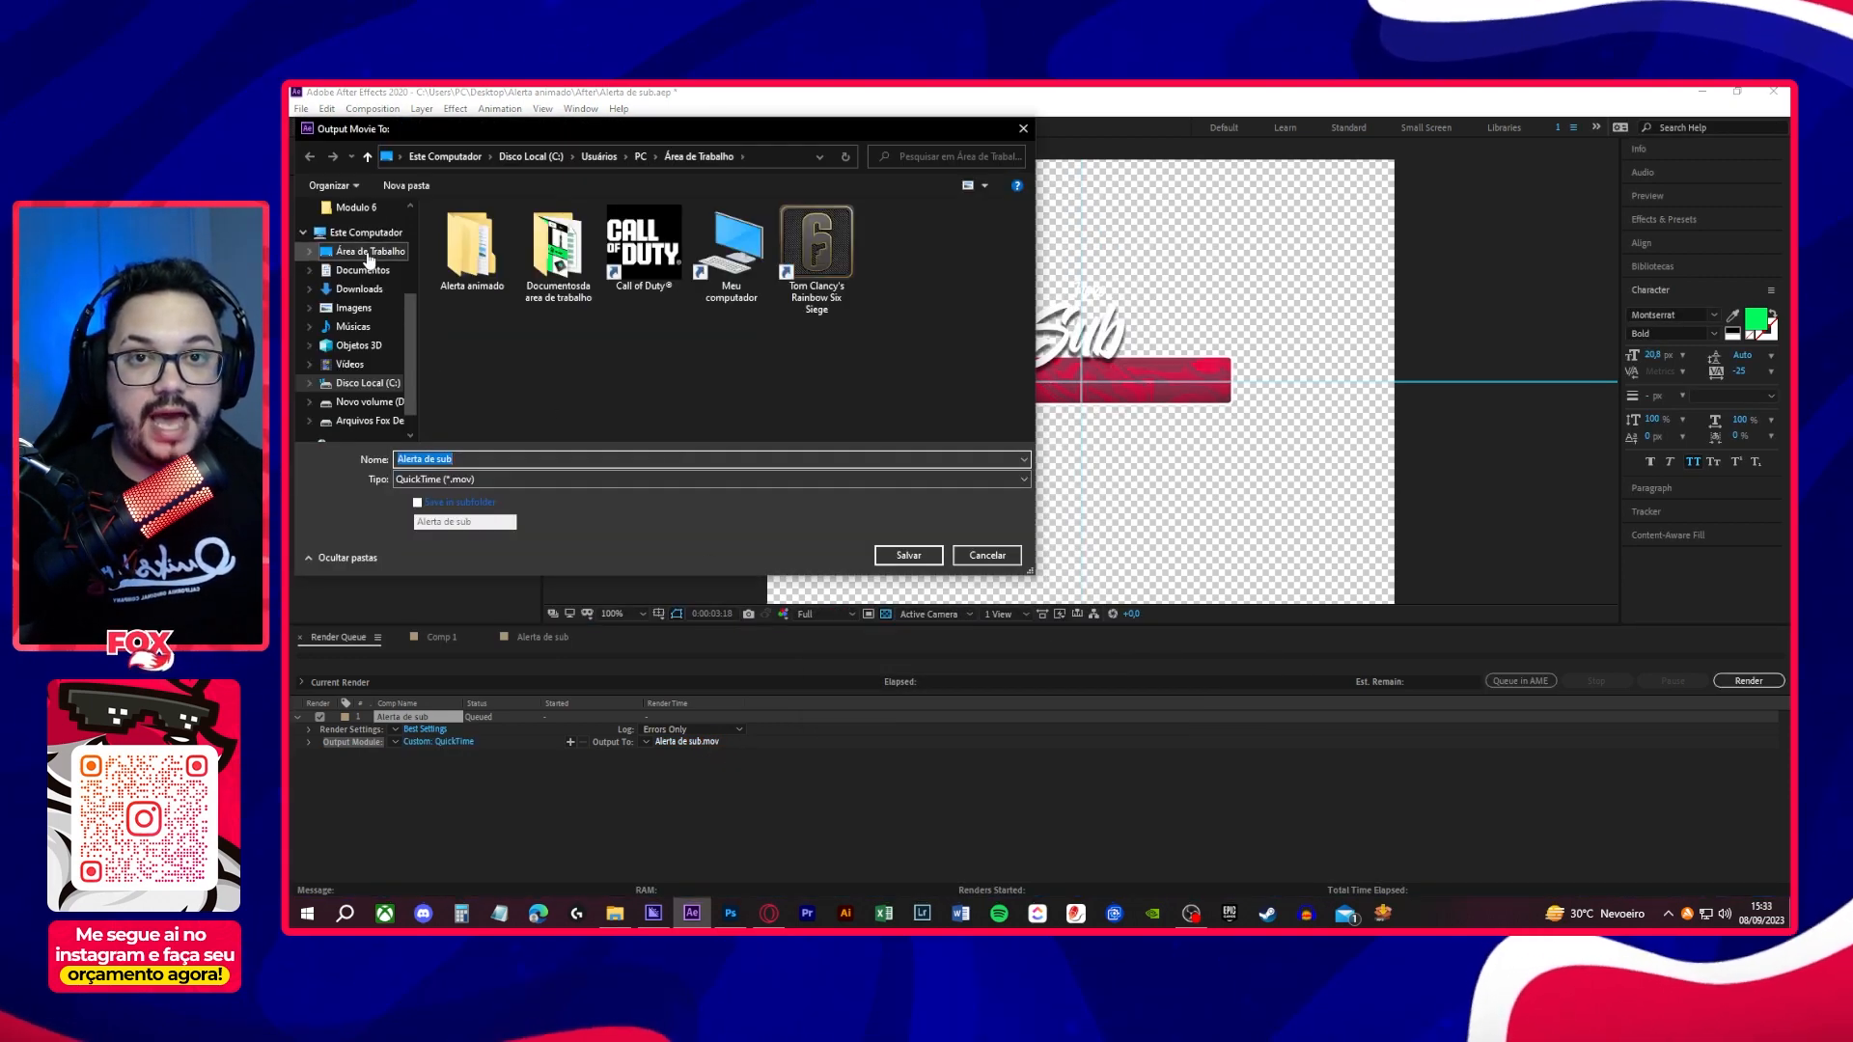
{"action": "left_click", "coordinate": [369, 250]}
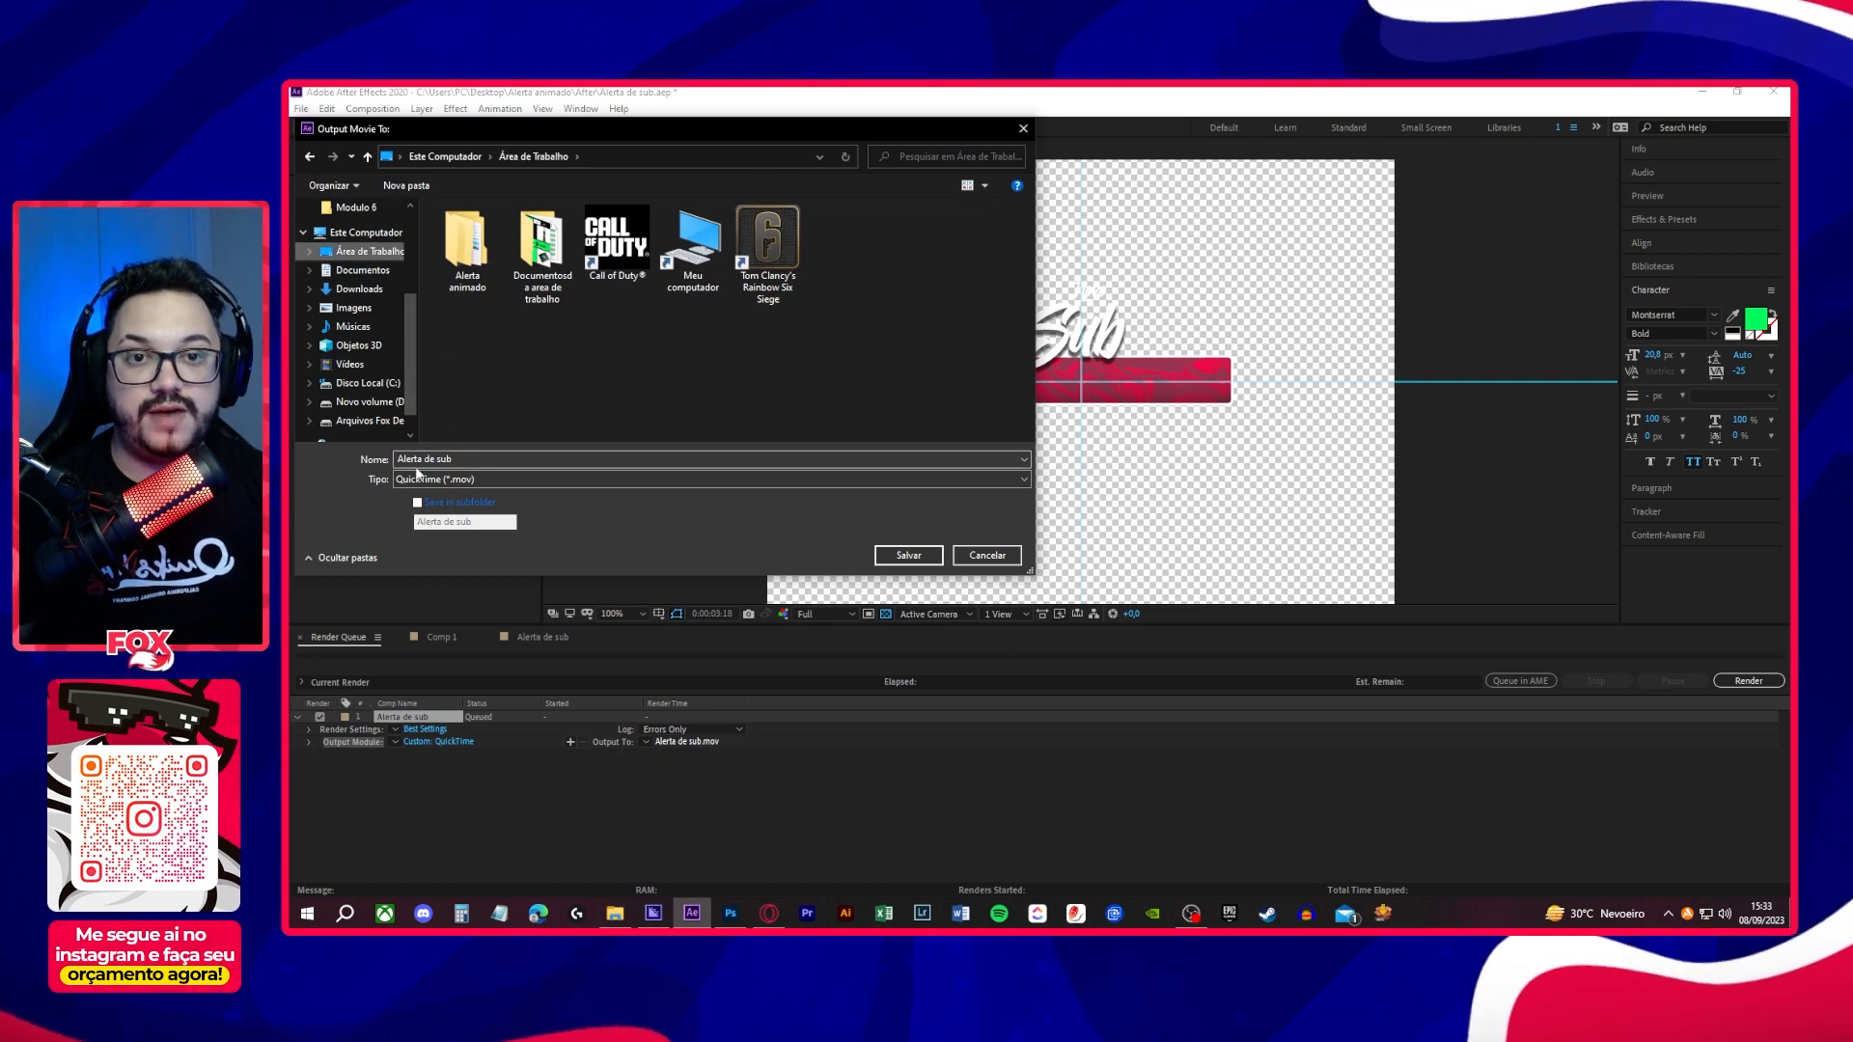
{"action": "left_click", "coordinate": [905, 555]}
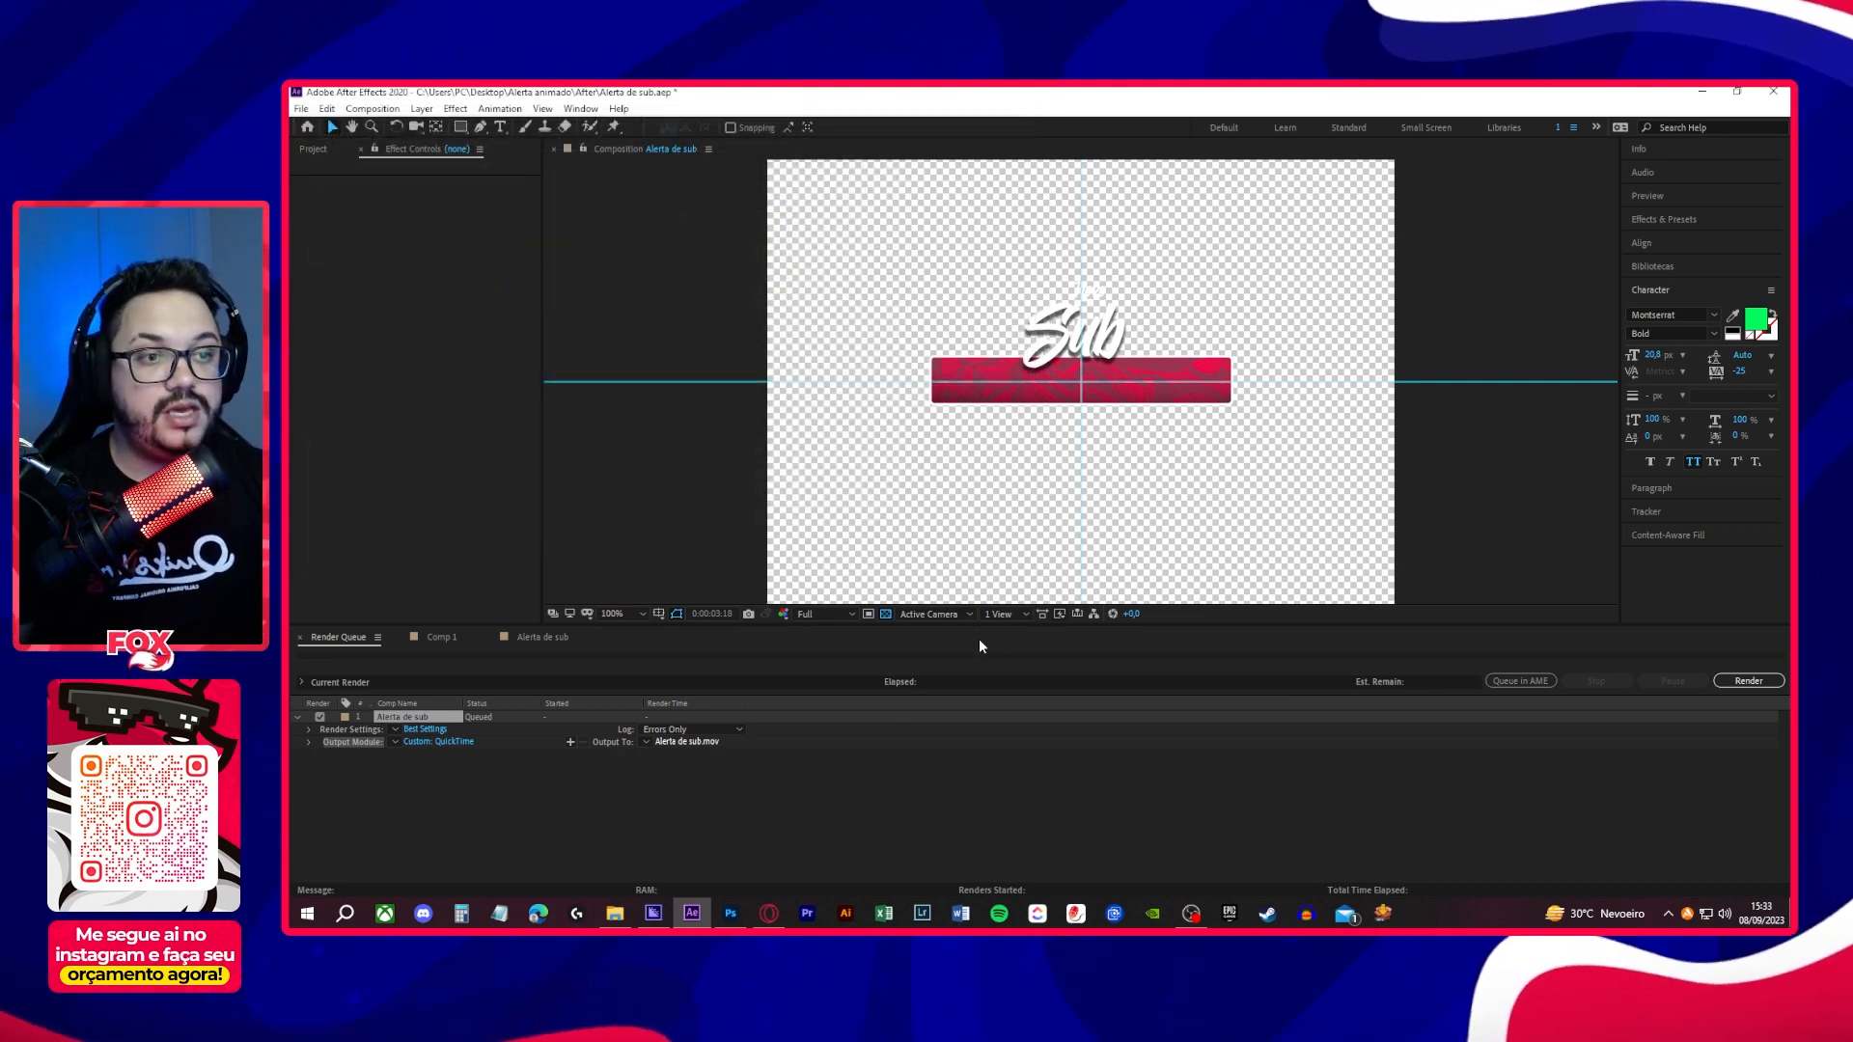
{"action": "left_click", "coordinate": [1756, 682]}
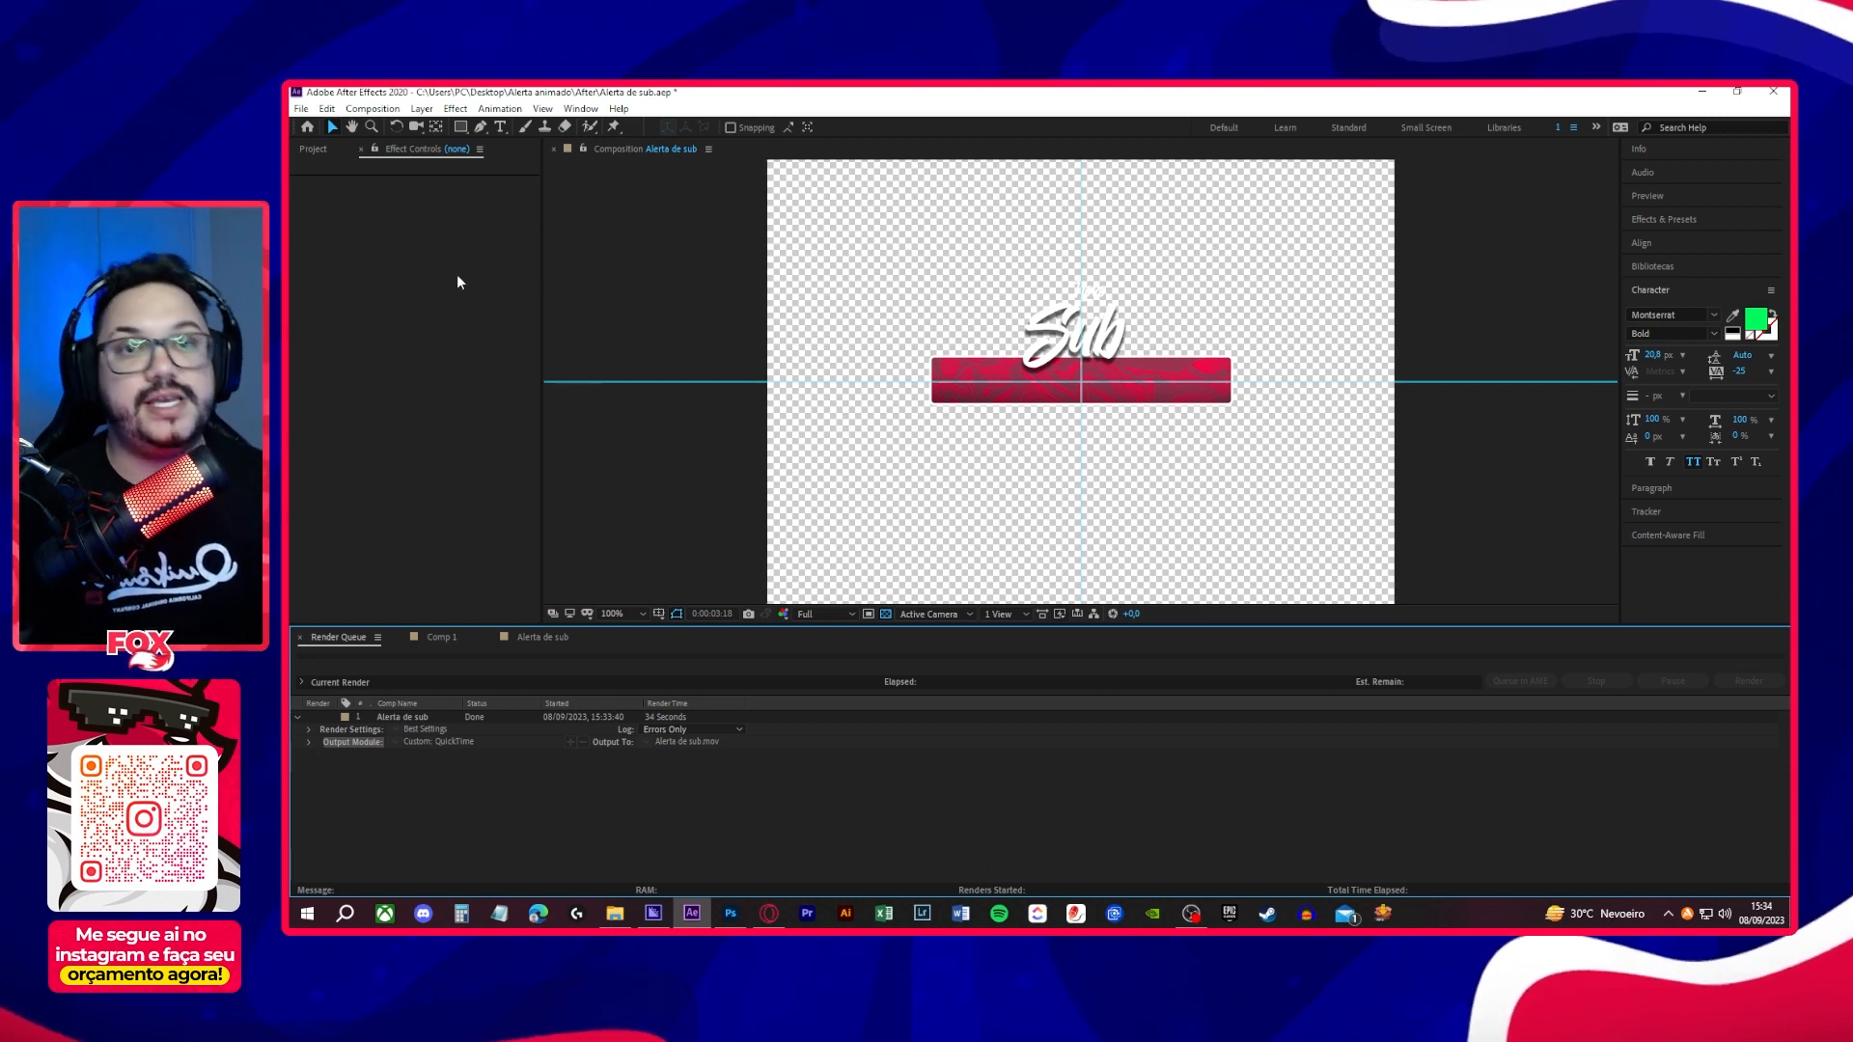
- Minimize After Effects, switch to Adobe Media Encoder and place its window clear of the desktop file icons
{"action": "left_click", "coordinate": [301, 109]}
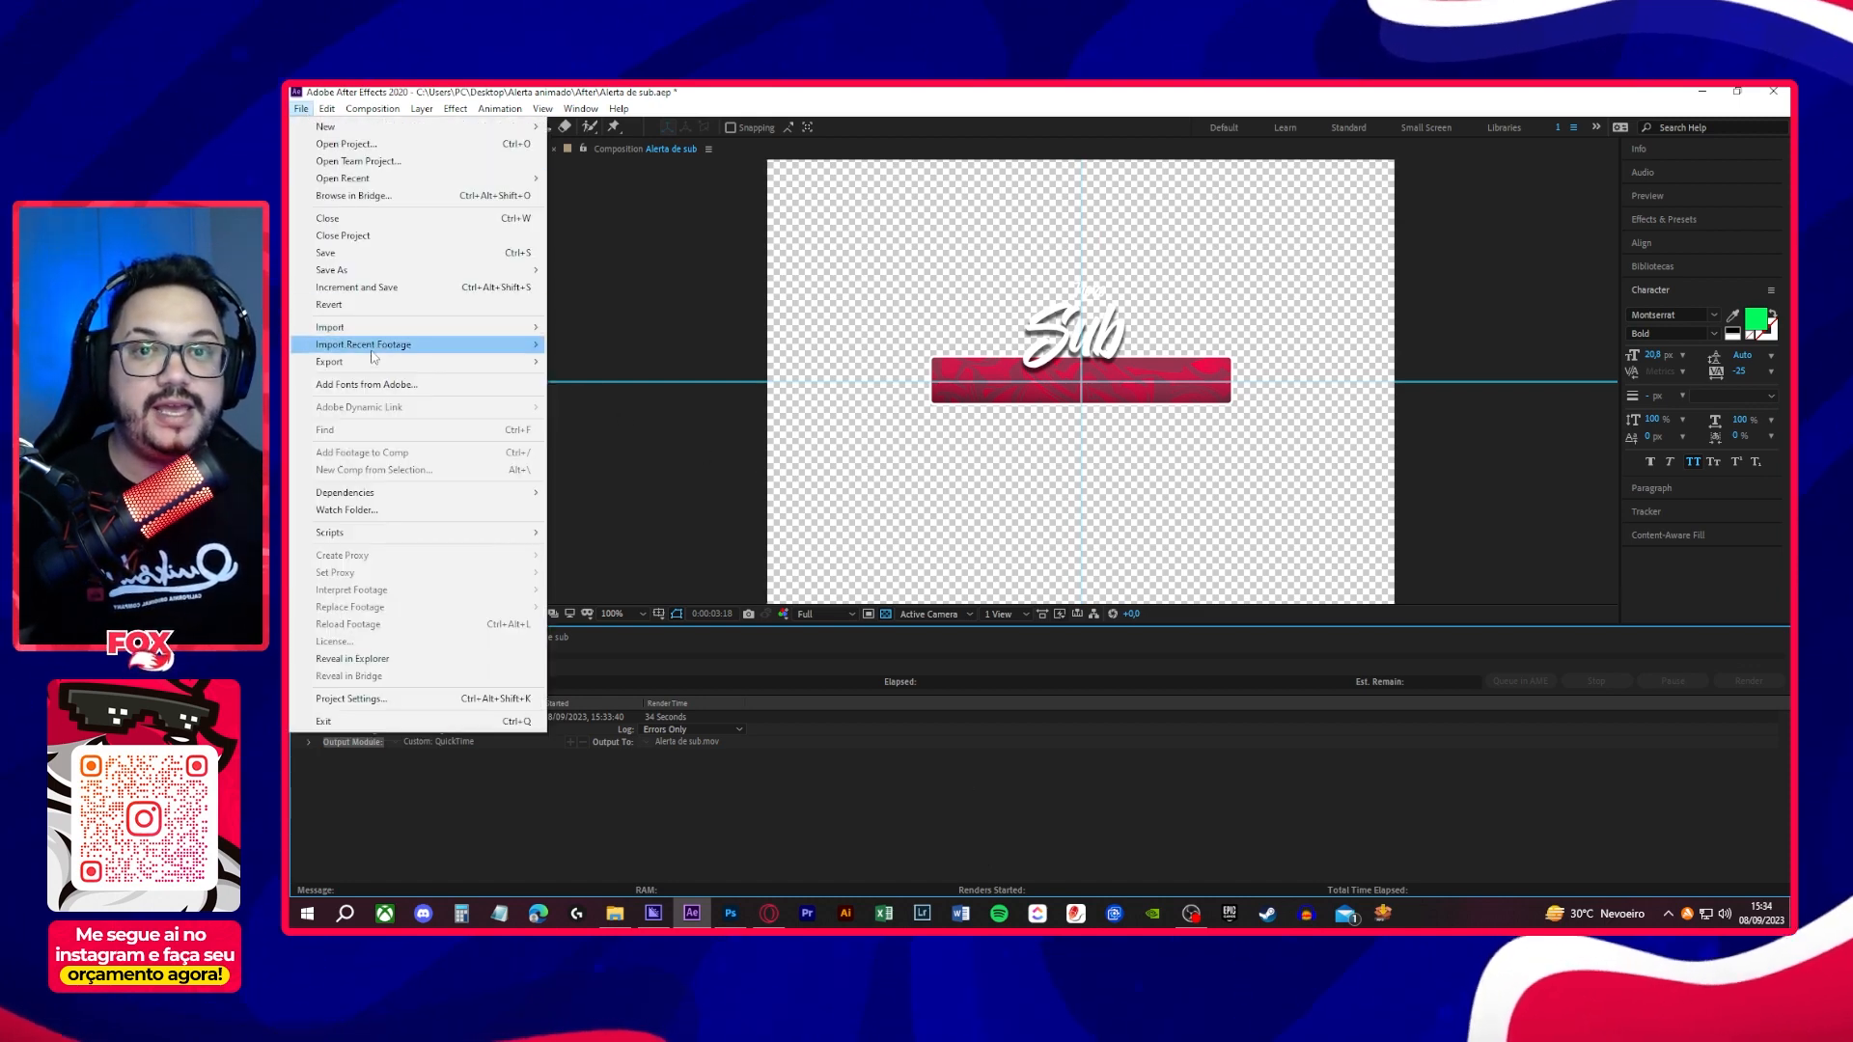
{"action": "mouse_move", "coordinate": [526, 363]}
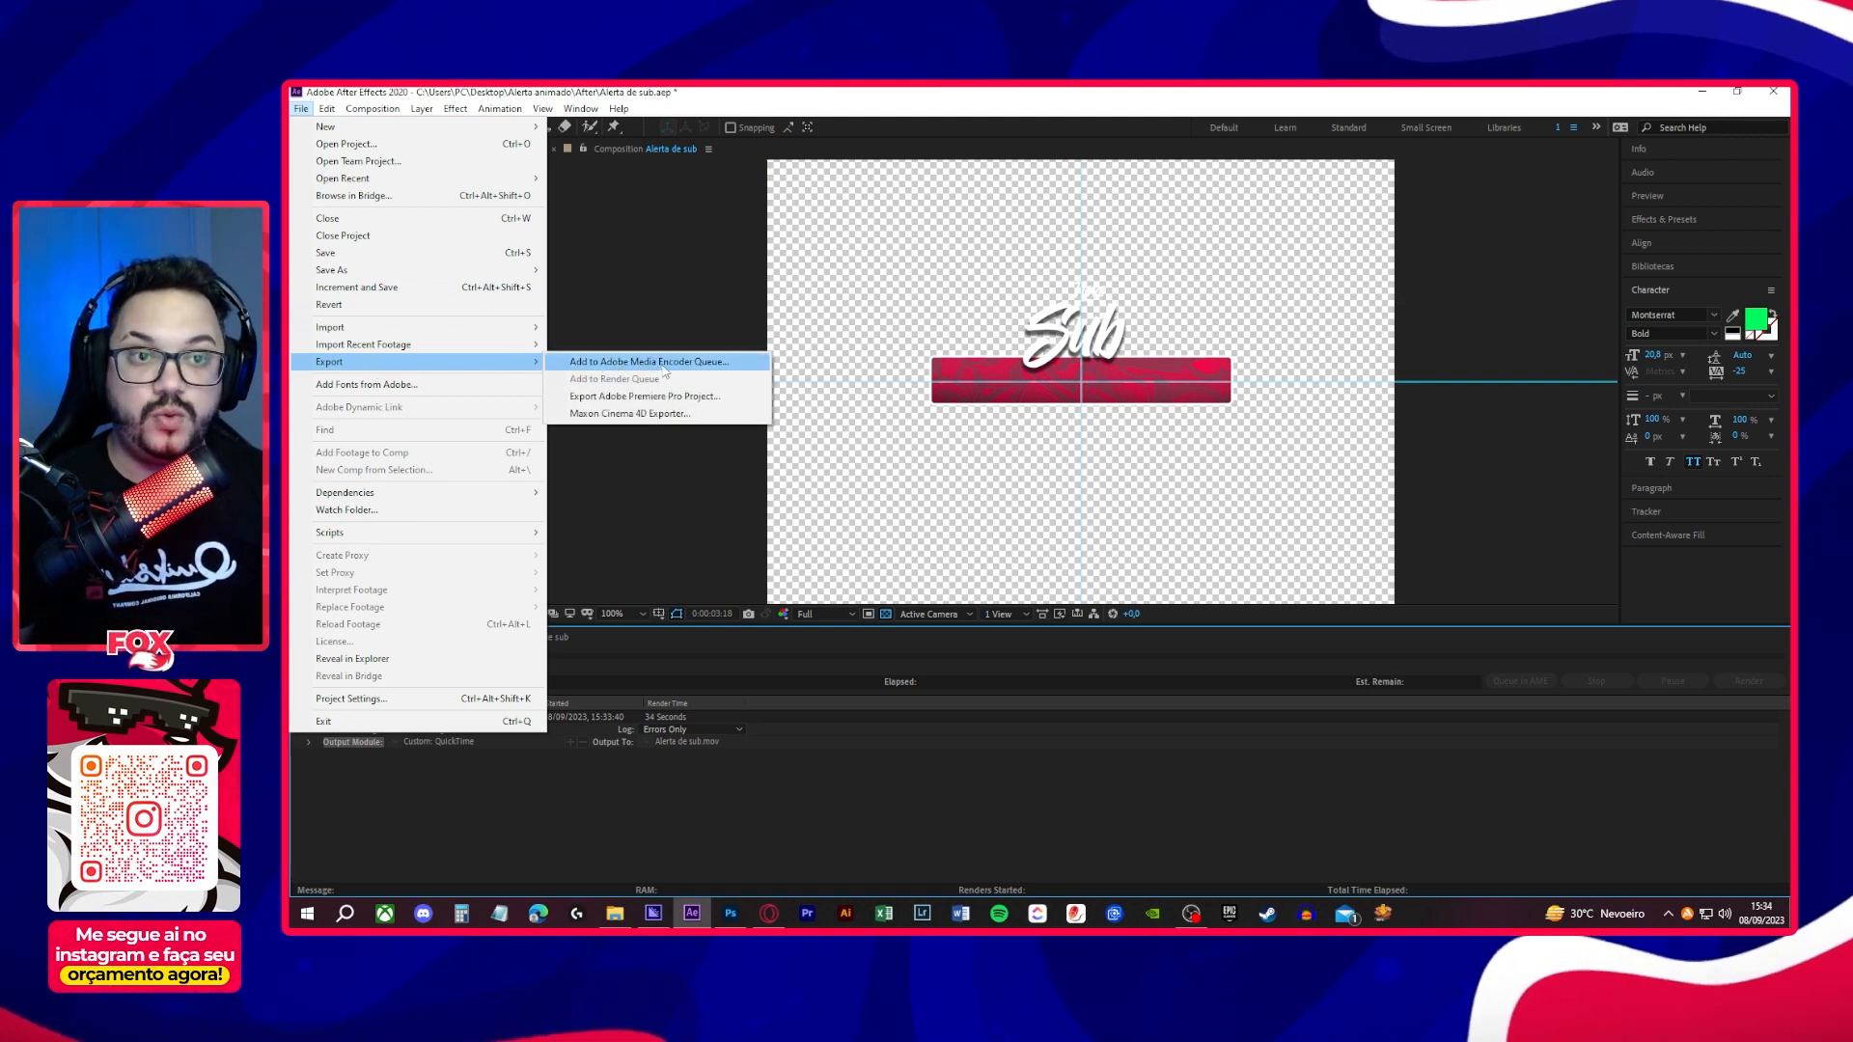
{"action": "left_click", "coordinate": [1700, 92]}
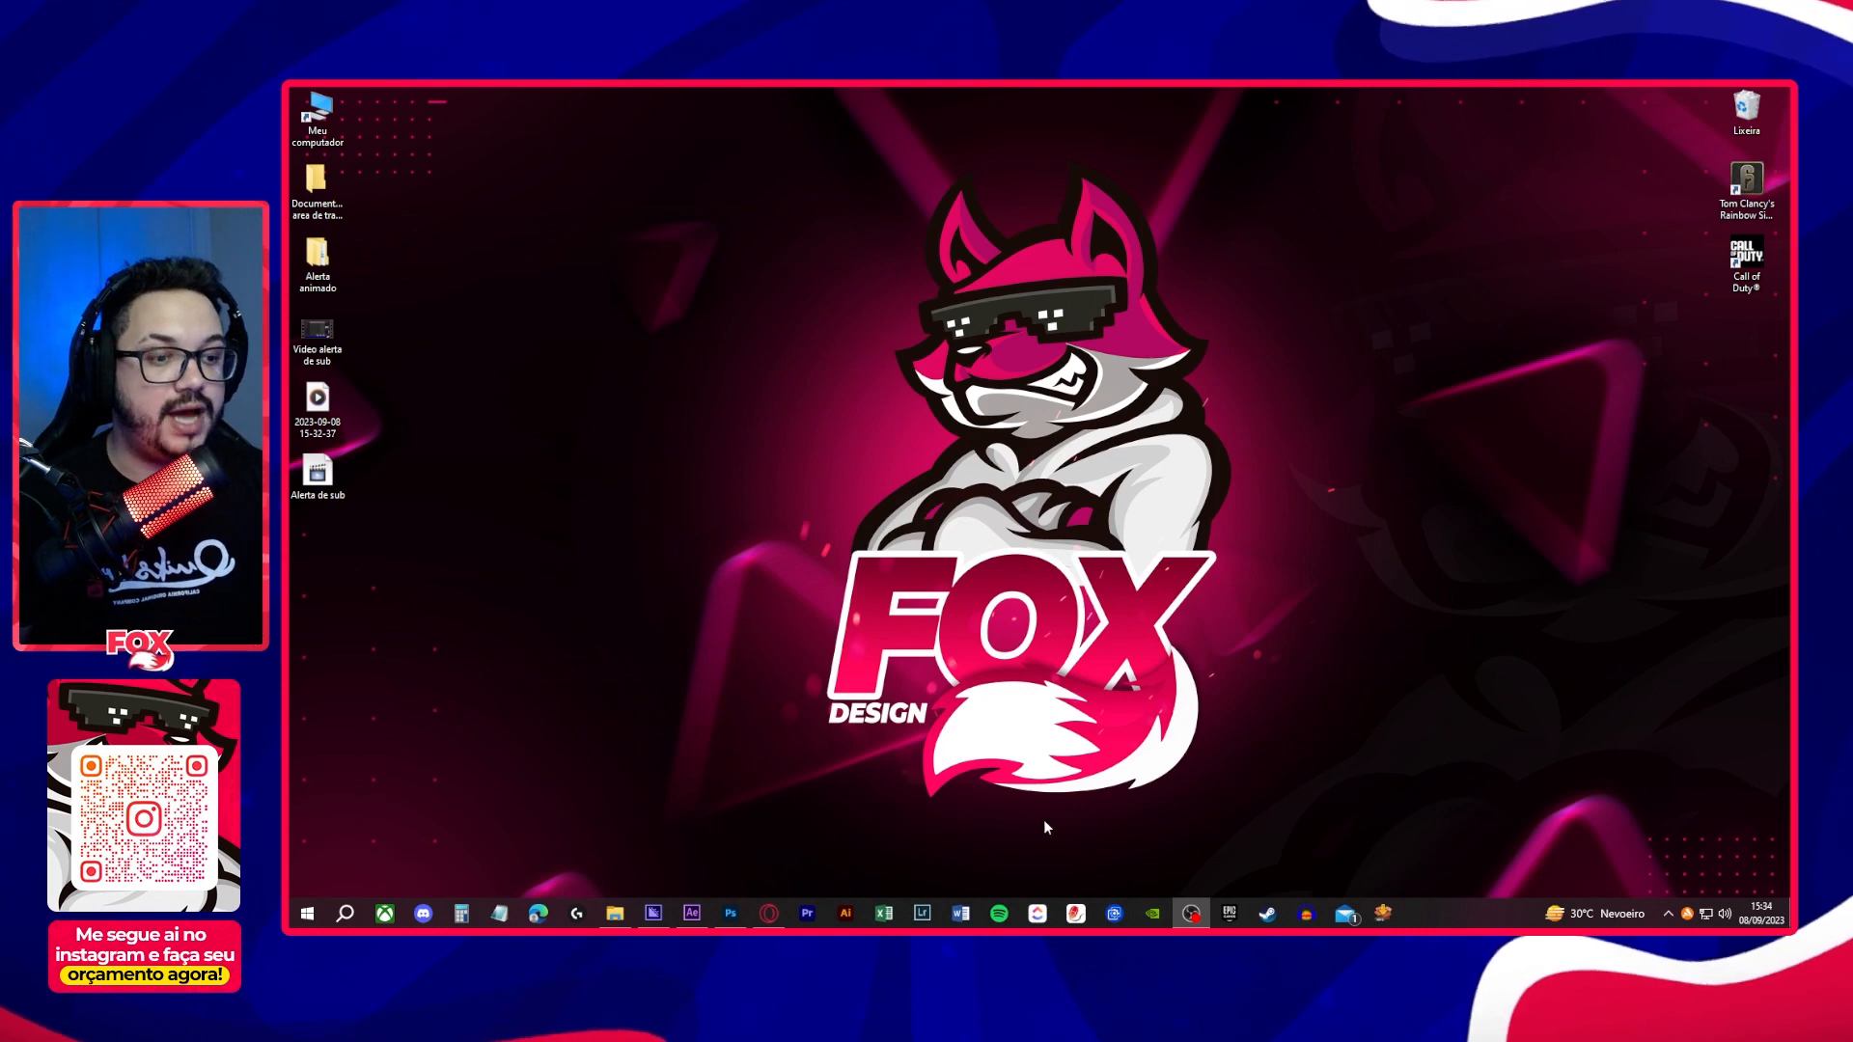
{"action": "left_click", "coordinate": [653, 913]}
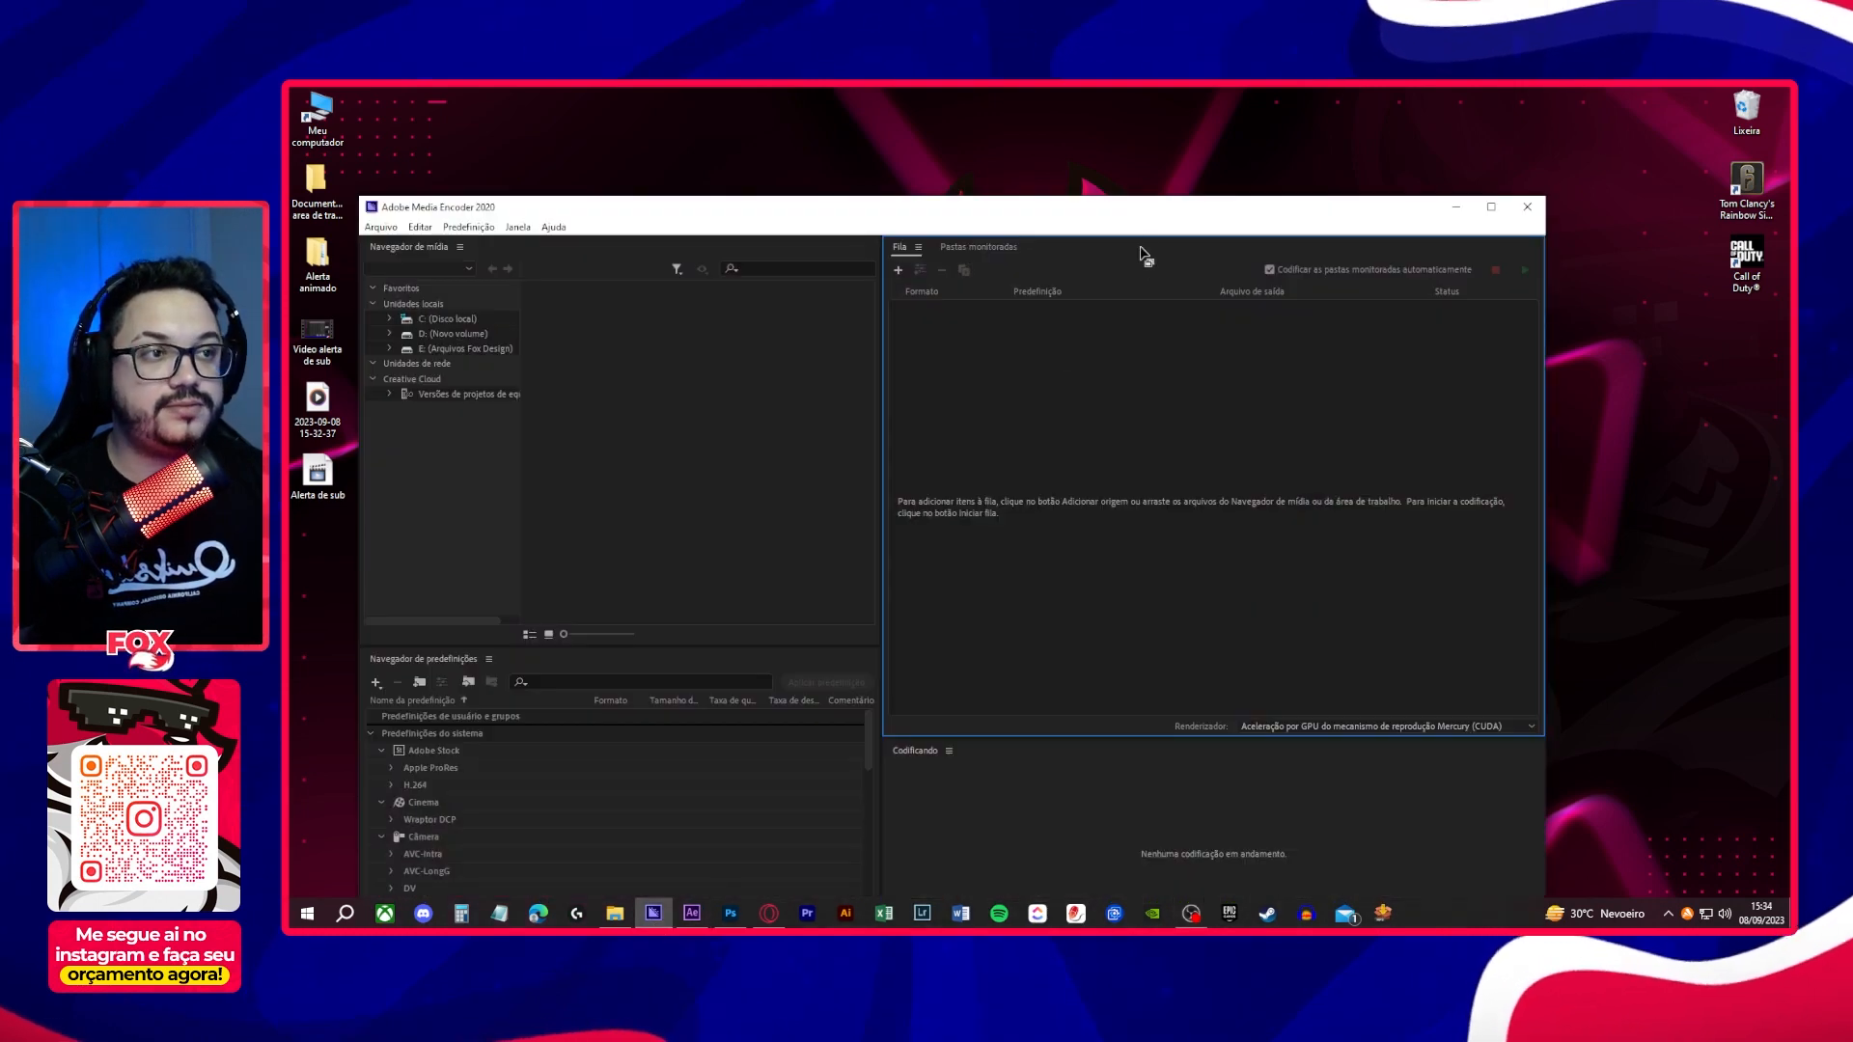
{"action": "left_click_drag", "start_coordinate": [1152, 205], "coordinate": [1309, 113]}
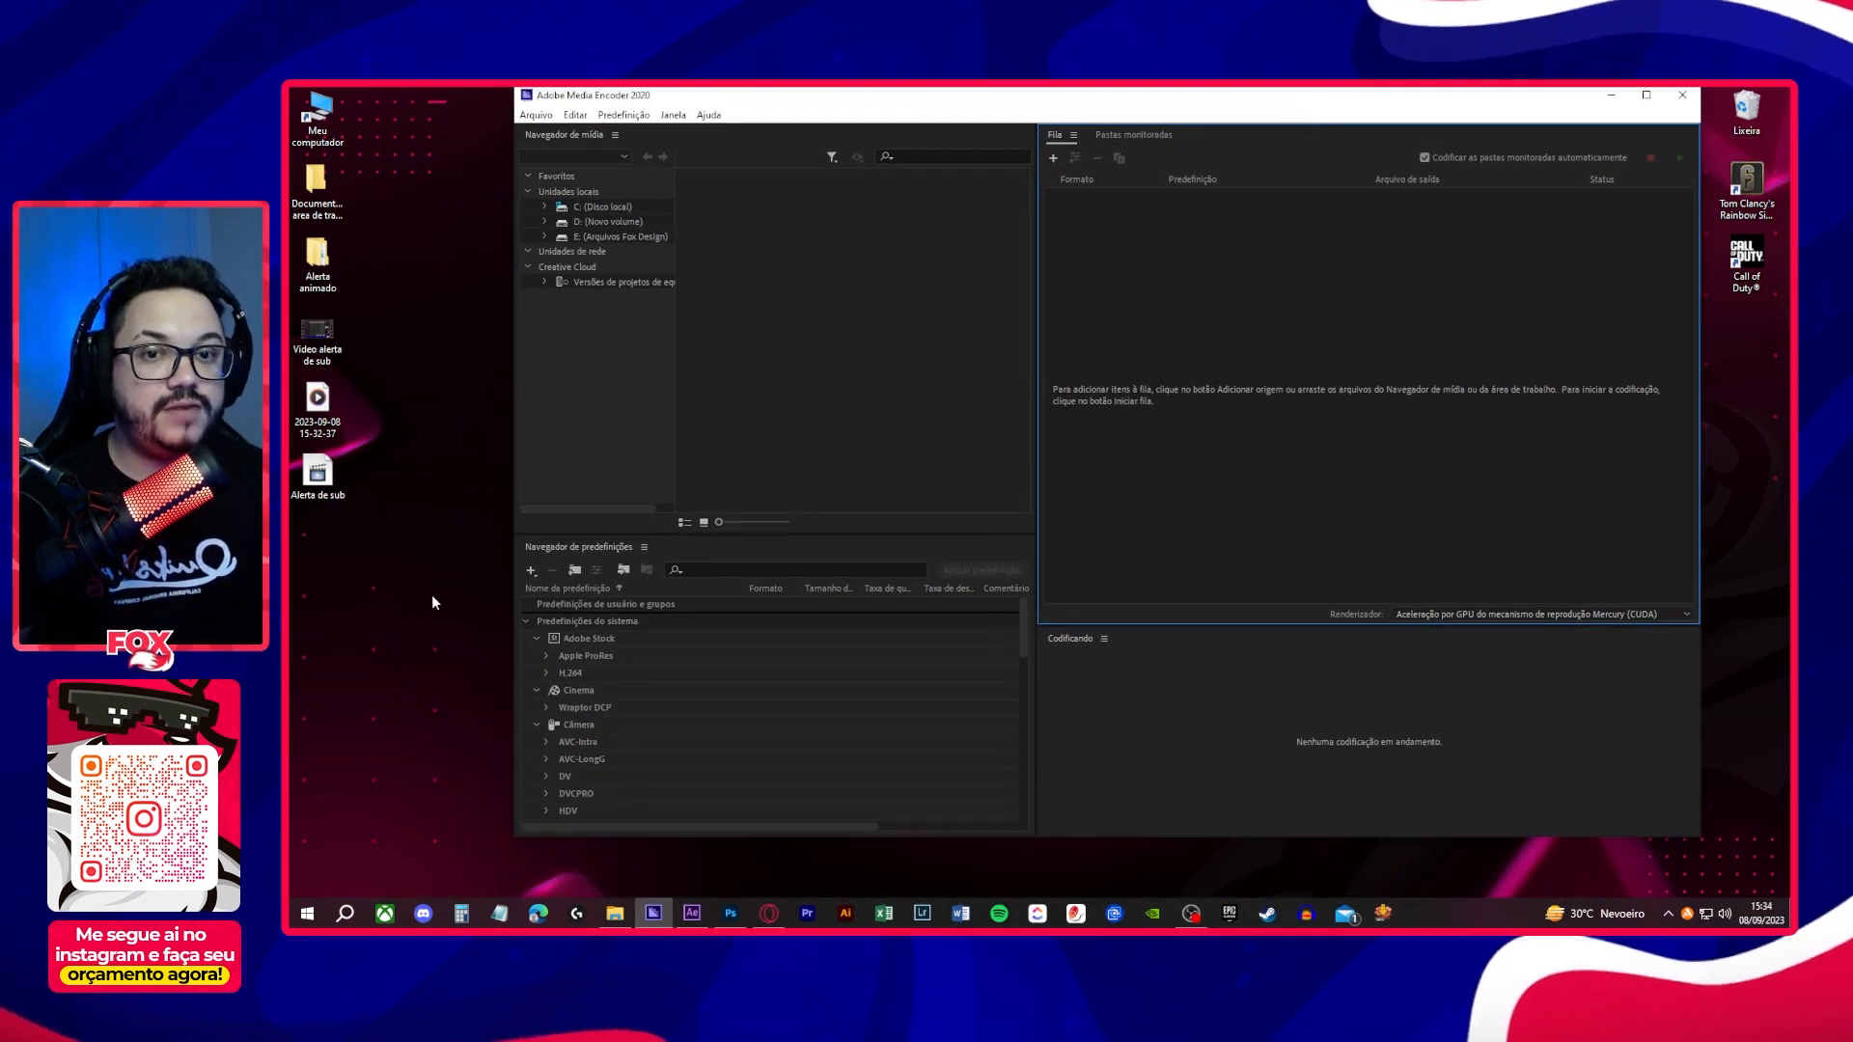
- Add the rendered Alerta de sub file from the desktop to the encoding queue and set its output format to WebM
{"action": "left_click", "coordinate": [319, 479]}
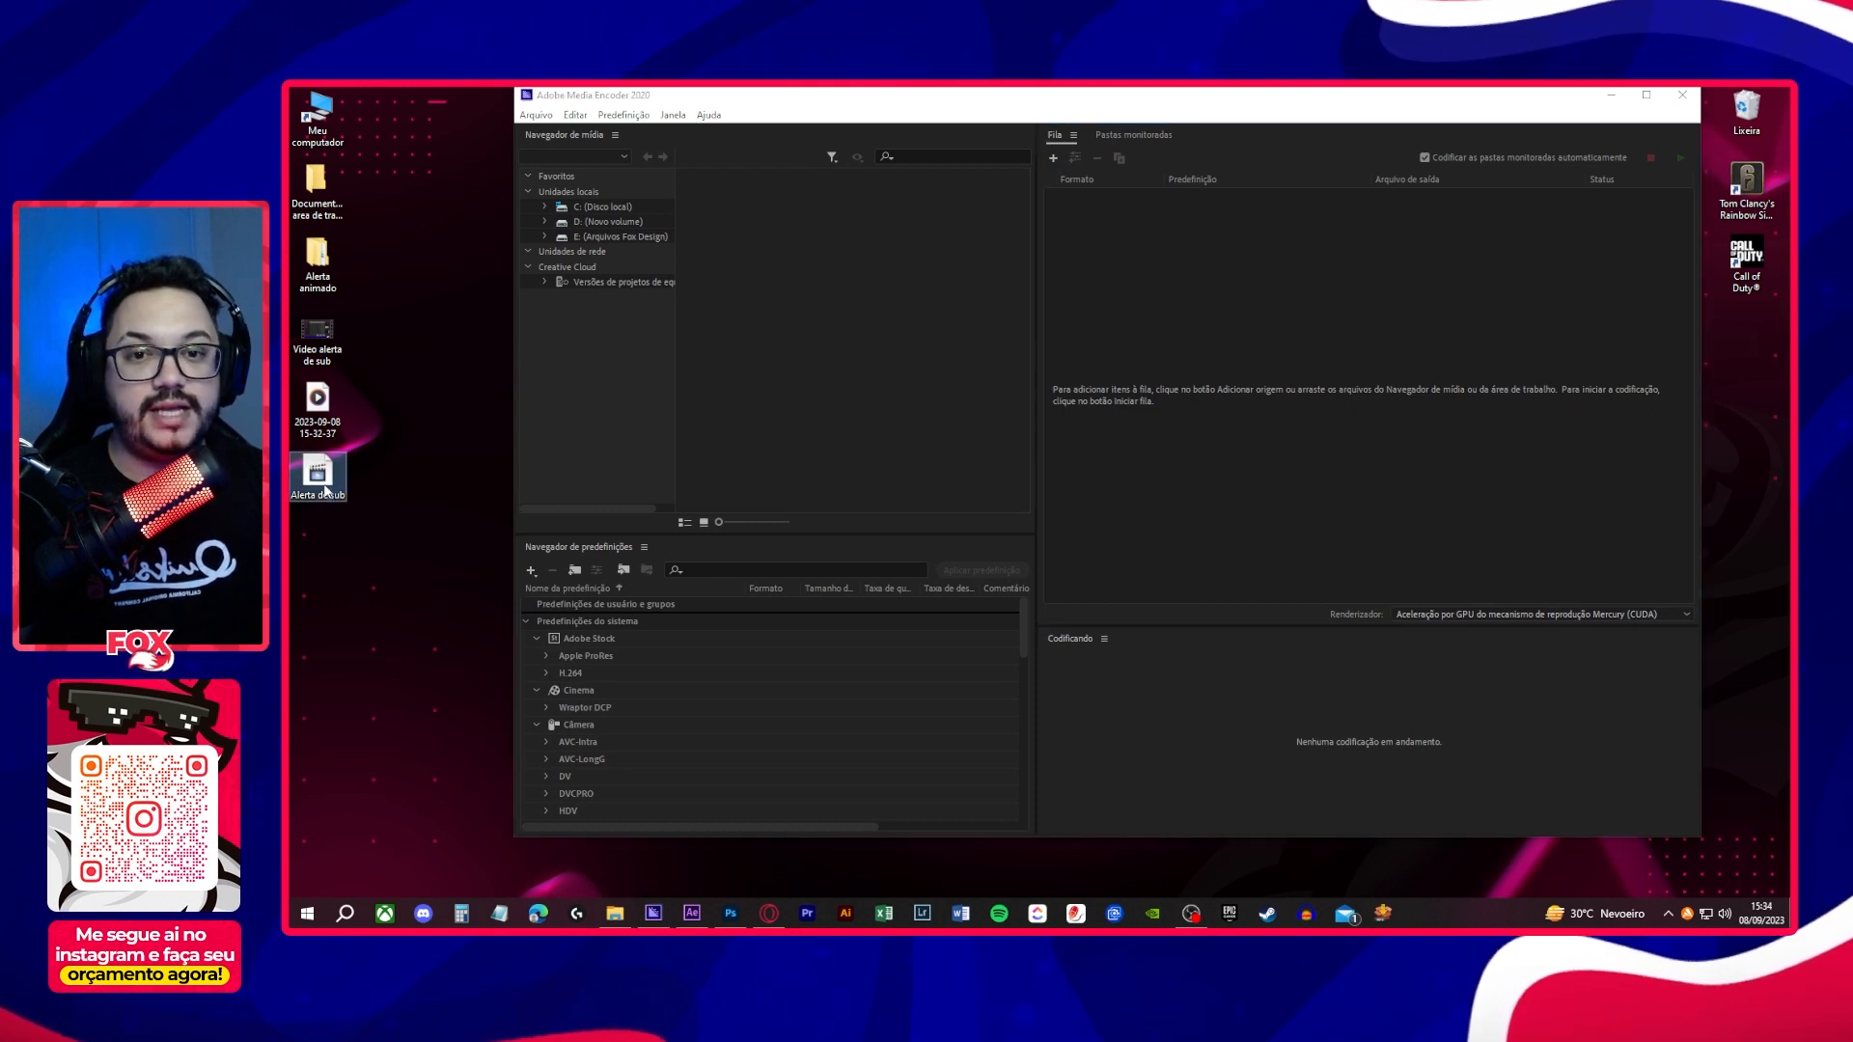
{"action": "left_click_drag", "start_coordinate": [319, 480], "coordinate": [1139, 403]}
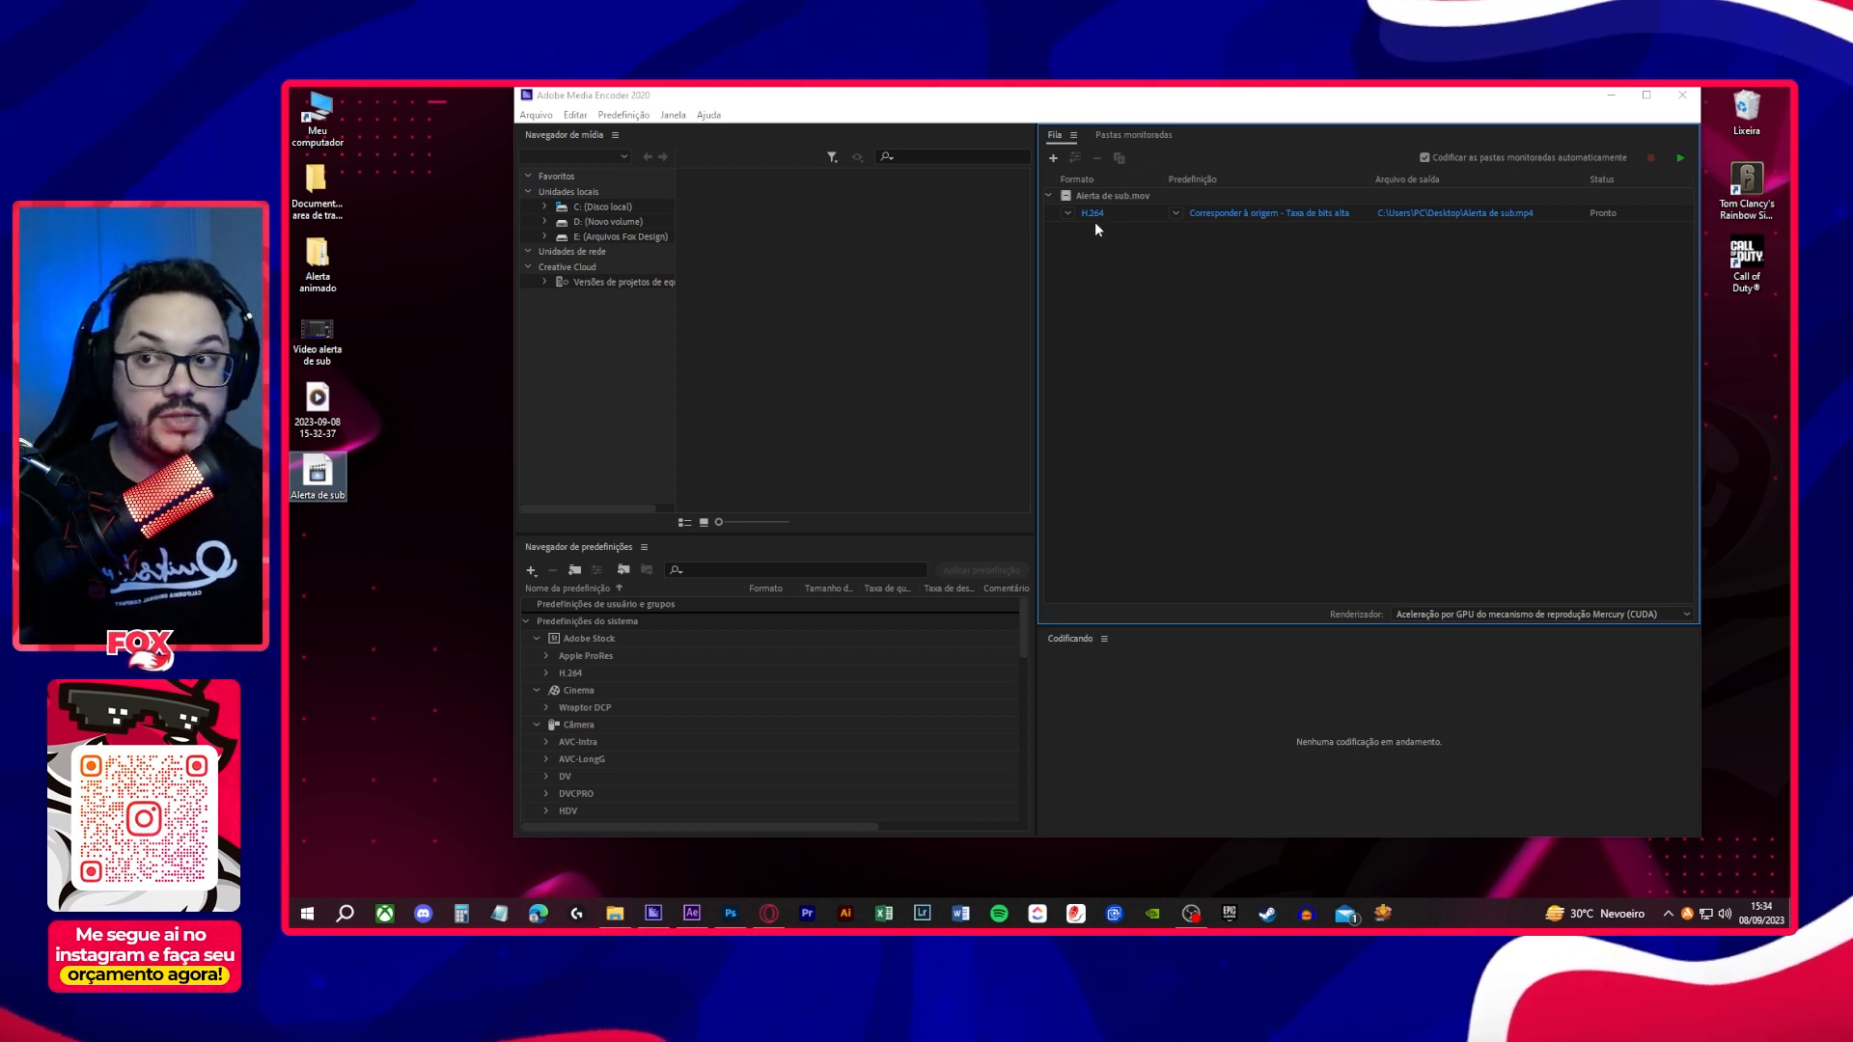
{"action": "left_click", "coordinate": [1068, 213]}
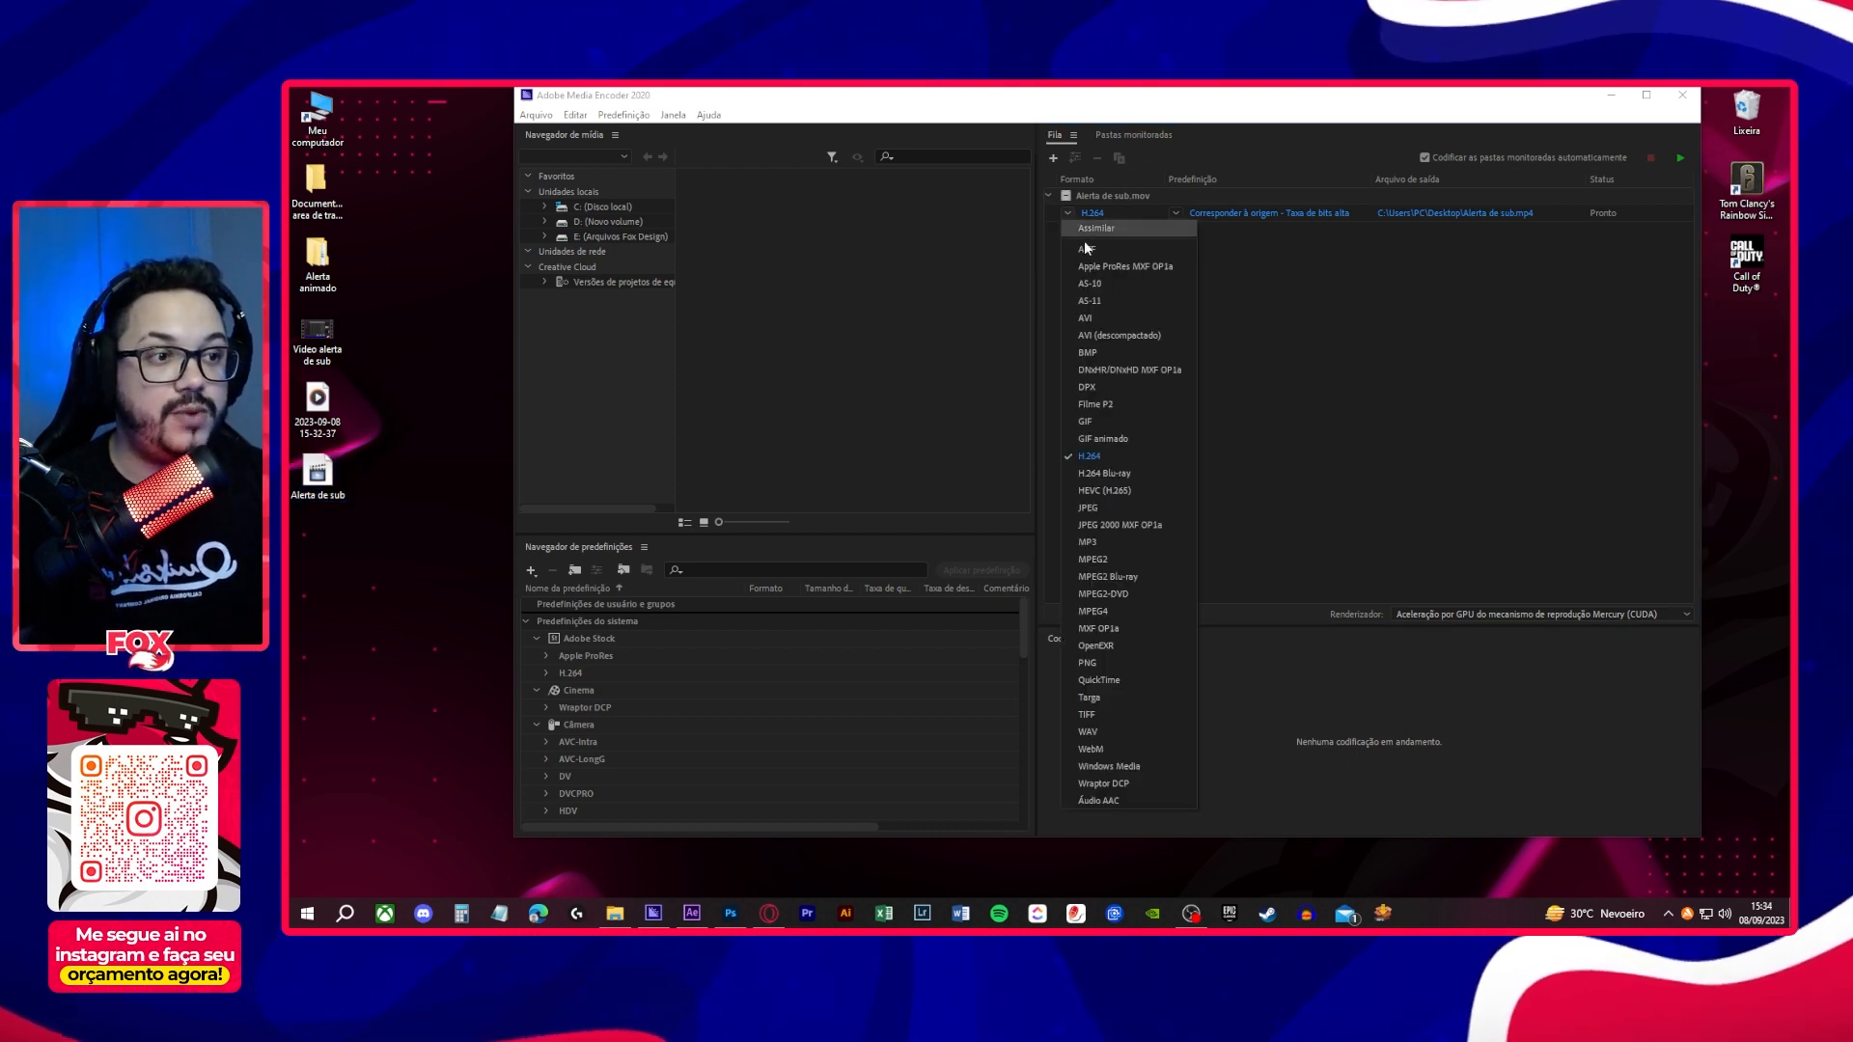
{"action": "left_click", "coordinate": [1099, 749]}
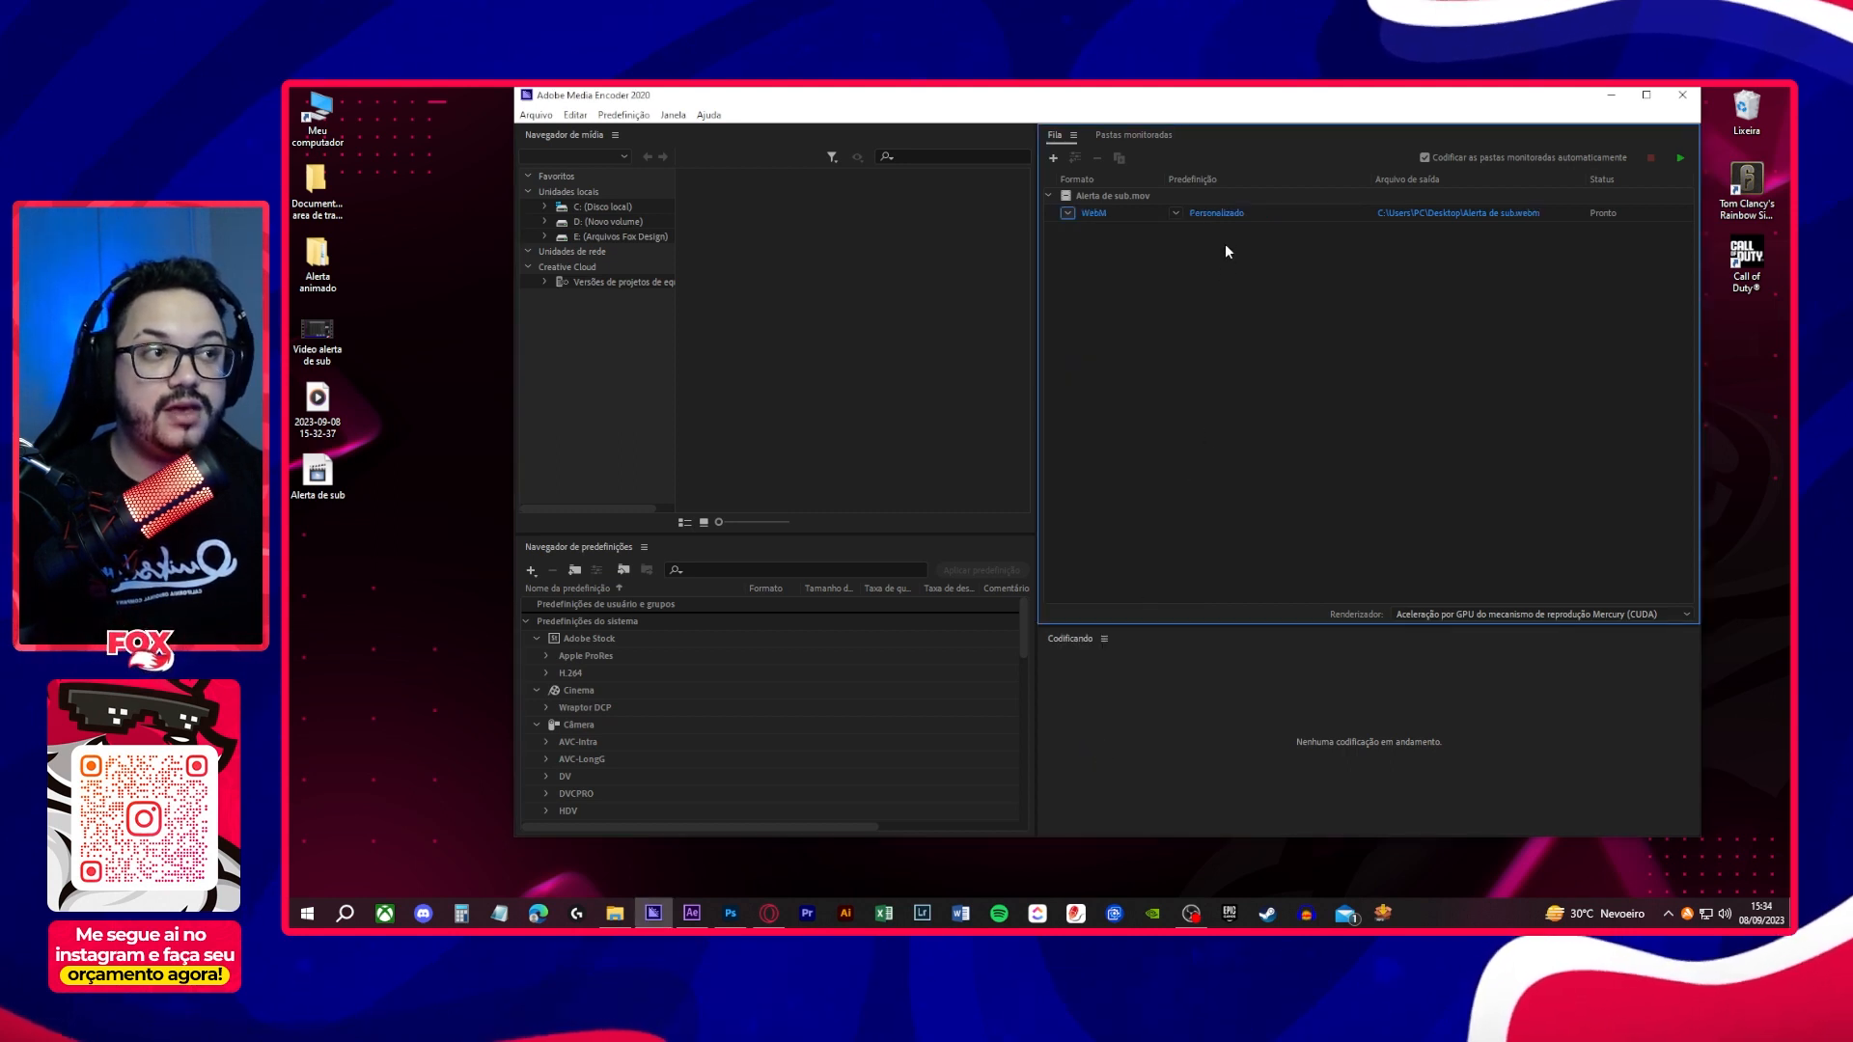
- Enable Include Alpha Channel in the WebM export settings of the queued Alerta de sub.mov and start encoding the queue
{"action": "left_click", "coordinate": [1221, 214]}
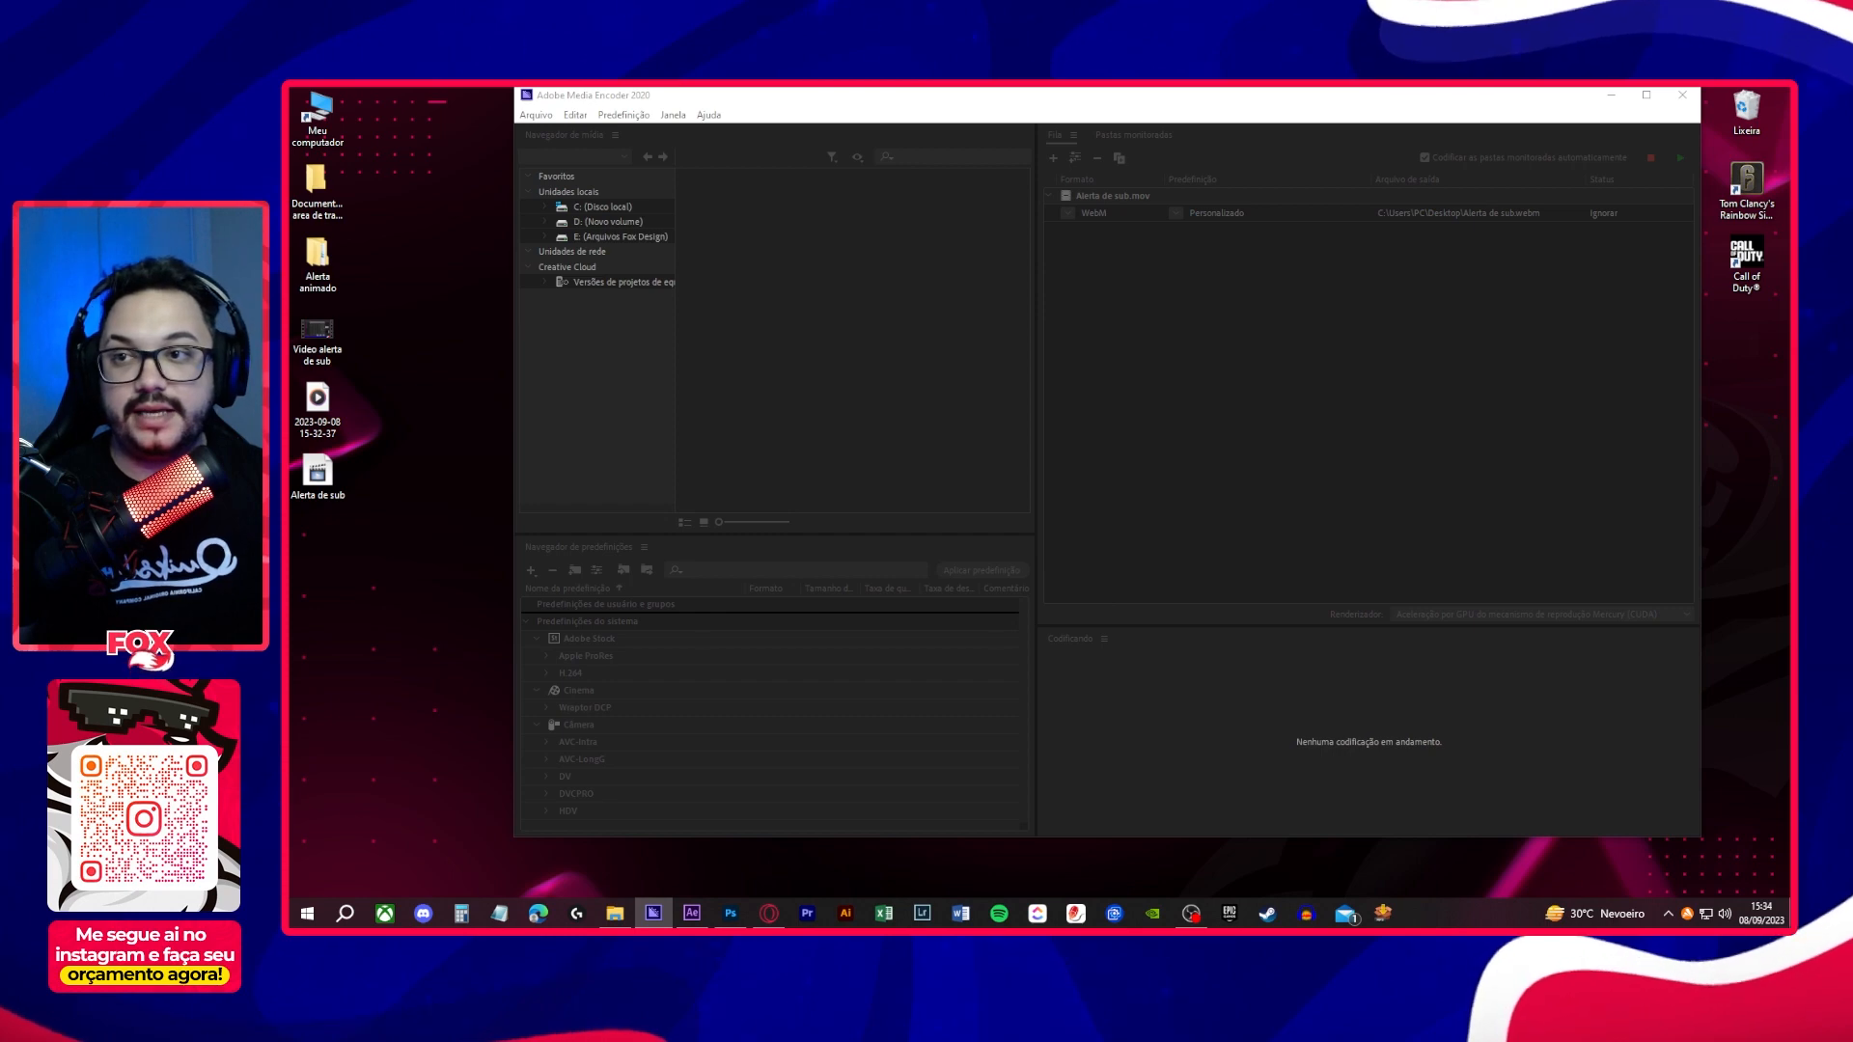
{"action": "left_click_drag", "start_coordinate": [289, 160], "coordinate": [1362, 154]}
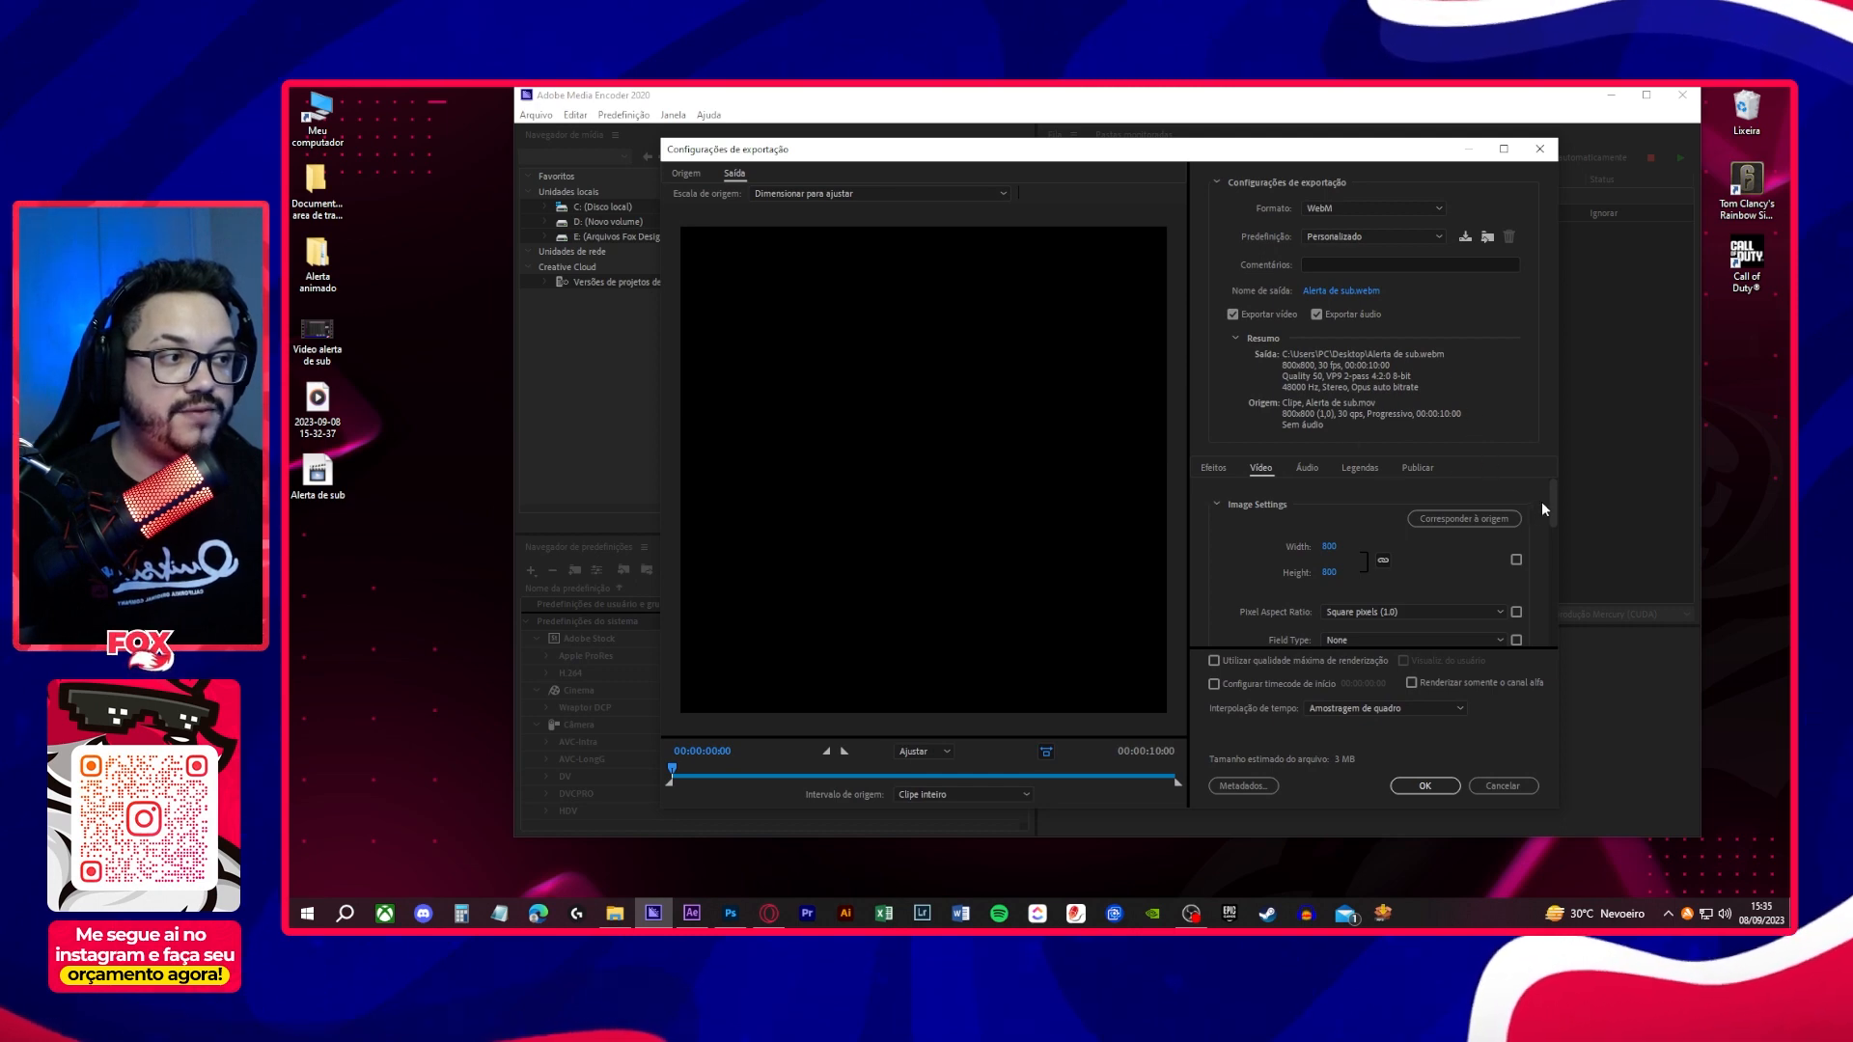
{"action": "left_click_drag", "start_coordinate": [1553, 499], "coordinate": [1531, 599]}
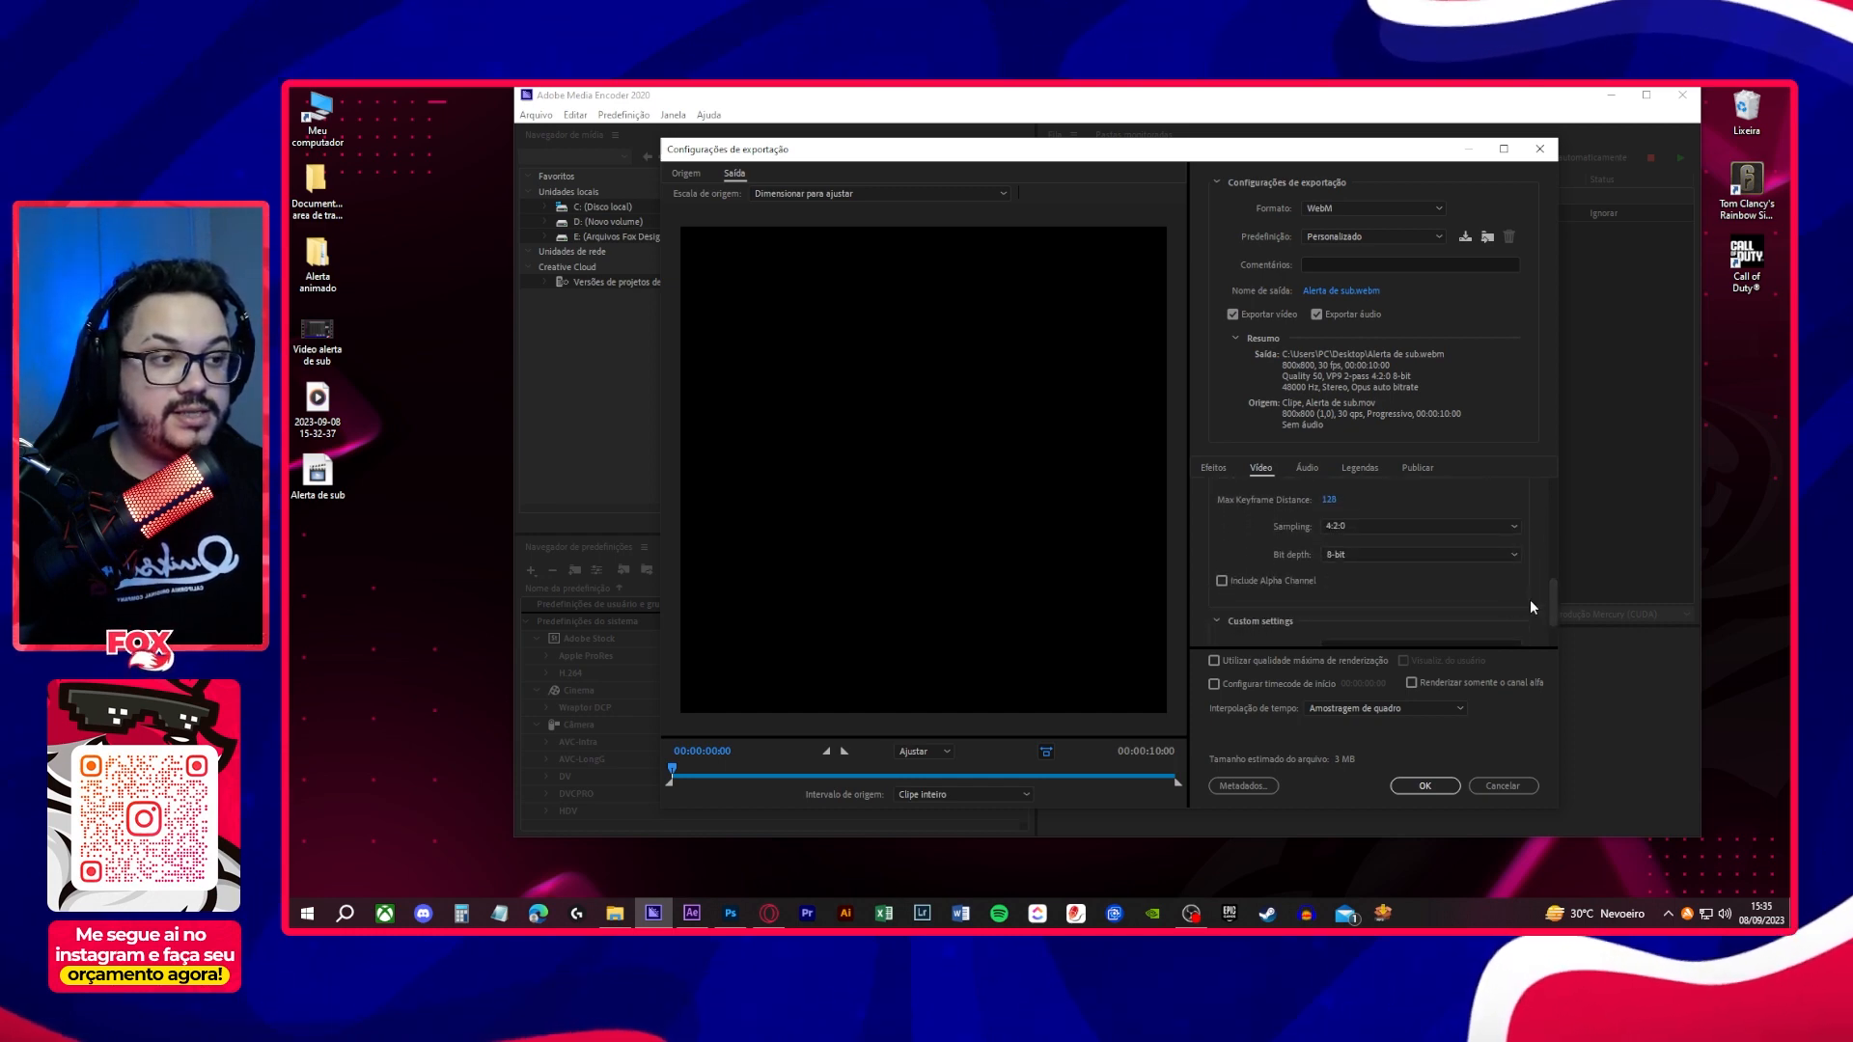
{"action": "left_click", "coordinate": [1222, 581]}
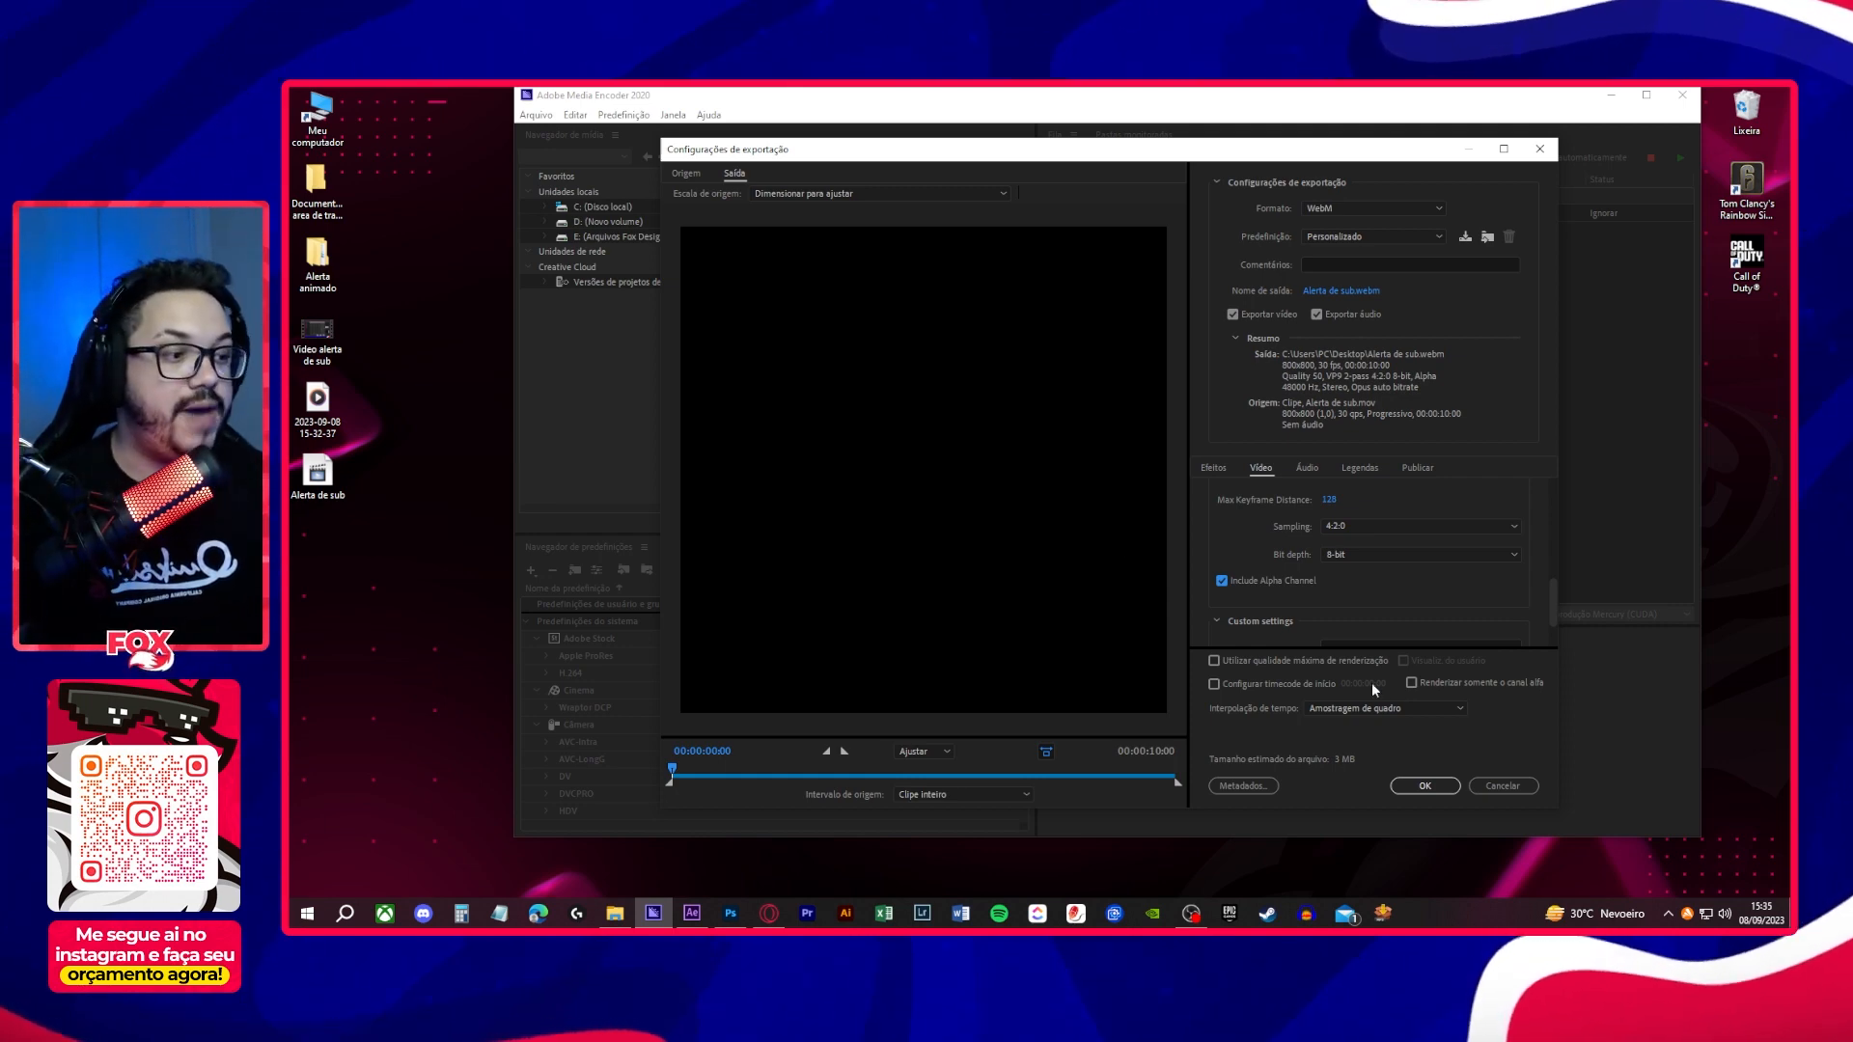
{"action": "left_click", "coordinate": [1425, 787]}
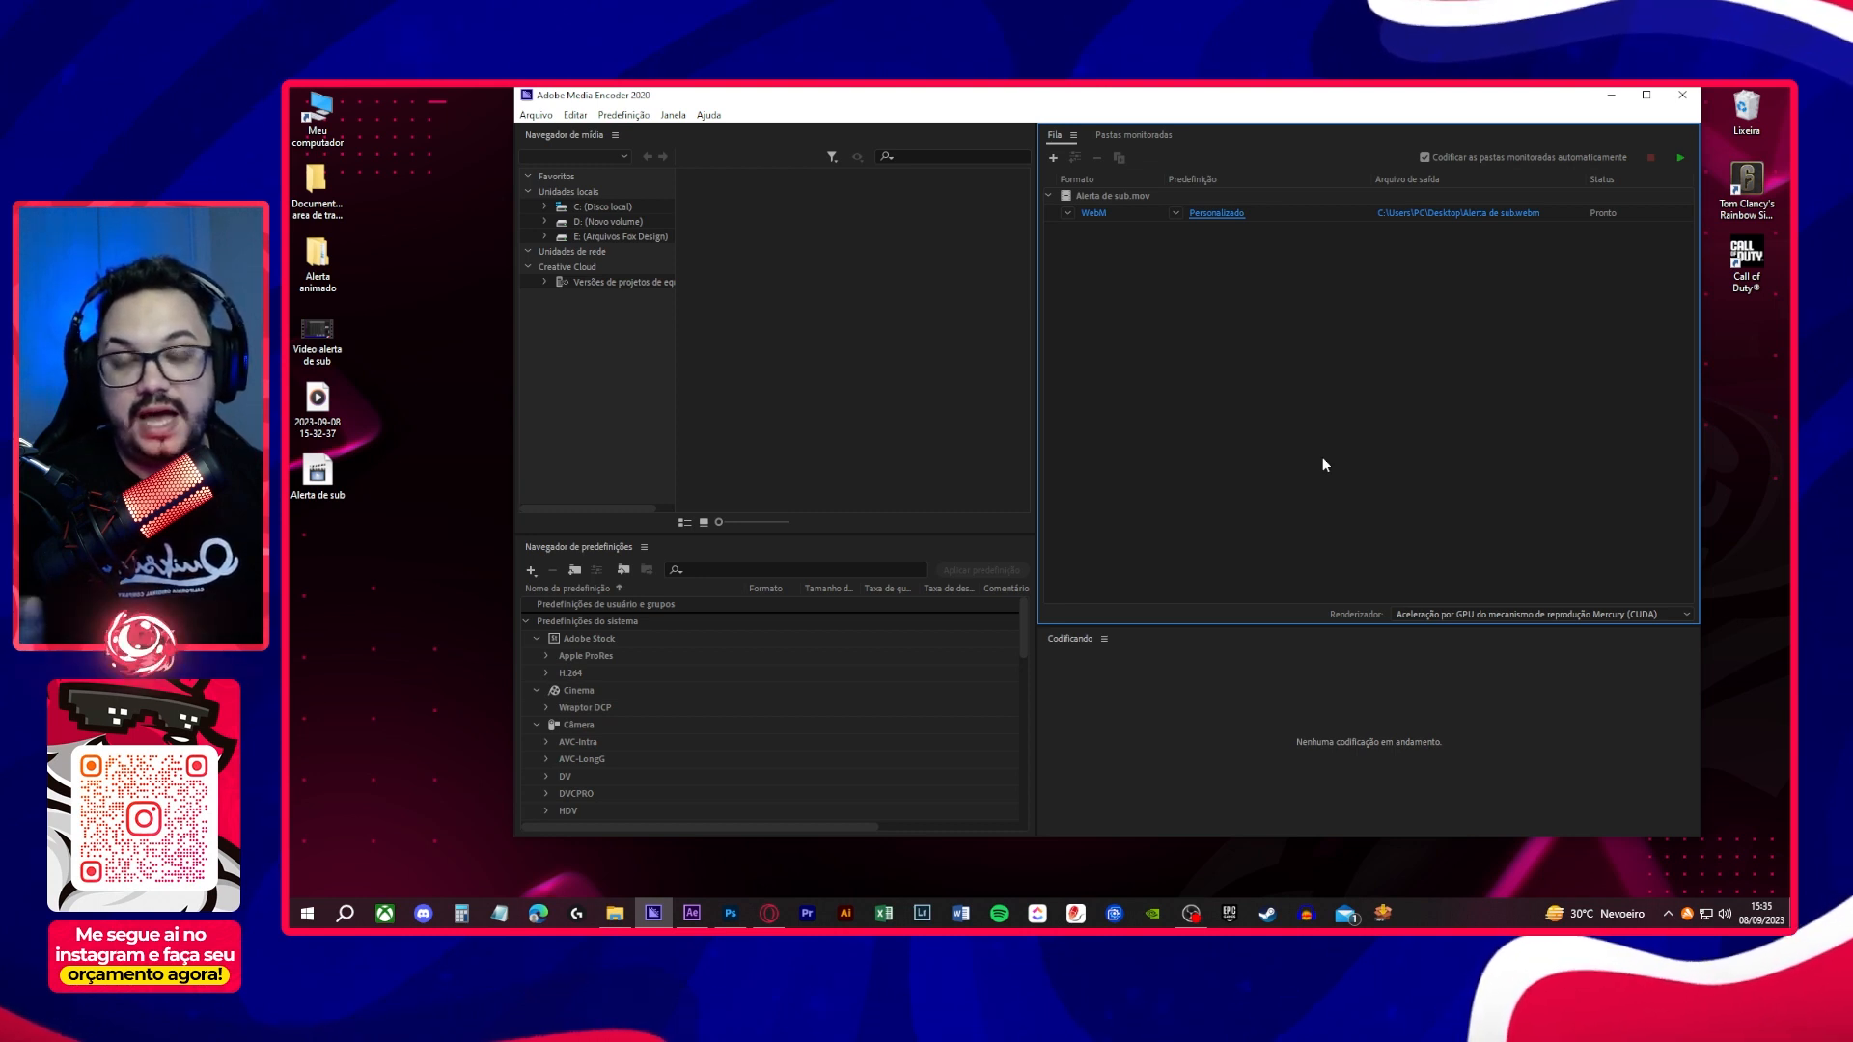
{"action": "left_click", "coordinate": [1680, 159]}
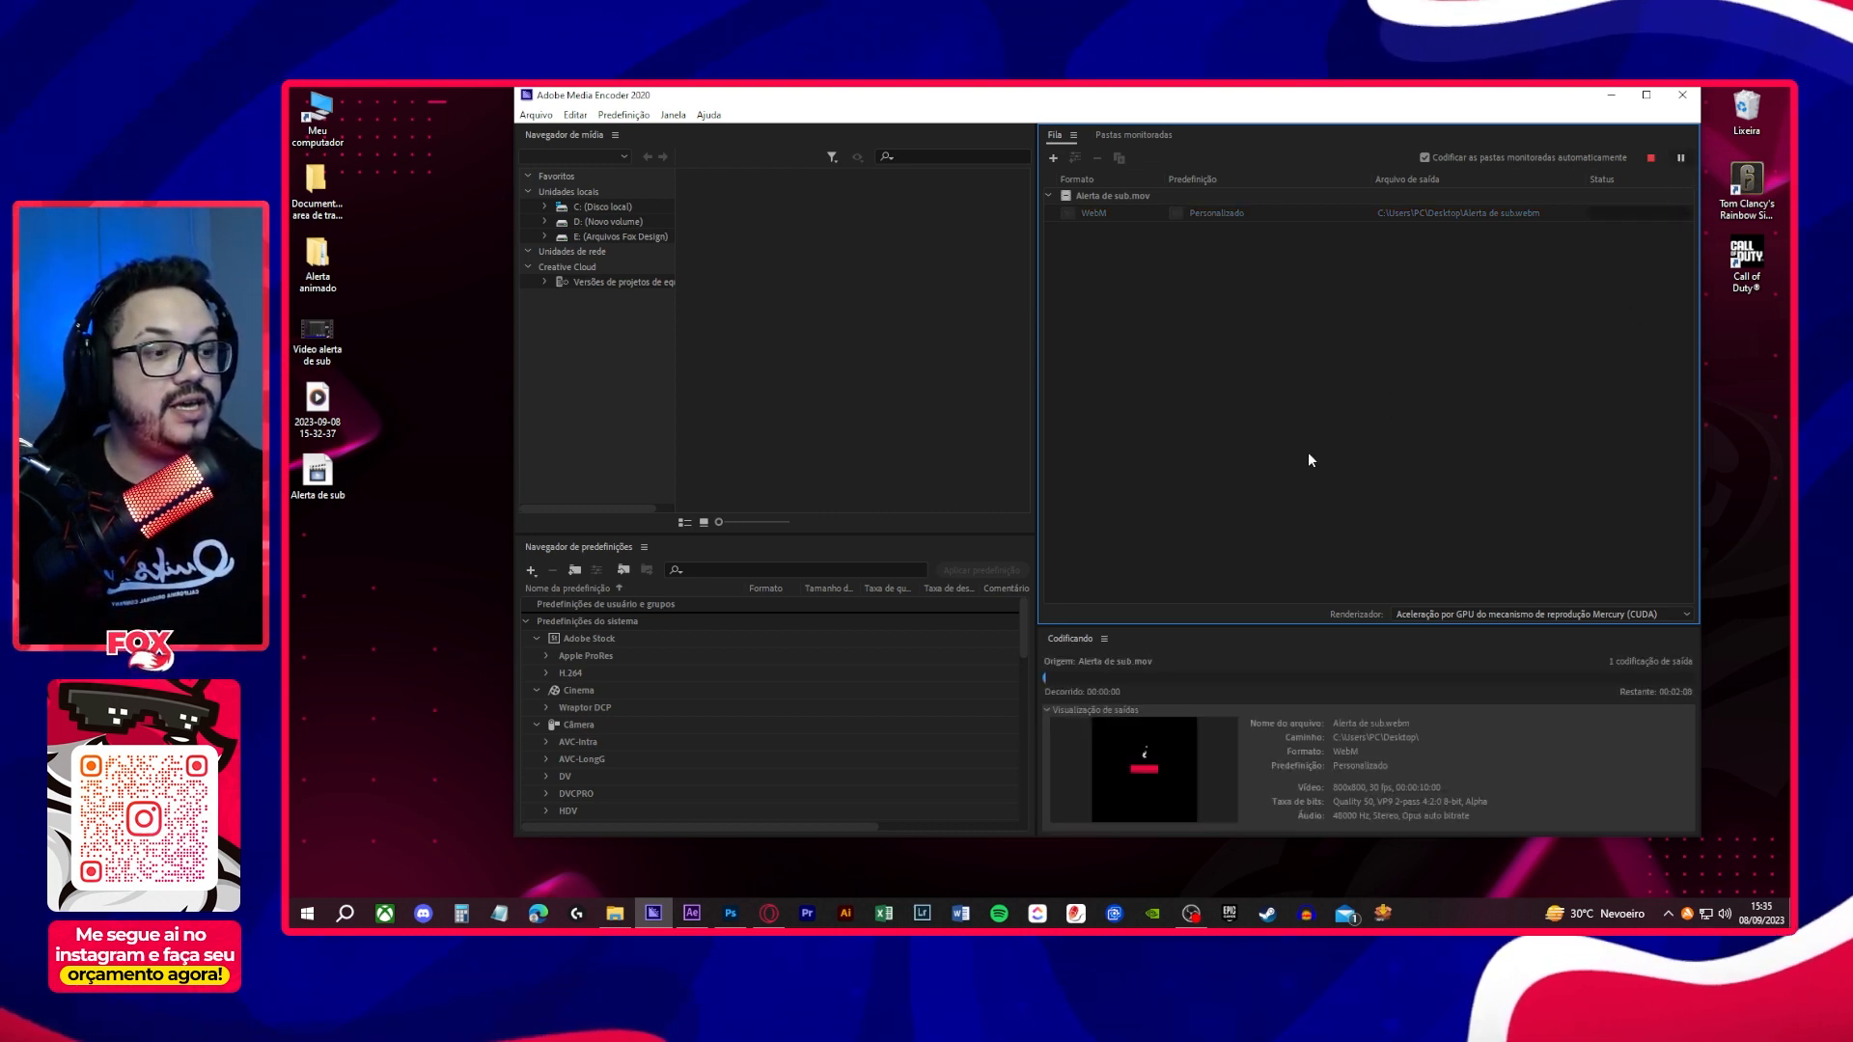